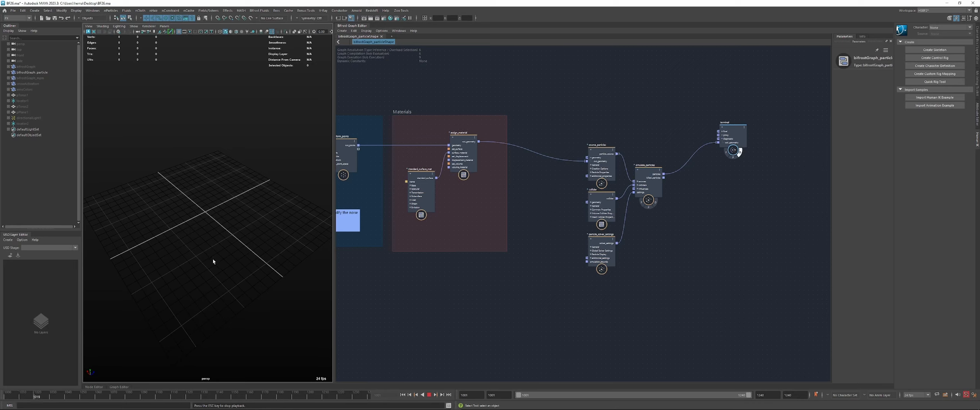
Stop playback, return to the first frame, and drive source_particles' start_frame with a new value node set to 1001
key("Escape")
left_click(402, 396)
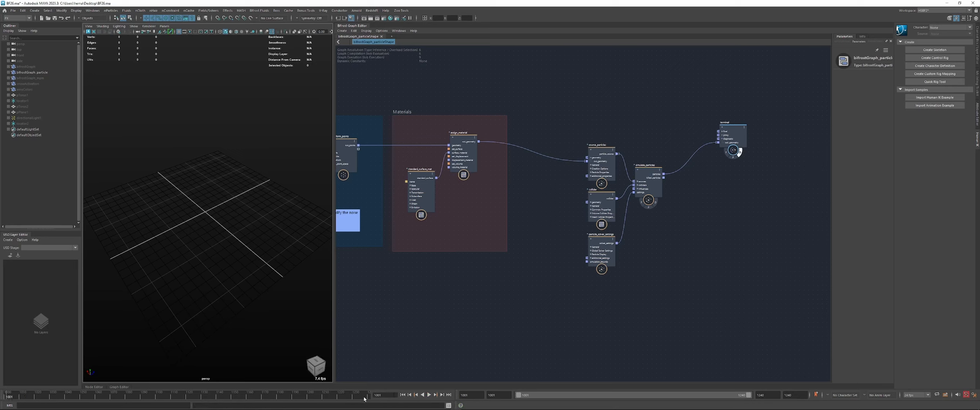
left_click_drag(590, 167, 588, 152)
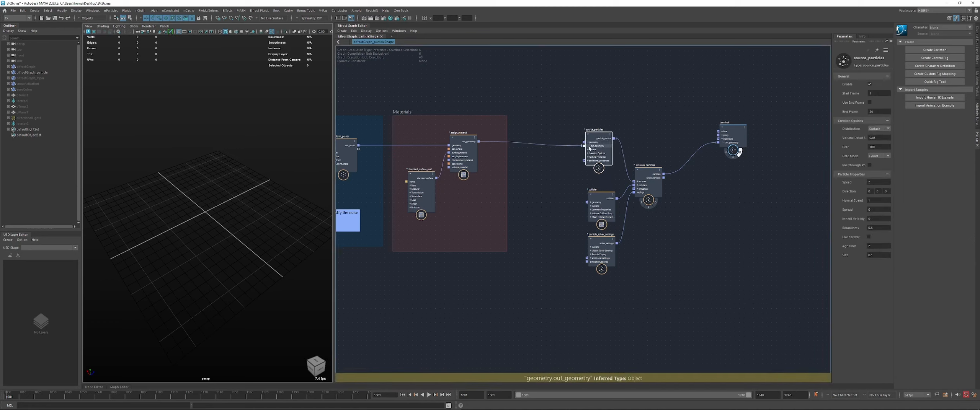
left_click(588, 150)
right_click(598, 147)
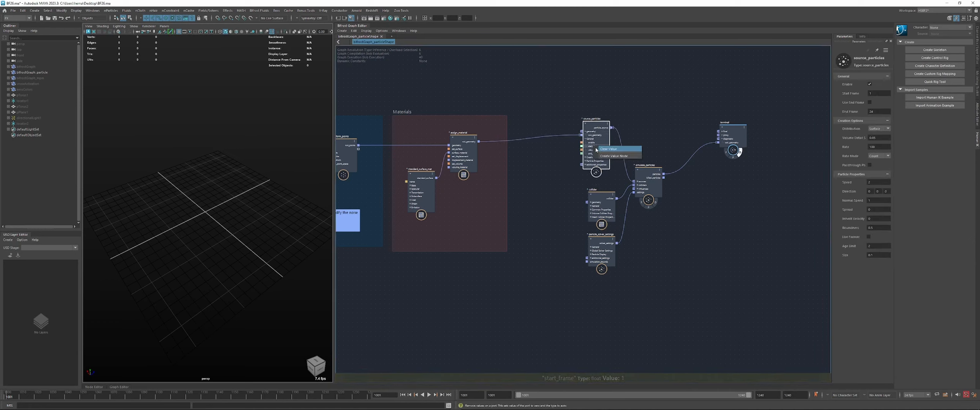
left_click(608, 156)
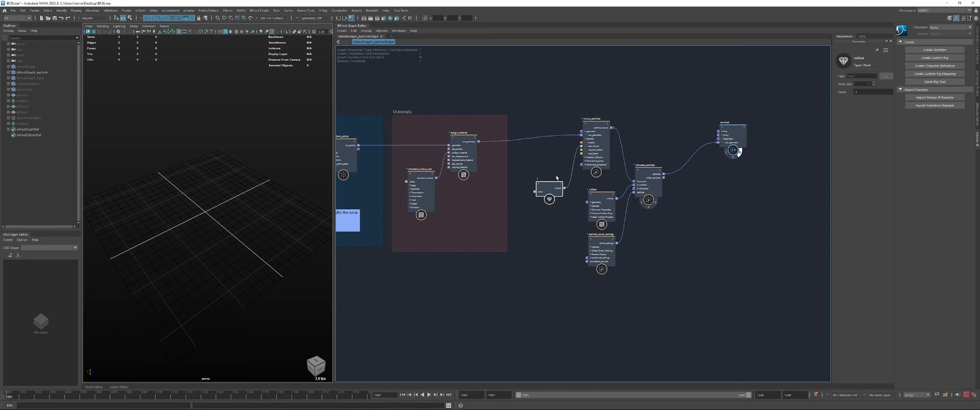
left_click(876, 91)
type("1")
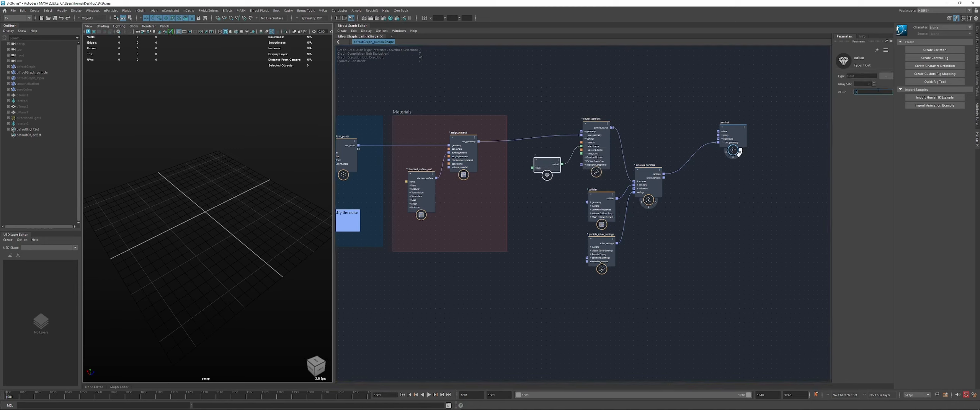
Play the particle simulation, inspect the falling particles from several angles, and return to the first frame
left_click_drag(281, 196, 254, 192, "alt")
right_click_drag(253, 192, 234, 201, "alt")
key("alt+v")
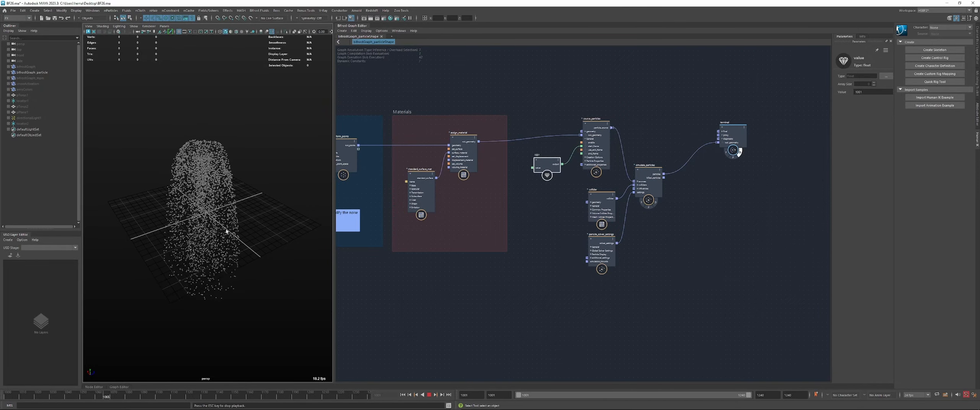
left_click_drag(219, 220, 190, 288, "alt")
key("alt+v")
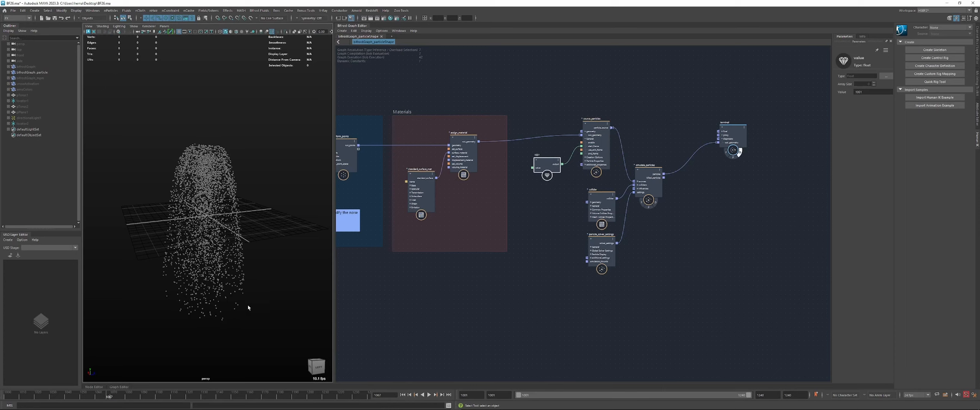
left_click(402, 395)
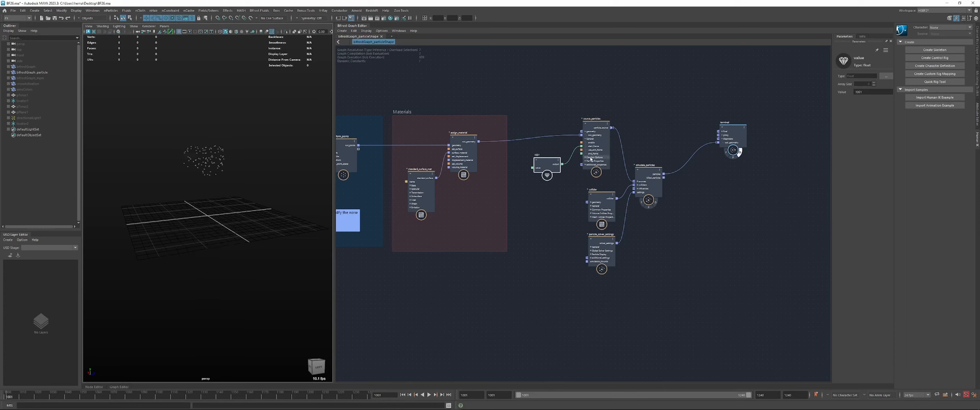
Widen the node parameter area, then enable Live Forever and set Size to 0.05 on source_particles
left_click_drag(595, 159, 594, 164)
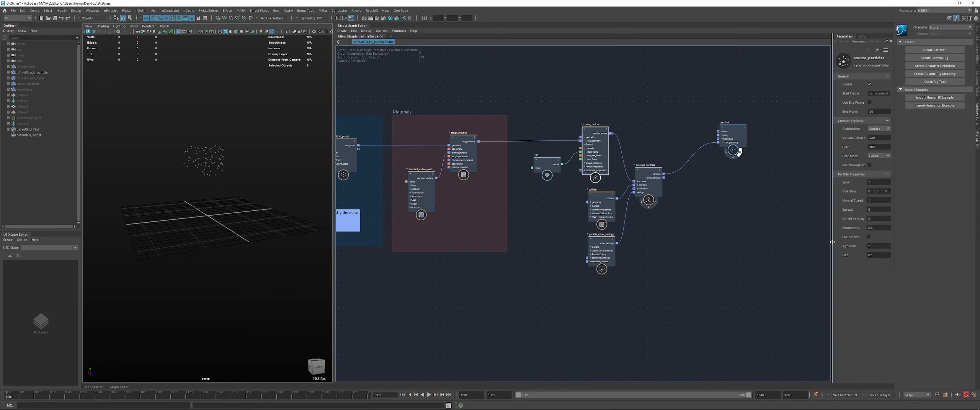
left_click_drag(832, 245, 805, 245)
left_click(973, 68)
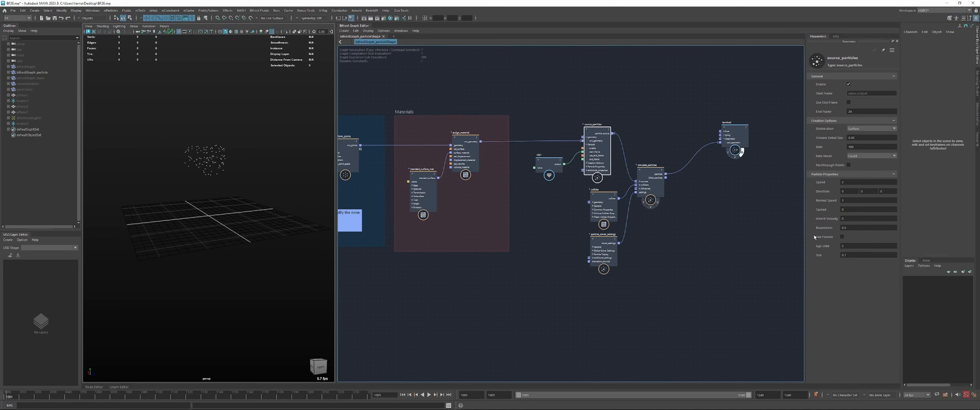
left_click(842, 237)
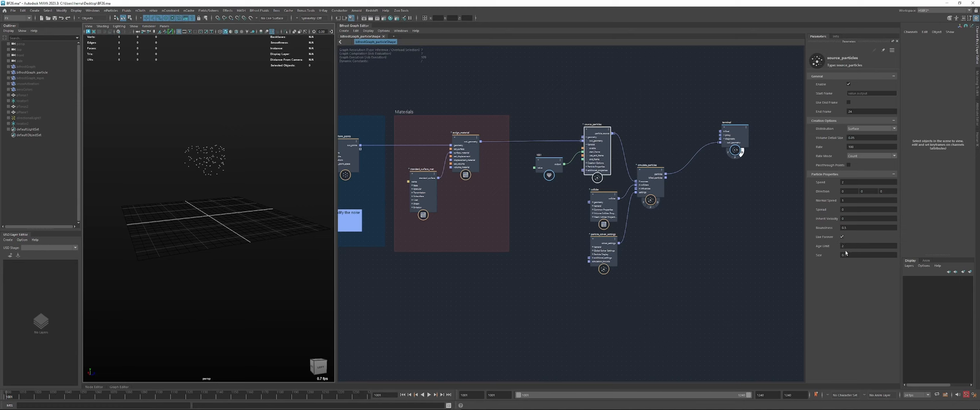
left_click(846, 254)
Connect the 1001 value node to source_particles' end_frame as well and enable Use End Frame
left_click_drag(557, 164, 586, 161)
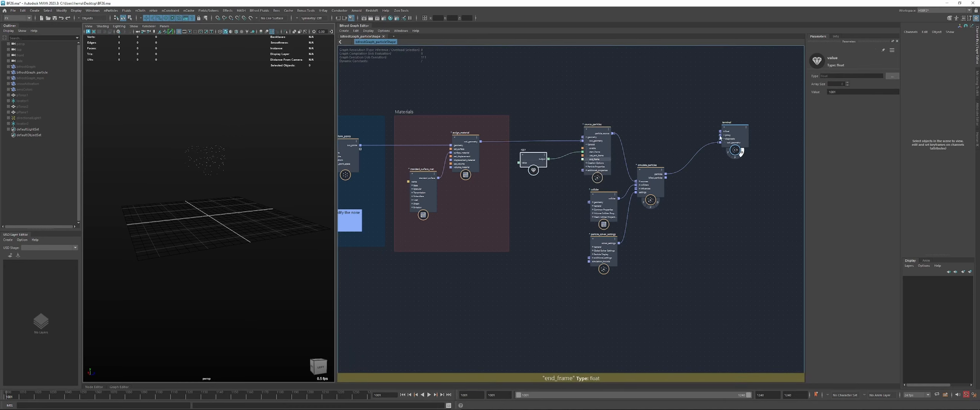
left_click(596, 164)
left_click(849, 103)
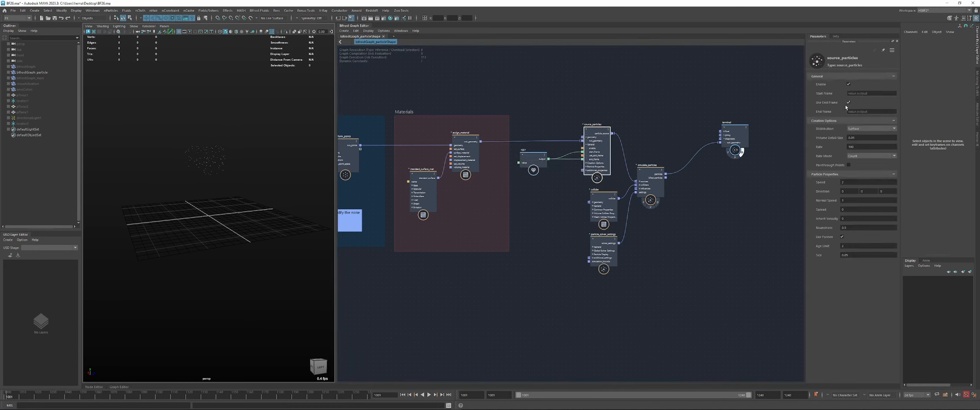
left_click(586, 144)
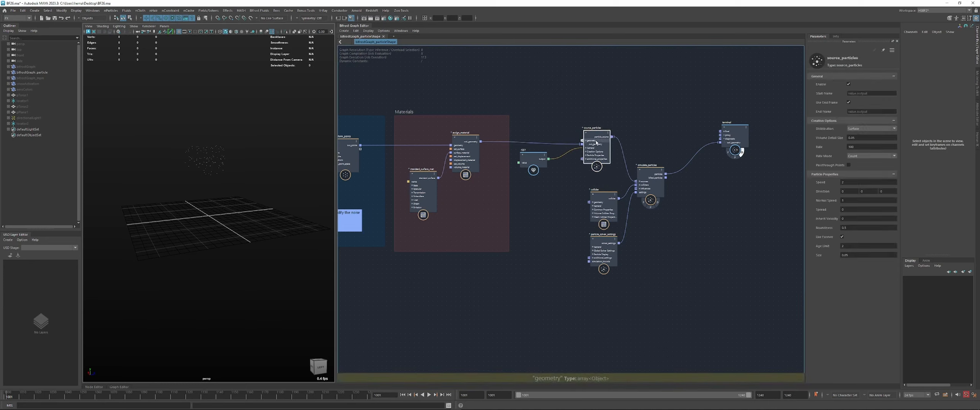
Preview the single-frame emission, return to the first frame, and hide the viewport grid
scroll(230, 203, "up", 3)
key("alt+v")
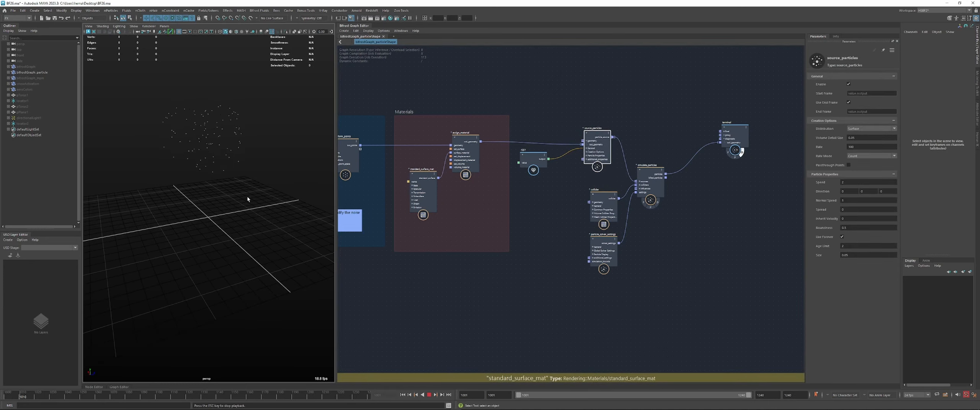
left_click_drag(263, 234, 210, 280, "alt")
key("Escape")
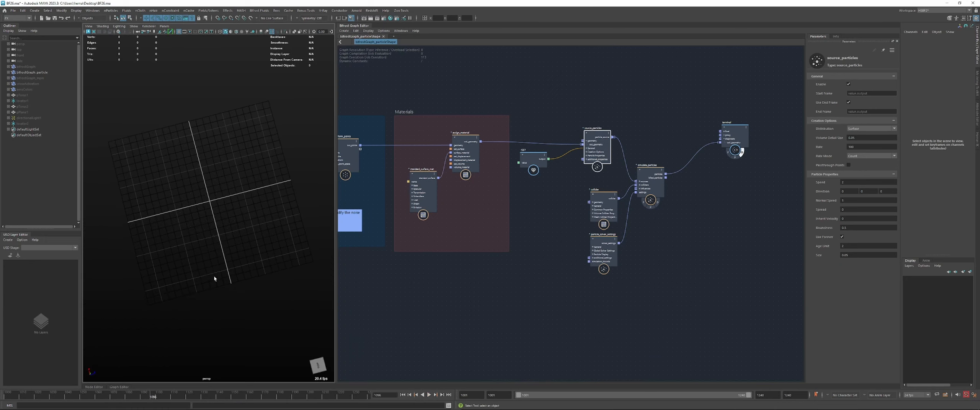
left_click(403, 395)
left_click_drag(193, 254, 186, 100, "alt")
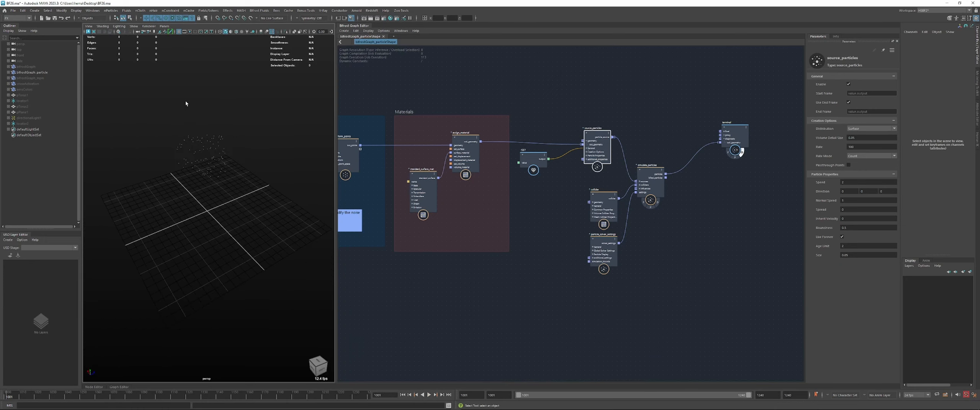
left_click(179, 31)
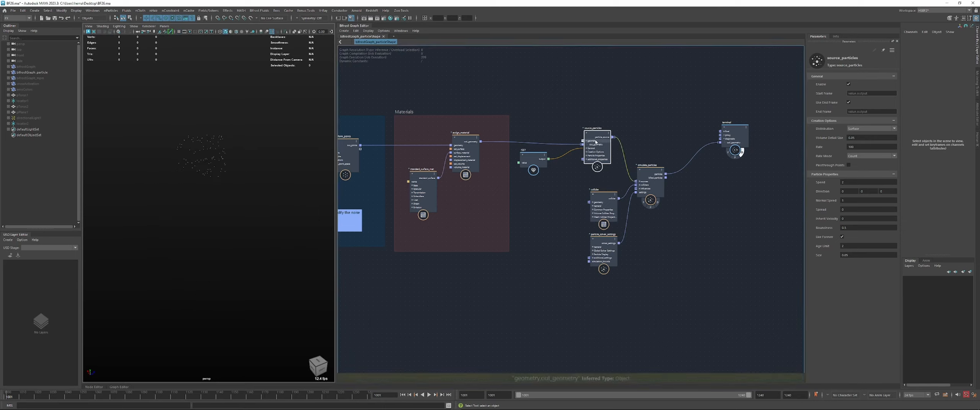
Connect assign_material's out_geometry to the terminal's proxy out_geometry and display the proxy mesh with the particles
left_click_drag(591, 144, 590, 141)
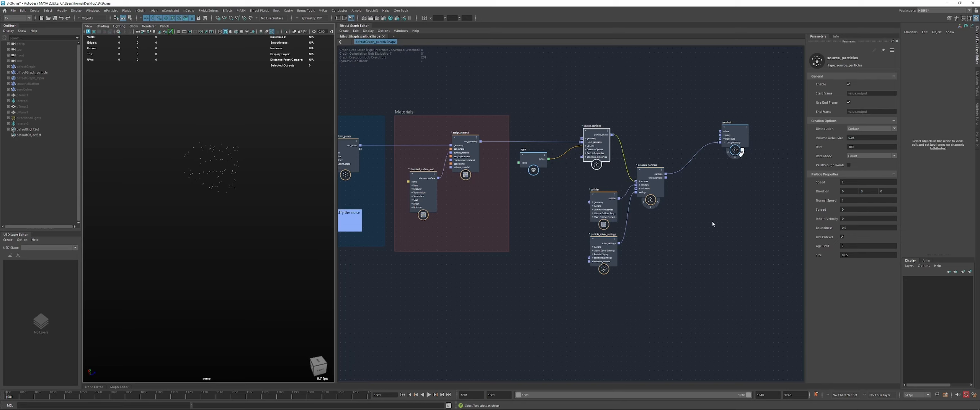
left_click_drag(481, 142, 719, 136)
left_click(733, 157)
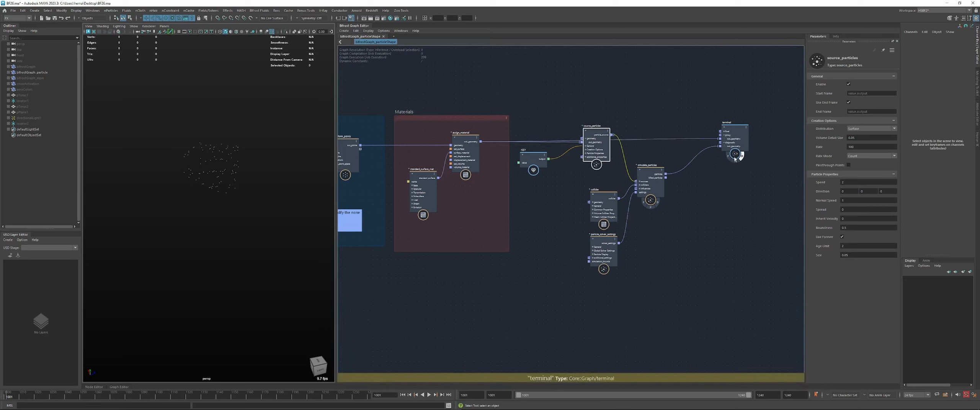
left_click_drag(739, 157, 705, 117)
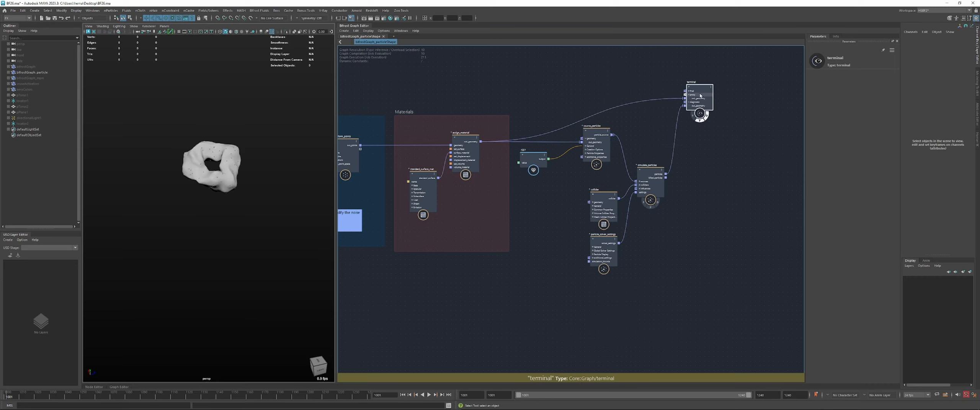
left_click_drag(220, 187, 233, 199, "alt")
scroll(236, 198, "up", 3)
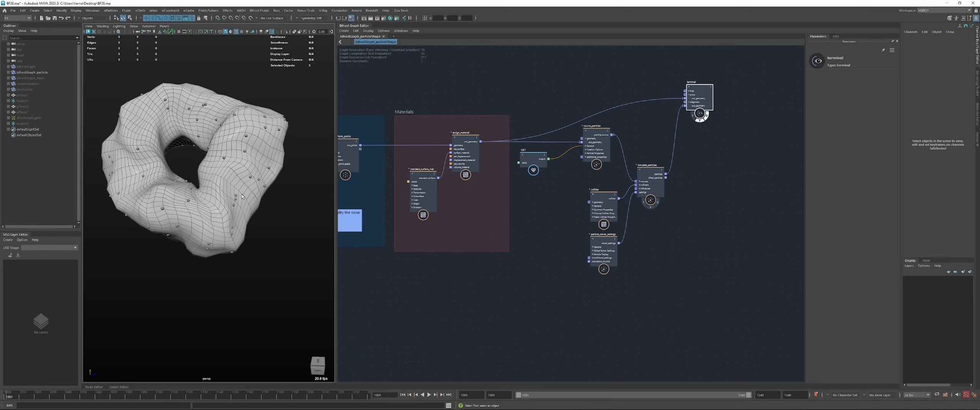
left_click_drag(231, 188, 230, 194, "alt")
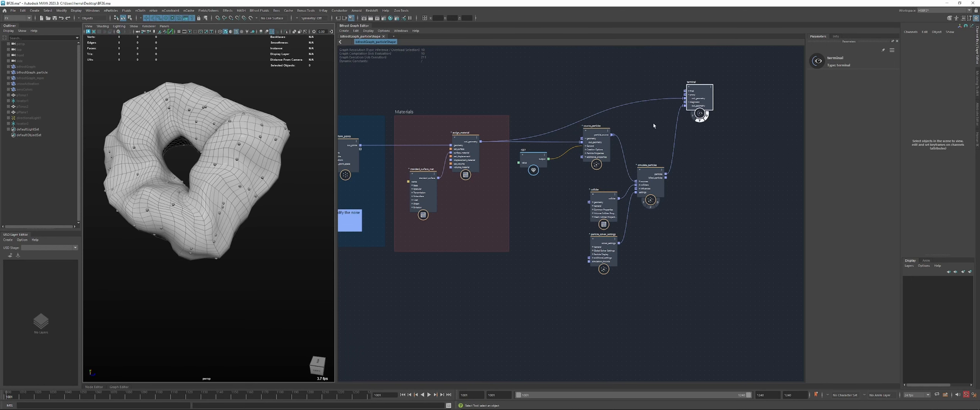
Enable Passthrough Points on source_particles, play the simulation to check the emission, and return to the first frame
left_click(596, 144)
left_click(849, 165)
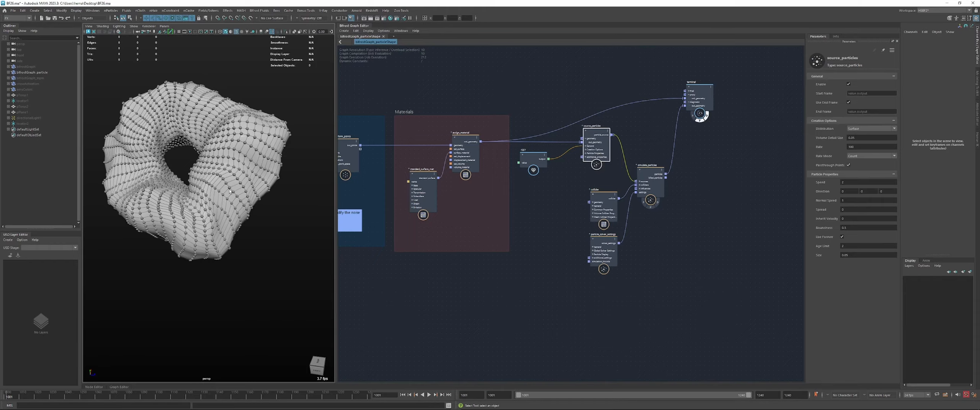
left_click_drag(280, 168, 257, 194, "alt")
key("alt+v")
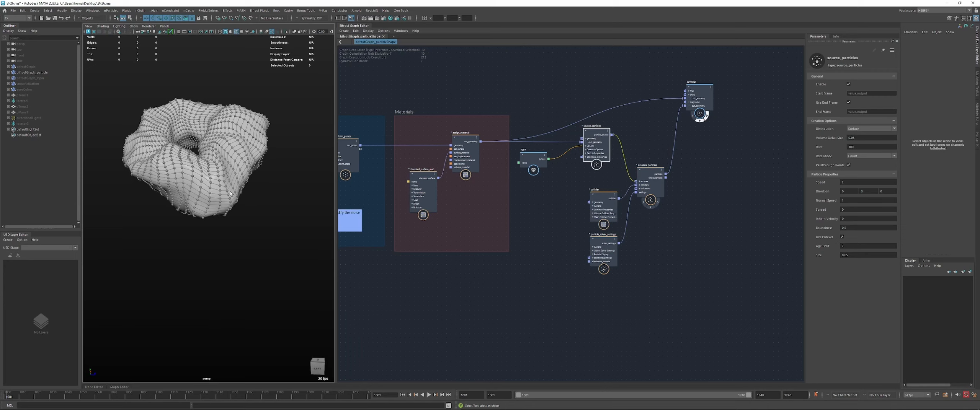
key("Escape")
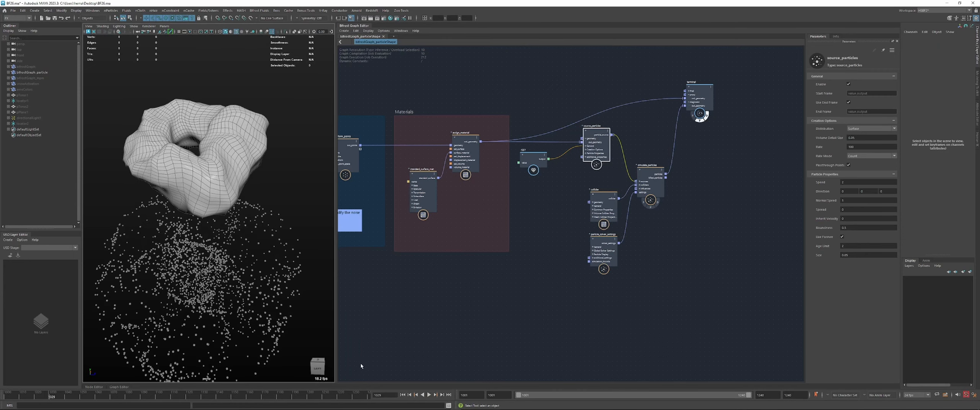
left_click(403, 394)
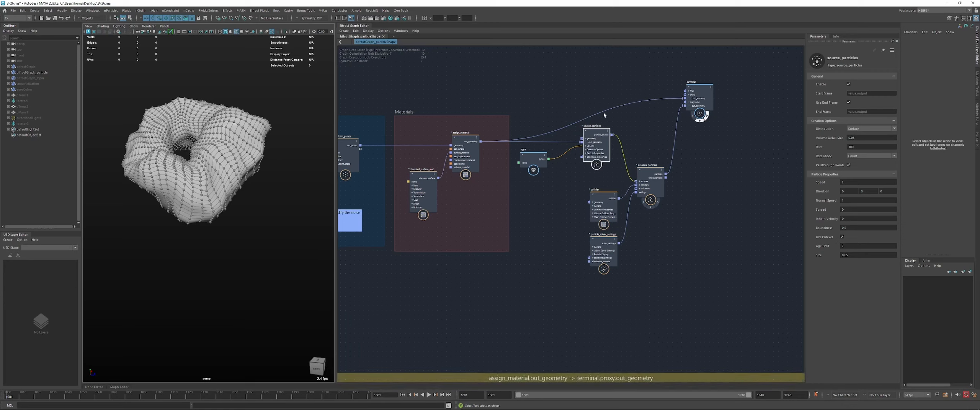
Move the simulation nodes and the 1001 value node farther from the Materials group to make room in the graph
left_click_drag(551, 80, 710, 239)
left_click_drag(595, 145, 671, 147)
left_click_drag(533, 159, 599, 172)
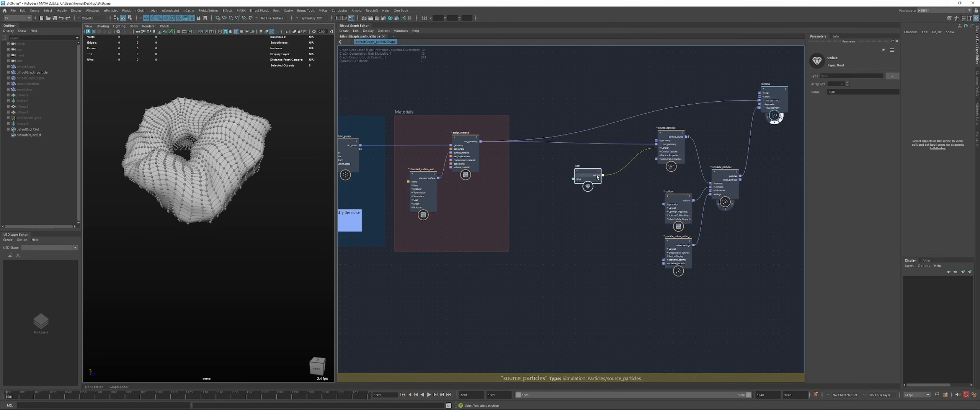
Add a scatter_points node fed by assign_material's out_geometry and connect its points to source_particles' geometry input
middle_click_drag(548, 106, 538, 131)
left_click_drag(466, 169, 566, 114)
type("scatt")
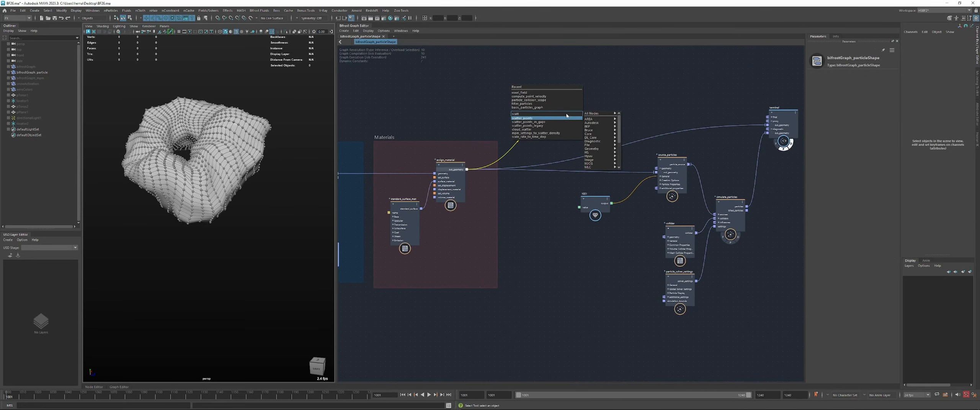
key("Return")
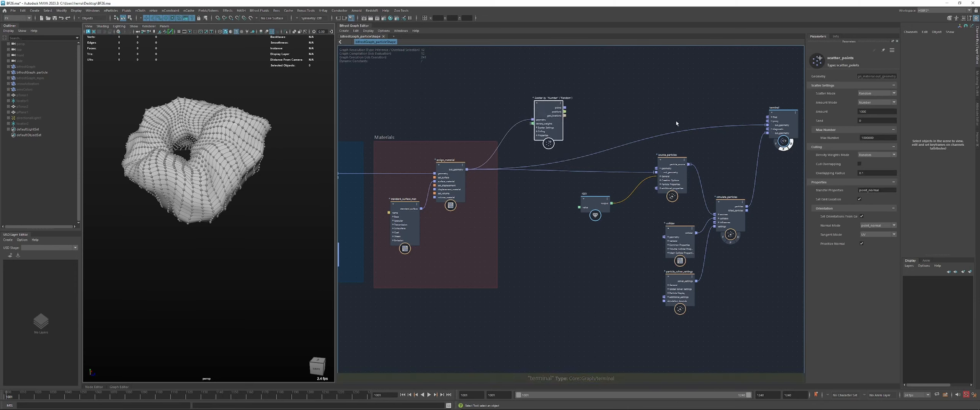
left_click_drag(565, 107, 655, 172)
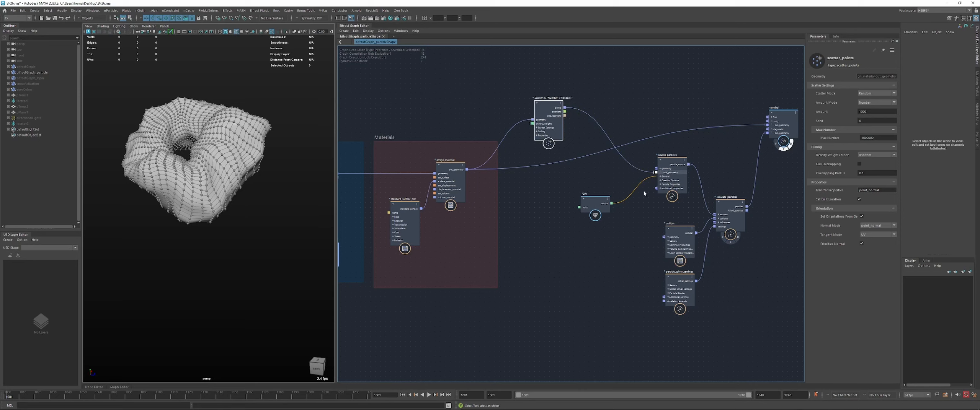
Turn off the terminal's proxy display, play the simulation from the scattered points, and return to the first frame
middle_click_drag(796, 154, 741, 155, "alt")
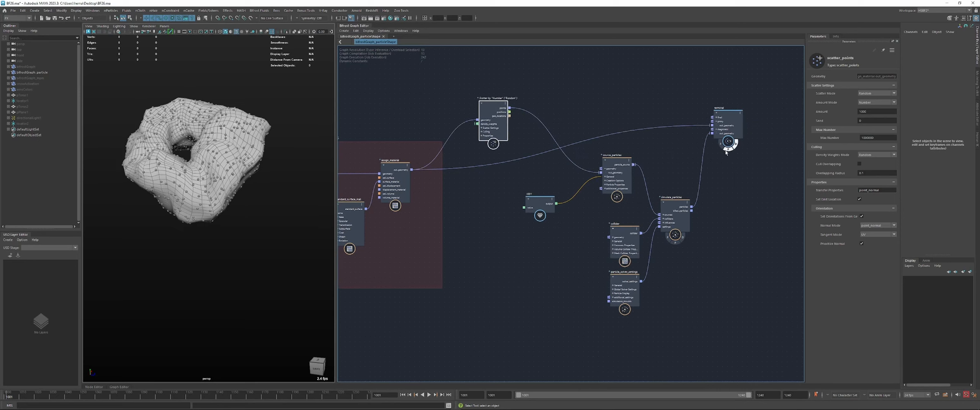
left_click(485, 193)
key("alt+v")
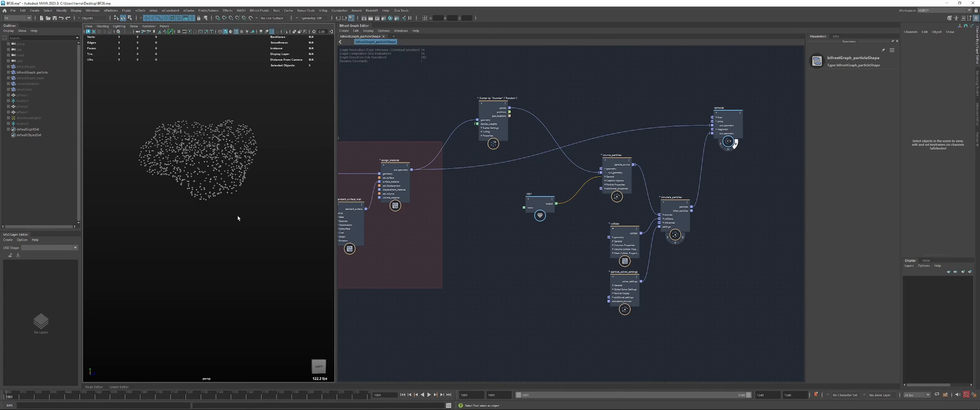
key("Escape")
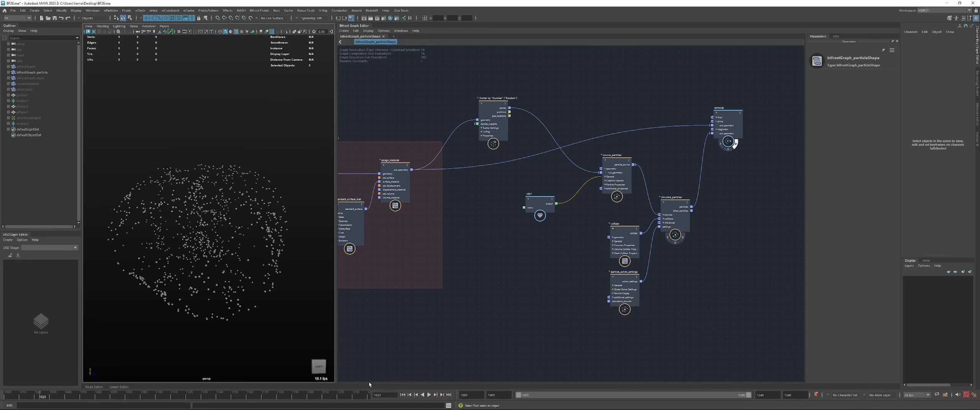
left_click(403, 395)
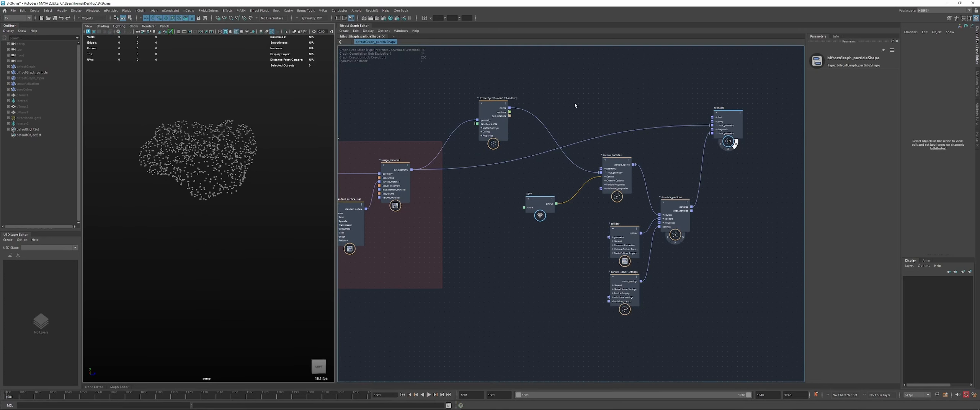
Add a read_Alembic node, try it as the geometry source of source_particles, and reconnect scatter_points' points output to source_particles
key("Tab")
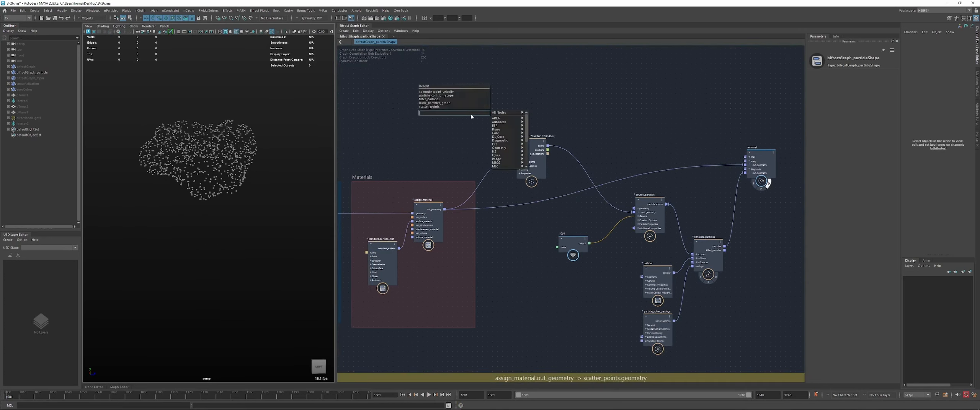
type("read")
left_click(447, 124)
left_click_drag(490, 136, 639, 212)
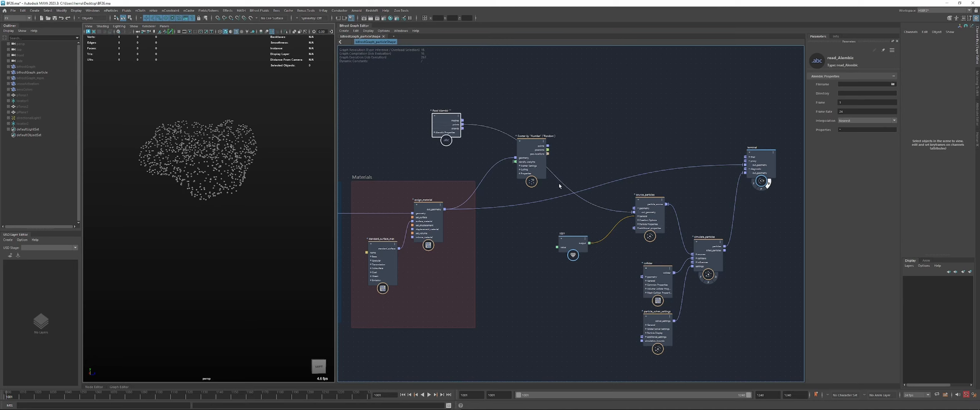
left_click_drag(548, 146, 639, 212)
Align the collider and particle_solver_settings nodes more closely beneath source_particles, nudging source_particles and simulate_particles slightly
left_click(651, 207)
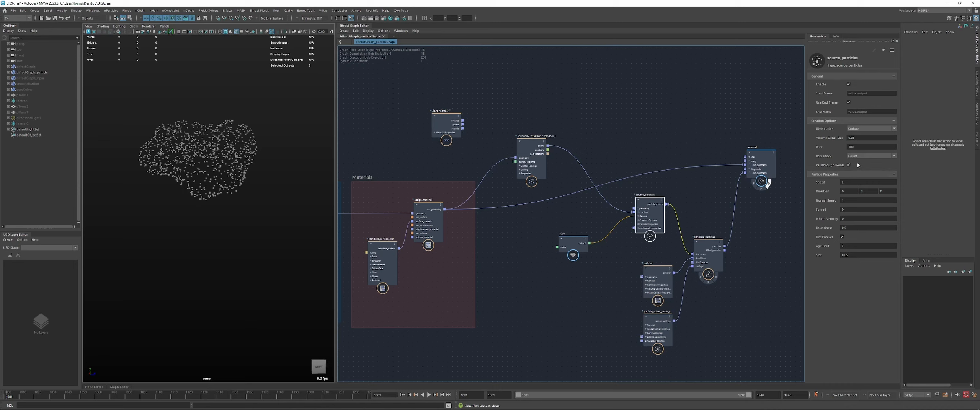
left_click_drag(650, 219, 652, 220)
left_click_drag(657, 283, 648, 280)
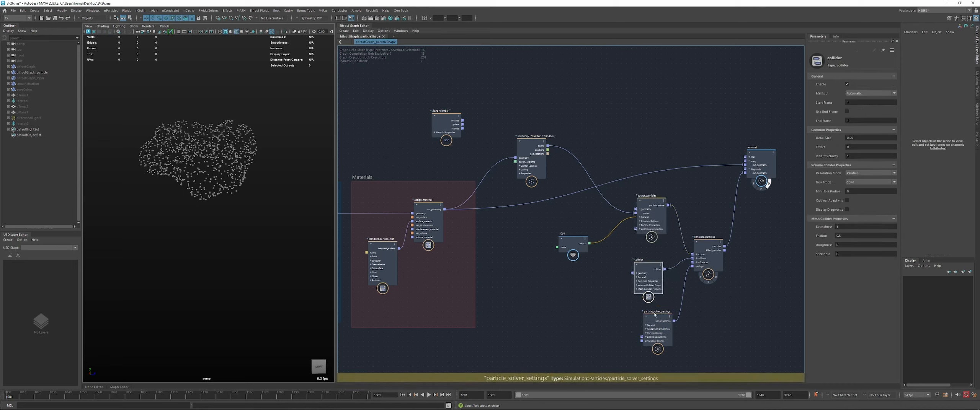
left_click_drag(655, 314, 643, 316)
left_click_drag(706, 263, 707, 264)
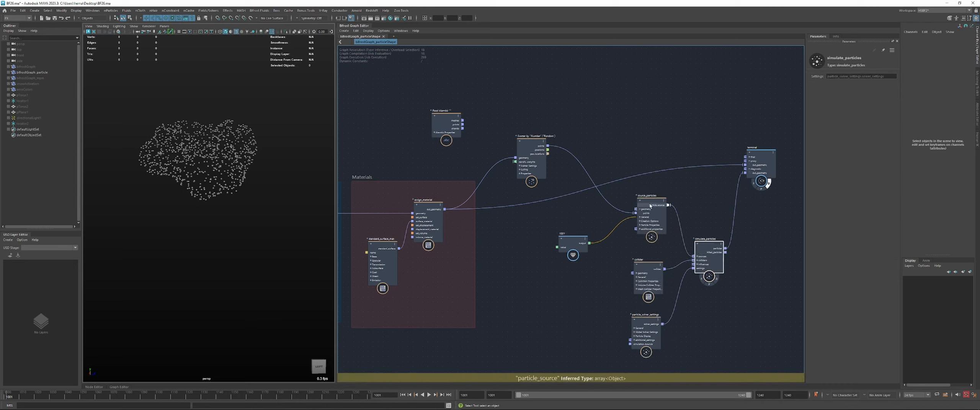
Look inside the source_particles compound down to setup_particle_source, and return to the top-level particle graph
left_click_drag(650, 207, 646, 207)
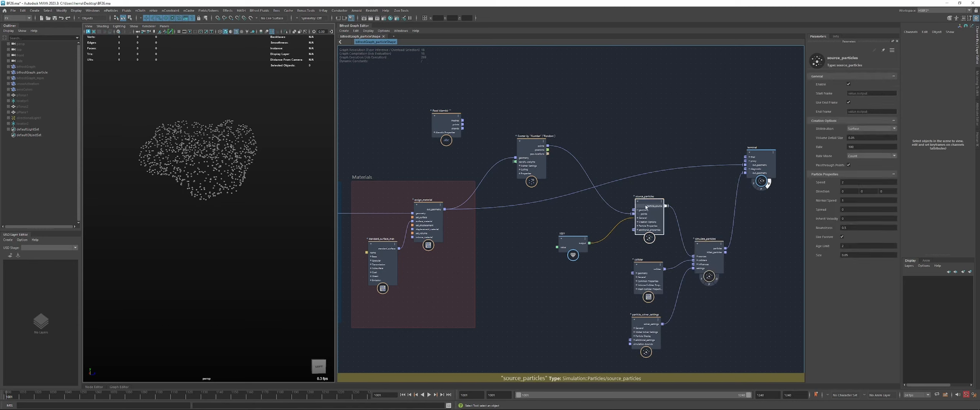
double_click(646, 206)
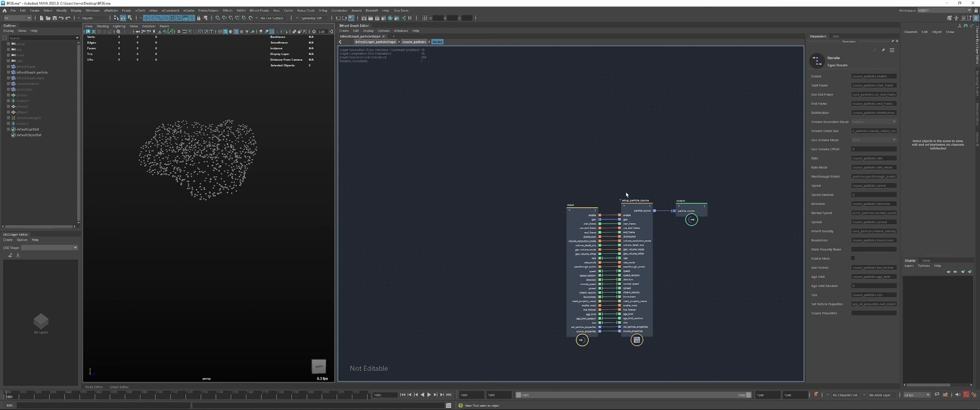
double_click(634, 208)
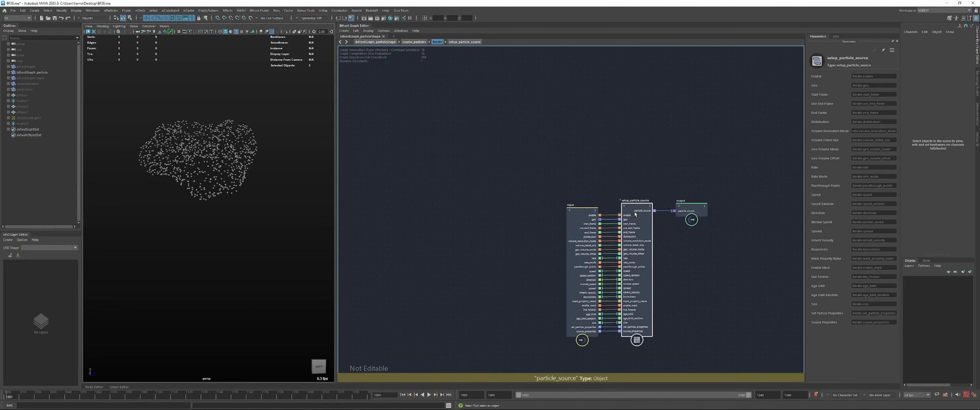
key("BackSpace")
key("BackSpace")
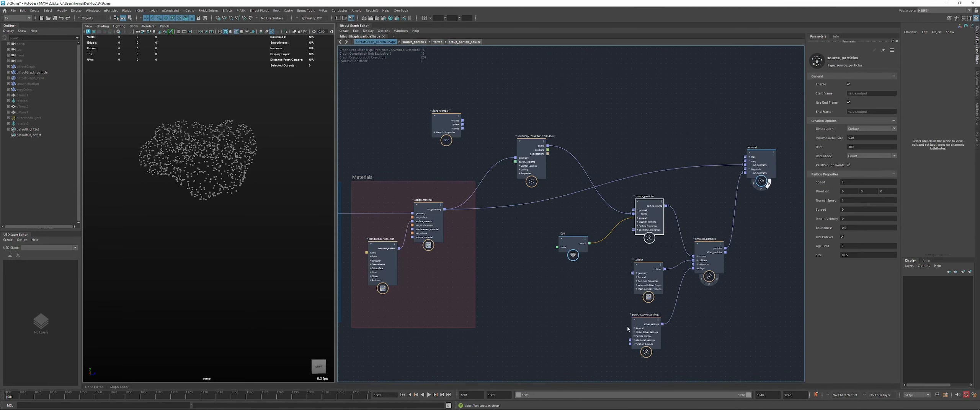
left_click_drag(645, 328, 647, 330)
On source_particles, turn off Passthrough Points, set Rate Mode to Count_Per_Point and set Rate to 1
left_click_drag(651, 228, 648, 230)
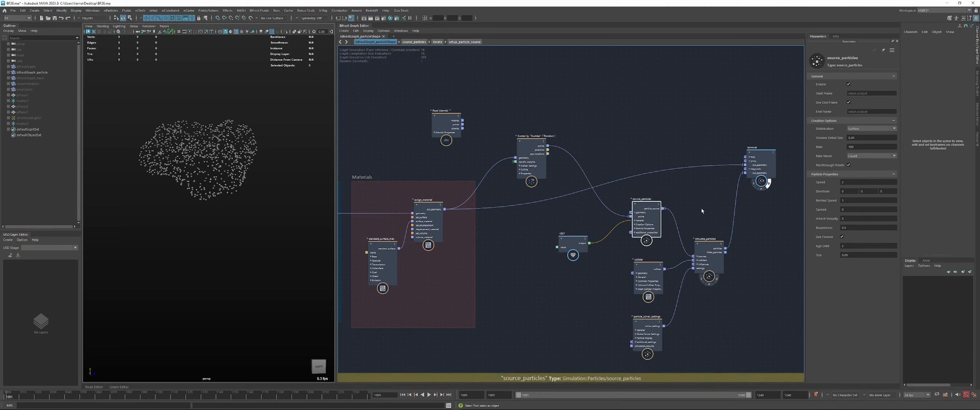
left_click(849, 165)
left_click(869, 156)
left_click(863, 169)
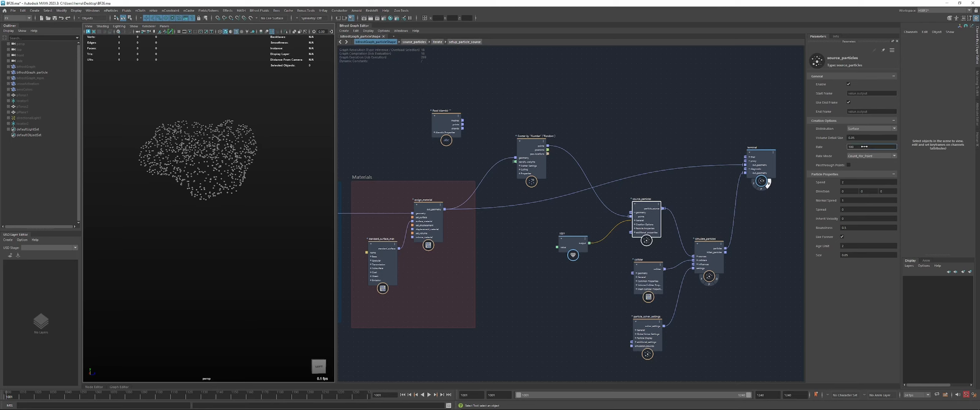
type("1")
Play the simulation to check the per-point emission, and return to the first frame
left_click_drag(196, 185, 230, 238, "alt")
key("alt+v")
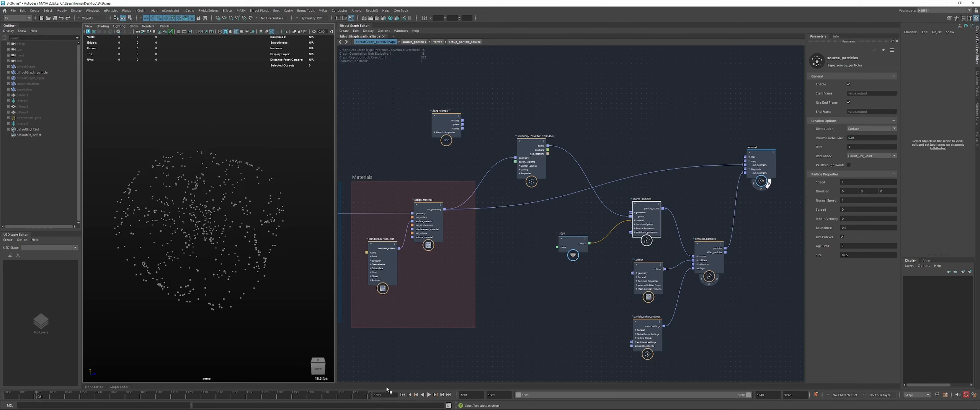
left_click(403, 395)
Turn Passthrough Points back on for source_particles, play the simulation, and return to the first frame
left_click(545, 155)
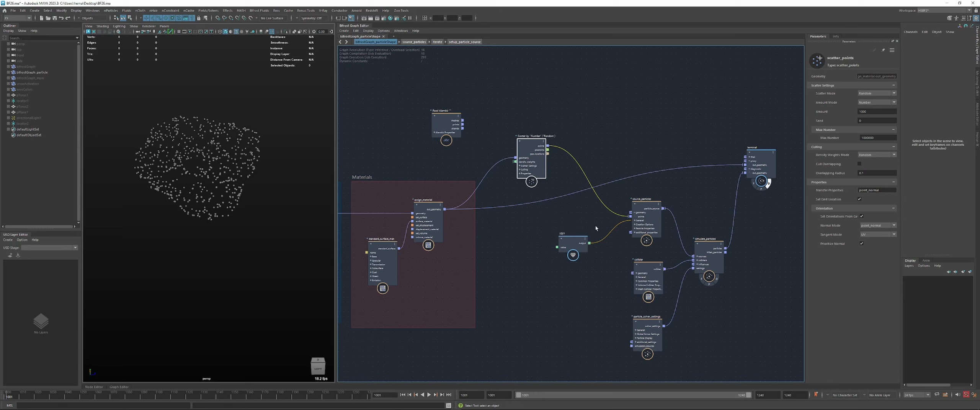
left_click(648, 219)
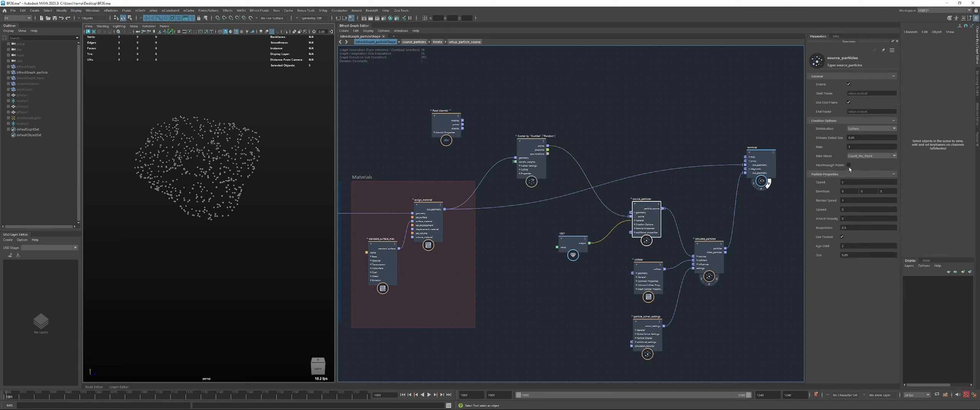
left_click(848, 165)
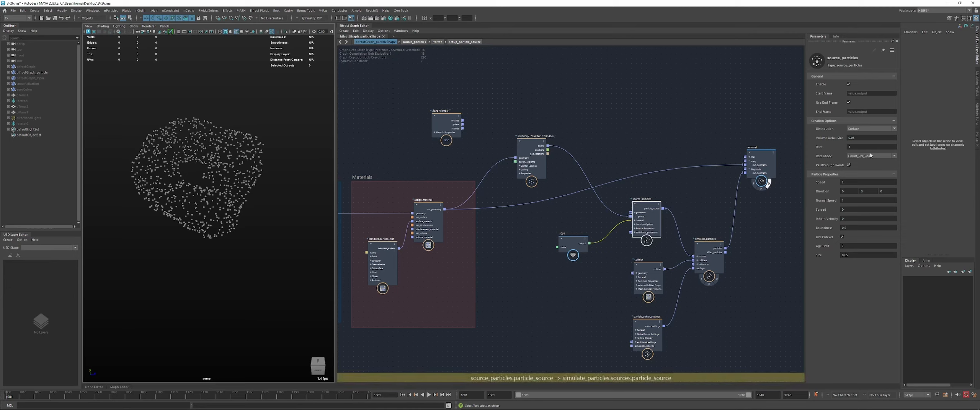
key("alt+v")
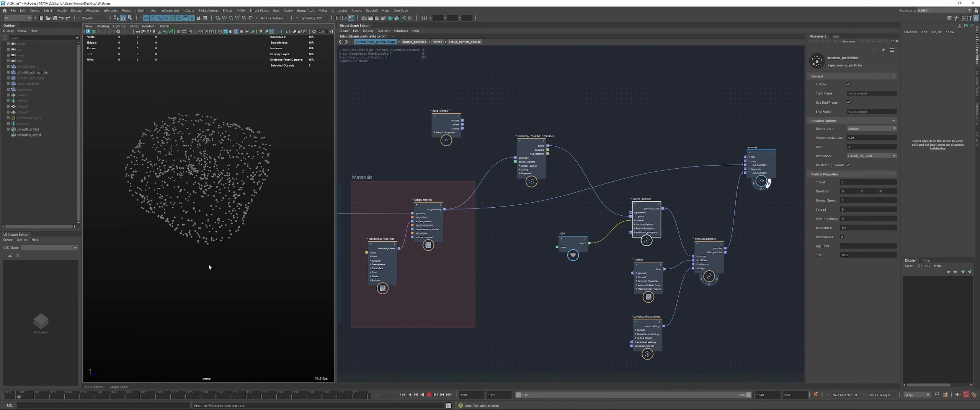
key("Escape")
left_click(402, 395)
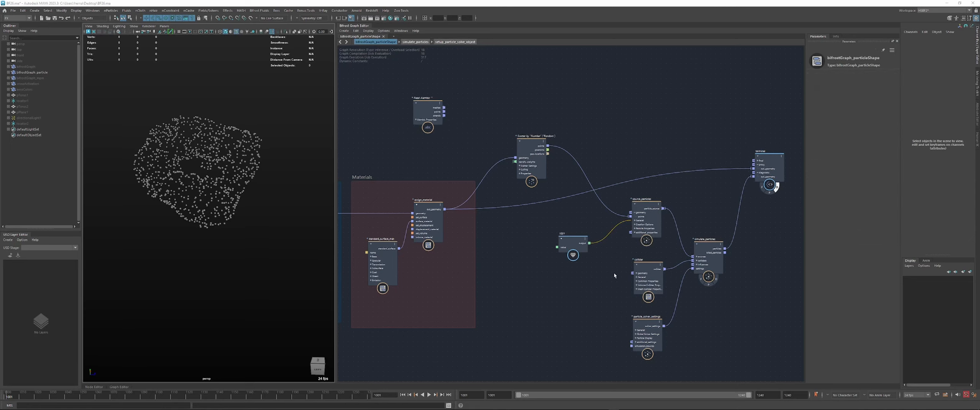
Check the collider node's properties and unhide the pTorus2 mesh below the particles
middle_click_drag(614, 275, 558, 227)
left_click_drag(580, 232, 594, 232)
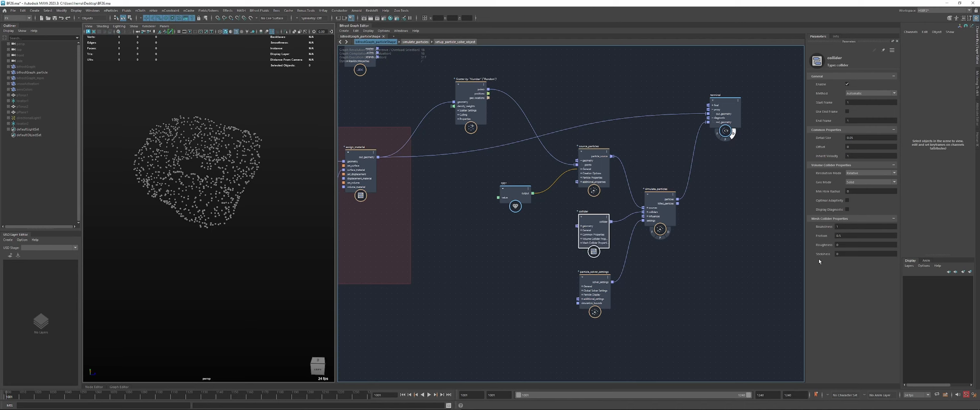
left_click_drag(733, 124, 731, 122)
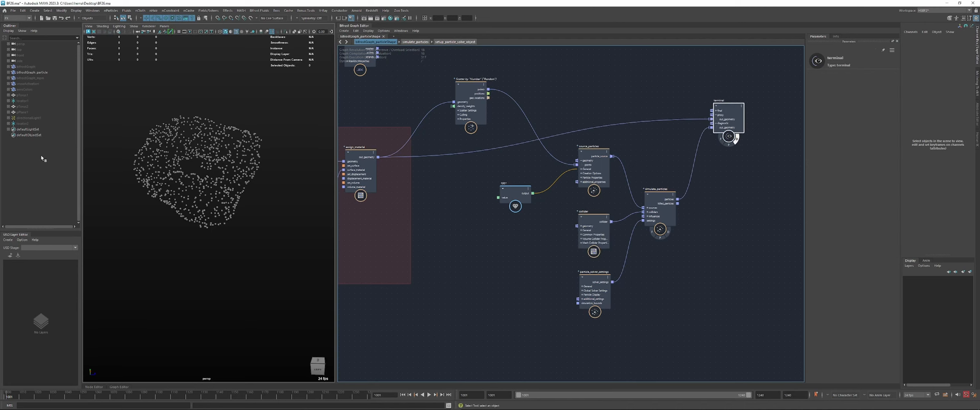
left_click(19, 107)
key("h")
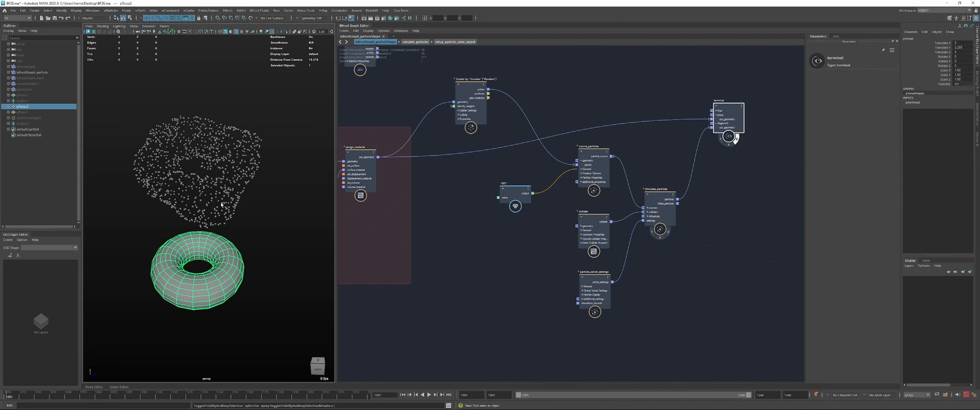
right_click_drag(215, 220, 140, 183, "alt")
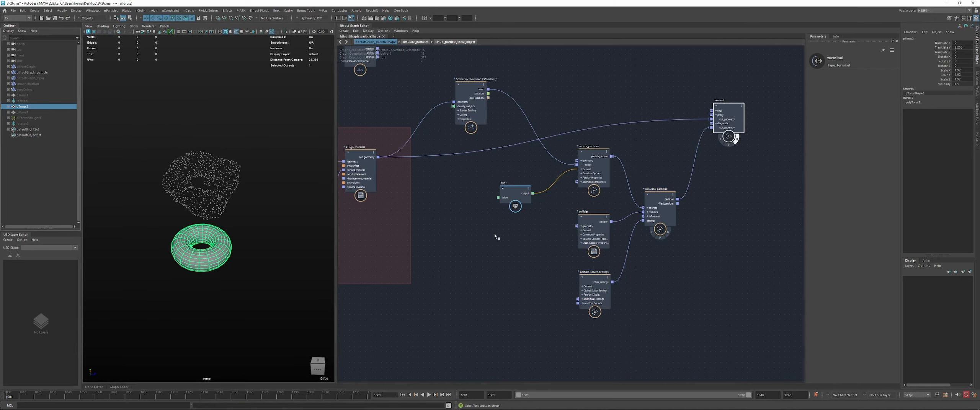
Bring pTorus2 into the particle graph as an input node and connect its mesh output to collider's geometry input
left_click_drag(496, 237, 497, 238)
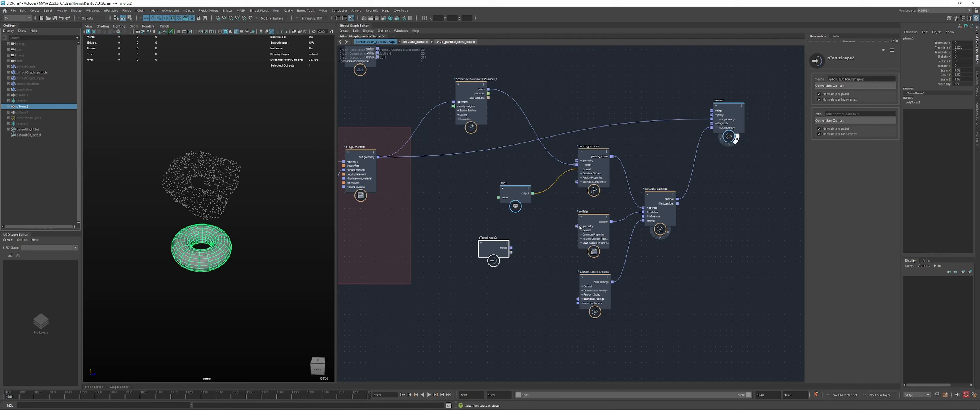
left_click_drag(511, 248, 577, 230)
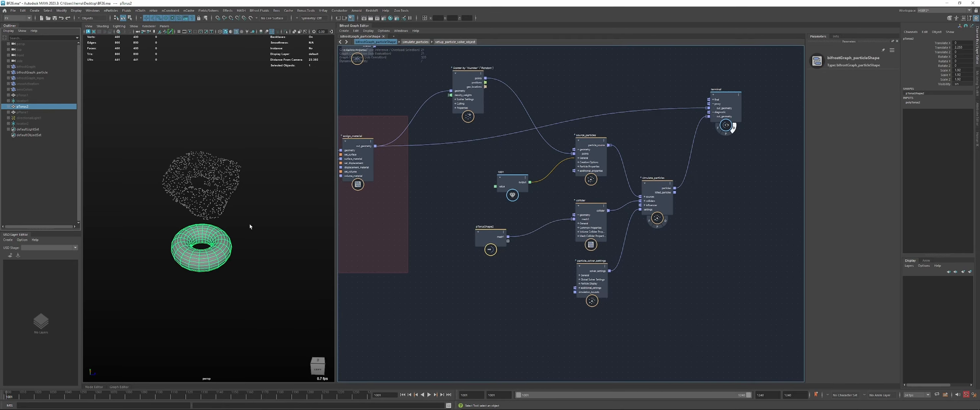
left_click(275, 225)
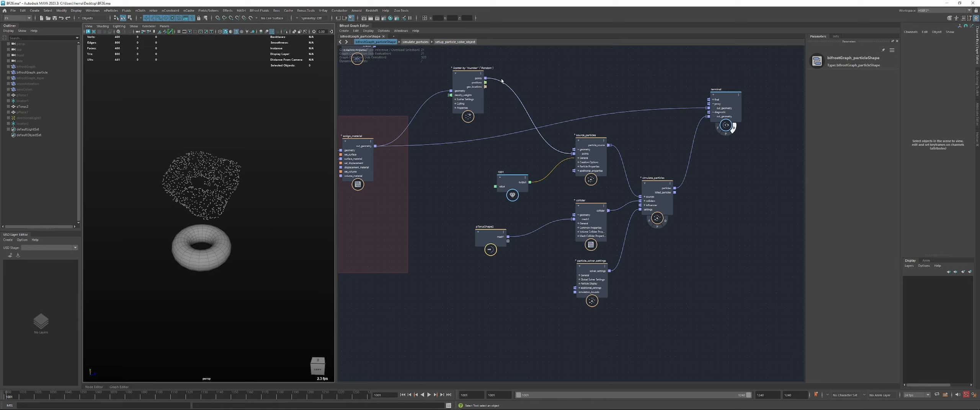
Spread out the simulation, 1001 value, pTorusShape2, collider, solver settings and scatter_points nodes to make room around source_particles
left_click_drag(506, 68, 677, 241)
left_click_drag(768, 306, 768, 306)
left_click_drag(498, 189, 538, 170)
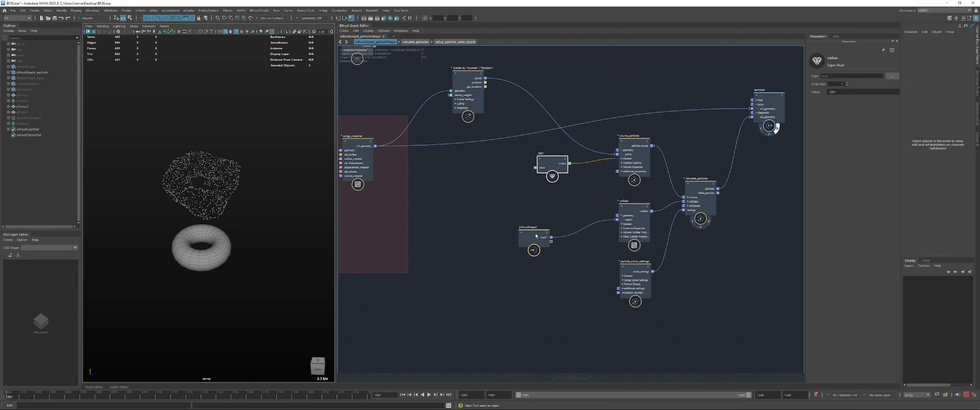
left_click_drag(538, 235, 573, 235)
left_click_drag(647, 222, 653, 245)
left_click(605, 191)
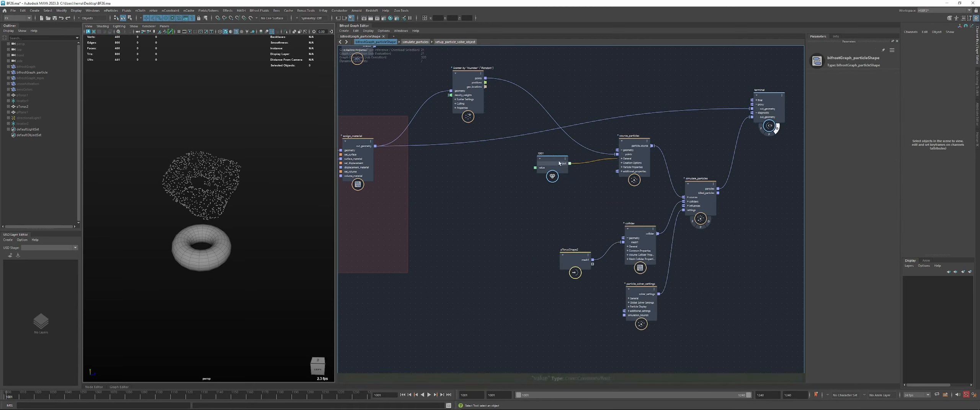
left_click_drag(553, 163, 567, 160)
left_click(455, 96)
left_click_drag(455, 96, 431, 97)
Create a source_color_property node connected to source_particles' additional_properties input
right_click(636, 172)
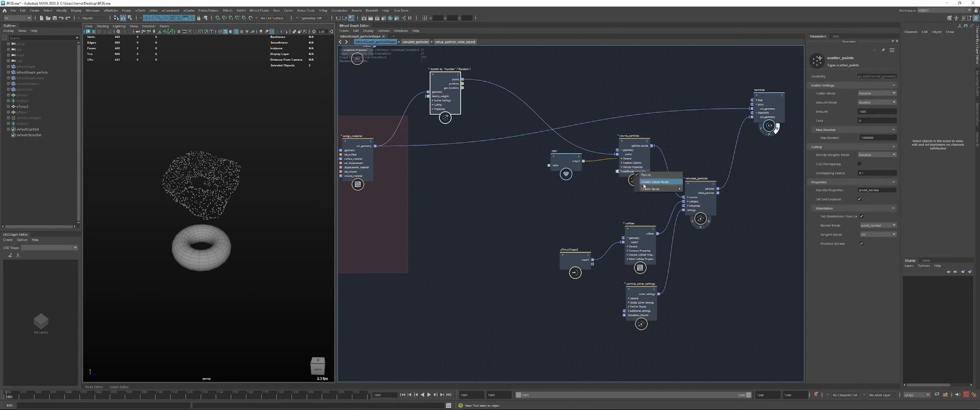
mouse_move(658, 189)
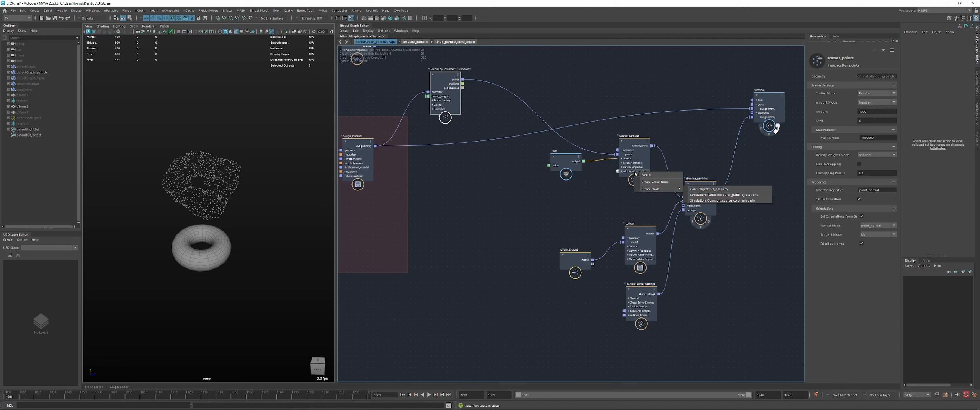
left_click(717, 200)
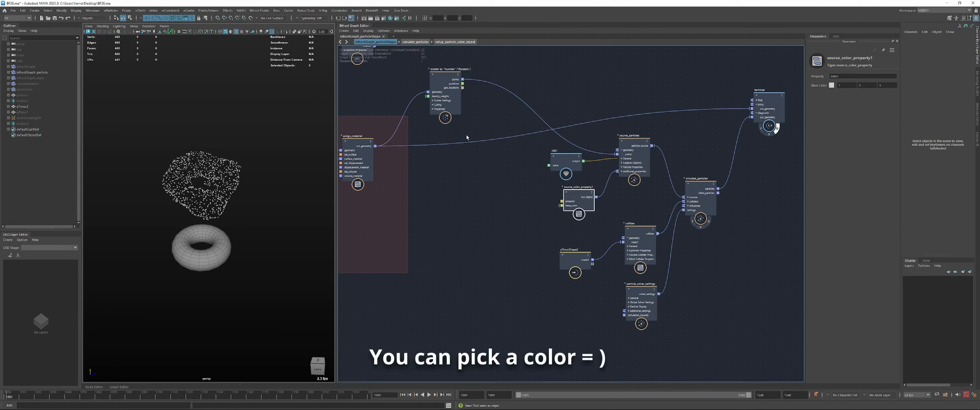
Add a get_array_indices node fed by scatter_points' positions output
left_click_drag(456, 82, 470, 189)
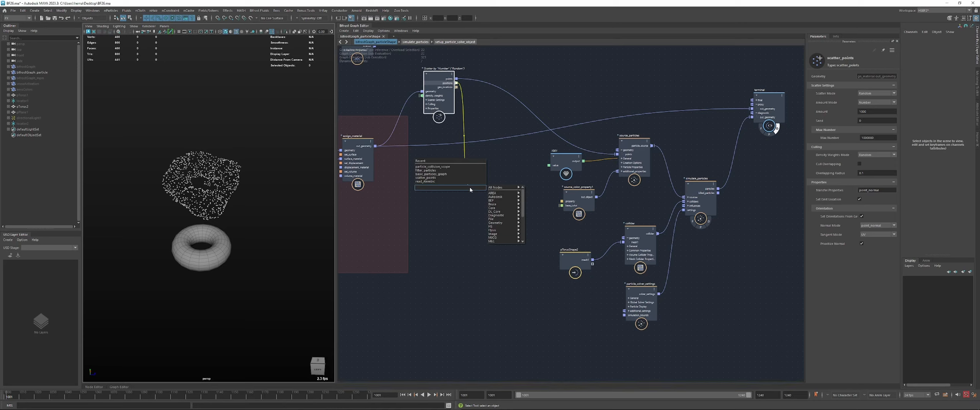
type("g")
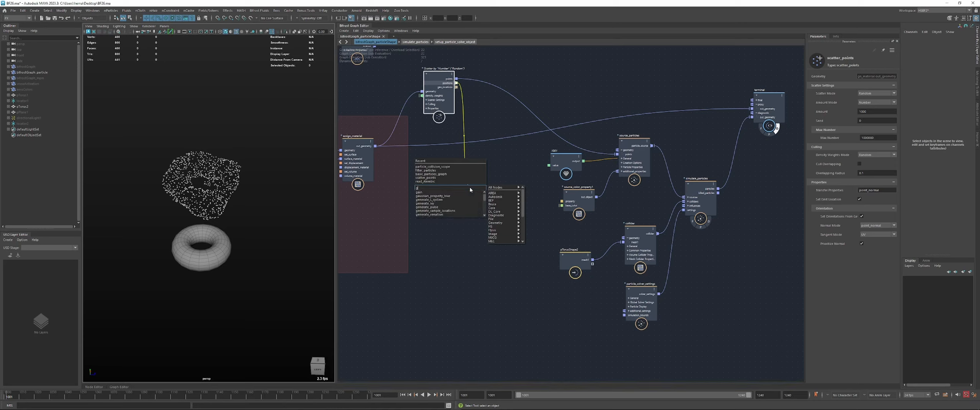
type("ai")
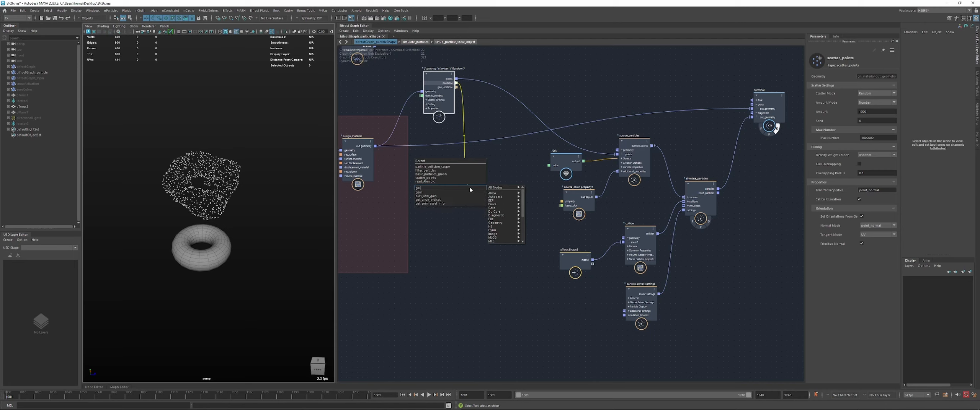
key("Down")
key("Down")
key("Down")
key("Return")
Add a random_value node between get_array_indices and source_color_property
key("Tab")
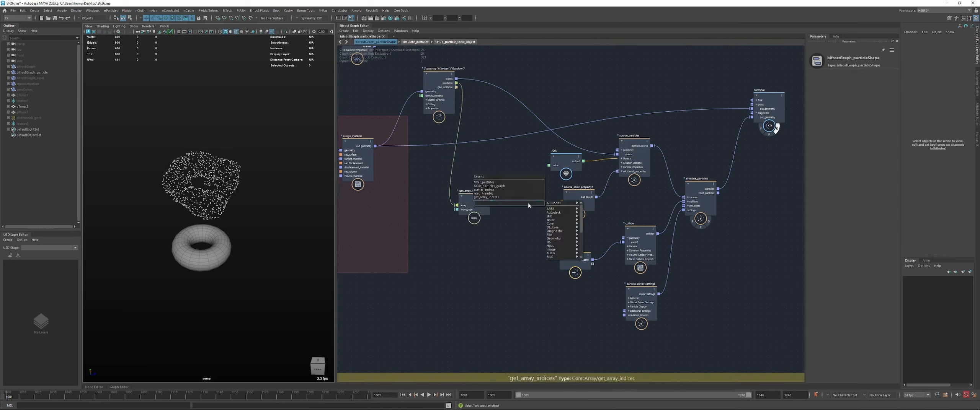
type("ranv")
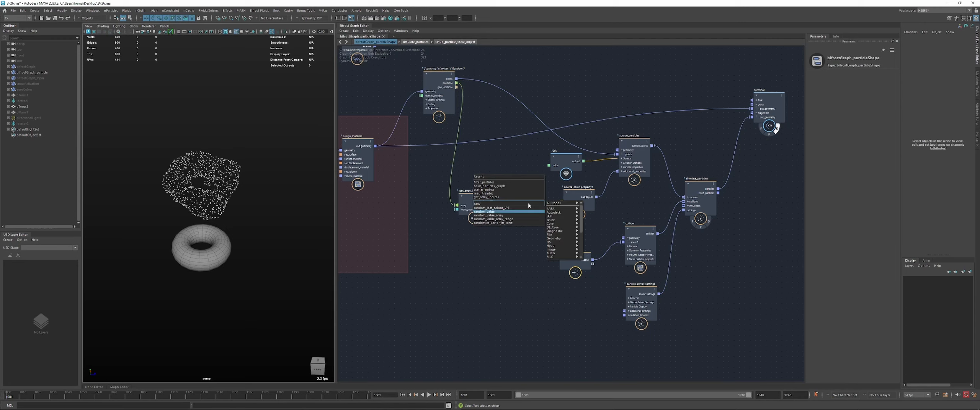
key("Return")
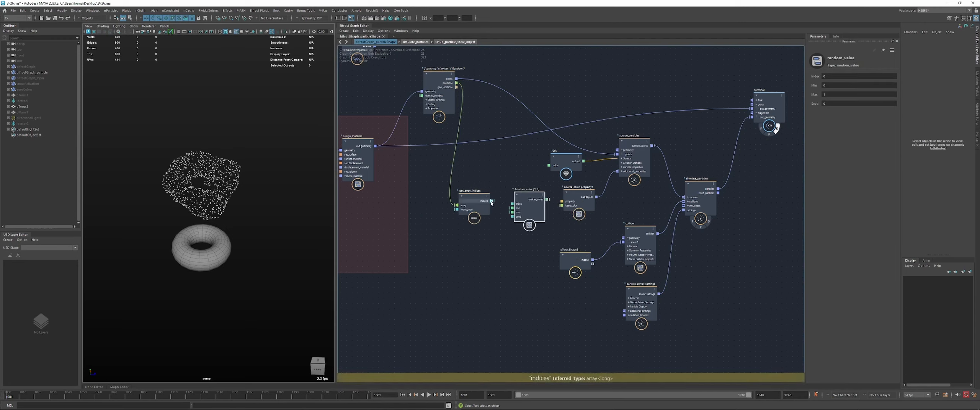
Connect get_array_indices' indices output to random_value's index input and set the max port's value type to Math::float3
left_click_drag(492, 201, 530, 199)
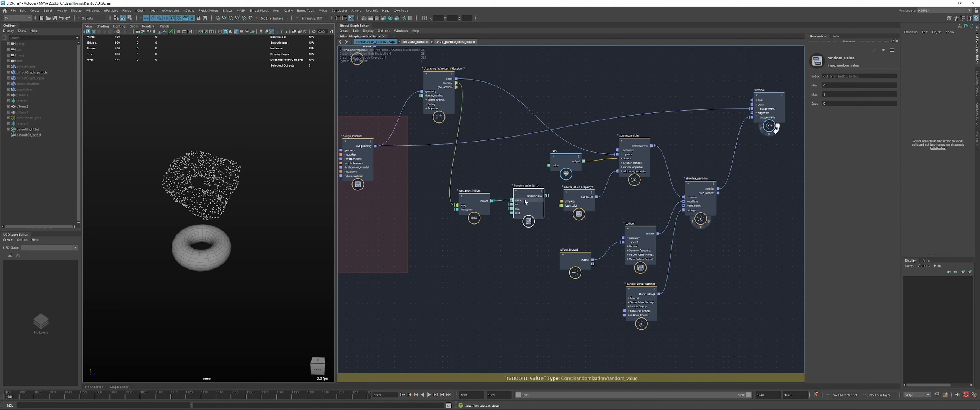
left_click_drag(438, 99, 426, 98)
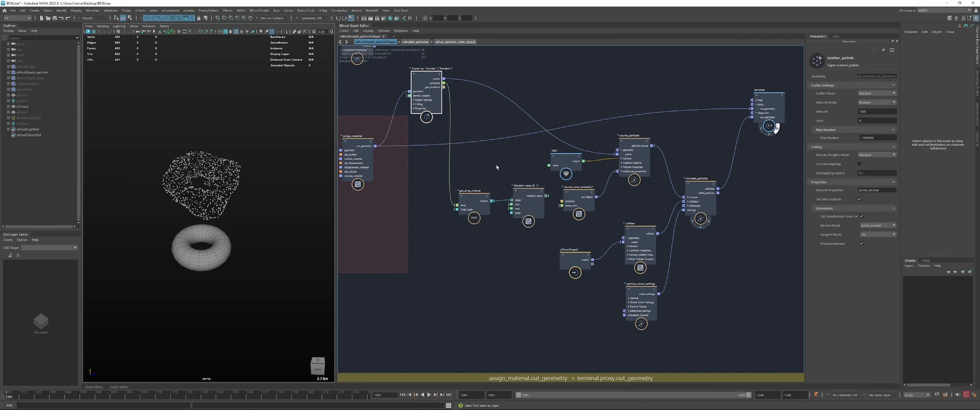
right_click(520, 209)
mouse_move(551, 218)
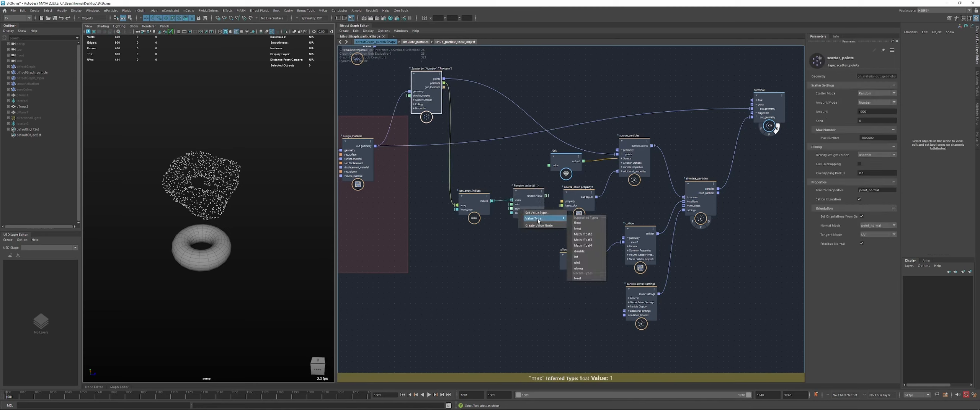
left_click(590, 241)
left_click(545, 193)
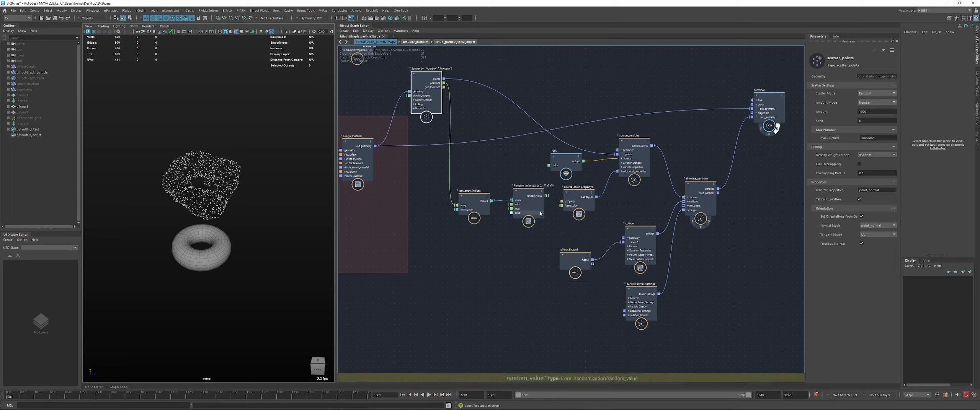
Set random_value's max to 1, 1, 1 and connect its output to source_color_property's base_color input
left_click(840, 95)
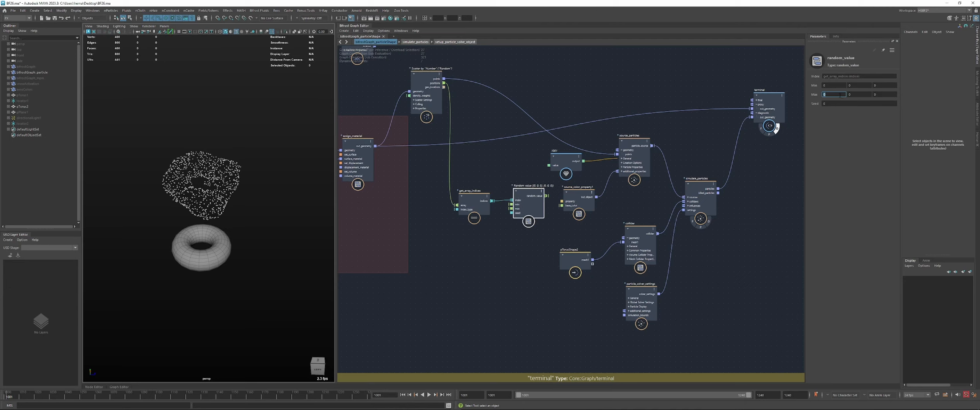
type("1")
key("Tab")
type("1")
key("Tab")
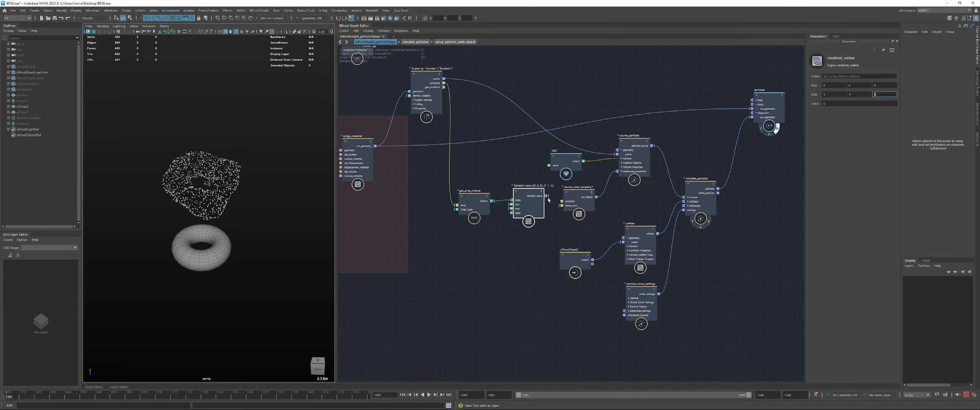
left_click_drag(547, 197, 562, 206)
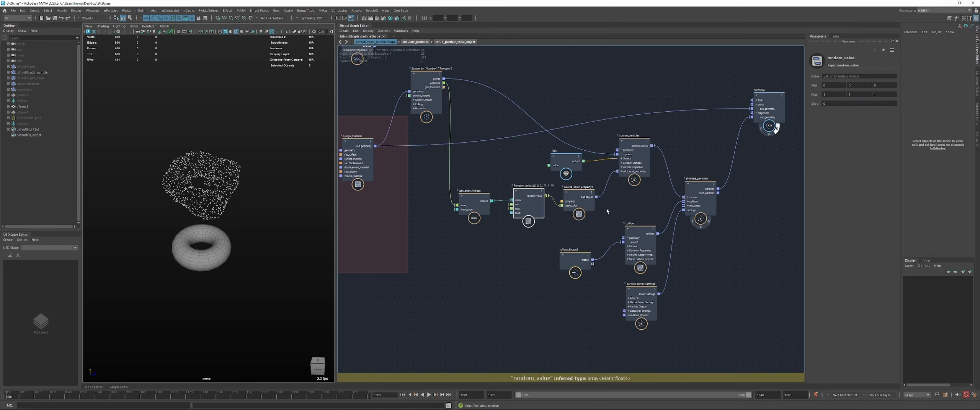
Tidy the graph layout by repositioning the get_array_indices, random_value, 1001 value, source_particles and collider nodes
left_click(219, 184)
left_click_drag(464, 232, 528, 214)
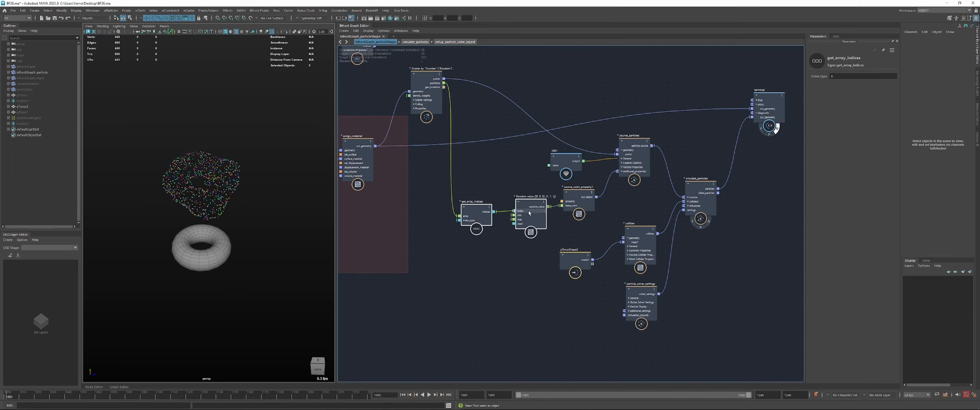
left_click_drag(566, 162, 560, 159)
left_click_drag(635, 155, 633, 151)
left_click(674, 142)
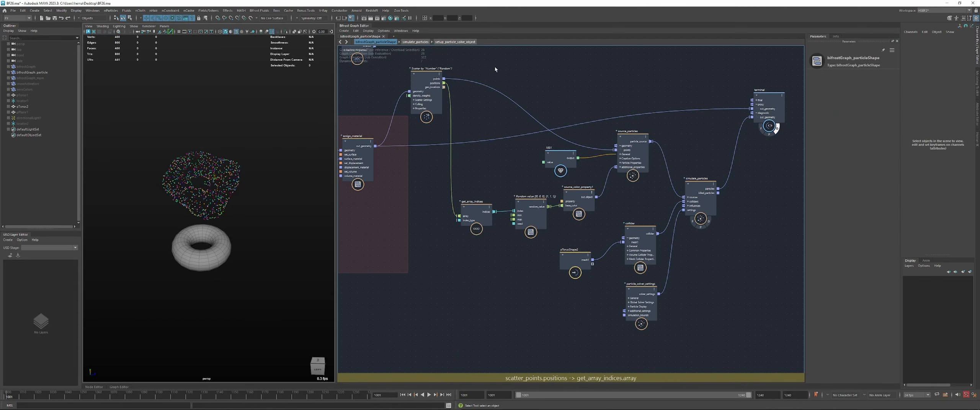
middle_click_drag(516, 126, 475, 112)
left_click(507, 238)
mouse_move(251, 243)
left_mouse_down("alt")
mouse_move(208, 230)
mouse_move(255, 228)
left_mouse_up("alt")
left_click_drag(597, 224, 593, 227)
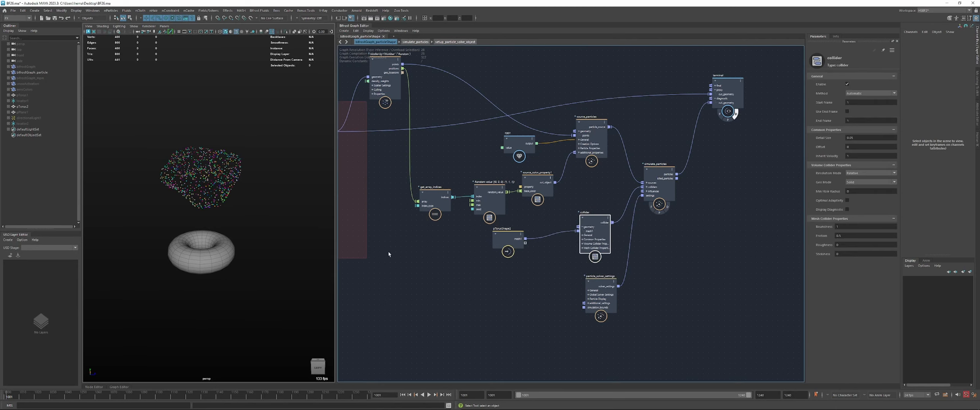
Play the simulation and watch the colored particles fall over the torus collider from the side
key("alt+v")
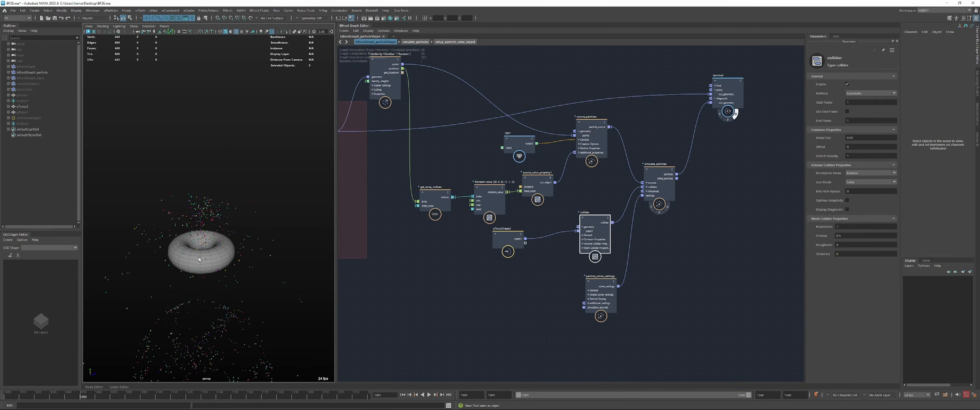
left_click_drag(187, 254, 202, 232, "alt")
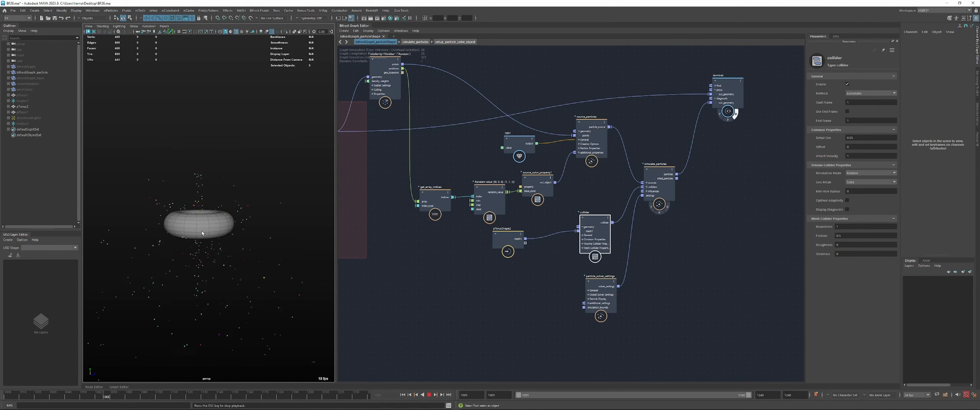
key("Escape")
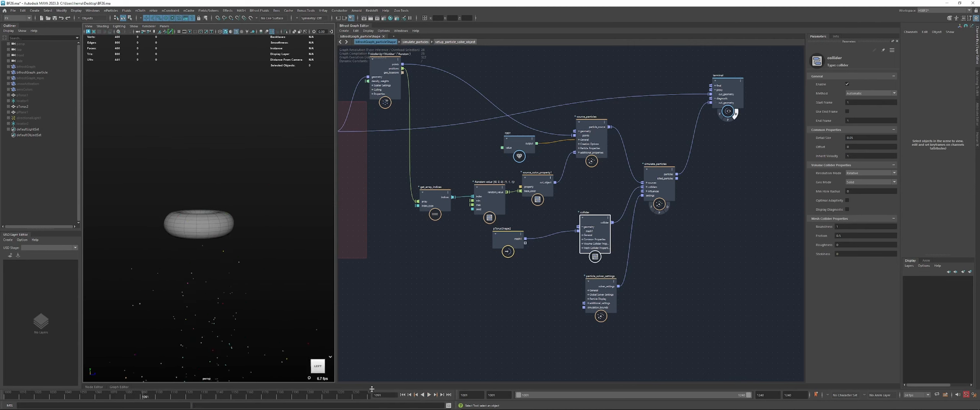
Set the collider's bounciness to 0.5, replay the simulation from the first frame and rewind it
left_click(403, 395)
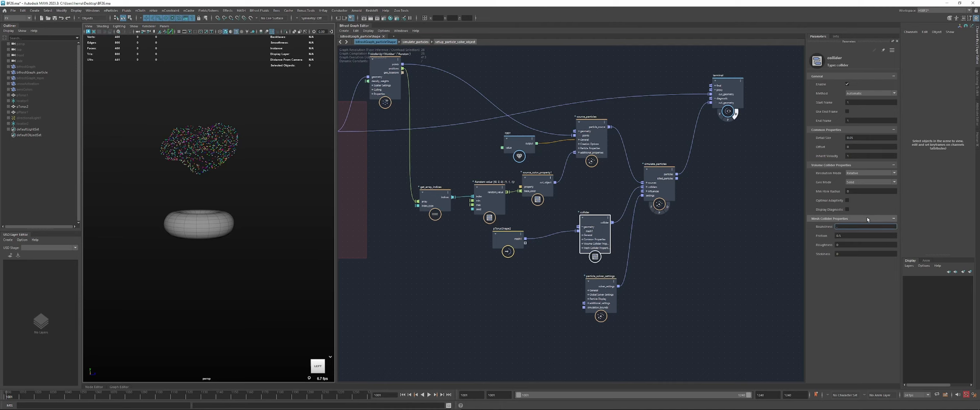
key("alt+v")
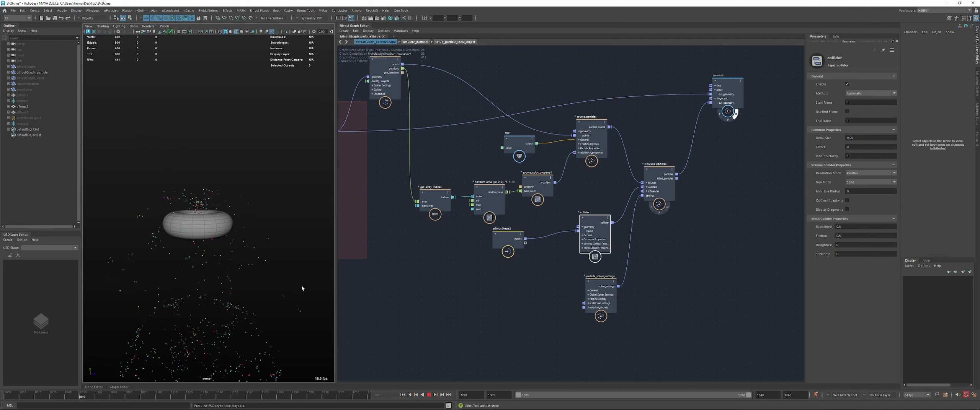
key("Escape")
left_click(402, 396)
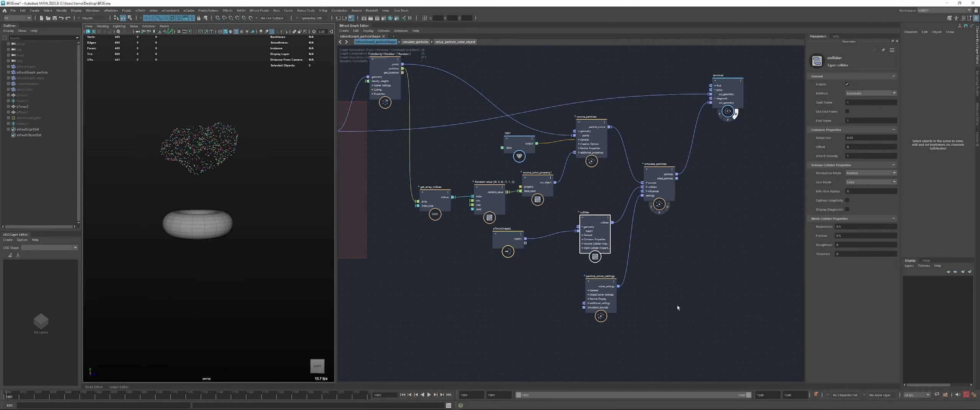
Set the collider's stickiness to 0.6, play the simulation and return to the first frame
left_click(868, 253)
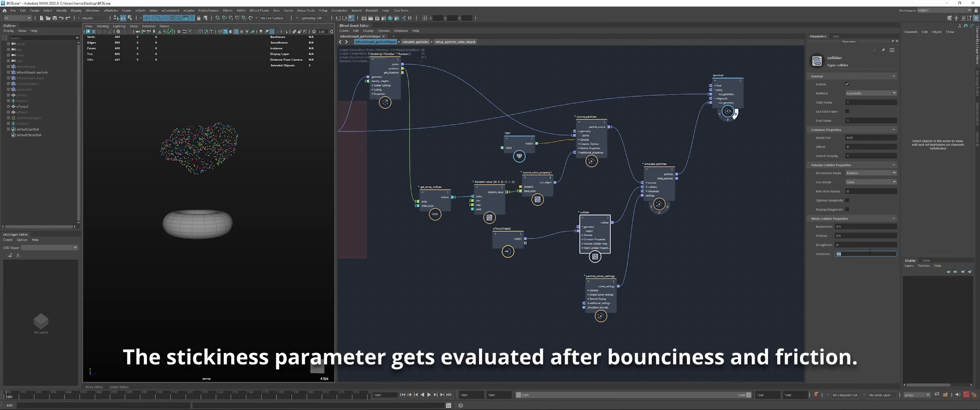
type("0.6")
key("Return")
key("alt+v")
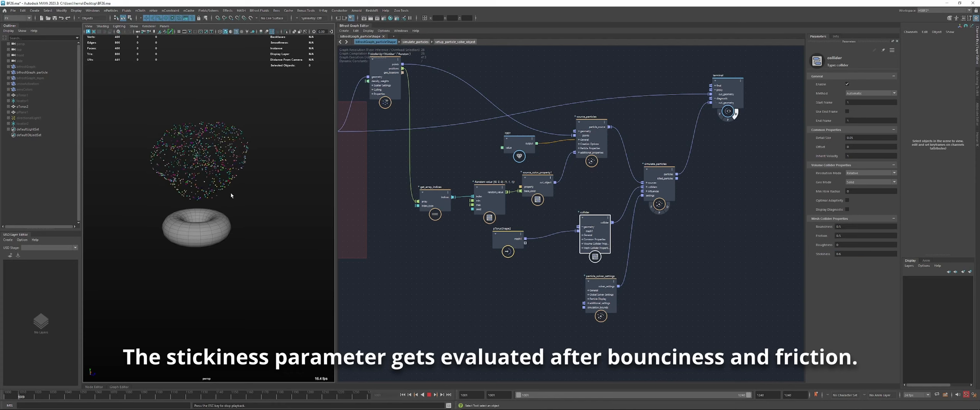
key("Escape")
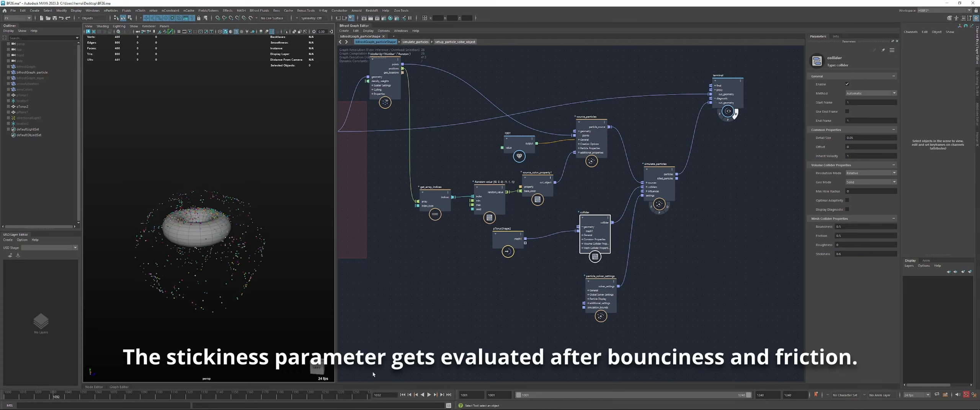
left_click(404, 396)
Increase the amount on the scatter_points node to 3000
middle_click_drag(432, 68, 453, 89, "alt")
left_click(409, 85)
double_click(875, 111)
type("300")
key("Return")
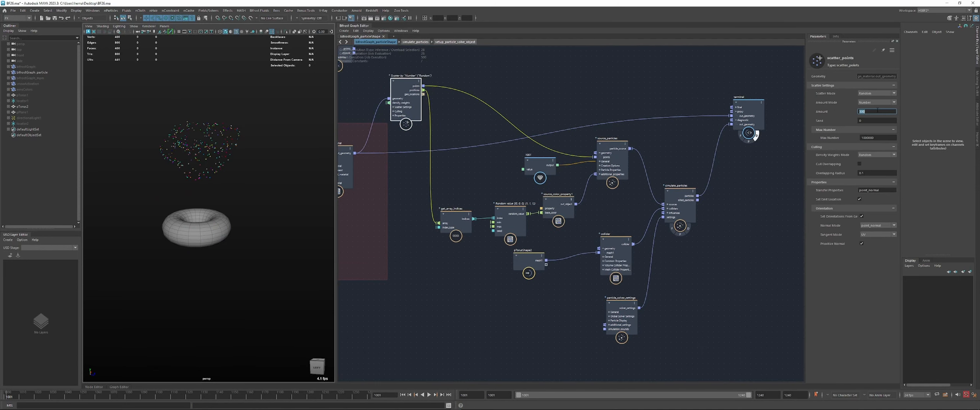
type("0")
key("Return")
Play the simulation, inspect how the particles stick to the torus up close, and rewind to the first frame
key("alt+v")
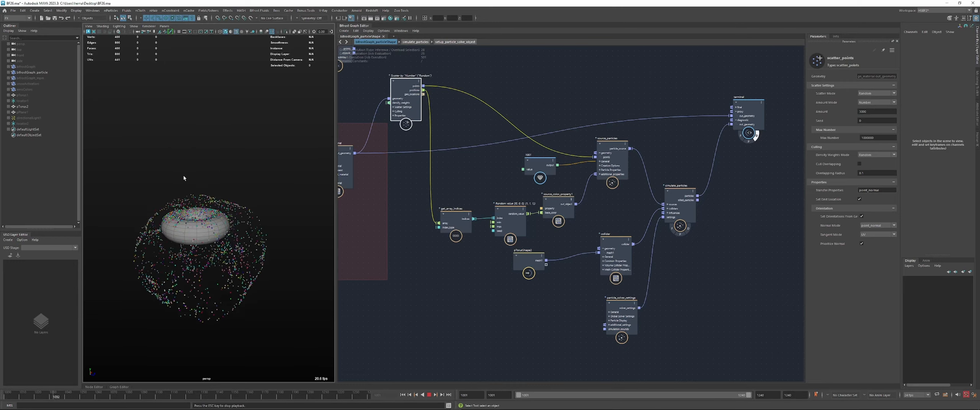
key("Escape")
left_click_drag(202, 194, 210, 220, "alt")
right_click_drag(211, 220, 285, 214, "alt")
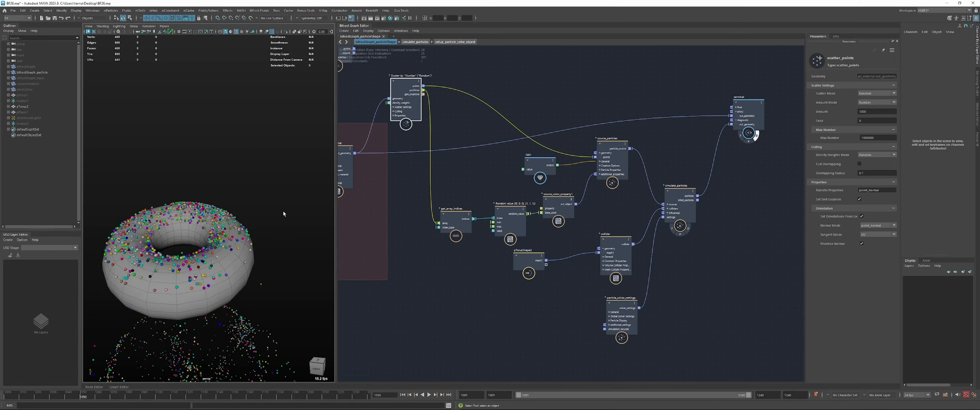
middle_click_drag(243, 227, 249, 198, "alt")
left_click_drag(249, 198, 195, 223, "alt")
key("alt+v")
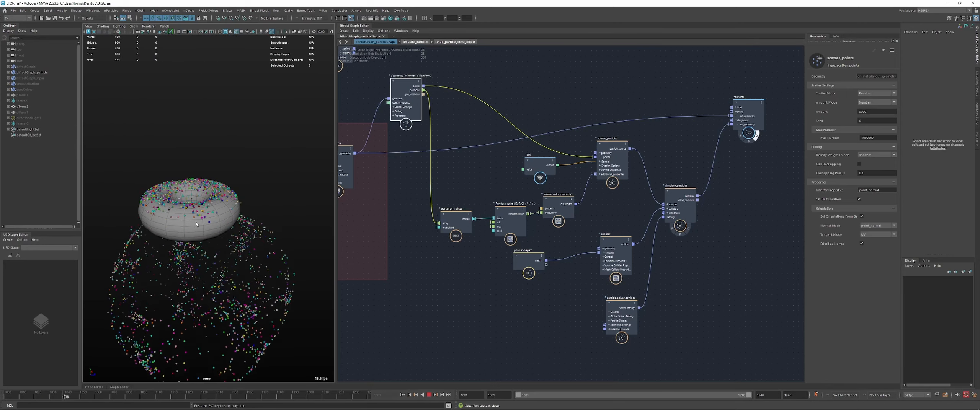
key("Escape")
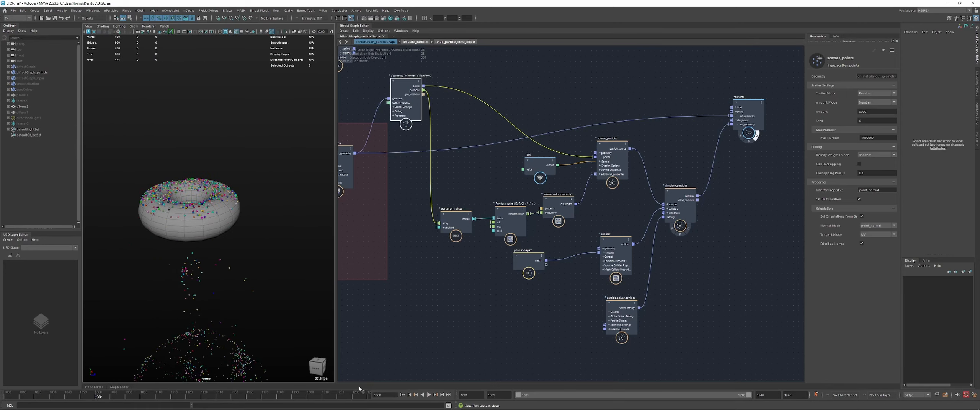
left_click(403, 395)
Replay the simulation and examine the particles landing around the torus hole in close-up
key("alt+v")
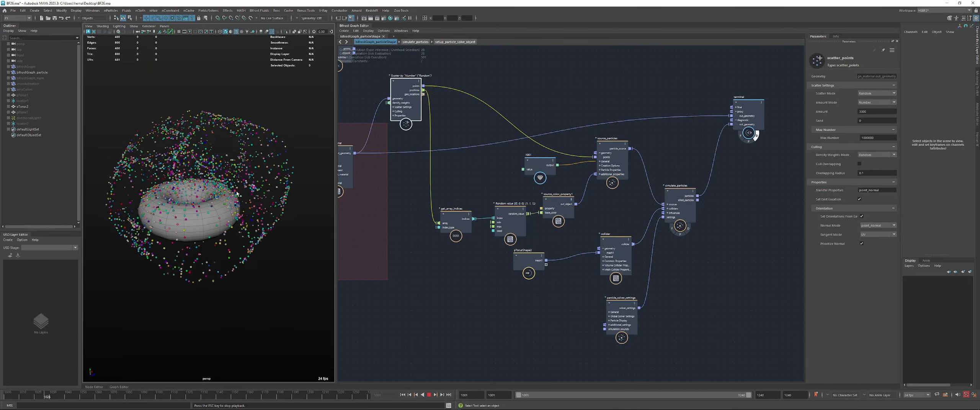
key("Escape")
left_click_drag(224, 199, 232, 220, "alt")
right_click_drag(232, 220, 282, 189, "alt")
left_click_drag(134, 173, 165, 197, "alt")
key("alt+v")
key("Escape")
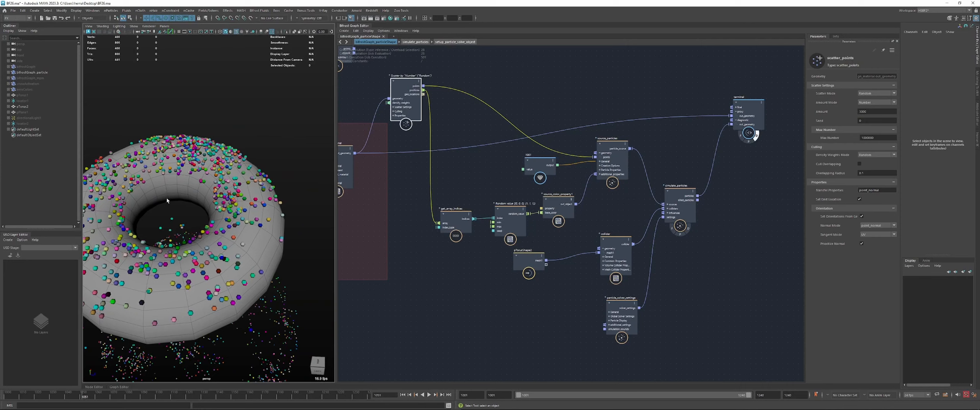
Show the particle_solver_settings parameters, continue the playback from a lower viewing angle and return to the first frame
left_click(621, 316)
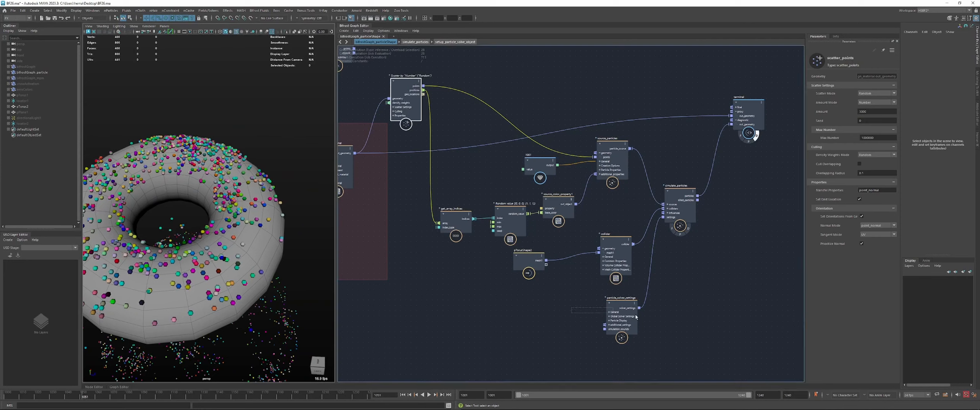
right_click_drag(174, 219, 138, 232, "alt")
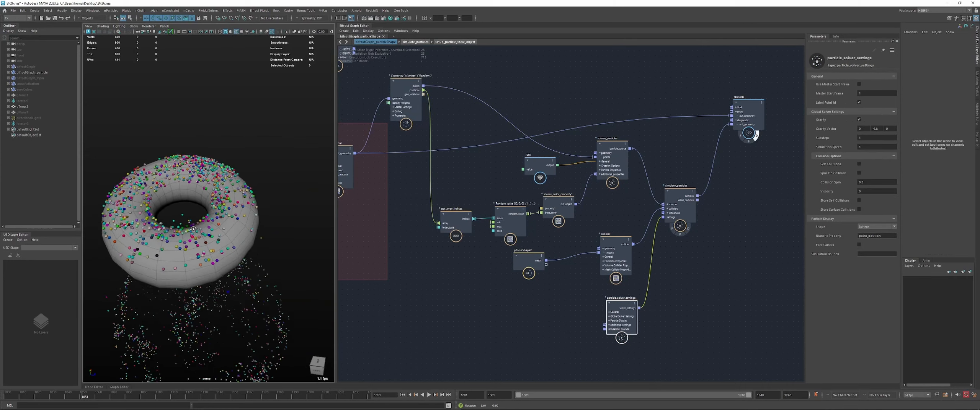
left_click_drag(139, 232, 143, 201, "alt")
key("alt+v")
key("Escape")
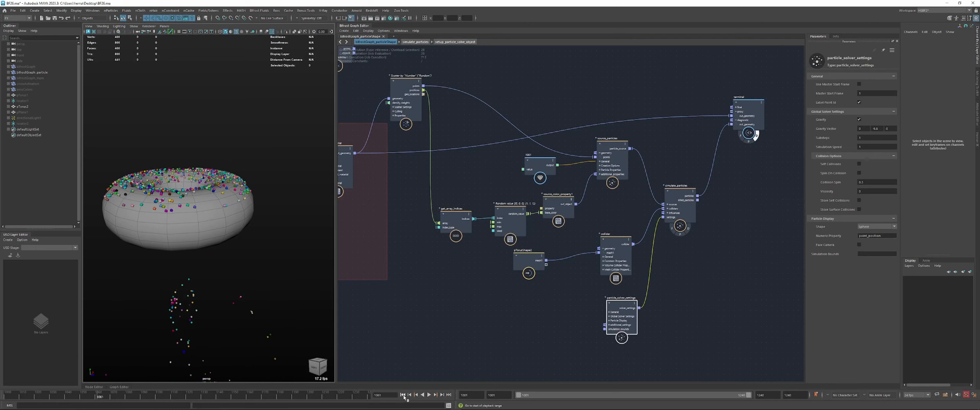
key("shift+alt+v")
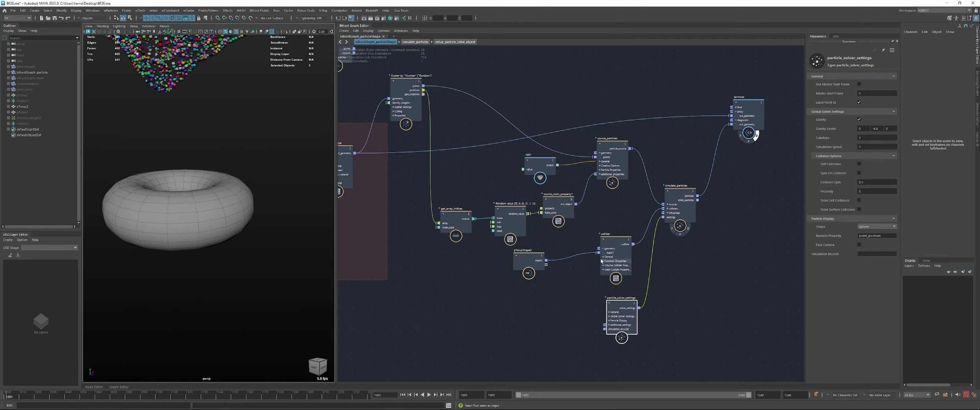
Set the collider's stickiness to 4 and play the simulation, checking the particles on the torus from the side
left_click_drag(601, 261, 593, 269)
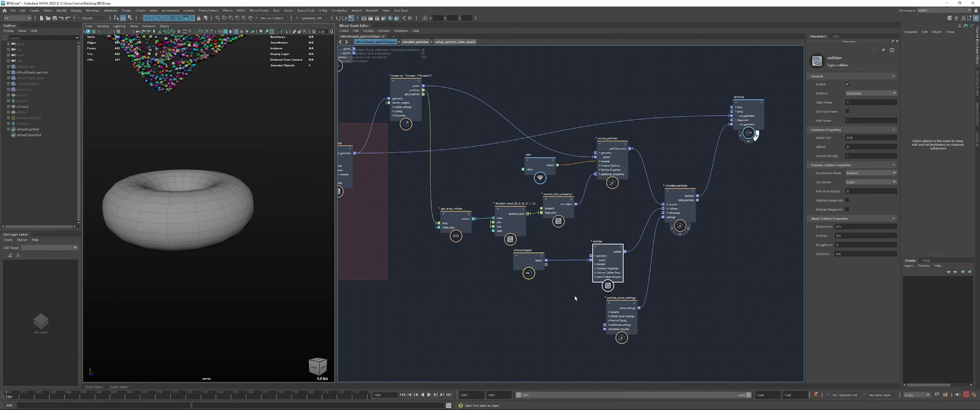
left_click(848, 254)
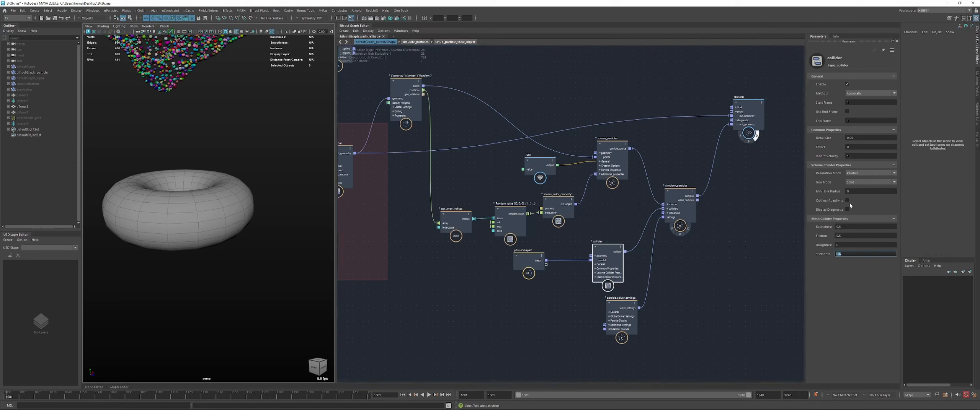
type("4")
key("Return")
key("alt+v")
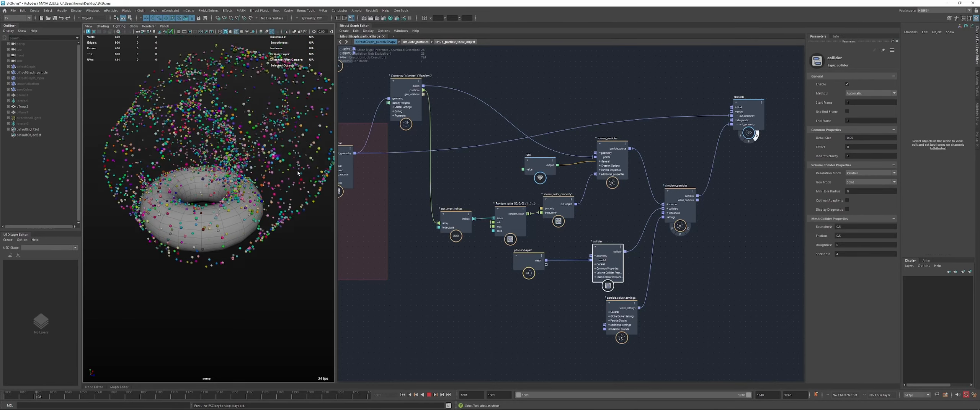
key("Escape")
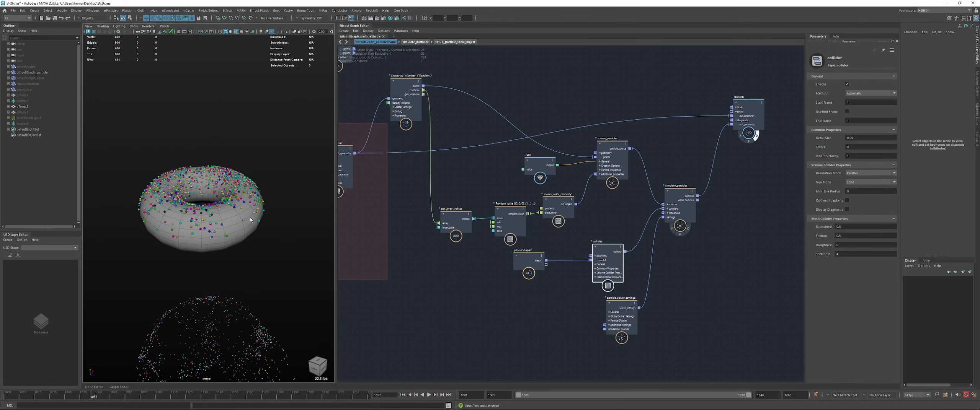
left_click_drag(276, 218, 167, 220, "alt")
key("alt+v")
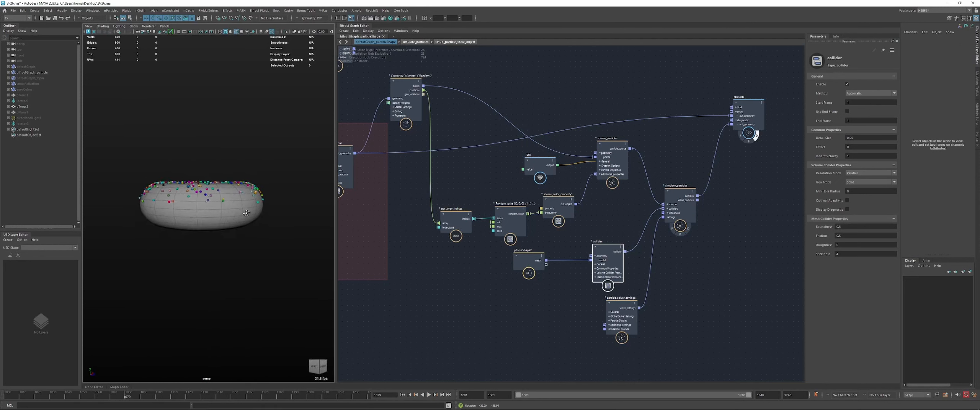
Replay the simulation from the first frame to watch the particles hit the torus, and rewind it
left_click(403, 395)
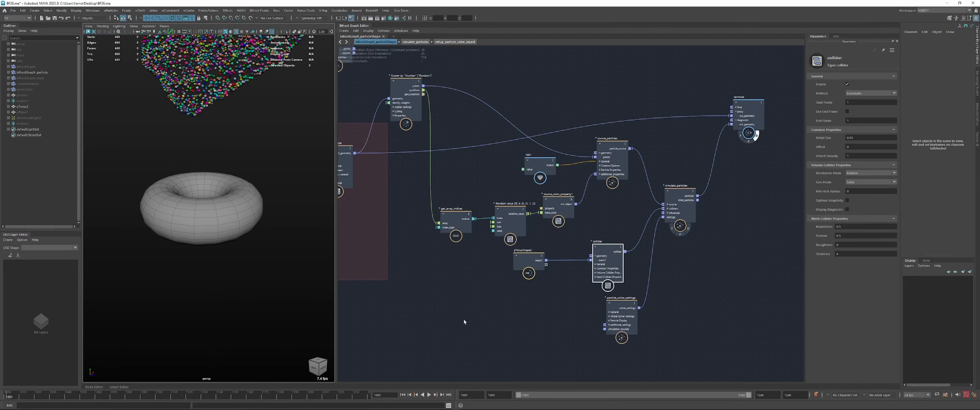
key("alt+v")
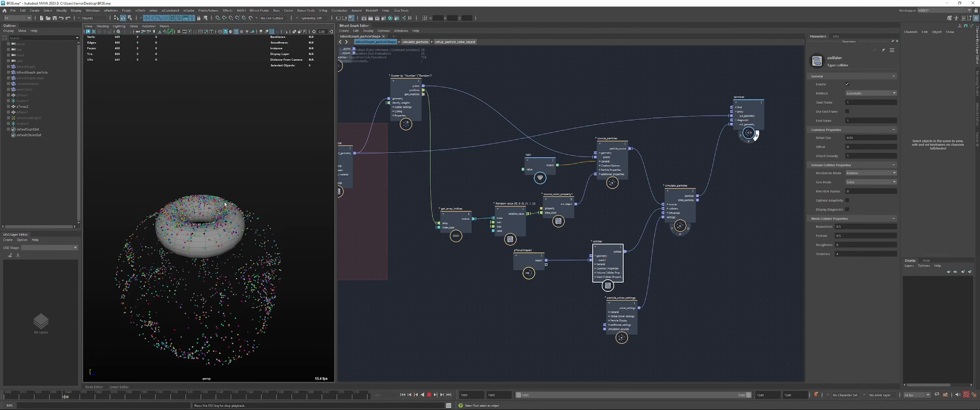
key("Escape")
left_click(403, 395)
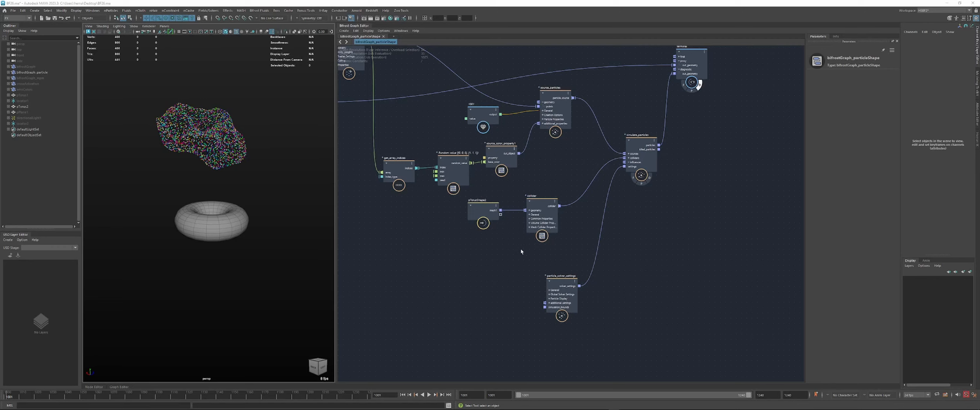
Expose the collider's mesh collider property ports and move the fractal_noise_field node close to the collider nodes
left_click(529, 228)
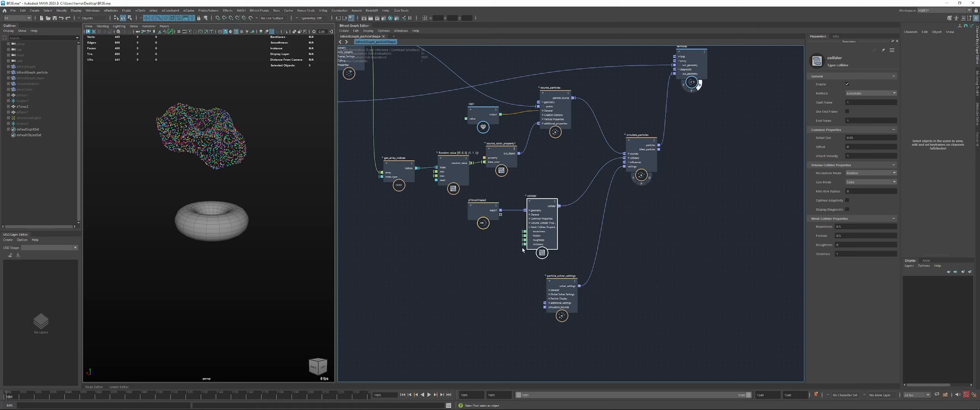
middle_click_drag(468, 253, 517, 251)
scroll(516, 250, "down", 3)
middle_click_drag(426, 257, 604, 240)
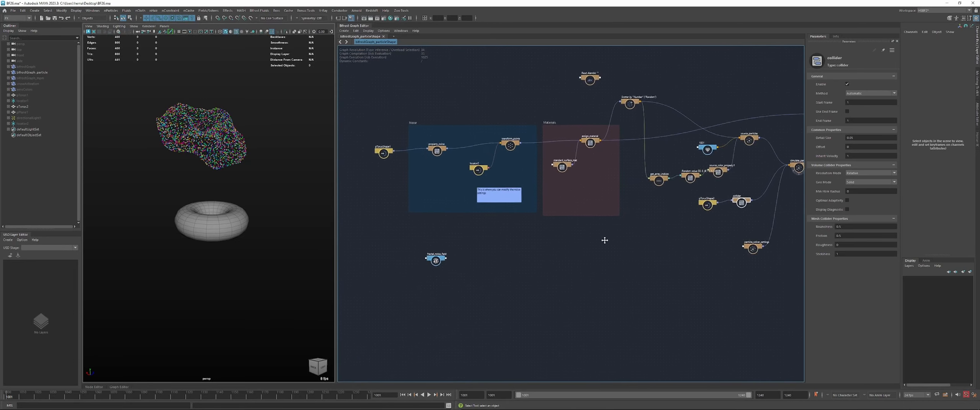
left_click_drag(436, 261, 656, 236)
scroll(702, 187, "up", 2)
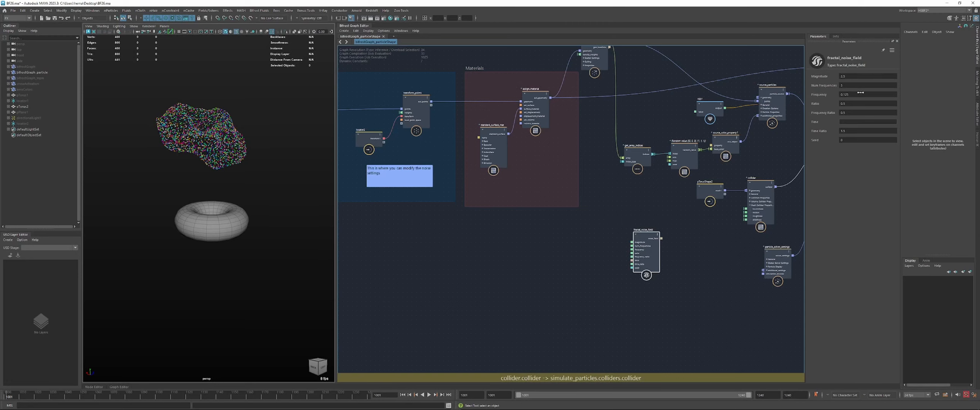
Add a transform_field node and feed the fractal_noise_field output into its field input
middle_click_drag(693, 241, 586, 242)
left_click(582, 241)
key("Tab")
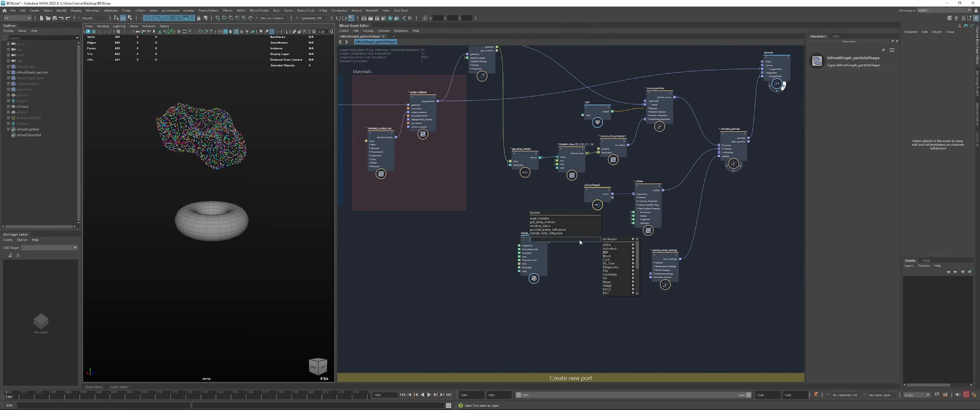
type("tra")
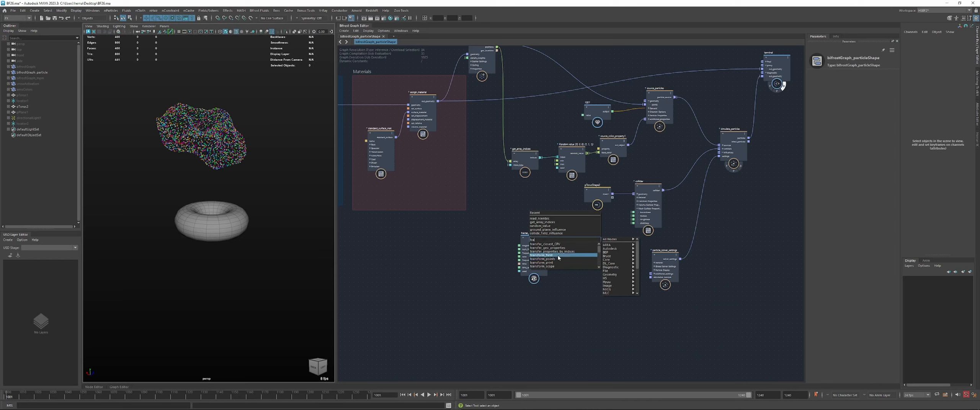
left_click(558, 257)
left_click_drag(549, 242, 575, 244)
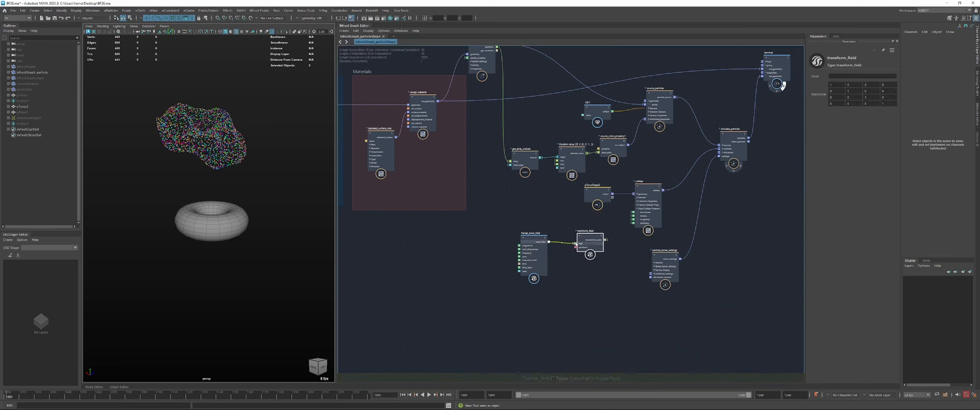
Bring the scene locator into the graph as an input node and connect its transform to the transform_field node
left_click(22, 124)
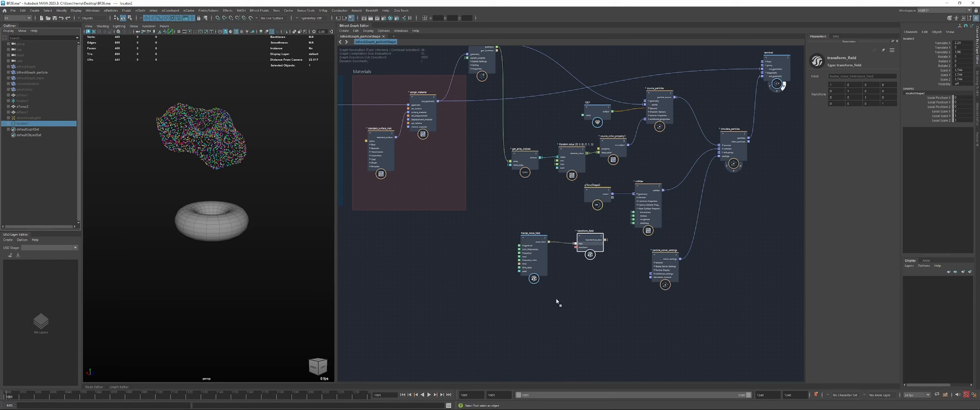
left_click_drag(553, 297, 549, 295)
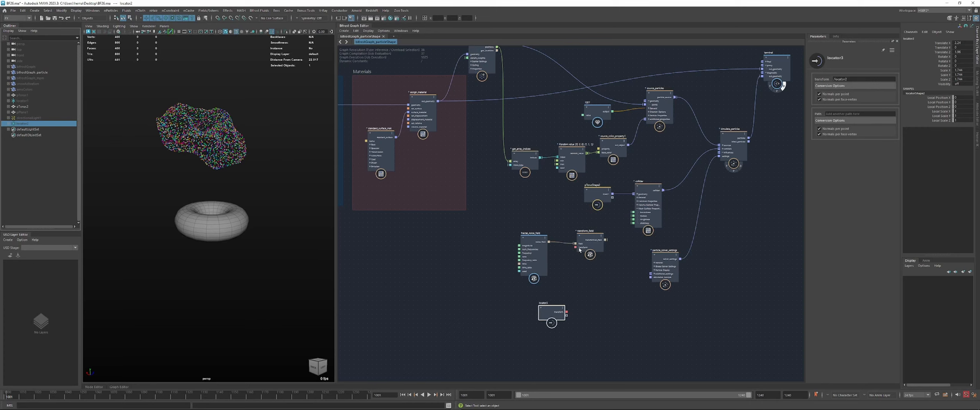
left_click_drag(575, 248, 566, 312)
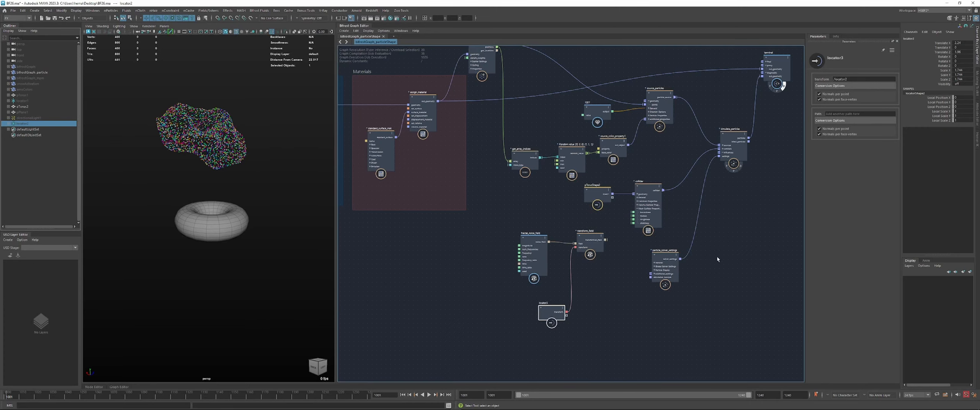
Add a scalar_field_scope node below the particle_solver_settings node
middle_click_drag(717, 260, 662, 251)
left_click(617, 304)
key("Tab")
type("scale")
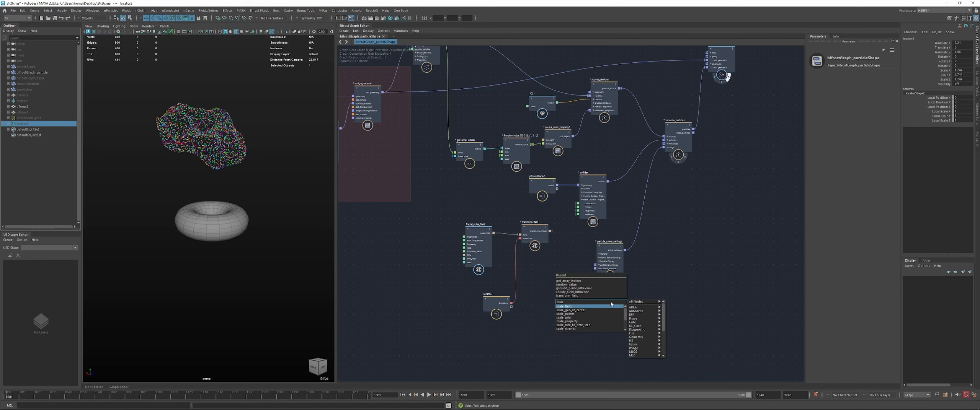
key("Down")
key("Down")
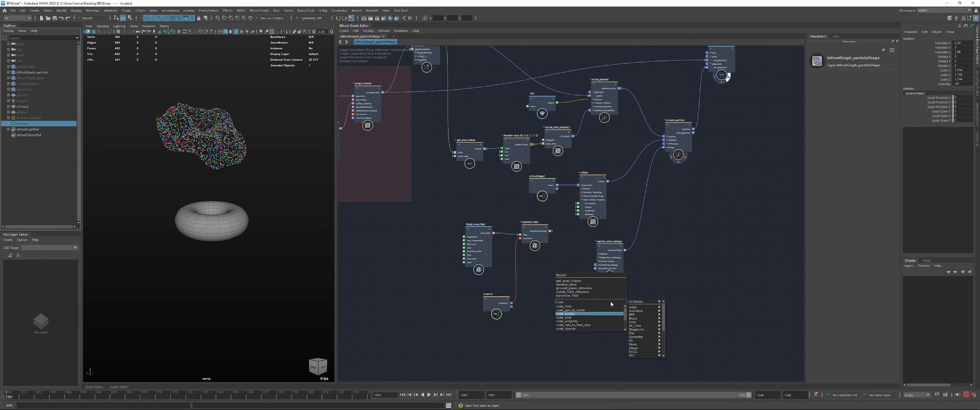
key("Down")
key("BackSpace")
type("a")
key("Down")
key("Down")
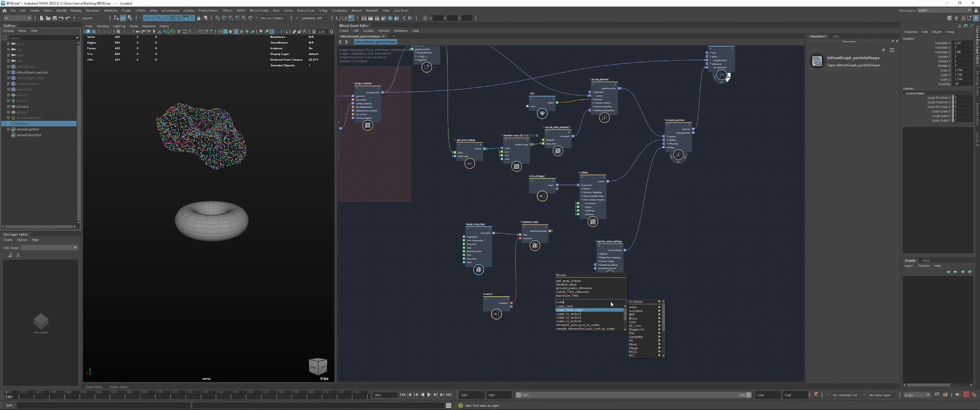
key("Return")
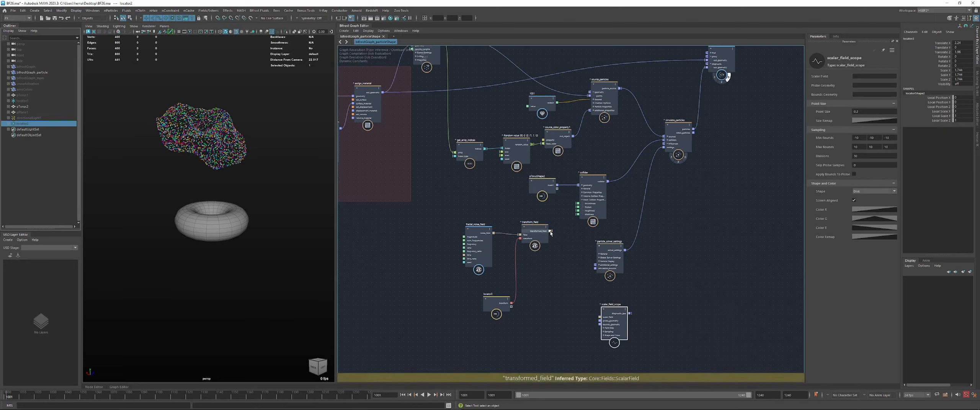
Wire the transformed field and torus mesh into scalar_field_scope, and its diagnostic geometry into the terminal
left_click_drag(550, 231, 525, 184)
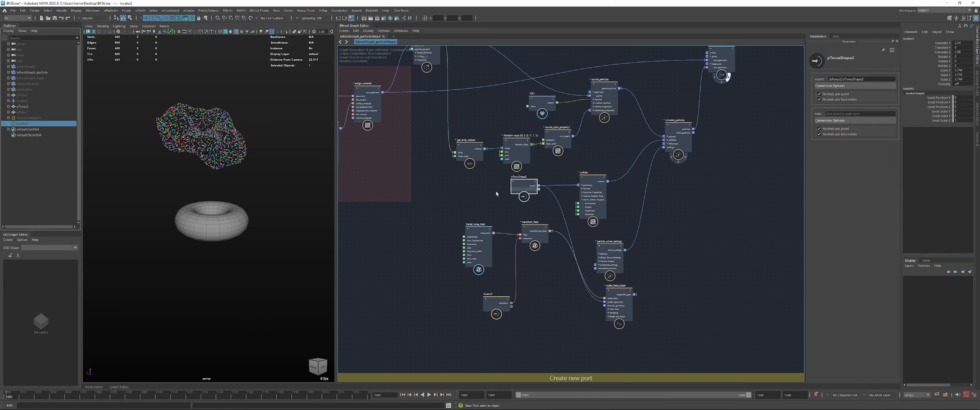
mouse_move(634, 295)
left_mouse_down()
mouse_move(668, 263)
mouse_move(692, 149)
mouse_move(680, 134)
mouse_move(695, 155)
left_mouse_up()
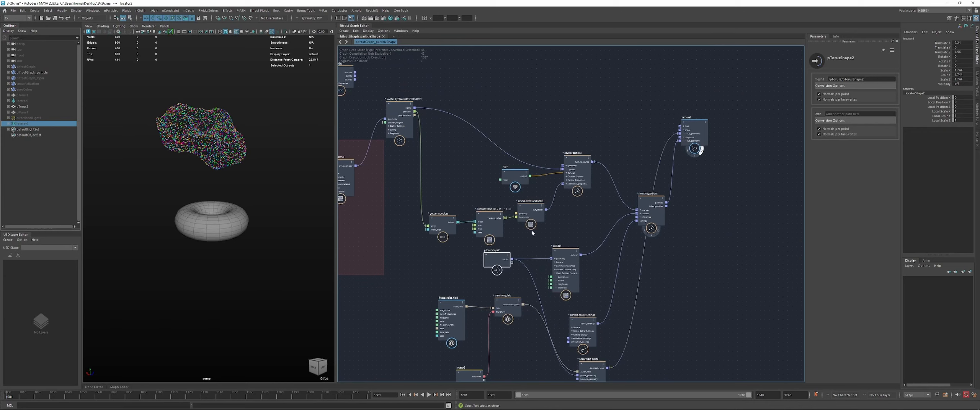
Hide the torus in the viewport and check the field scope display from another angle
left_click(199, 228)
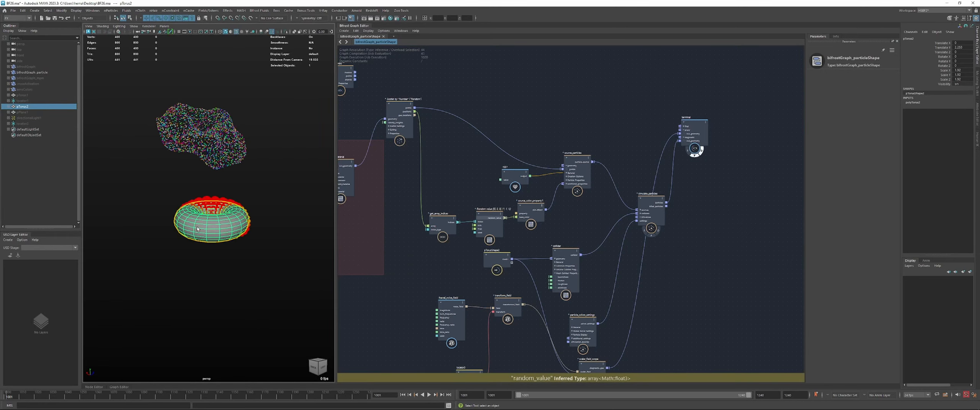
key("h")
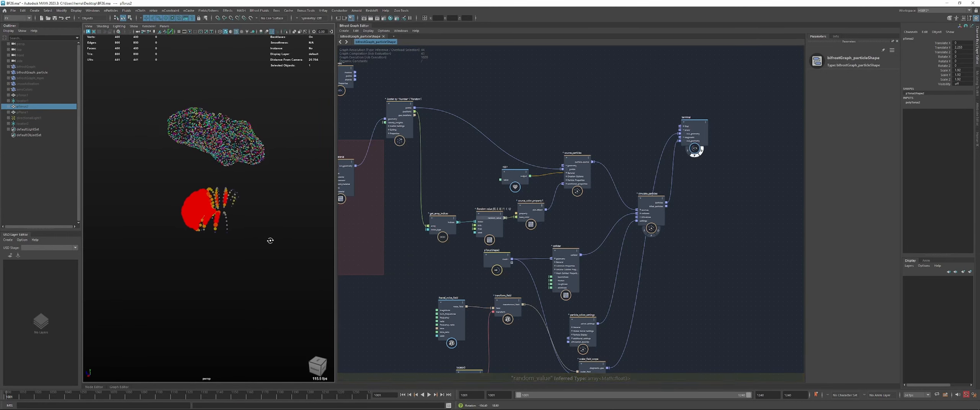
middle_click_drag(508, 282, 485, 247)
scroll(436, 356, "up", 2)
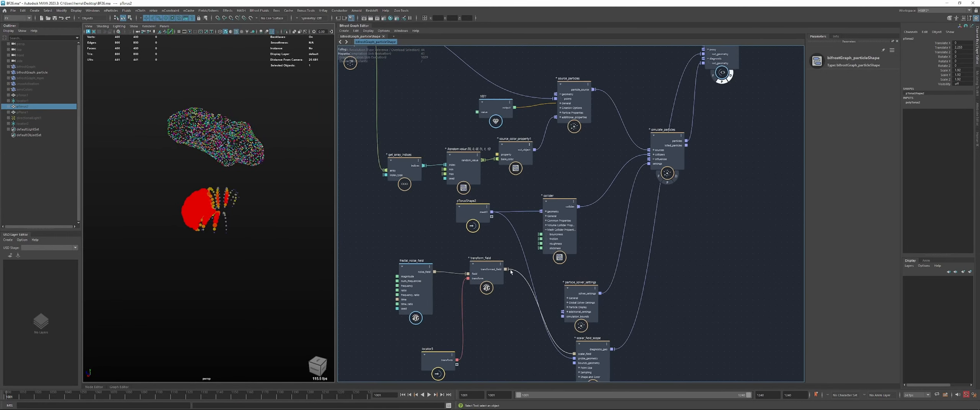
left_click(432, 354)
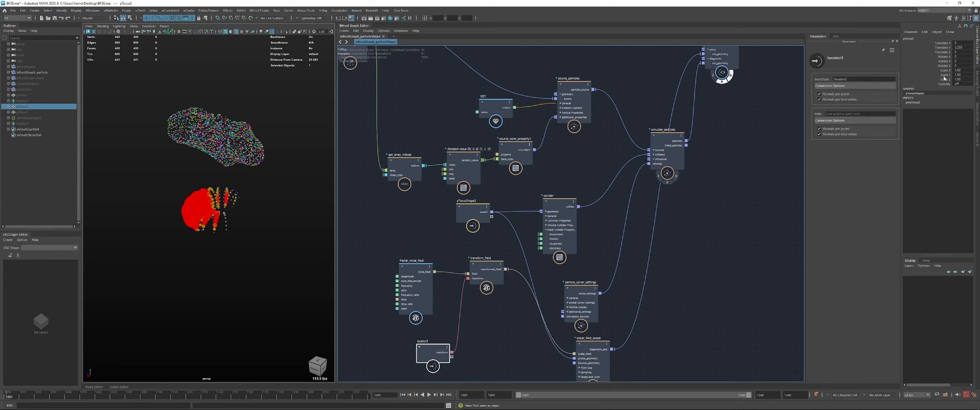
left_click_drag(963, 70, 961, 80)
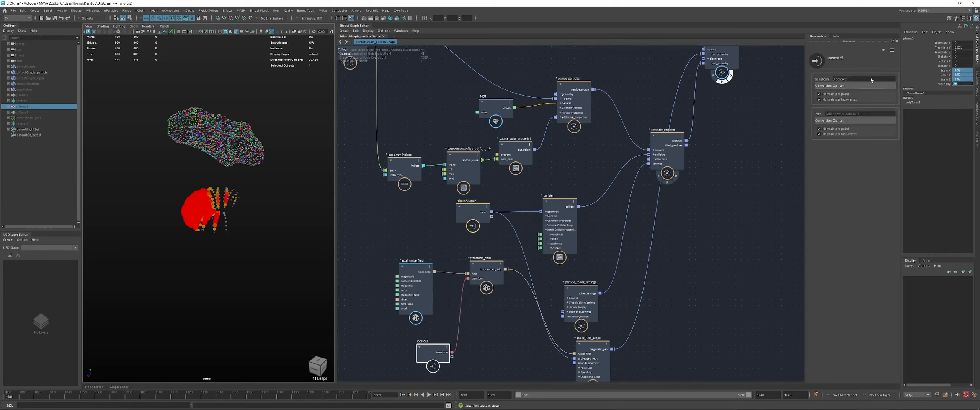
left_click(630, 234)
scroll(233, 202, "up", 3)
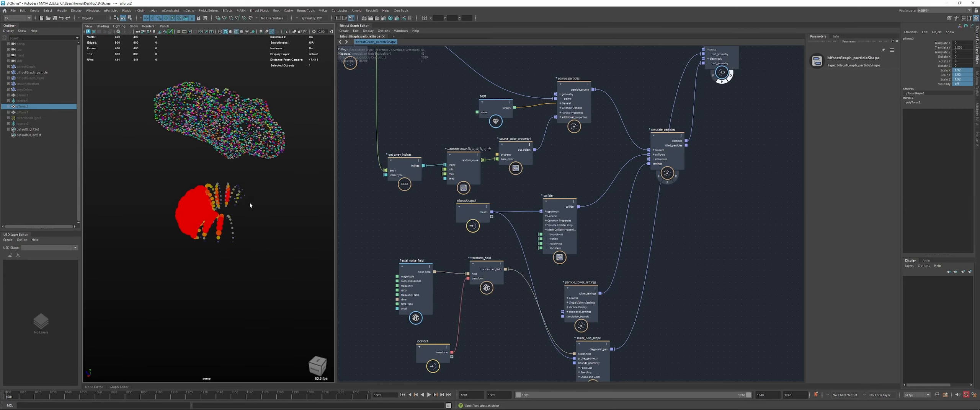
Drive the collider's stickiness with the transformed field and play the simulation
left_click(560, 226)
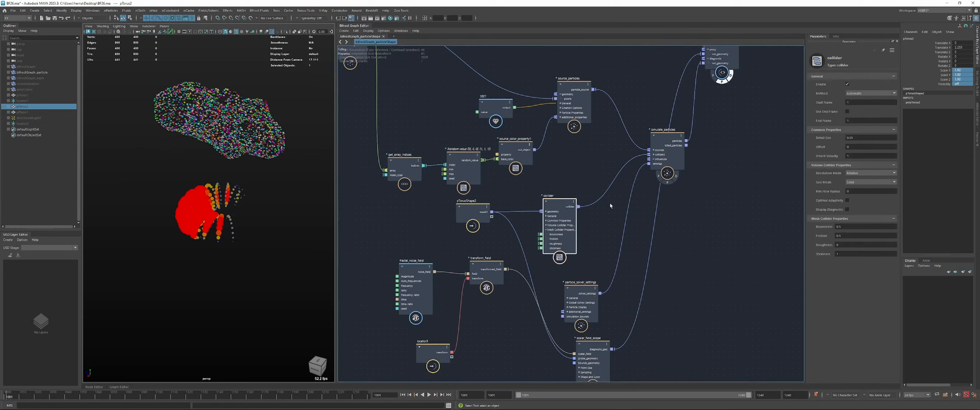
left_click_drag(506, 271, 542, 249)
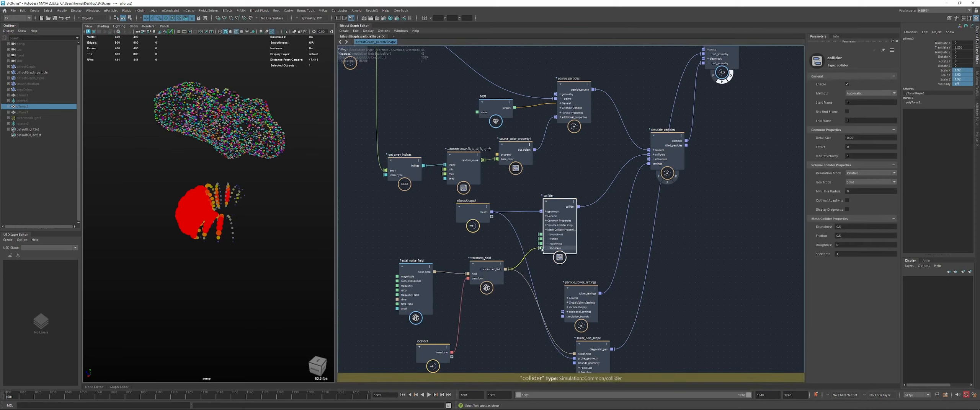
key("alt+v")
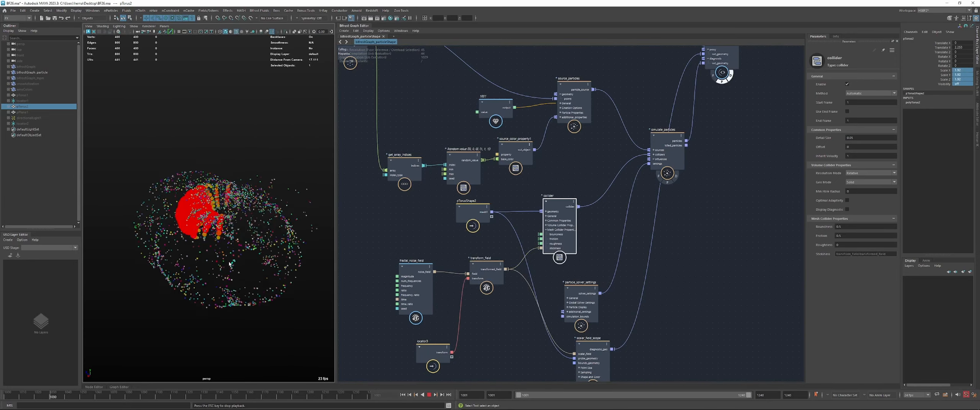
key("alt+v")
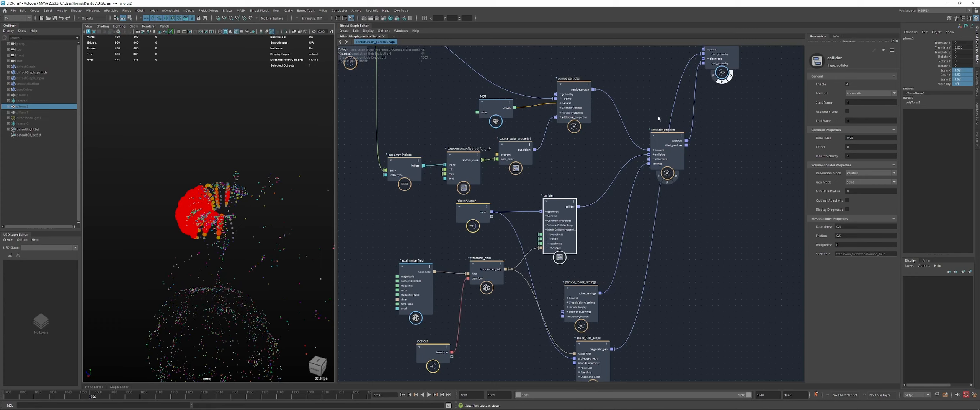
Turn off the terminal's proxy display to hide the scope and replay the simulation from the first frame
left_click(729, 75)
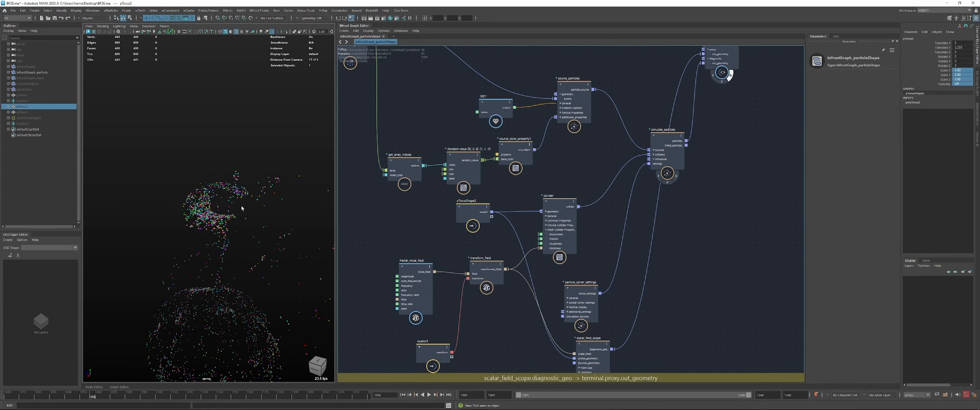
key("alt+v")
key("alt+v")
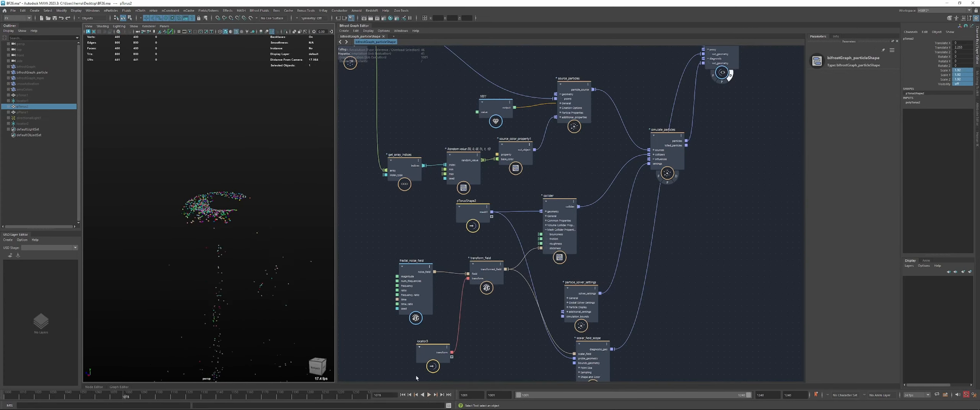
left_click(403, 395)
key("alt+v")
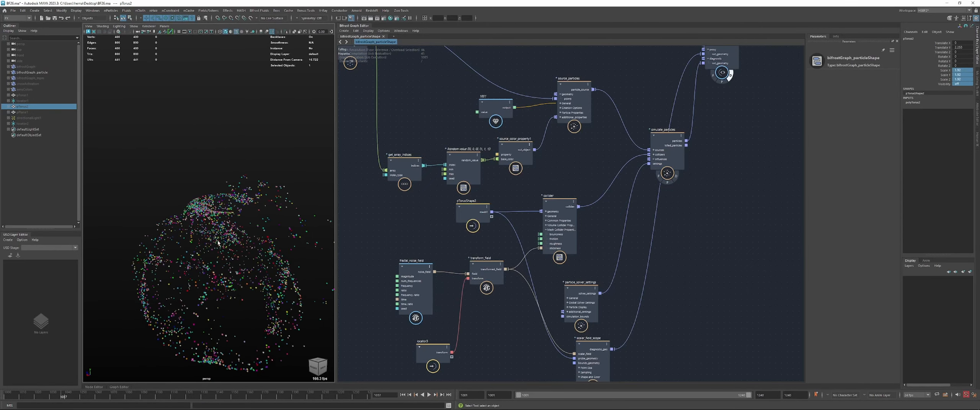
key("alt+v")
Show the torus again, replay the simulation from the first frame with the torus deselected, and check where particles stick
key("h")
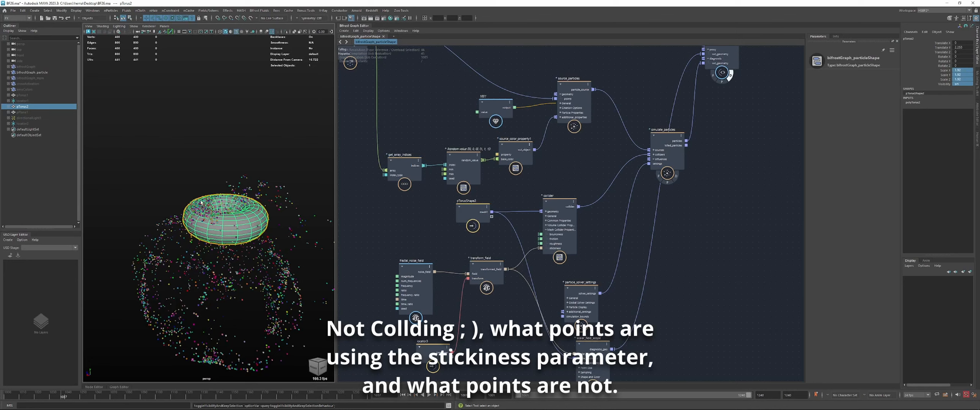
key("alt+v")
key("alt+v")
left_click(403, 395)
left_click(429, 395)
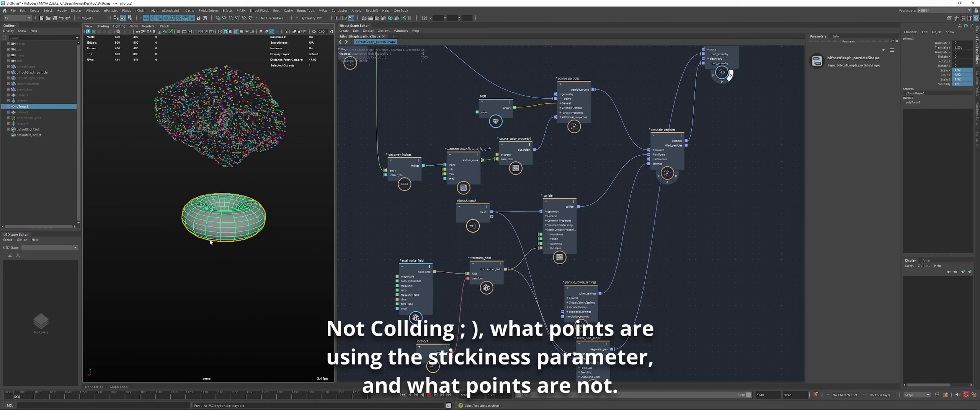
left_click(162, 283)
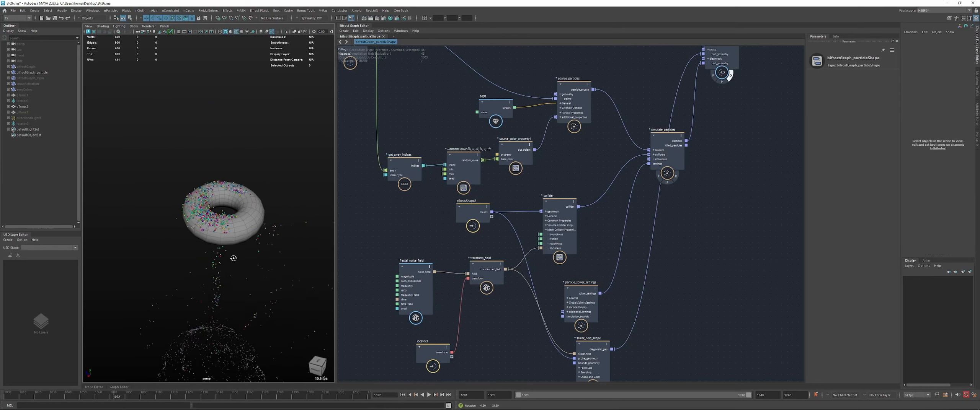
key("Escape")
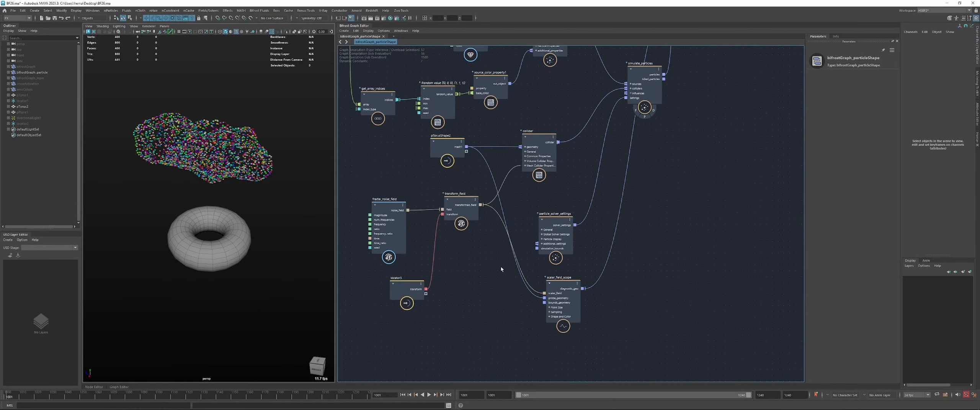
Delete the scalar_field_scope node and move the particle_solver_settings node lower to make room in the graph
middle_click_drag(505, 267, 490, 270)
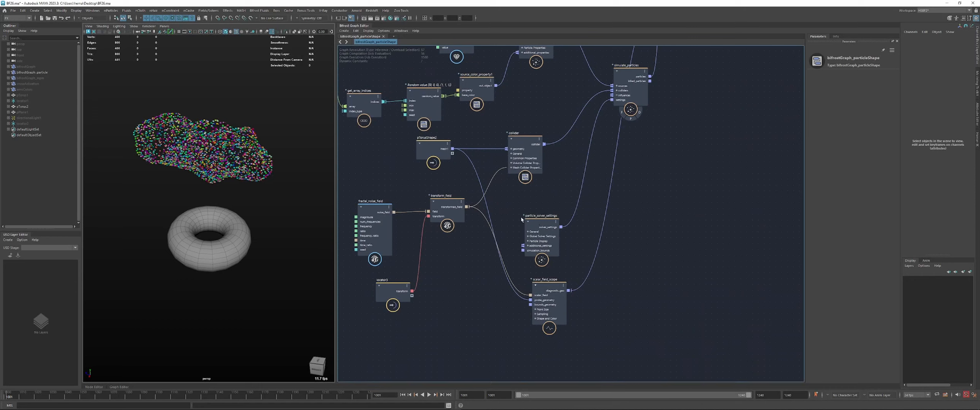
left_click(535, 317)
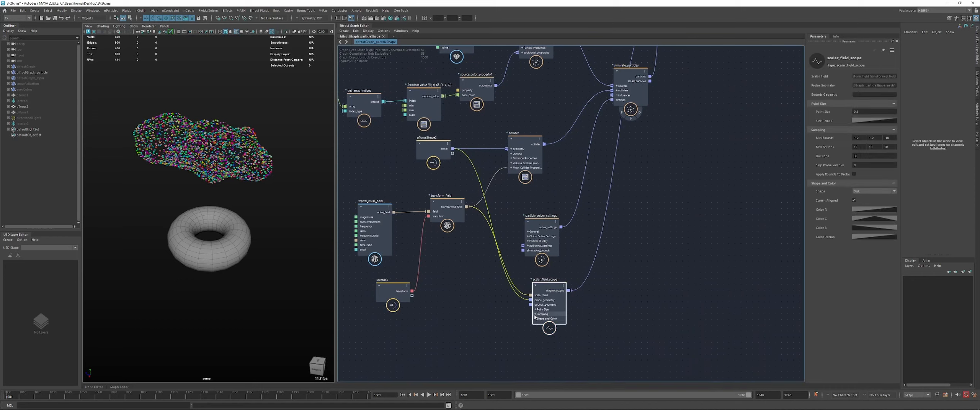
key("Delete")
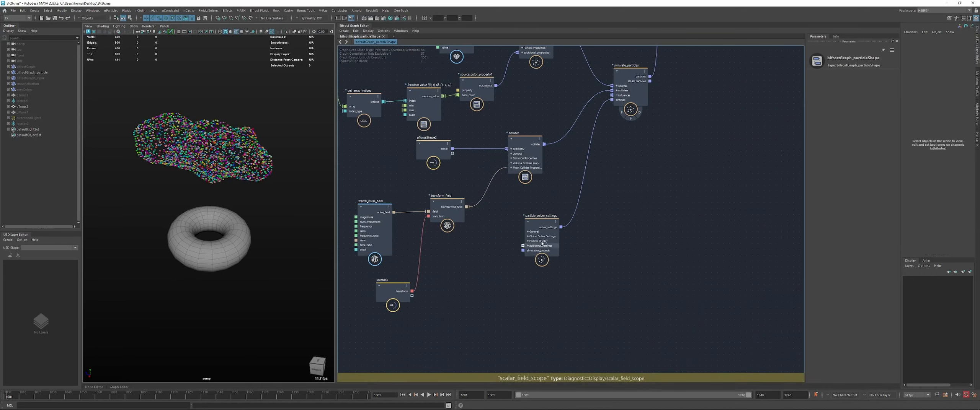
left_click_drag(527, 222, 547, 302)
middle_click_drag(548, 302, 554, 284)
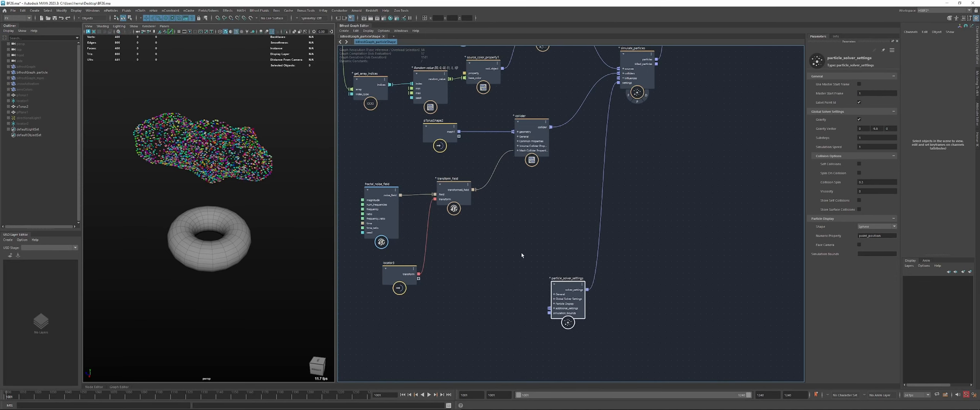
Add a ground_plane_influence node in the free space below the collider
left_click(520, 252)
key("Tab")
type("grou")
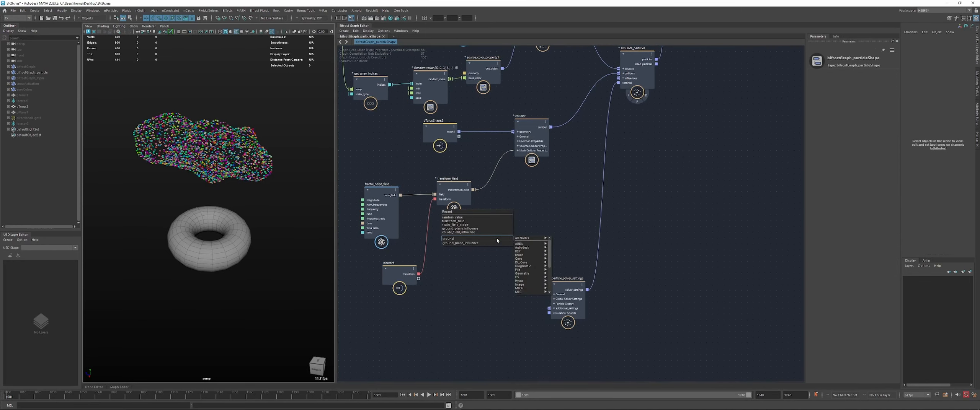
key("Down")
key("Return")
Add a collide_field_influence node below the ground plane node
left_click(481, 302)
key("Tab")
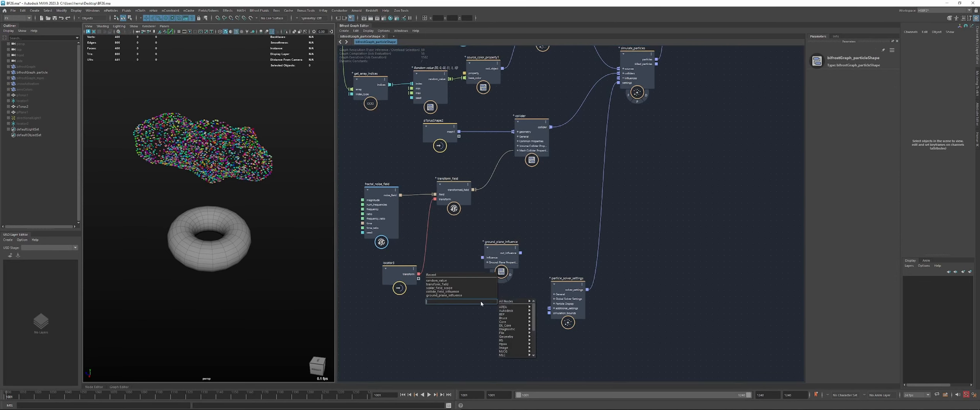
type("colli")
key("Down")
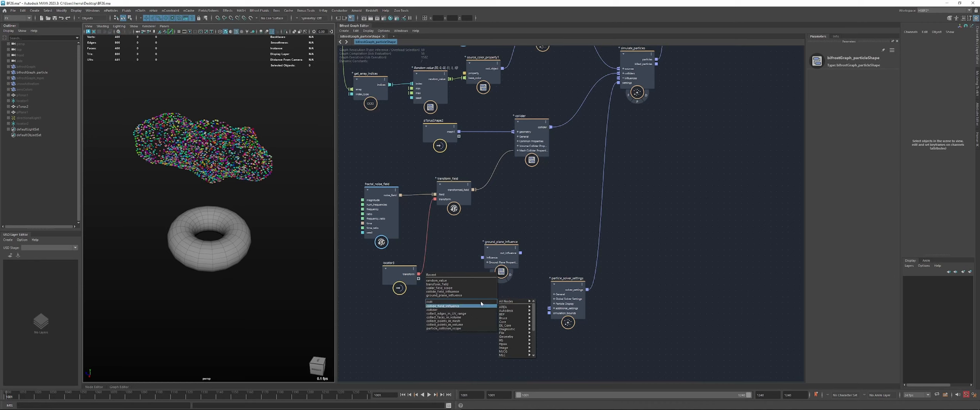
key("Return")
Connect ground_plane_influence to the influences of simulate_particles, and play the simulation to check the ground collision from different angles
left_click_drag(521, 255, 619, 78)
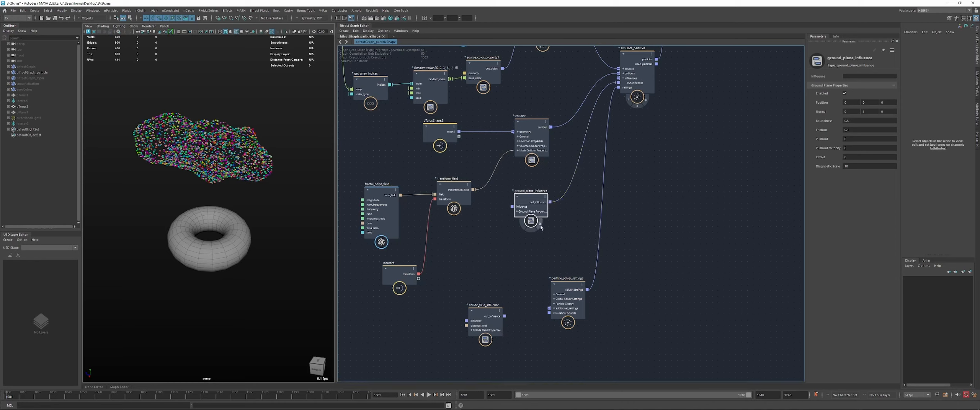
scroll(229, 261, "down", 2)
left_click_drag(238, 263, 209, 250, "alt")
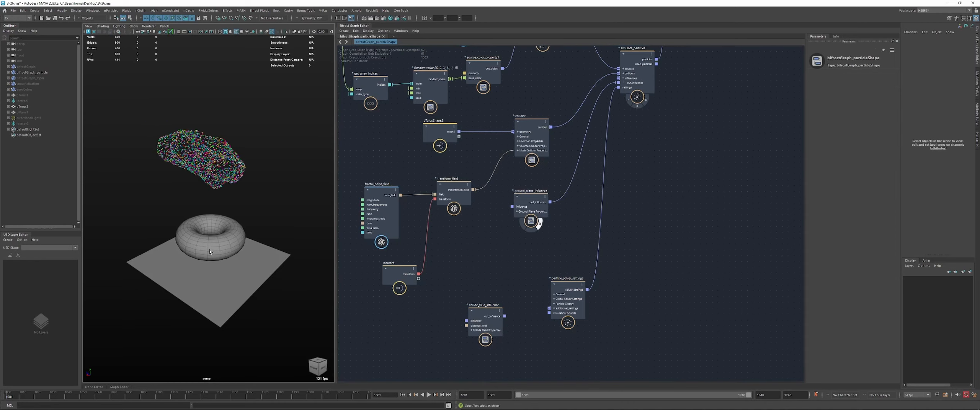
key("alt+v")
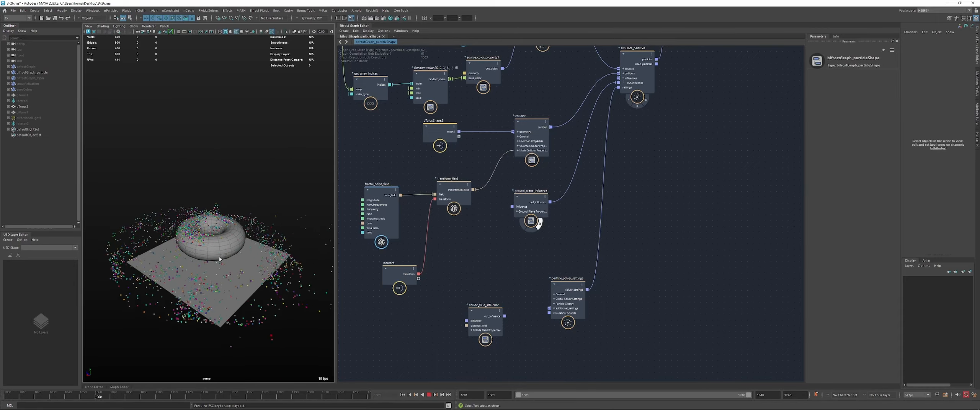
key("Escape")
left_click_drag(248, 261, 283, 257, "alt")
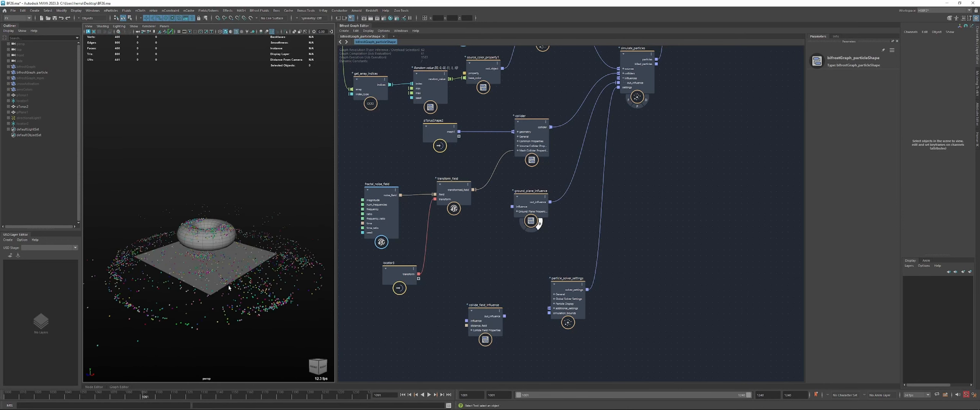
key("alt+v")
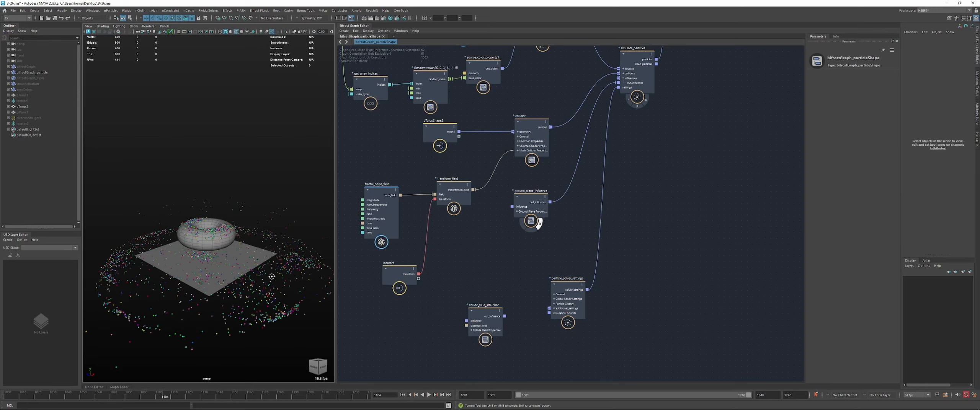
left_click_drag(256, 282, 272, 267, "alt")
Compare the ground_plane_influence node and its properties with those of the collider node
left_click_drag(526, 207, 530, 210)
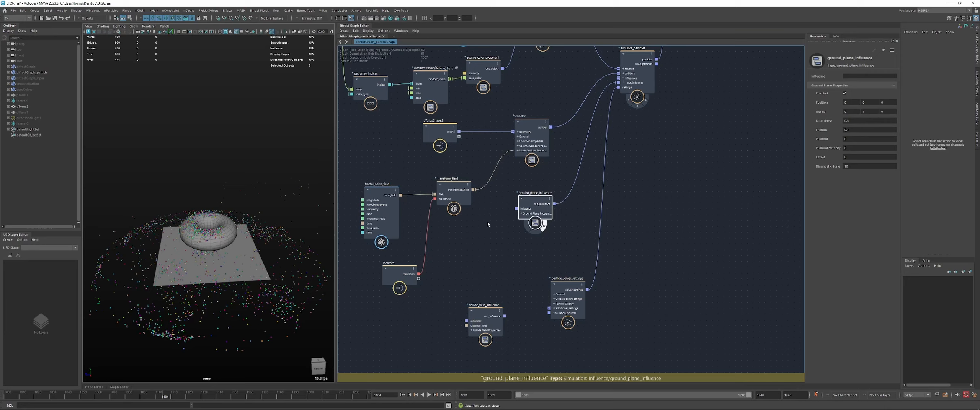
left_click_drag(531, 204, 533, 205)
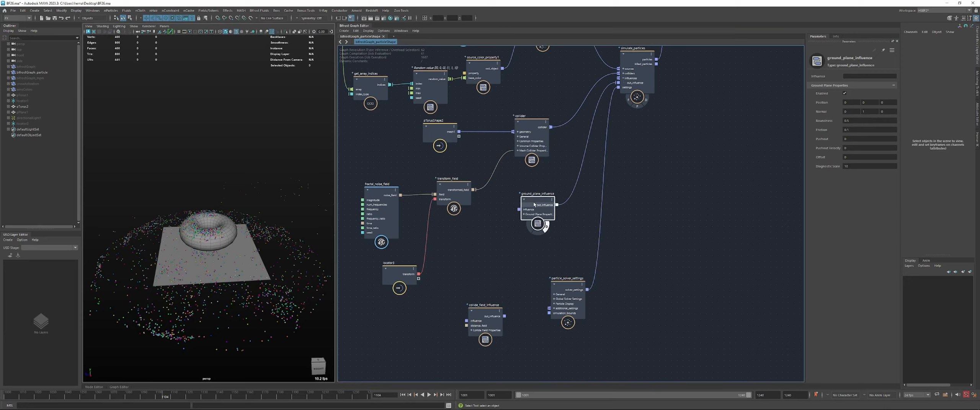
left_click(496, 218)
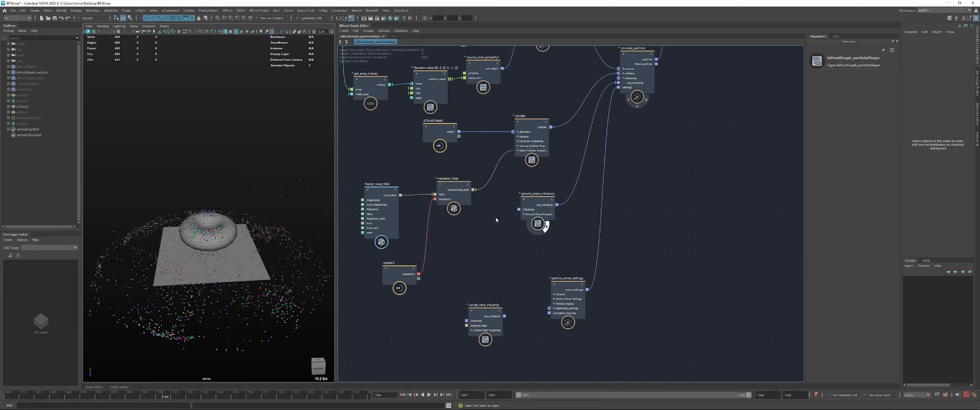
left_click(539, 209)
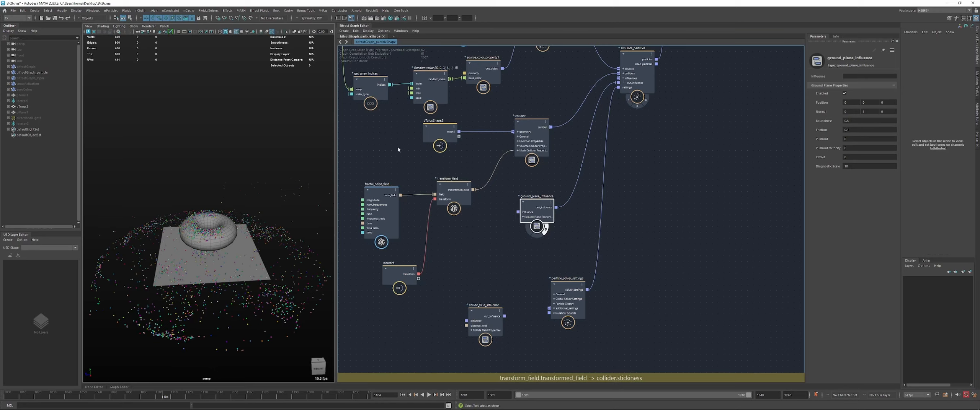
left_click(385, 144)
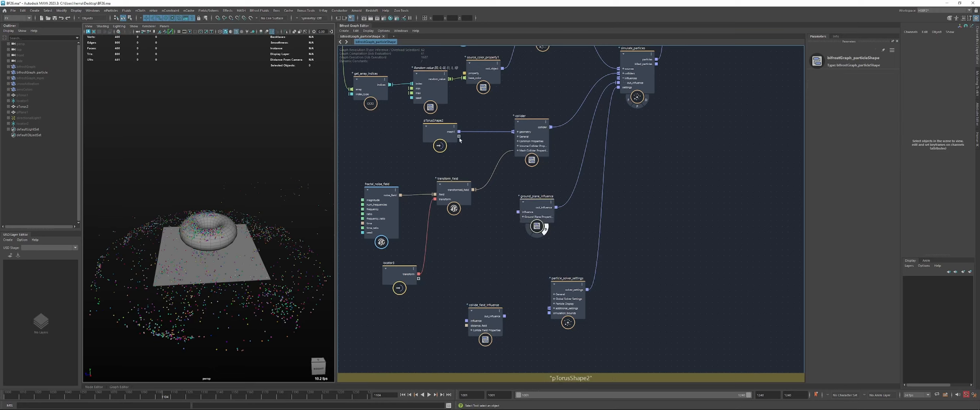
left_click_drag(540, 210, 543, 210)
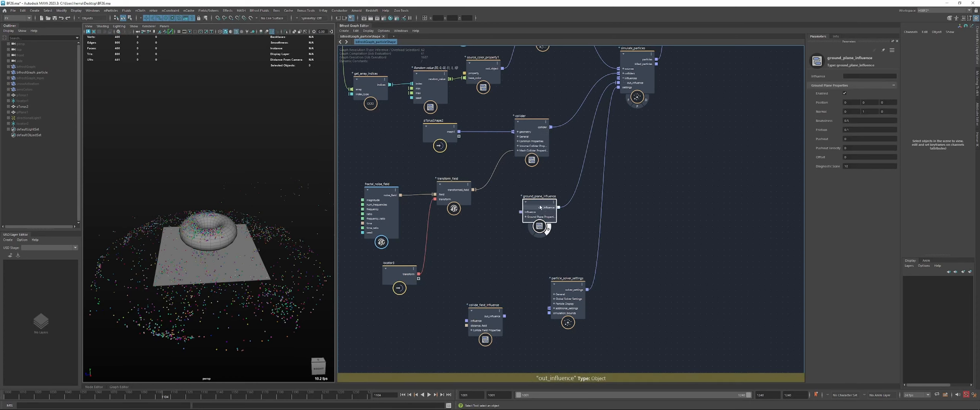
left_click_drag(540, 222, 542, 221)
left_click_drag(529, 131, 532, 127)
left_click_drag(546, 221, 541, 206)
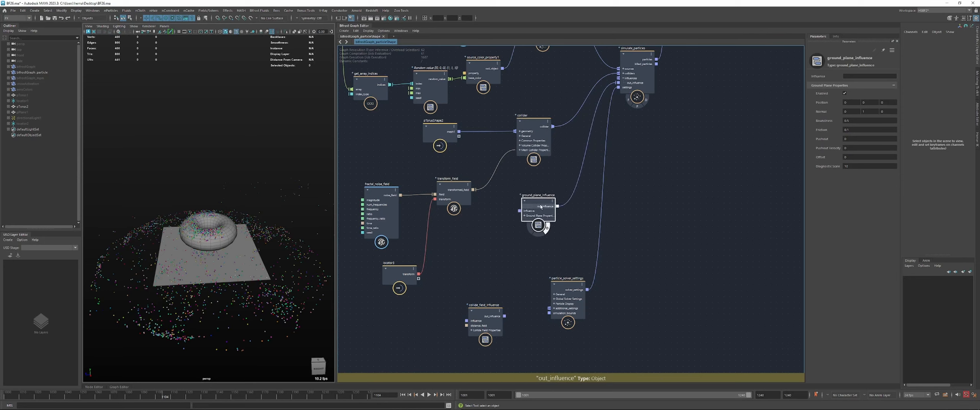
left_click(536, 142)
left_click(548, 187)
left_click(543, 220)
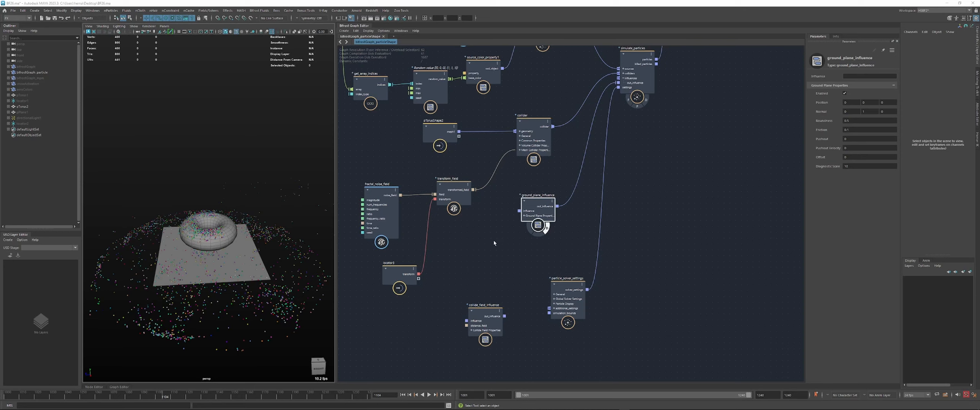
left_click(526, 126)
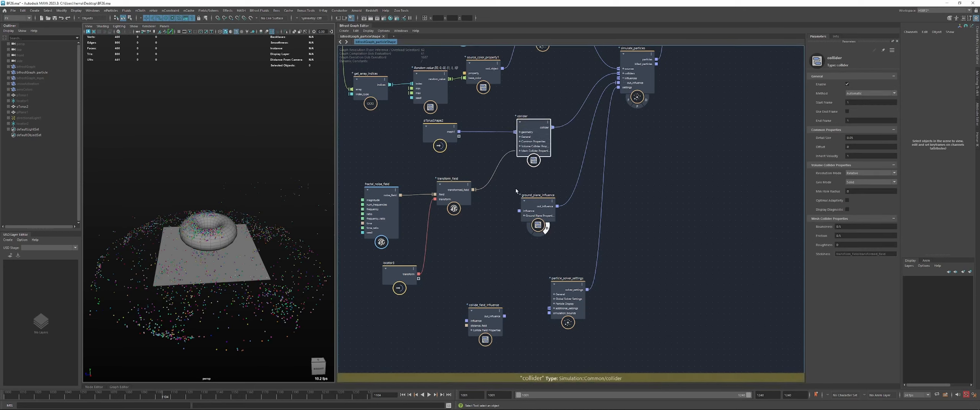
left_click(537, 204)
left_click(552, 170)
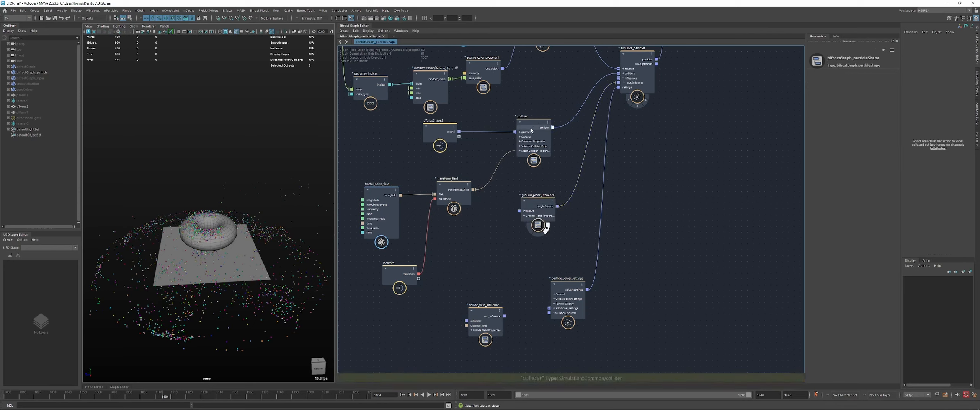
left_click(538, 219)
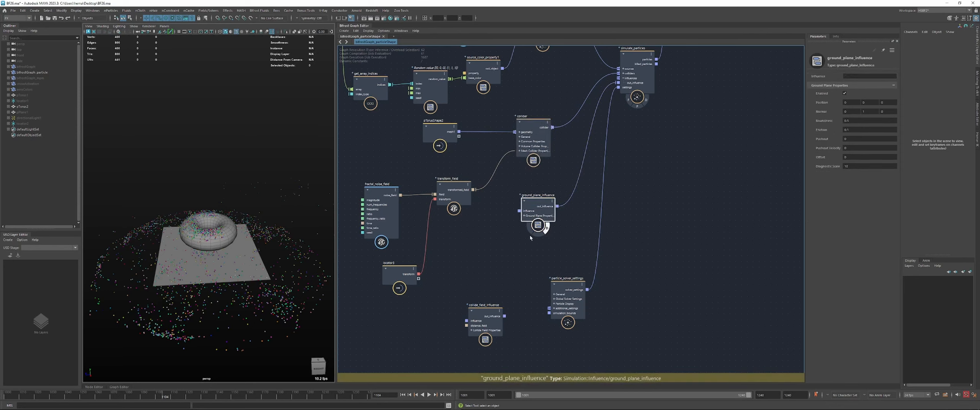
left_click_drag(565, 203, 564, 205)
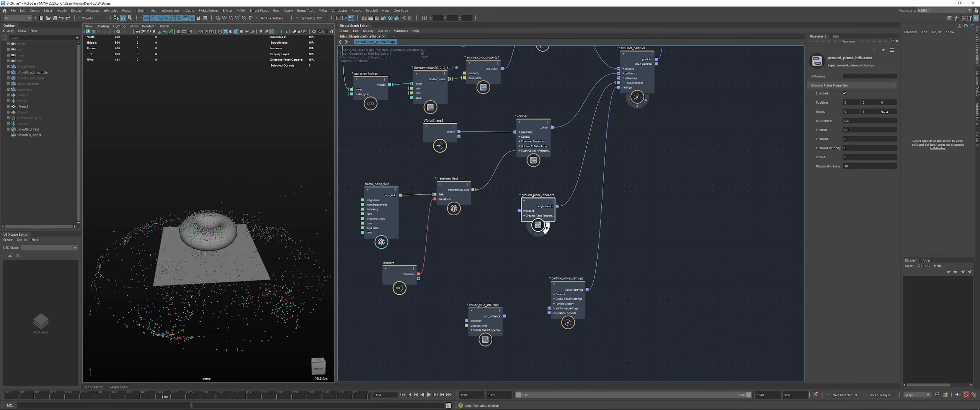
Try adjusting the Z component of the ground plane's normal and undo the change
left_click_drag(890, 112, 887, 111)
key("ctrl+z")
left_click(868, 102)
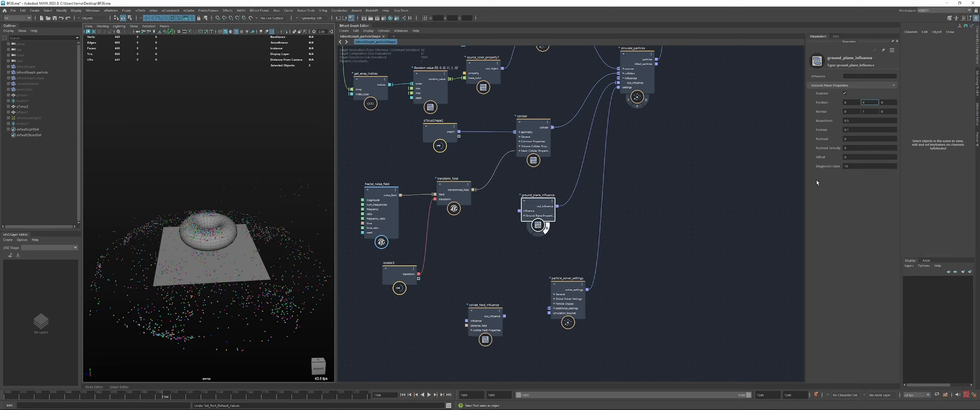
Examine the collider's mesh collision properties and the ground plane's bounciness setting
left_click(534, 130)
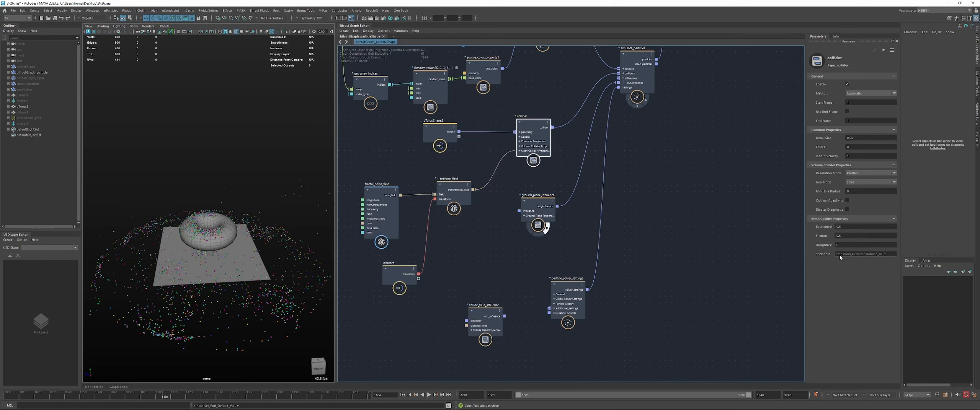
left_click_drag(530, 137, 532, 136)
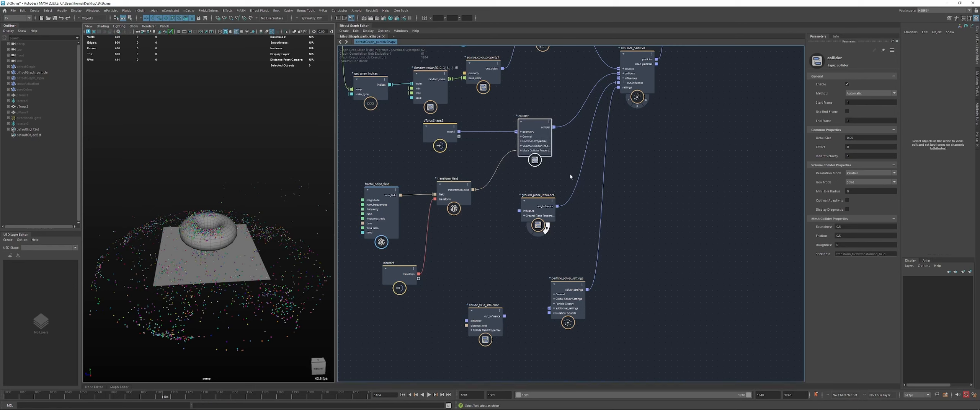
left_click(543, 218)
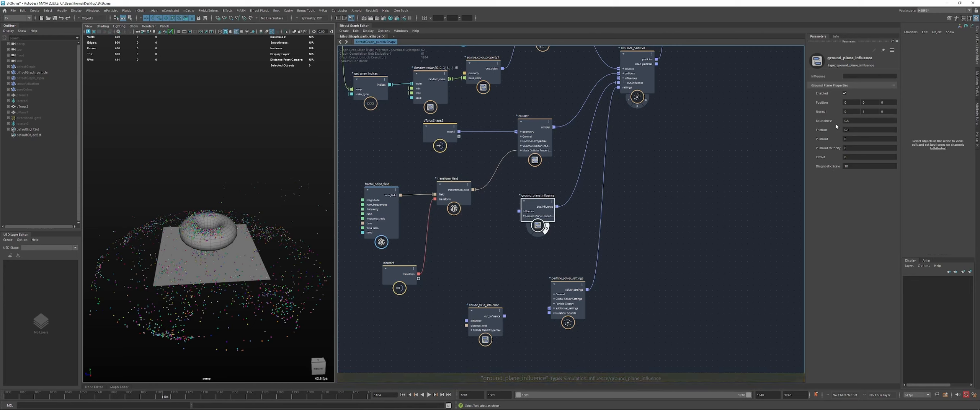
double_click(865, 121)
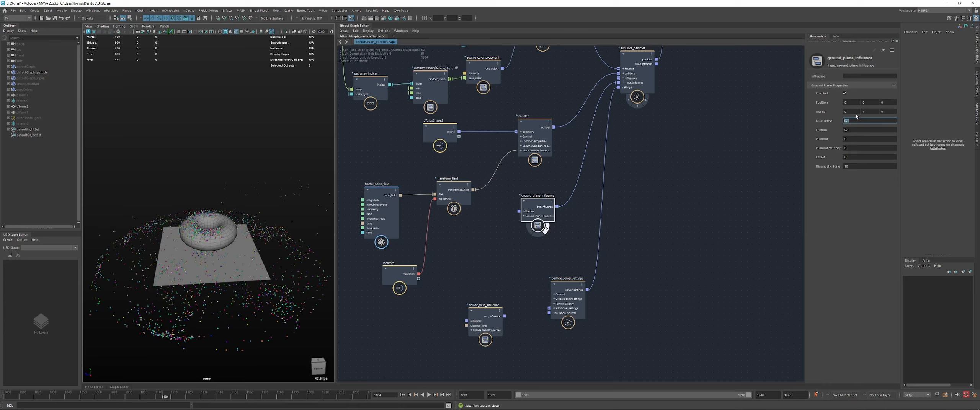
Return to the first frame and lower the ground plane by setting its Y position to -1.5
left_click(403, 395)
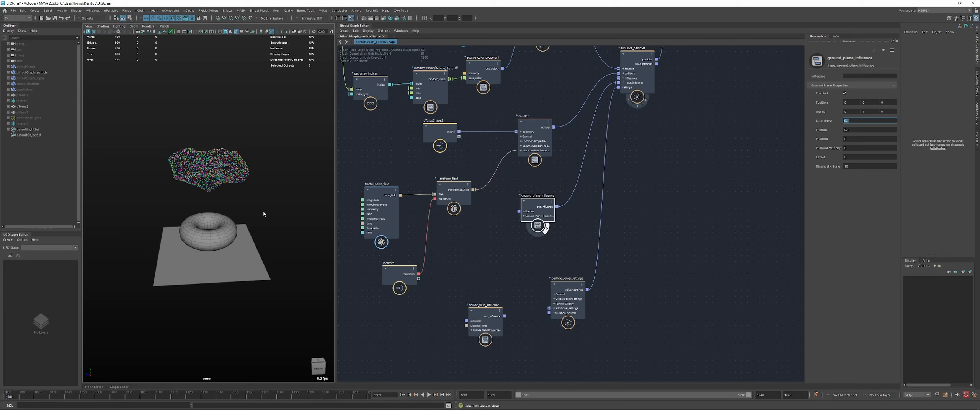
left_click_drag(264, 214, 373, 181, "alt")
left_click(869, 104)
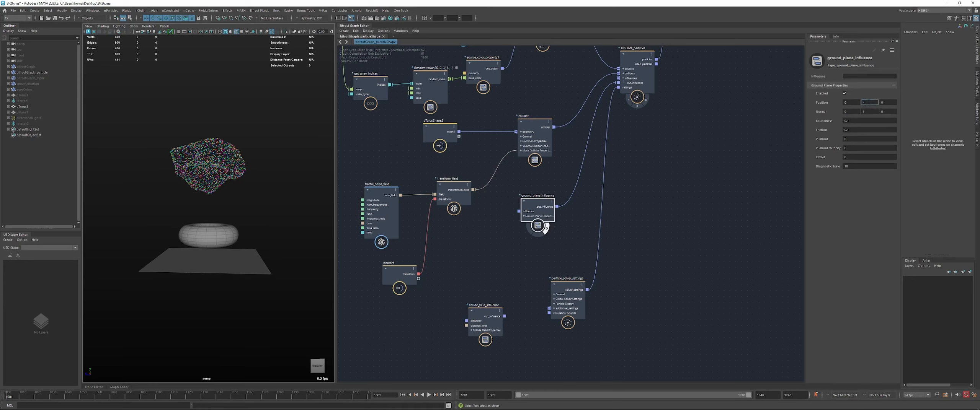
type("-1")
key("Return")
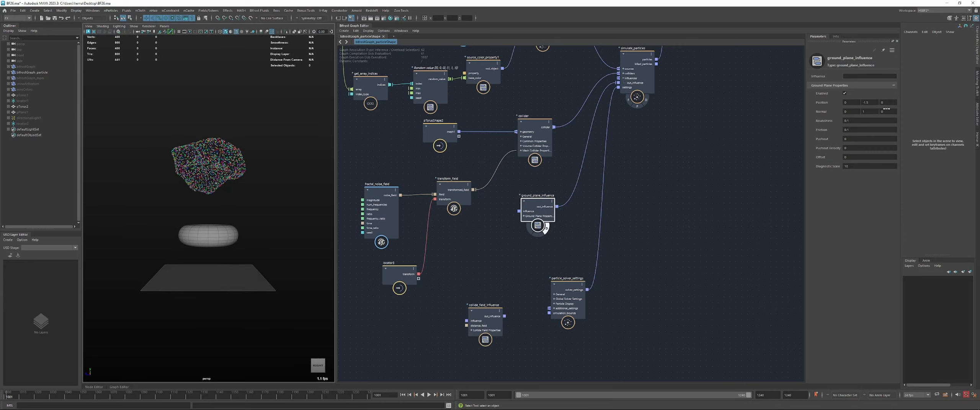
Tilt the ground plane by raising its normal's Z value to about 0.52, and play the simulation to check the particles from the side
left_click_drag(888, 112, 925, 113)
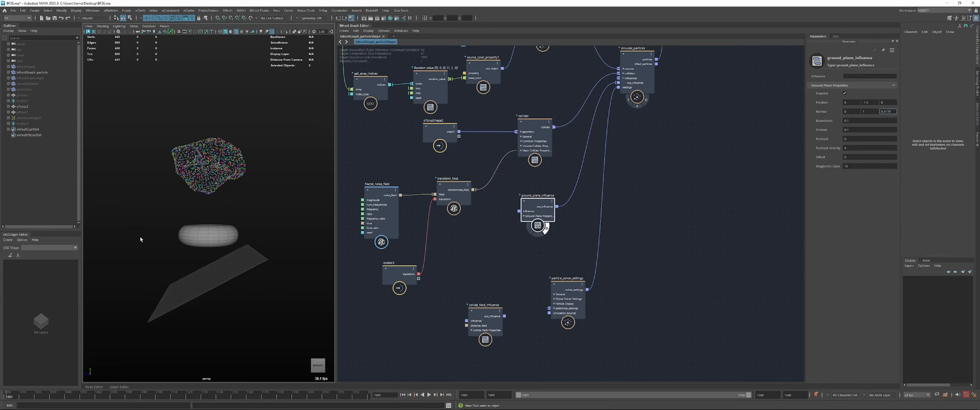
key("alt+v")
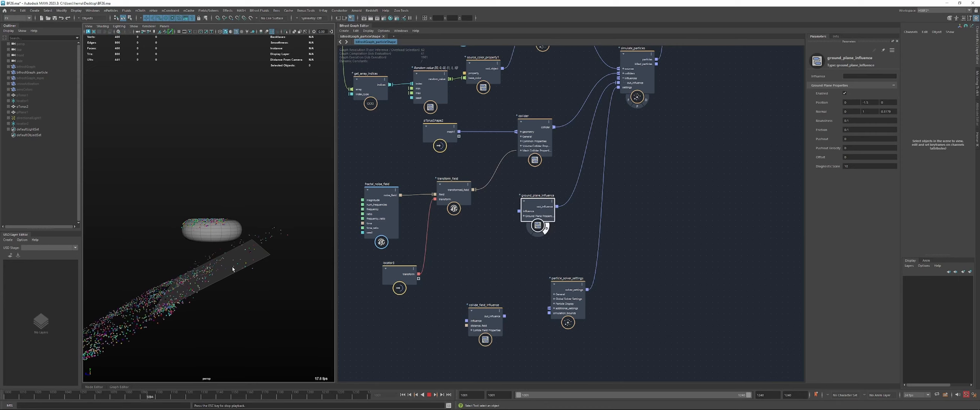
mouse_move(233, 269)
left_mouse_down("alt")
mouse_move(198, 281)
mouse_move(222, 279)
left_mouse_up("alt")
key("Escape")
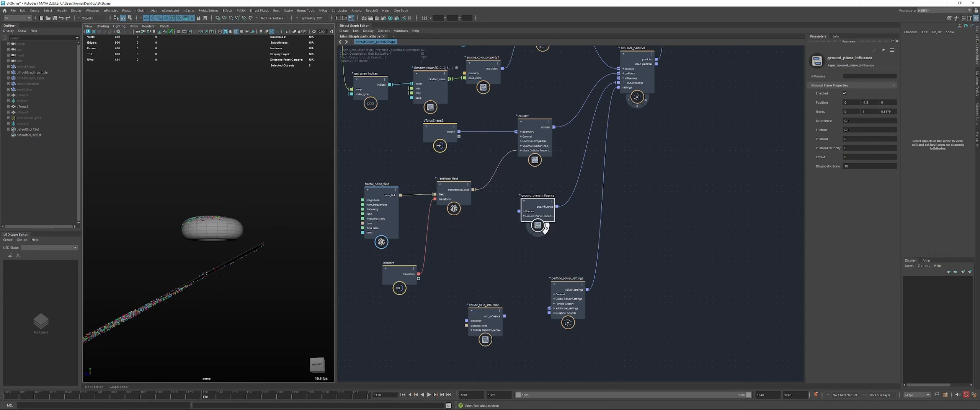
Replay the simulation from the first frame and examine up close how the particles land on the tilted ground plane
left_click(409, 395)
left_click(403, 395)
key("alt+v")
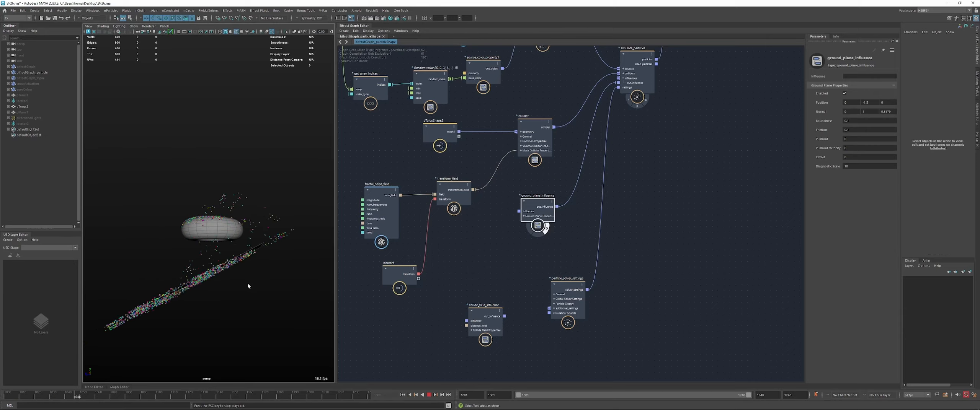
key("Escape")
left_click_drag(237, 280, 239, 264, "alt")
scroll(239, 264, "up", 3)
middle_click_drag(239, 264, 225, 242, "alt")
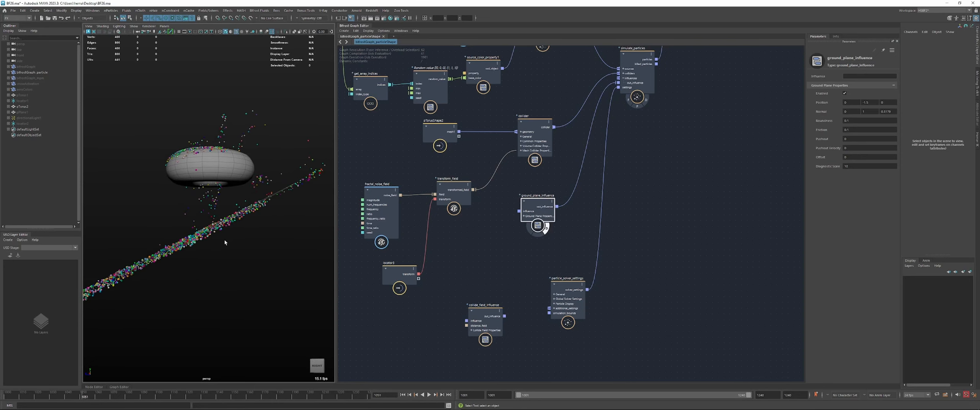
left_click_drag(217, 234, 208, 274, "alt")
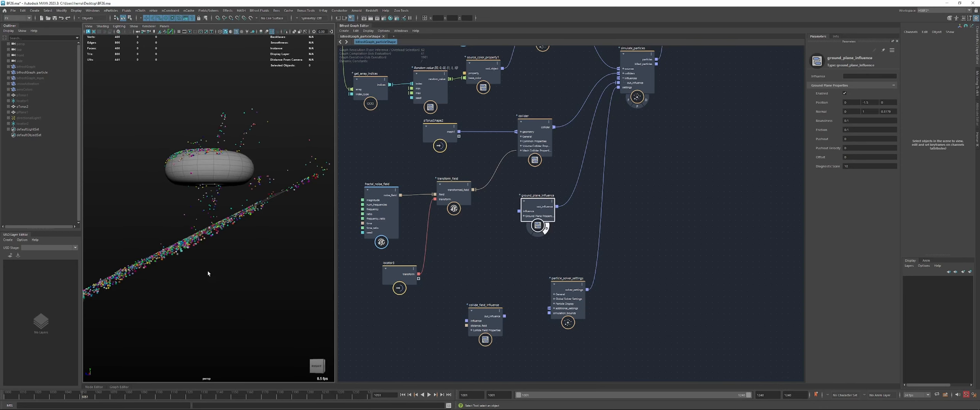
Return to the first frame, set the ground plane's rebound to 0.2, and play the simulation to check the effect
left_click(402, 395)
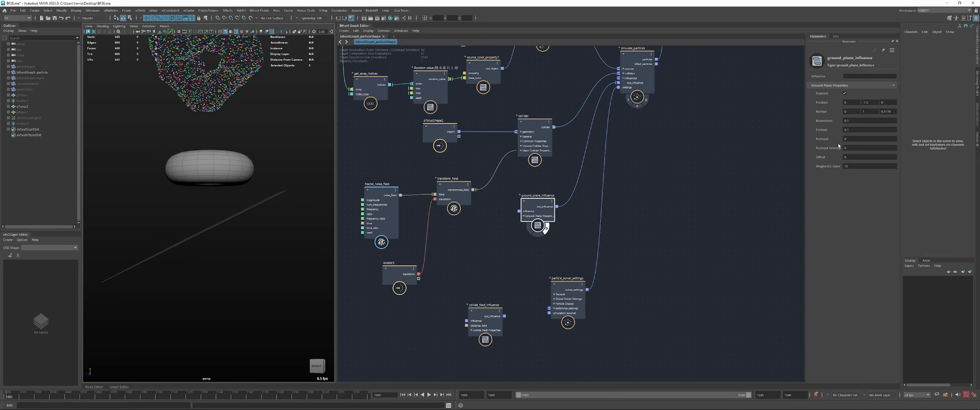
left_click(856, 139)
left_click_drag(184, 208, 248, 222, "alt")
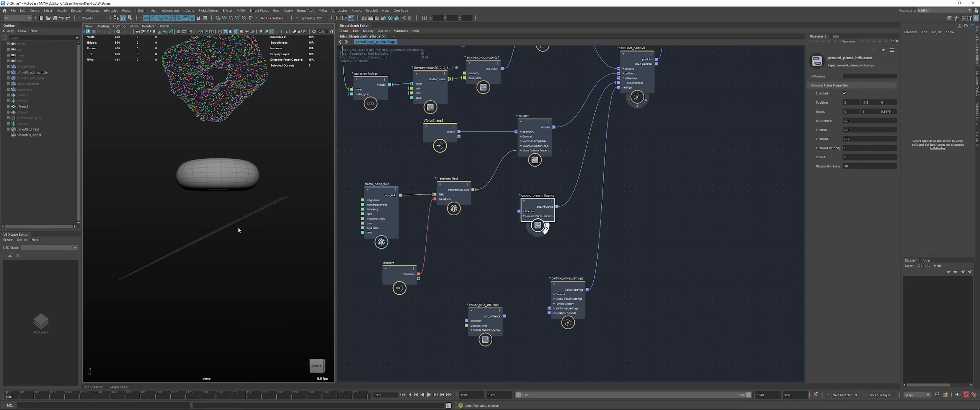
key("alt+v")
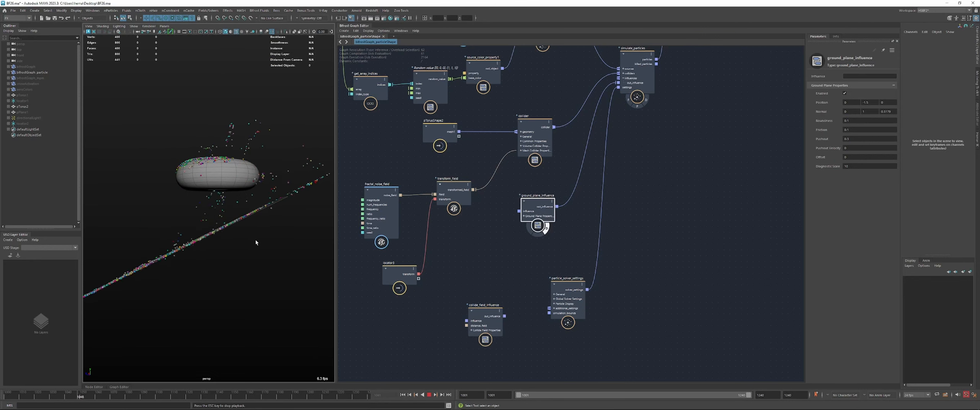
key("Escape")
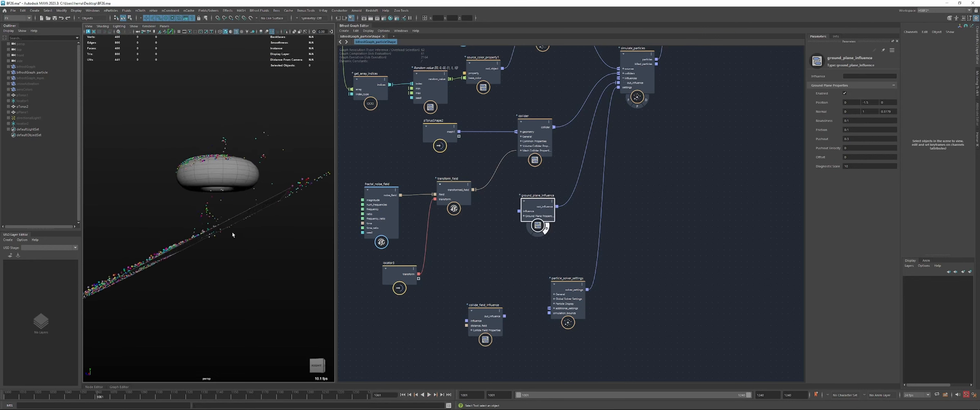
mouse_move(234, 234)
left_mouse_down("alt")
mouse_move(209, 238)
mouse_move(234, 247)
left_mouse_up("alt")
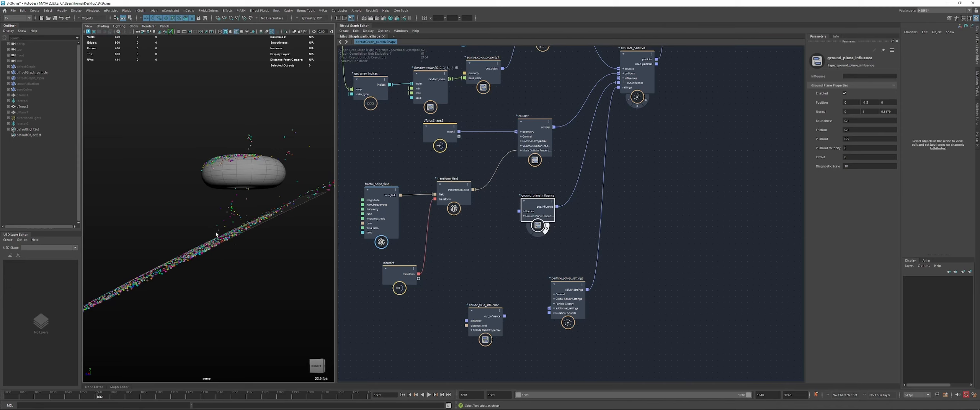
key("alt+v")
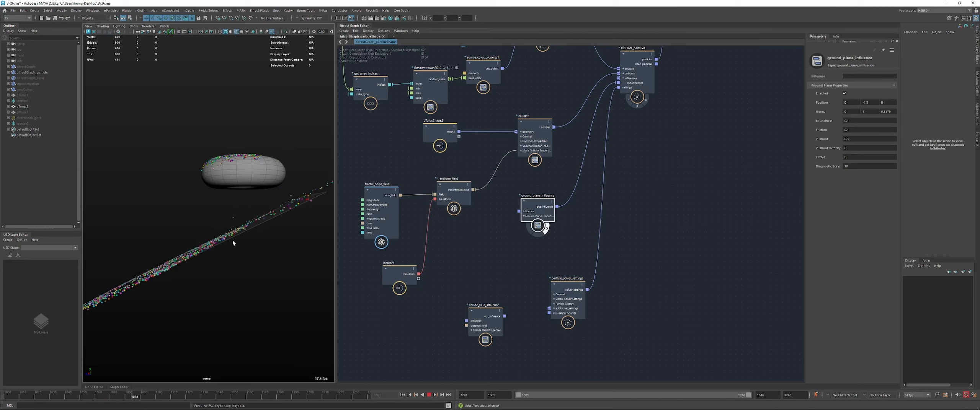
left_click_drag(233, 240, 220, 274, "alt")
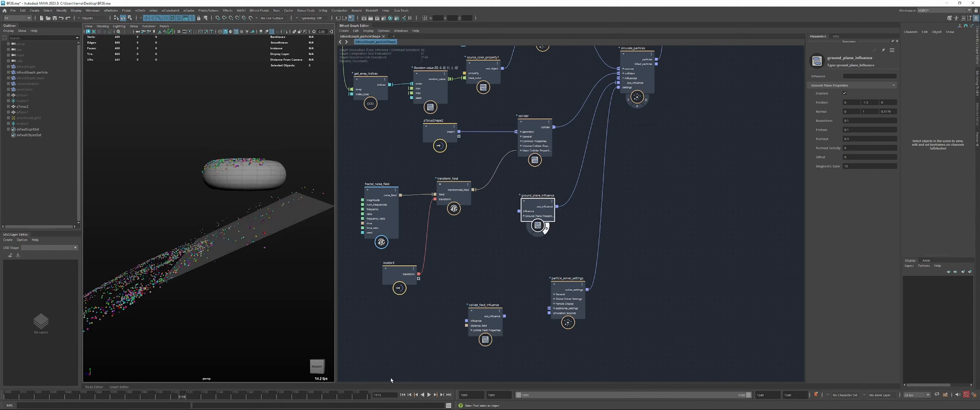
Return to the first frame, set the ground plane's rebound velocity to 2, and play the simulation from the side
left_click(402, 395)
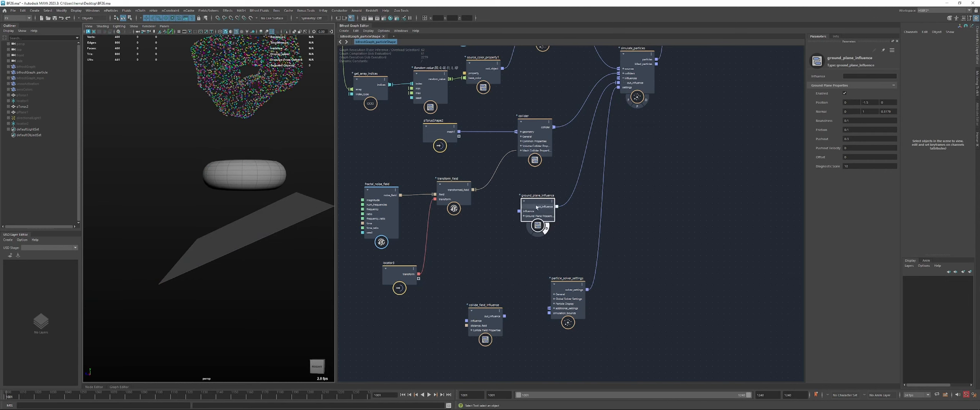
middle_click_drag(272, 227, 260, 240, "alt")
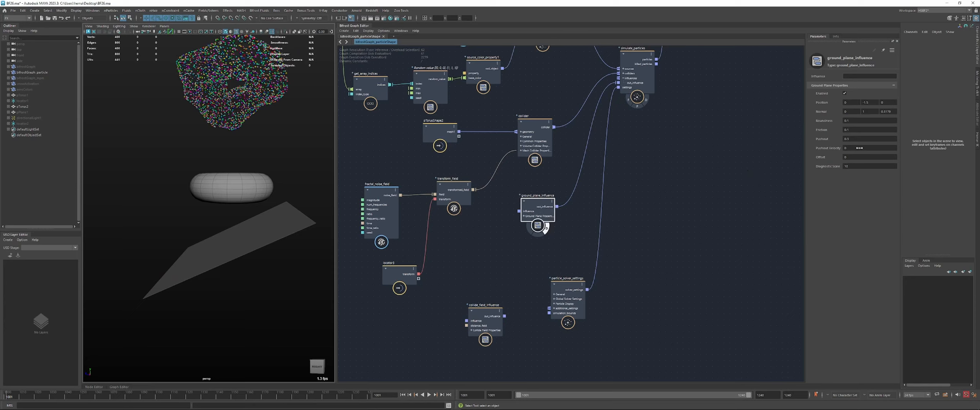
left_click_drag(268, 214, 377, 215, "alt")
left_click(880, 147)
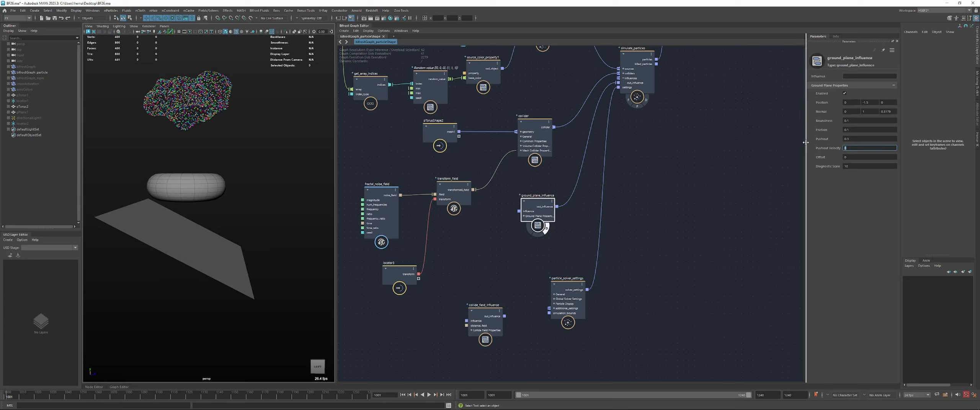
type("2")
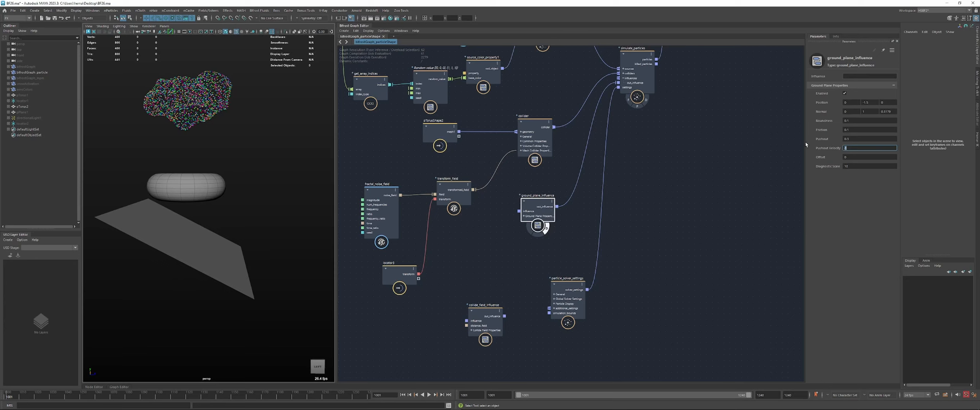
left_click_drag(217, 185, 243, 207, "alt")
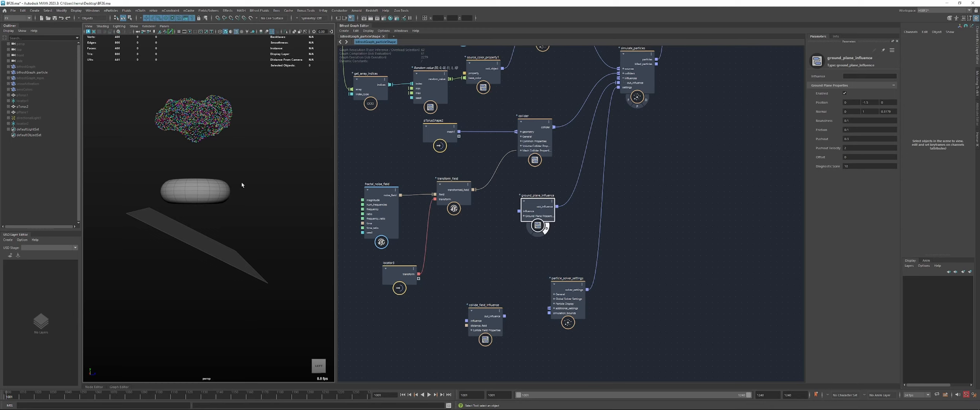
left_click_drag(194, 208, 268, 129, "alt")
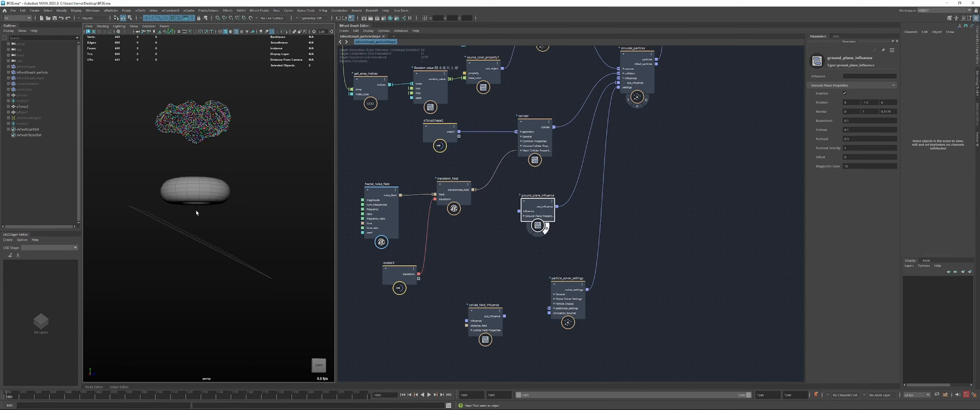
key("alt+v")
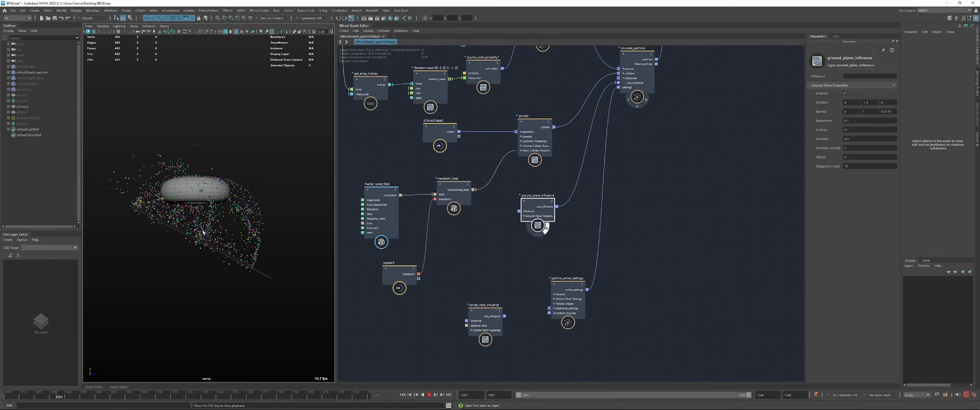
scroll(236, 232, "down", 3)
key("Escape")
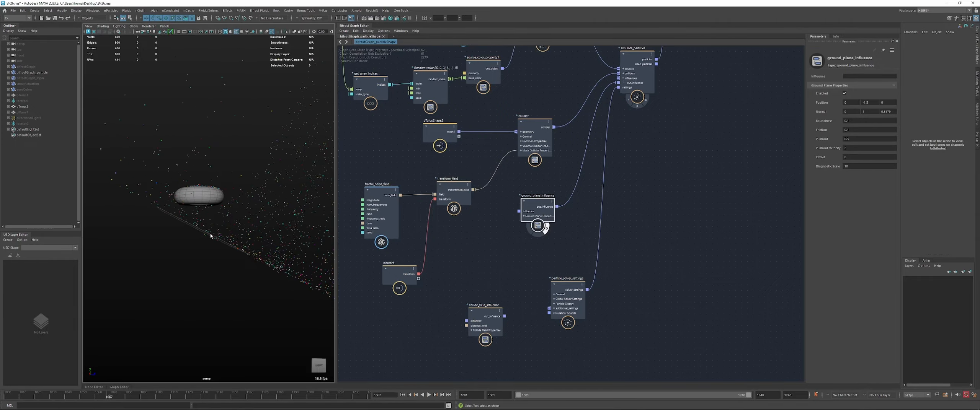
Replay the simulation and examine from several angles and distances how the particles are thrown off the tilted ground plane
left_click_drag(212, 233, 235, 240, "alt")
key("alt+v")
key("alt+v")
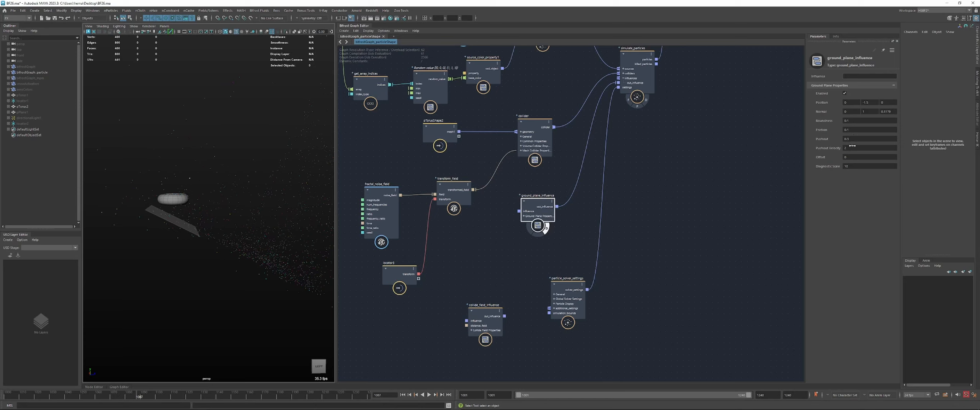
mouse_move(283, 201)
left_mouse_down("alt")
mouse_move(294, 200)
mouse_move(271, 202)
left_mouse_up("alt")
key("alt+v")
key("Escape")
left_click(402, 395)
key("alt+v")
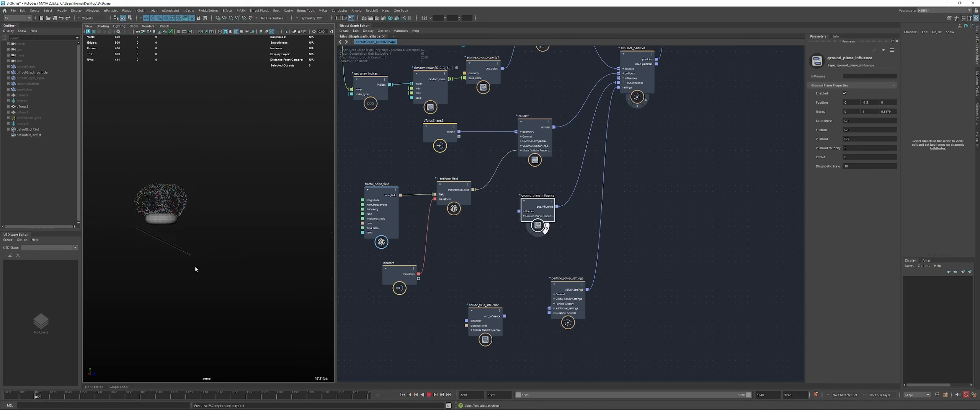
key("Escape")
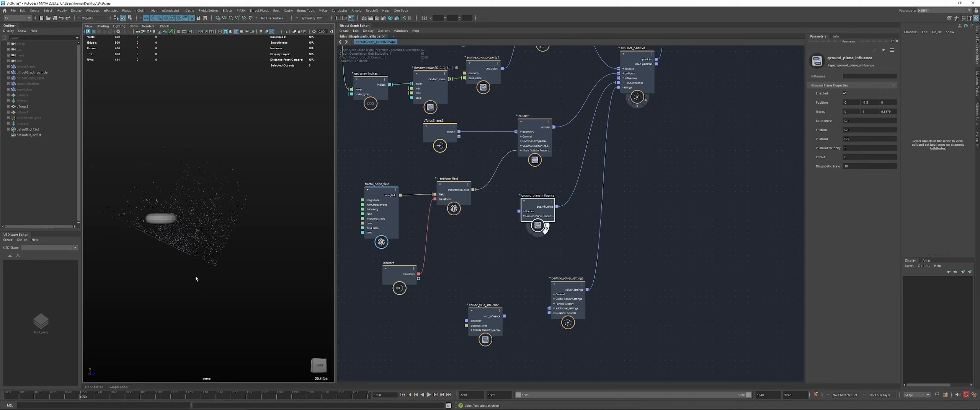
left_click_drag(195, 278, 193, 264, "alt")
right_click_drag(192, 264, 232, 251, "alt")
left_click_drag(233, 251, 224, 251, "alt")
key("alt+v")
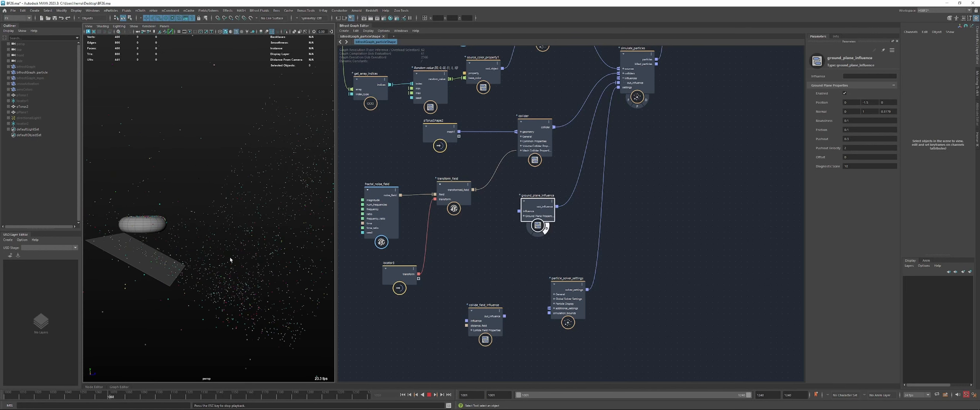
key("Escape")
At the first frame, level the ground plane by setting its normal's Z to 0, and reset its rebound velocity
left_click(407, 396)
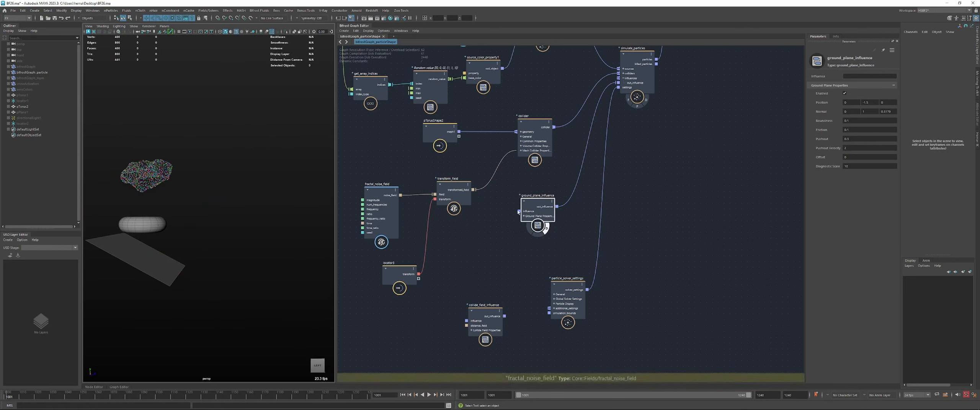
left_click_drag(531, 214, 535, 215)
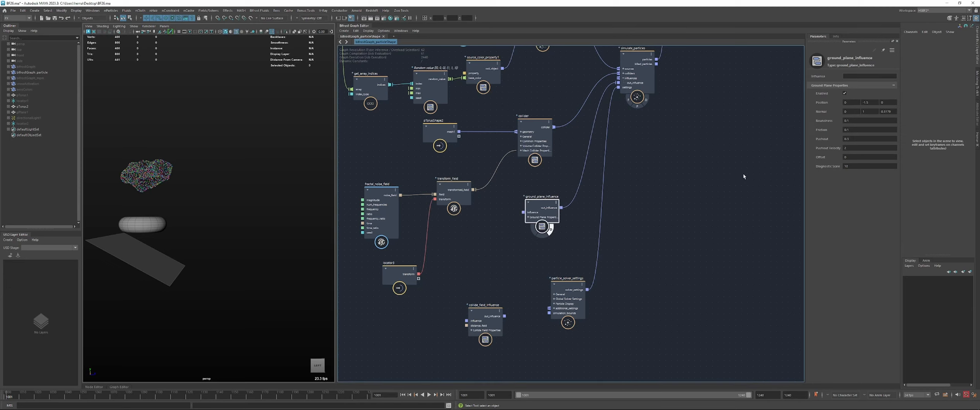
left_click(890, 112)
type("0")
key("Return")
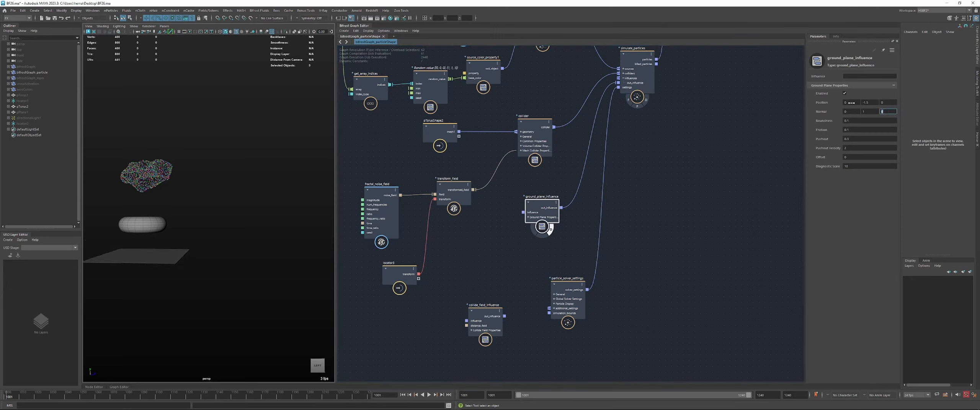
left_click(862, 148)
middle_click_drag(186, 213, 212, 210, "alt")
left_click_drag(212, 210, 212, 213, "alt")
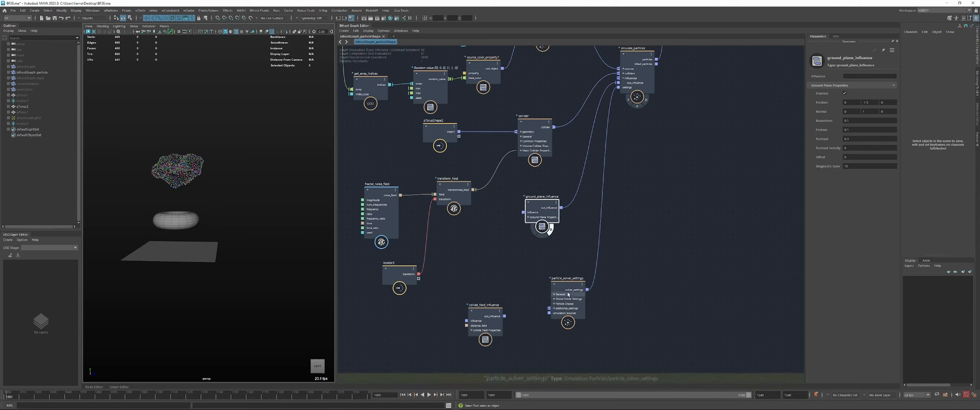
Disconnect ground_plane_influence from simulate_particles, move it aside, and connect the output of collide_field_influence in its place
left_click_drag(569, 295, 576, 300)
left_click_drag(486, 320, 481, 269)
left_click(575, 203)
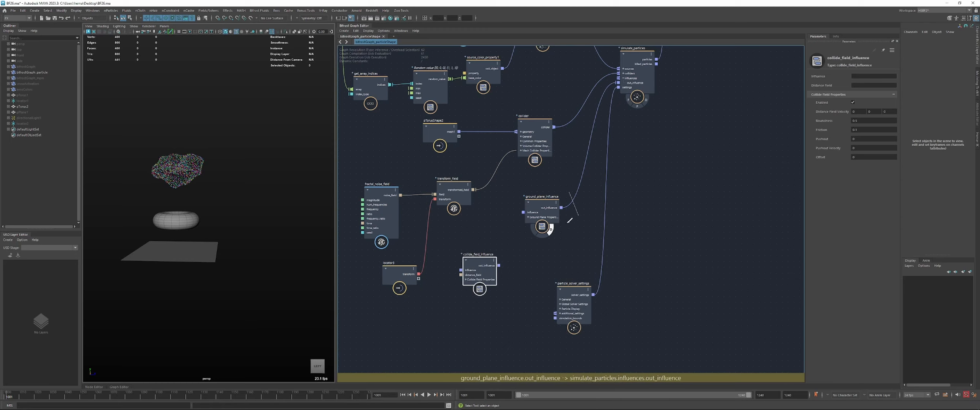
key("Delete")
left_click_drag(539, 215, 496, 317)
left_click_drag(481, 266, 618, 78)
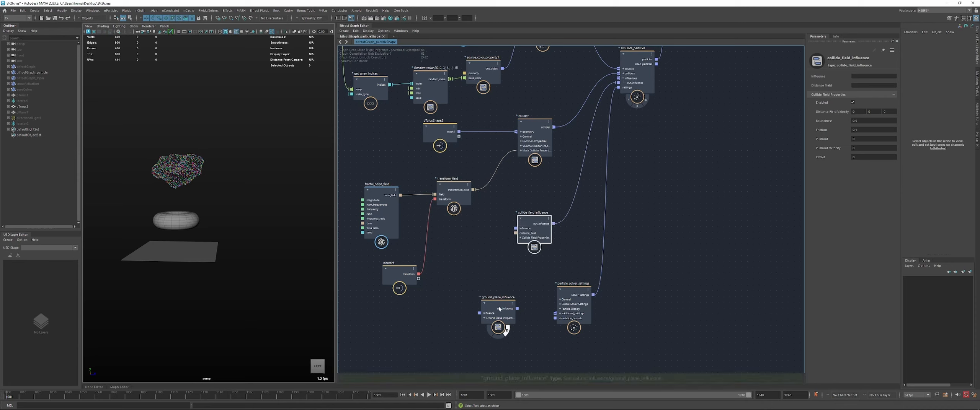
left_click_drag(499, 307, 514, 326)
Add a plane_field node to the graph near collide_field_influence
left_click(489, 263)
key("Tab")
type("pla")
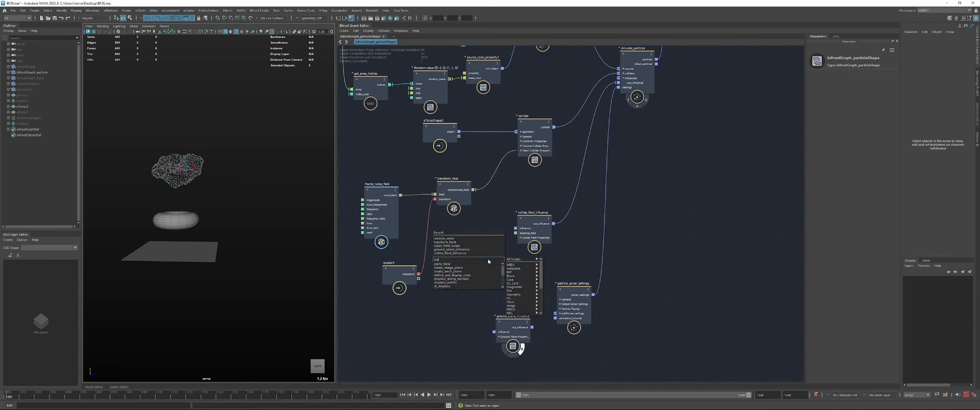
key("Down")
key("Return")
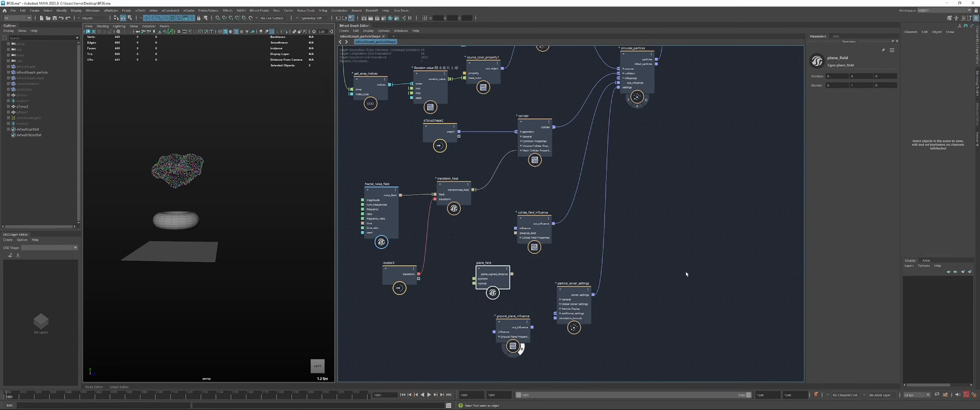
Add a sphere_field node and arrange it below plane_field, with ground_plane_influence moved slightly out of the way
key("Tab")
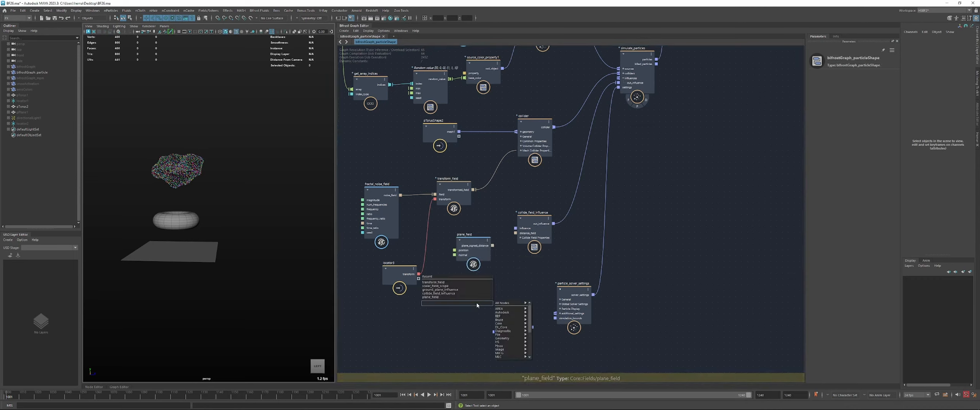
type("sphere")
key("Down")
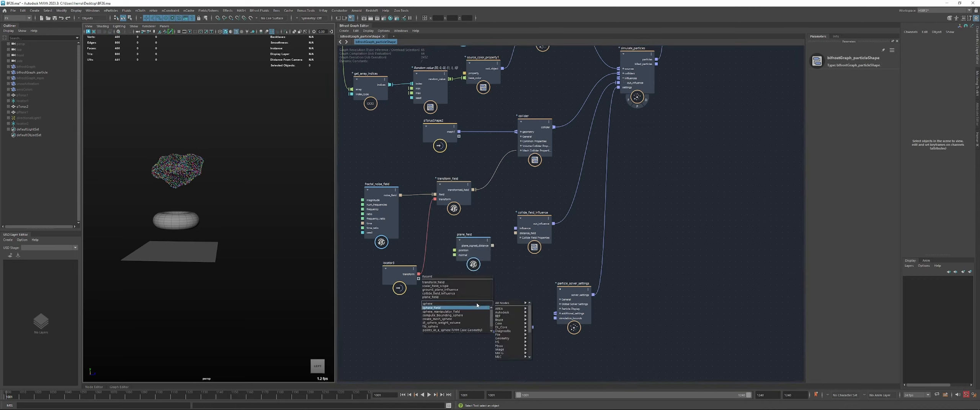
key("Return")
left_click_drag(483, 320, 478, 292)
left_click_drag(516, 330, 522, 339)
Connect plane_field's signed distance to collide_field_influence's distance field and play the simulation without the ground plane's diagnostic display
left_click_drag(472, 247, 513, 233)
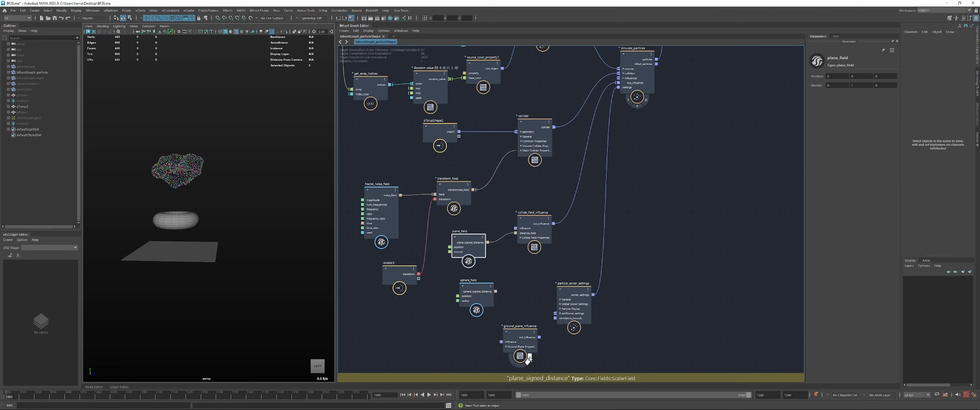
left_click(530, 360)
key("alt+v")
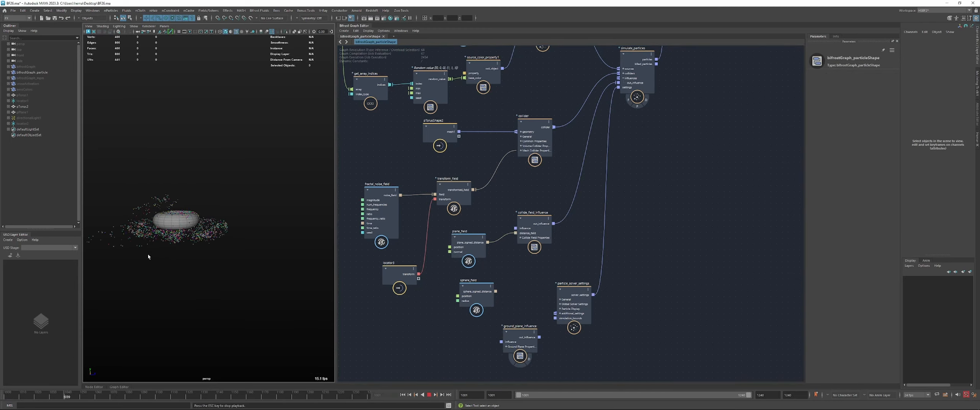
key("alt+v")
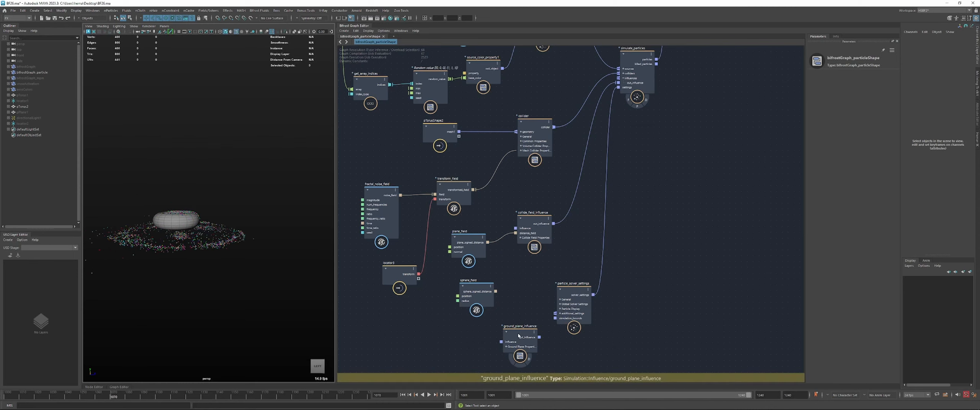
Inspect the internal network of ground_plane_influence, including its plane_field and collide_field_influence wiring, and return to the main graph
left_click(469, 244)
double_click(514, 332)
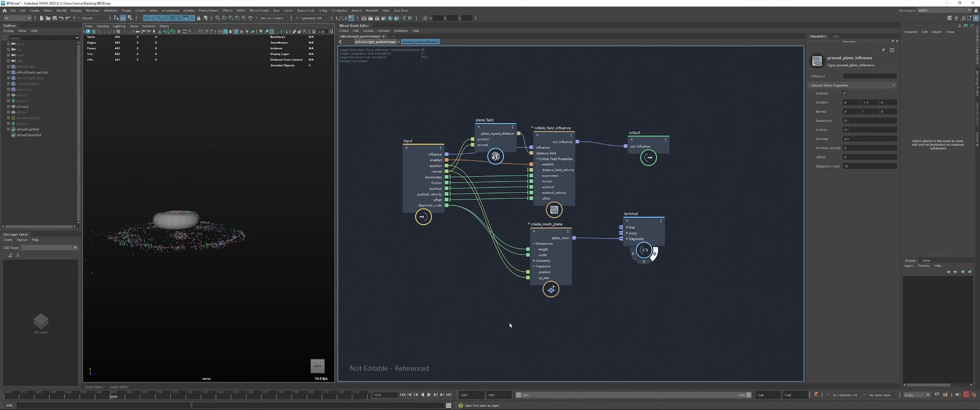
left_click(484, 119)
left_click(439, 167)
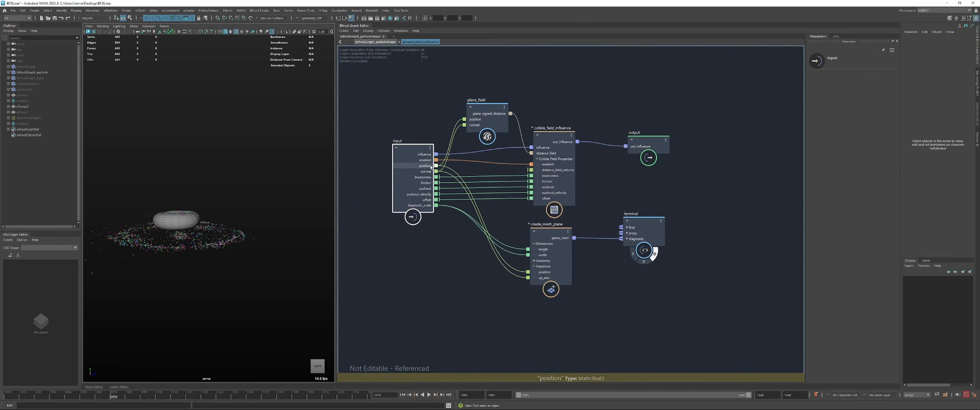
double_click(522, 232)
left_click_drag(508, 345, 504, 338)
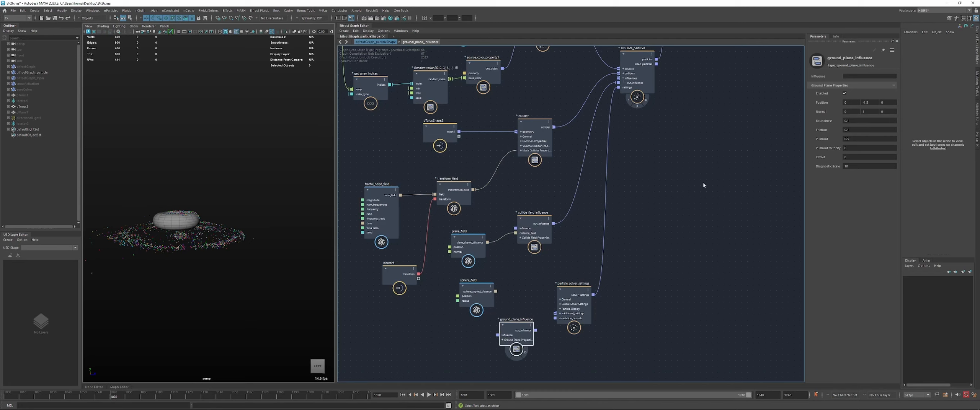
Delete the plane_field and sphere_field nodes from the graph
left_click(454, 234)
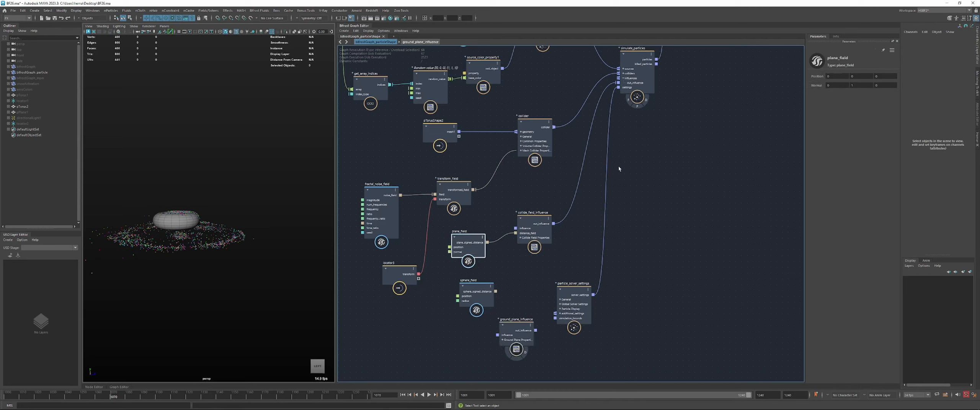
left_click_drag(470, 248, 470, 246)
left_click_drag(487, 293, 482, 284)
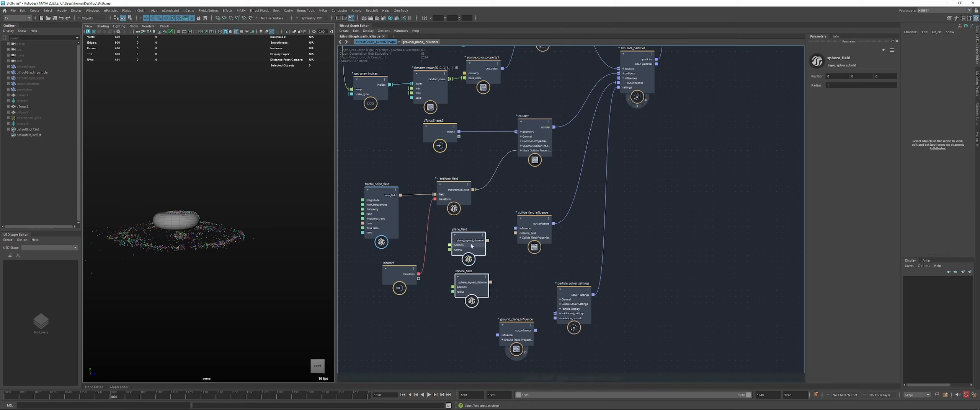
key("Delete")
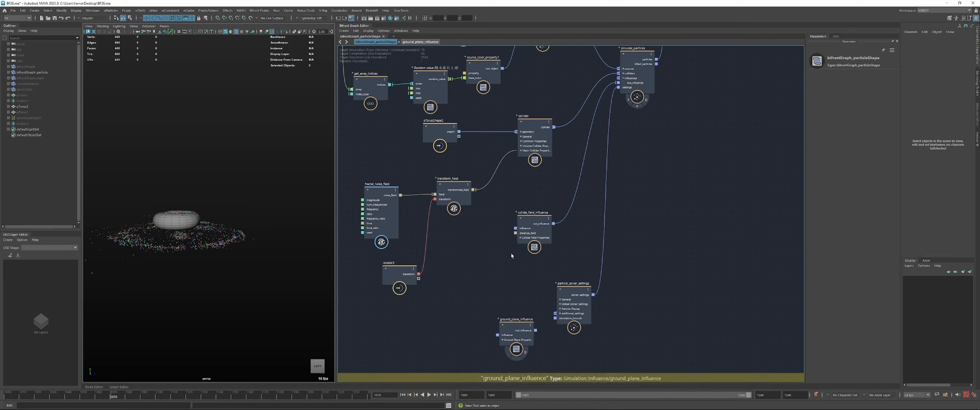
Detach pTorusShape2 from the collider and rearrange the nodes so it sits below the locator, clear of the noise field network
left_click_drag(440, 132, 435, 132)
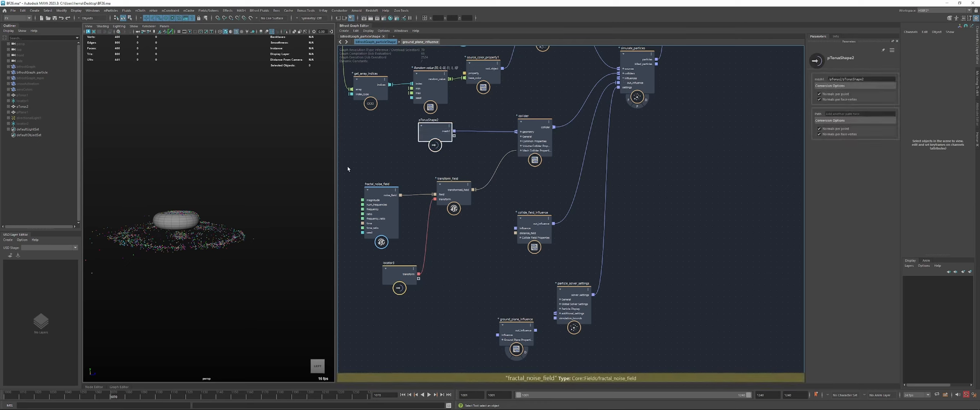
left_click_drag(350, 169, 449, 274)
left_click_drag(456, 192, 437, 192)
left_click_drag(532, 130, 507, 131)
mouse_move(443, 135)
left_mouse_down()
mouse_move(425, 137)
mouse_move(447, 145)
left_mouse_up()
left_click_drag(418, 134, 468, 212)
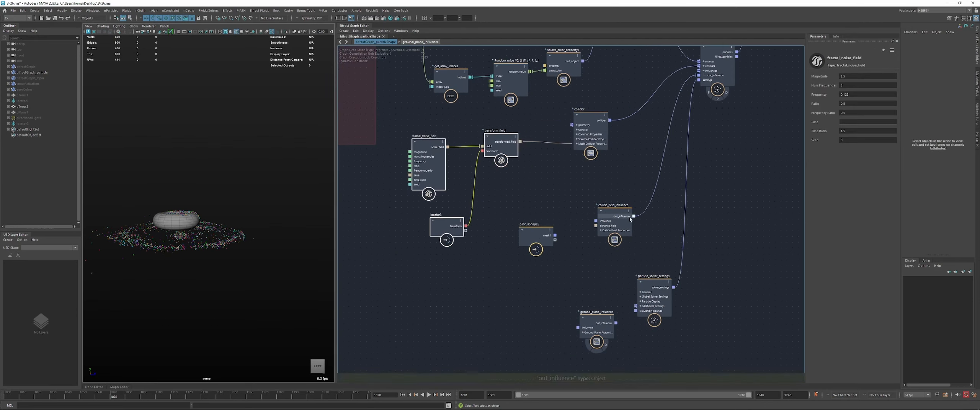
left_click_drag(534, 233, 488, 265)
left_click_drag(612, 227, 615, 229)
Add a mesh_to_volume node fed by pTorusShape2's mesh output
mouse_move(493, 272)
left_mouse_down()
mouse_move(470, 273)
mouse_move(510, 270)
left_mouse_up()
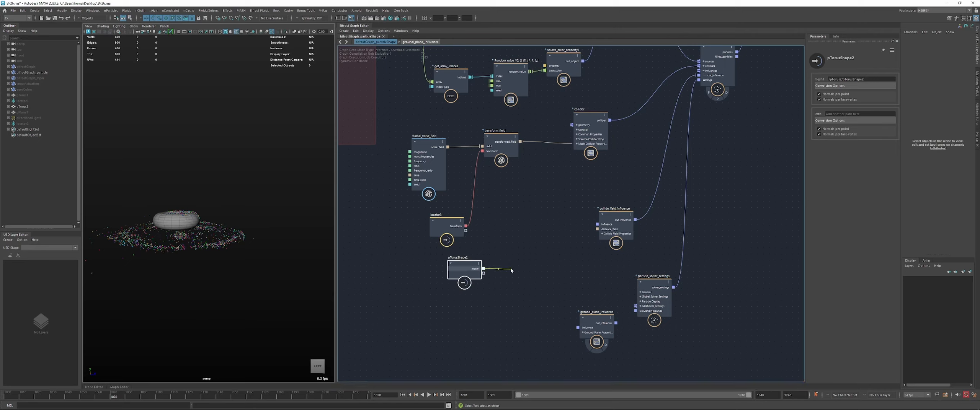
left_click_drag(511, 271, 499, 270)
type("mt")
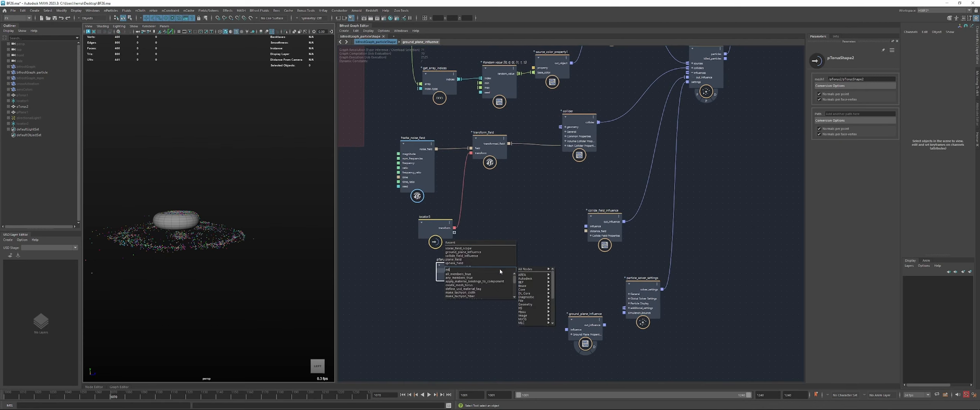
type("v")
key("Return")
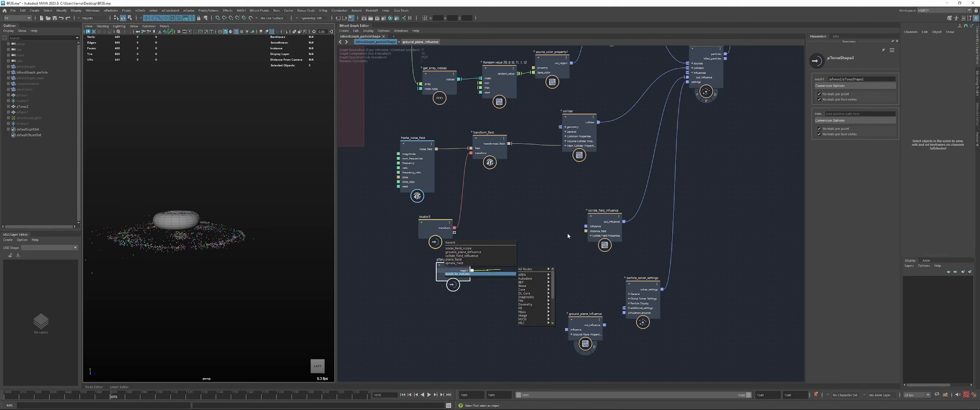
left_click_drag(454, 273, 444, 288)
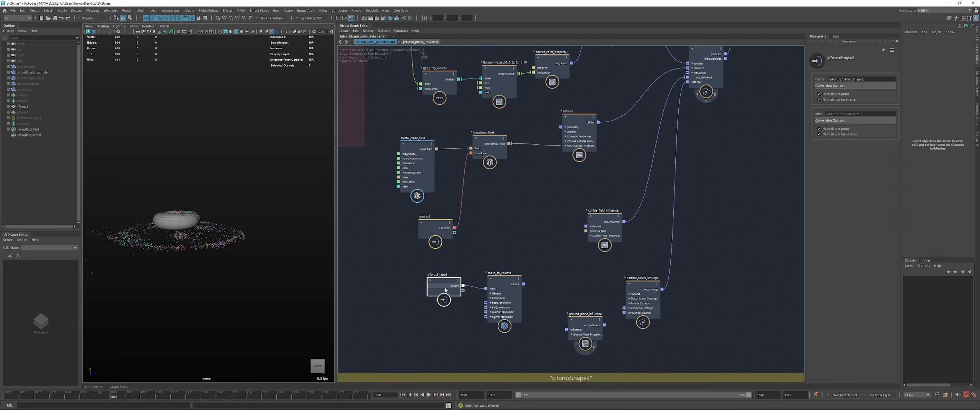
Set mesh_to_volume to store the level set instead of fog density, and shift it and pTorusShape2 to make room for another node
left_click(509, 286)
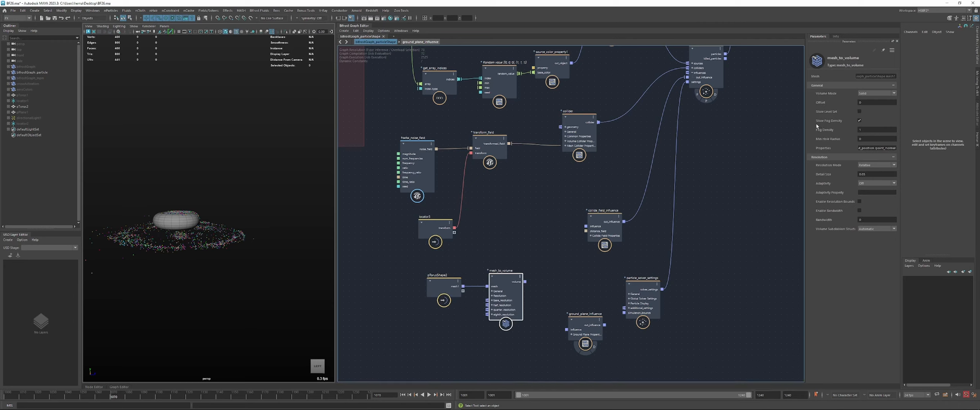
left_click(859, 121)
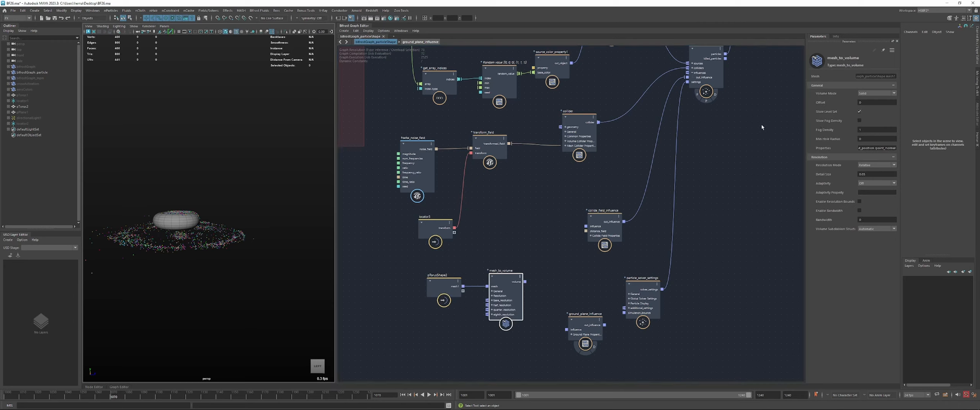
left_click(444, 293, "shift")
left_click_drag(444, 293, 412, 293)
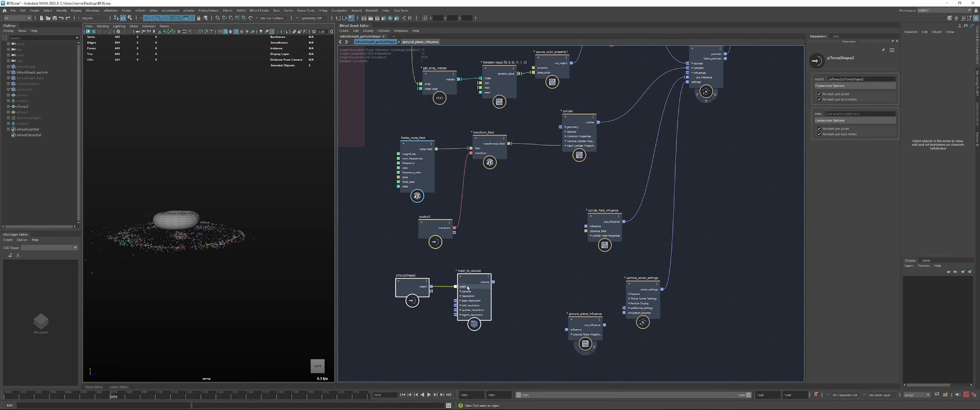
left_click(523, 271)
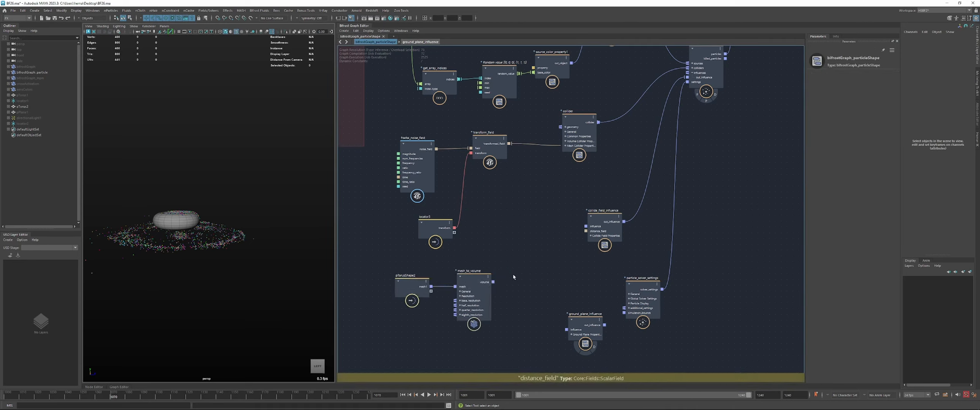
Add a voxel_field node fed by mesh_to_volume's volume output
left_click_drag(493, 282, 521, 281)
type("vox")
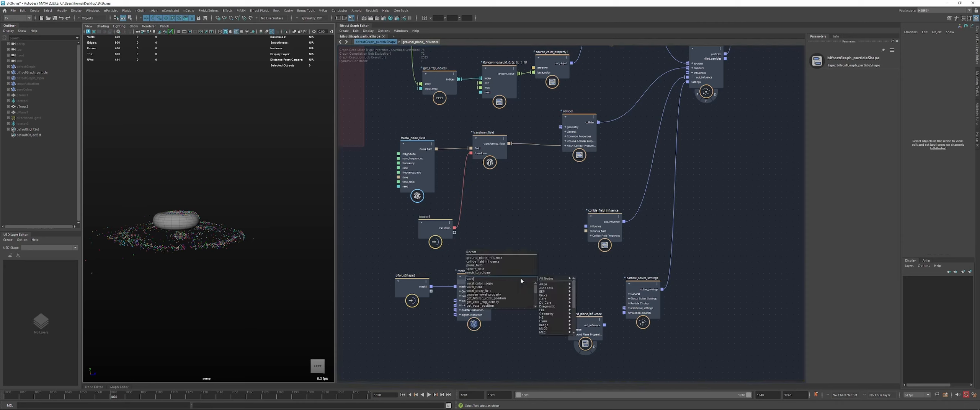
type("e")
key("Down")
key("Down")
key("Return")
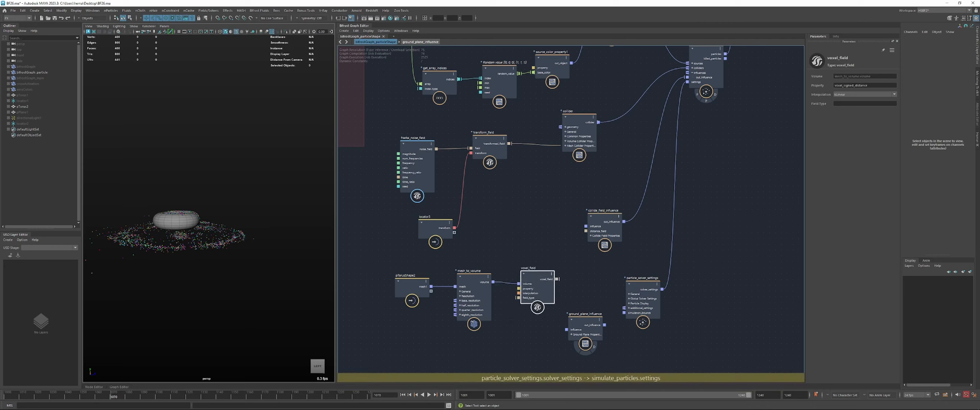
Tidy the torus volume nodes into a row and connect voxel_field's output to collide_field_influence's distance field
left_click_drag(848, 85, 834, 86)
left_click(500, 263)
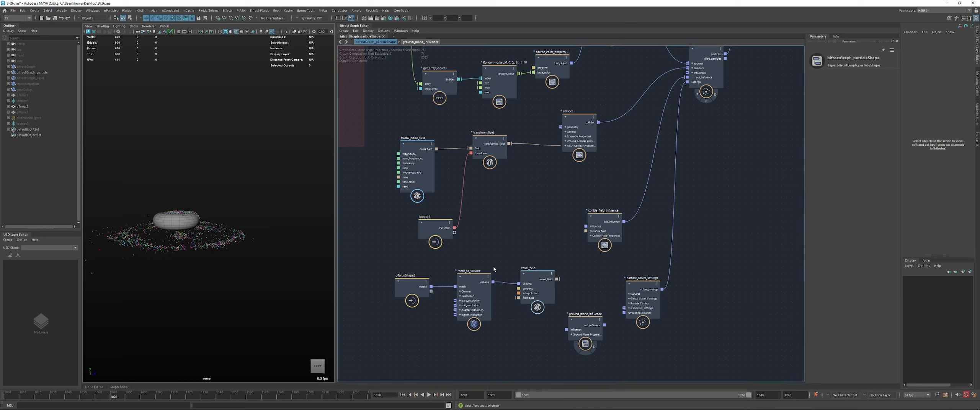
left_click_drag(423, 310, 470, 291)
left_click_drag(473, 287, 462, 289)
left_click_drag(537, 277, 531, 278)
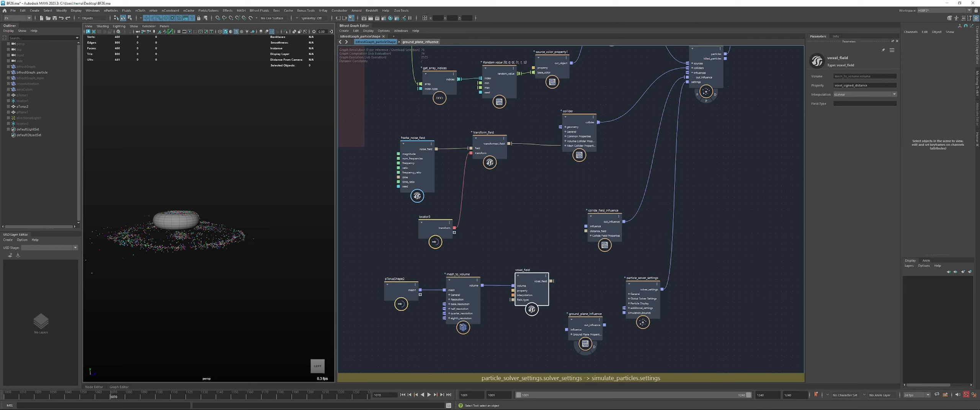
left_click_drag(870, 86, 852, 83)
left_click_drag(536, 283, 586, 231)
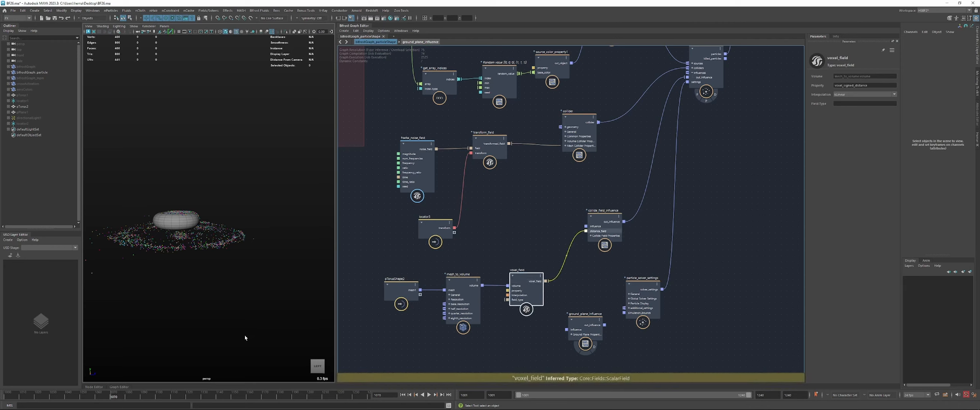
Disconnect the collider from simulate_particles and play the simulation from the start frame to check particles colliding with the torus
left_click(403, 395)
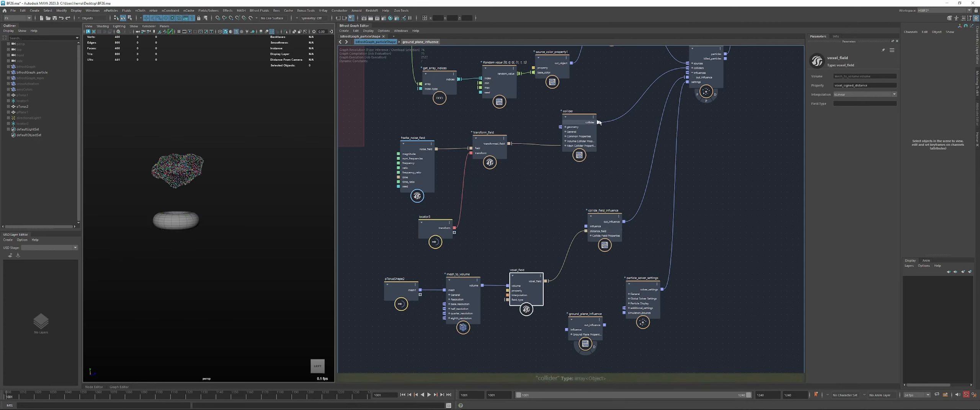
left_click_drag(612, 104, 628, 129)
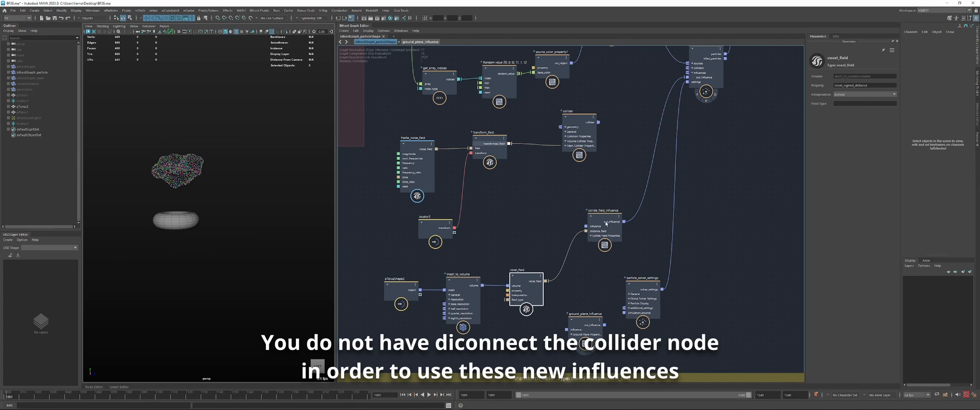
left_click_drag(606, 224, 600, 223)
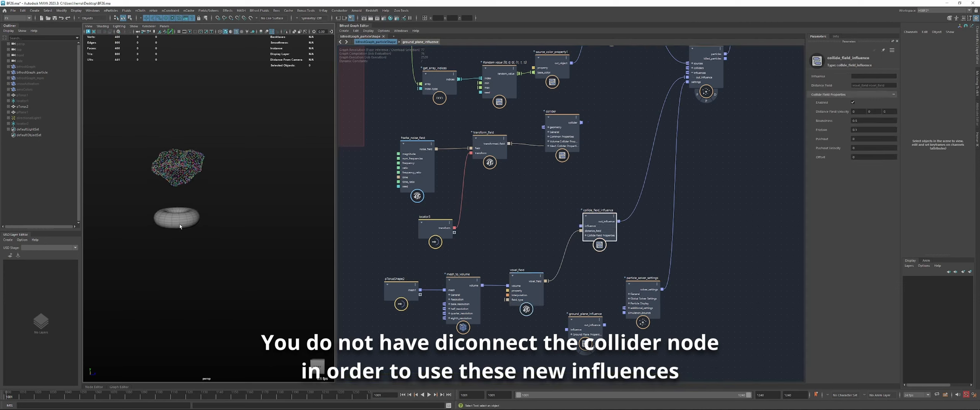
key("alt+v")
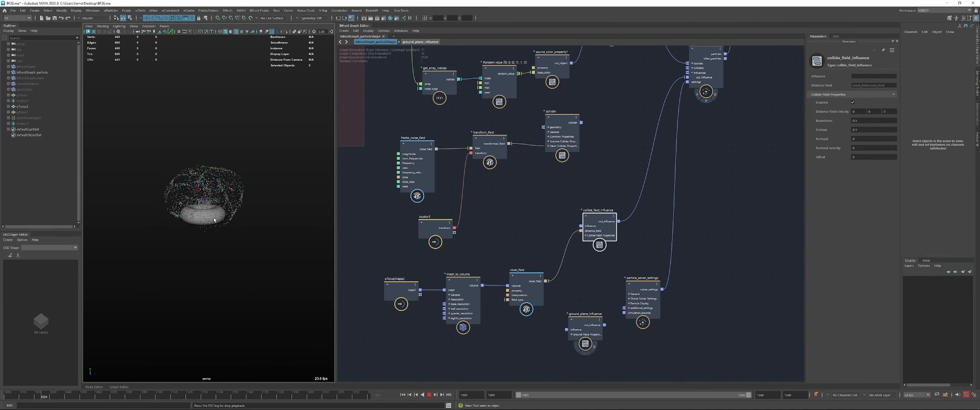
key("Escape")
scroll(212, 216, "up", 1)
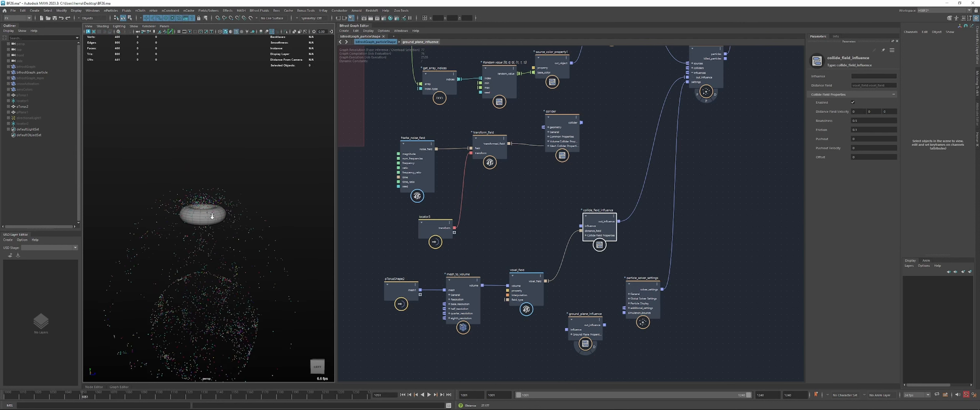
scroll(212, 216, "up", 3)
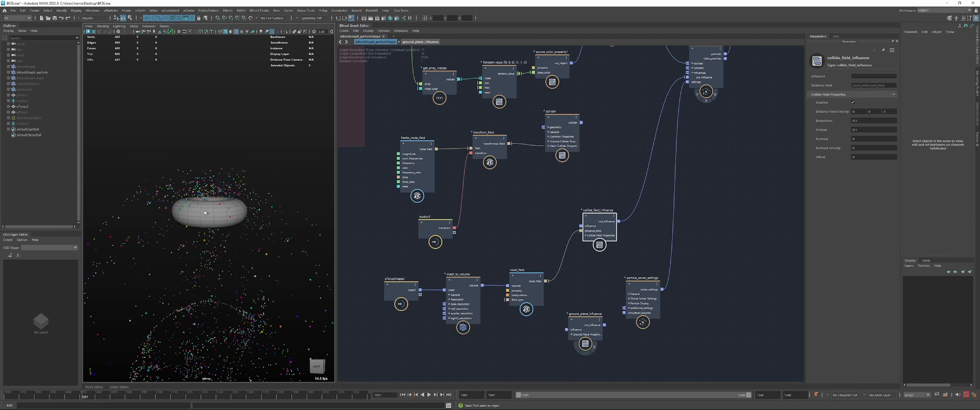
Compare the collider's settings with those of collide_field_influence, play the simulation further, and return to the start frame
left_click_drag(554, 136, 557, 133)
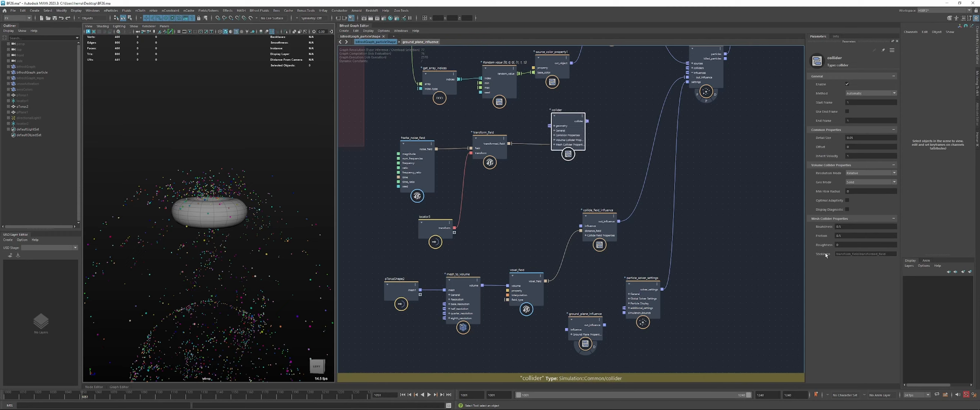
key("alt+v")
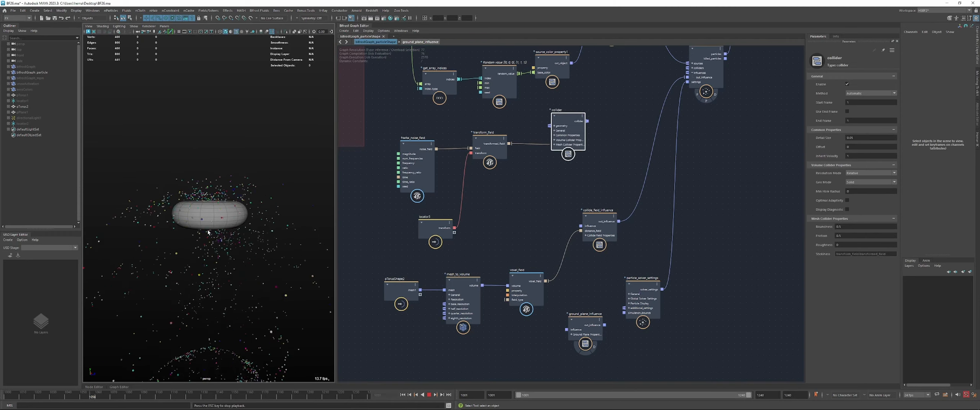
key("Escape")
left_click(597, 224)
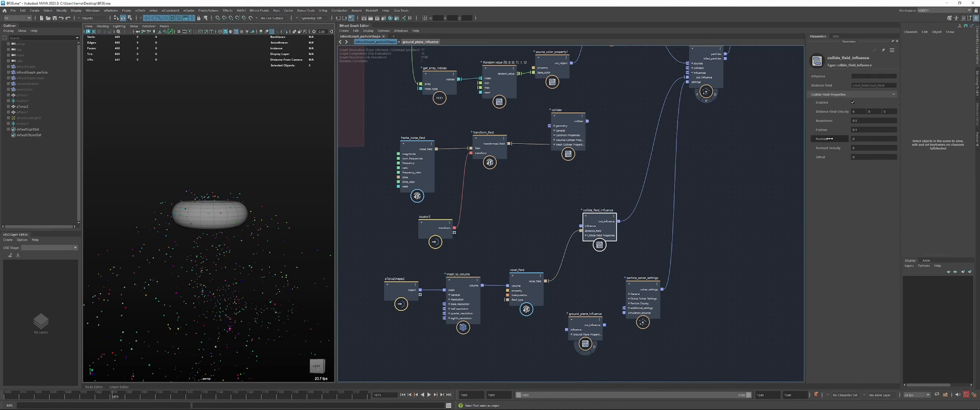
left_click_drag(230, 209, 235, 222, "alt")
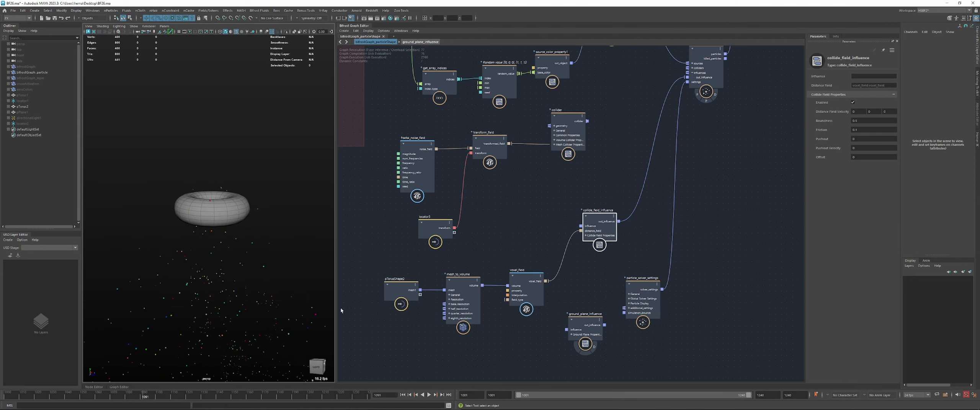
left_click(404, 394)
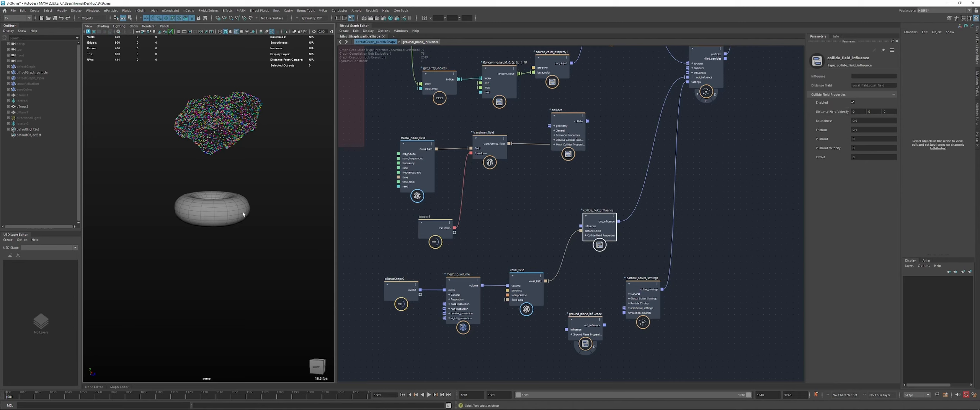
Select the torus in the scene and add a compute_point_velocity node above voxel_field in the graph
left_click(224, 210)
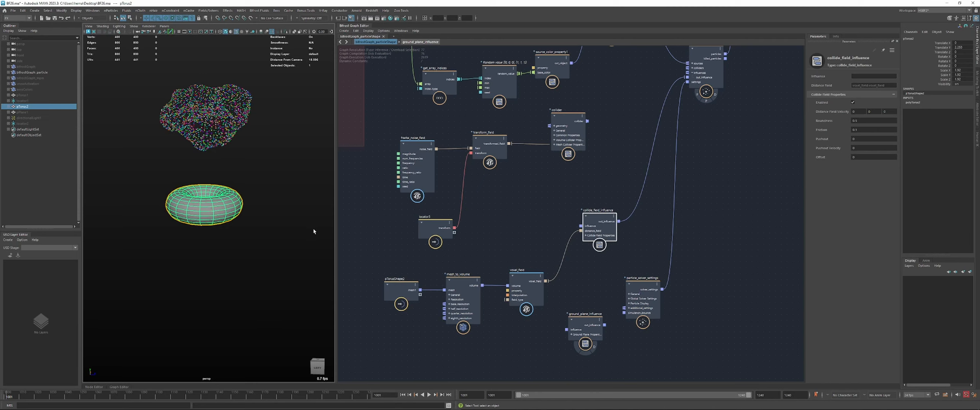
left_click(467, 232)
key("Tab")
type("cve")
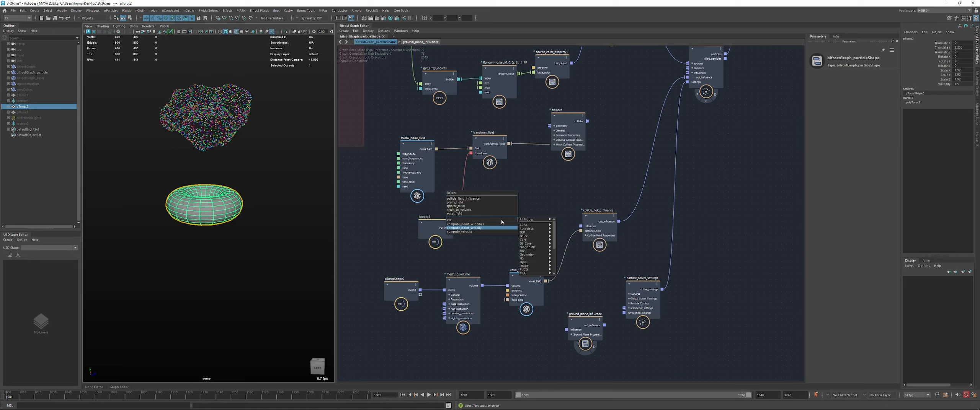
key("Return")
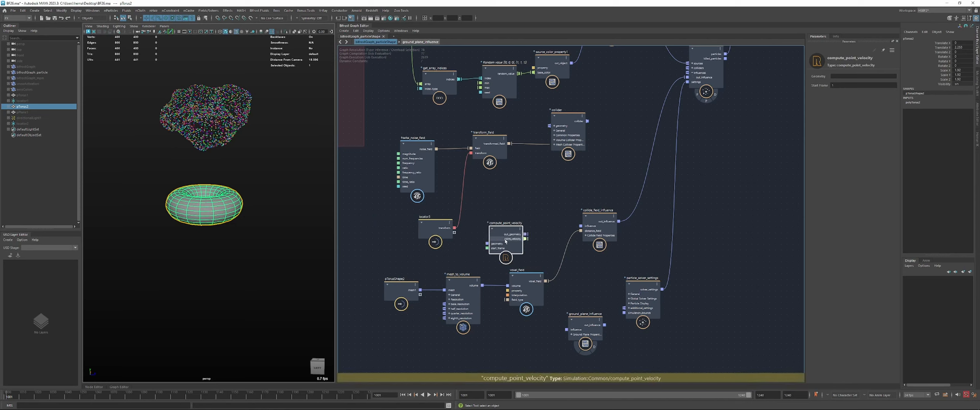
Expand collide_field_influence's field properties and move particle_solver_settings down to make room for the taller node
left_click(586, 236)
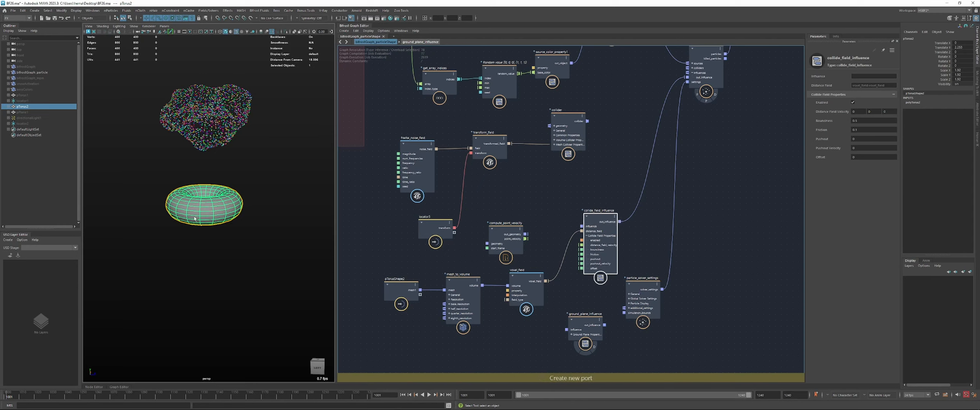
left_click_drag(602, 224, 601, 225)
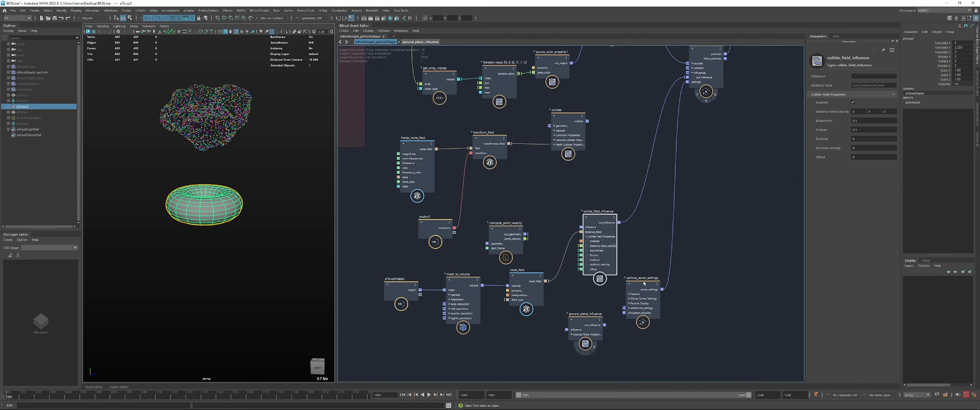
left_click_drag(642, 288, 653, 299)
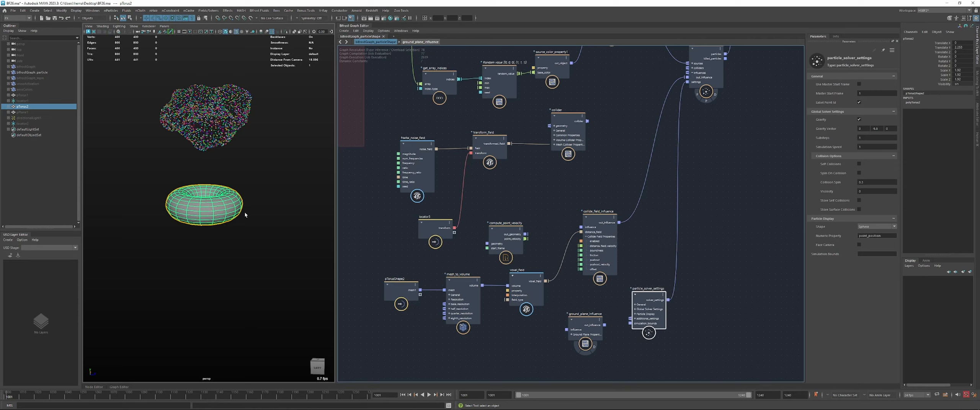
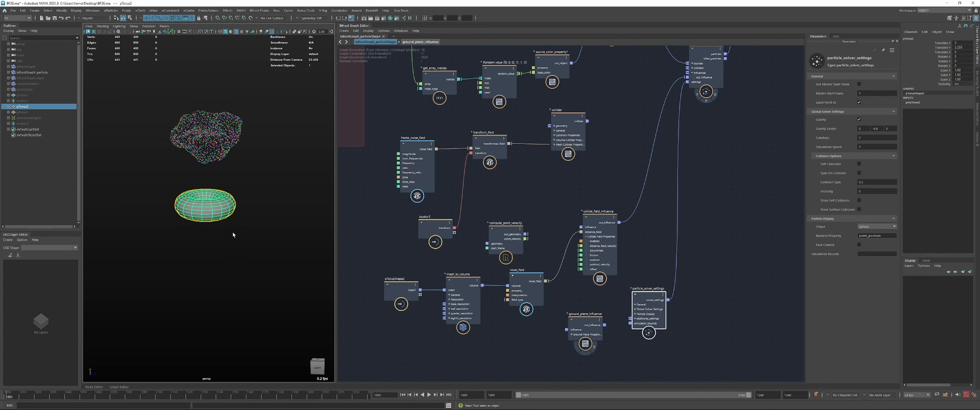
Delete the compute_point_velocity node and set collide_field_influence's distance field velocity to 10 in Z
left_click_drag(261, 230, 297, 233, "alt")
left_click(507, 242)
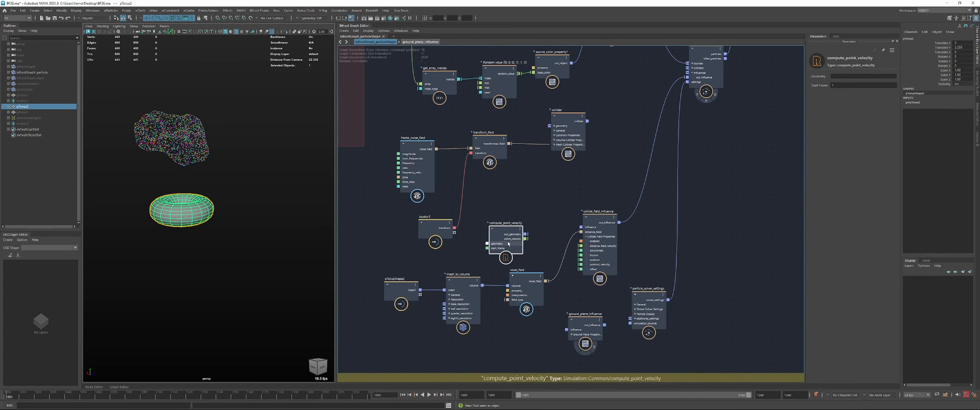
left_click_drag(595, 235, 596, 237)
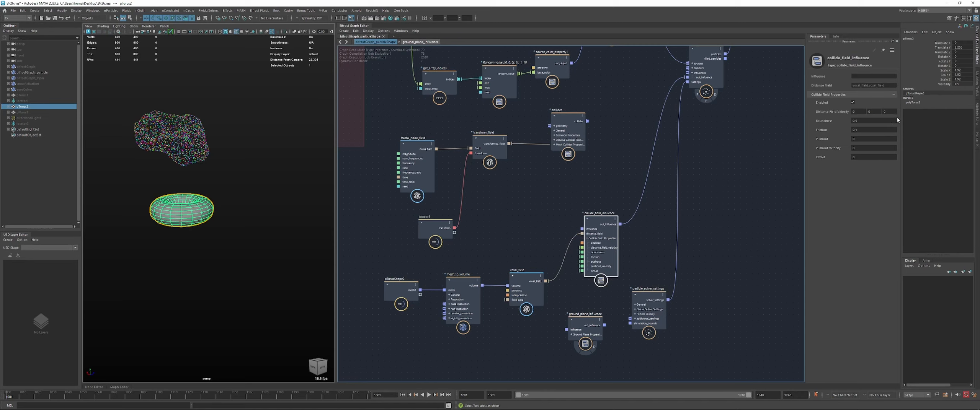
left_click(885, 112)
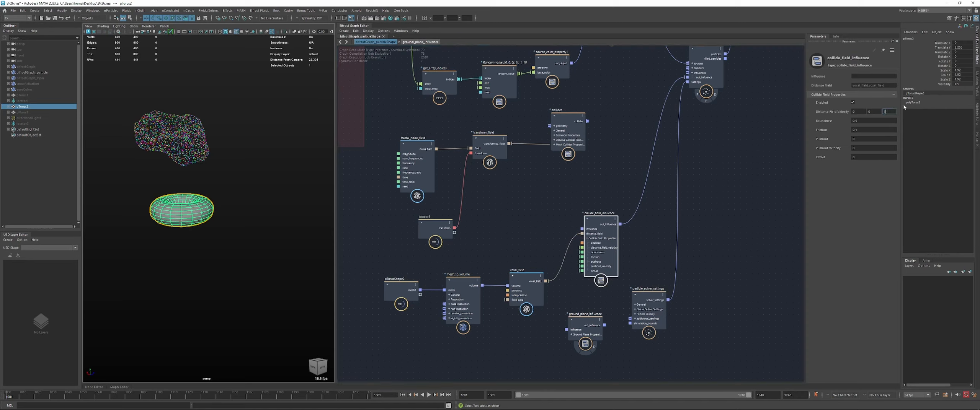
Deselect the torus, play the simulation to check how the field velocity pushes the particles, and stop playback
left_click_drag(198, 245, 134, 367, "alt")
right_click_drag(214, 247, 195, 251, "alt")
middle_click_drag(194, 247, 196, 249, "alt")
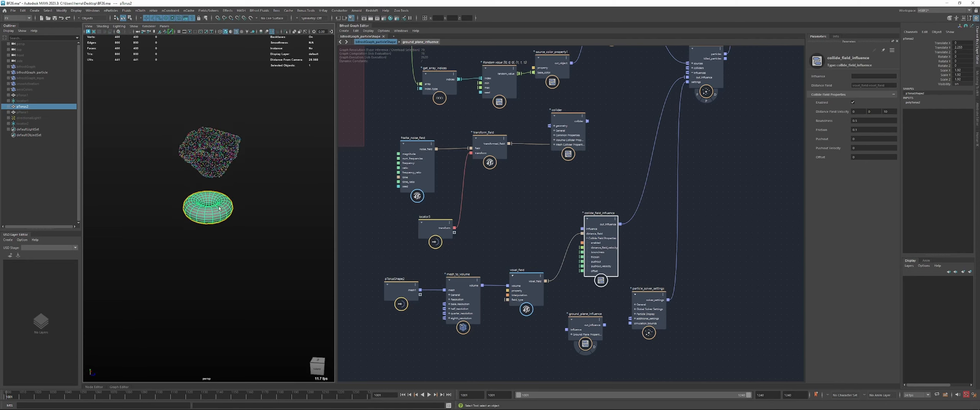
left_click(201, 281)
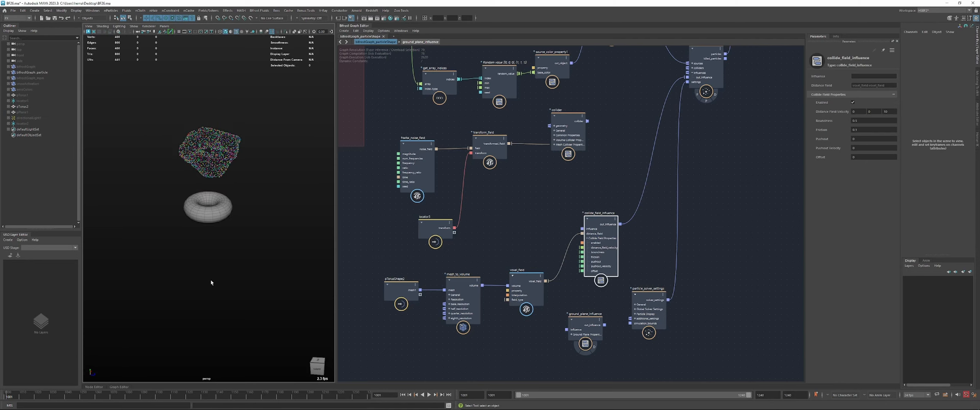
key("alt+v")
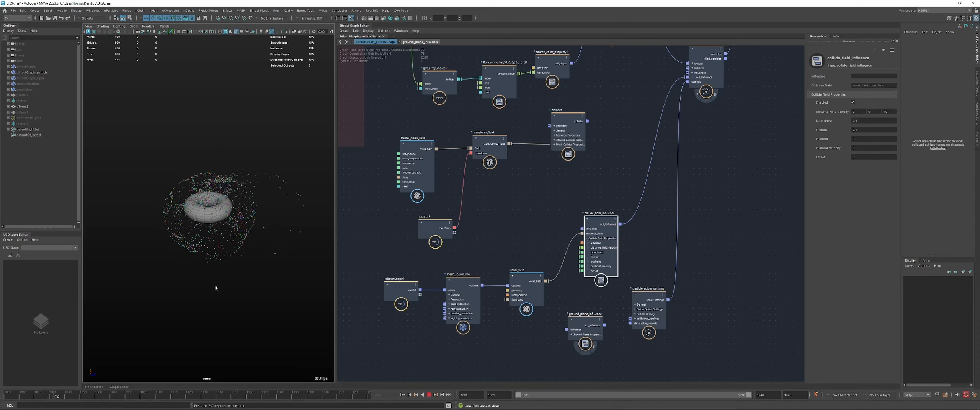
key("alt+v")
left_click_drag(206, 244, 238, 253, "alt")
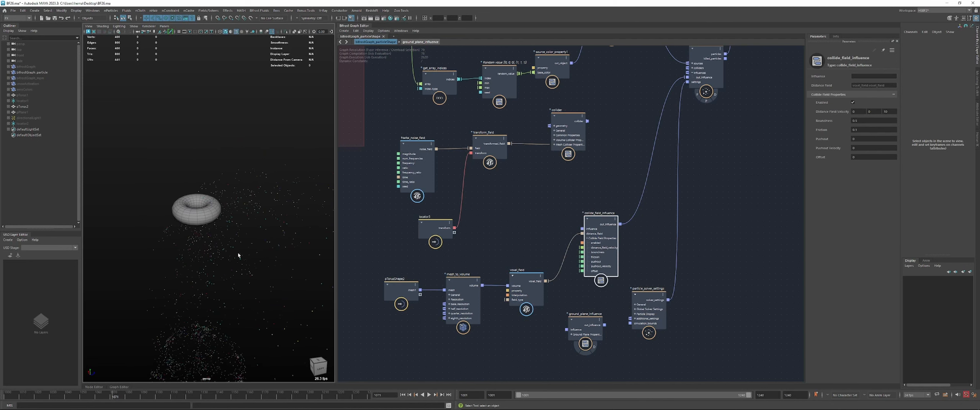
Collapse collide_field_influence's properties in the graph and return the simulation to the start frame
left_click(589, 239)
left_click_drag(590, 240, 592, 243)
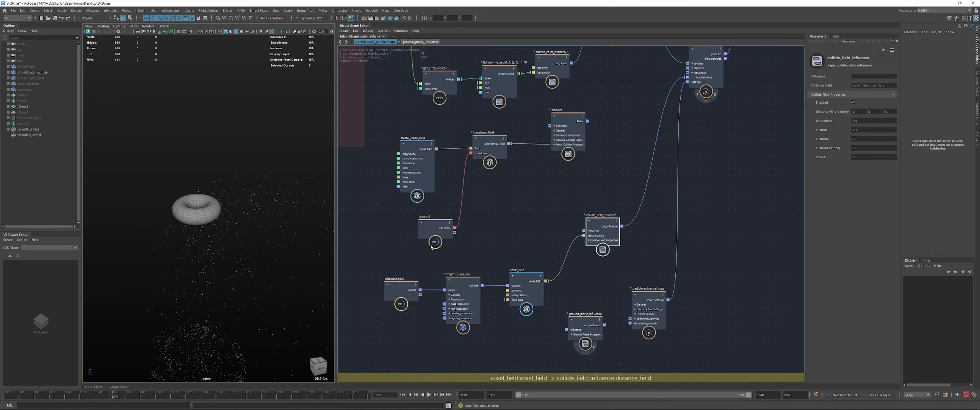
left_click(403, 395)
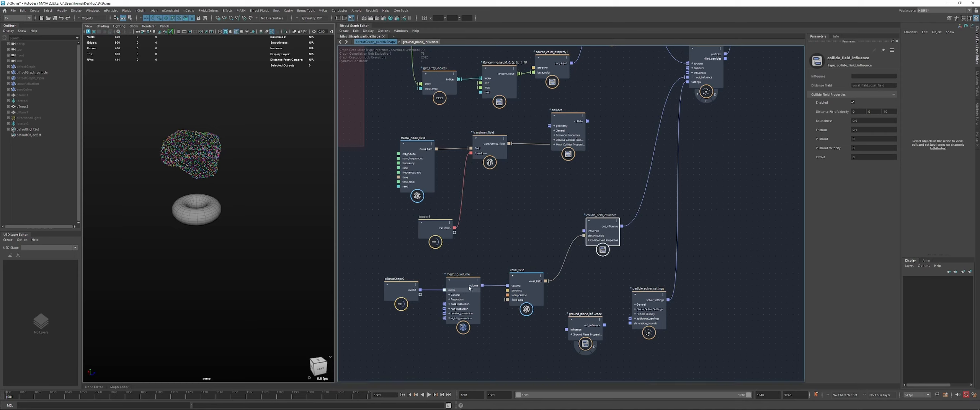
Review the voxel_field and collide_field_influence nodes, and arrange ground_plane_influence directly above collide_field_influence
left_click(525, 292)
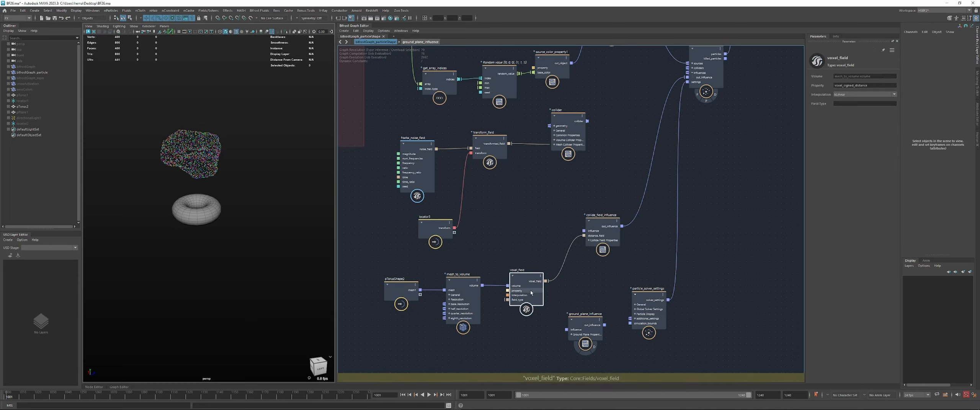
left_click(618, 232)
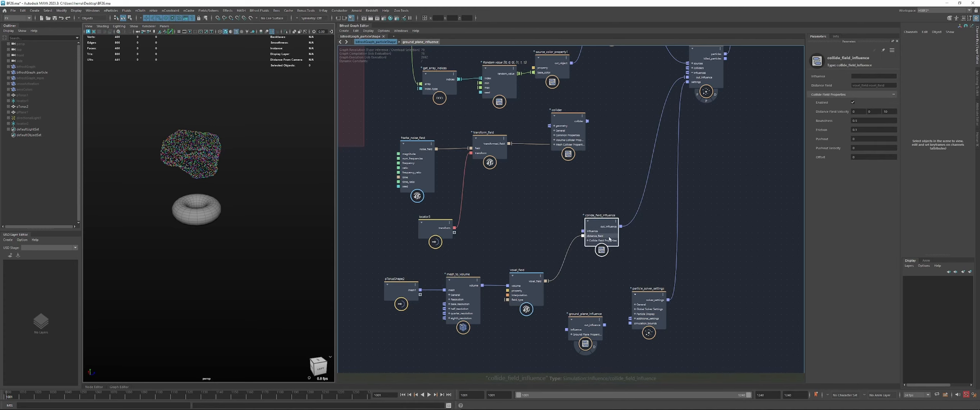
left_click_drag(593, 319, 608, 169)
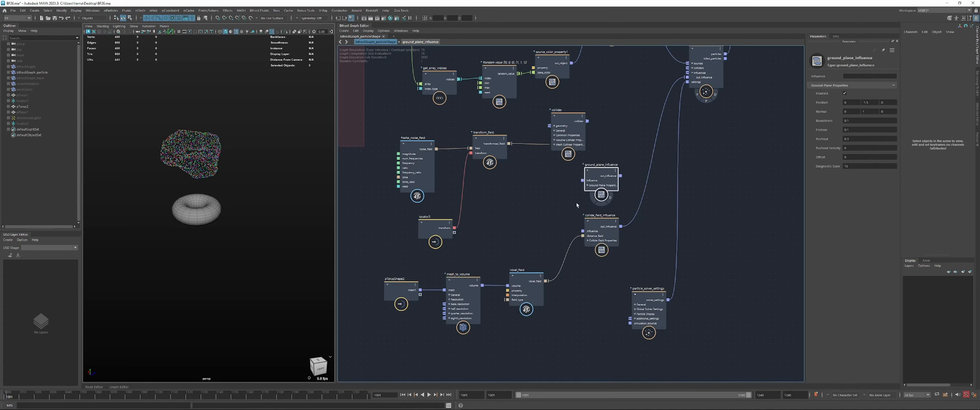
left_click_drag(595, 228, 596, 231)
middle_click_drag(563, 217, 538, 235, "alt")
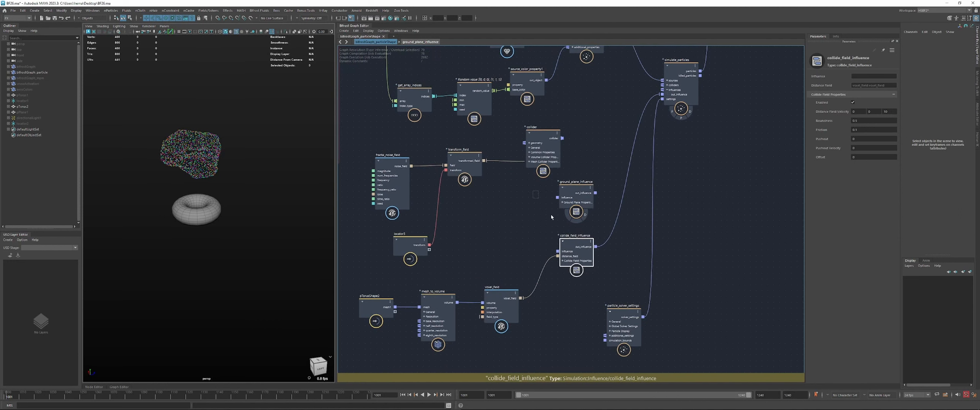
left_click(581, 195, "shift")
left_click_drag(581, 195, 578, 204)
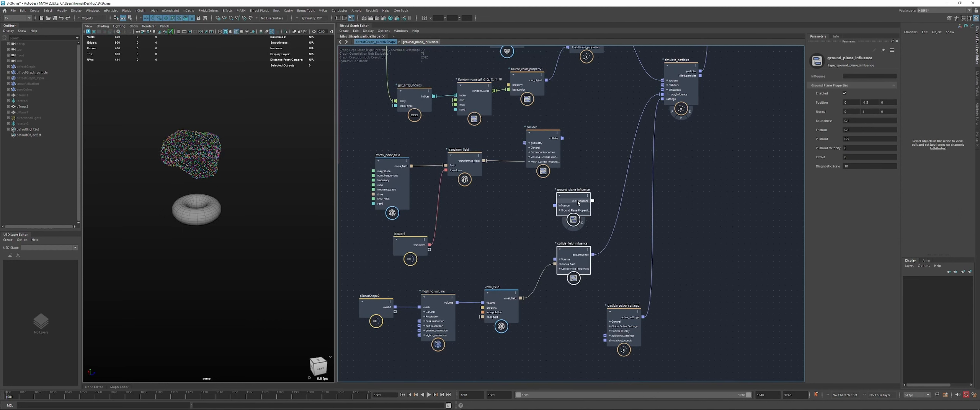
Move the collider node closer above the two influence nodes and compare it with both of them
left_click(551, 153)
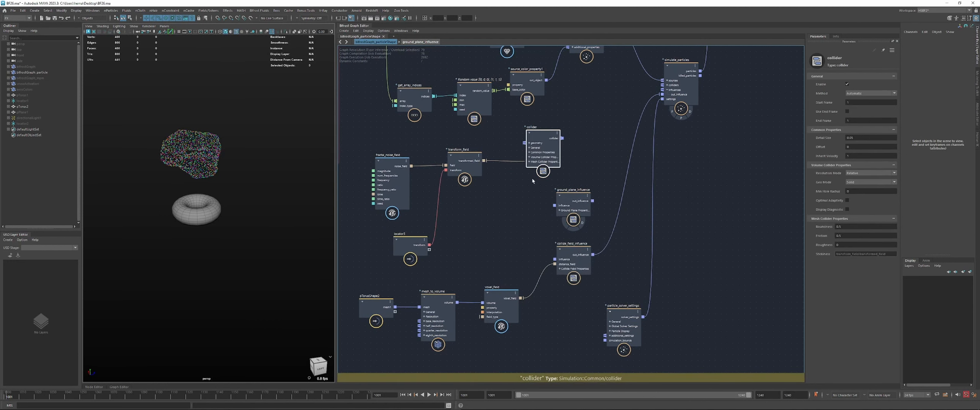
left_click_drag(539, 145, 551, 139)
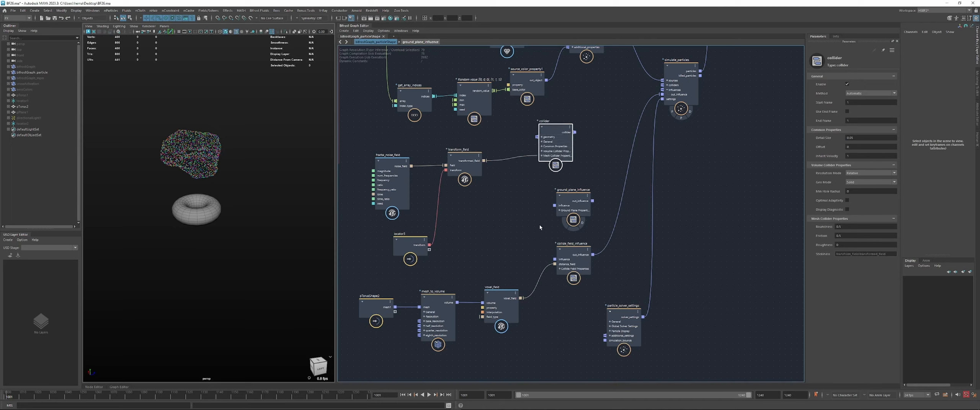
left_click_drag(592, 266, 593, 267)
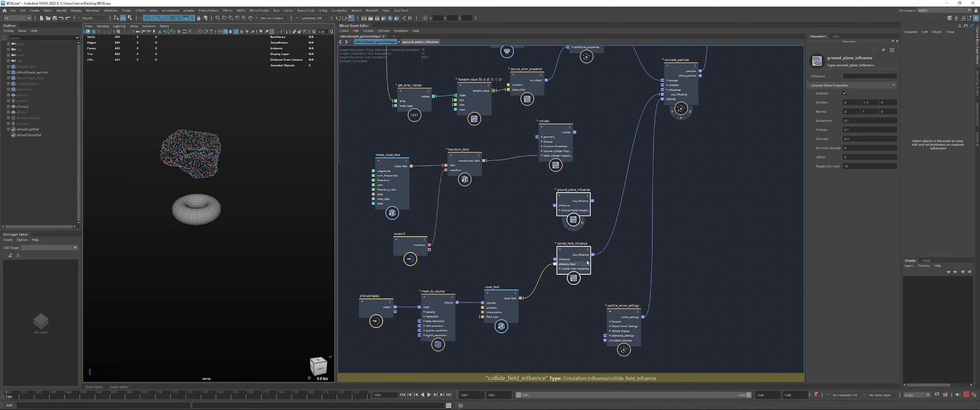
left_click(584, 161)
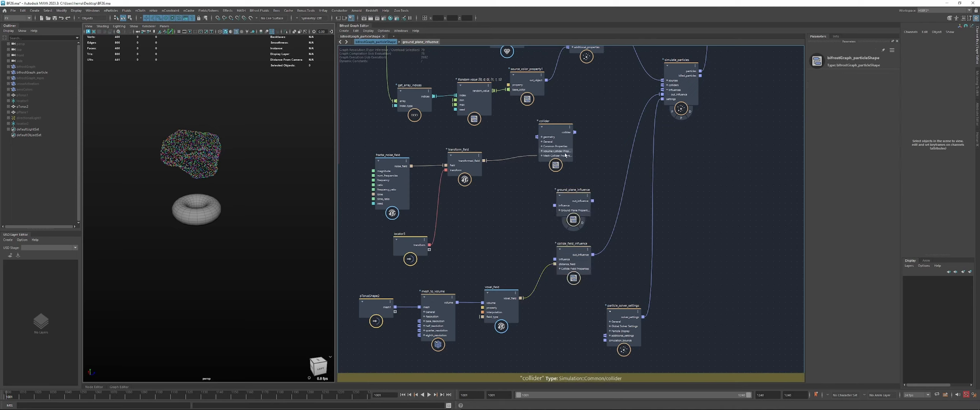
left_click_drag(543, 225, 582, 264)
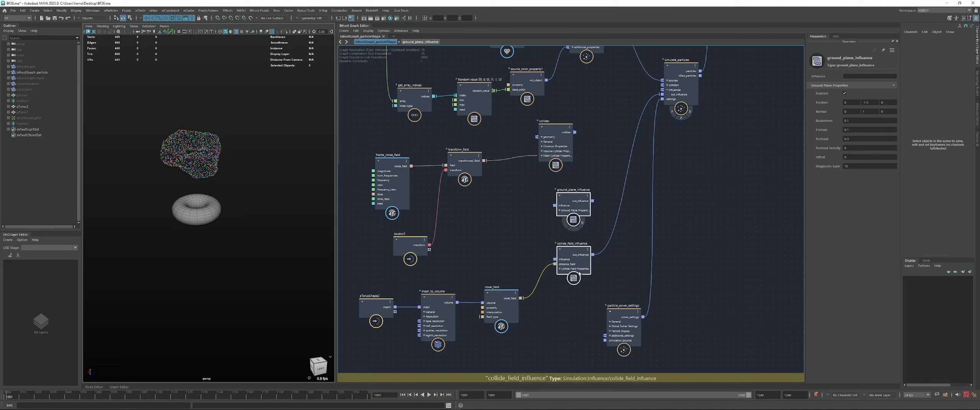
Disconnect collide_field_influence from simulate_particles and place it beside voxel_field, with voxel_field feeding its distance field
left_click_drag(548, 290, 528, 303, "ctrl+alt")
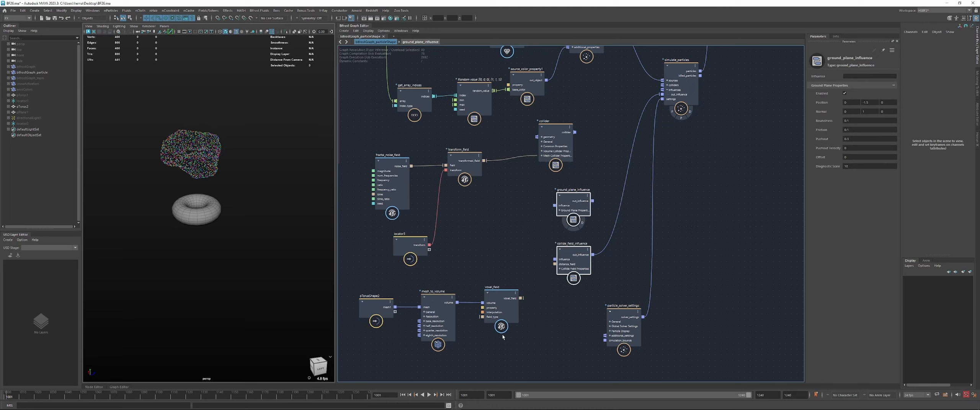
key("ctrl+z")
key("ctrl+z")
key("ctrl+z")
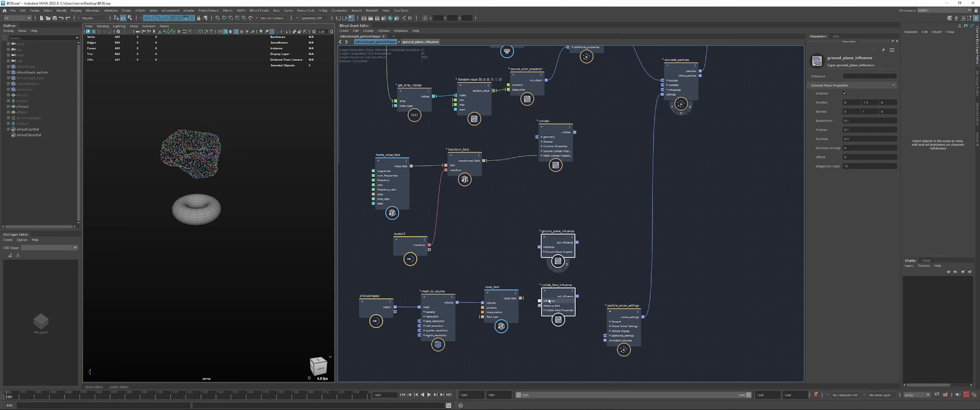
left_click_drag(534, 301, 540, 306)
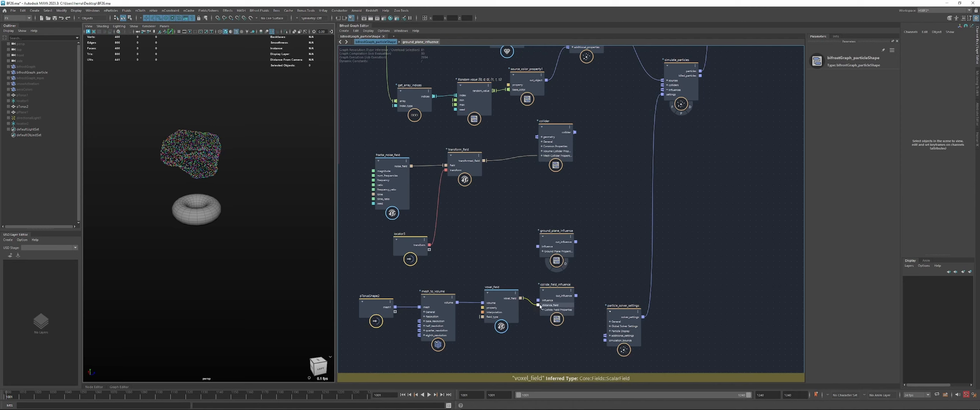
Connect ground_plane_influence to simulate_particles' influences, reposition the node below the collider, and turn on its ground plane display
left_click_drag(566, 235, 662, 90)
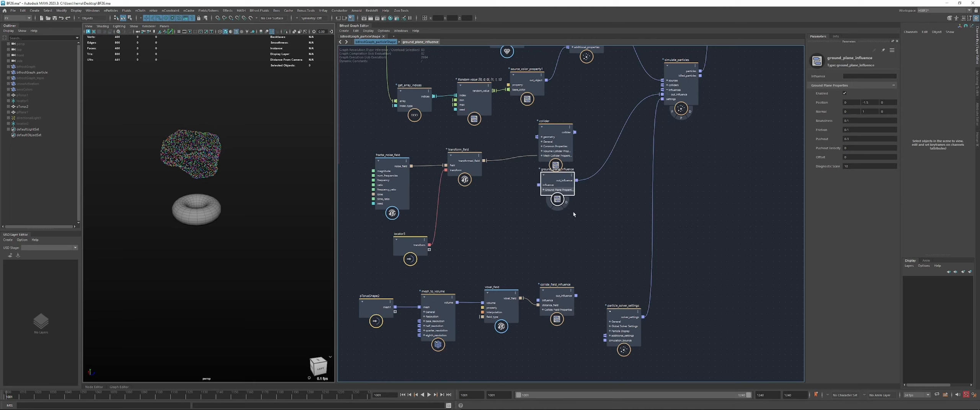
left_click_drag(570, 203, 572, 222)
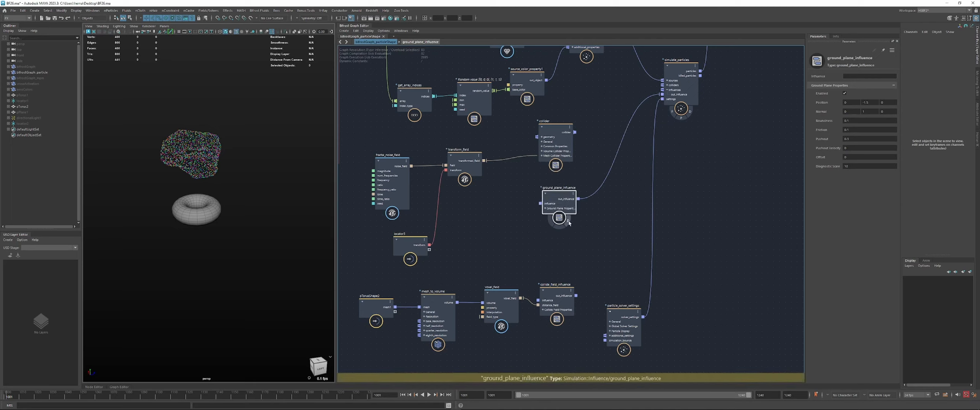
left_click_drag(568, 219, 588, 223)
Add a turbulence_influence node and connect its out_influence to ground_plane_influence's influence input
left_click(502, 208)
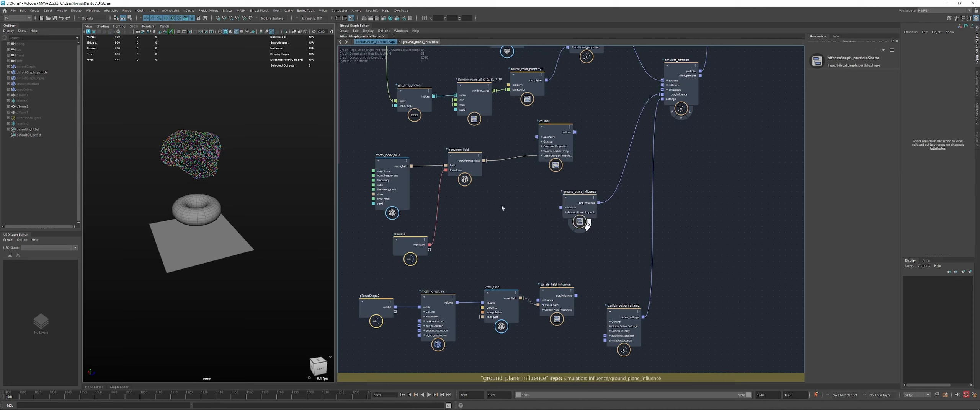
key("Tab")
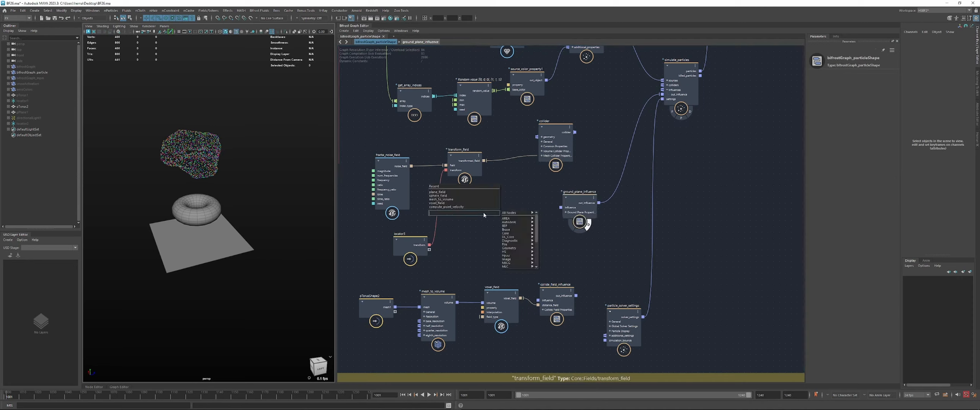
type("tur")
key("Down")
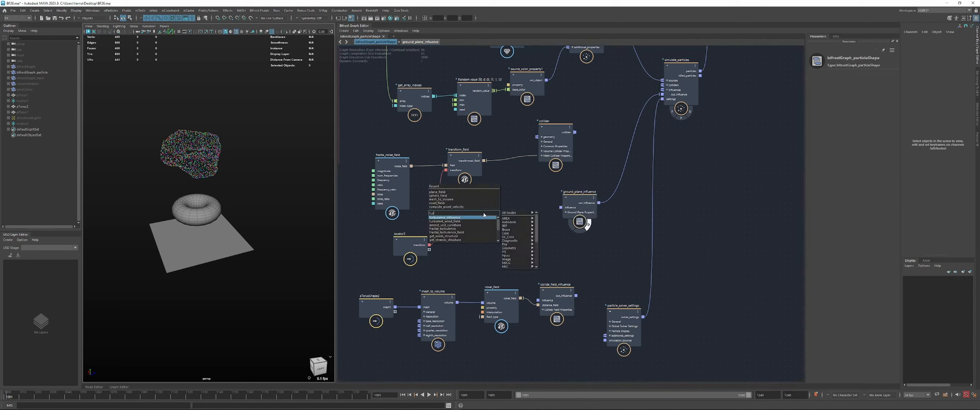
key("Return")
left_click_drag(507, 228, 561, 208)
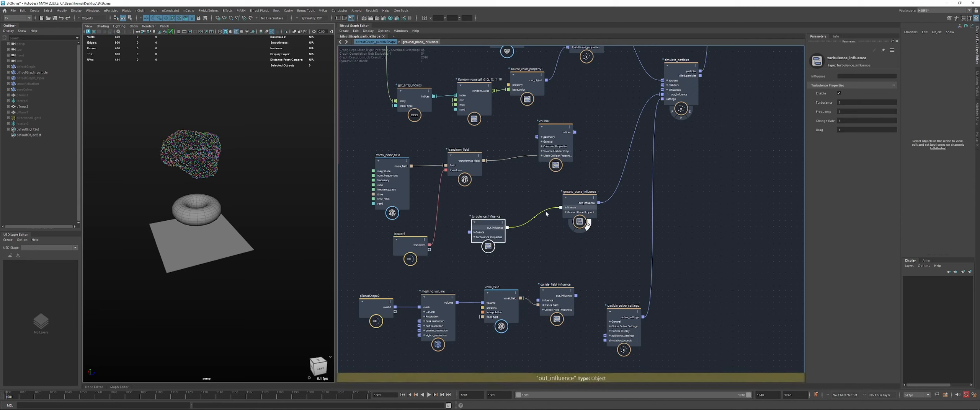
left_click_drag(492, 226, 493, 218)
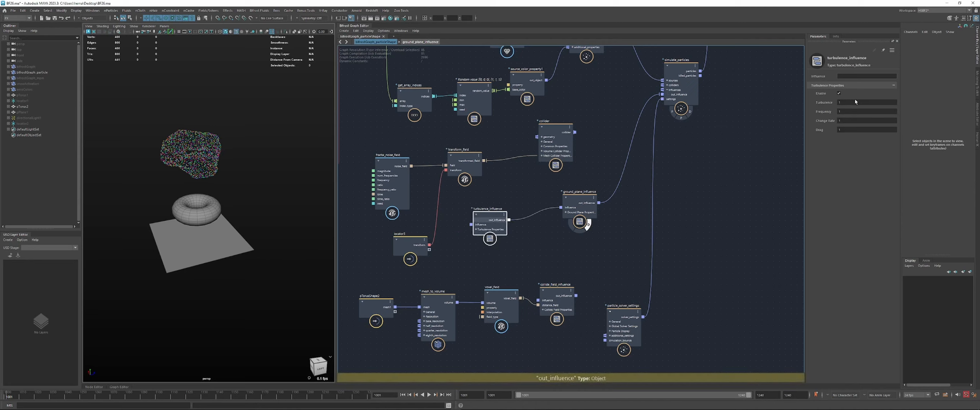
Set turbulence_influence's turbulence to 5 and its drag to 0.25
left_click(868, 102)
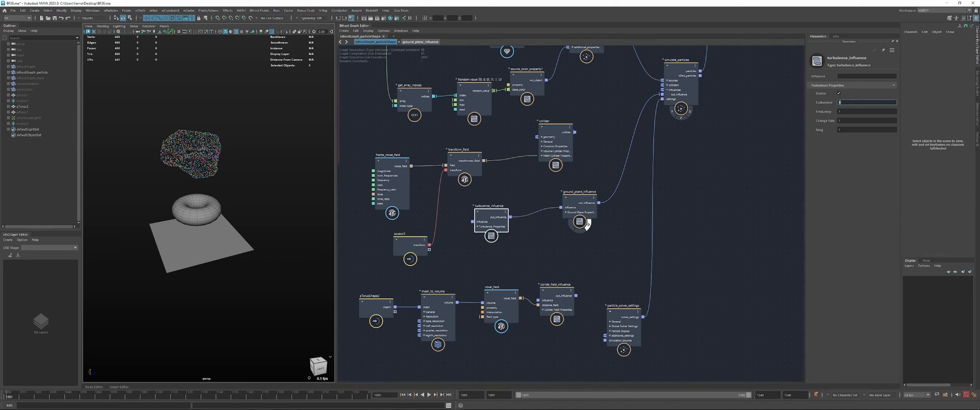
type("5")
key("Tab")
key("Tab")
key("Tab")
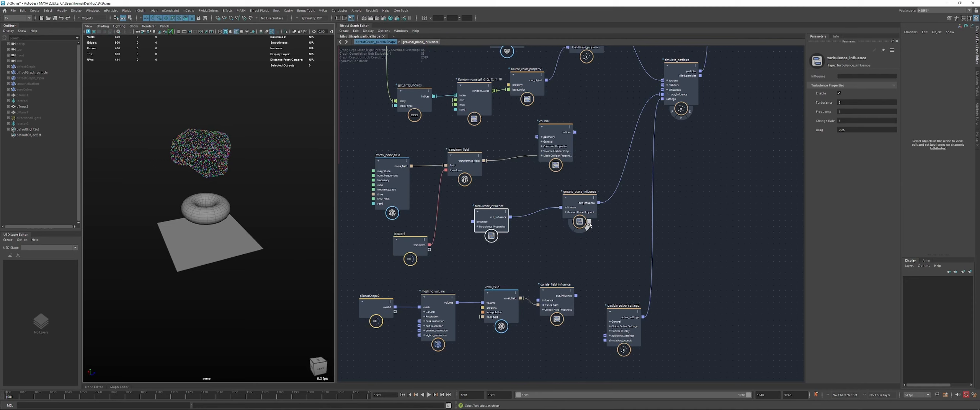
Turn off the ground plane display and connect pTorusShape1's mesh to the collider's geometry, feeding the collider into simulate_particles' colliders input
left_click_drag(586, 225, 586, 229)
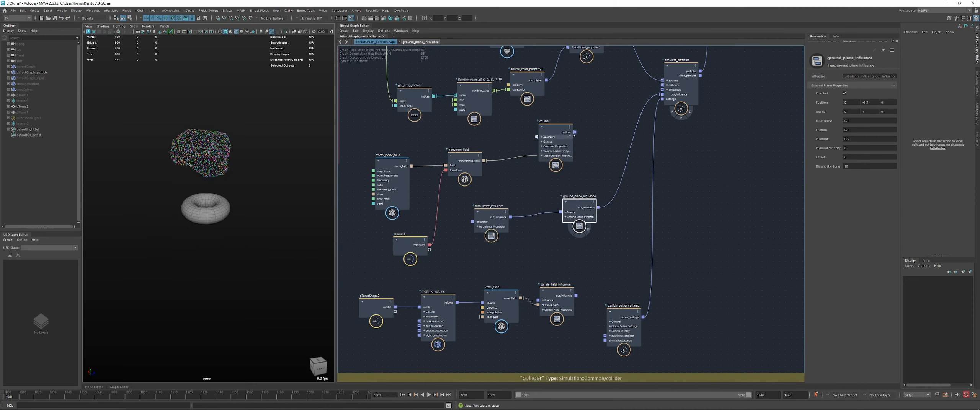
left_click_drag(575, 132, 661, 85)
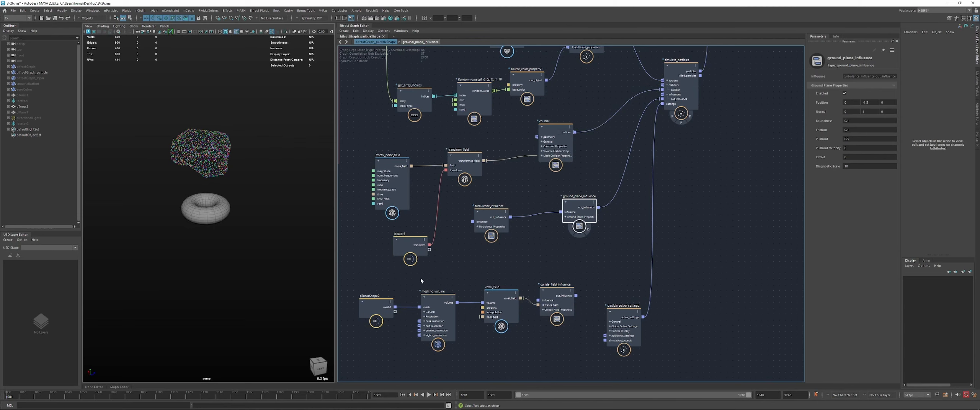
middle_click_drag(441, 280, 498, 272)
left_click_drag(460, 295, 598, 129)
left_click(594, 230)
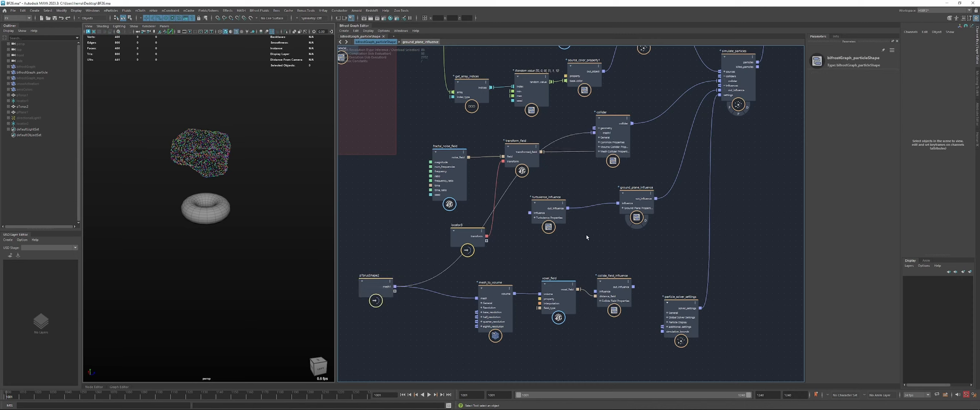
Play the simulation and examine from several angles how the particles interact with the torus collider under the turbulence influence
key("alt+v")
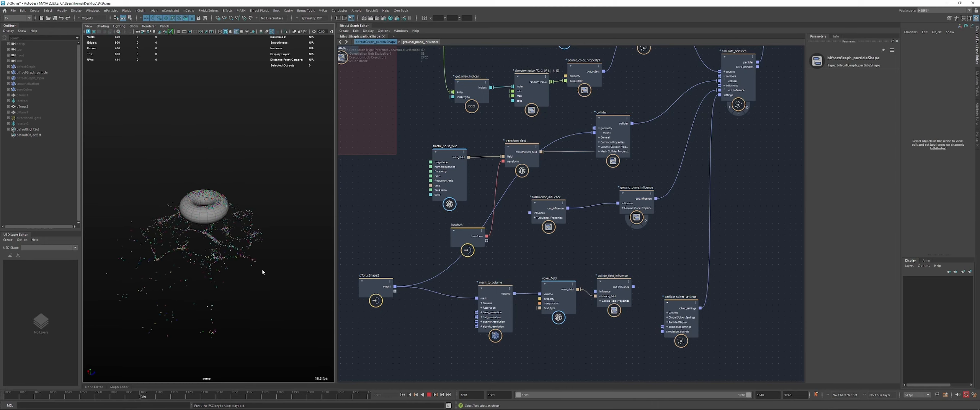
key("Escape")
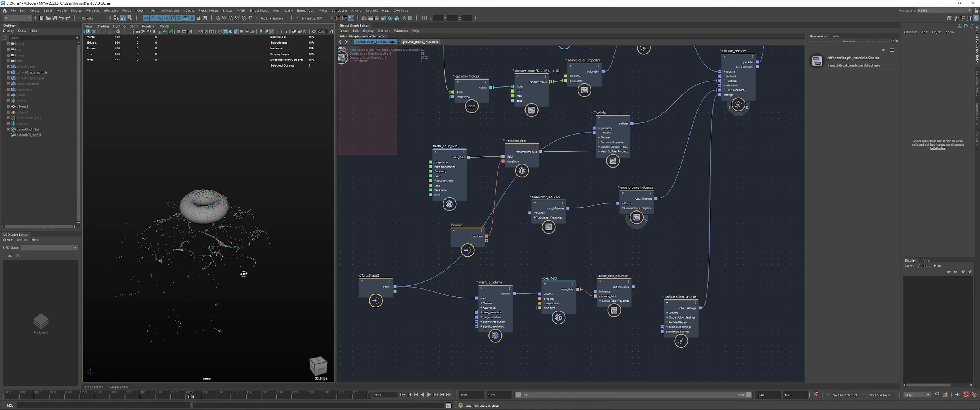
left_click_drag(244, 274, 307, 272, "alt")
key("alt+v")
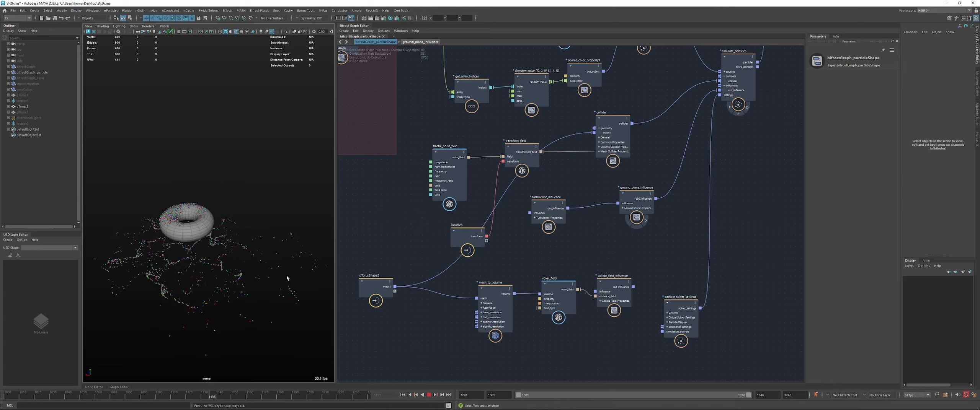
left_click_drag(551, 207, 554, 203)
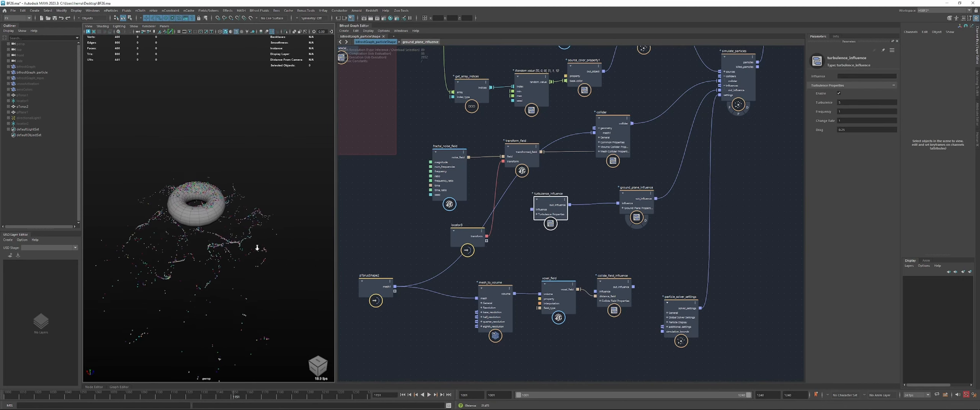
key("alt+v")
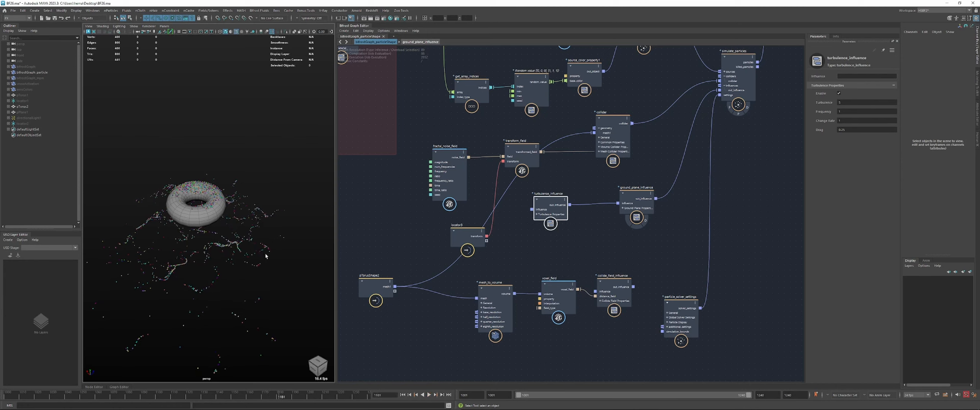
left_click_drag(264, 251, 238, 248, "alt")
left_click_drag(543, 209, 563, 207)
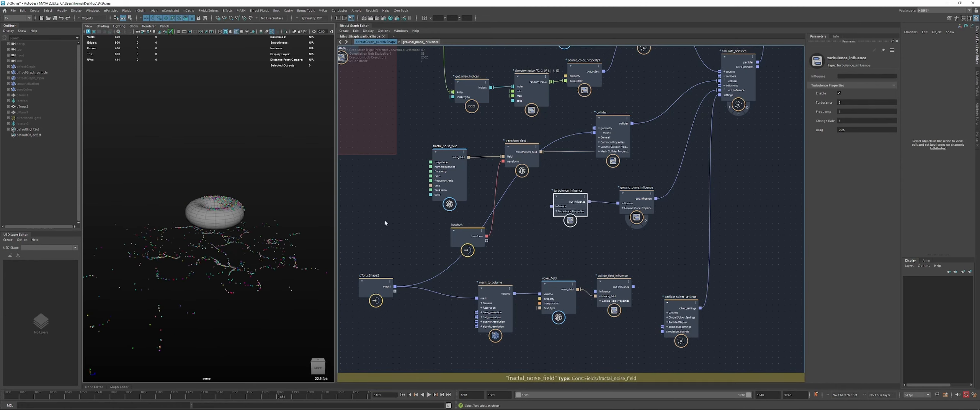
mouse_move(233, 264)
left_mouse_down("alt")
mouse_move(220, 259)
mouse_move(234, 269)
left_mouse_up("alt")
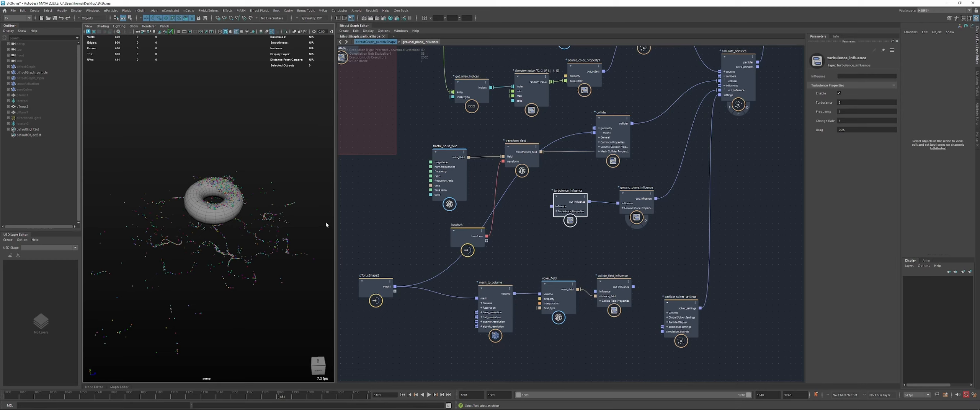
left_click_drag(287, 208, 275, 229, "alt")
Replay the simulation to inspect the particles' motion below the torus near the ground plane, and rewind to the first frame
key("alt+v")
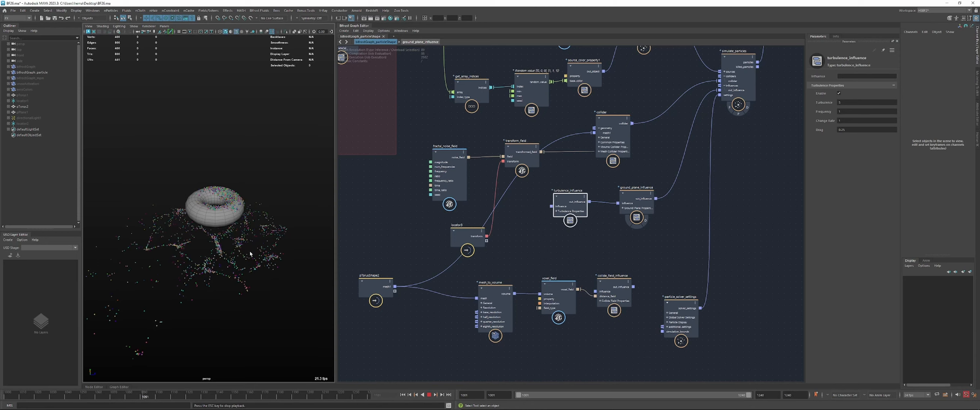
key("Escape")
left_click_drag(272, 229, 249, 255, "alt")
key("alt+v")
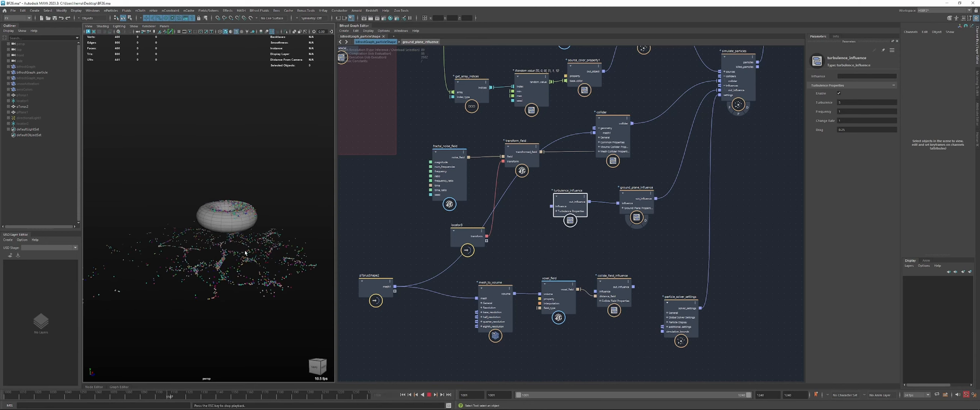
key("Escape")
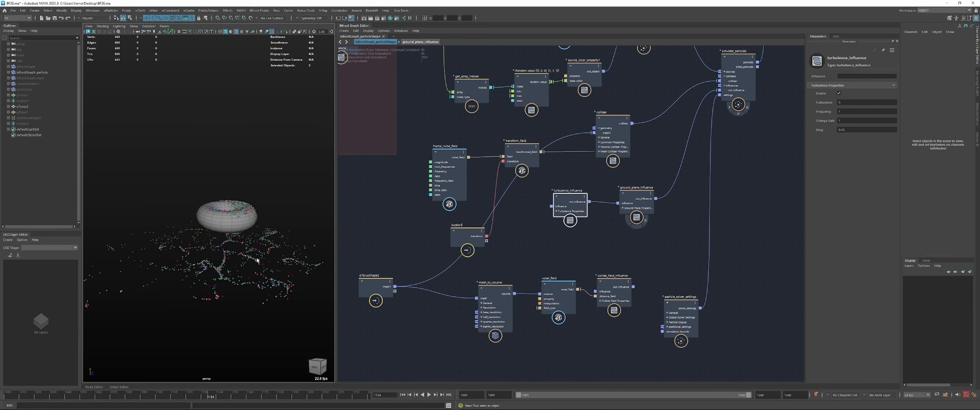
left_click_drag(256, 260, 267, 262, "alt")
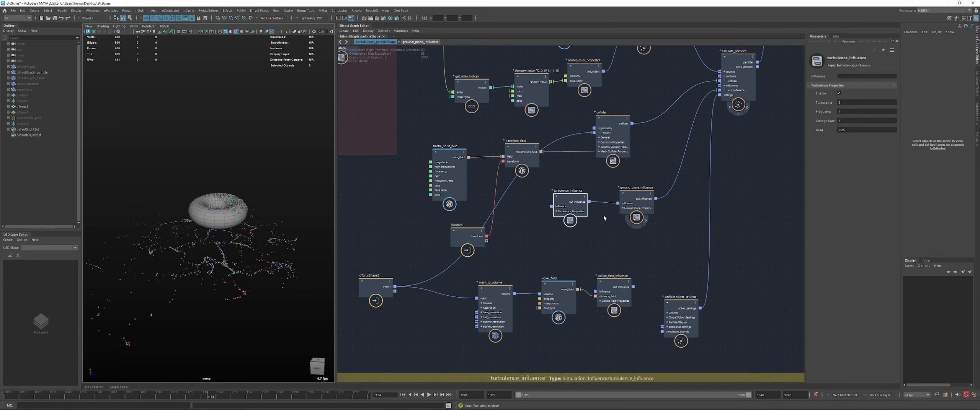
left_click_drag(589, 206, 639, 202)
left_click_drag(570, 203, 572, 204)
key("alt+v")
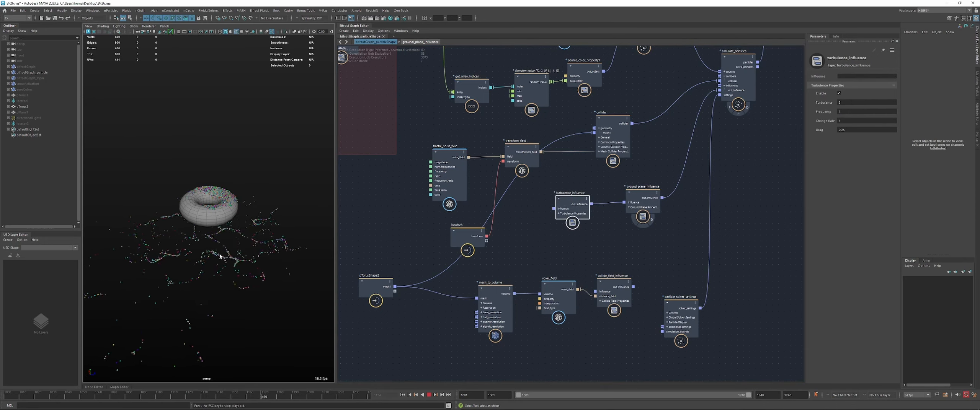
key("Escape")
left_click_drag(644, 221, 642, 220)
middle_click_drag(644, 247, 605, 253)
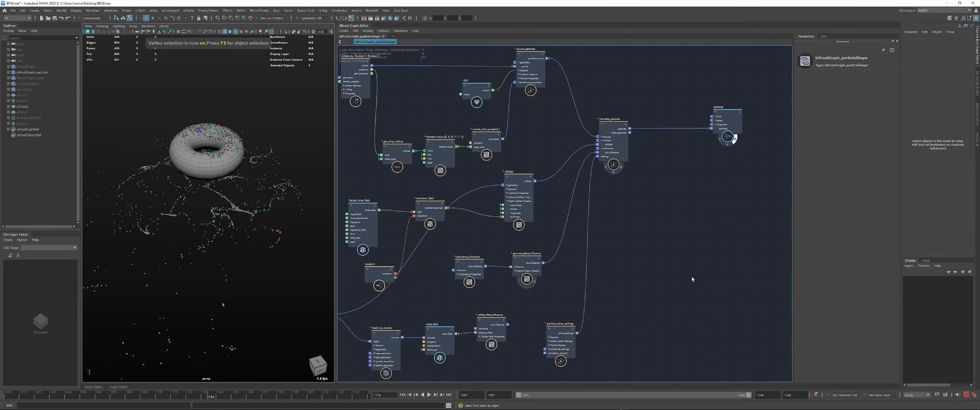
key("F8")
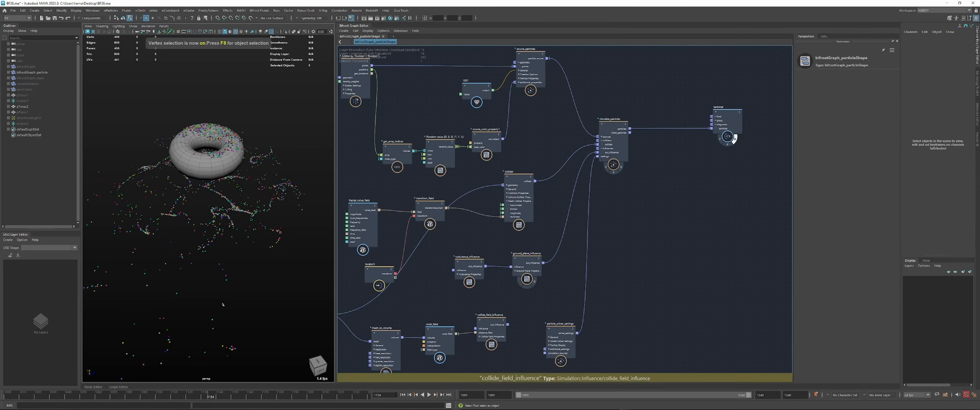
left_click(402, 395)
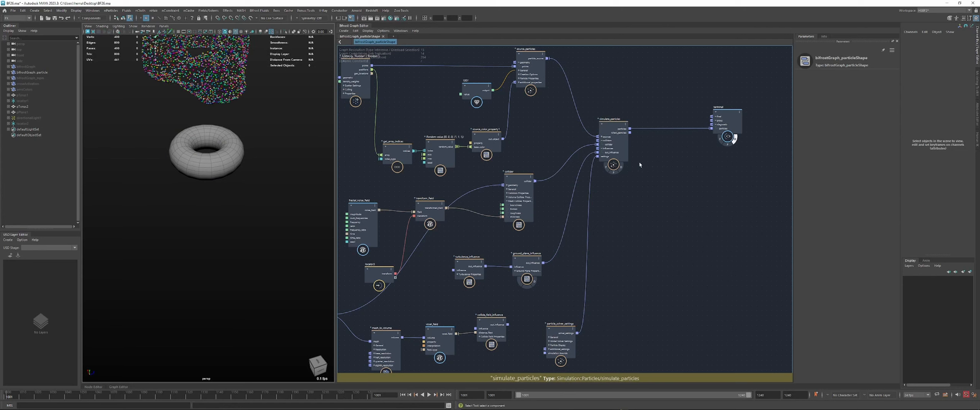
Add a particle_collision_scope node between simulate_particles and the output node, and connect simulate_particles' particles output to its particles input
left_click(731, 132)
left_click_drag(731, 133, 764, 131)
left_click(688, 162)
key("Tab")
type("part")
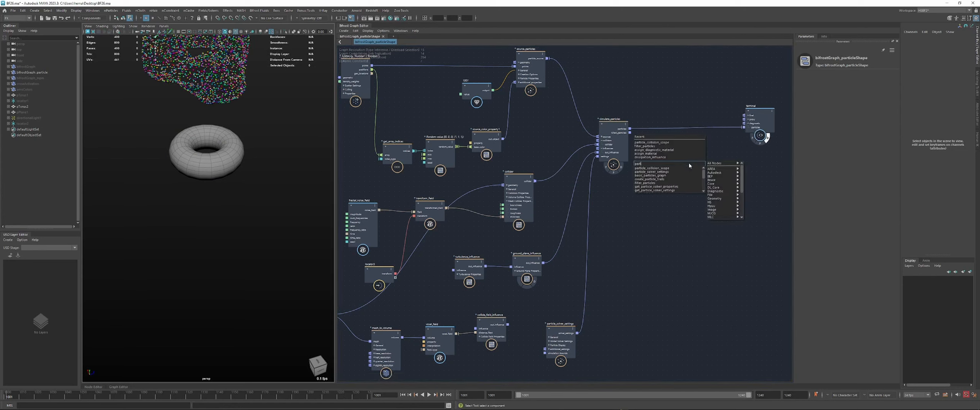
key("Down")
key("Return")
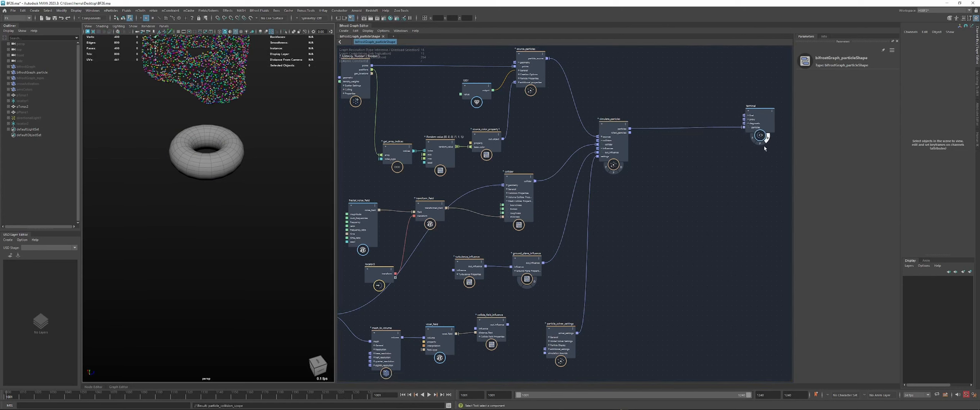
middle_click_drag(740, 165, 693, 170)
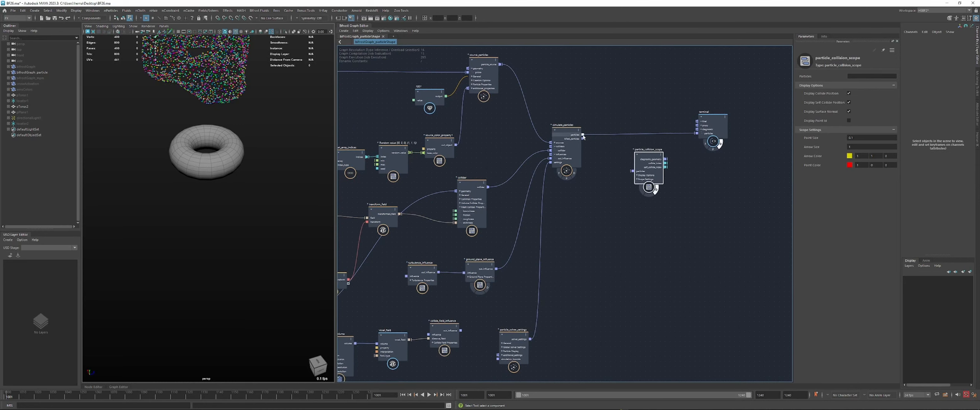
left_click_drag(583, 136, 655, 177)
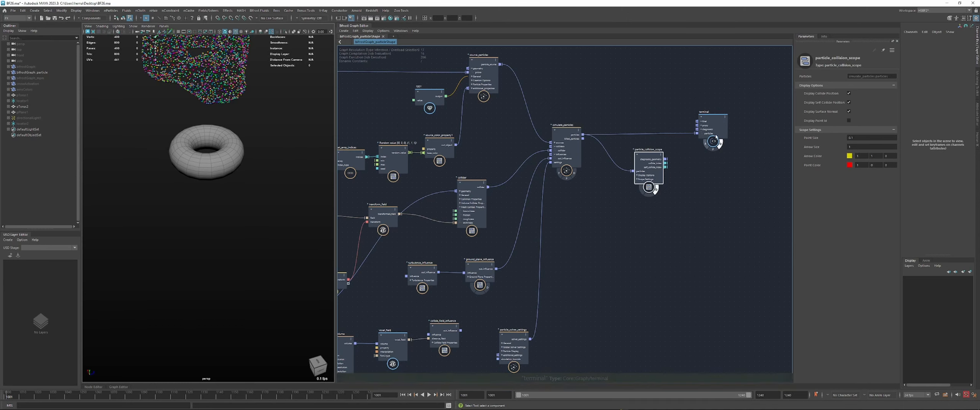
Space out the terminal and particle_collision_scope nodes beside simulate_particles, bringing the particle cloud and torus into view
left_click_drag(704, 142, 691, 113)
left_click_drag(648, 162, 655, 151)
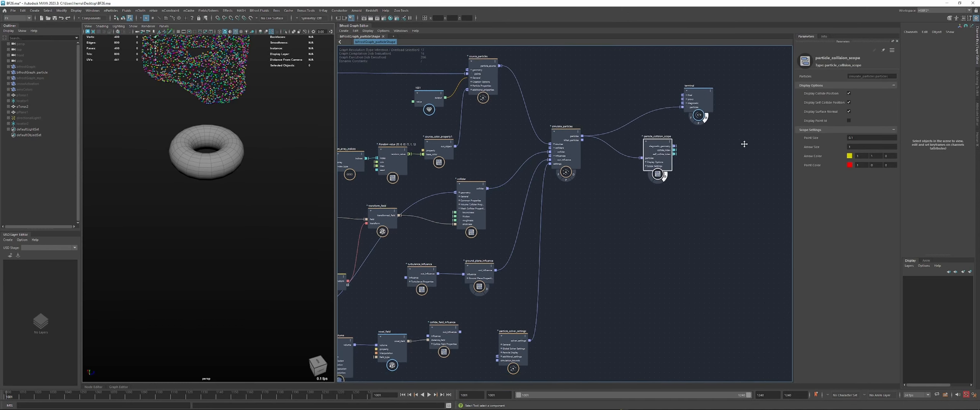
left_click_drag(240, 157, 232, 172, "alt")
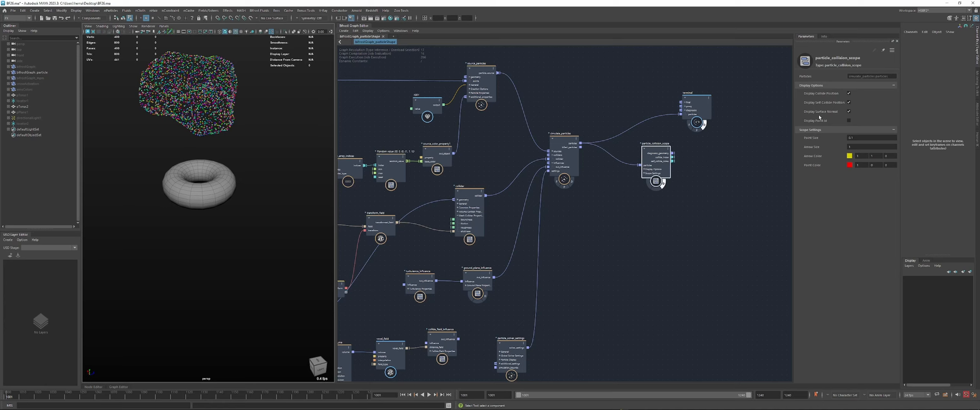
left_click_drag(208, 175, 238, 167, "alt")
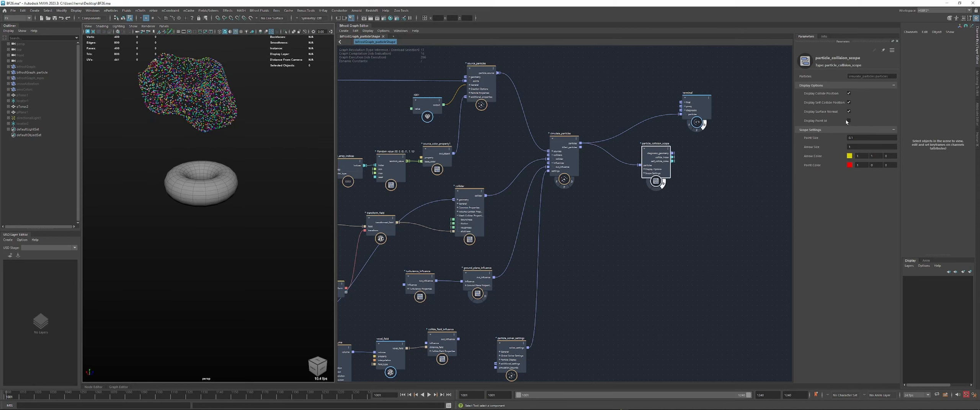
Connect collide_field_influence's out_influence to simulate_particles' influences in place of the collider connection, and shift the collider node aside
middle_click_drag(492, 202, 513, 196)
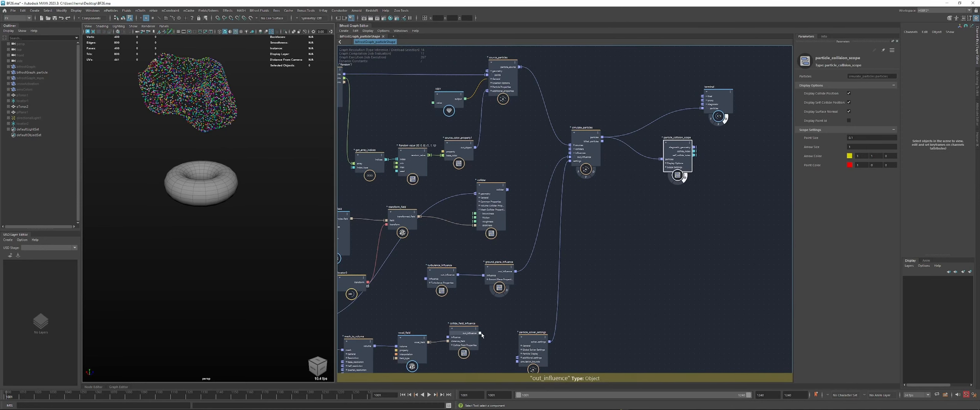
left_click_drag(480, 333, 569, 155)
left_click_drag(493, 201, 475, 199)
left_click(592, 202)
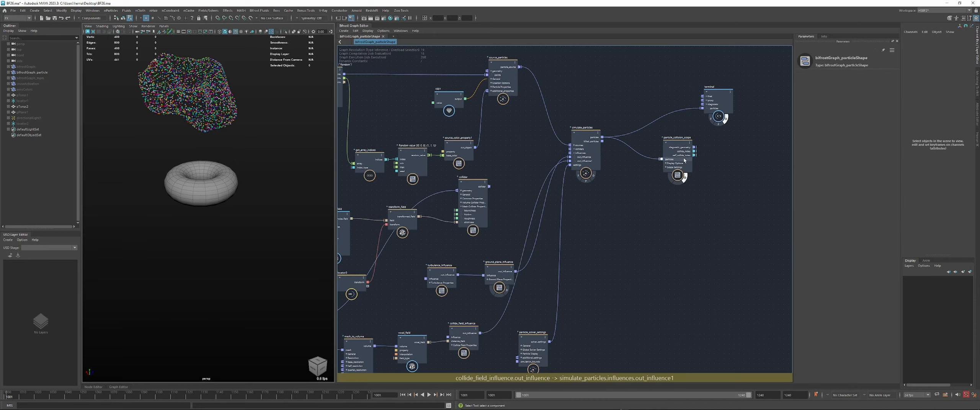
Enable the storing of collider collisions in particle_solver_settings and turn on the point ID display in particle_collision_scope
left_click(684, 159)
left_click(608, 203)
left_click_drag(682, 156, 671, 160)
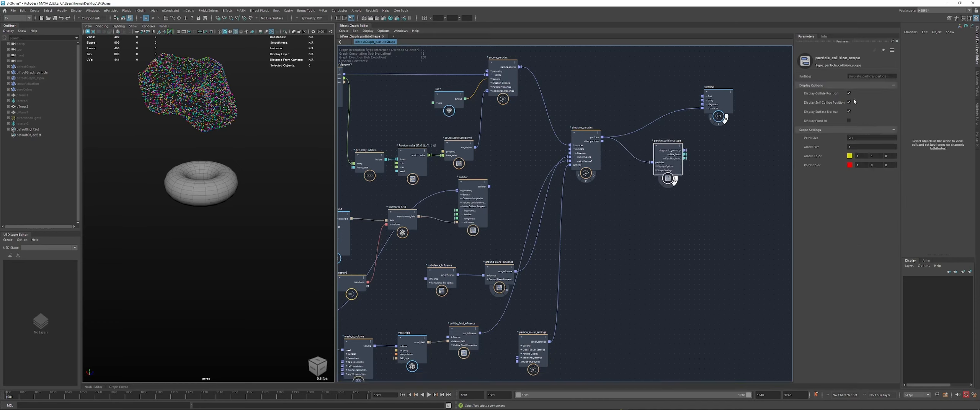
left_click(848, 121)
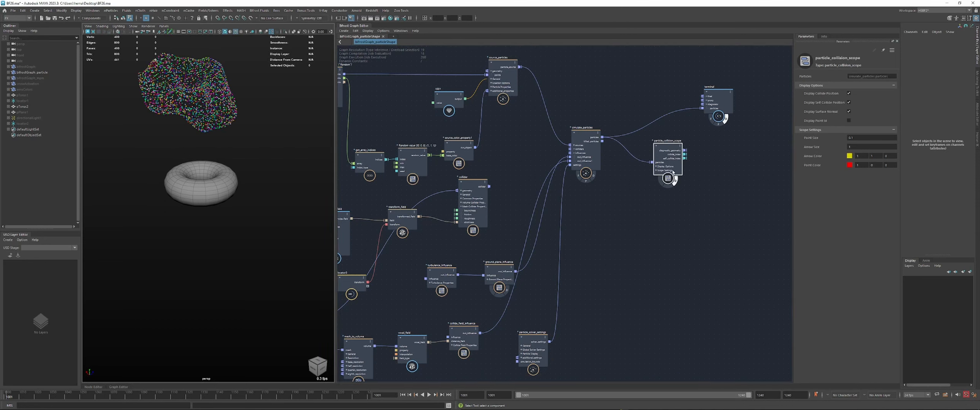
middle_click_drag(583, 285, 571, 267)
left_click(522, 333)
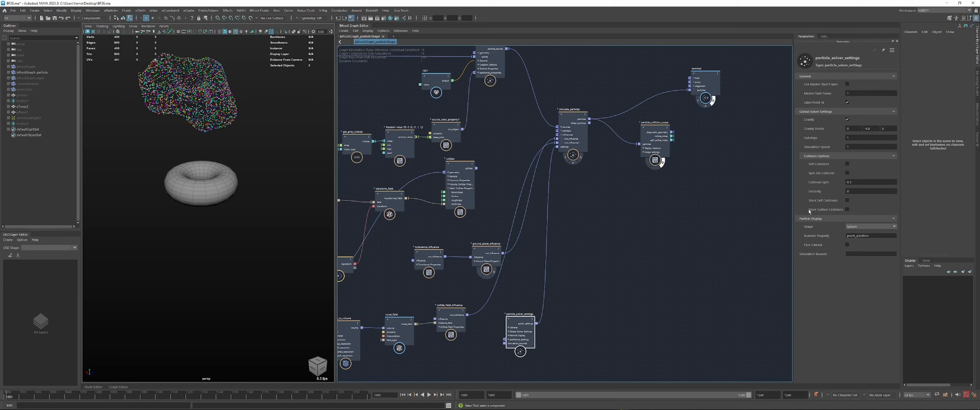
left_click(846, 210)
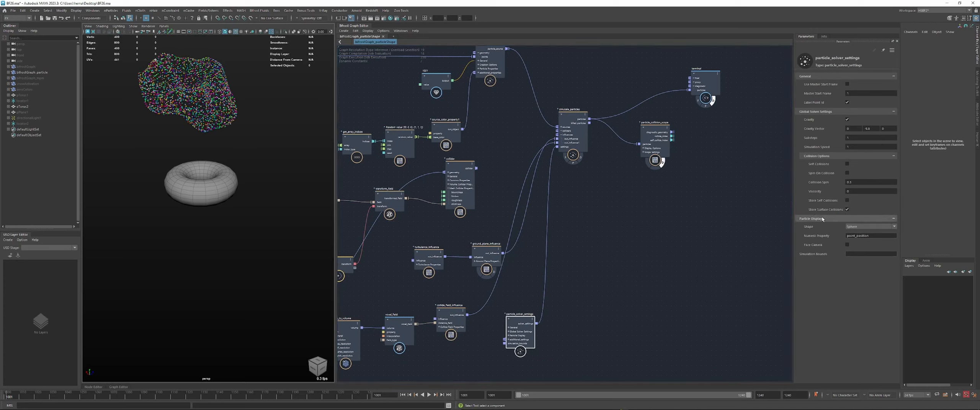
left_click(658, 138)
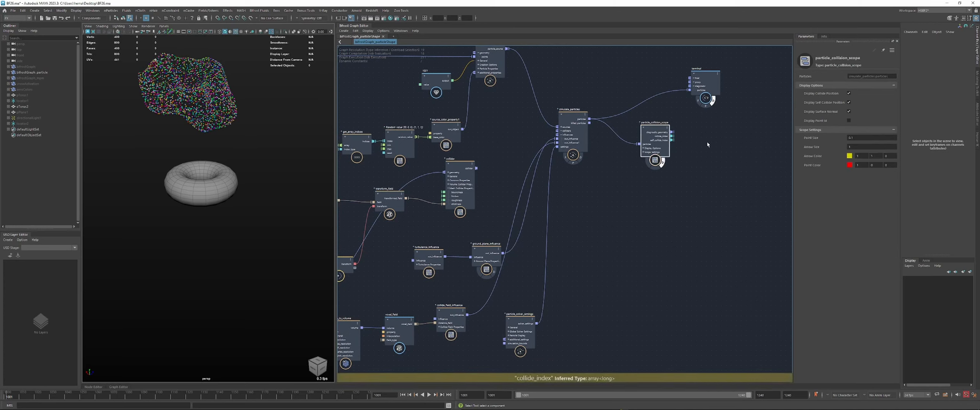
left_click(849, 121)
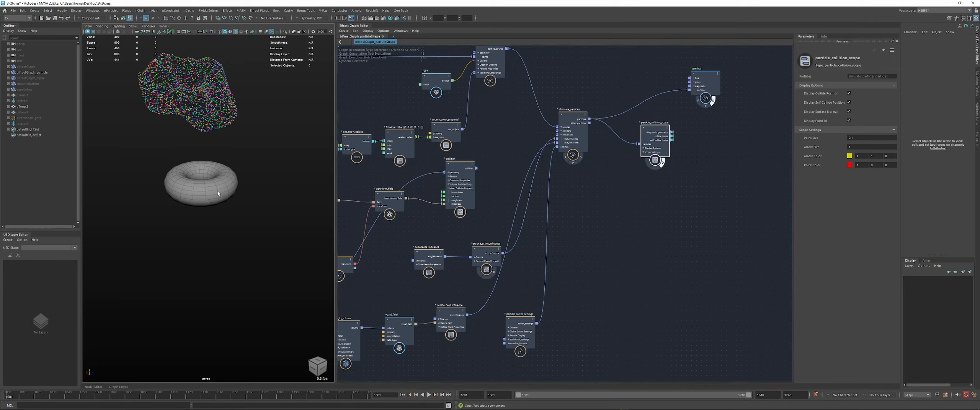
Play the simulation and examine whether collision markers appear around the torus
key("alt+v")
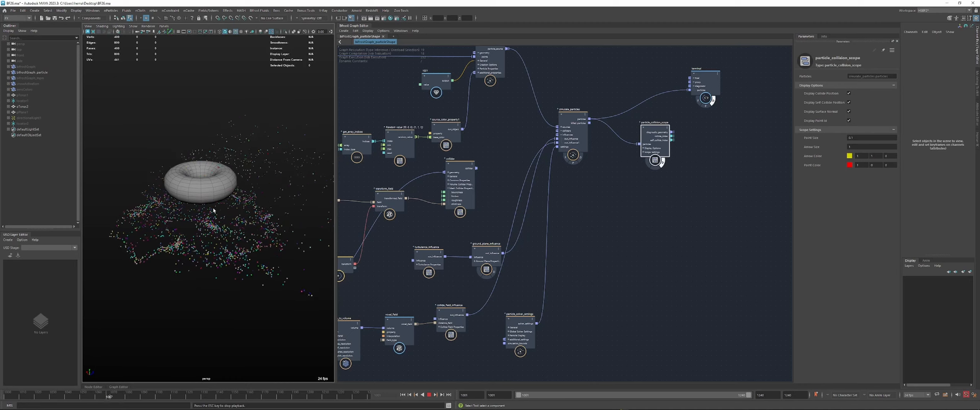
left_click_drag(216, 212, 227, 245, "alt")
key("alt+v")
Reposition the particle_solver_settings and collide_field_influence nodes, and check their parameters and those of ground_plane_influence
left_click_drag(525, 324, 534, 329)
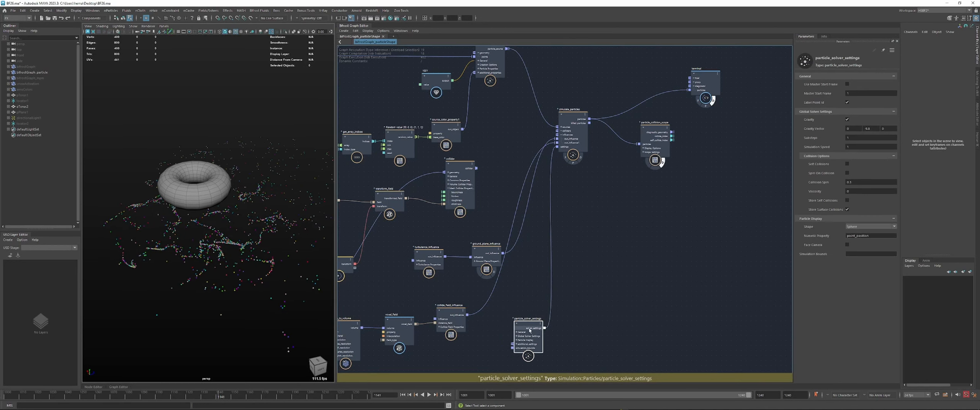
left_click_drag(450, 320, 486, 319)
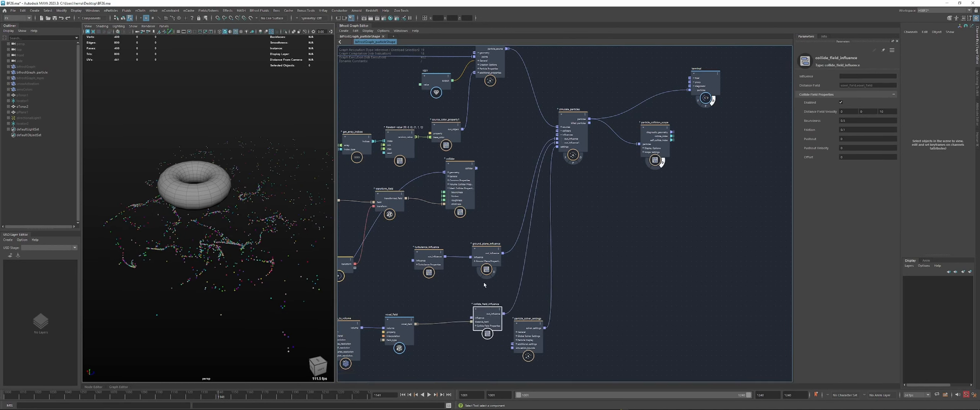
left_click(486, 254)
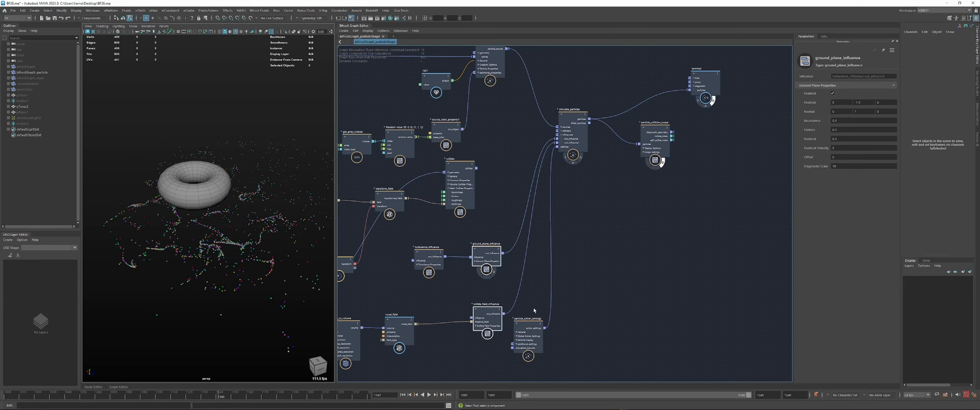
left_click(530, 324)
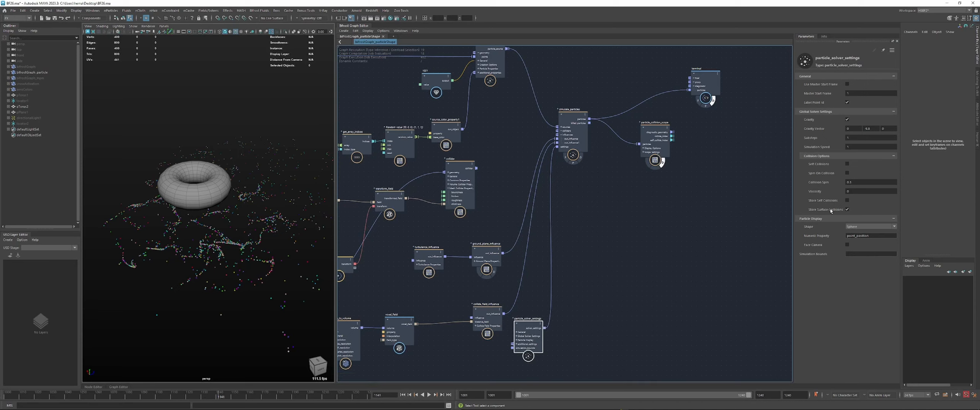
Reconnect the collider node to simulate_particles, return to the start frame, and disconnect collide_field_influence from simulate_particles
left_click_drag(474, 181, 559, 132)
left_click(404, 395)
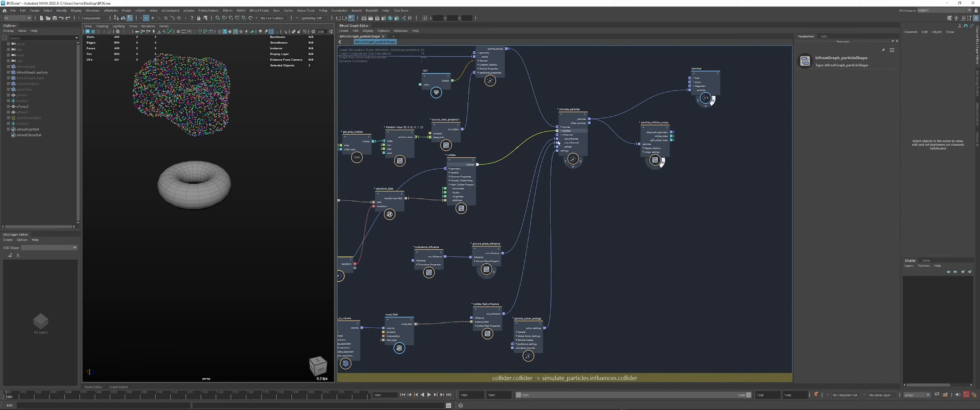
left_click_drag(525, 296, 478, 164)
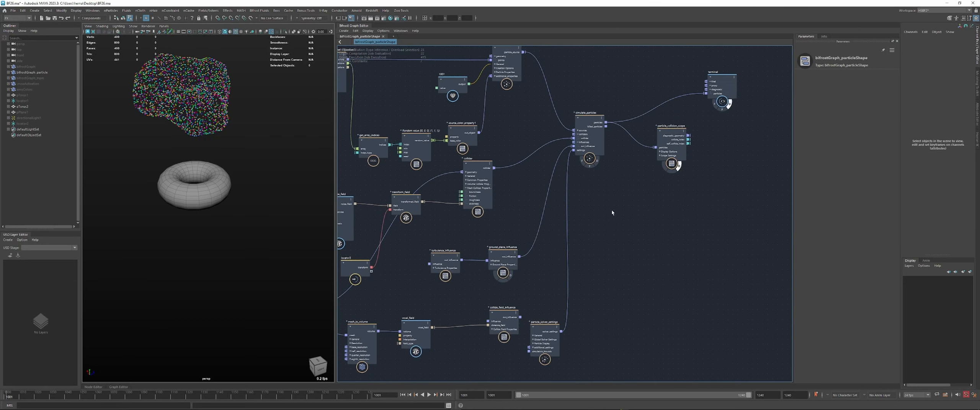
middle_click_drag(612, 213, 562, 238)
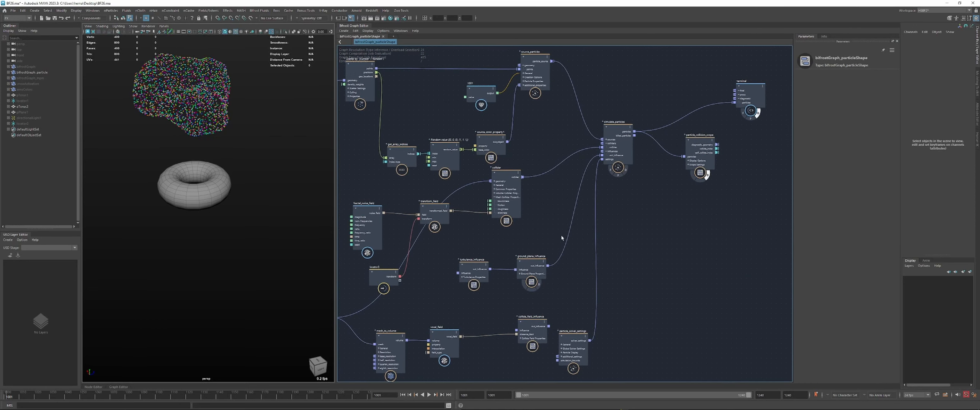
Play the simulation until particles strike the torus, and examine the collision points and normals up close
key("alt+v")
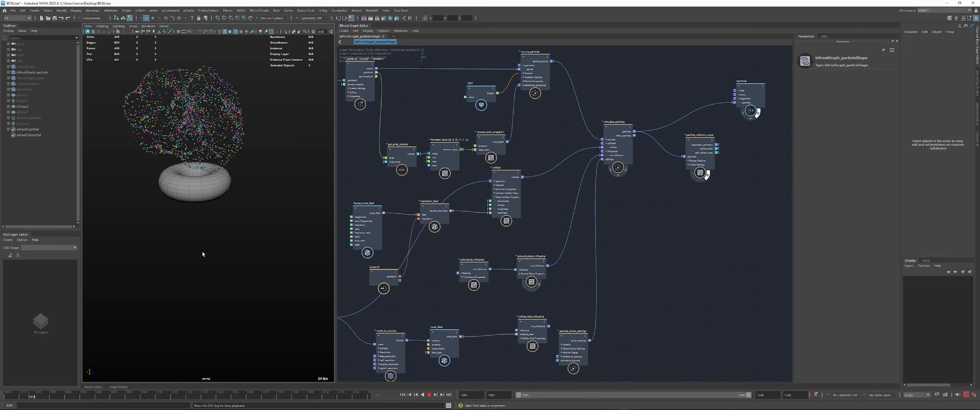
key("alt+v")
mouse_move(216, 169)
left_mouse_down("alt")
mouse_move(214, 222)
mouse_move(220, 178)
mouse_move(211, 164)
left_mouse_up("alt")
right_click_drag(210, 165, 270, 170, "alt")
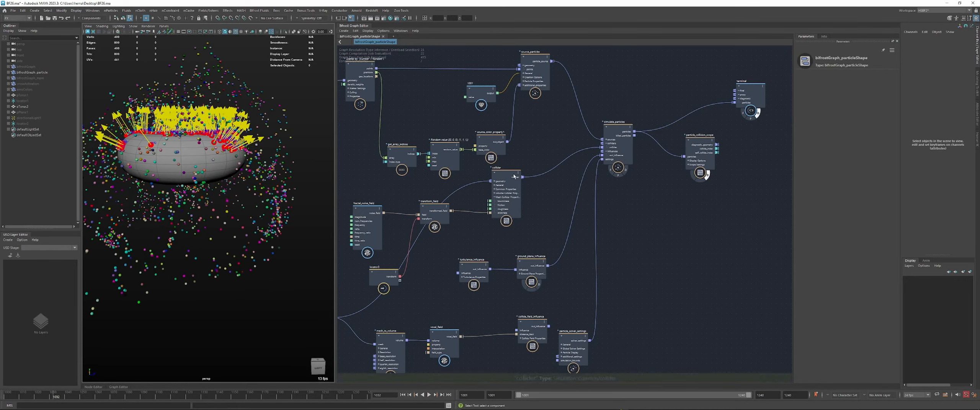
Review the settings of the particle_collision_scope and particle_solver_settings nodes
left_click(703, 149)
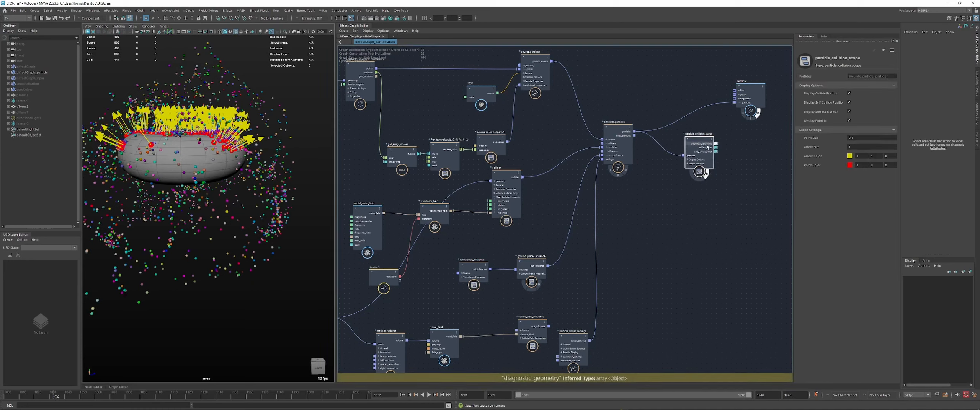
left_click_drag(706, 154, 702, 154)
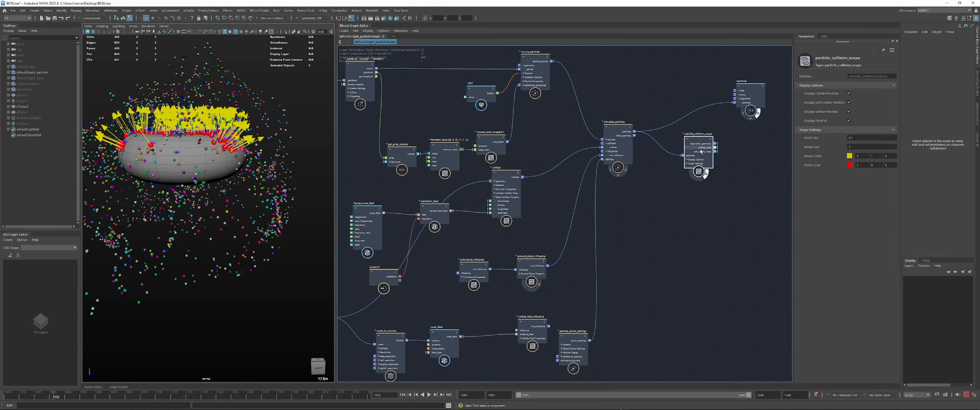
left_click_drag(578, 341, 581, 341)
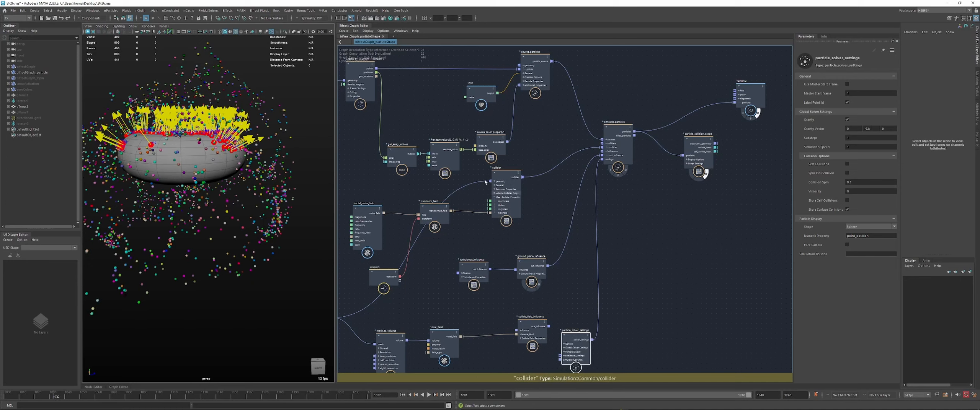
Collapse the expanded property groups on the collider node and nudge the node into place
left_click(494, 190)
left_click(494, 197)
left_click_drag(501, 194, 505, 198)
left_click(474, 226)
Reduce the Point Size of particle_collision_scope while viewing the torus's collision points up close
left_click_drag(230, 168, 233, 190, "alt")
right_click_drag(233, 190, 308, 170, "alt")
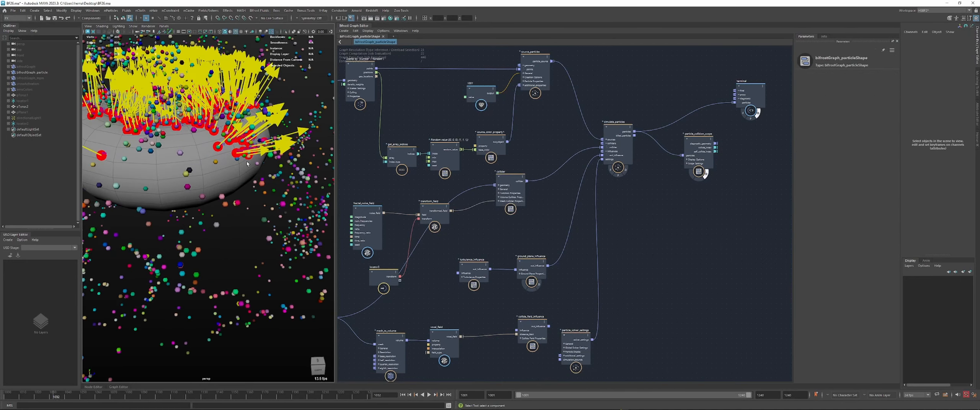
left_click(697, 155)
left_click_drag(858, 138, 848, 137)
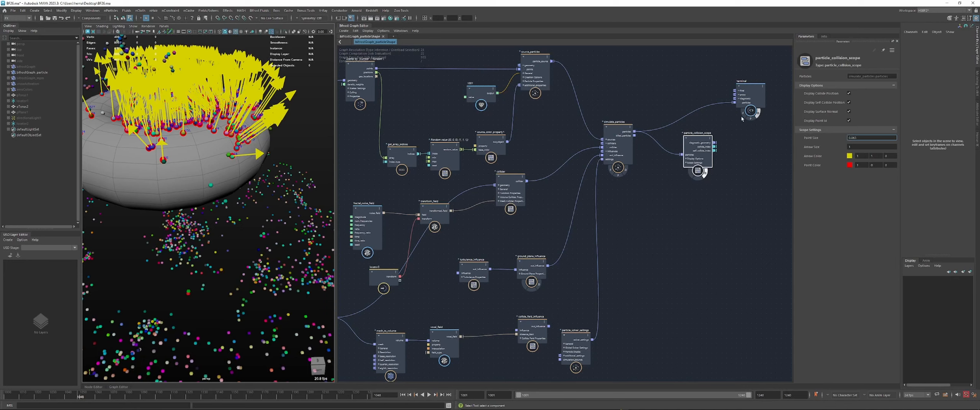
Turn off the terminal node's viewport display to hide the particles, replay the collision markers, and return to the start frame
left_click(758, 113)
scroll(230, 153, "down", 3)
left_click_drag(229, 146, 151, 157, "alt")
scroll(260, 174, "up", 3)
scroll(278, 182, "up", 3)
key("alt+v")
key("Escape")
left_click(402, 395)
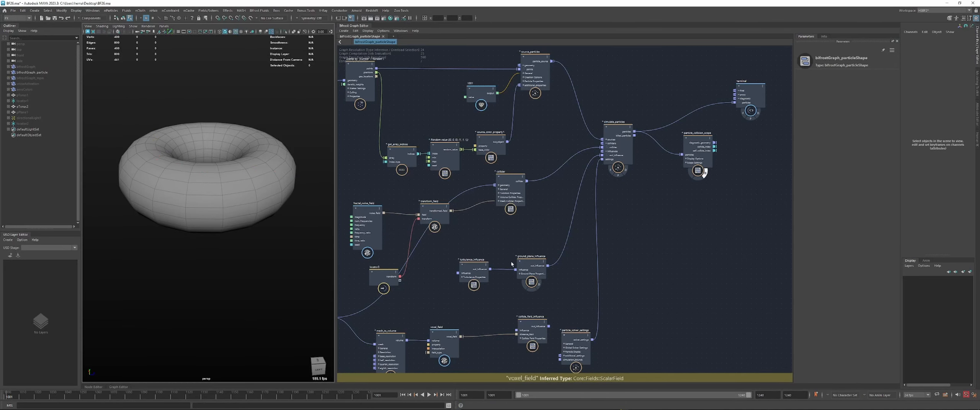
Enable self collisions and the storing of self collisions in the particle_solver_settings node
middle_click_drag(575, 337, 578, 286)
left_click(580, 289)
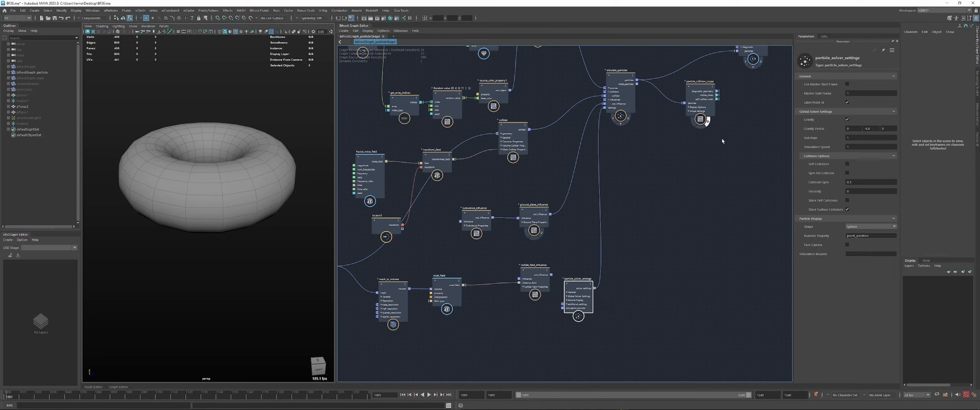
left_click(690, 106)
left_click(578, 287)
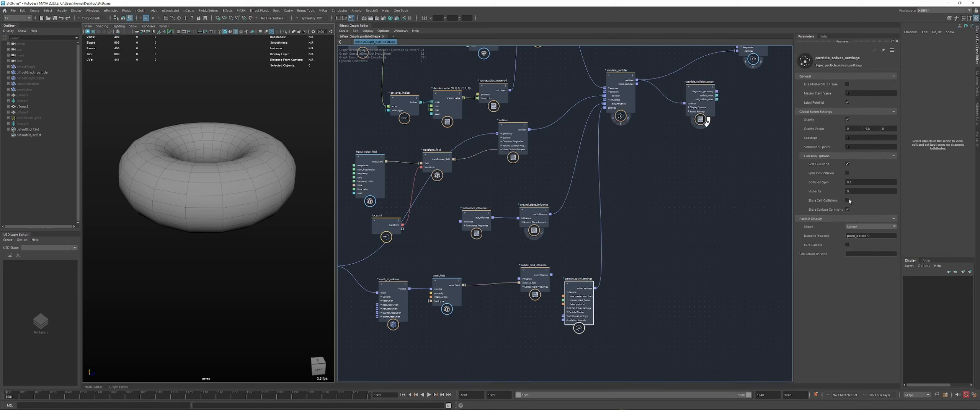
Play the simulation and examine the particle self-collision markers together with the surface collision normals around the torus
scroll(200, 205, "down", 5)
key("alt+v")
key("Escape")
left_click_drag(263, 210, 260, 104, "alt")
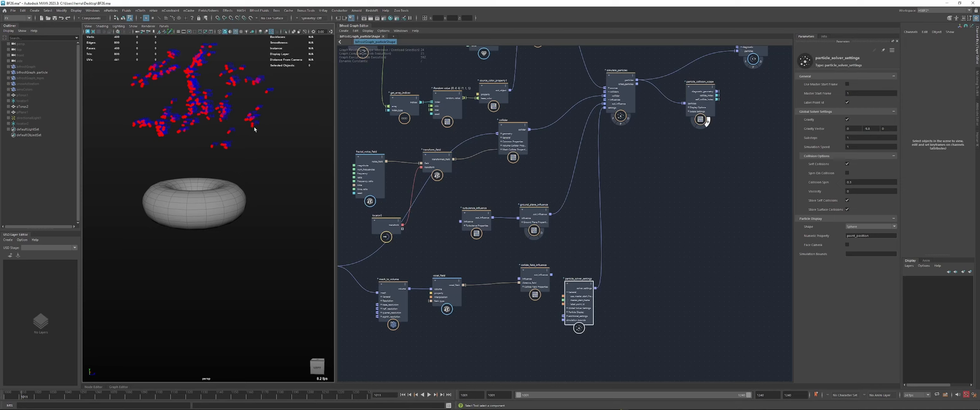
key("alt+v")
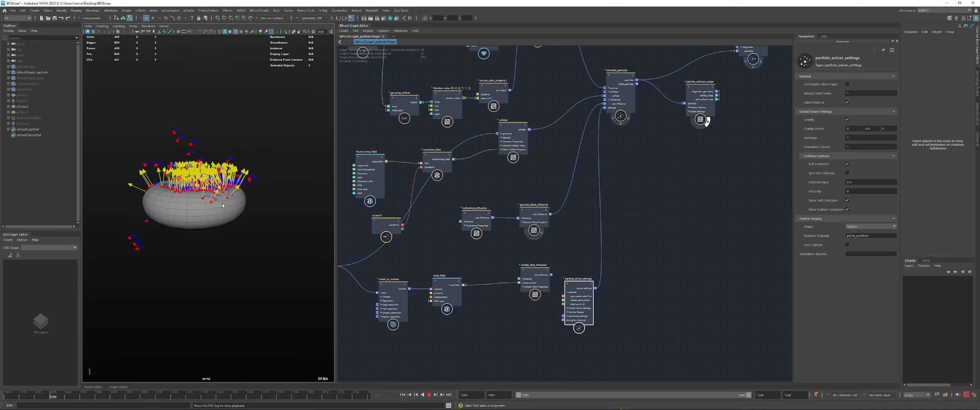
mouse_move(222, 200)
left_mouse_down("alt")
mouse_move(207, 198)
mouse_move(220, 213)
left_mouse_up("alt")
key("Escape")
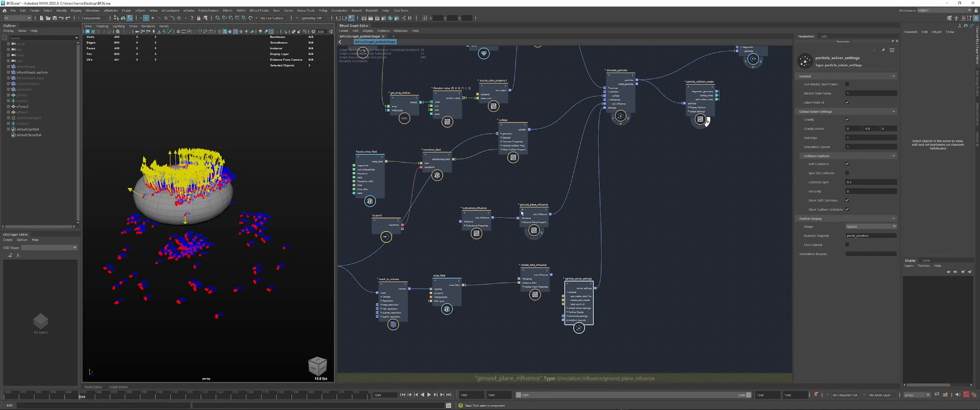
Select ground_plane_influence, continue the playback in stages, and examine the collision markers at the ground plane
left_click(533, 218)
left_click_drag(229, 245, 223, 240, "alt")
key("alt+v")
key("Escape")
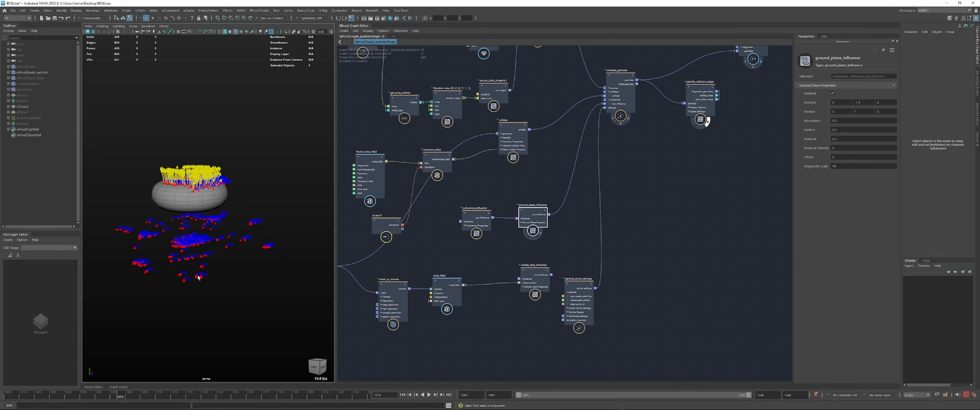
key("alt+v")
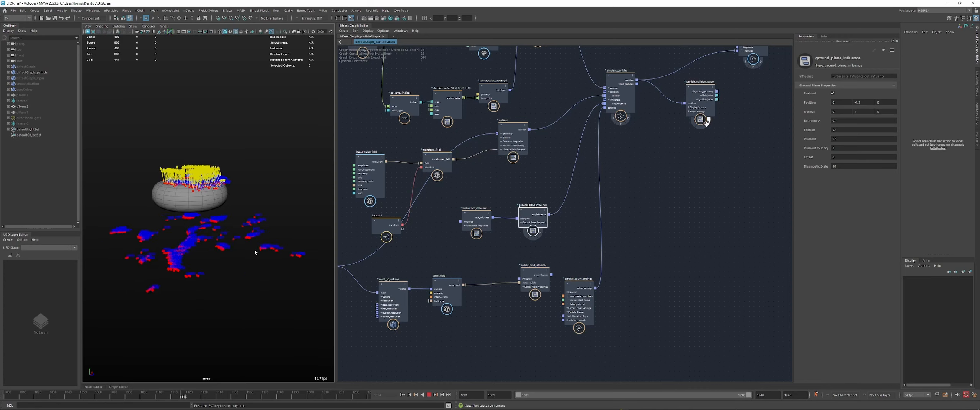
key("Escape")
scroll(192, 205, "up", 3)
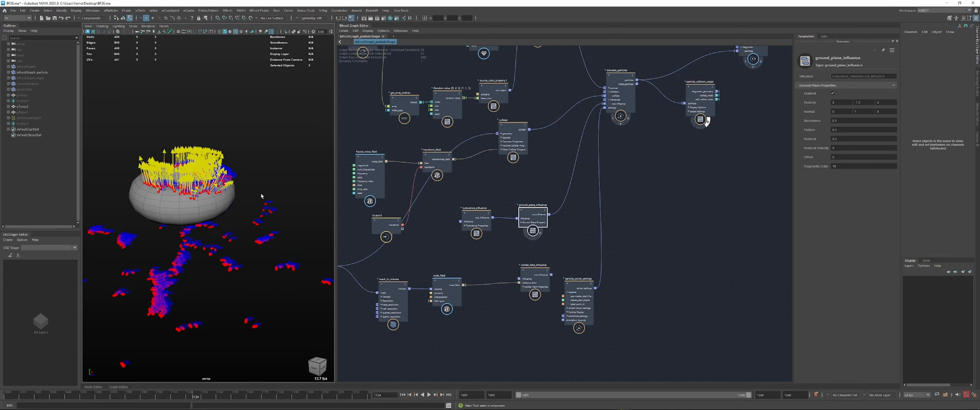
Play the simulation onward, examine the collision markers on the torus and ground plane from another angle, and return to the start frame
key("alt+v")
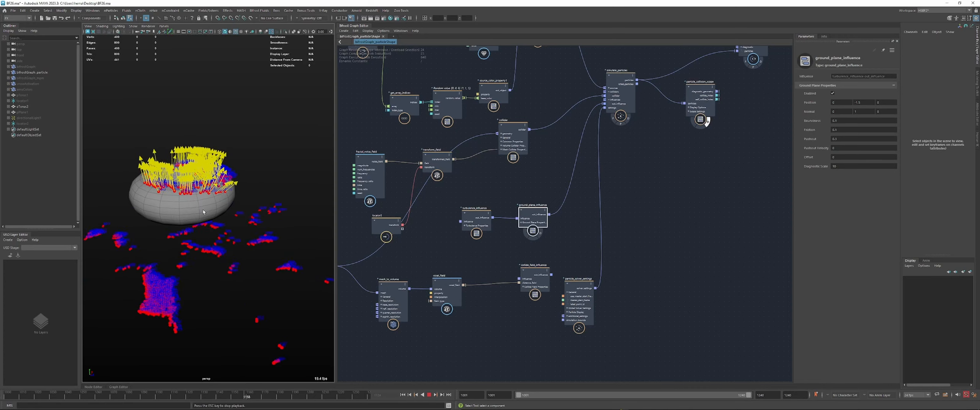
left_click_drag(192, 205, 247, 194, "alt")
key("Escape")
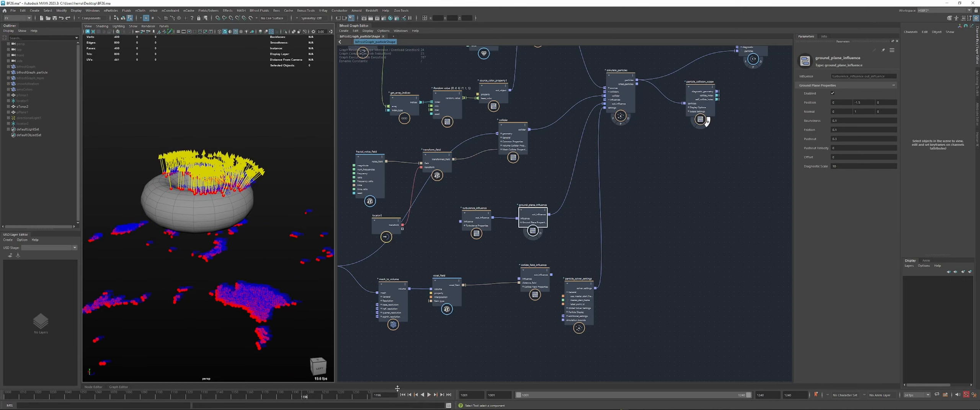
left_click(402, 395)
Examine the collide_index and self_collide_index outputs of the particle_collision_scope node
left_click(700, 101)
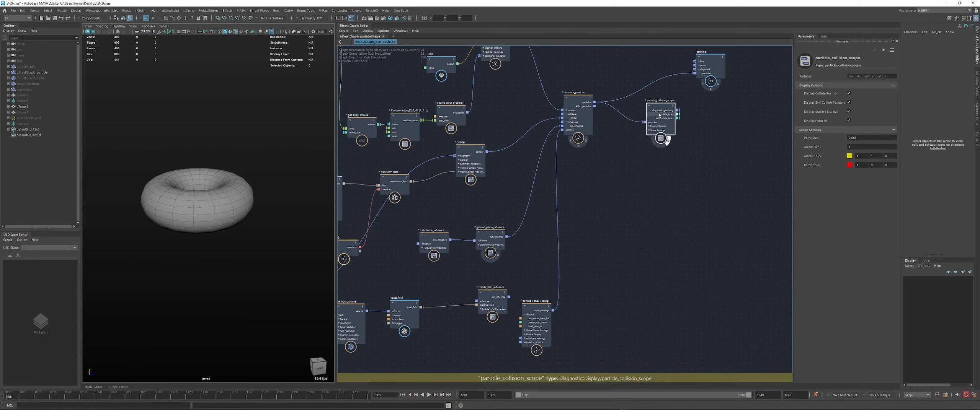
scroll(712, 111, "up", 3)
left_click_drag(649, 123, 698, 128)
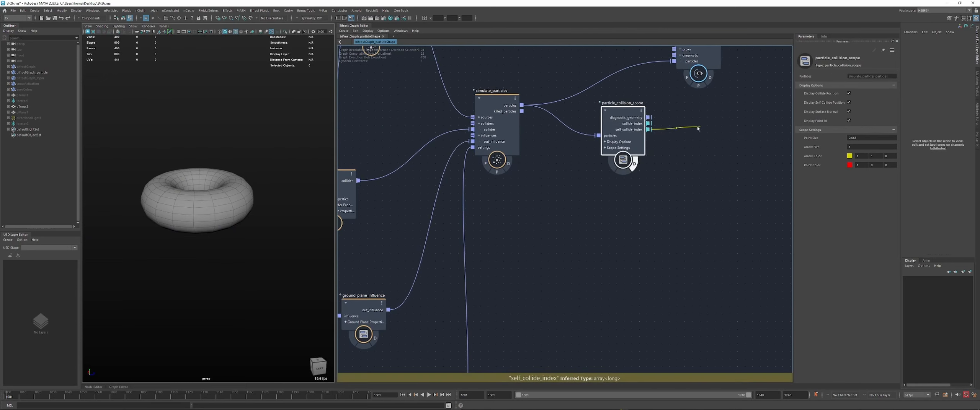
left_click(663, 133)
left_click_drag(615, 136, 625, 130)
left_click(603, 219)
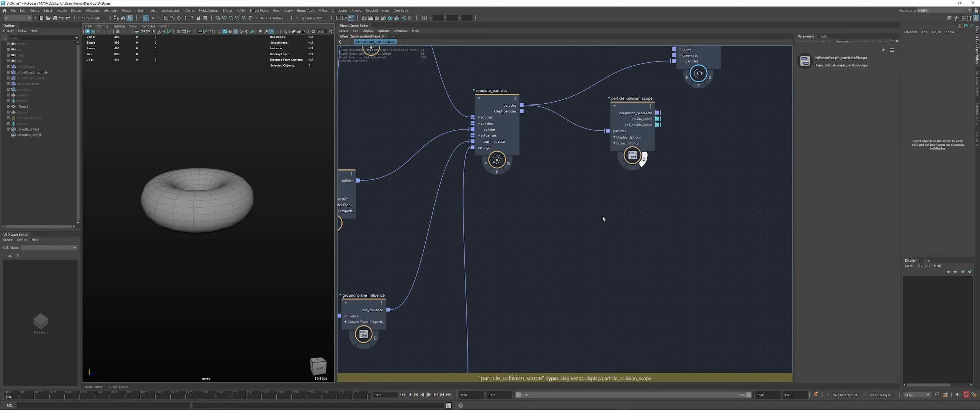
Add a filter_particles node below particle_collision_scope and feed it the particles output of simulate_particles
middle_click_drag(602, 219, 579, 210)
key("Tab")
type("filter")
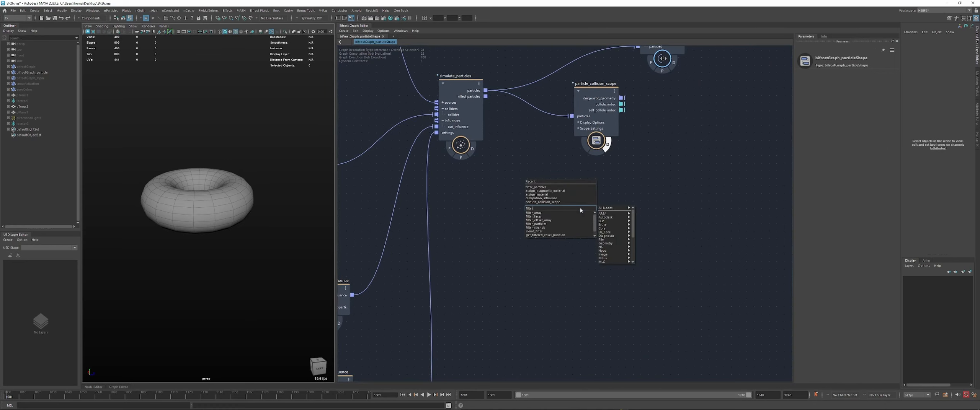
key("Down")
key("Down")
key("Down")
key("Down")
key("Return")
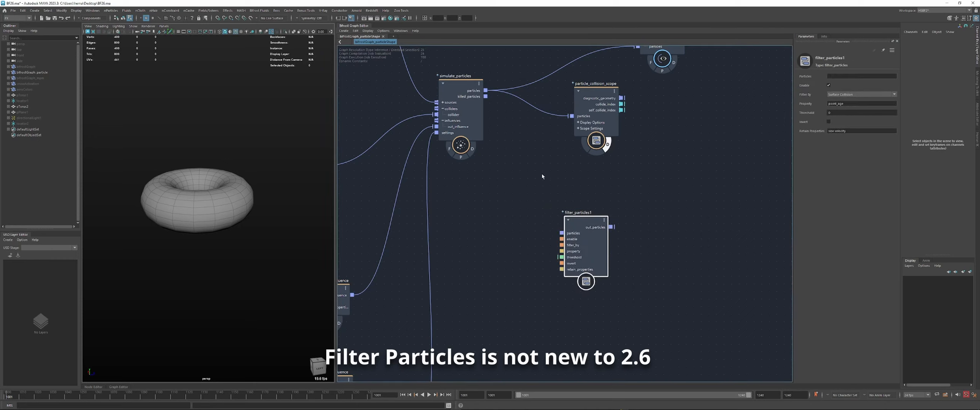
left_click_drag(590, 226, 597, 209)
left_click_drag(485, 90, 570, 217)
Turn off the collision scope's diagnostic display, connect the filter's out_particles to the terminal's diagnostic particles, and turn on the terminal's diagnostic display
middle_click_drag(667, 101, 654, 144)
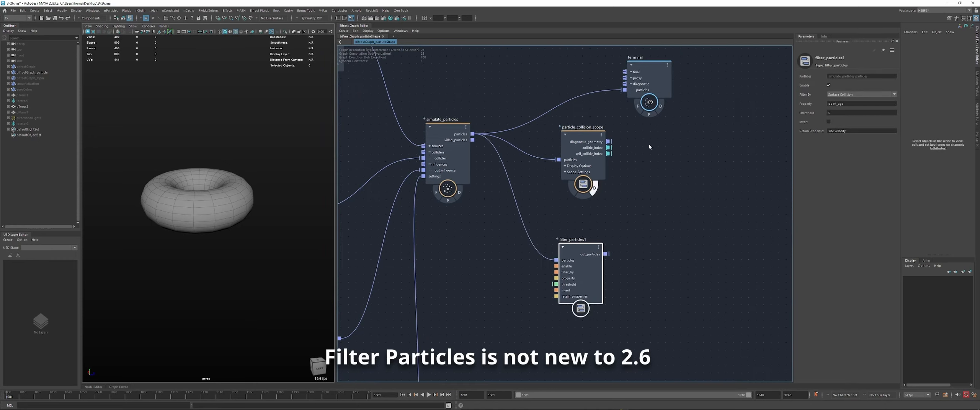
left_click(592, 186)
left_click_drag(645, 87, 674, 89)
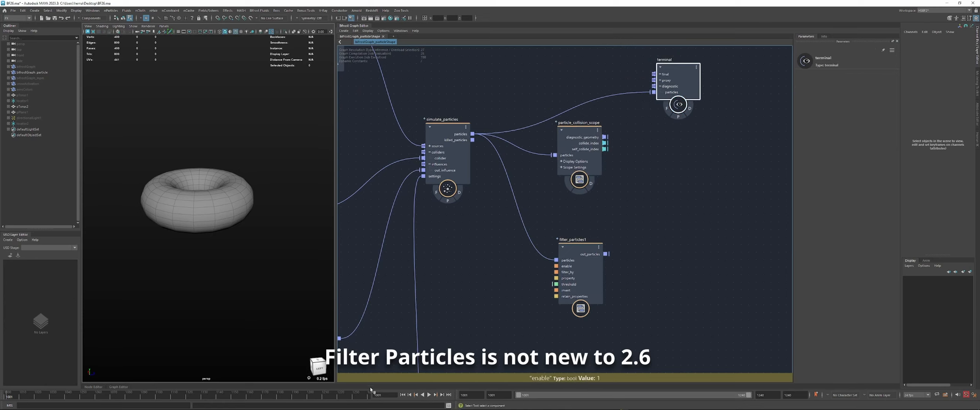
left_click_drag(574, 253, 653, 92)
left_click(692, 108)
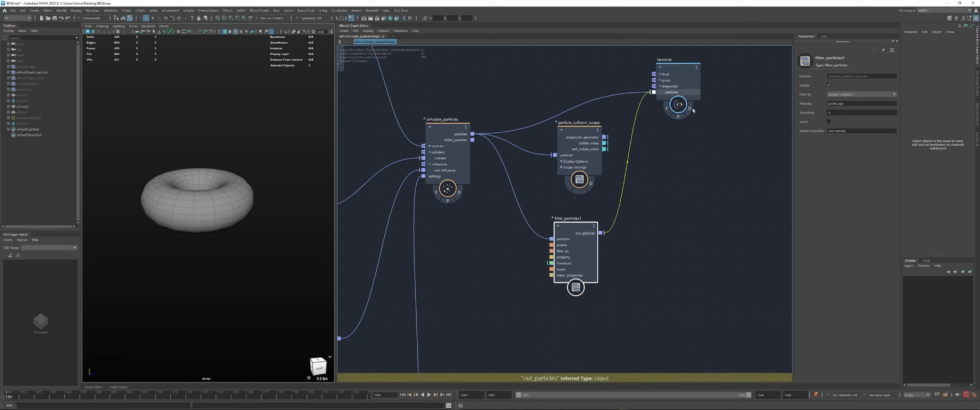
Play the simulation in stages, examine the particles filtered by surface collision on the torus, and return to the start frame
key("alt+v")
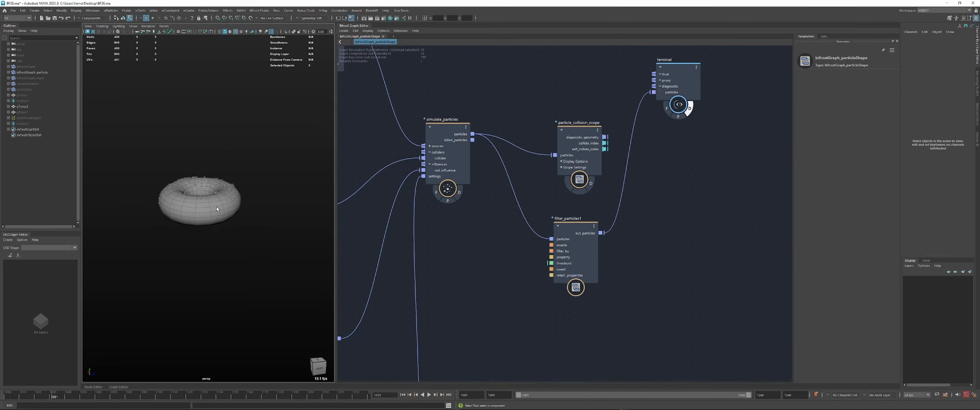
key("Escape")
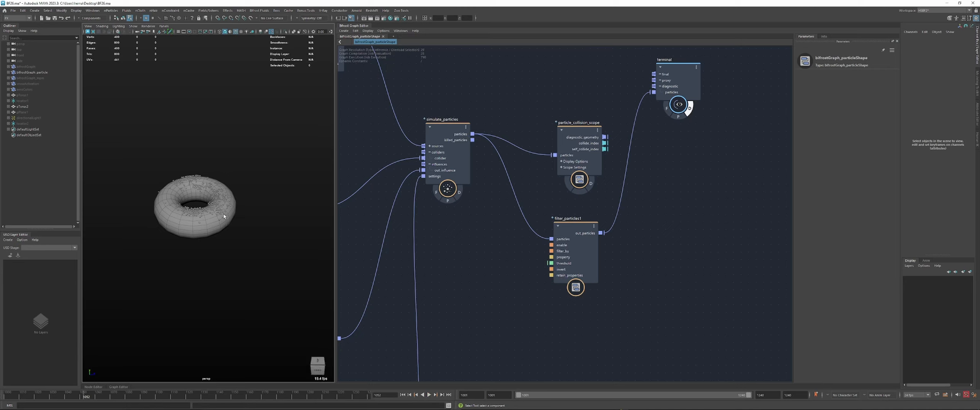
key("alt+v")
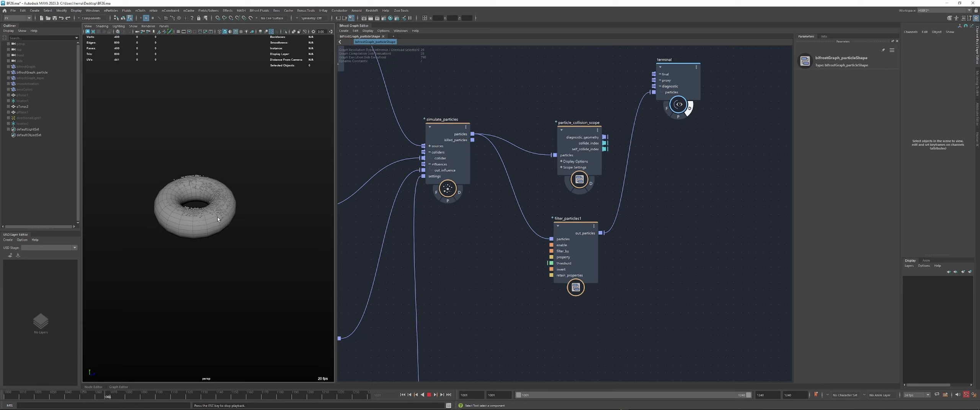
key("Escape")
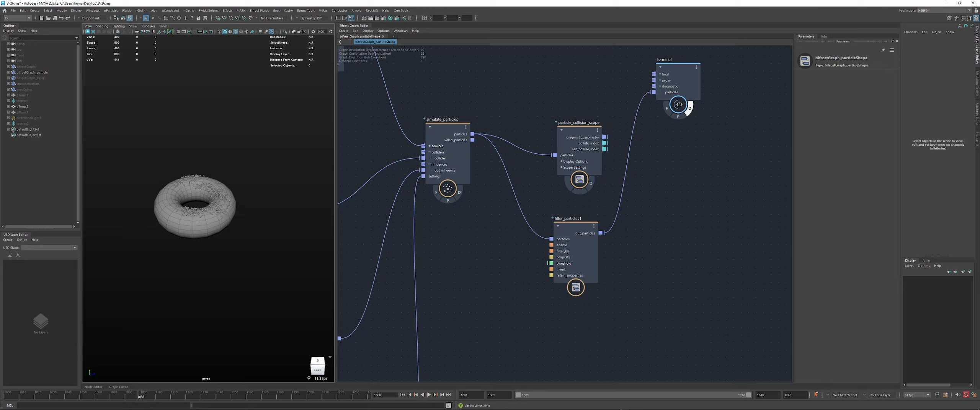
left_click(402, 395)
Set filter_particles1 to filter by Self Collision, play the simulation to check the filtered particles, and return to the start frame
left_click(574, 245)
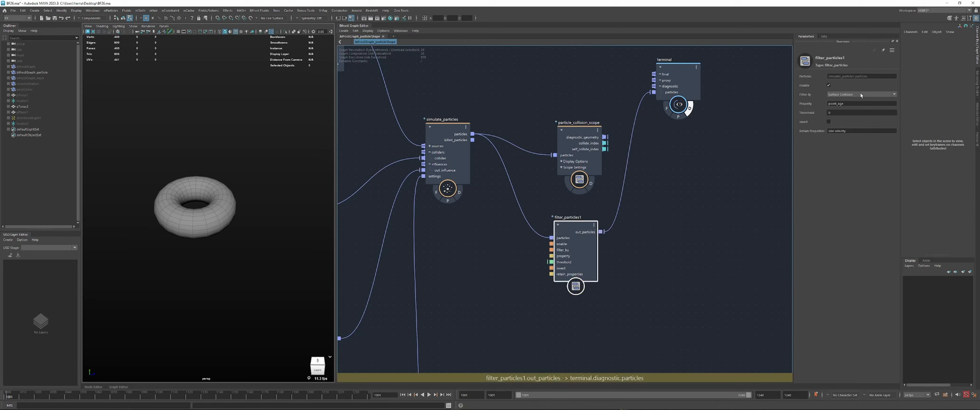
left_click(846, 95)
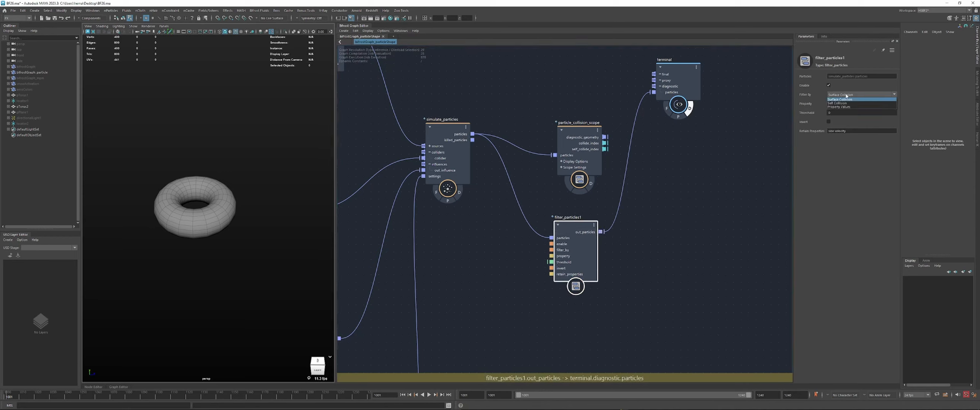
left_click(838, 103)
key("alt+v")
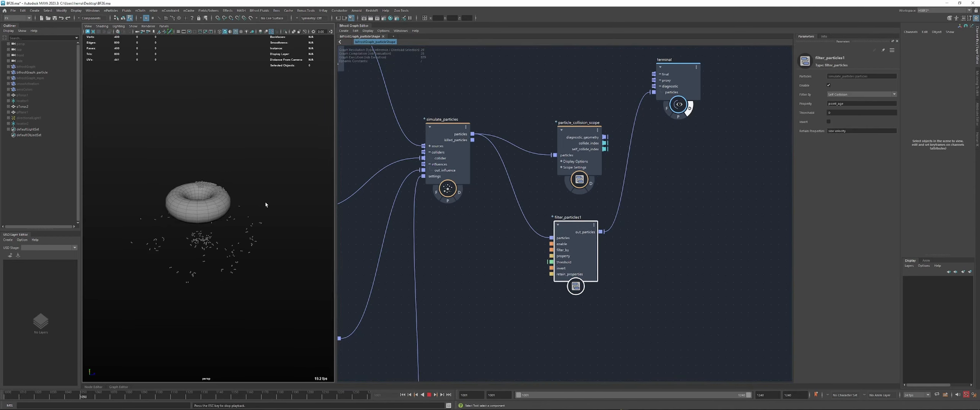
key("alt+v")
left_click(403, 395)
Filter filter_particles1 by property values, using point_age with a threshold of 1, and play the simulation to check the filtered particles
left_click(861, 94)
left_click(843, 103)
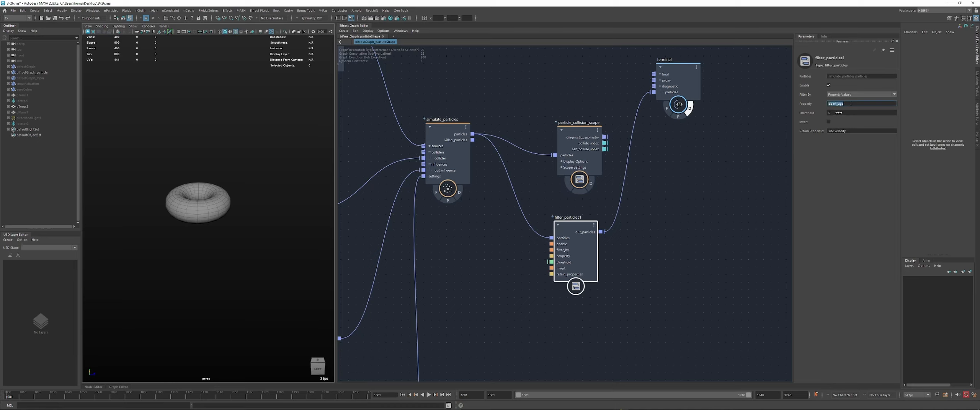
left_click(846, 113)
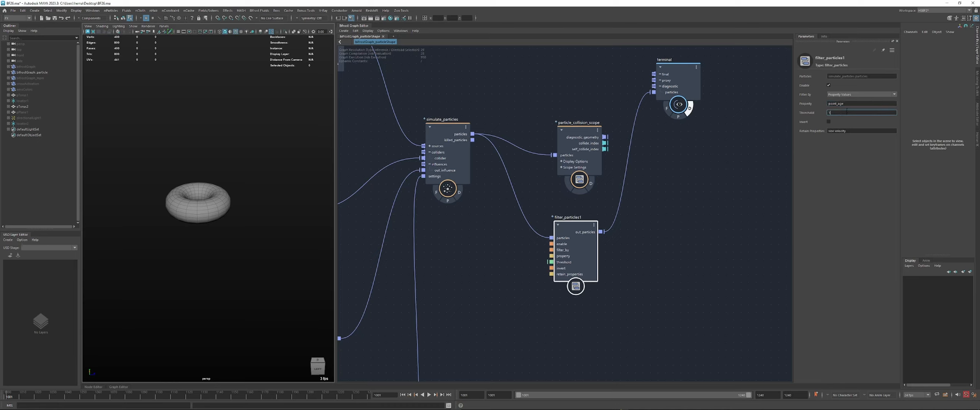
type("1")
key("Return")
key("alt+v")
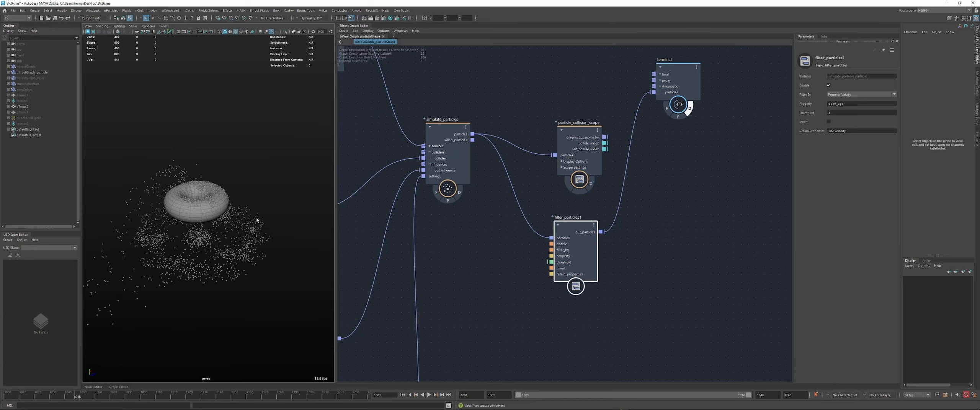
key("Escape")
Replay the simulation from the start frame, examine the particles filtered by point_age, and return to the start frame
middle_click_drag(380, 159, 510, 247, "alt")
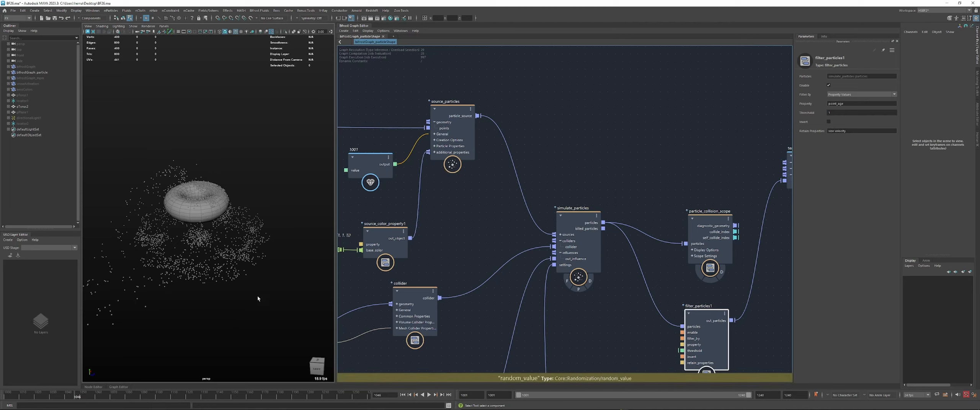
left_click(402, 395)
key("alt+v")
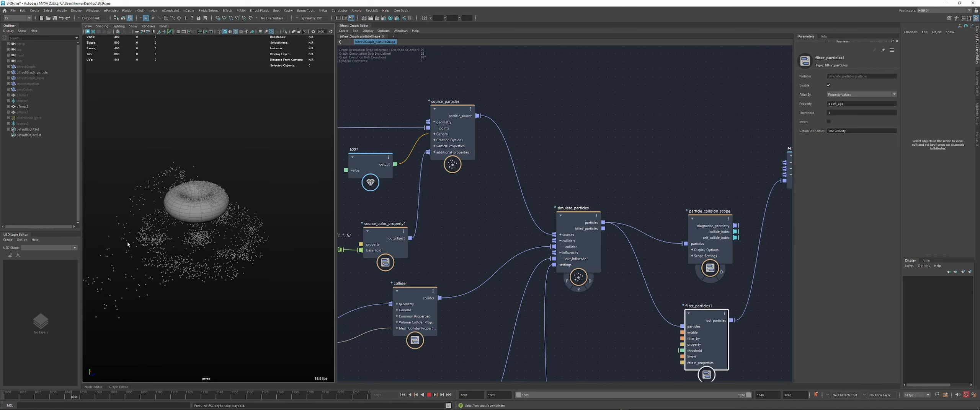
key("Escape")
middle_click_drag(664, 202, 534, 151, "alt")
left_click_drag(580, 268, 584, 264)
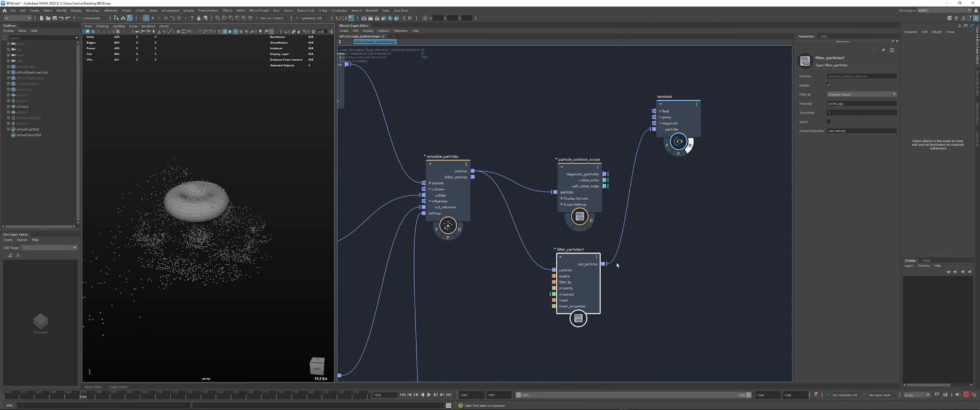
left_click(402, 395)
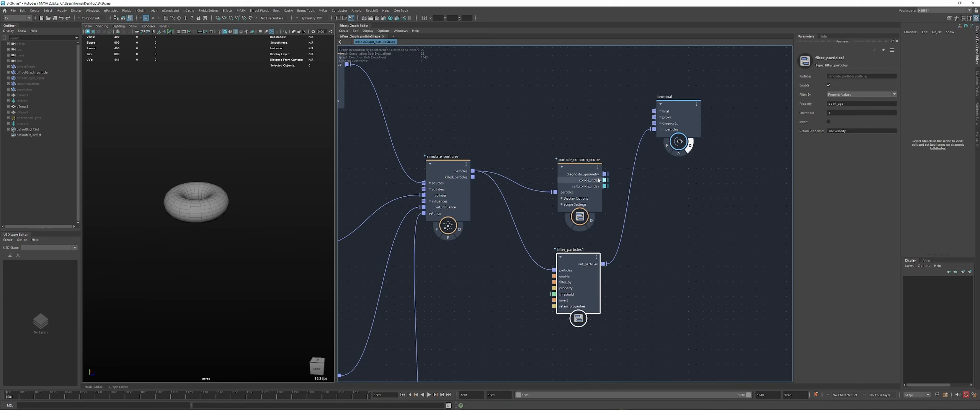
Move particle_collision_scope and filter_particles1 higher in the graph, and set the filter to Surface Collision with a threshold of 0
left_click_drag(582, 180, 578, 108)
left_click_drag(574, 276, 574, 211)
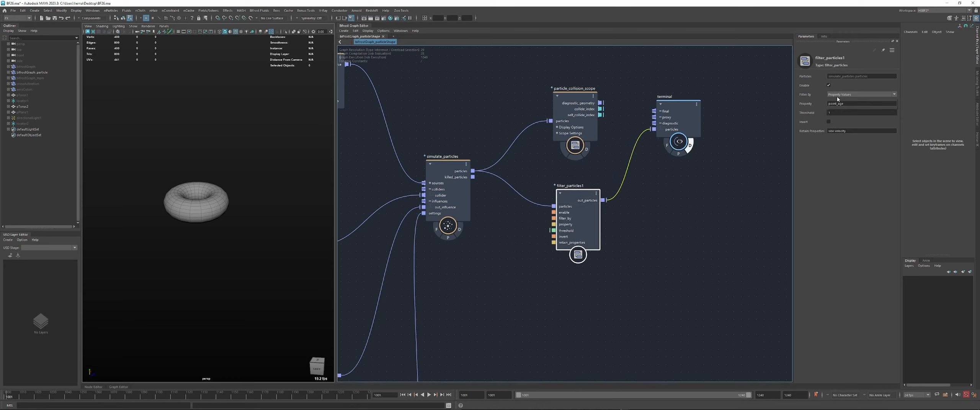
left_click(862, 94)
left_click(854, 109)
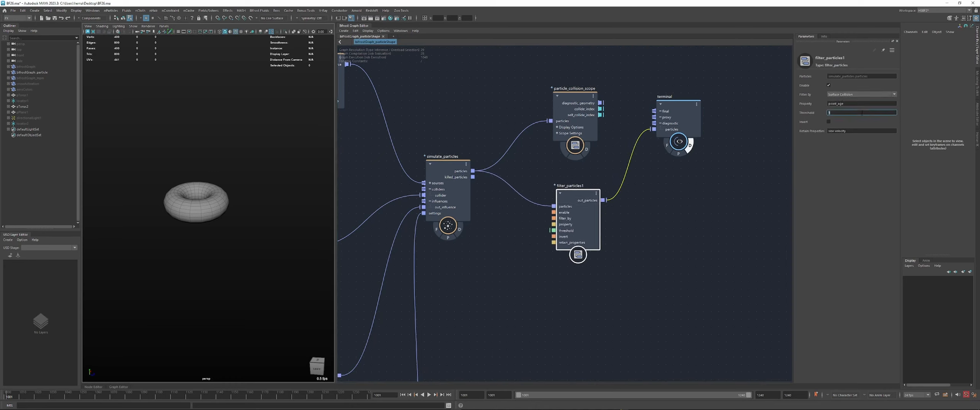
Place the backdrop containing filter_particles beside the main network and connect the particles output of simulate_particles to that filter node
scroll(652, 192, "down", 4)
middle_click_drag(696, 193, 491, 152, "alt")
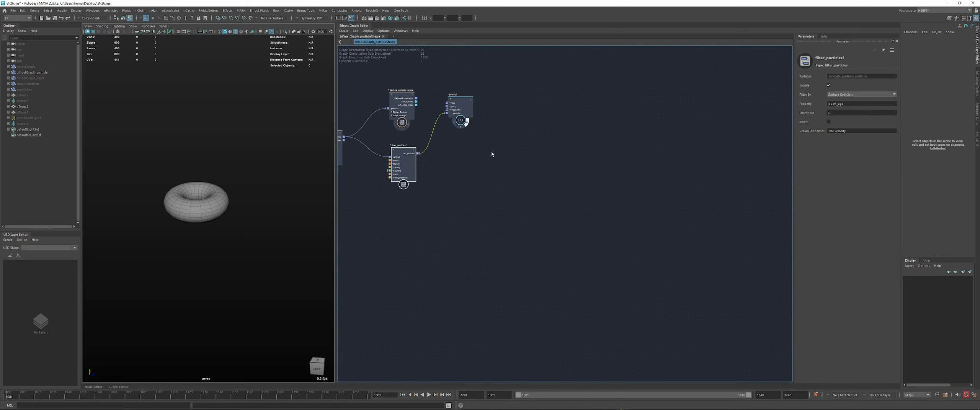
scroll(585, 193, "down", 7)
middle_click_drag(702, 203, 466, 206, "alt")
left_click_drag(519, 148, 734, 264)
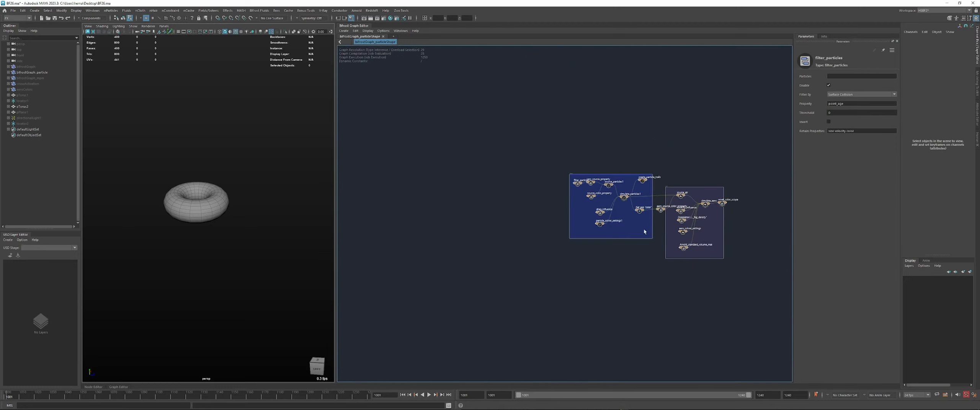
right_click_drag(564, 225, 626, 164, "alt")
middle_click_drag(614, 118, 670, 140, "alt")
left_click_drag(669, 140, 611, 151)
right_click_drag(558, 178, 639, 129, "alt")
left_click(536, 132)
left_click_drag(448, 100, 641, 163)
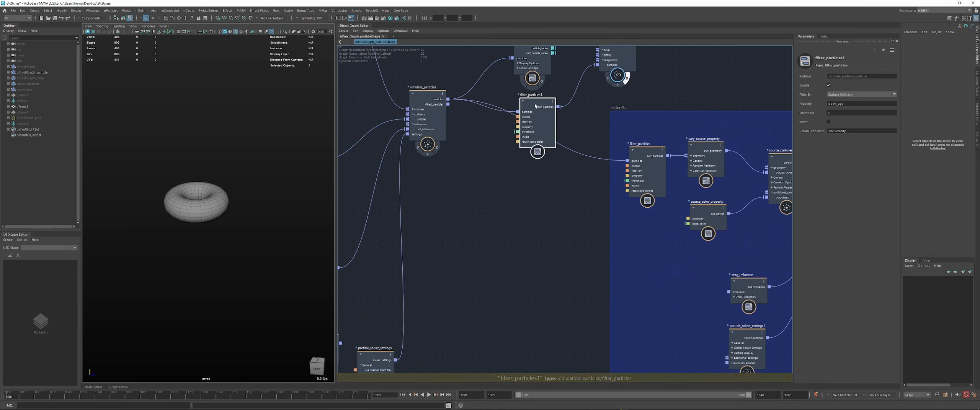
Compare the retained properties of the filter_particles node in the blue backdrop with those of filter_particles1
left_click(647, 150)
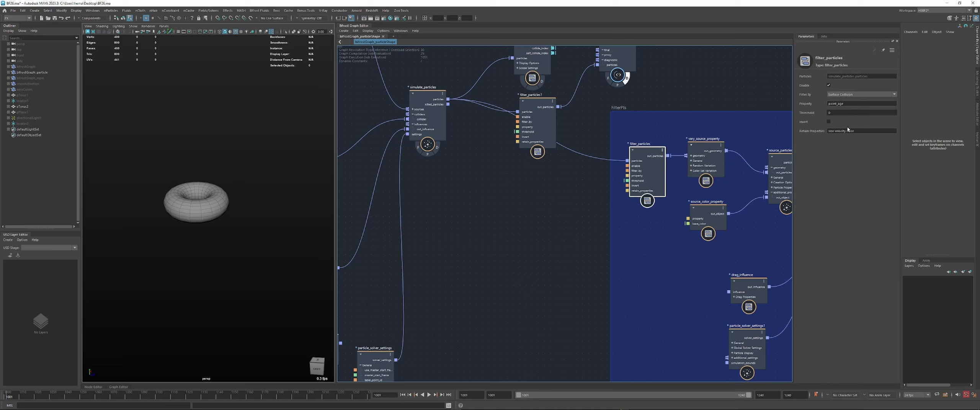
left_click_drag(647, 150, 646, 153)
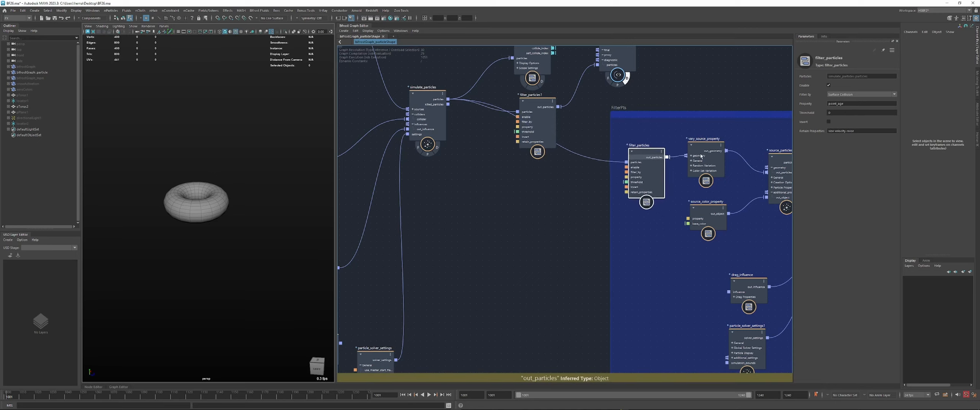
left_click(845, 131)
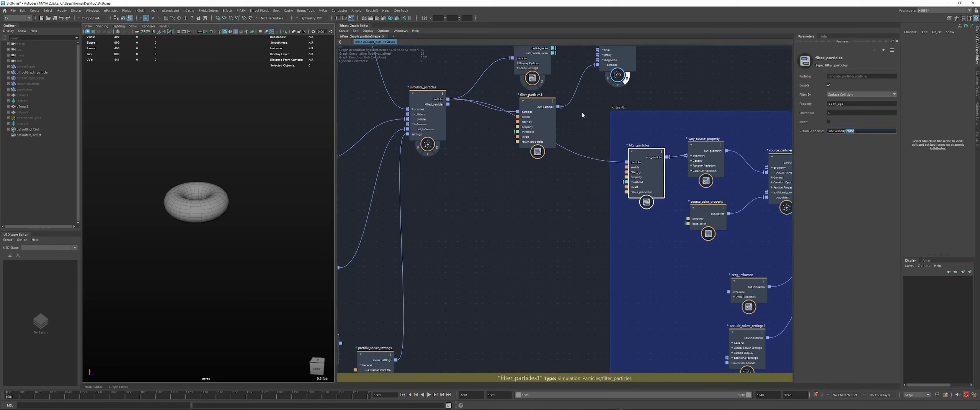
left_click(548, 119)
double_click(832, 131)
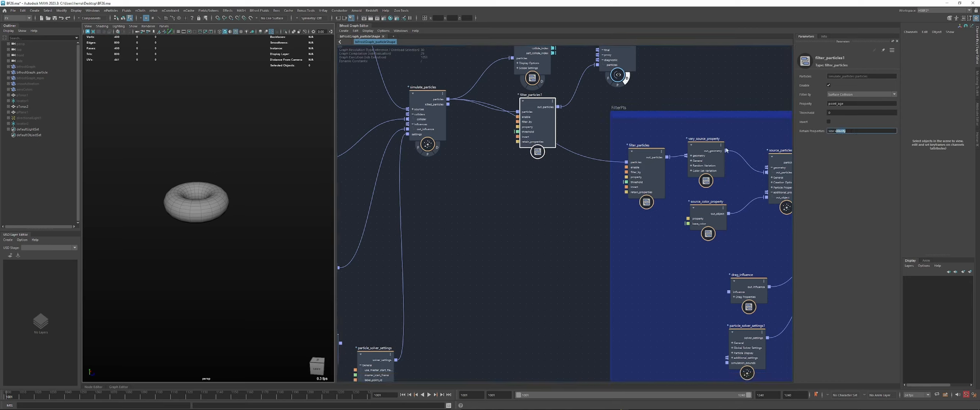
left_click(649, 149)
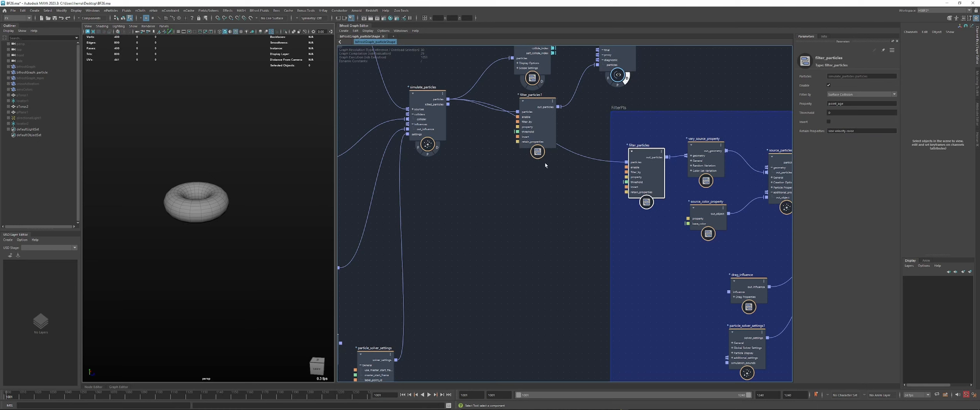
middle_click_drag(475, 146, 582, 178, "alt")
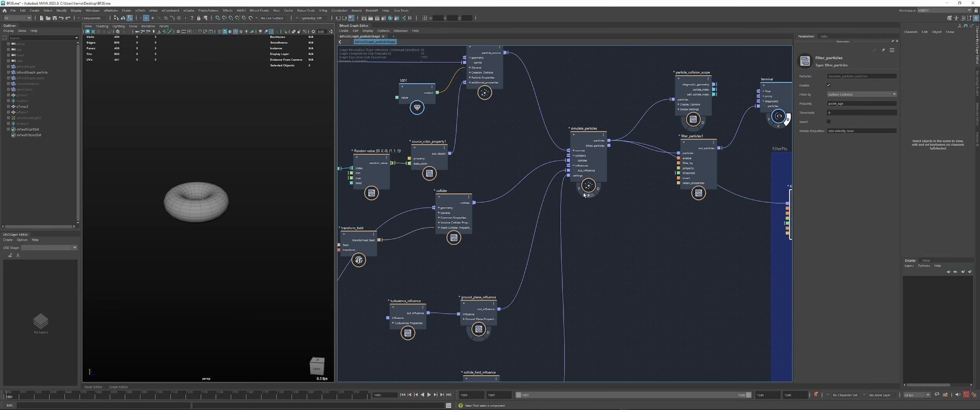
Examine the settings of filter_particles and vary_source_property in the FilterPts backdrop
middle_click_drag(701, 220, 586, 203, "alt")
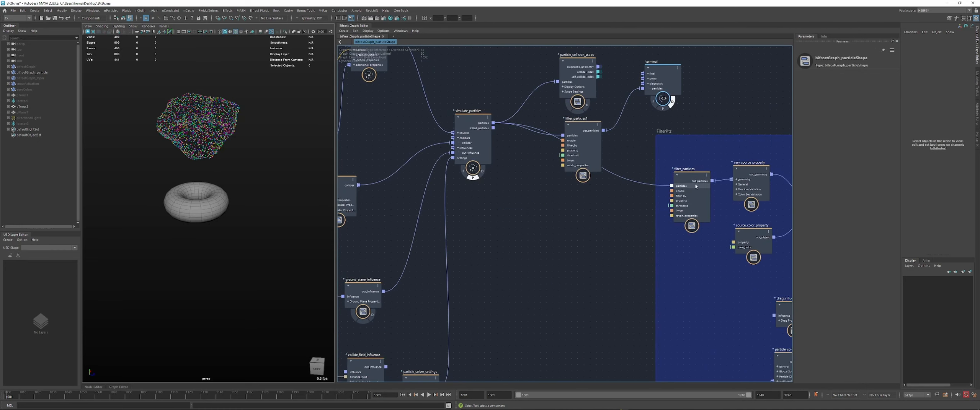
left_click_drag(697, 185, 694, 181)
middle_click_drag(745, 163, 647, 155, "alt")
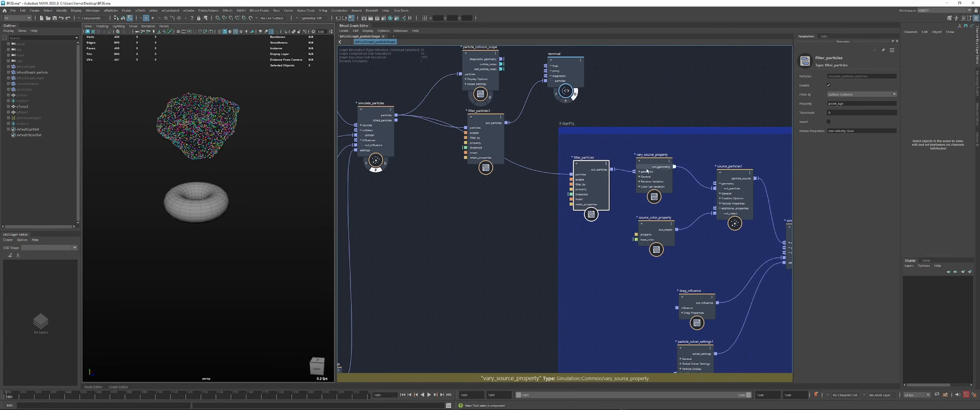
middle_click_drag(716, 233, 612, 201, "alt")
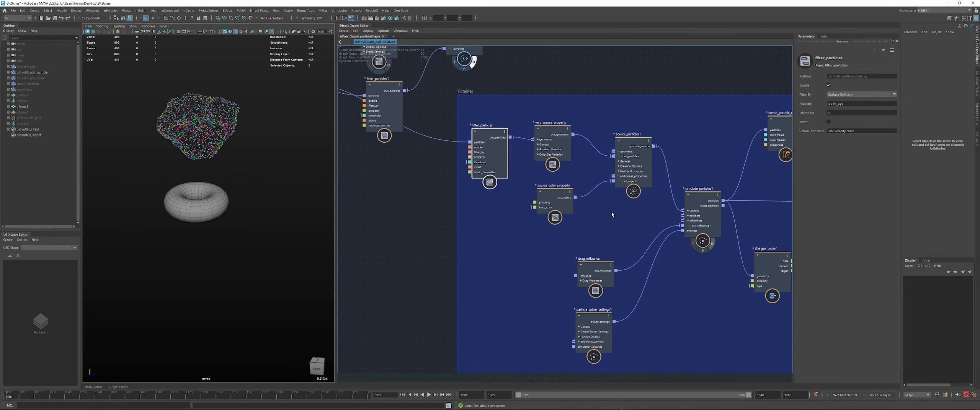
left_click_drag(555, 134, 552, 133)
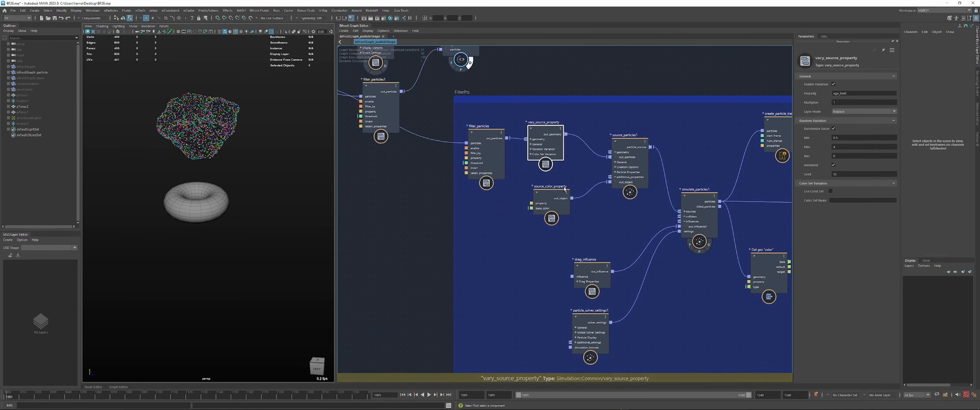
Disconnect source_color_property from the additional_properties of source_particles1 and turn on the display of simulate_particles1
left_click_drag(548, 198, 592, 199)
middle_click_drag(697, 249, 646, 244, "alt")
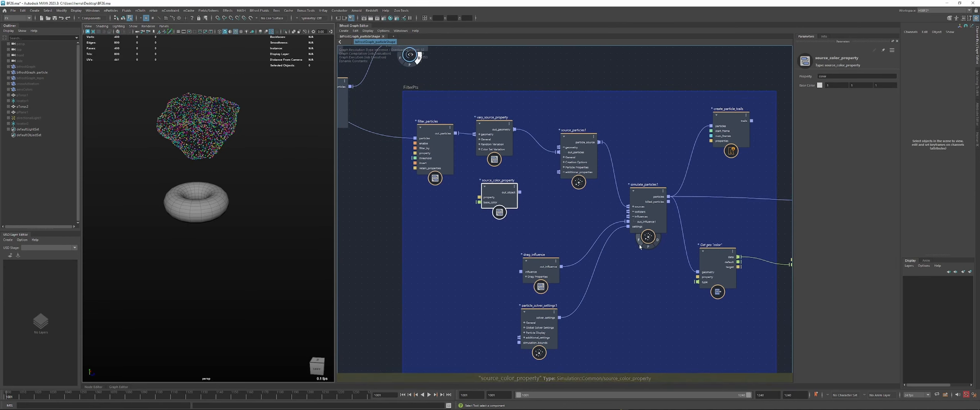
left_click(373, 217)
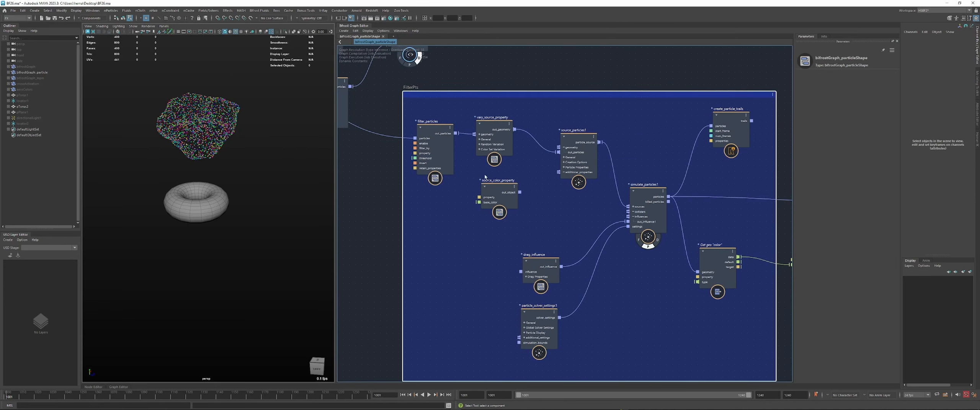
Compare the age_limit variation range in vary_source_property with the particle properties of source_particles1
left_click_drag(499, 132, 508, 133)
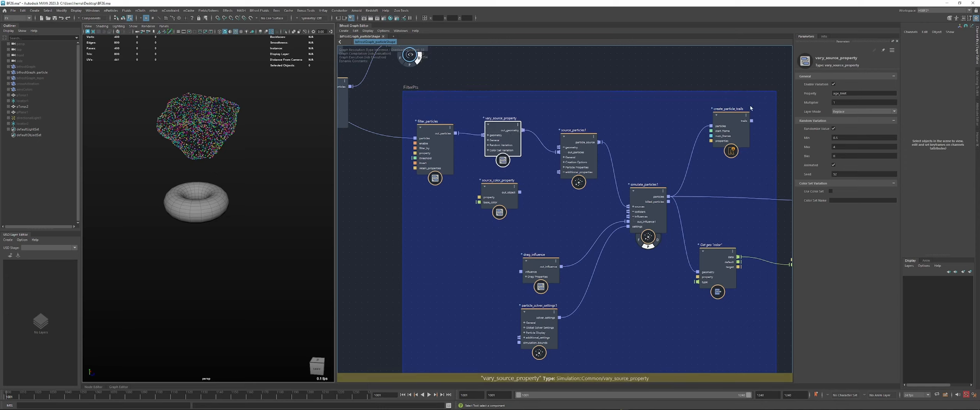
left_click(592, 150)
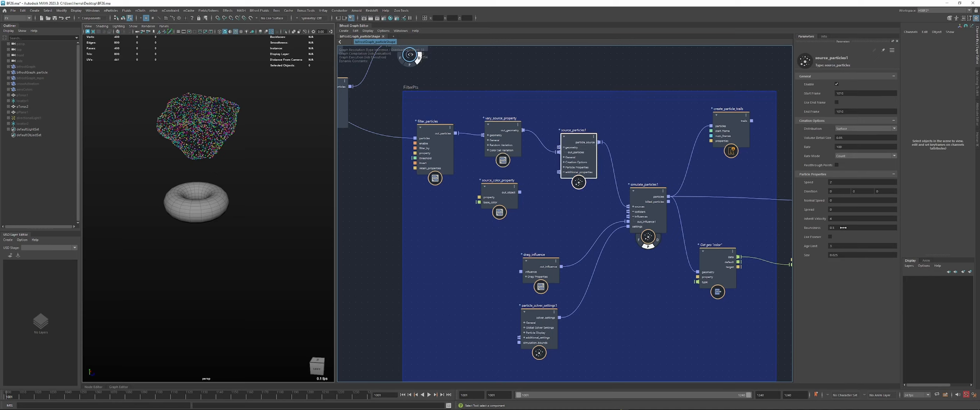
left_click_drag(516, 129, 516, 128)
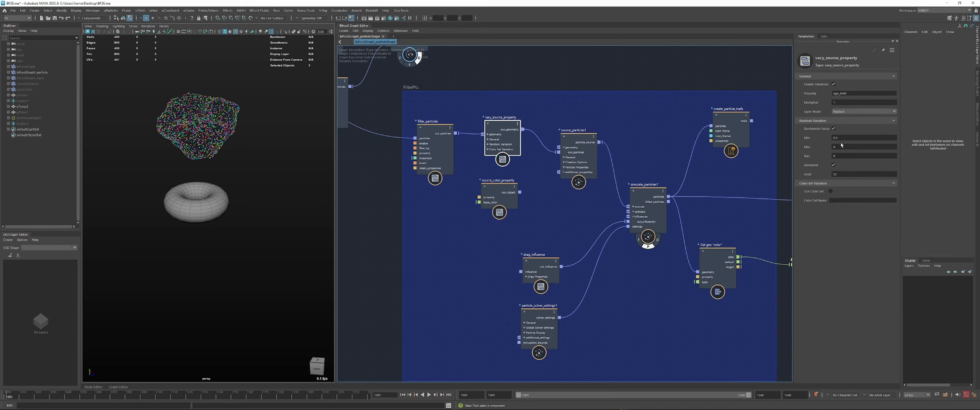
left_click(854, 137)
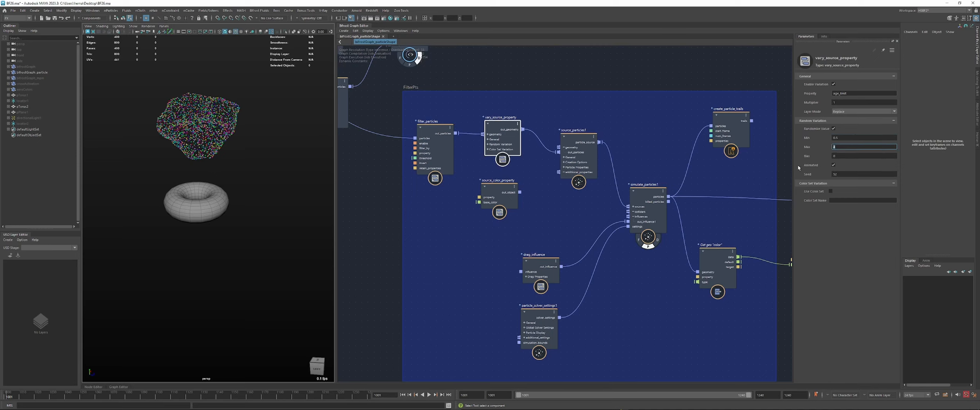
left_click_drag(586, 157, 588, 157)
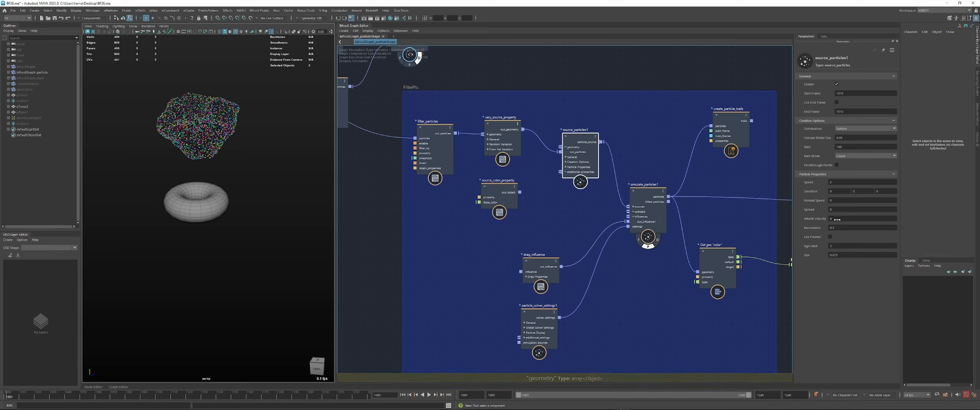
left_click(406, 222)
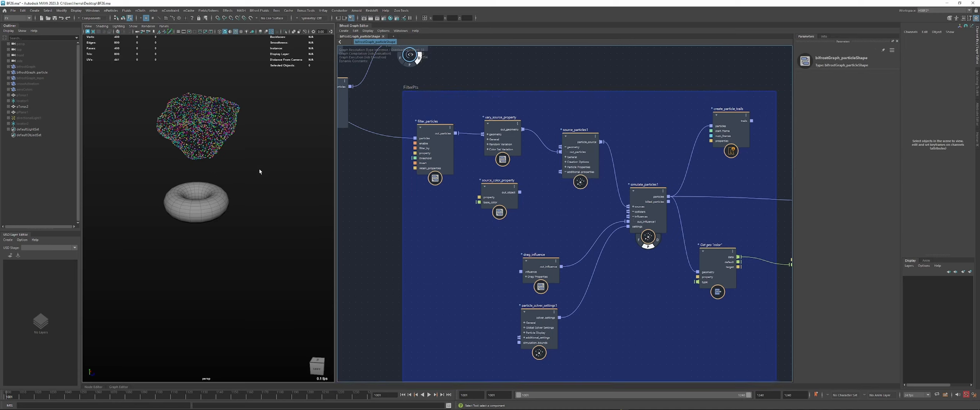
Play the simulation, examine the secondary particles' colours up close around the torus, and check the retained properties of filter_particles
scroll(235, 207, "down", 3)
key("alt+v")
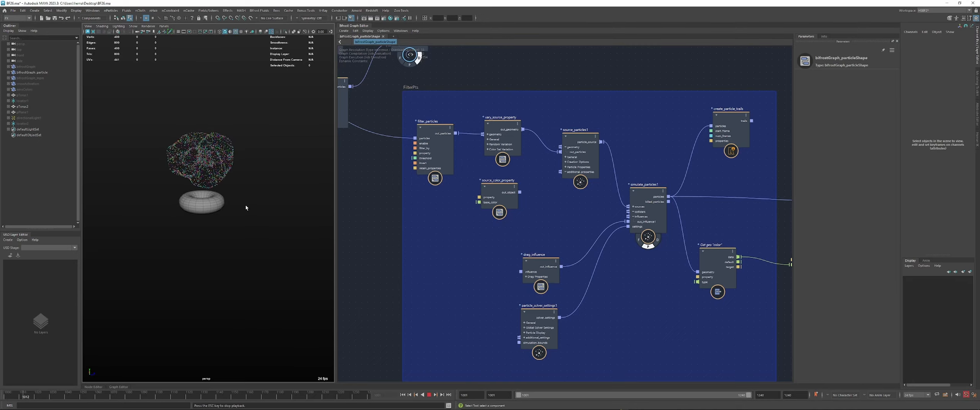
key("Escape")
right_click_drag(248, 208, 229, 202, "alt")
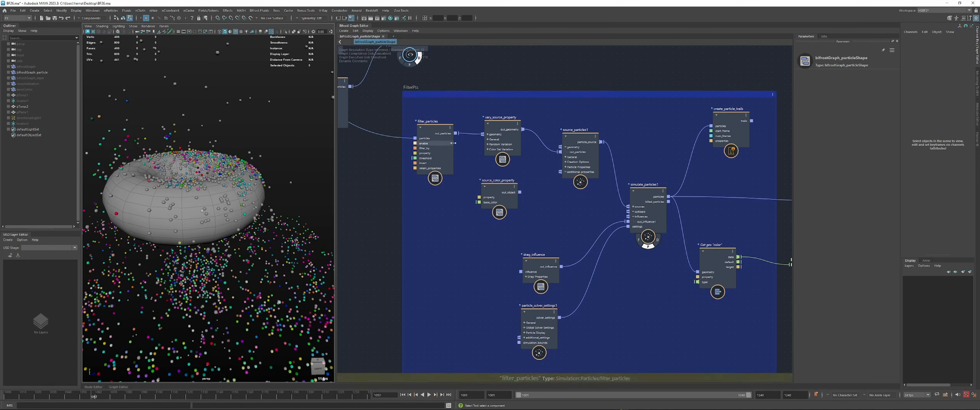
left_click_drag(433, 153, 431, 154)
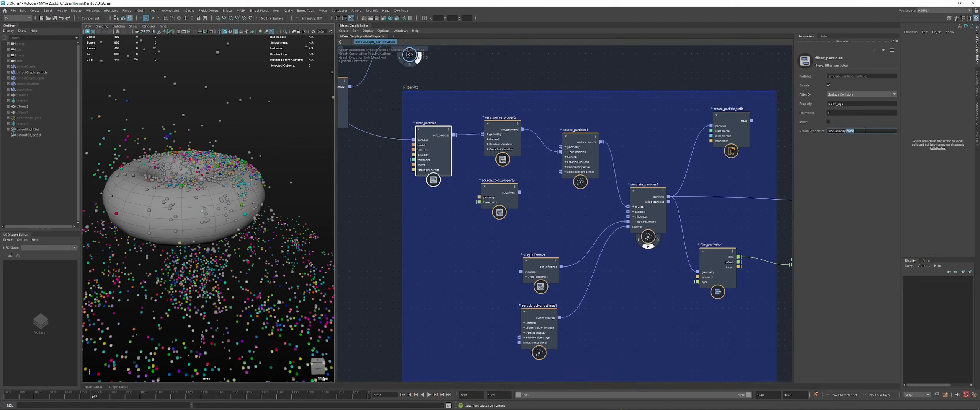
left_click(212, 216)
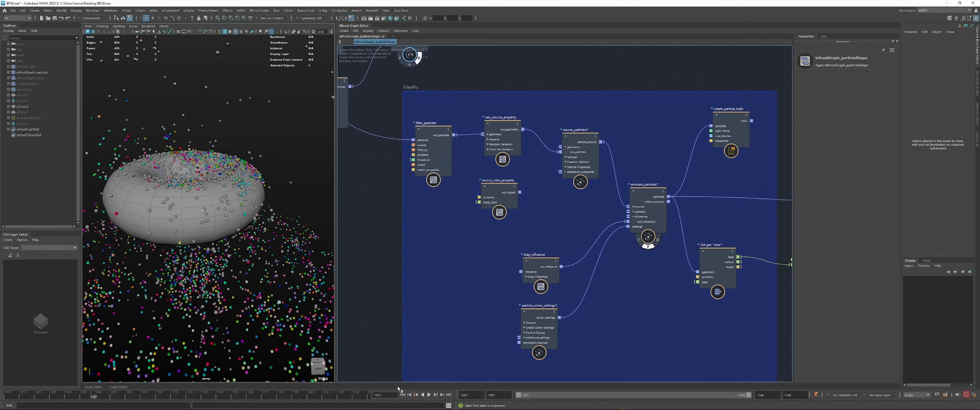
Return to the start frame and reconnect source_color_property's out_object to the additional_properties of source_particles1
left_click(408, 395)
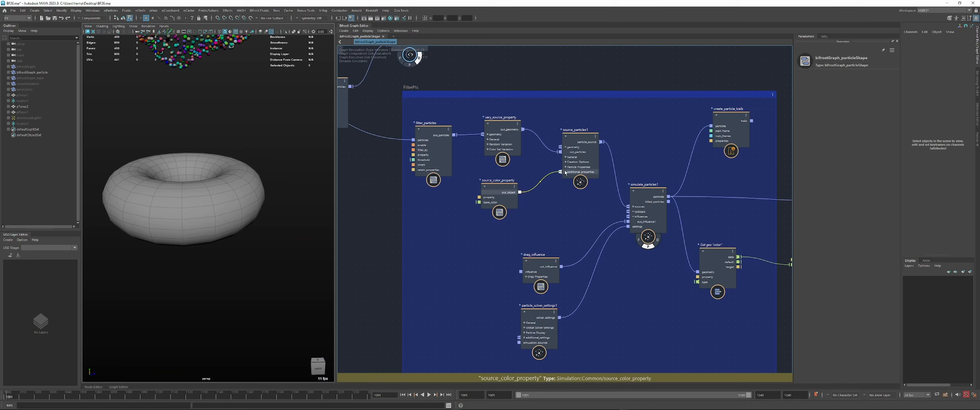
left_click_drag(504, 194, 509, 192)
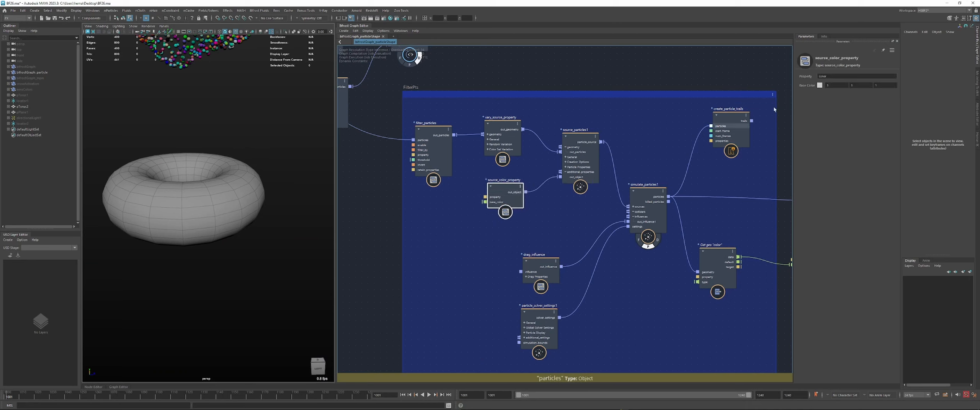
left_click(359, 231)
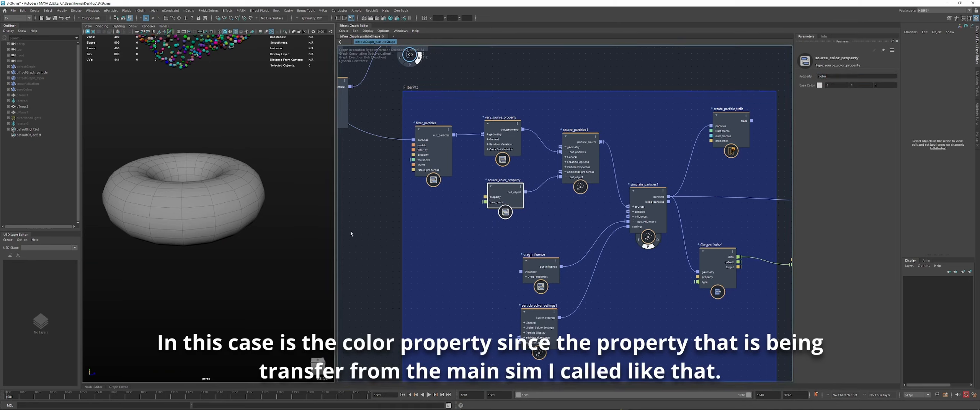
Play the simulation with the source colour connected, examine the particles around the torus from another angle, and return to the start frame
scroll(233, 222, "down", 2)
key("alt+v")
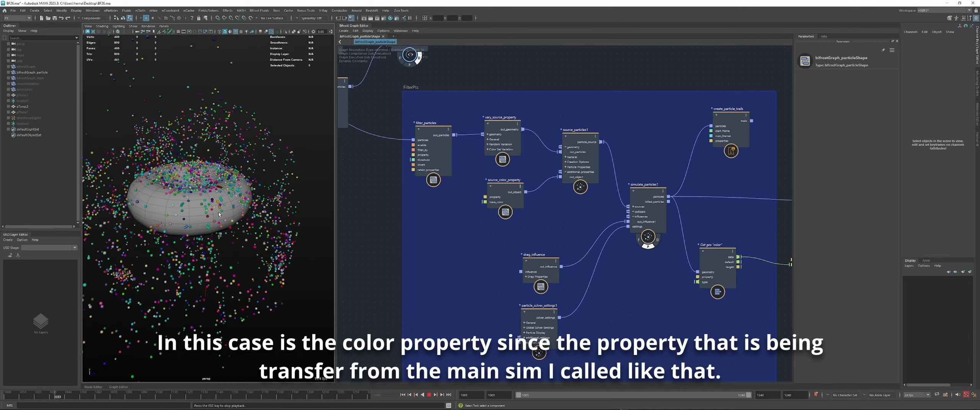
key("Escape")
left_click_drag(224, 209, 235, 196, "alt")
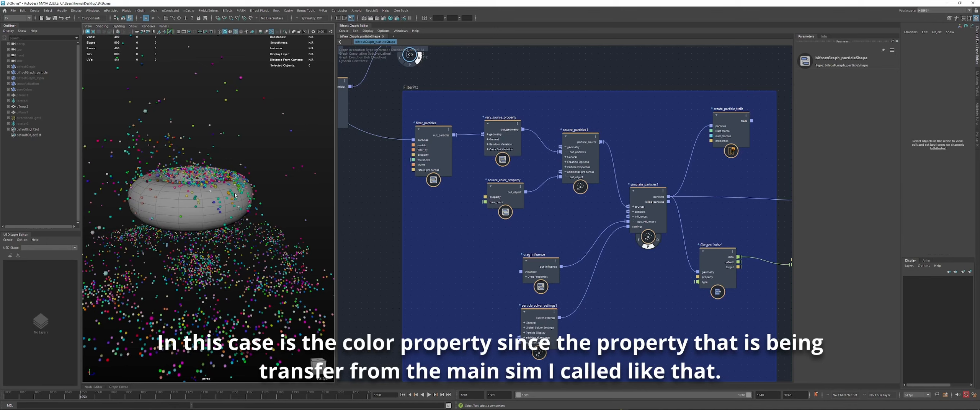
key("alt+v")
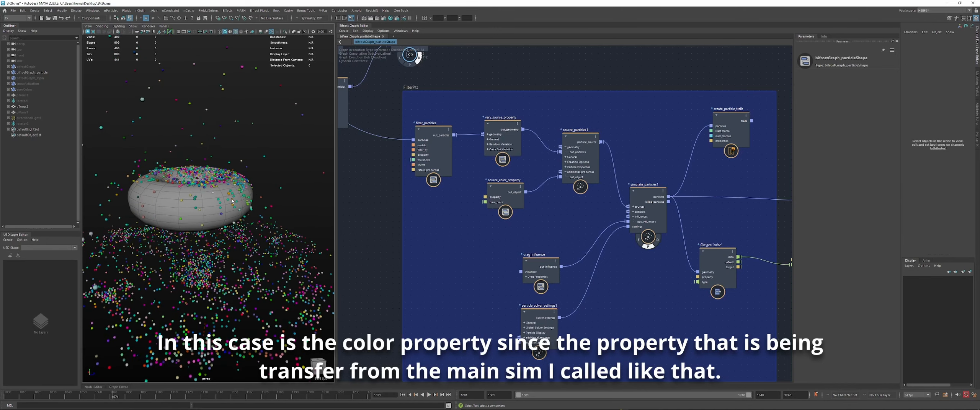
scroll(256, 209, "down", 3)
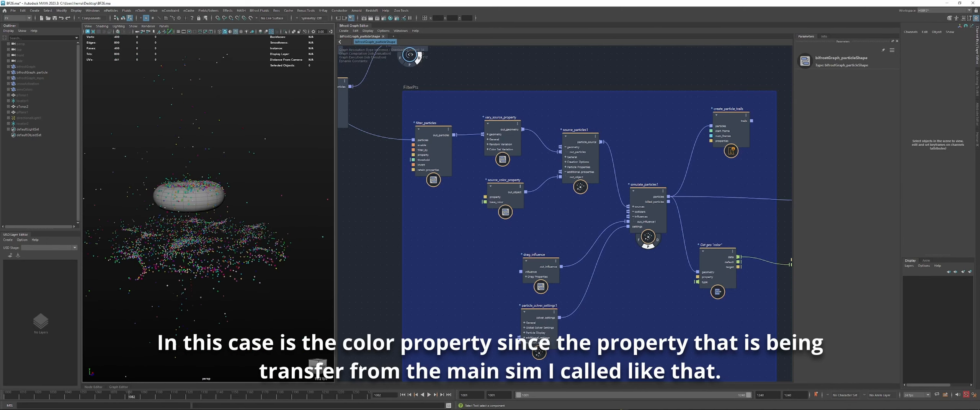
left_click(403, 395)
Replay the simulation to check how the particles behave below the torus, and return to the start frame
middle_click_drag(534, 243, 609, 241)
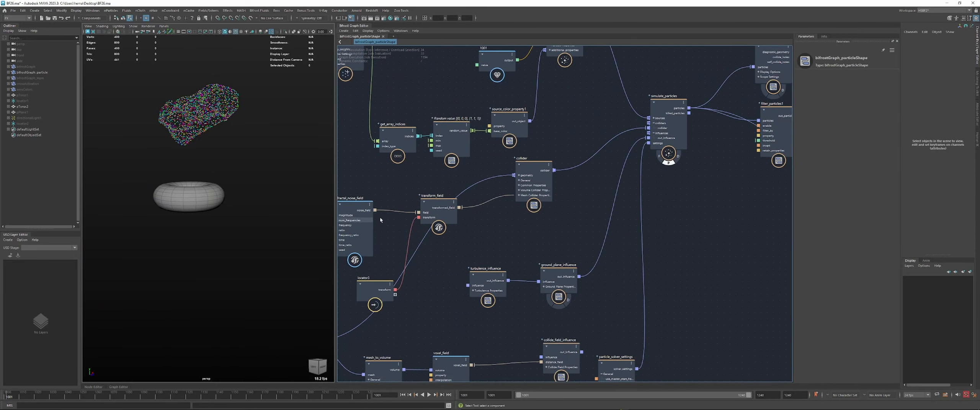
scroll(499, 199, "right", 10)
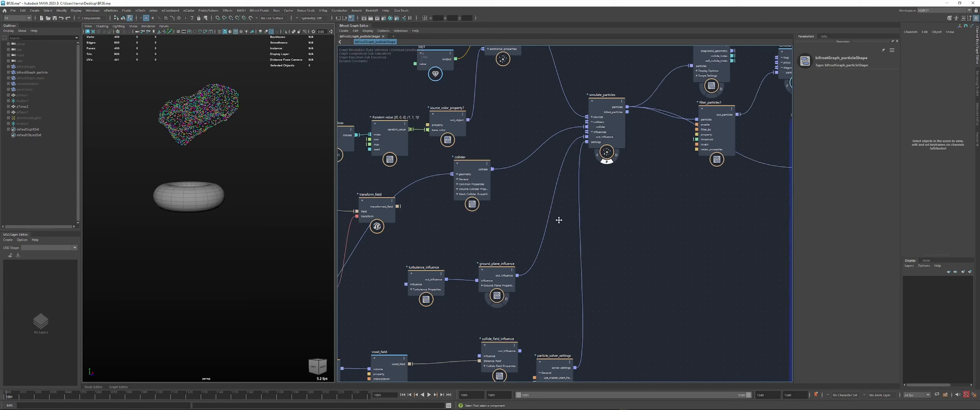
key("alt+v")
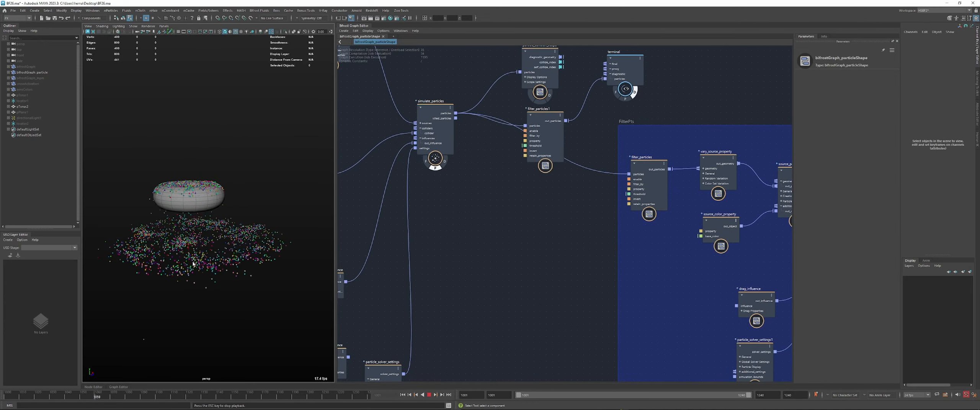
key("Escape")
left_click(402, 395)
Connect the out_influence output of ground_plane_influence to the influences input of simulate_particles1
middle_click_drag(448, 283, 554, 266)
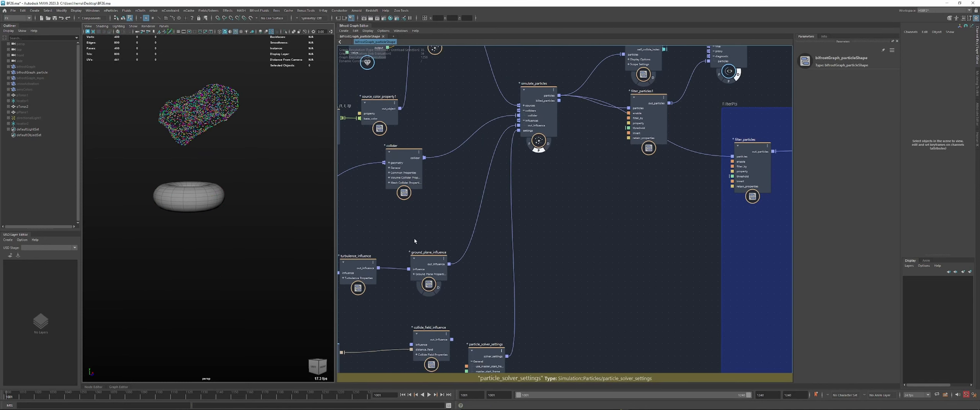
middle_click_drag(622, 245, 416, 248)
middle_click_drag(341, 264, 412, 258)
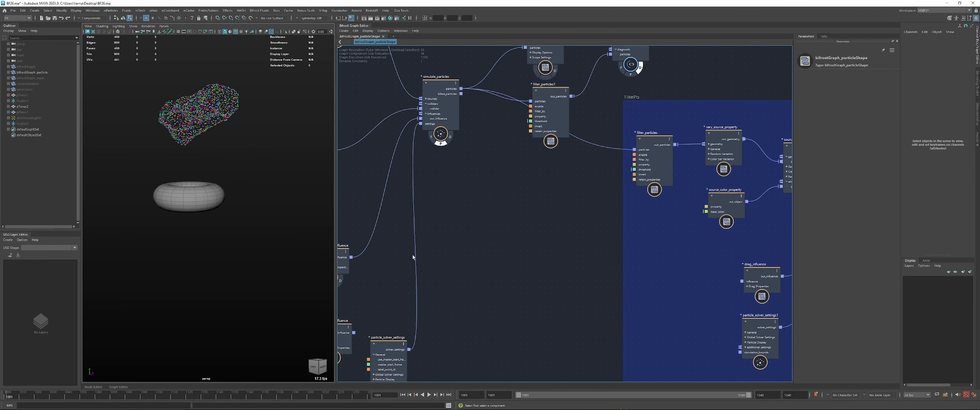
left_click_drag(352, 257, 556, 241)
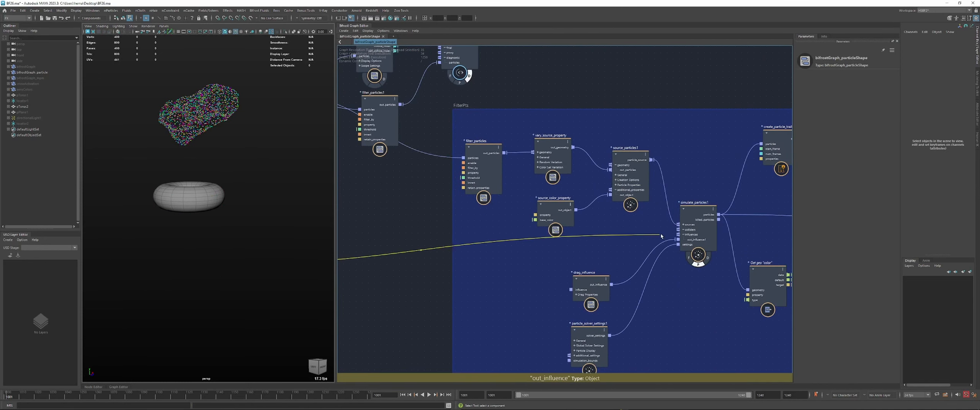
left_click_drag(678, 234, 678, 234)
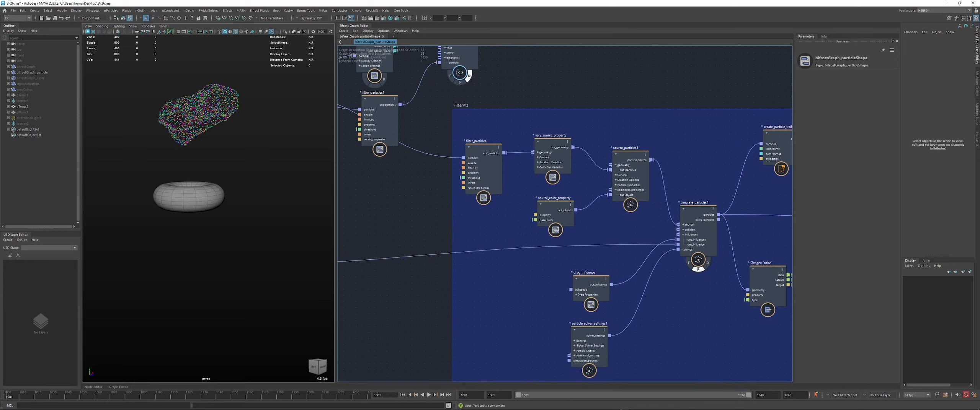
key("F6")
key("F9")
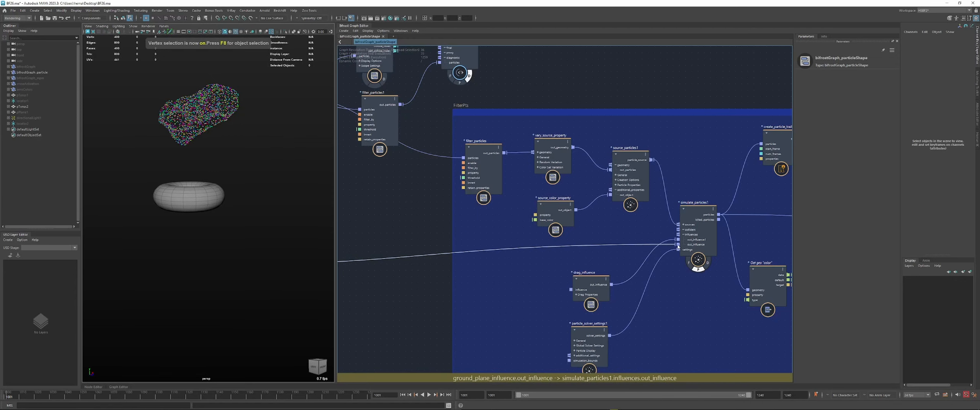
Check the new ground_plane_influence connection in the graph and replay the simulation with the shared ground plane
middle_click_drag(407, 271, 696, 248)
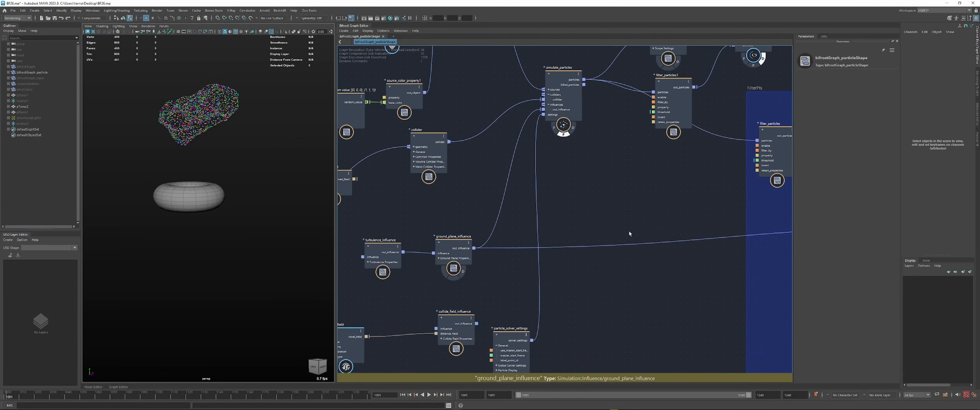
middle_click_drag(630, 234, 534, 230)
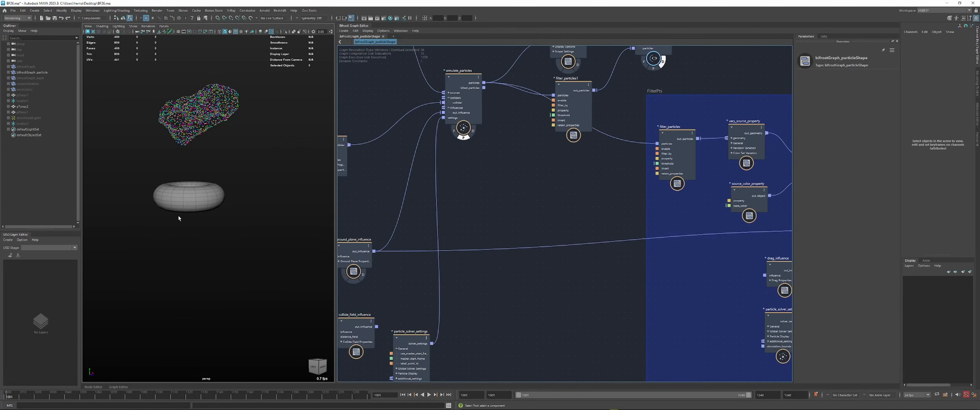
middle_click_drag(393, 241, 469, 240)
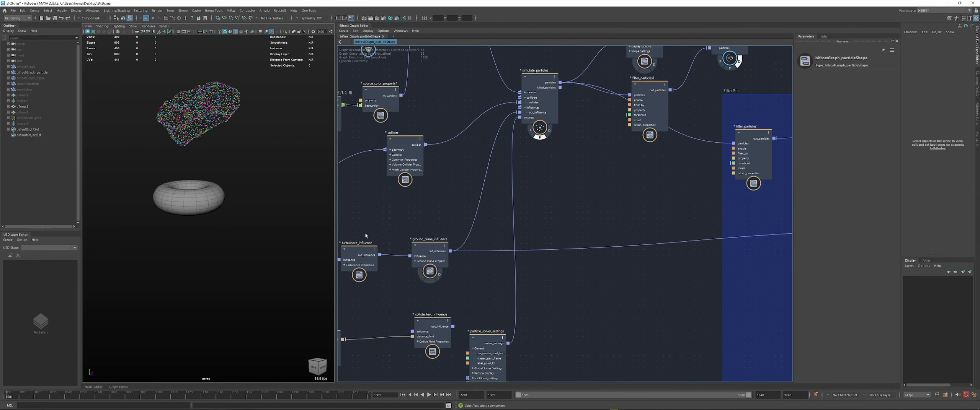
key("alt+v")
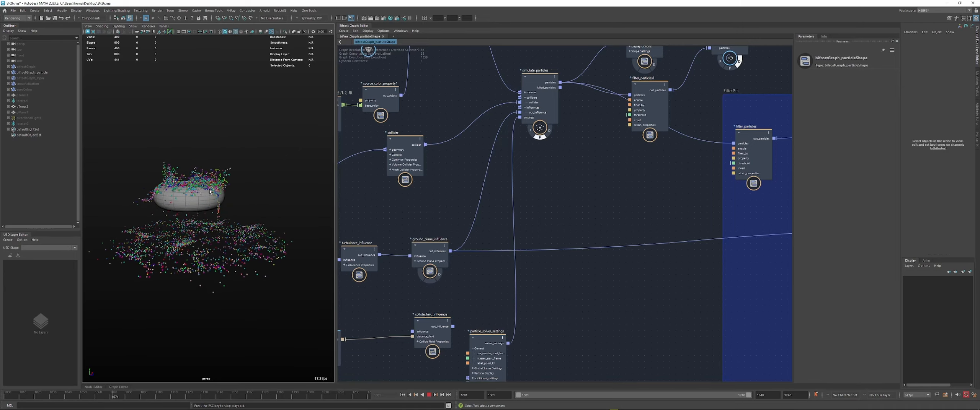
Inspect the settings of vary_source_property in the FilterPts group and replay the simulation
key("Escape")
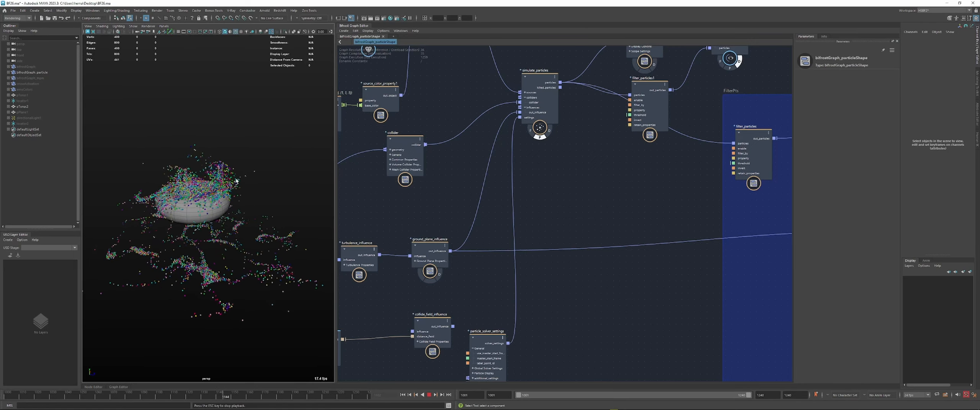
middle_click_drag(615, 183, 426, 223)
left_click(633, 180)
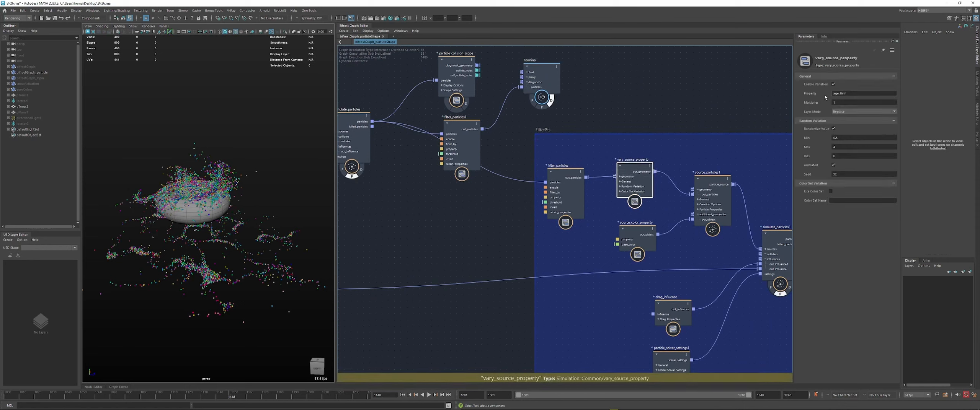
key("alt+v")
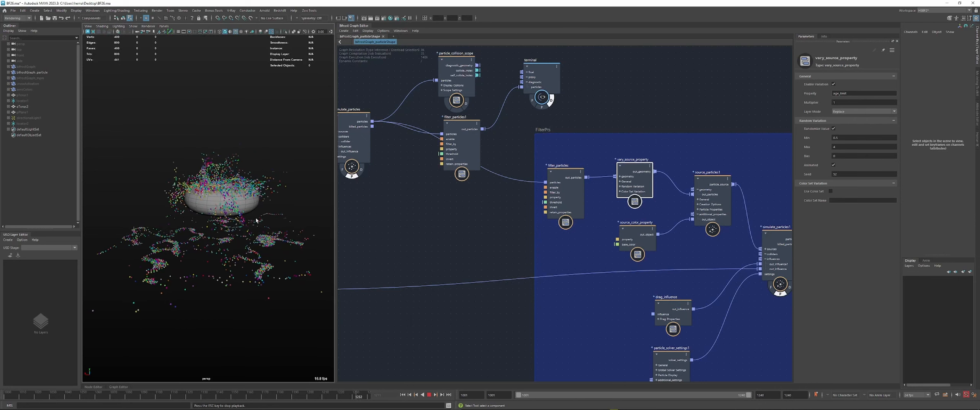
Inspect the drag_influence properties, replay the simulation, and examine the particles around the torus from a higher angle
left_click_drag(681, 310, 678, 305)
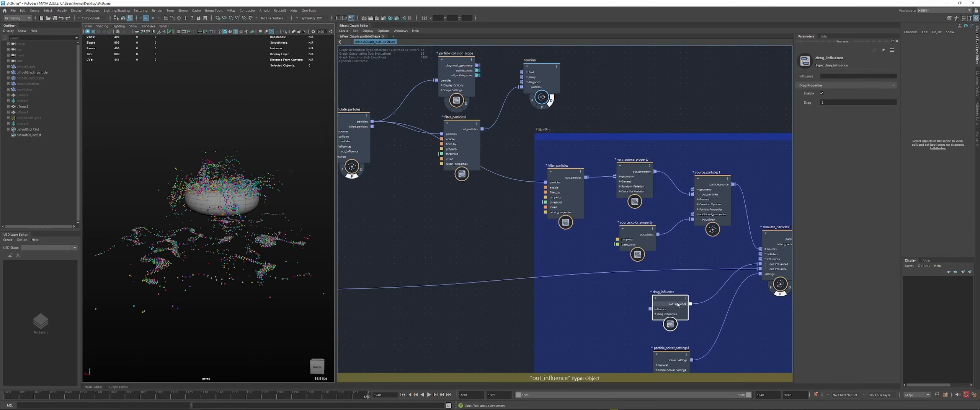
key("alt+v")
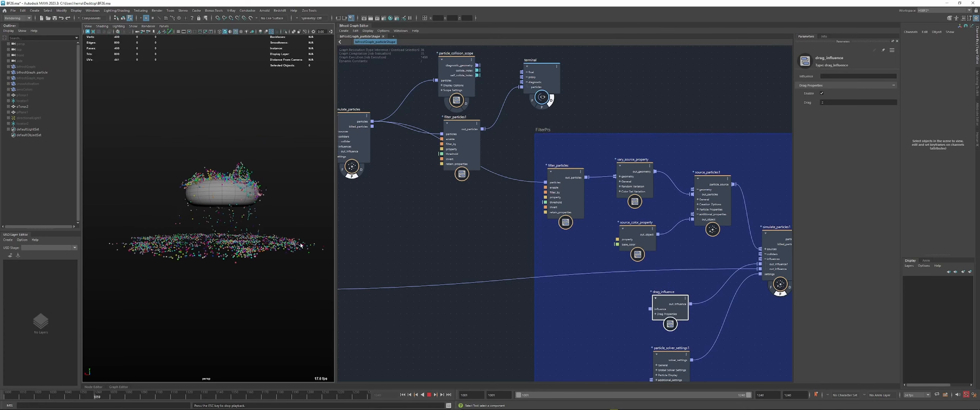
key("alt+v")
left_click_drag(270, 229, 259, 236, "alt")
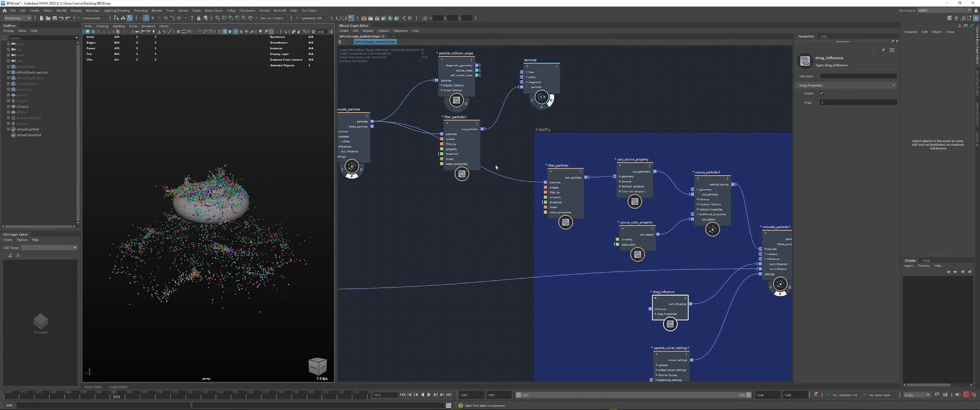
Move the terminal node above create_particle_trails, feed its particles input from the trails output, and return to the start frame
middle_click_drag(462, 82, 441, 139)
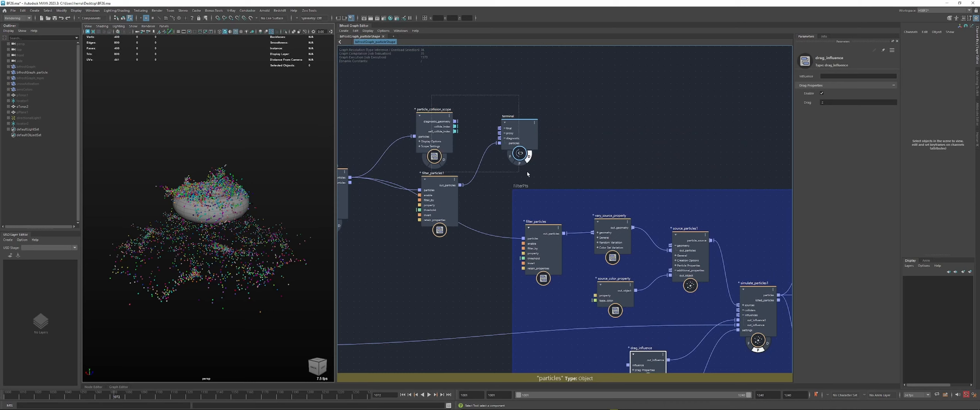
left_click_drag(541, 182, 542, 182)
left_click_drag(525, 134, 548, 71)
left_click(693, 156)
middle_click_drag(783, 173, 638, 232)
left_click_drag(399, 131, 749, 161)
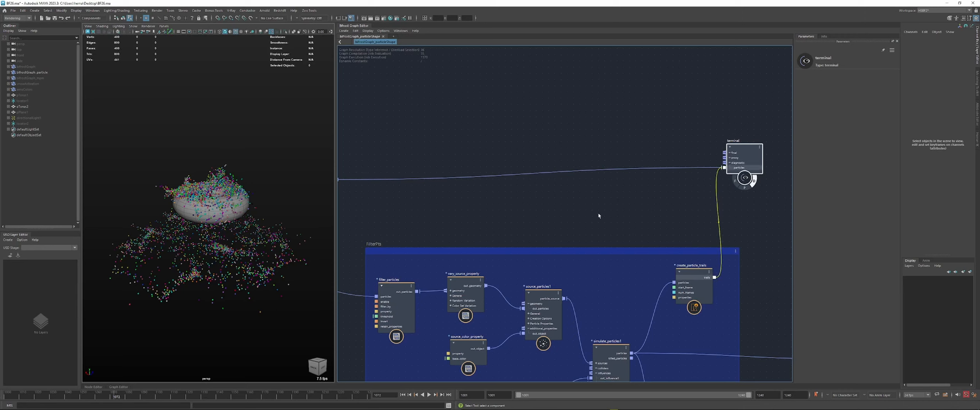
left_click(402, 395)
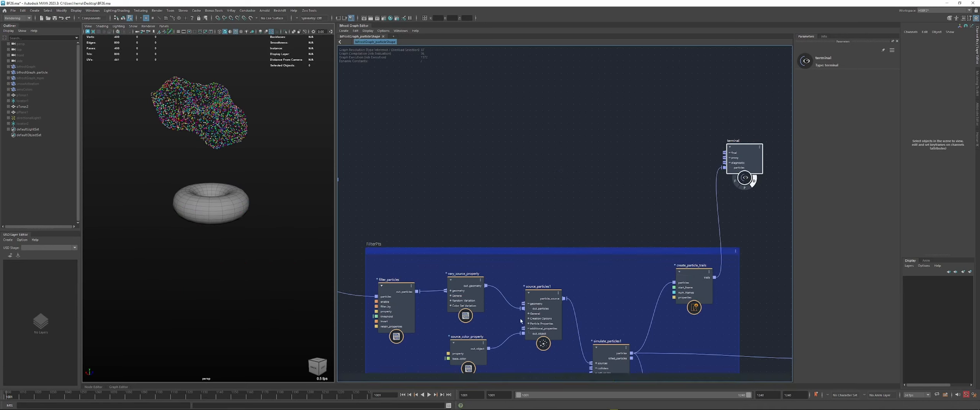
Inspect the parameters of create_particle_trails, including its start frame, number of frames and properties list
left_click(699, 279)
middle_click_drag(628, 313, 617, 264)
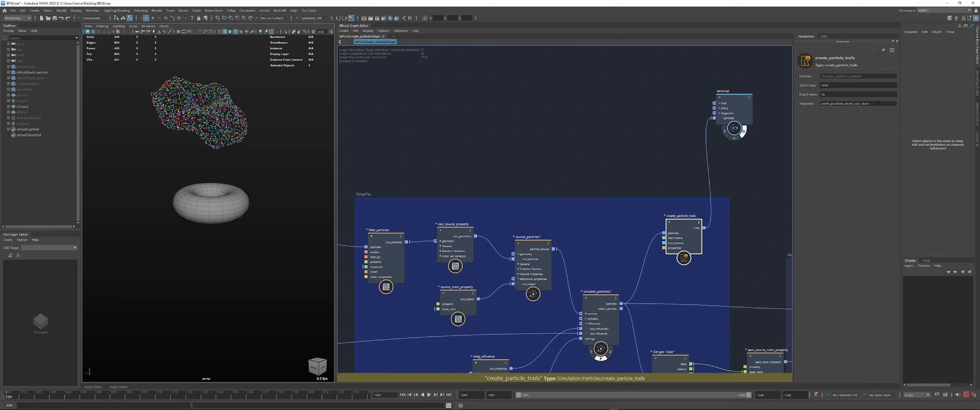
double_click(864, 104)
left_click(396, 175)
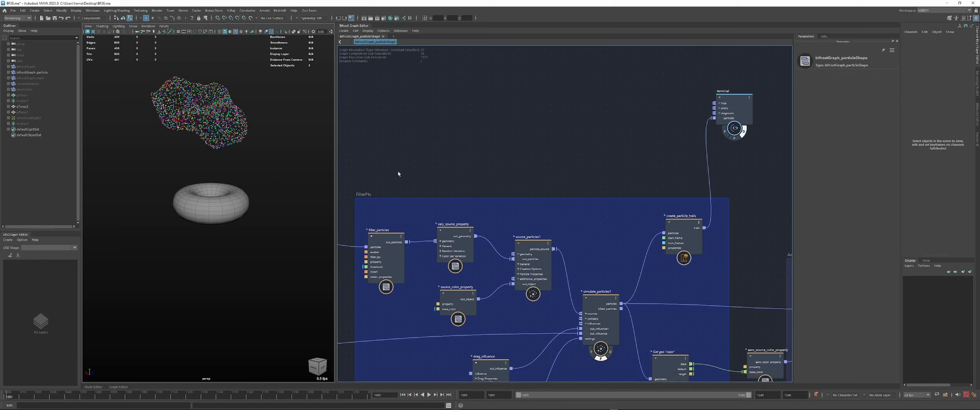
Play the simulation with particle trails and examine the trails around the torus up close from another angle
key("alt+v")
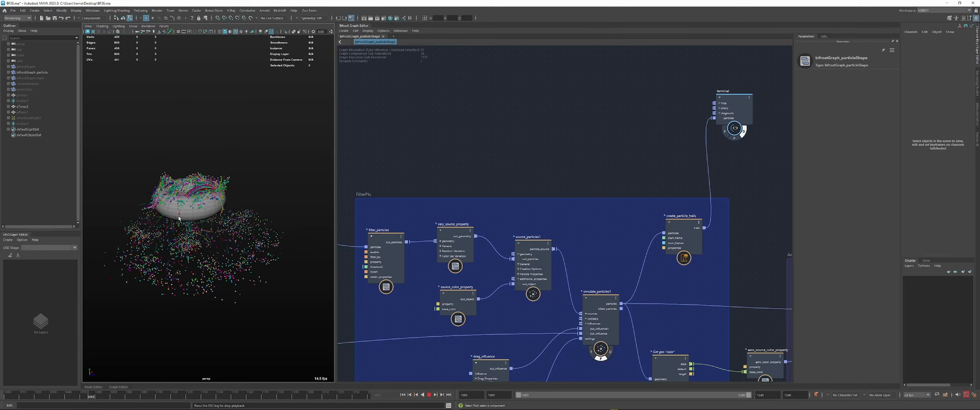
scroll(236, 202, "up", 5)
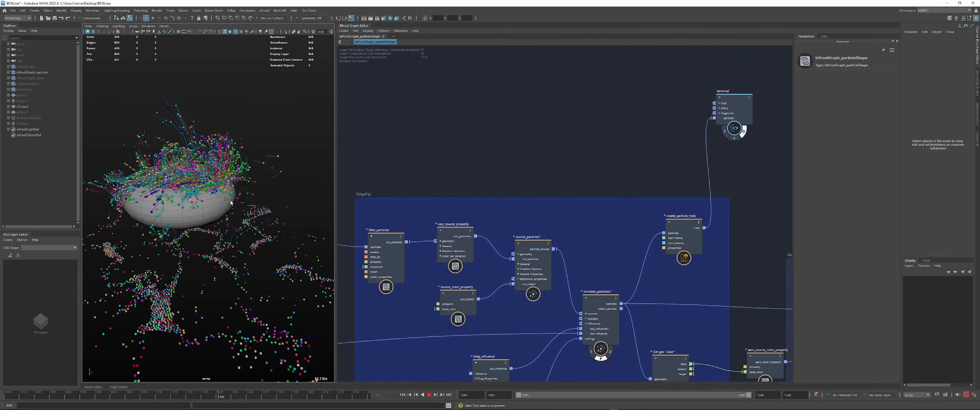
key("Escape")
left_click_drag(231, 203, 174, 202, "alt")
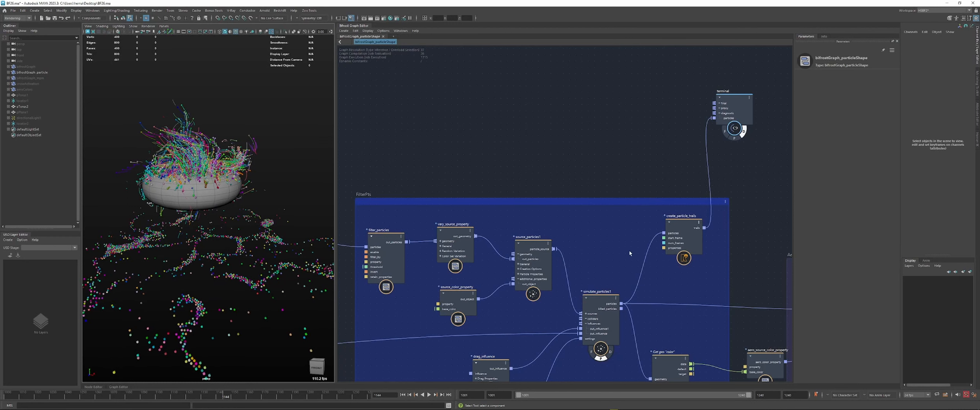
Open the create_particle_trails compound, examine its internal network, and return to the parent graph
left_click_drag(681, 231, 673, 233)
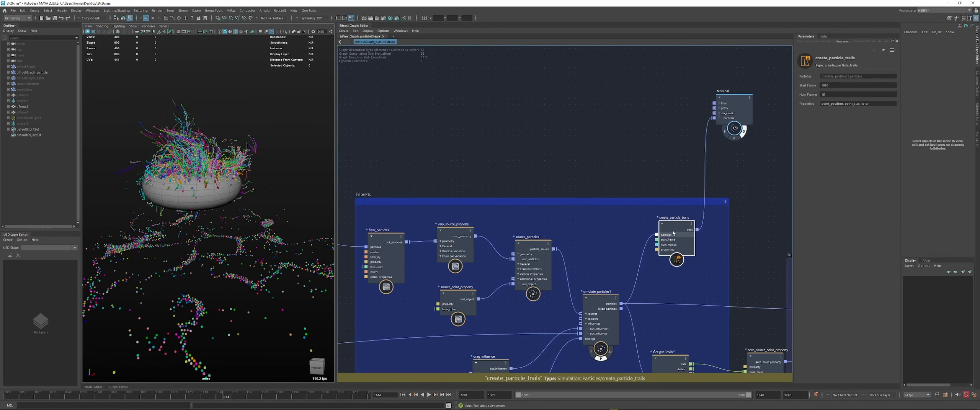
double_click(673, 233)
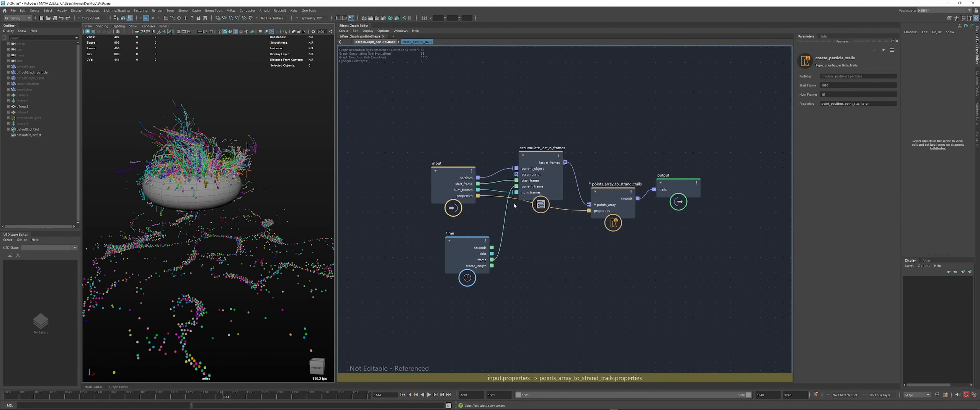
left_click_drag(449, 190, 441, 201)
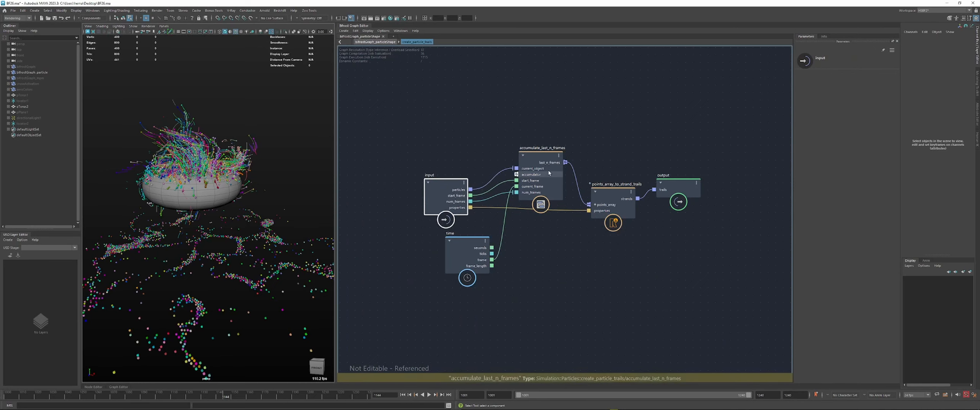
double_click(631, 149)
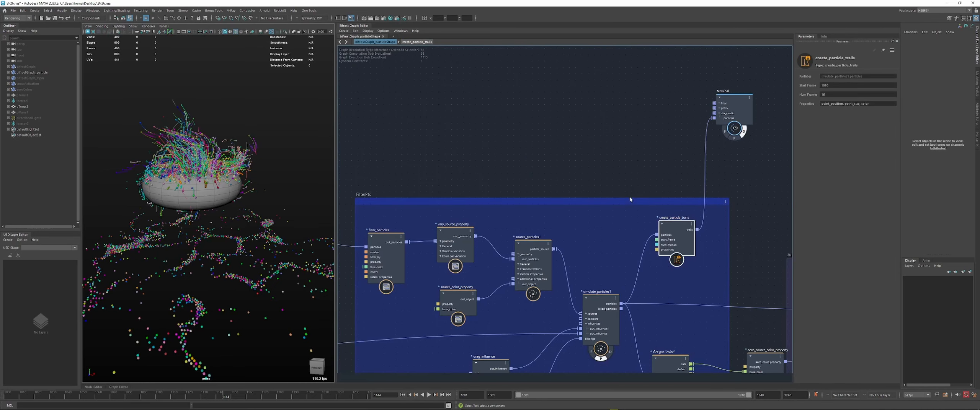
Examine the nodes linking simulate_particles1 to the Aero group, checking the color get_geo_property and aero_source_color_property
left_click(741, 235)
middle_click_drag(750, 234, 744, 209, "alt")
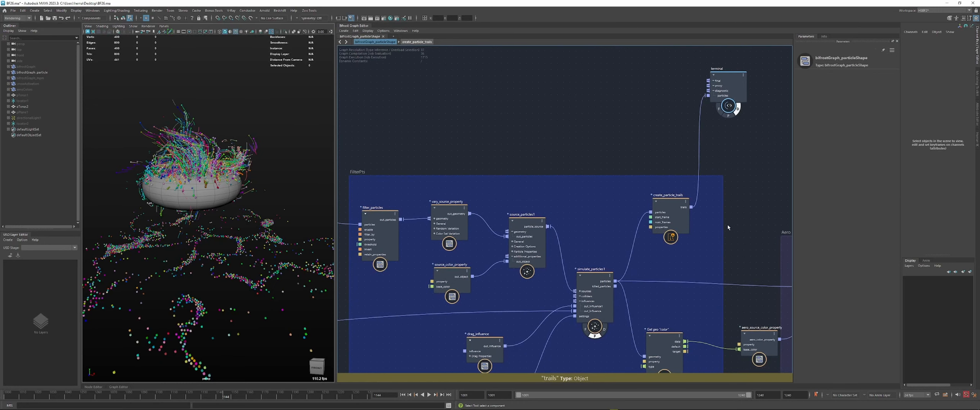
scroll(742, 235, "down", 1)
middle_click_drag(748, 238, 600, 199, "alt")
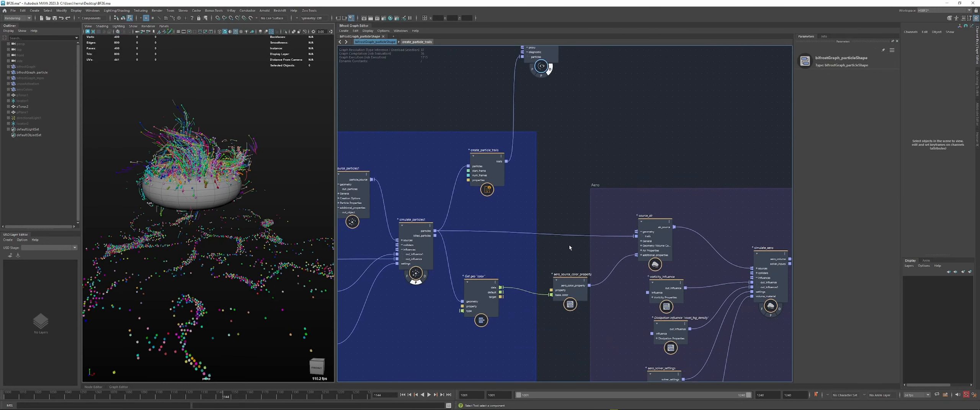
middle_click_drag(560, 260, 569, 244, "alt")
left_click_drag(480, 269, 495, 287)
left_click_drag(586, 272, 575, 269)
Check which nodes can be created for source_air's additional_properties input, and inspect the get_geo_property and source_air settings
right_click(662, 242)
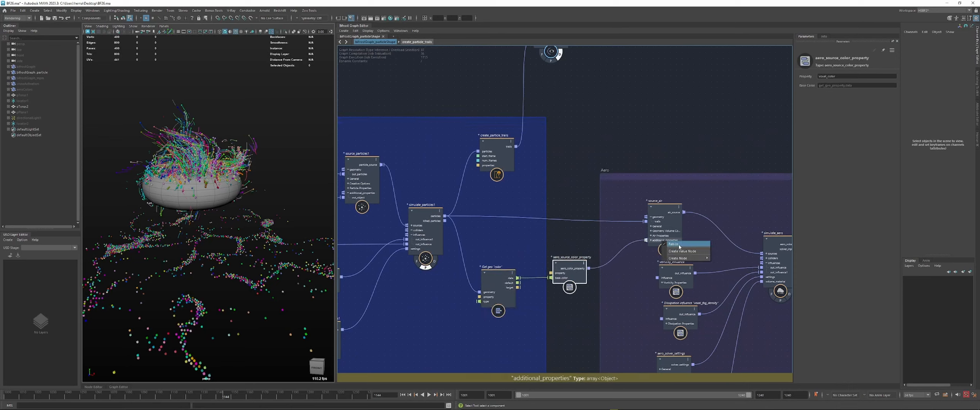
mouse_move(685, 258)
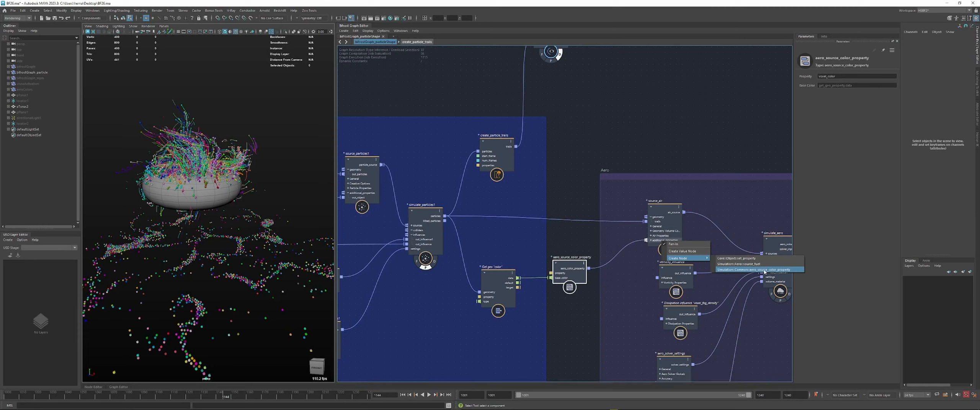
left_click(565, 247)
left_click_drag(496, 278, 497, 277)
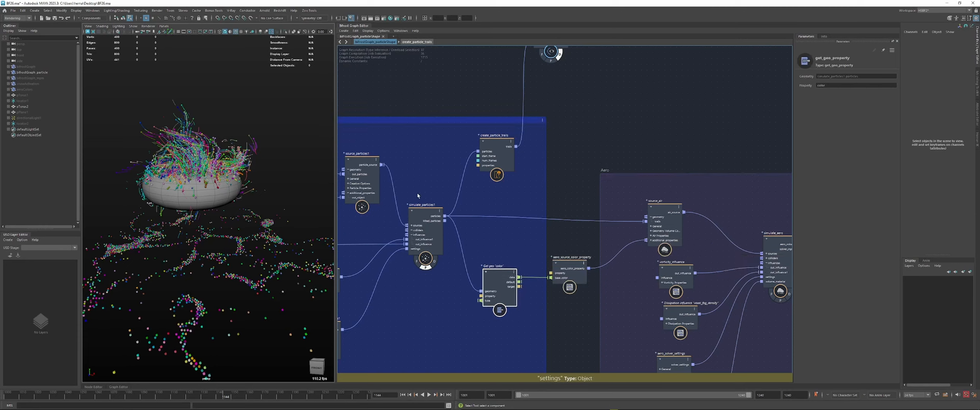
left_click_drag(663, 223, 669, 218)
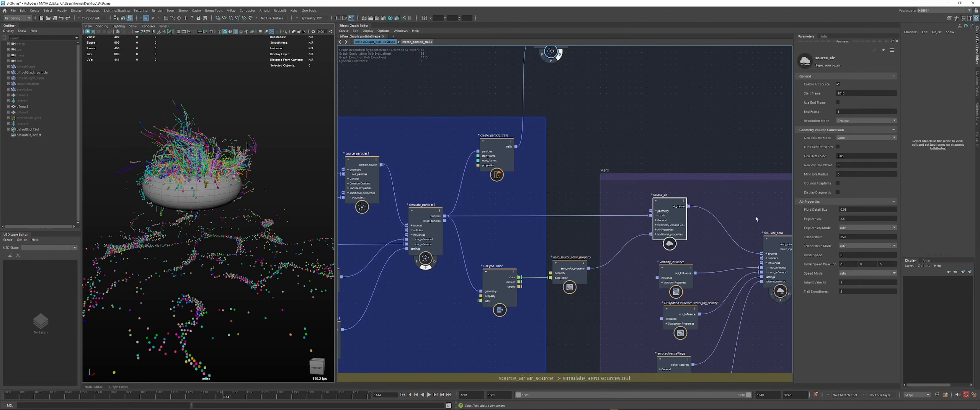
Turn on the viewport display of simulate_aero and replay the simulation from the start frame
middle_click_drag(781, 303, 588, 278)
left_click(589, 279)
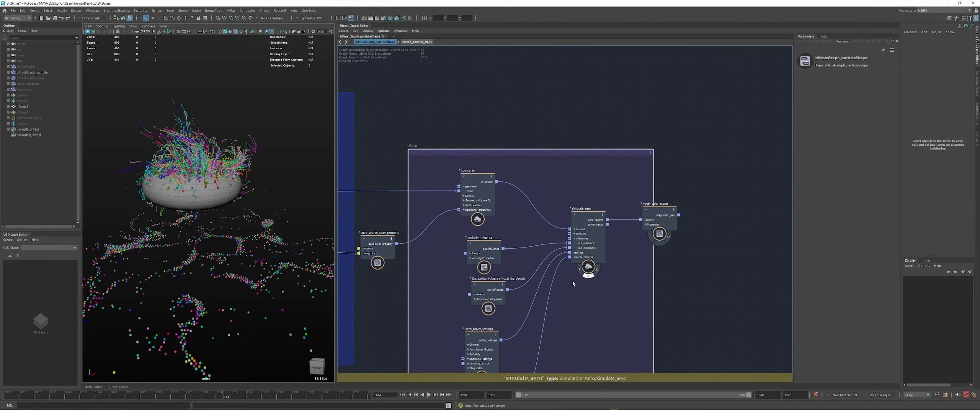
left_click(402, 395)
key("alt+v")
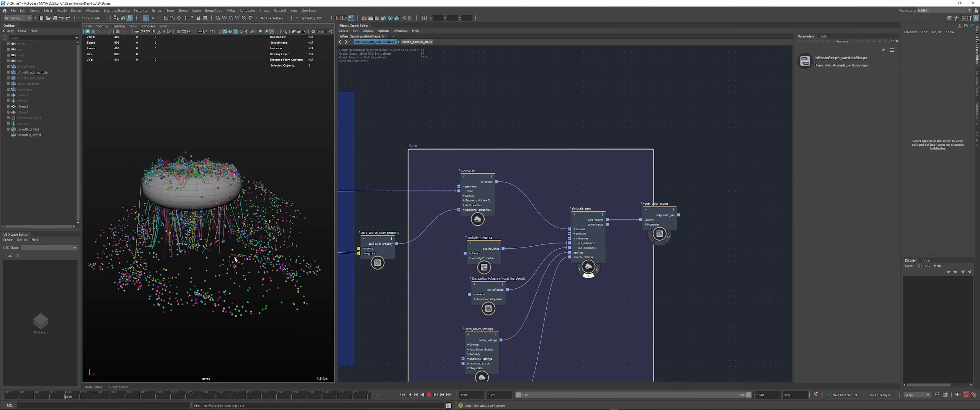
Examine the smoke around the torus from another angle and play the aero simulation again
key("Escape")
left_click_drag(235, 259, 174, 165, "alt")
key("alt+v")
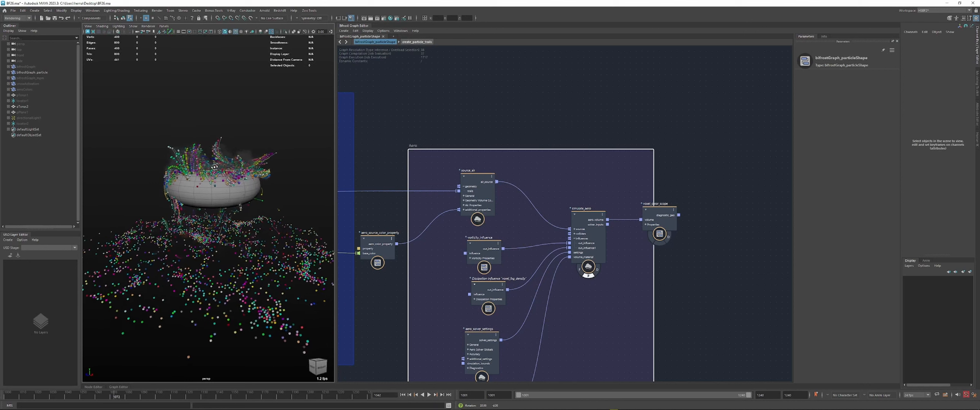
key("Escape")
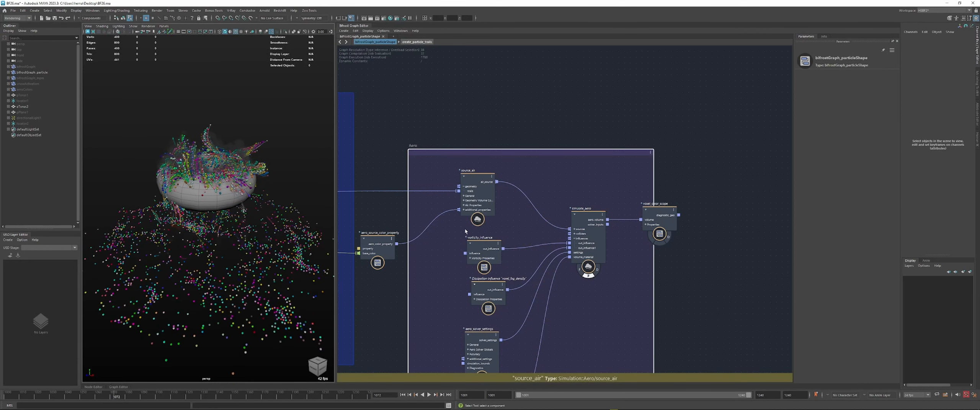
Turn off the viewport display of simulate_particles1 and the particle trails terminal, and look at the remaining smoke
middle_click_drag(465, 232, 755, 218)
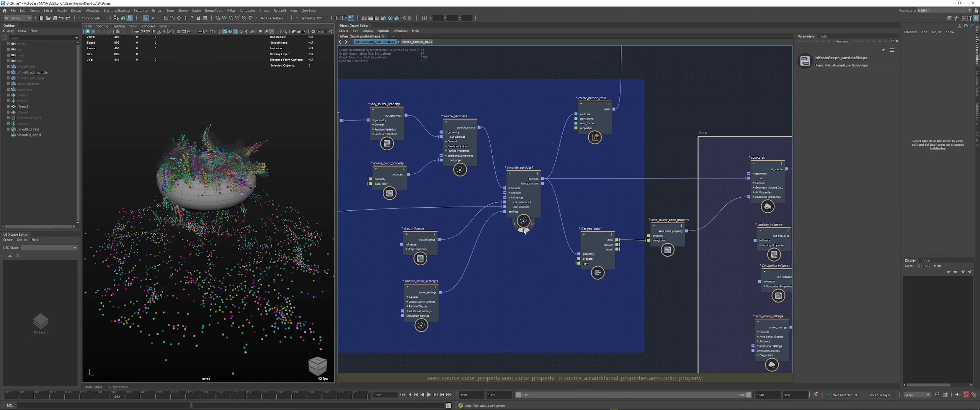
left_click(524, 231)
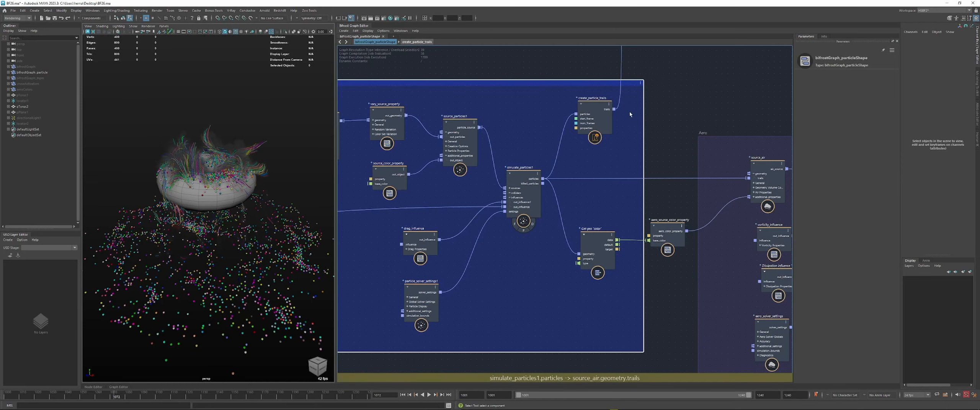
middle_click_drag(627, 129, 539, 219)
left_click(569, 108)
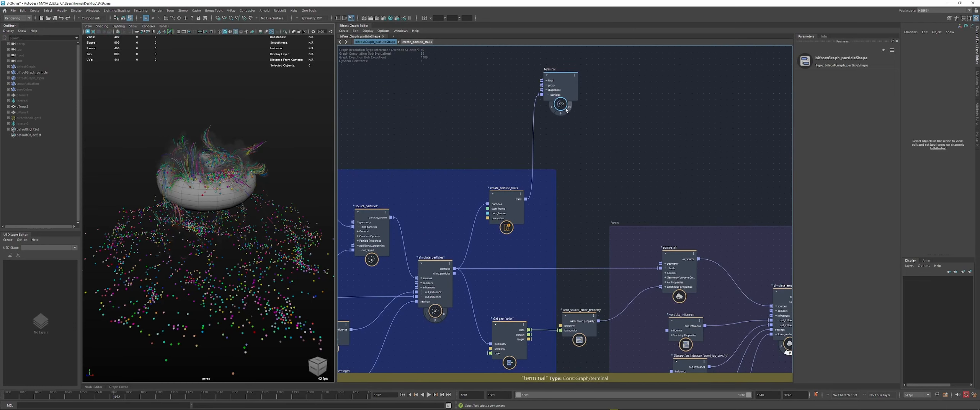
mouse_move(214, 168)
left_mouse_down("alt")
mouse_move(190, 162)
mouse_move(199, 176)
left_mouse_up("alt")
middle_click_drag(199, 176, 213, 188, "alt")
Widen the Aero backdrop to enclose voxel_color_scope and turn on that node's viewport display
middle_click_drag(723, 192, 592, 129)
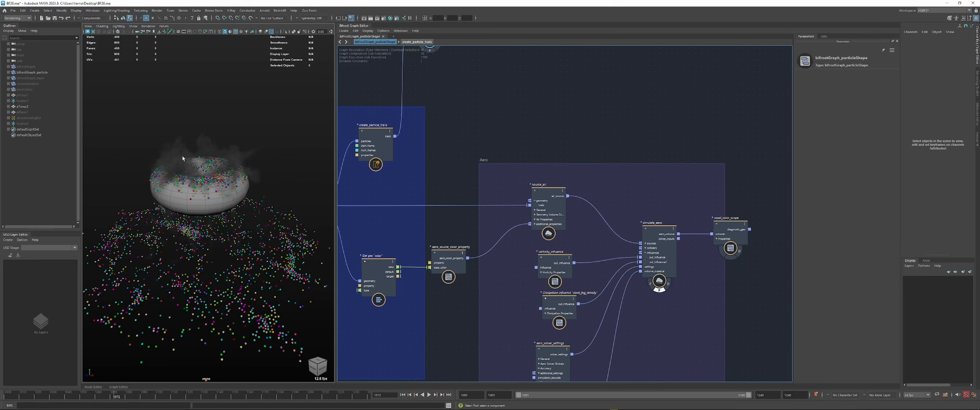
middle_click_drag(734, 202, 638, 191)
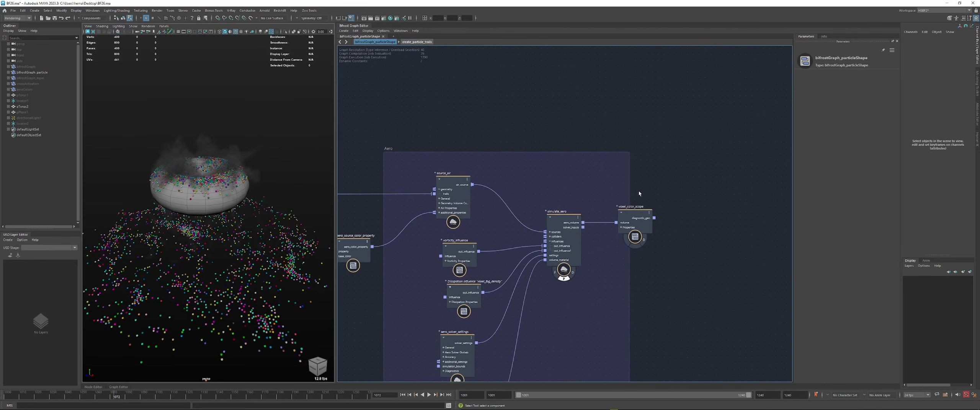
left_click_drag(630, 191, 685, 191)
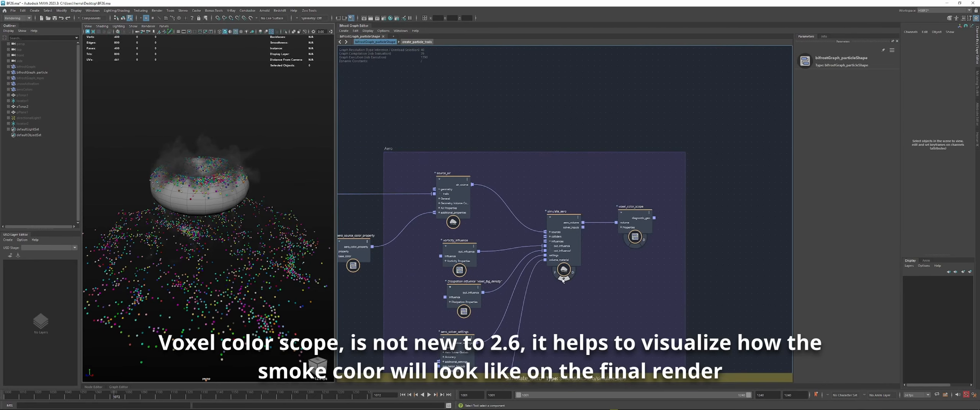
left_click(643, 239)
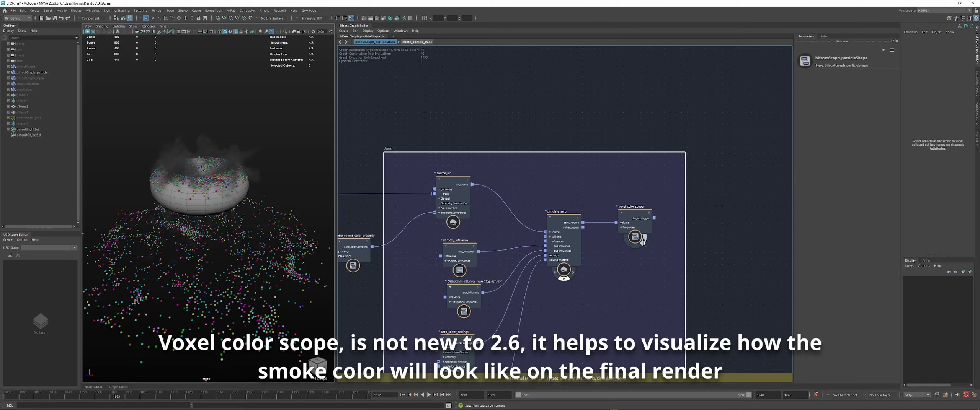
Examine the coloured voxels around the torus from closer and another angle, and play the simulation
left_click_drag(238, 184, 262, 172, "alt")
scroll(230, 182, "up", 4)
scroll(238, 182, "down", 3)
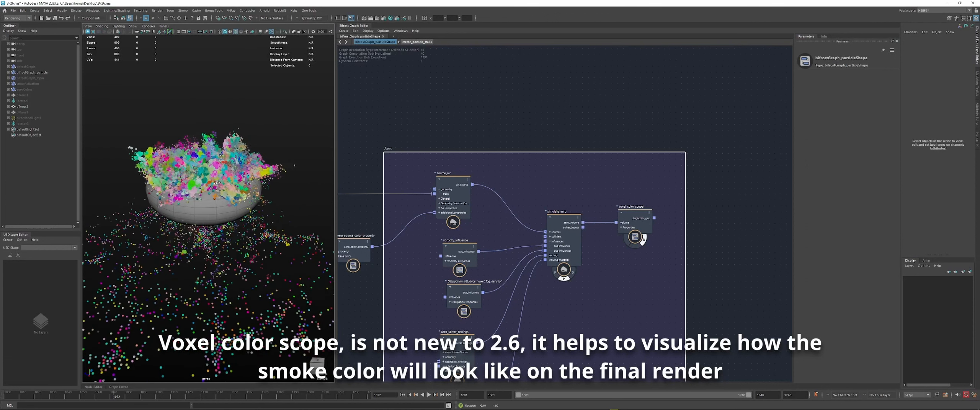
key("alt+v")
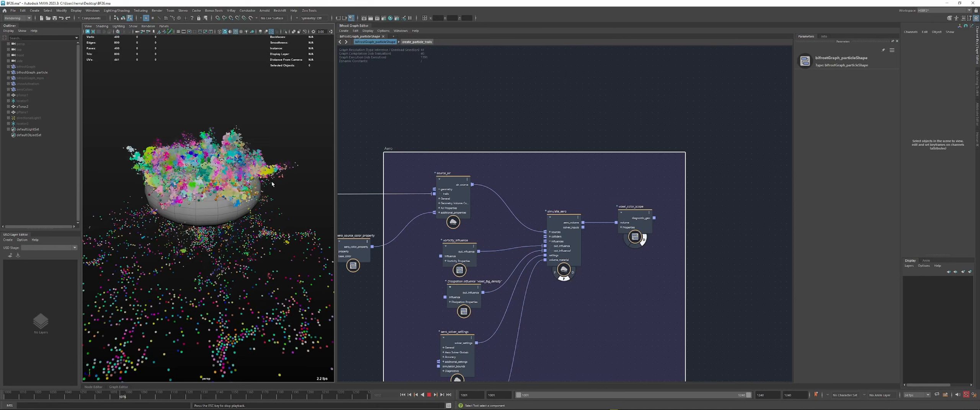
key("Escape")
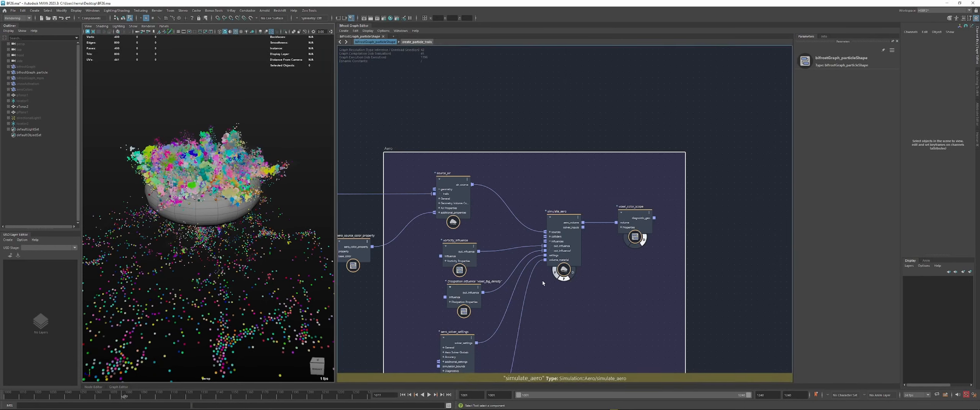
Inspect the scatter colour channel in the settings of Arnold_standard_volume_mat
middle_click_drag(555, 298, 588, 181)
left_click(509, 297)
middle_click_drag(508, 298, 499, 298)
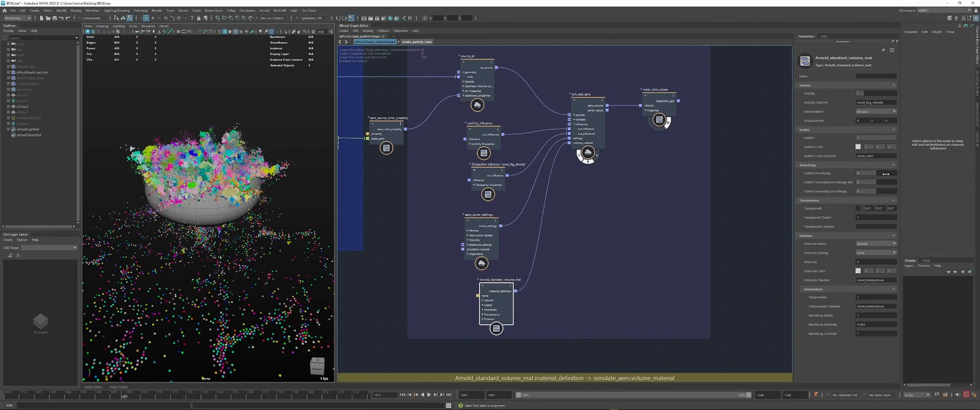
double_click(866, 155)
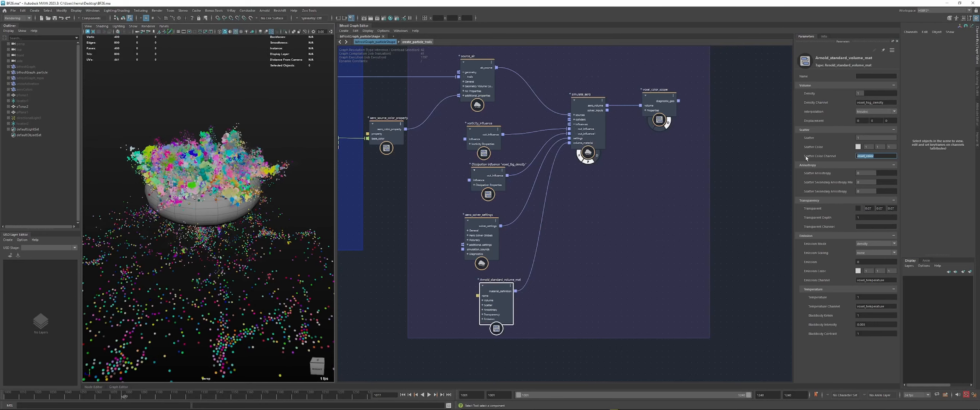
left_click(691, 194)
middle_click_drag(600, 168, 627, 195)
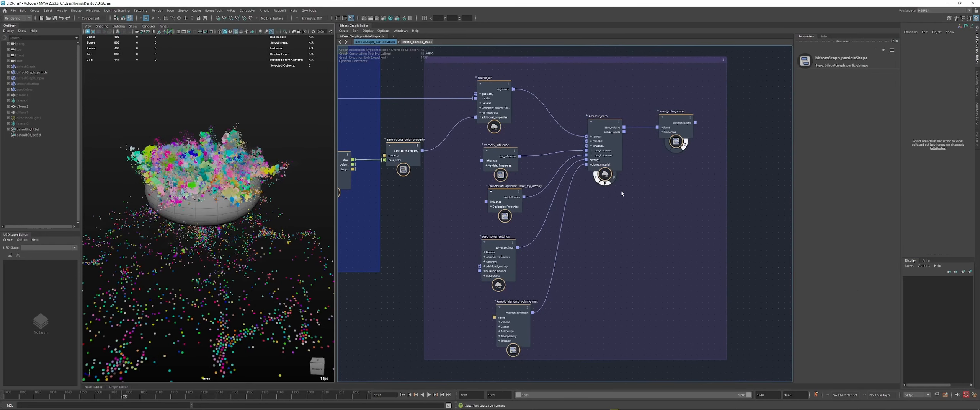
Unhide the directional light and preview the coloured smoke with an Arnold render in the viewport, ending back in the regular display
left_click_drag(164, 155, 87, 126, "alt")
left_click(43, 118)
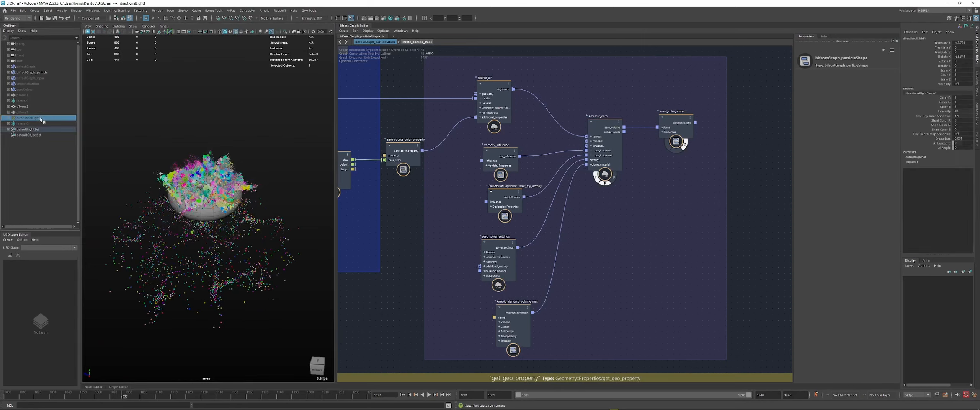
left_click(248, 136)
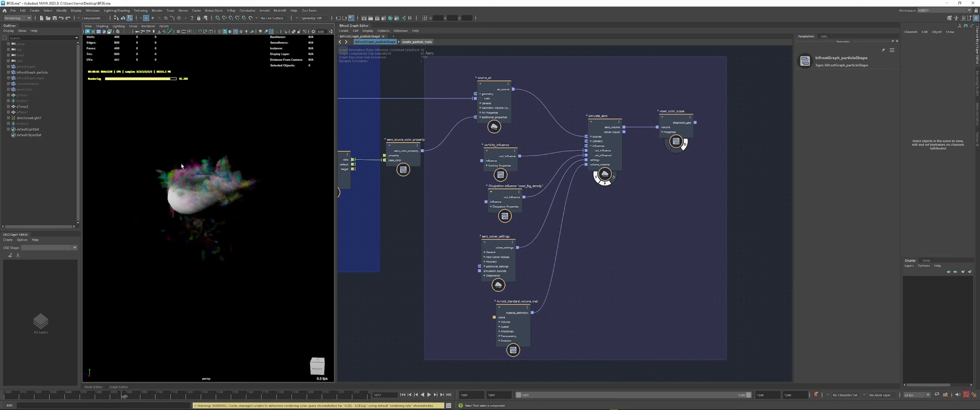
left_click_drag(181, 189, 184, 191, "alt")
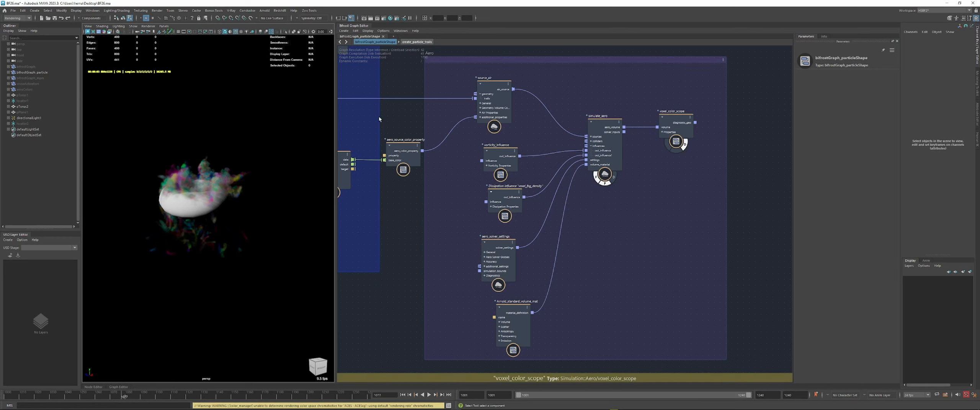
left_click(88, 33)
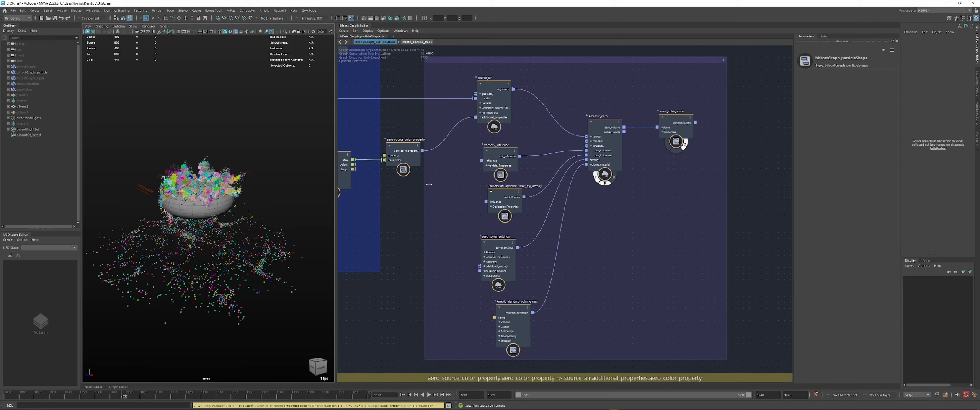
Turn off the viewport display of voxel_color_scope in the Aero backdrop
middle_click_drag(368, 135, 528, 197, "alt")
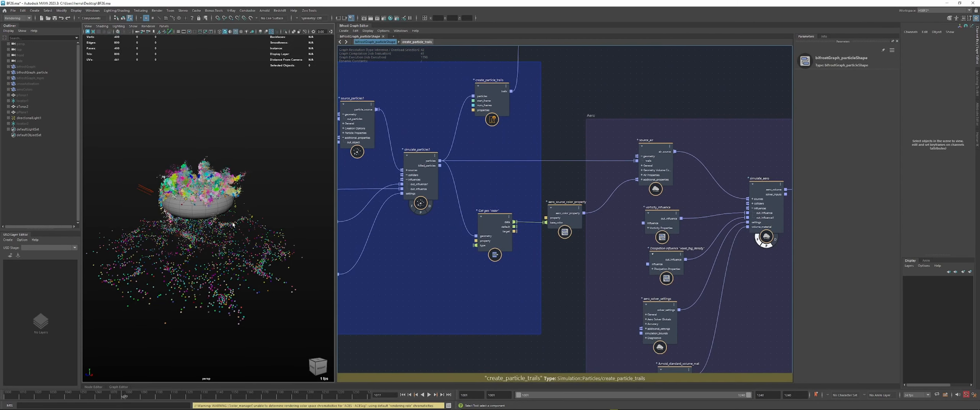
middle_click_drag(789, 239, 632, 226, "alt")
left_click(675, 195)
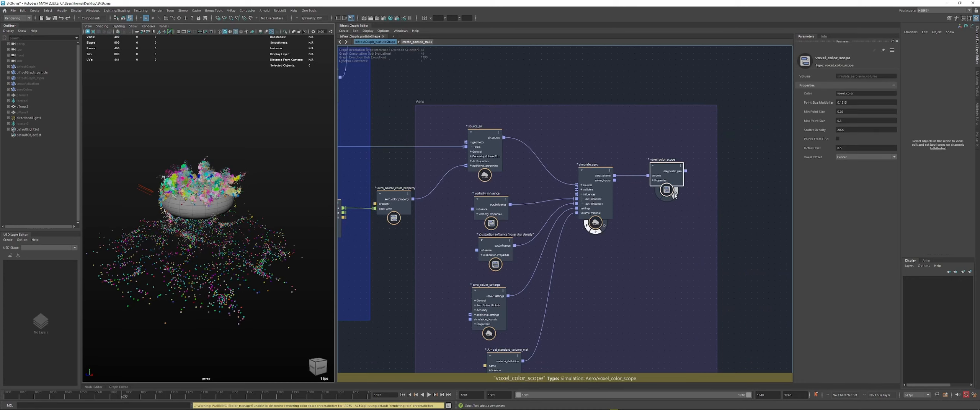
left_click(331, 189)
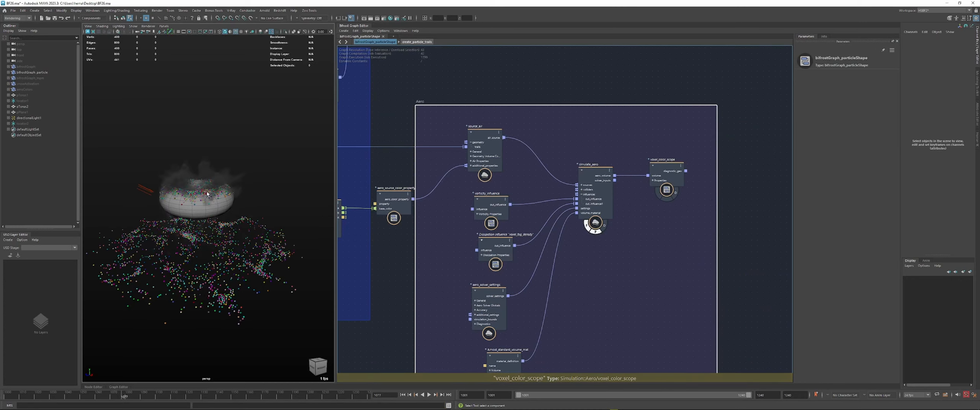
Turn on the viewport display of the particle trails terminal and simulate_particles1
middle_click_drag(473, 173, 584, 204, "alt")
middle_click_drag(497, 79, 487, 141, "alt")
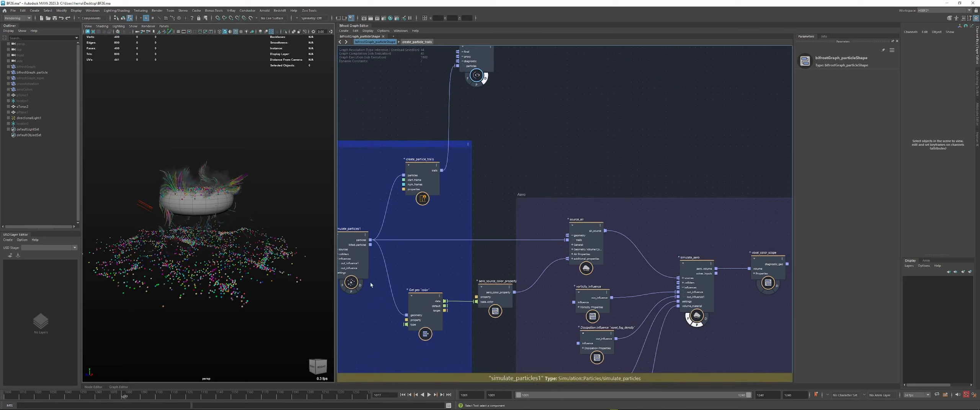
left_click(353, 293)
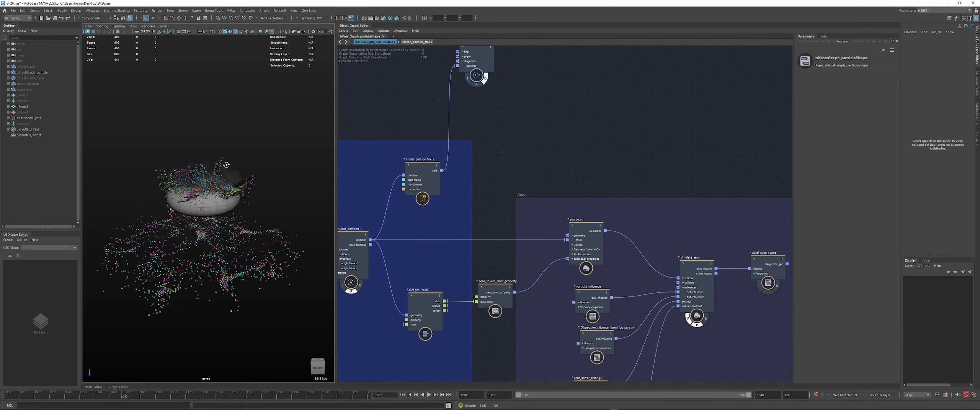
Play the simulation with particles, trails and smoke together and look at it from another angle
scroll(217, 184, "up", 3)
key("alt+v")
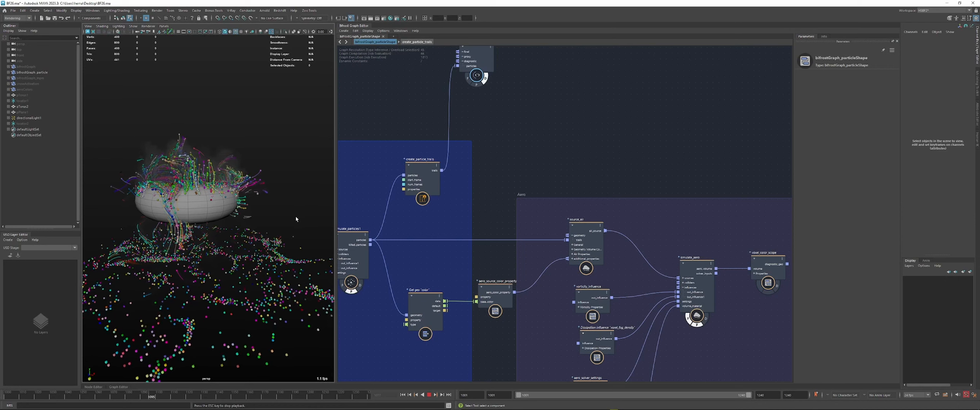
key("Escape")
scroll(251, 223, "down", 4)
mouse_move(252, 223)
left_mouse_down("alt")
mouse_move(260, 233)
mouse_move(254, 200)
mouse_move(223, 205)
left_mouse_up("alt")
Switch the viewport shading to use all scene lights and view the lit smoke up close
key("7")
key("6")
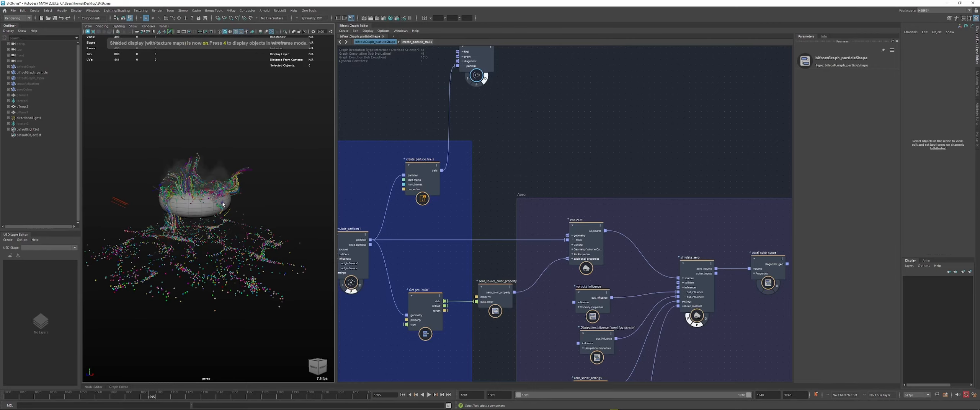
key("7")
right_click_drag(230, 205, 274, 212, "alt")
left_click_drag(274, 211, 187, 232, "alt")
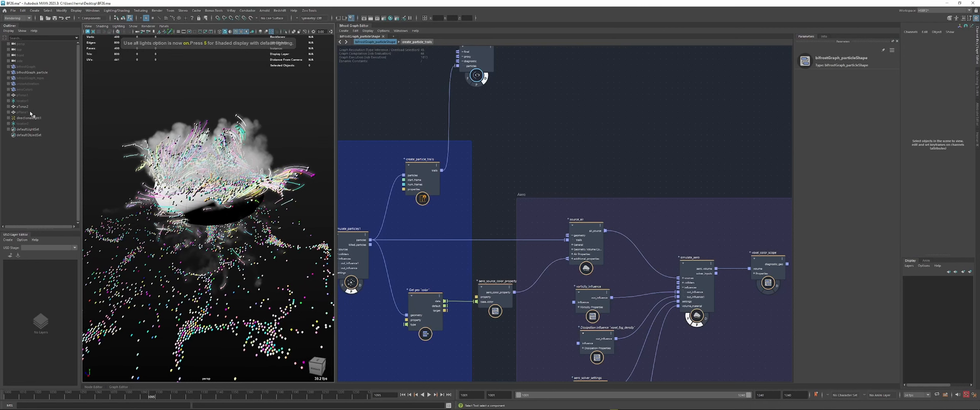
Set the directional light's intensity to 2 and view the relit simulation around the torus
left_click(30, 118)
key("ctrl+a")
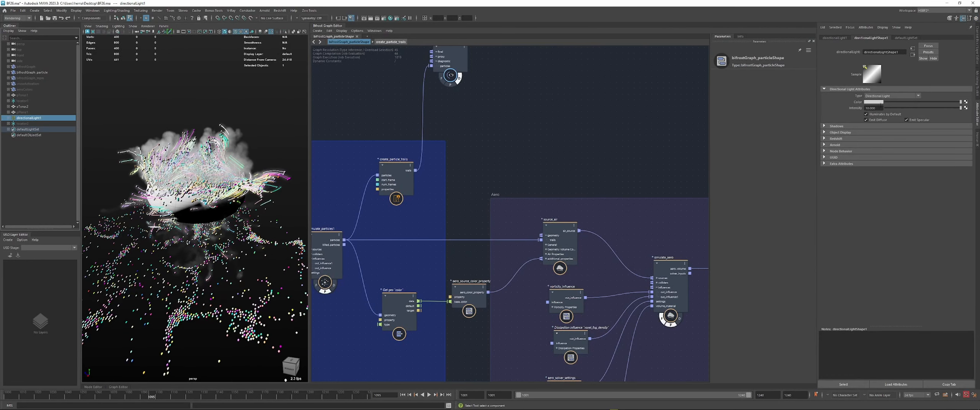
type("2")
key("Return")
left_click_drag(177, 157, 248, 162, "alt")
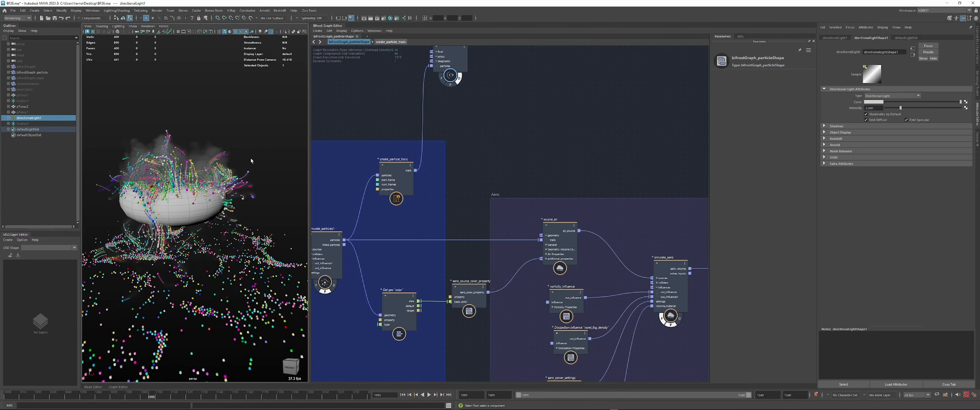
right_click_drag(247, 162, 186, 167, "alt")
left_click_drag(185, 167, 182, 177, "alt")
scroll(594, 126, "down", 5)
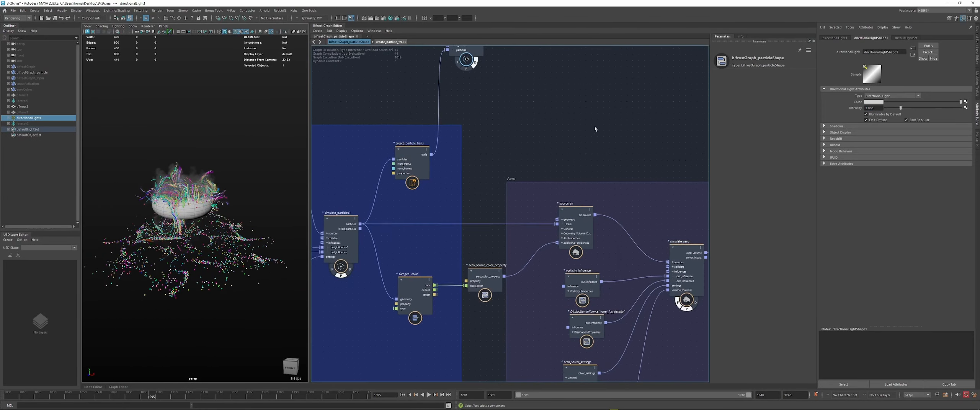
middle_click_drag(522, 157, 513, 157)
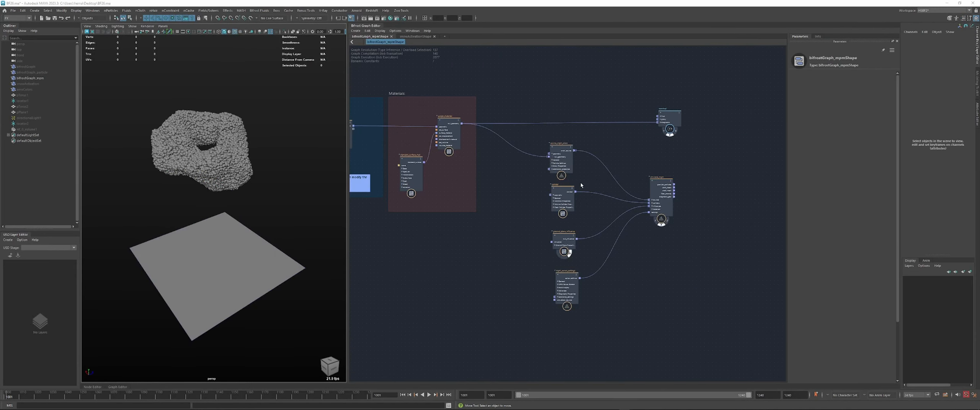
Search the nodes of the MPM graph for the basic example graphs, without adding one
middle_click_drag(512, 219, 506, 223)
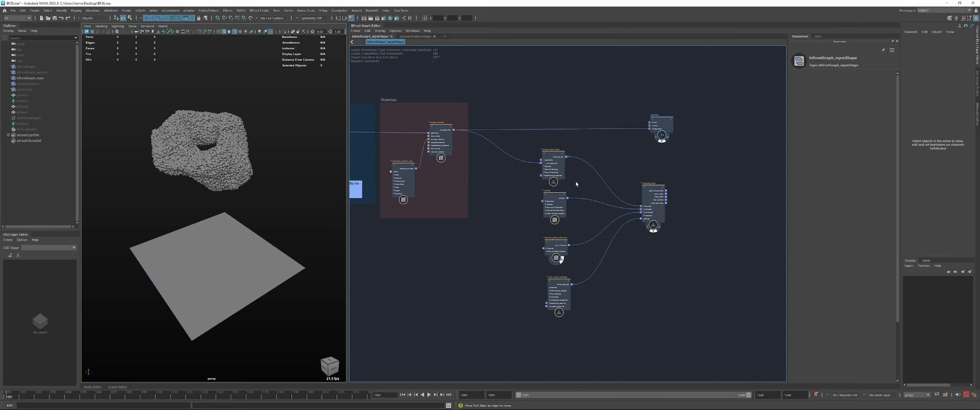
scroll(575, 184, "up", 1)
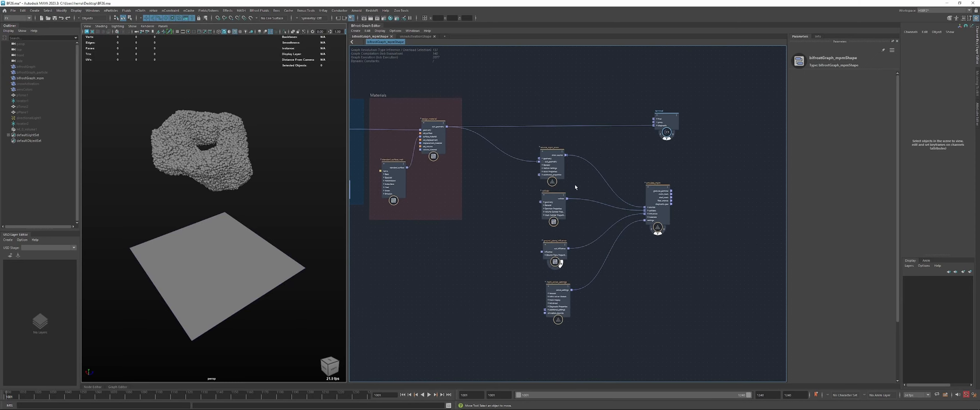
middle_click_drag(728, 175, 665, 173)
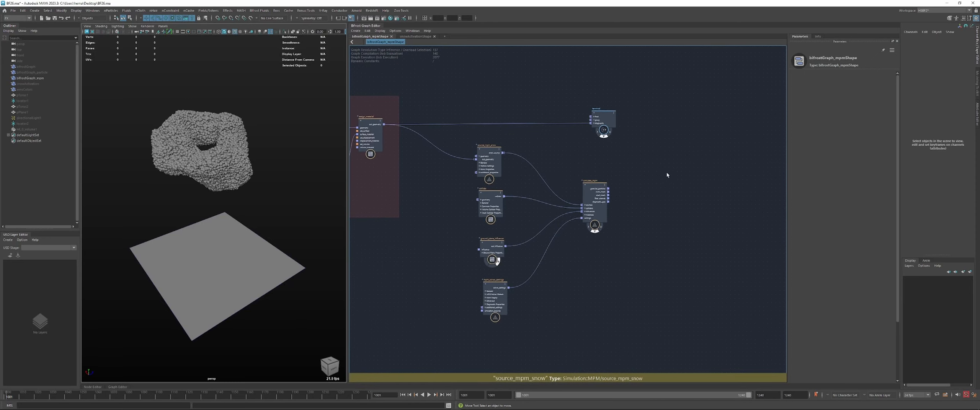
key("Tab")
type("bas")
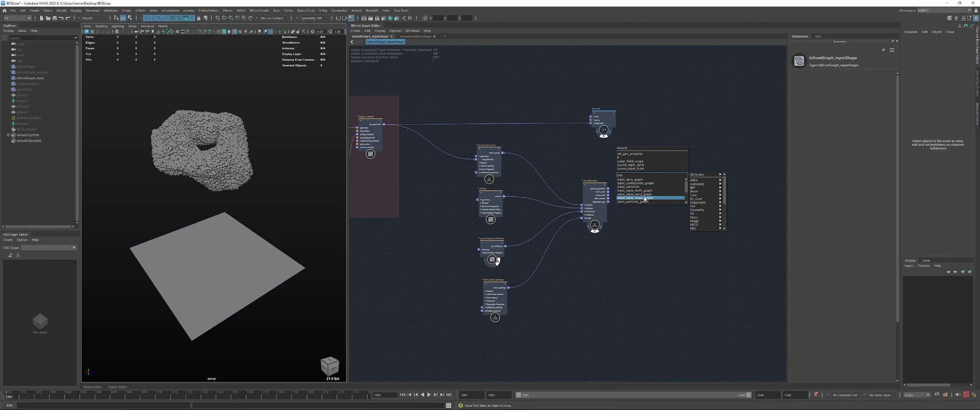
left_click(644, 256)
Inspect the settings of the ground_plane_influence and source_mpm_snow nodes
left_click_drag(483, 248, 481, 247)
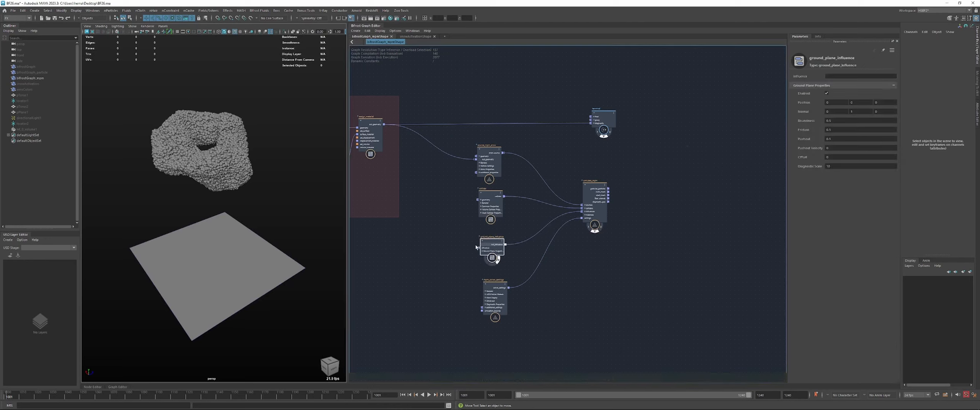
left_click(488, 169)
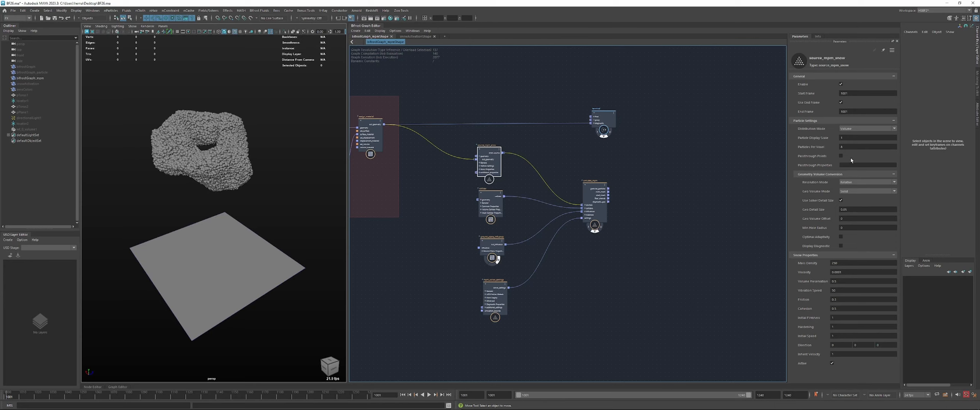
middle_click_drag(441, 172, 443, 180)
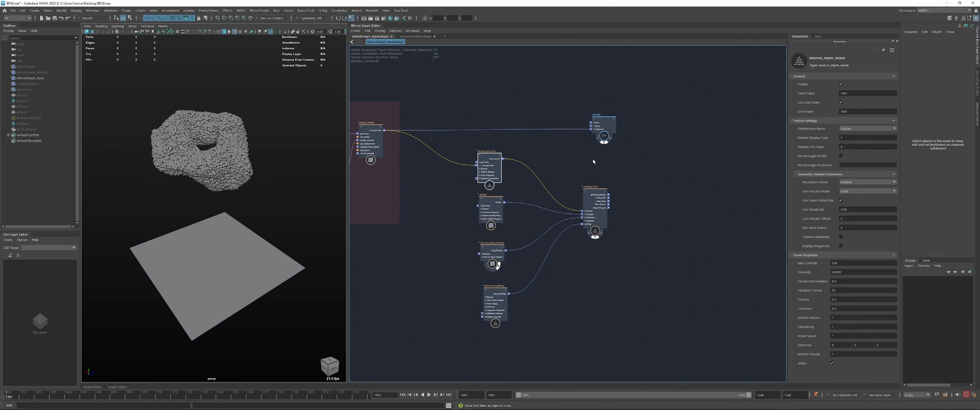
left_click_drag(416, 118, 423, 119)
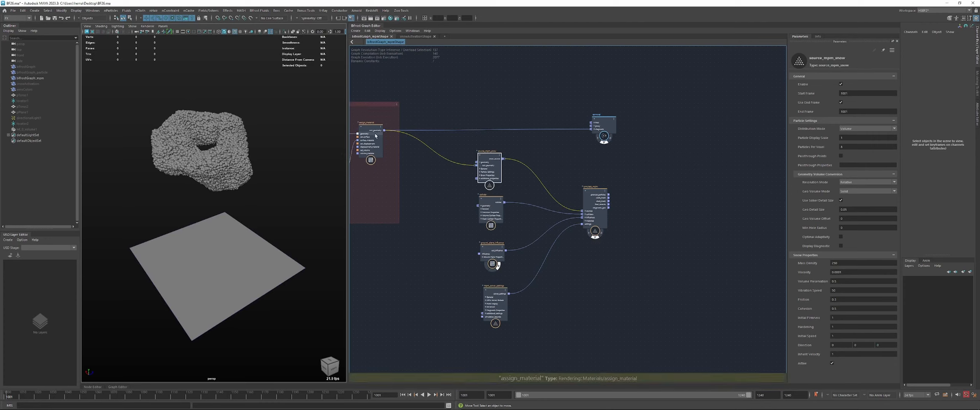
Turn on the output terminal's additional viewport display and enable Passthrough Points on source_mpm_snow
left_click(578, 144)
left_click(490, 162)
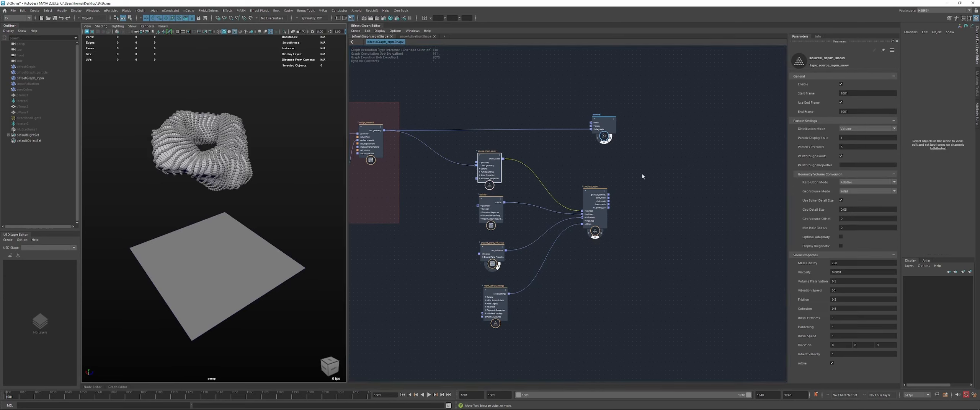
scroll(199, 159, "up", 5)
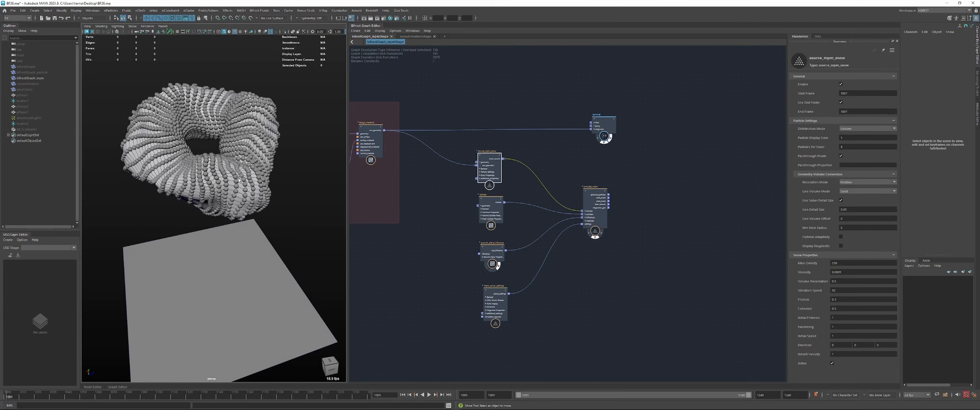
left_click_drag(229, 171, 268, 168, "alt")
Add a scatter points node and a read_Alembic node to the MPM graph
middle_click_drag(423, 192, 449, 189, "alt")
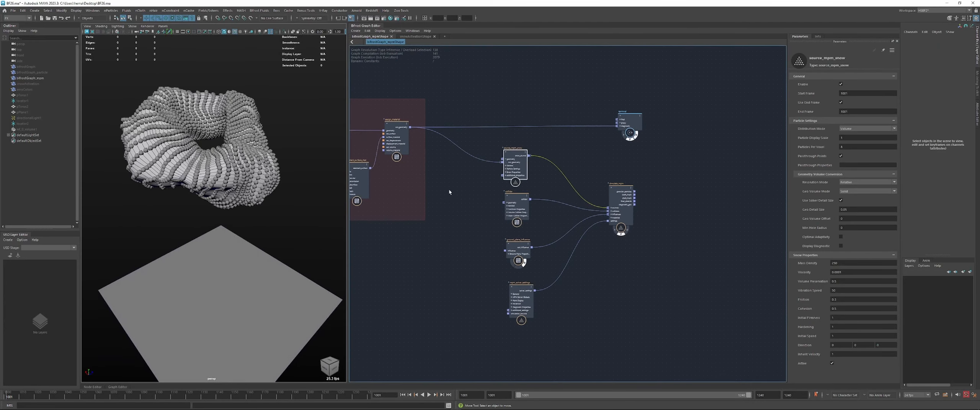
left_click(443, 190)
key("Tab")
type("scatt")
key("Return")
key("Tab")
type("read_alembic")
key("Return")
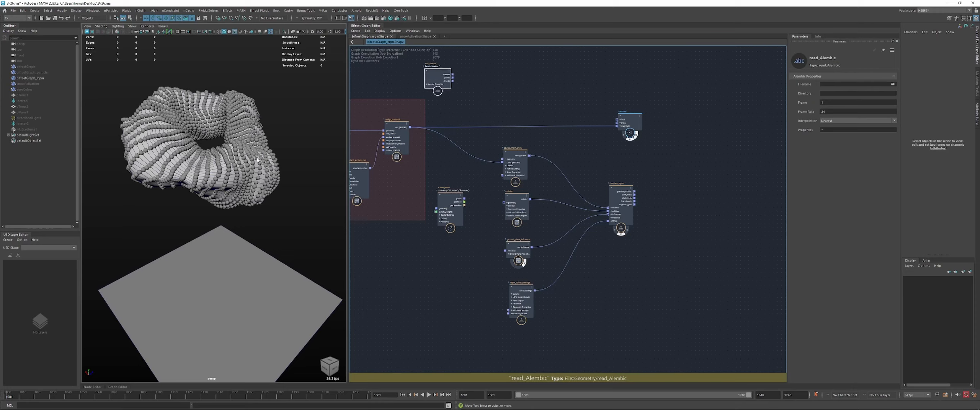
left_click(485, 177)
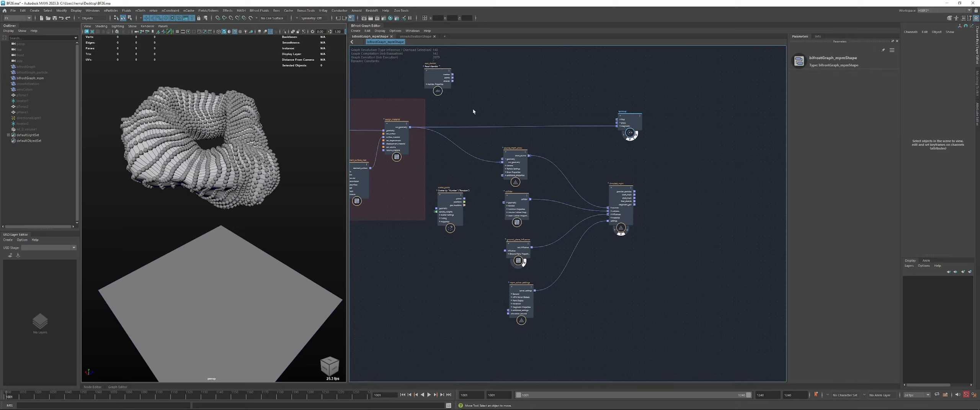
Turn off Passthrough Points on source_mpm_snow and the output terminal's additional viewport display
left_click(515, 163)
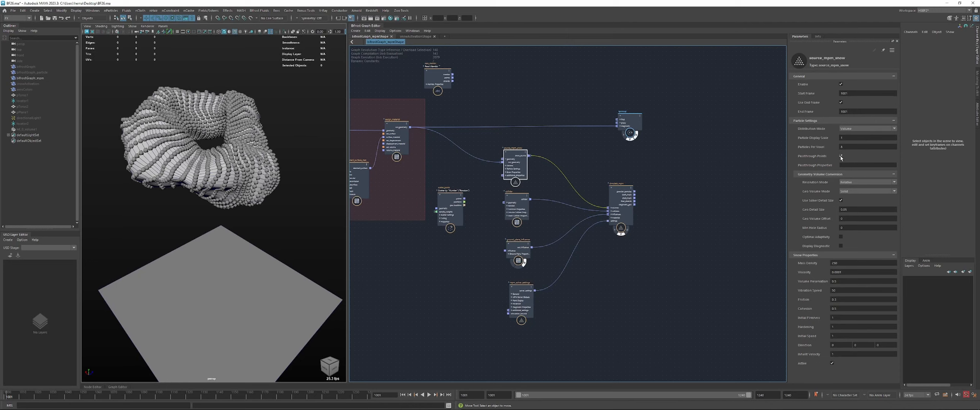
left_click(840, 157)
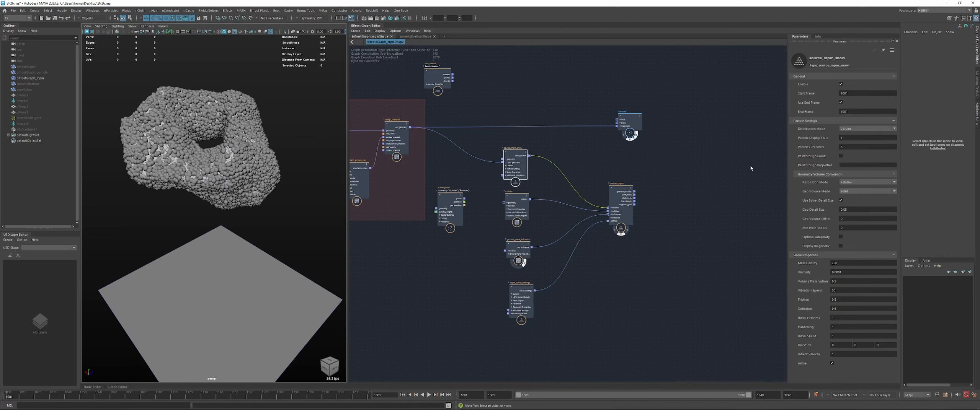
left_click(638, 142)
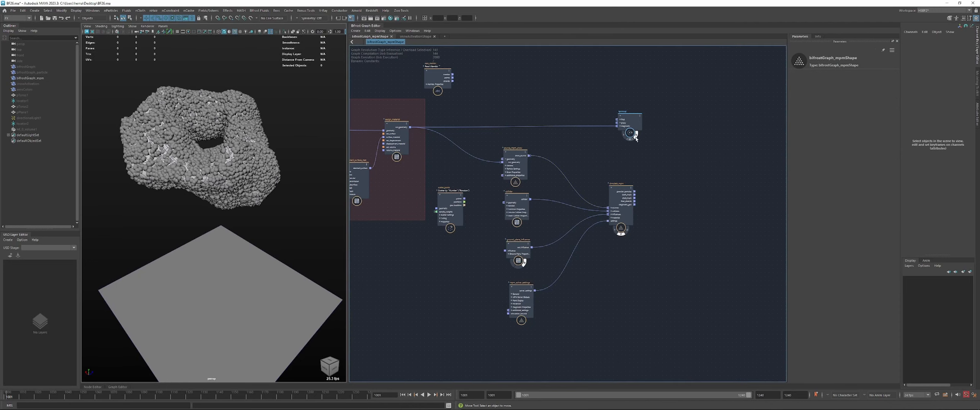
left_click(514, 163)
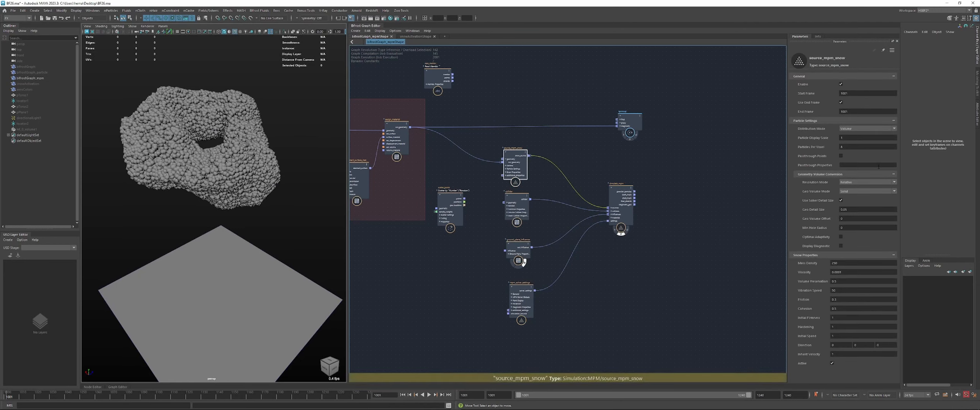
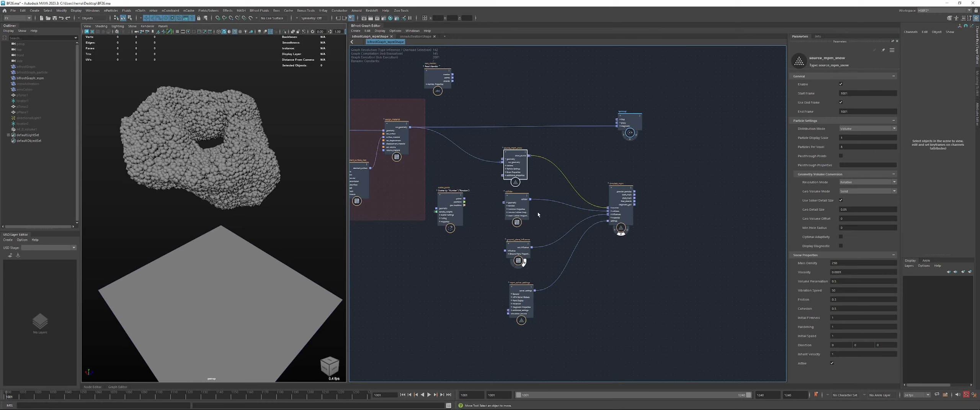
Play the snow simulation to check the particles above the ground plane, and return to the start frame
left_click_drag(283, 190, 258, 205, "alt")
left_click_drag(274, 255, 278, 245, "alt")
key("alt+v")
left_click(402, 395)
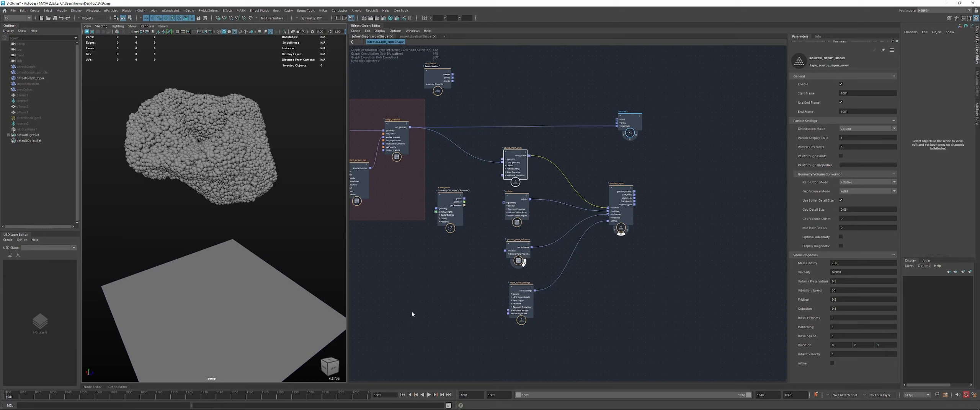
key("alt+v")
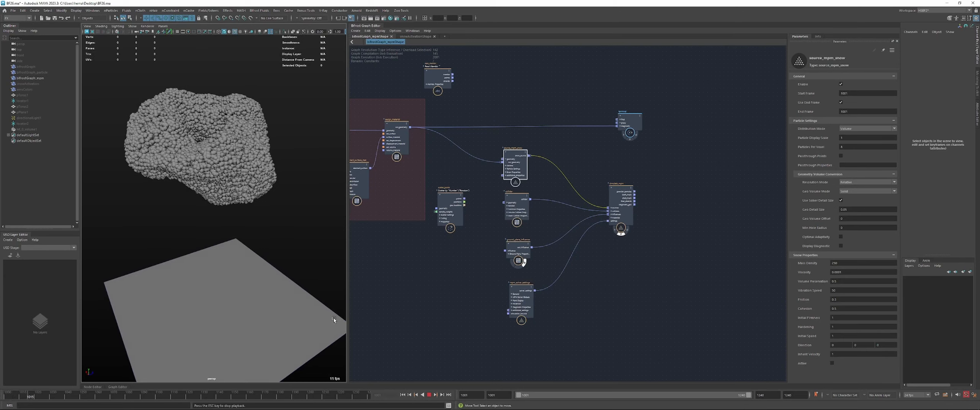
left_click(402, 395)
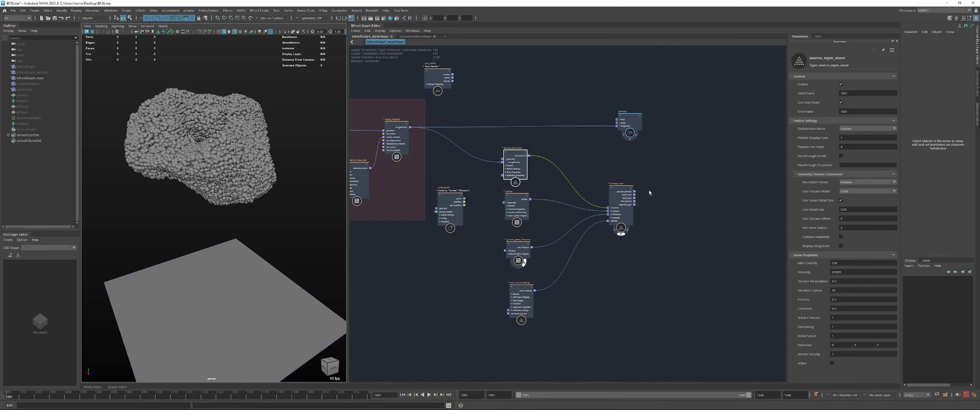
Move the MPM simulation nodes away from the Materials group and expand the Snow Properties ports on source_mpm_snow
left_click_drag(681, 168, 564, 301)
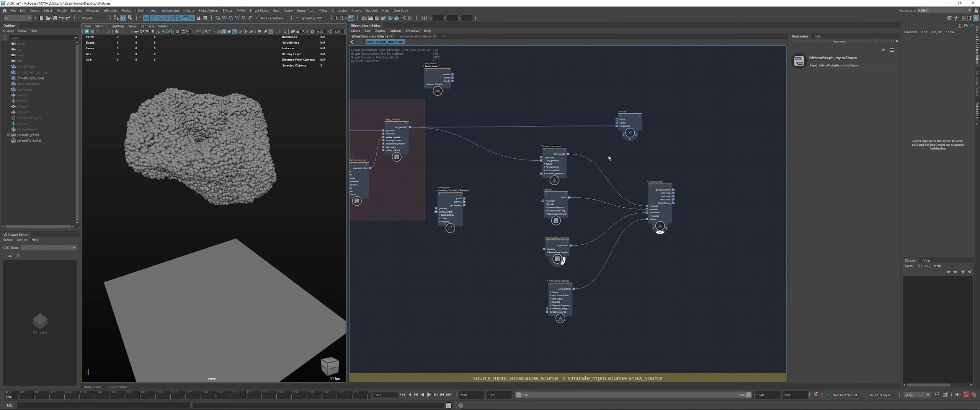
left_click(551, 161)
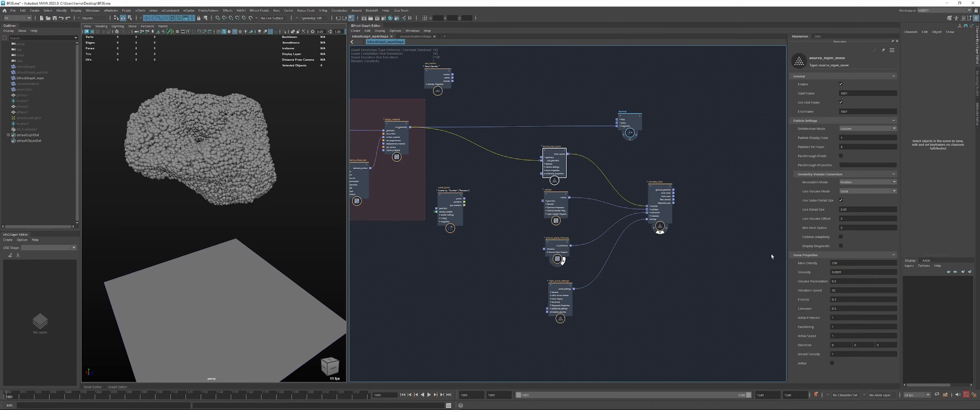
left_click(544, 170)
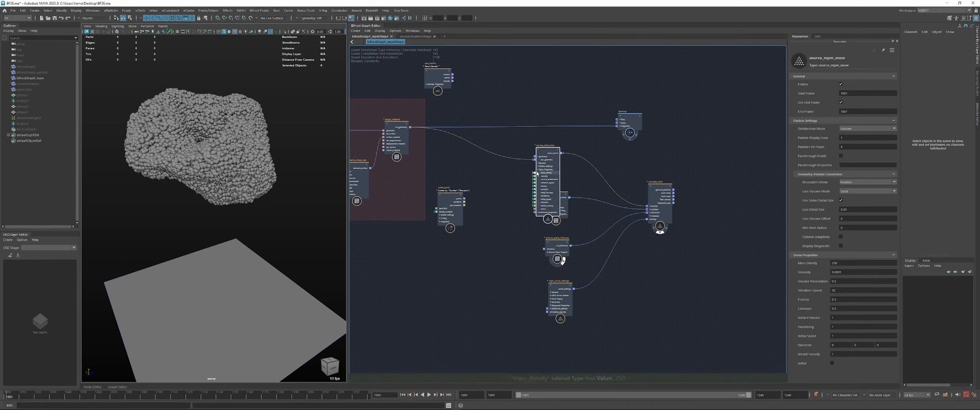
left_click_drag(540, 180, 532, 180)
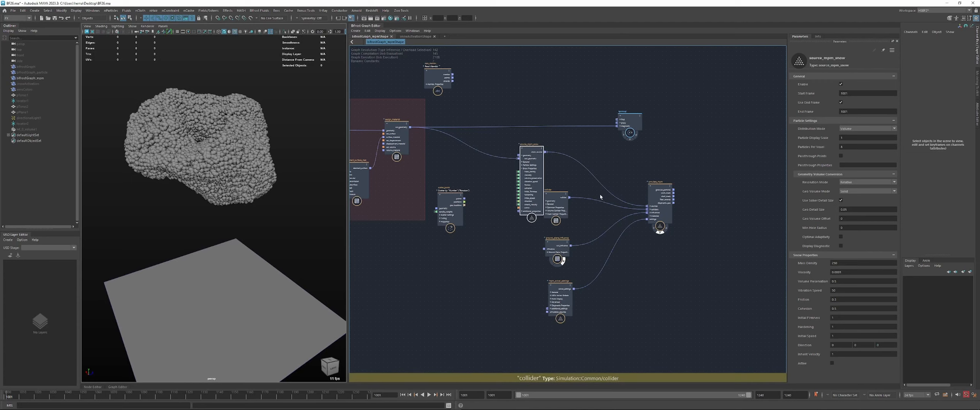
middle_click_drag(602, 182, 664, 173)
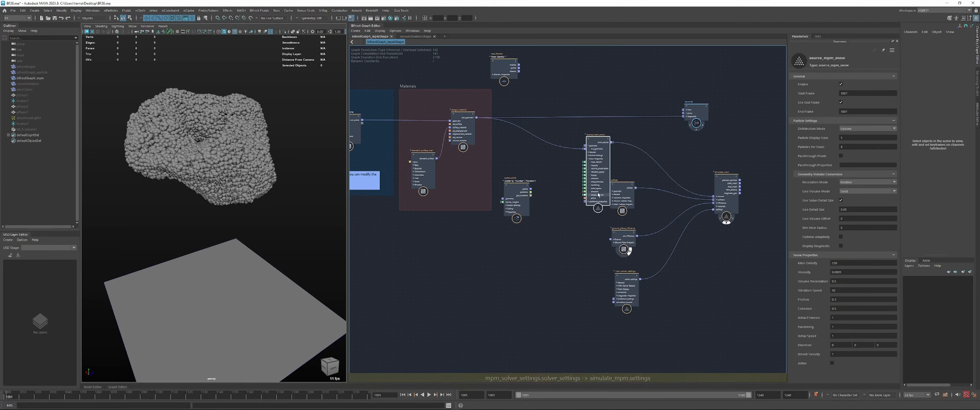
middle_click_drag(530, 167, 569, 186)
left_click(536, 253)
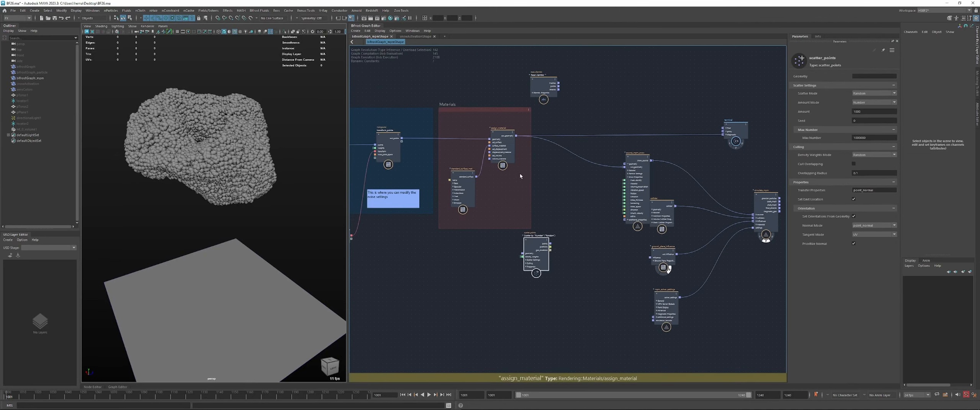
left_click_drag(629, 171, 625, 168)
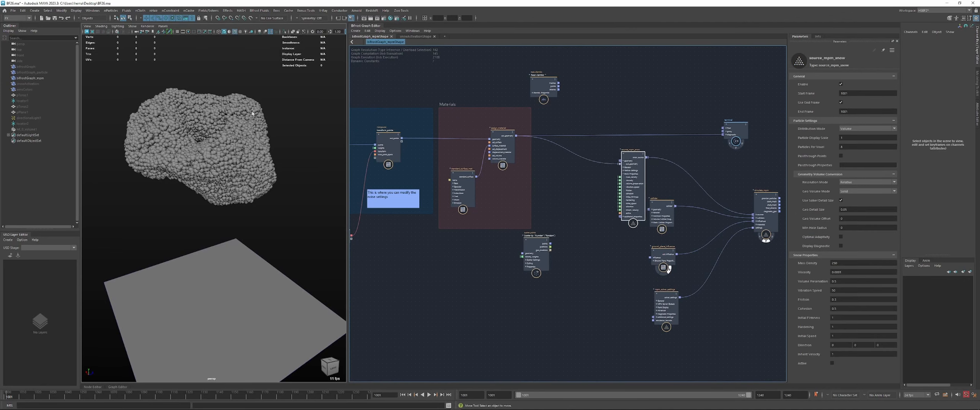
left_click_drag(252, 113, 224, 118, "alt")
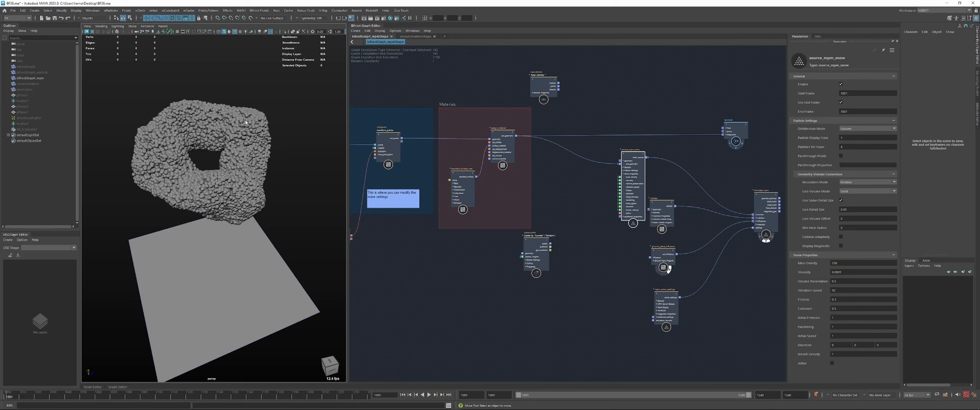
left_click_drag(644, 168, 642, 166)
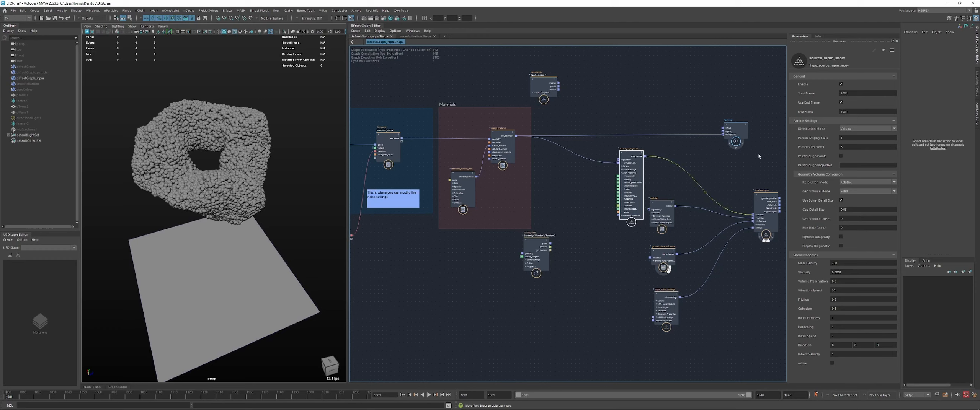
Enable the Active option in the Snow Properties of source_mpm_snow
left_click(858, 165)
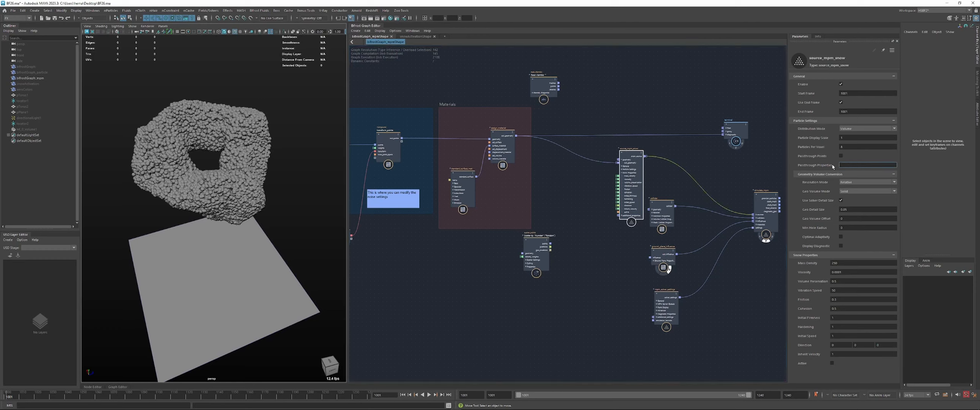
left_click(831, 364)
left_click(841, 166)
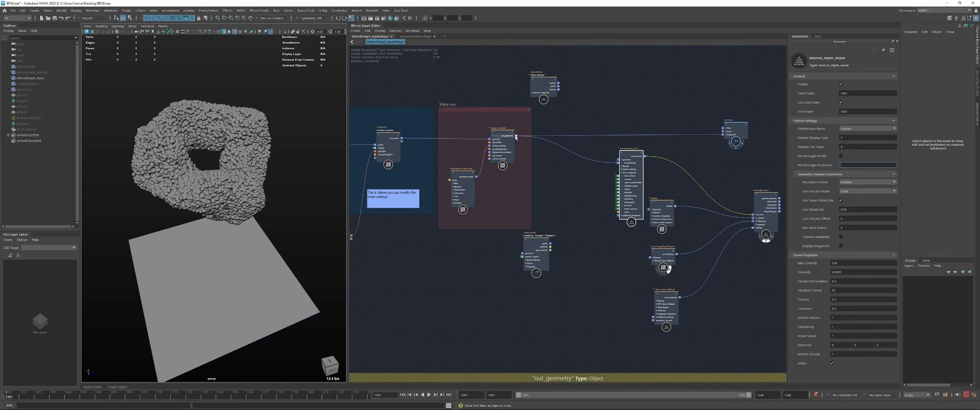
Examine the Passthrough Properties field and the Snow Properties ports of source_mpm_snow
left_click_drag(517, 136, 599, 168)
left_click(555, 175)
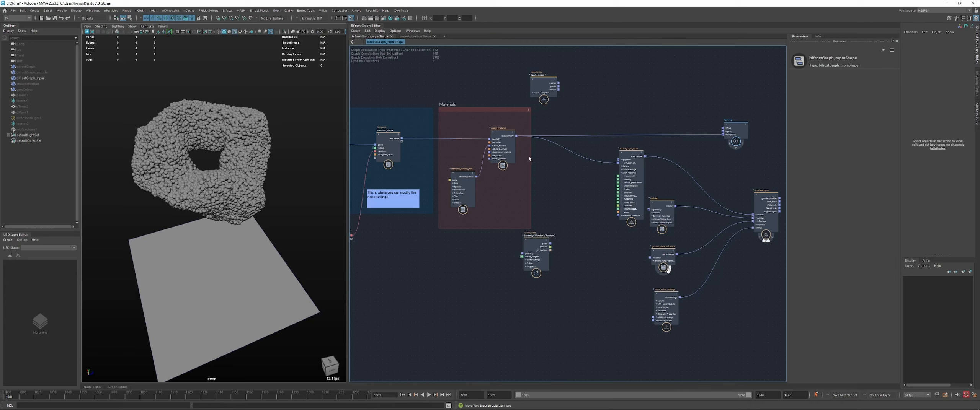
left_click(616, 166)
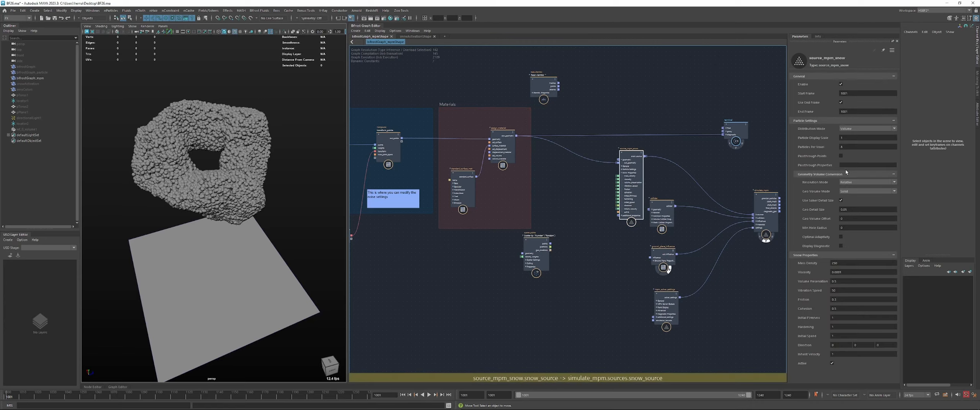
left_click(605, 183)
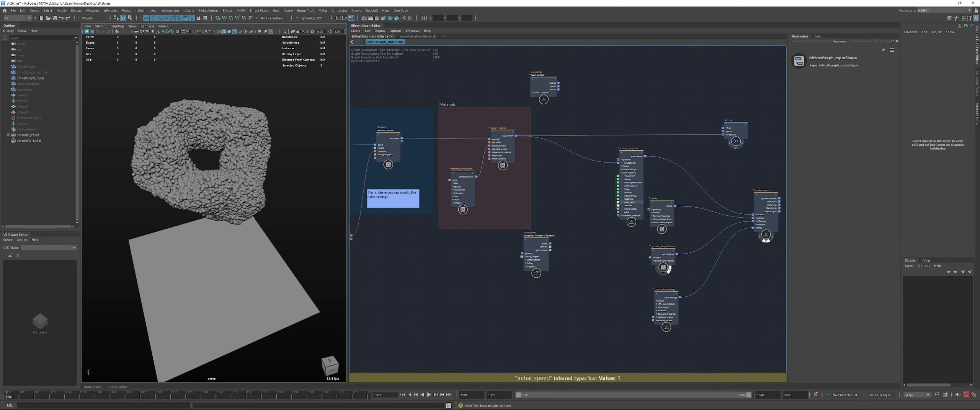
left_click(637, 167)
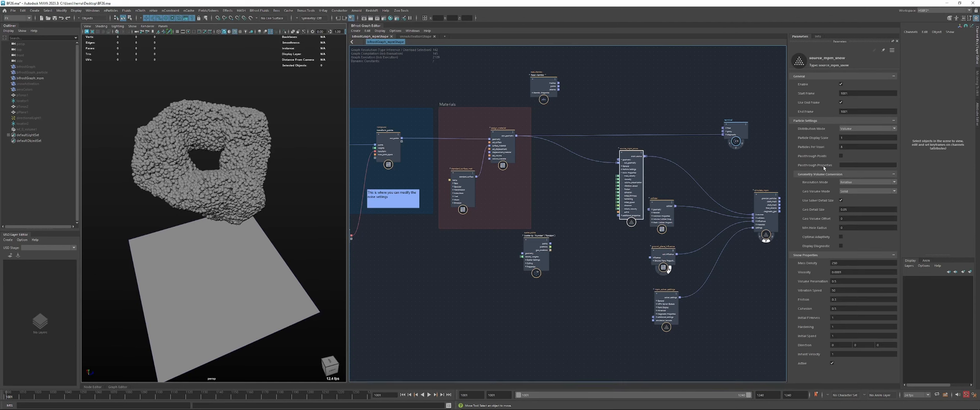
scroll(594, 219, "up", 2)
left_click_drag(622, 211, 601, 222)
left_click(847, 166)
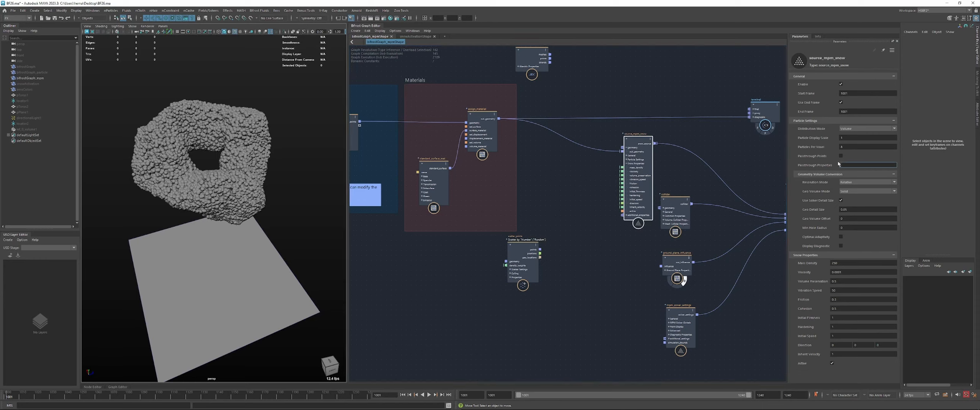
left_click(612, 169)
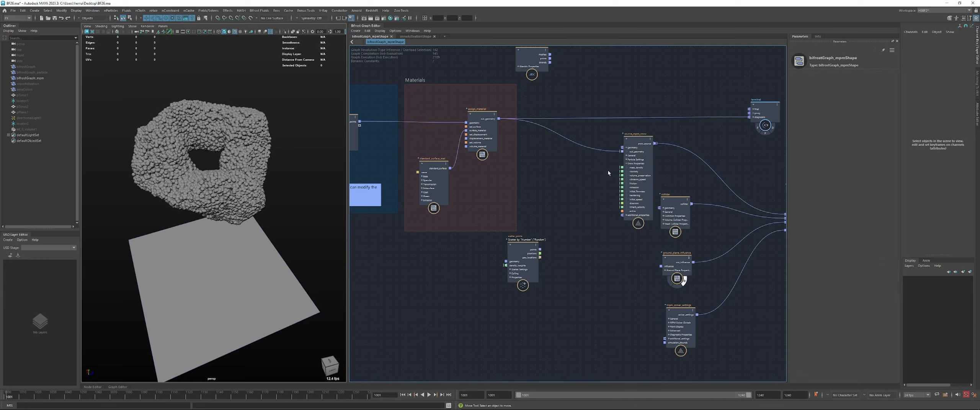
left_click_drag(639, 156, 637, 156)
left_click(560, 171)
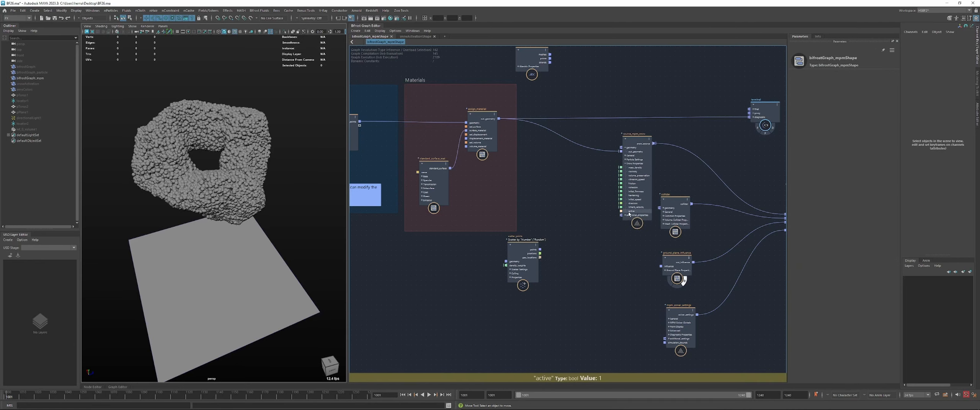
Make room in the graph by moving simulate_mpm farther from its inputs and scatter_points closer to source_mpm_snow
middle_click_drag(641, 243, 562, 226, "alt")
scroll(562, 227, "down", 1)
left_click_drag(524, 126, 530, 150)
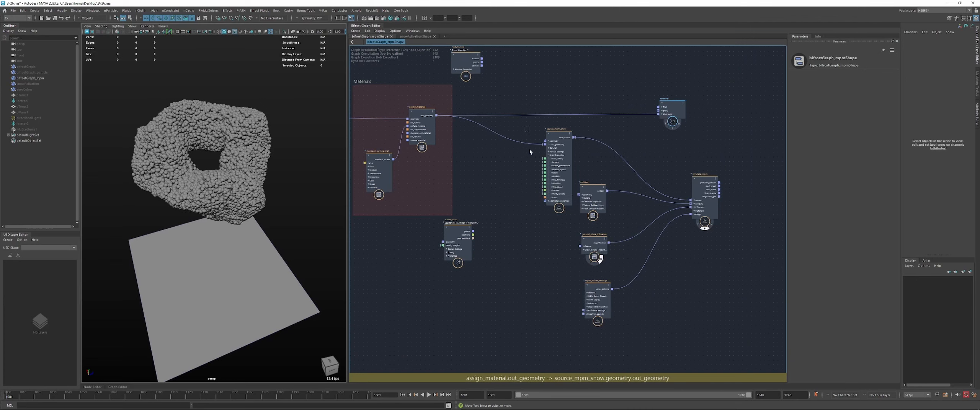
left_click_drag(719, 288, 723, 293)
left_click_drag(706, 194, 744, 194)
left_click(520, 206)
middle_click_drag(520, 189, 562, 197, "alt")
left_click_drag(494, 234, 548, 218)
Add a mesh_to_volume node fed by assign_material's out_geometry and set its Resolution Mode to Absolute
left_click(524, 171)
key("Tab")
type("mtv")
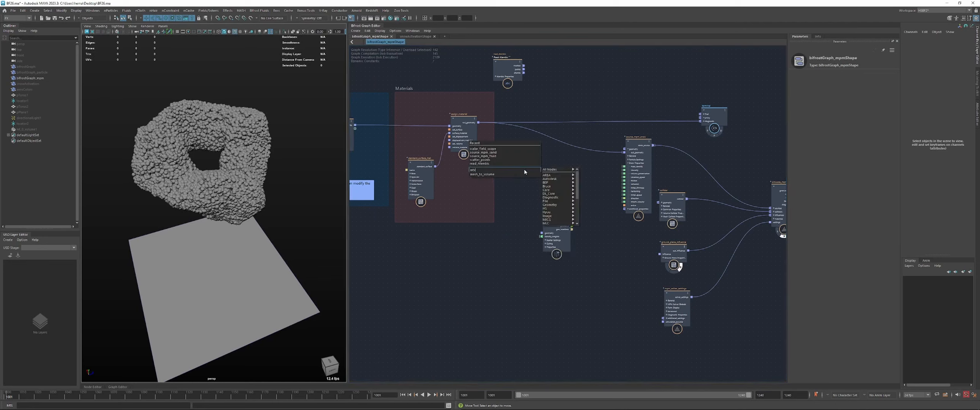
key("Down")
key("Return")
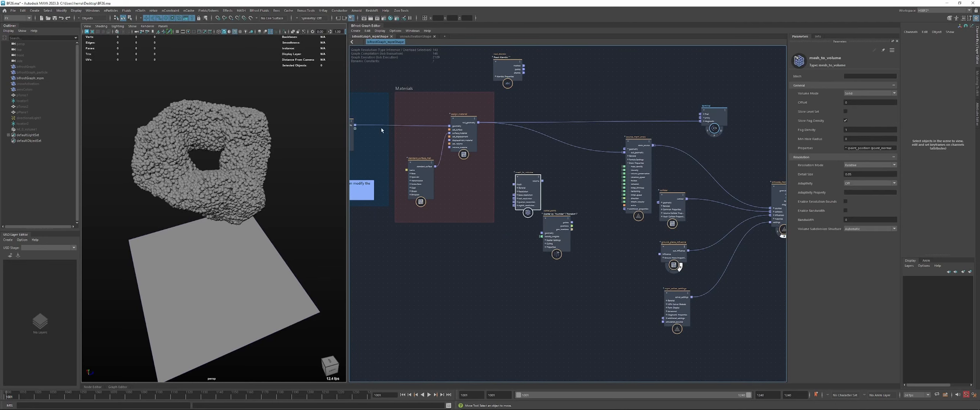
left_click_drag(478, 122, 513, 184)
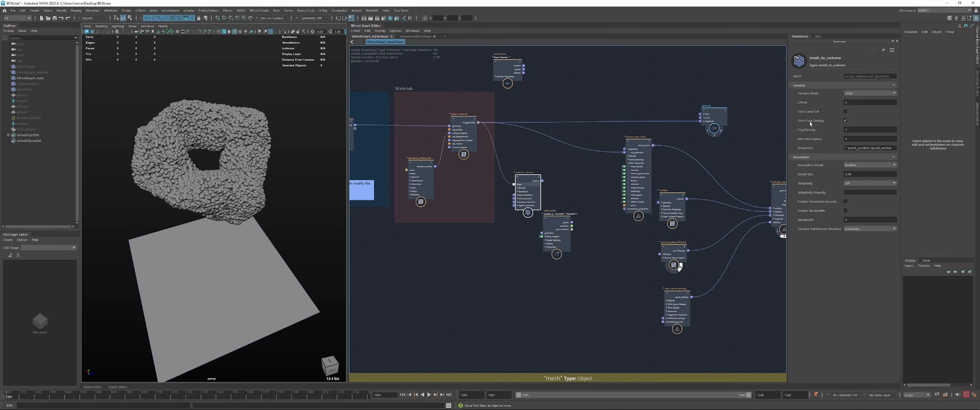
left_click(856, 165)
left_click(855, 170)
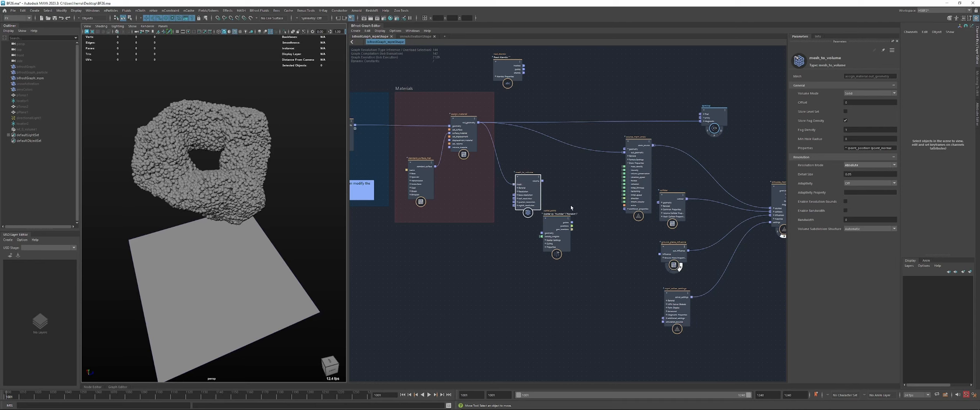
Feed the mesh_to_volume output into scatter_points' geometry and set the scatter Amount to 10000
left_click_drag(557, 216, 554, 193)
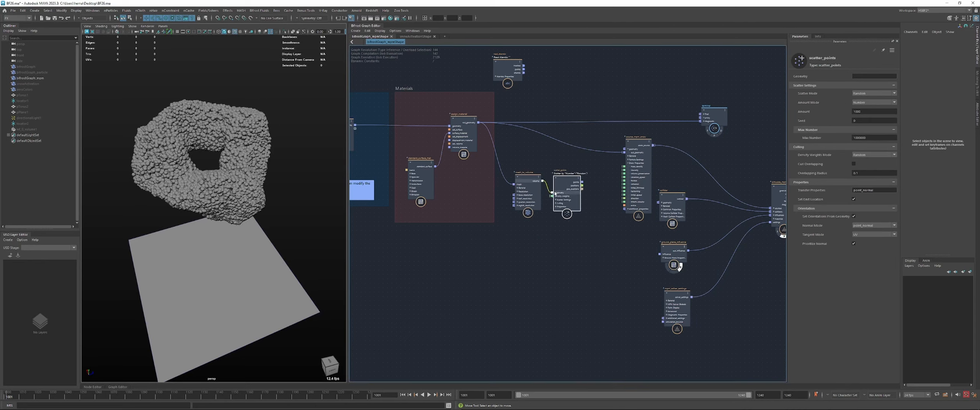
left_click(873, 112)
type("10000")
key("Return")
Connect the scattered points to source_mpm_snow's geometry with Passthrough Points enabled, and line up the mesh_to_volume and scatter_points nodes
left_click_drag(581, 182, 624, 154)
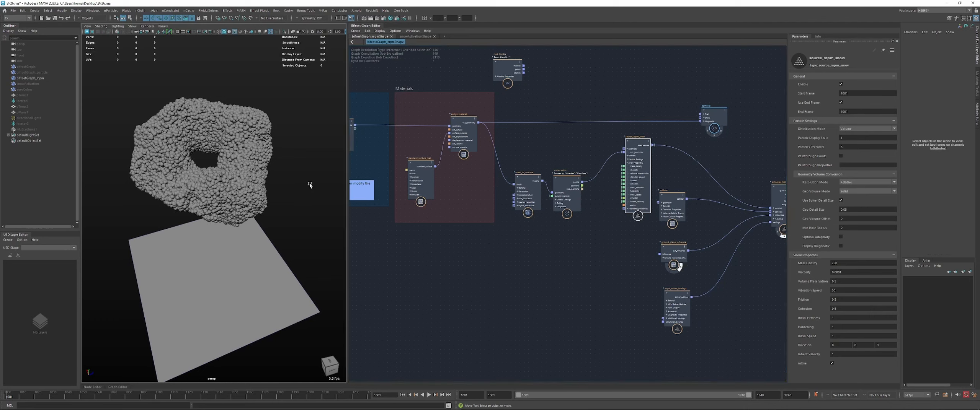
left_click(843, 156)
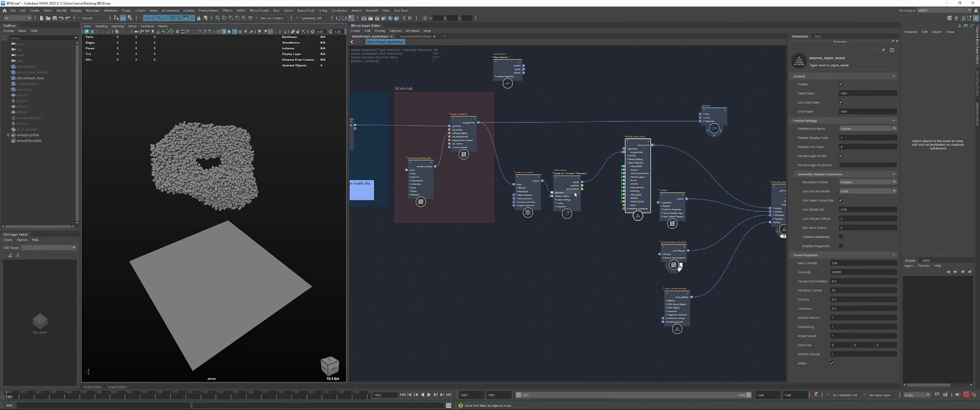
left_click_drag(530, 188, 524, 184)
left_click_drag(575, 182, 531, 199)
left_click_drag(573, 180, 577, 172)
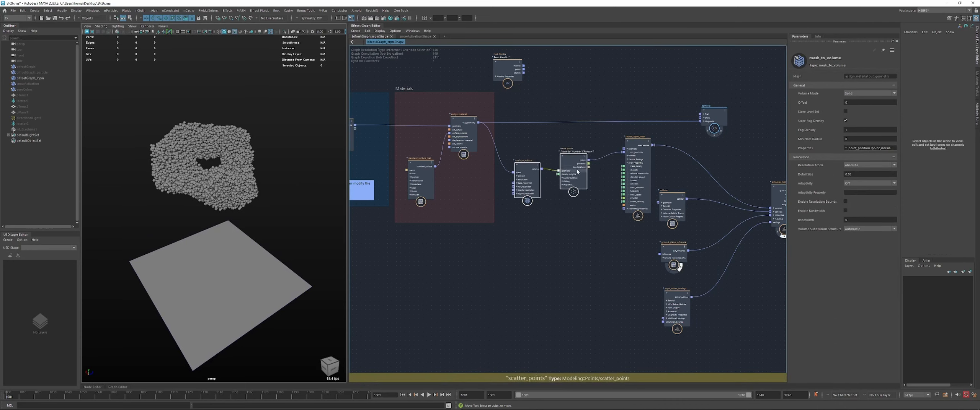
Show the hidden mf_0_volume1 manipulator volume in the viewport
left_click(541, 231)
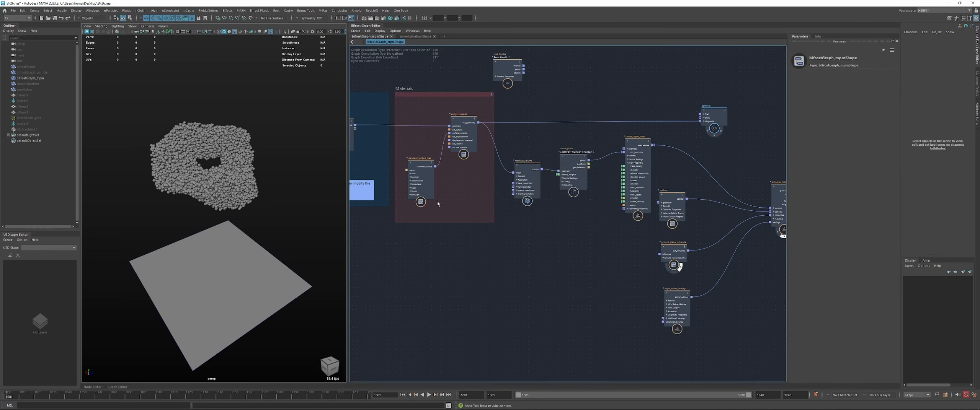
left_click(48, 130)
key("h")
Bring the manipulator_field_V2_1 node and its mf_input_0 node over beneath the mesh_to_volume and scatter_points nodes
middle_click_drag(495, 255, 720, 261, "alt")
middle_click_drag(425, 229, 468, 221, "alt")
left_click_drag(402, 231, 727, 245)
middle_click_drag(727, 245, 494, 214, "alt")
left_click(584, 125)
left_click_drag(608, 201, 520, 250)
left_click_drag(565, 224, 540, 233)
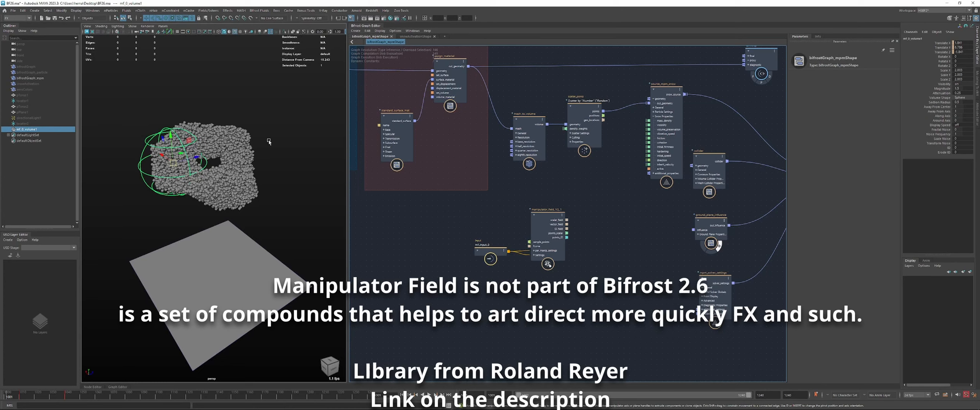
left_click_drag(497, 223, 529, 265)
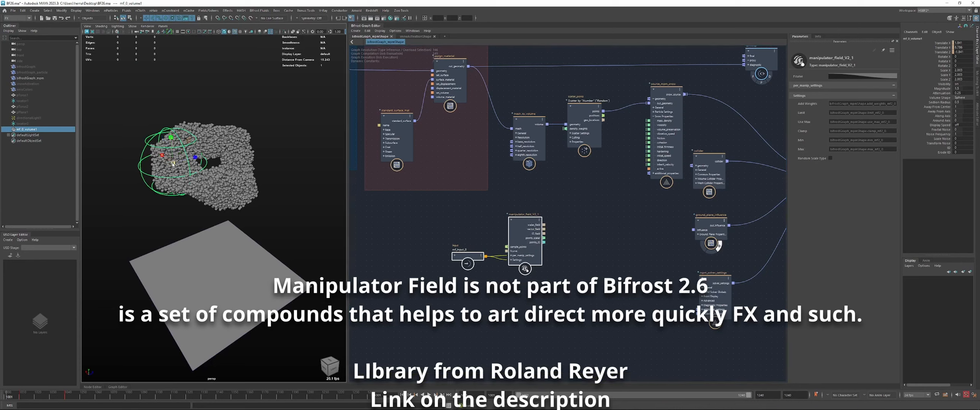
Unmute the translate channels of mf_0_volume1 and scrub the start of the timeline to check its motion
left_click_drag(172, 164, 174, 164)
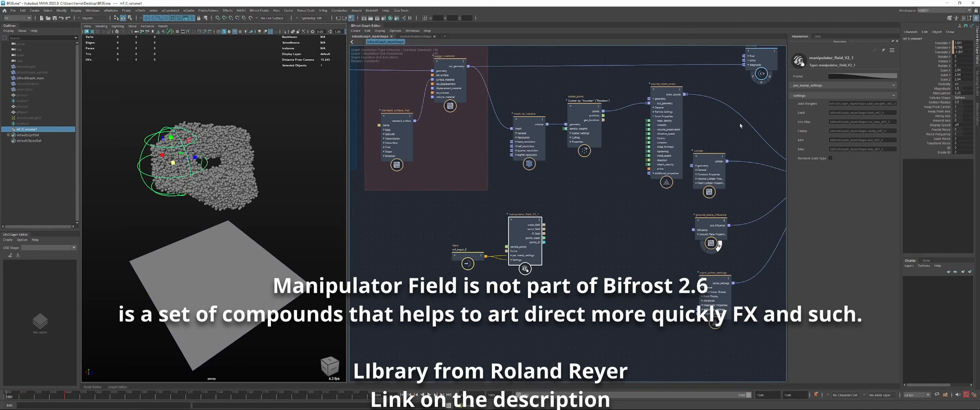
double_click(961, 89)
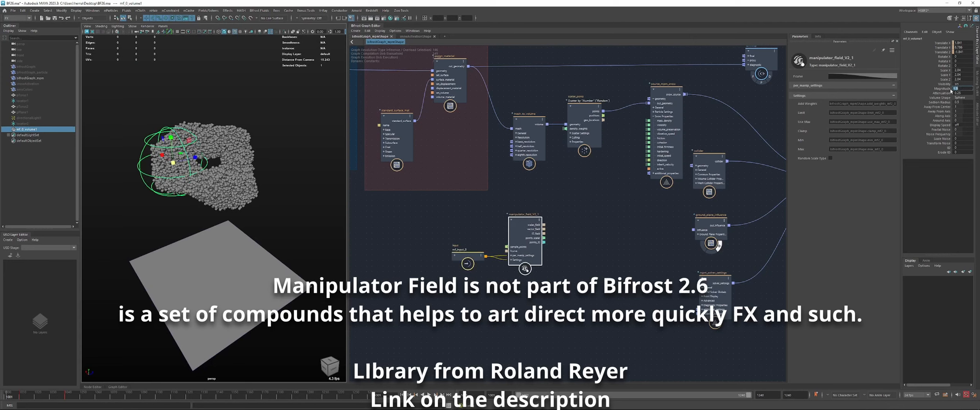
key("Tab")
left_click_drag(948, 43, 947, 49)
right_click(946, 48)
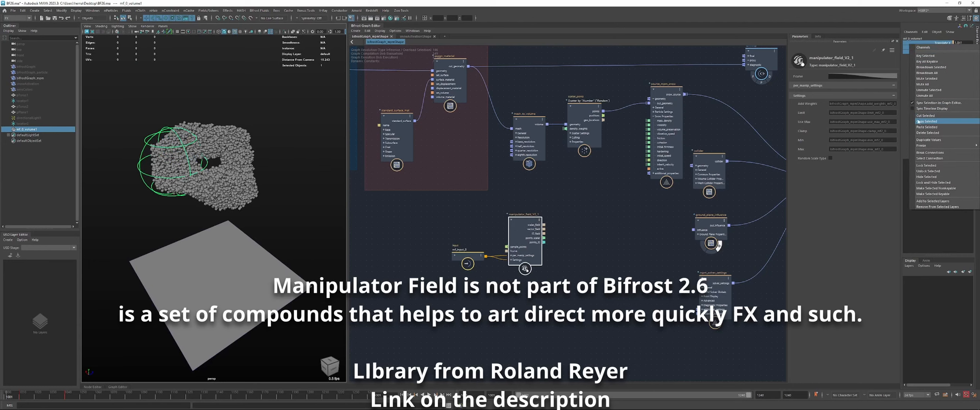
left_click(930, 90)
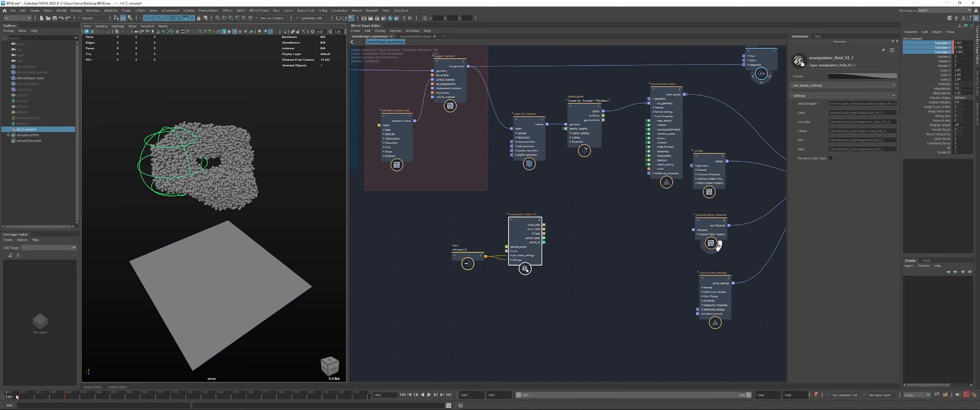
left_click_drag(16, 397, 2, 389)
Mute the translate channels of mf_0_volume1, play the animation briefly to check the volume, and return to the start frame
right_click(910, 49)
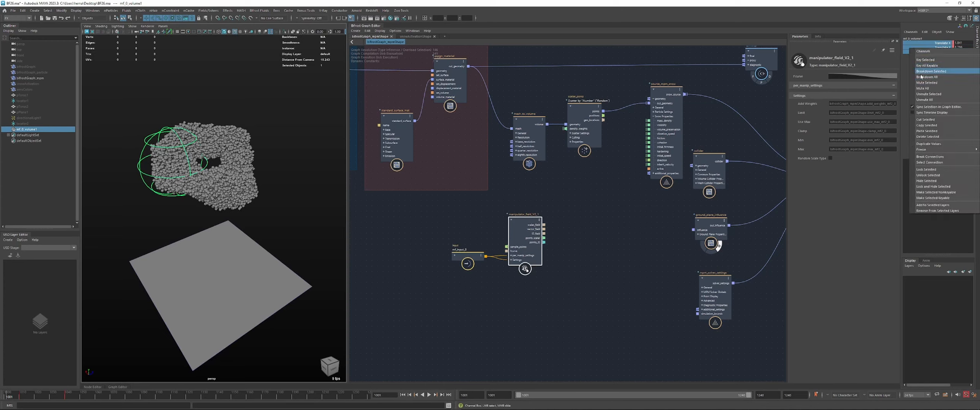
left_click(924, 88)
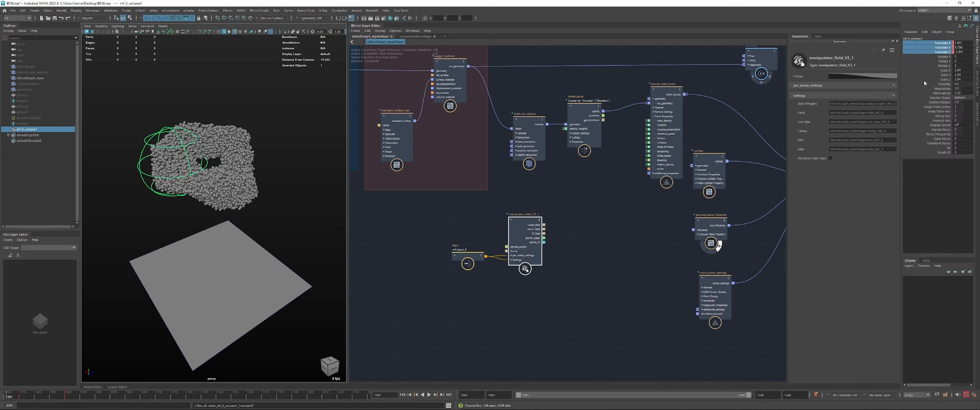
left_click(593, 207)
key("alt+v")
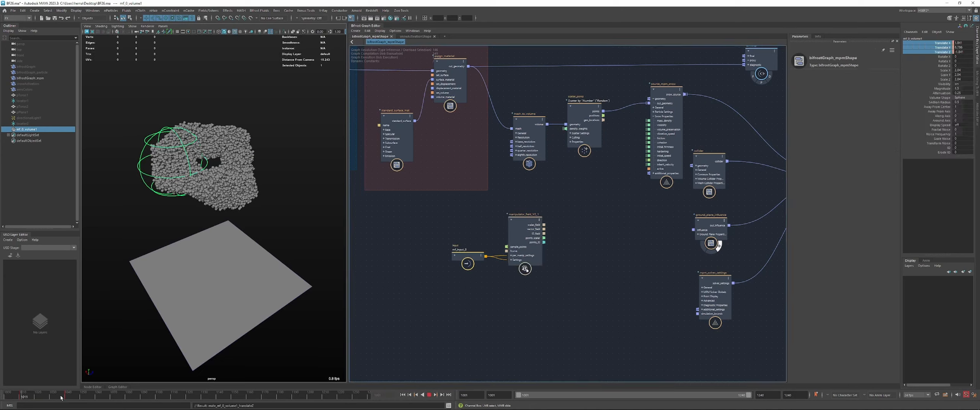
key("alt+shift+v")
Shift manipulator_field_V2_1 together with its mf_input_0 node to leave room for a node after its outputs
middle_click_drag(584, 176, 578, 186, "alt")
middle_click_drag(553, 225, 570, 218, "alt")
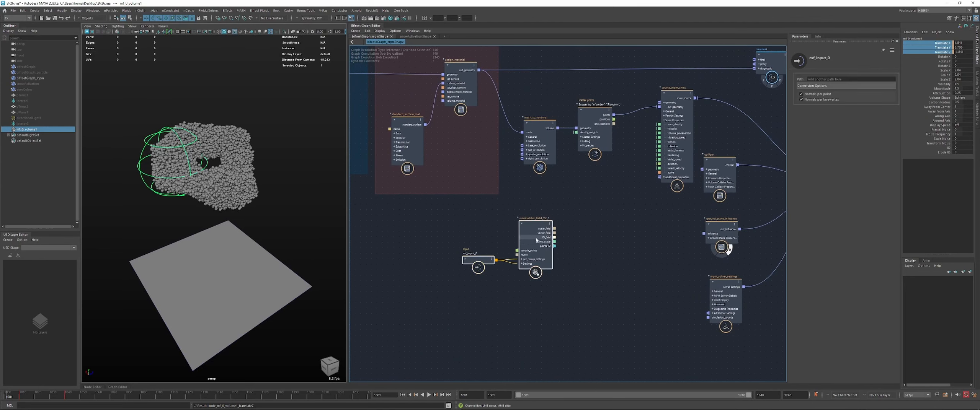
left_click_drag(536, 230, 513, 232)
key("Tab")
type("sa")
key("Down")
key("Down")
key("Down")
key("Down")
key("Down")
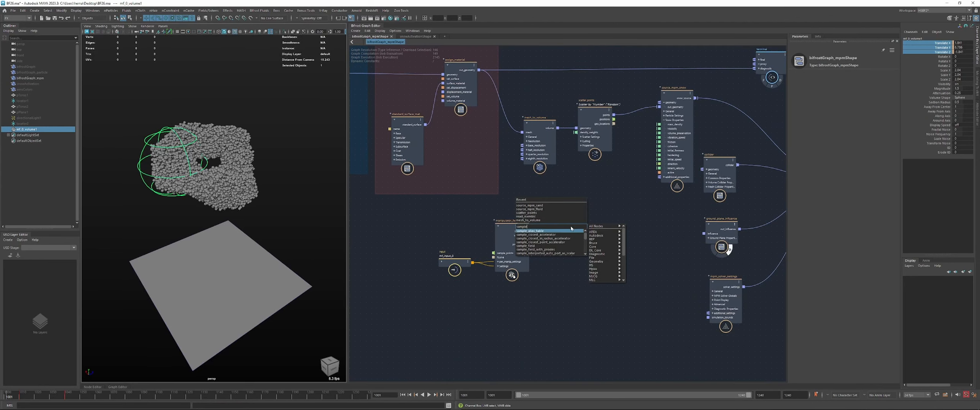
type("mple")
left_click(530, 231)
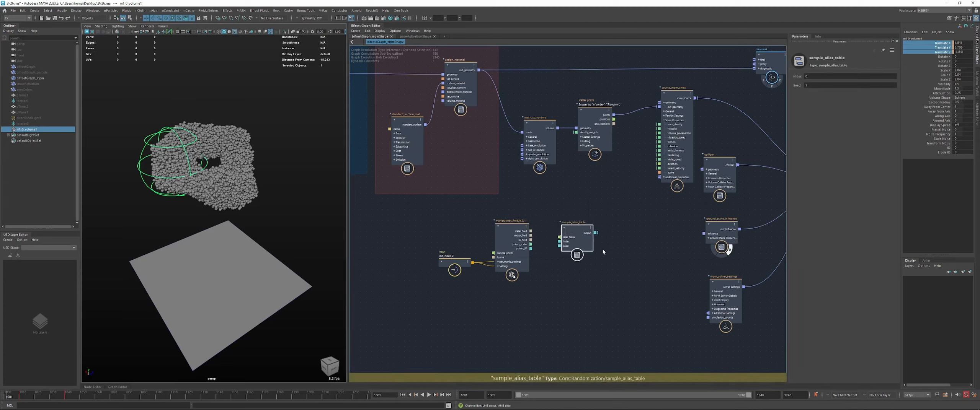
Add a sample_field node fed by the positions of scatter_points and the scalar_field of manipulator_field_V2_1
left_click(589, 261)
key("Tab")
type("sfiel")
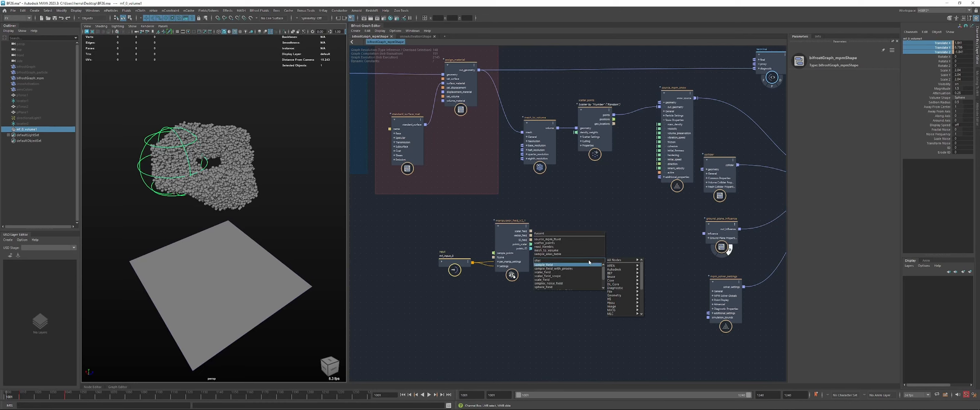
key("Return")
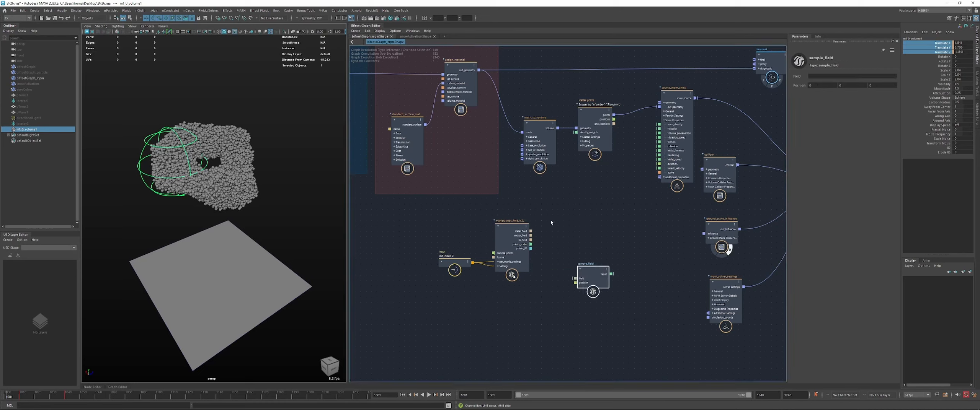
left_click_drag(614, 120, 585, 251)
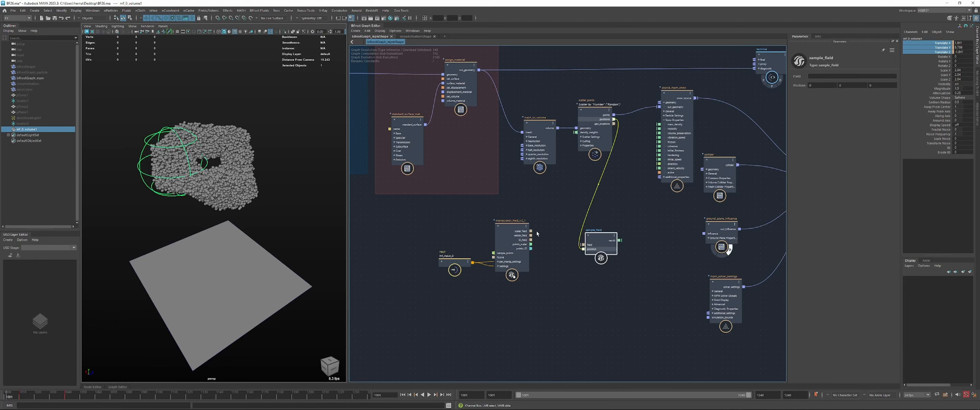
left_click_drag(530, 231, 583, 245)
Move the MPM source, collider, influence, settings, simulate and output nodes farther from scatter_points, and reposition sample_field
scroll(568, 219, "down", 2)
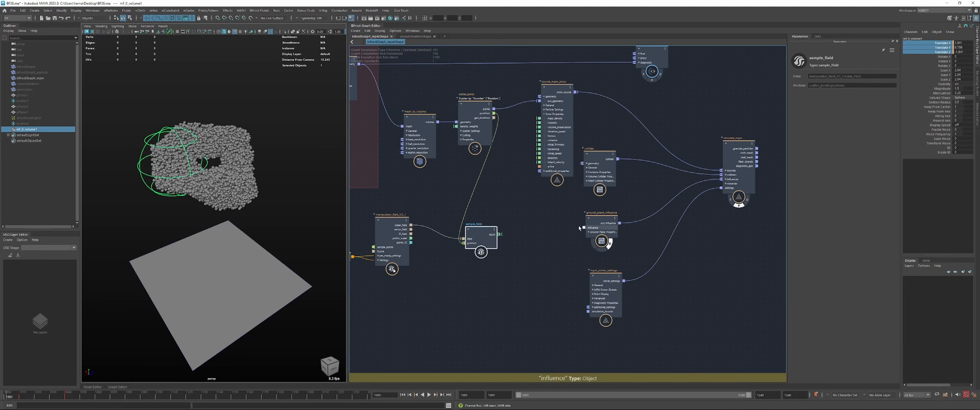
scroll(579, 225, "down", 2)
left_click_drag(549, 311, 549, 310)
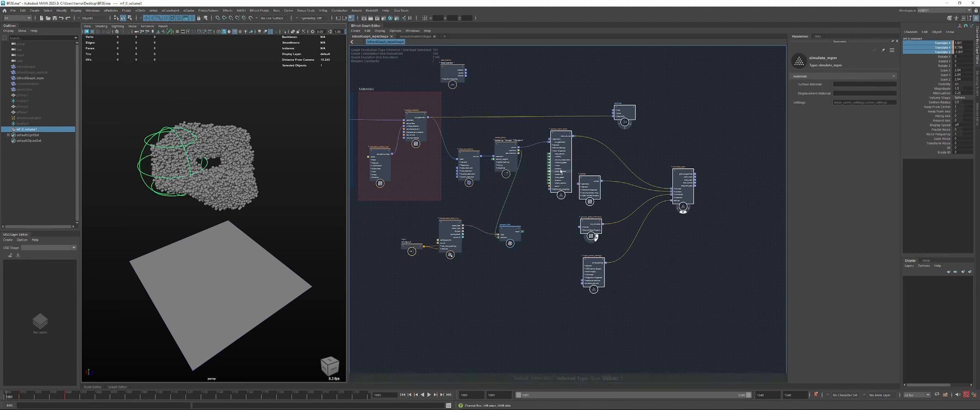
left_click_drag(559, 172, 665, 174)
left_click(545, 214)
left_click_drag(507, 229, 540, 214)
scroll(556, 192, "up", 2)
middle_click_drag(585, 194, 581, 206)
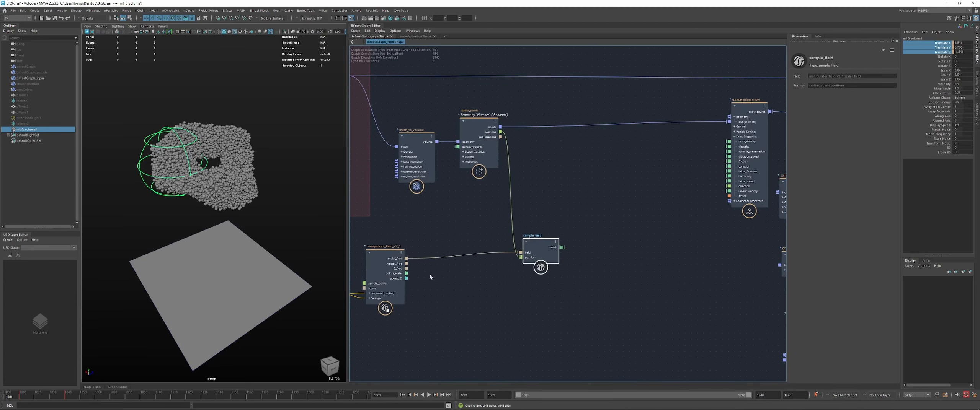
Insert a set_geo_property node on the connection between scatter_points and source_mpm_snow
key("Tab")
type("sgp")
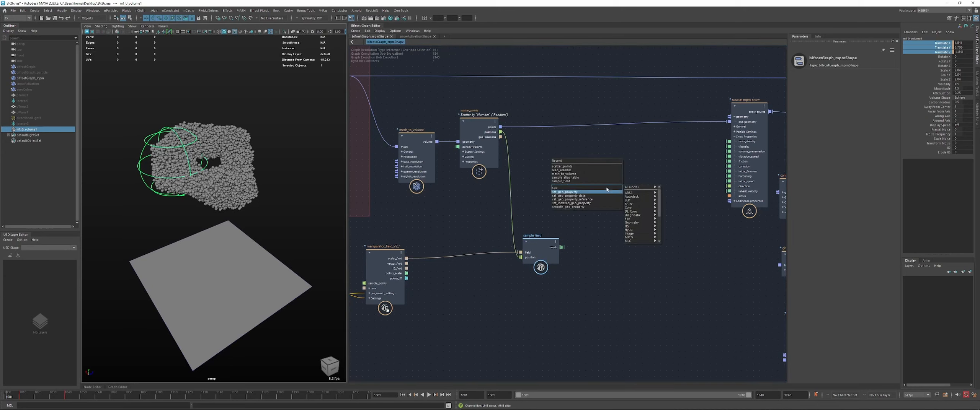
left_click(565, 192)
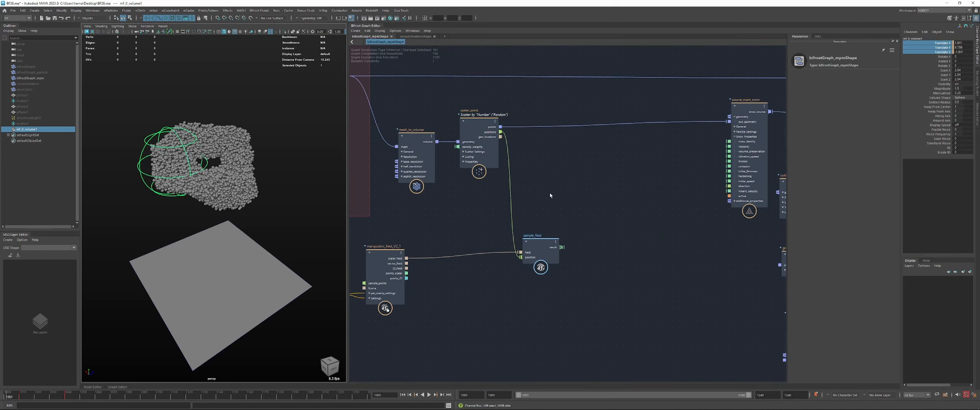
left_click_drag(602, 194, 629, 144)
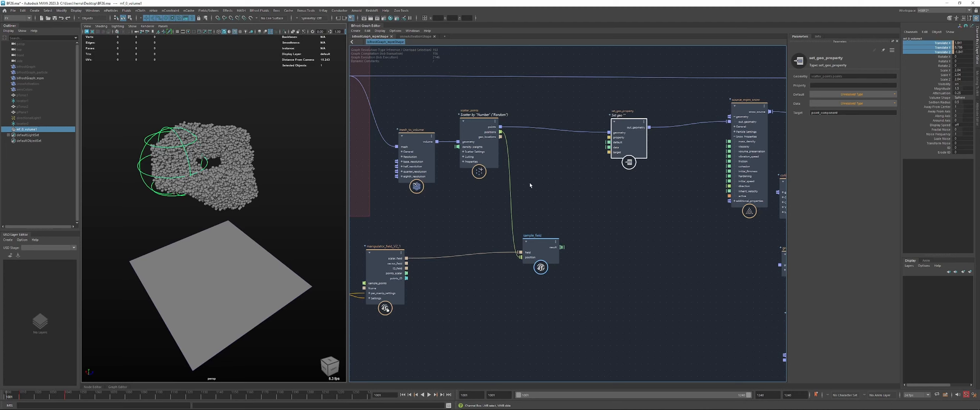
Move the manipulator field and its input node closer to sample_field, and shift set_geo_property slightly toward source_mpm_snow
left_click(580, 222)
middle_click_drag(436, 230, 504, 222, "alt")
left_click_drag(377, 312, 447, 268)
left_click_drag(448, 266, 519, 261)
left_click(639, 215)
middle_click_drag(638, 215, 570, 236, "alt")
left_click_drag(633, 172, 646, 171)
Add a greater node fed by the sample_field result and set its Second value to 0.1
left_click(624, 237)
key("Tab")
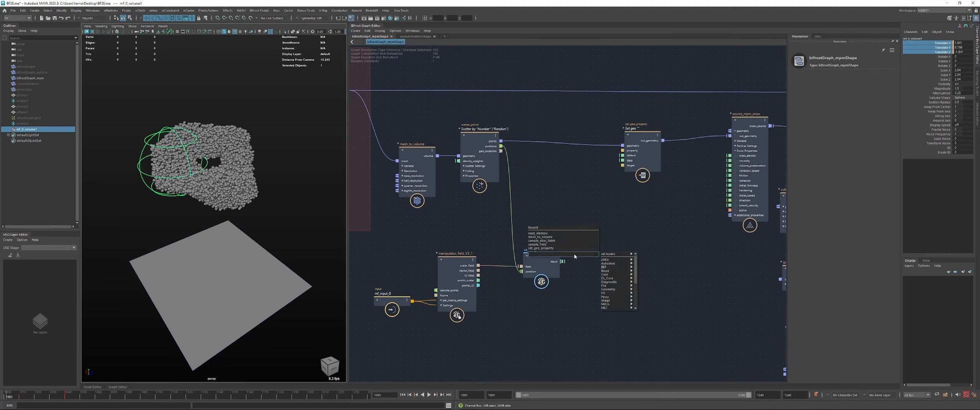
type("greater")
left_click(559, 259)
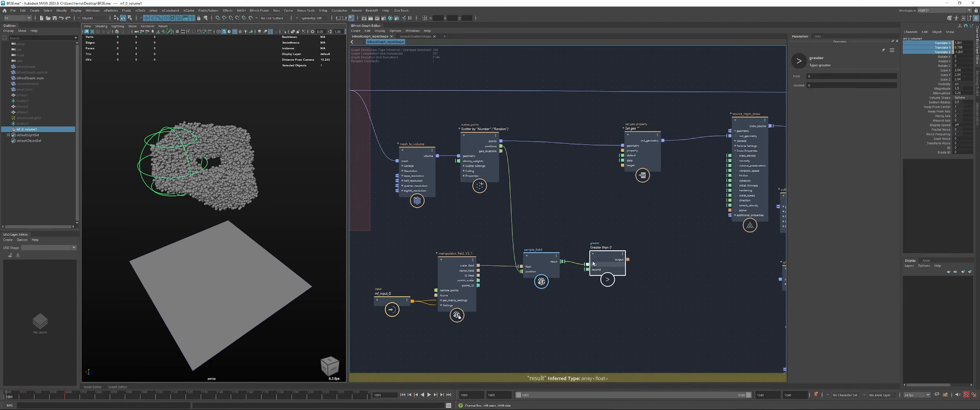
left_click_drag(609, 256, 582, 262)
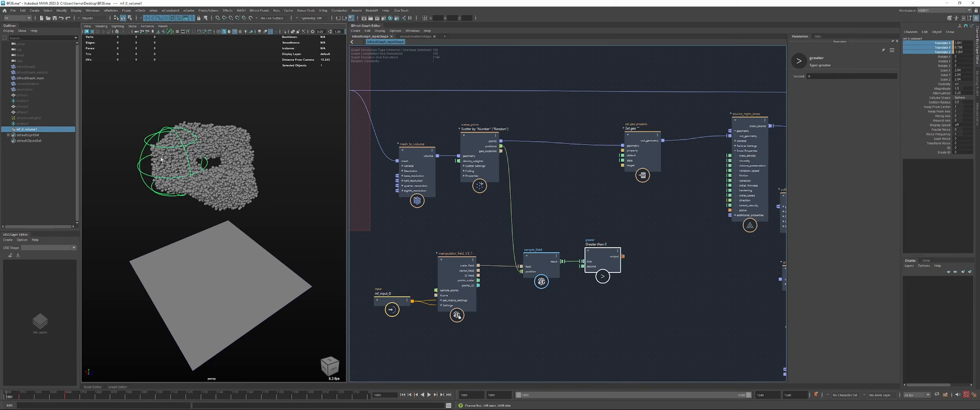
left_click(841, 76)
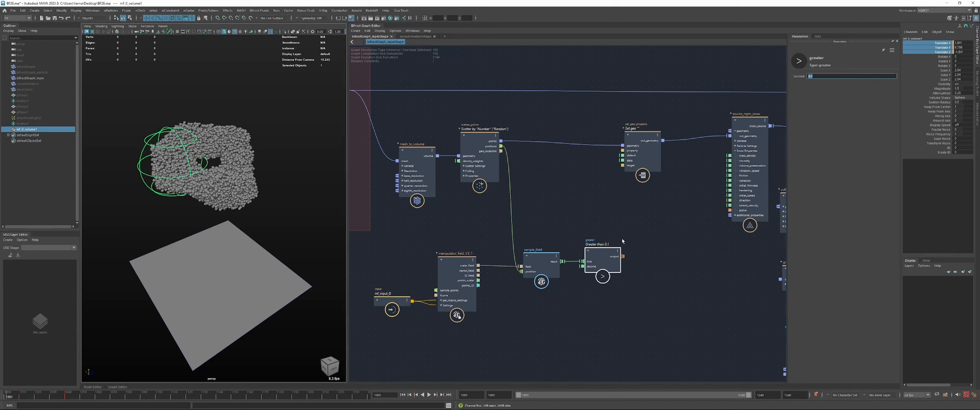
Set the Property name of set_geo_property to point_active and move the node a little closer to source_mpm_snow
left_click_drag(623, 257, 651, 257)
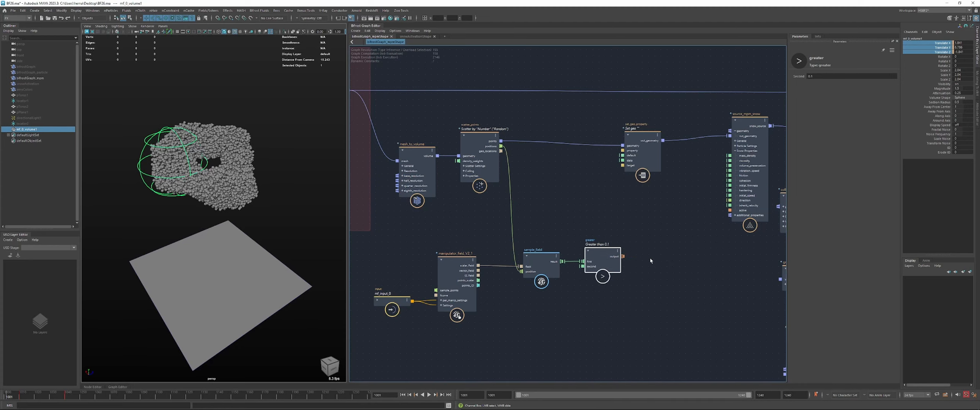
left_click(594, 149)
left_click_drag(594, 150, 606, 146)
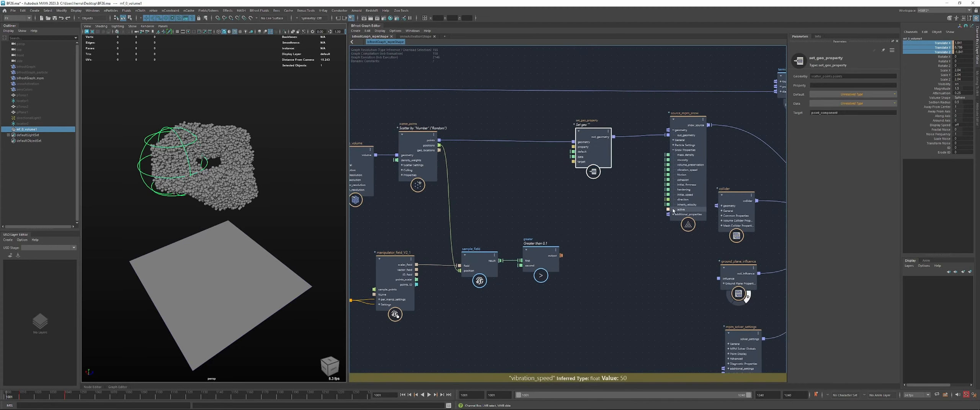
left_click(826, 84)
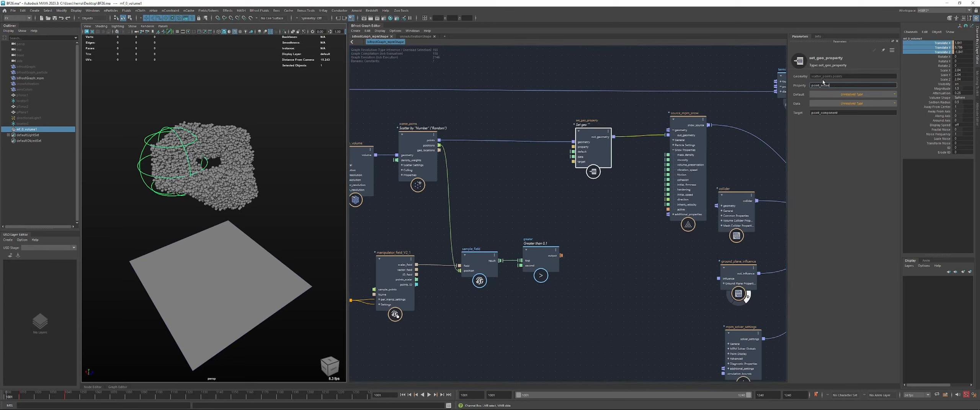
scroll(556, 191, "up", 3)
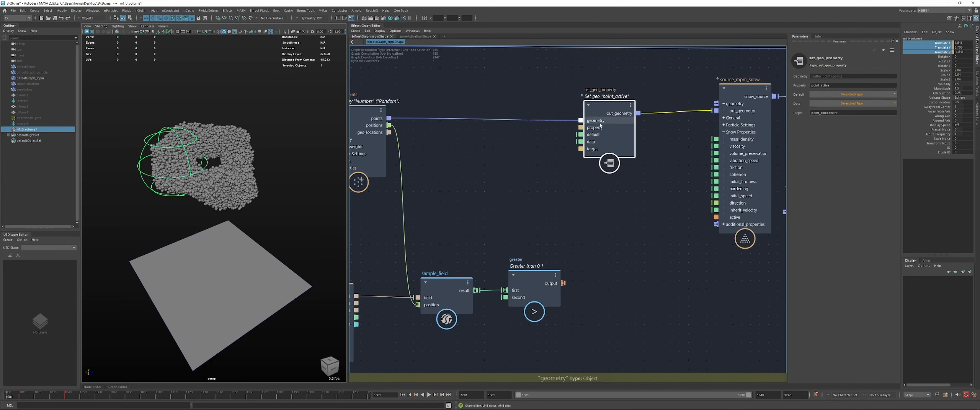
left_click_drag(602, 128, 621, 127)
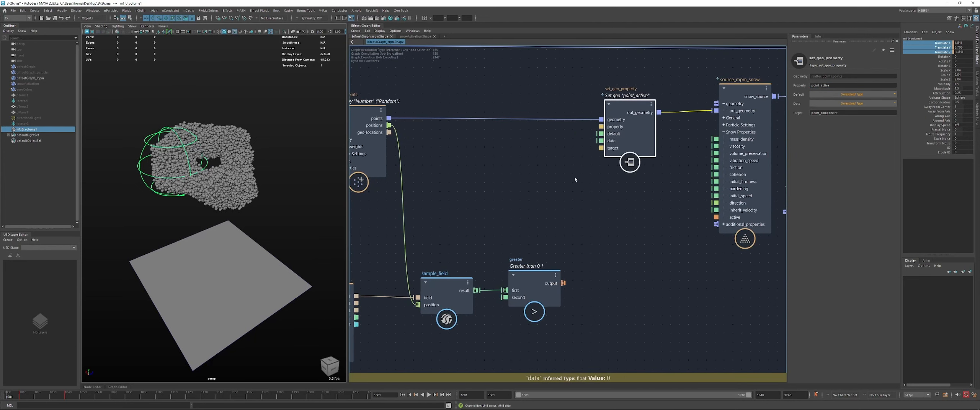
Try feeding the greater output into the data port of set_geo_property, and cut that connection
left_click_drag(563, 284, 600, 142)
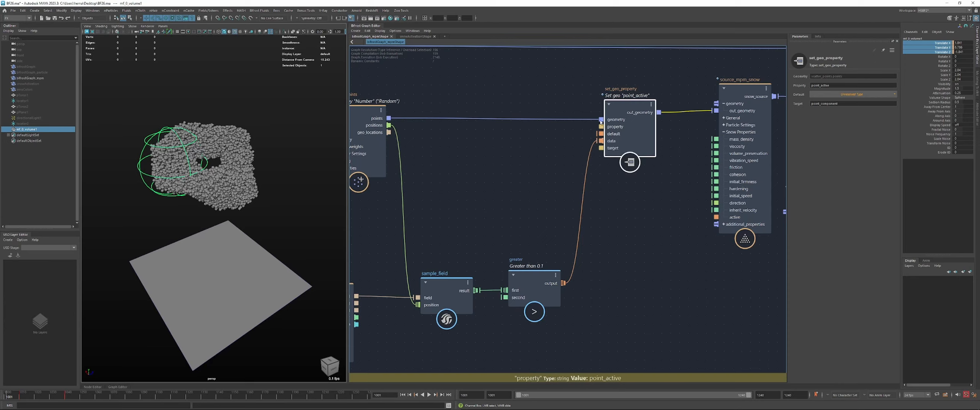
mouse_move(567, 188)
left_mouse_down("ctrl+alt+shift")
mouse_move(616, 202)
mouse_move(617, 139)
left_mouse_up("ctrl+alt+shift")
Set the value type of set_geo_property's data port to bool and connect the greater output to it
right_click(611, 141)
mouse_move(642, 148)
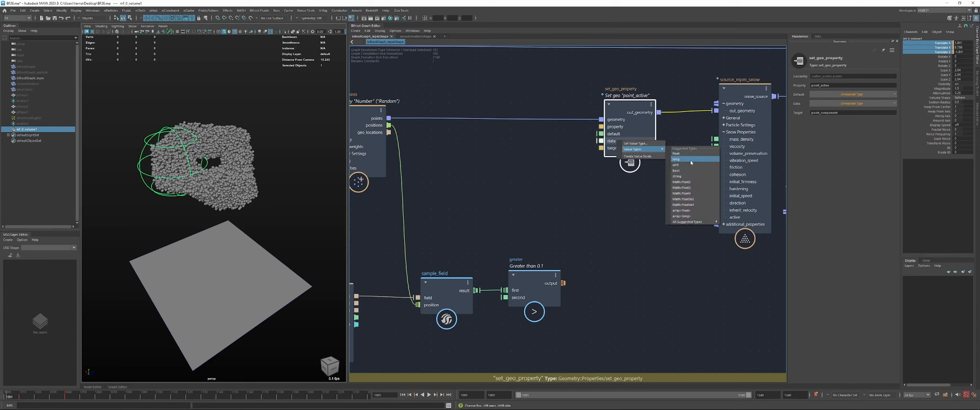
left_click(691, 170)
right_click(620, 142)
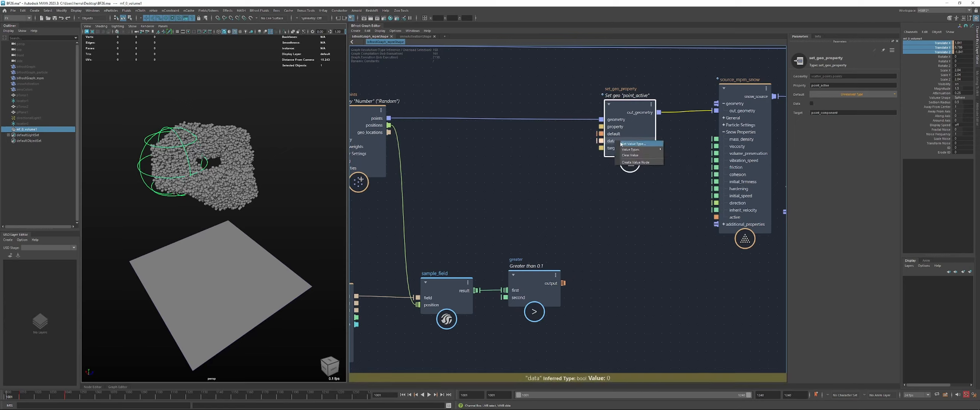
mouse_move(643, 150)
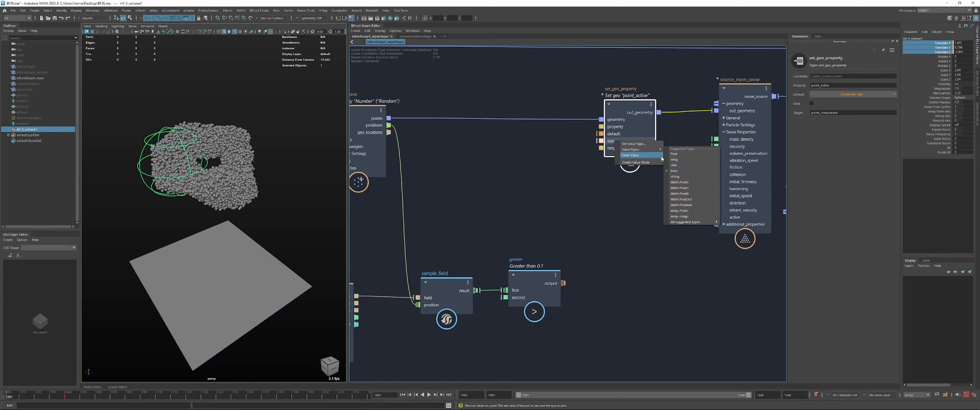
left_click(561, 219)
left_click_drag(563, 284, 602, 141)
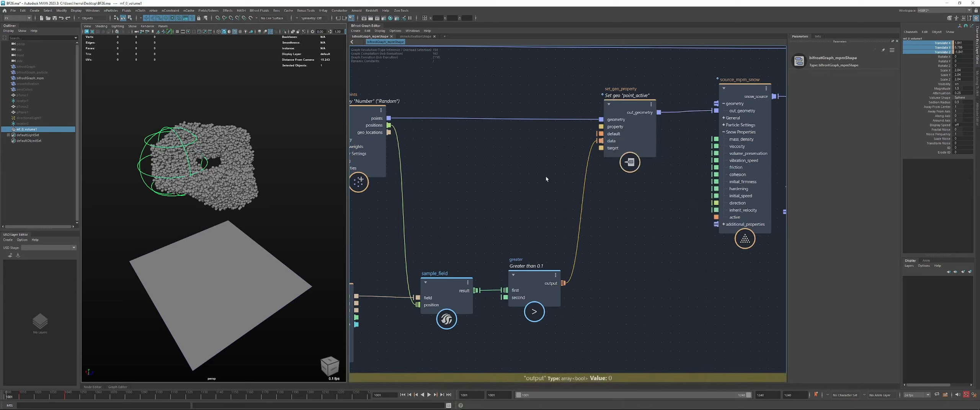
Inspect the source_mpm_snow settings, play the simulation briefly and return to the start frame
middle_click_drag(684, 170, 600, 192, "alt")
left_click_drag(665, 148, 658, 152)
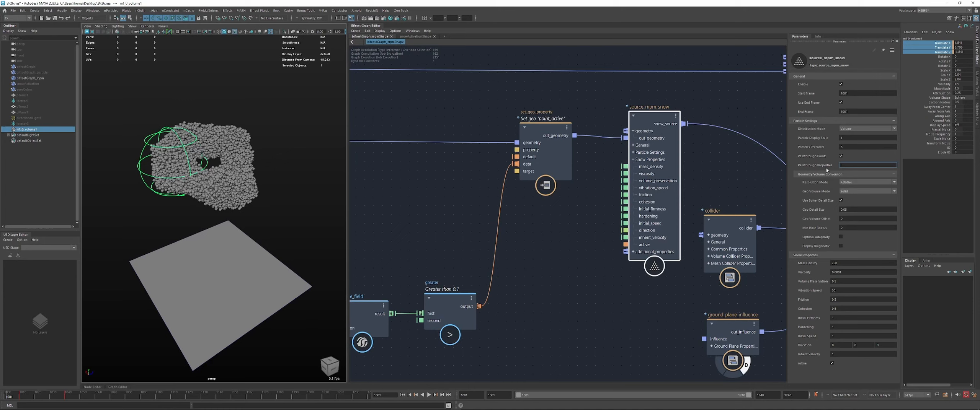
key("alt+v")
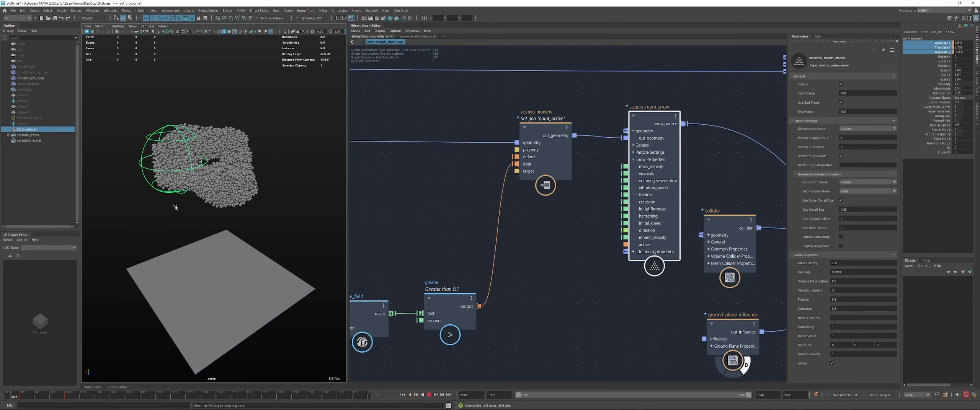
key("Escape")
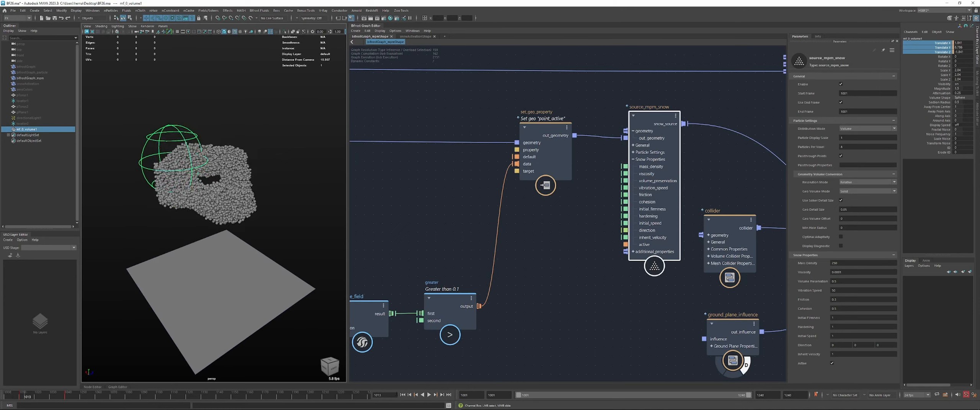
left_click(404, 395)
Move set_geo_property slightly away from source_mpm_snow and set the Passthrough Properties of source_mpm_snow to point_active
left_click_drag(549, 138, 543, 139)
left_click_drag(656, 127, 657, 126)
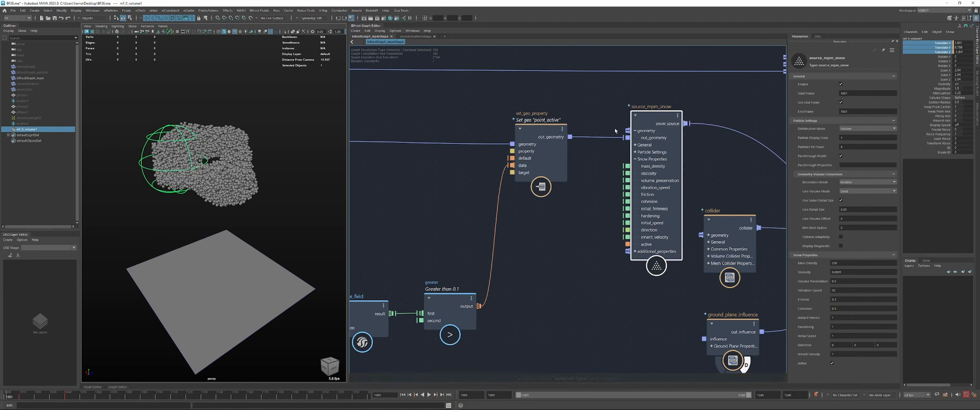
left_click(841, 165)
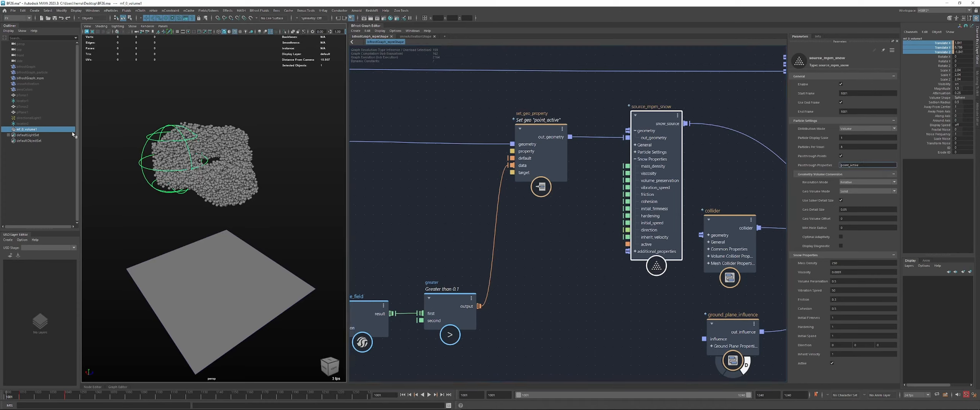
Play the simulation and examine from several angles which snow particles fall around the manipulator sphere
left_click_drag(105, 208, 135, 203, "alt")
key("alt+v")
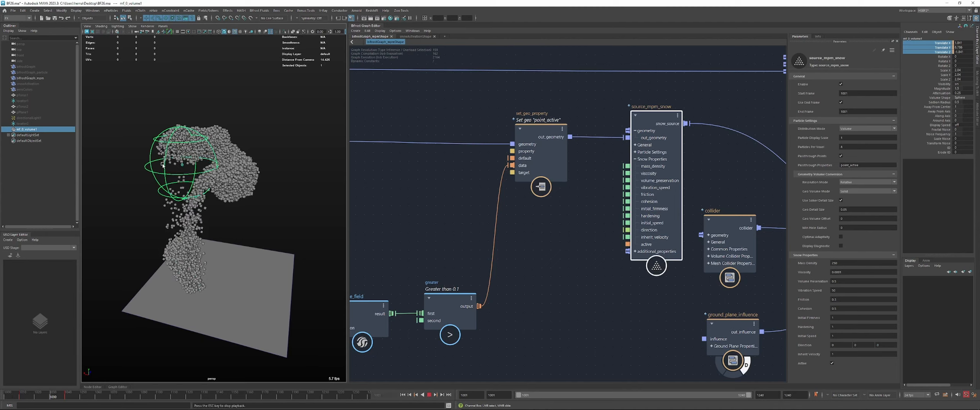
key("Escape")
middle_click_drag(408, 248, 461, 221, "alt")
left_click(498, 271)
left_click_drag(204, 215, 256, 167, "alt")
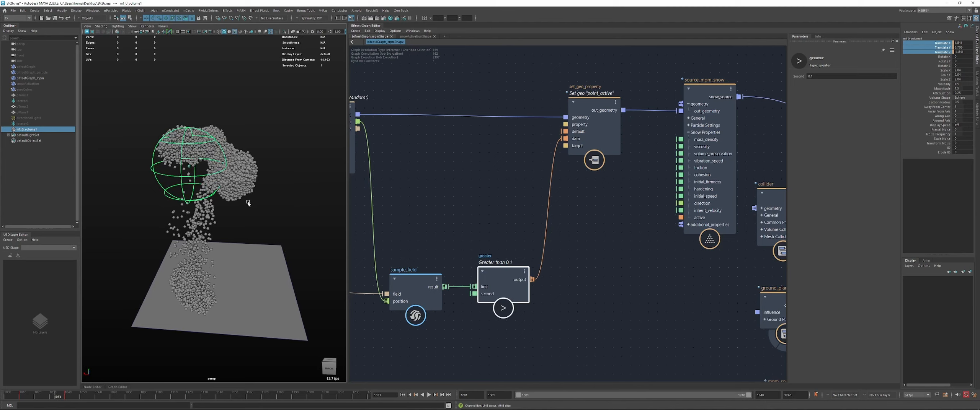
left_click_drag(248, 204, 237, 199, "alt")
key("alt+v")
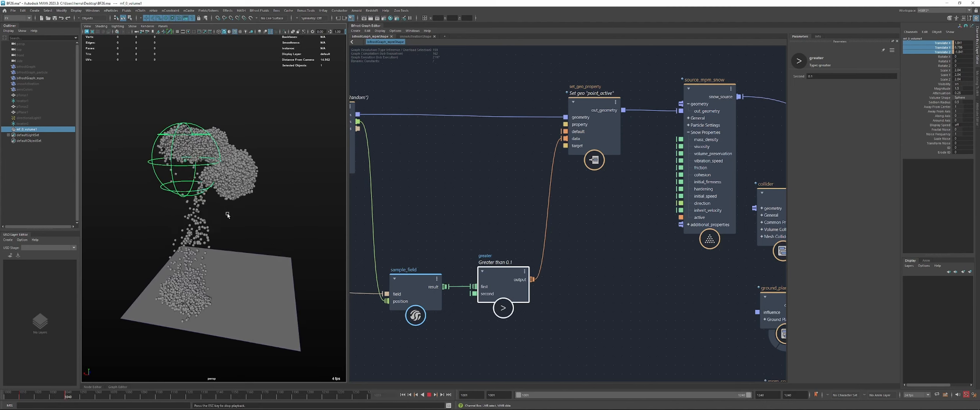
left_click_drag(228, 215, 247, 256, "alt")
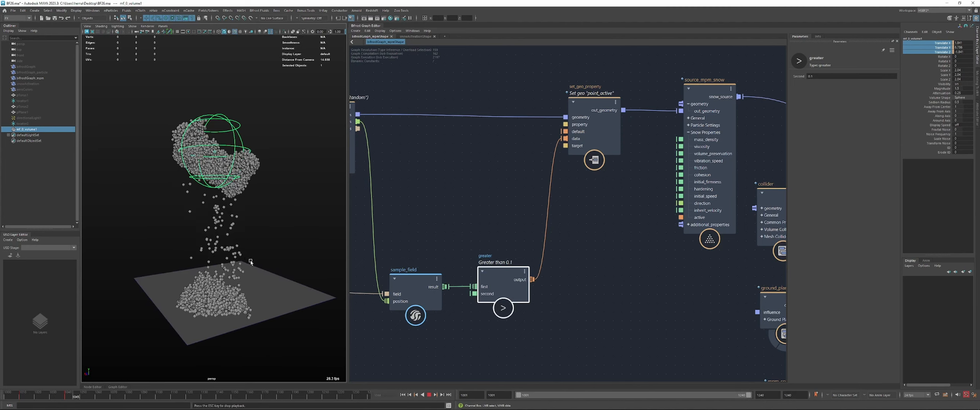
key("Escape")
Resume playback in short stretches and examine the snow landing on the ground plane, checking source_mpm_snow and set_geo_property
left_click(689, 182)
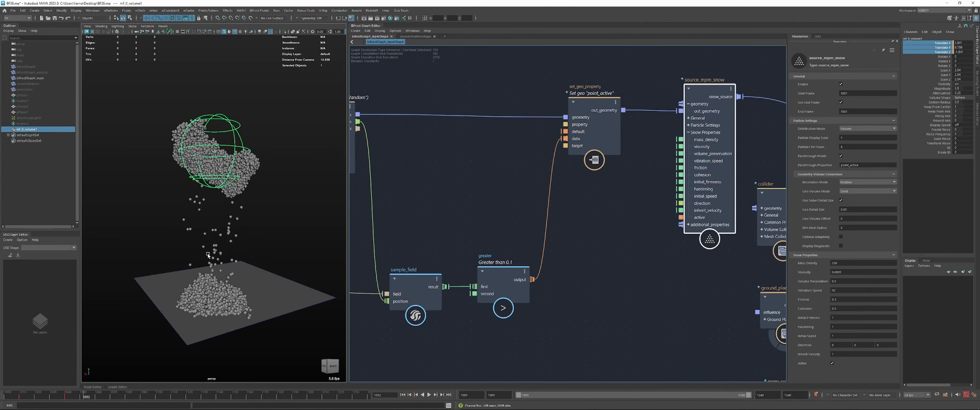
left_click_drag(208, 255, 209, 264, "alt")
key("alt+v")
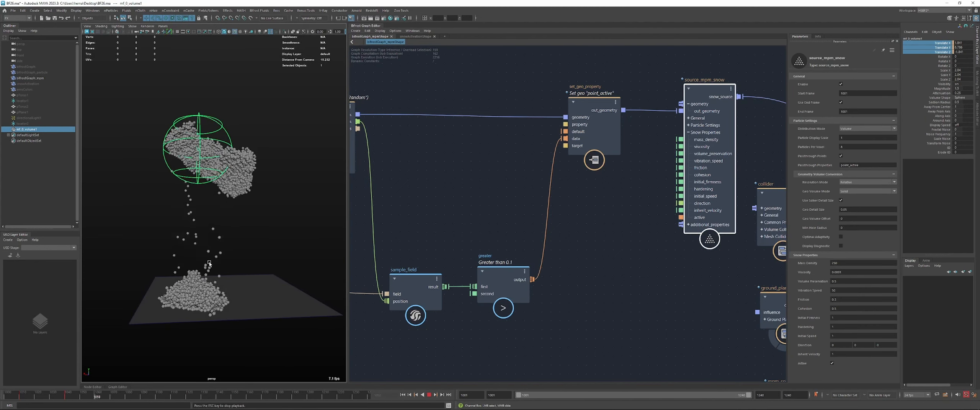
key("Escape")
left_click_drag(220, 227, 227, 259, "alt")
key("alt+v")
key("Escape")
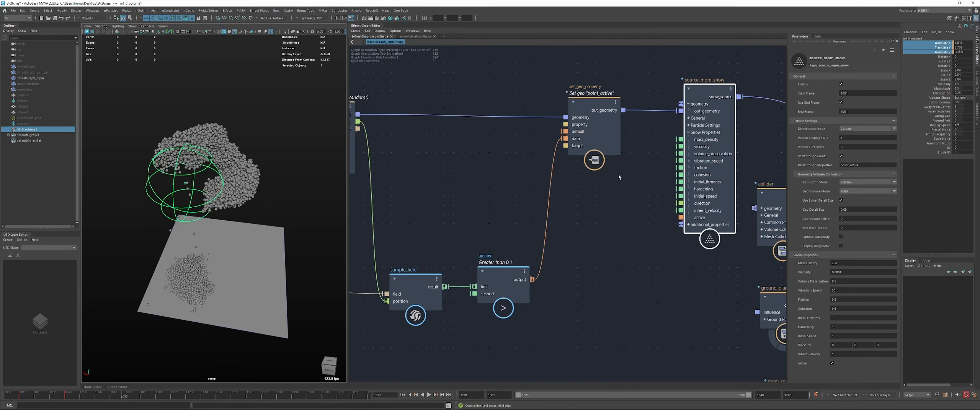
left_click(617, 105)
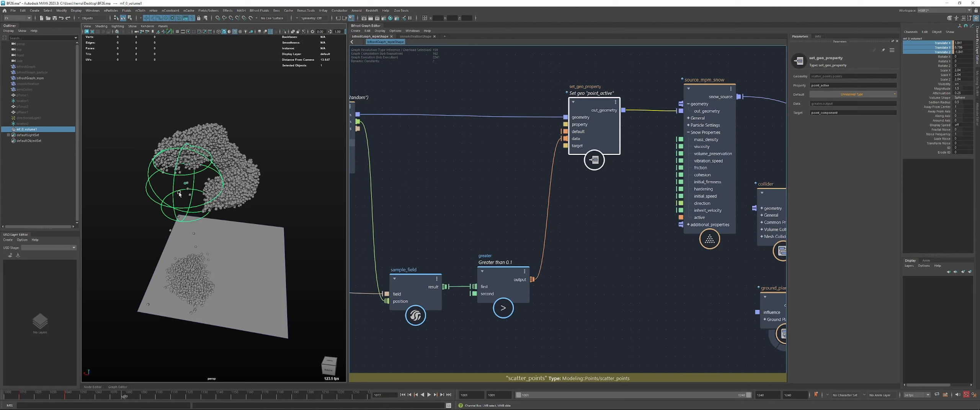
left_click_drag(179, 194, 225, 207, "alt")
key("alt+v")
key("Escape")
Move the source, collider, influence, solver settings and simulate nodes away from set_geo_property to make room for another node
middle_click_drag(608, 188, 491, 201, "alt")
scroll(643, 165, "down", 5)
middle_click_drag(600, 136, 551, 128, "alt")
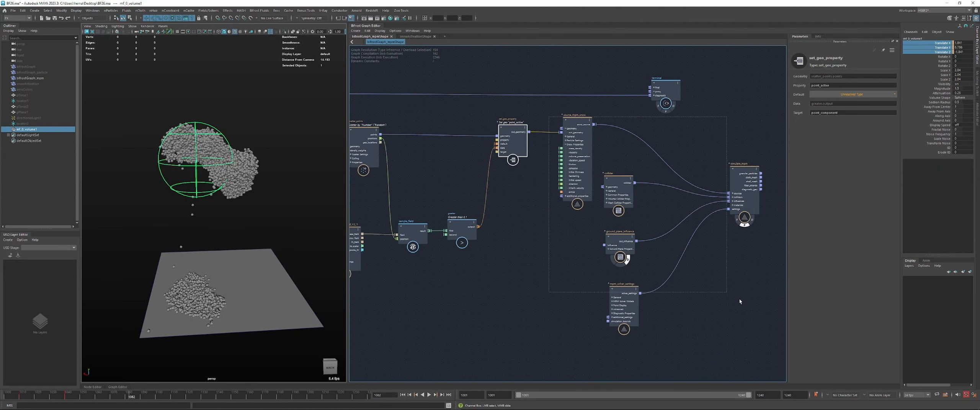
left_click_drag(740, 302, 739, 301)
left_click_drag(748, 200, 764, 199)
Add a second set_geo_property node and wire it between the point_active property node and source_mpm_snow
key("Tab")
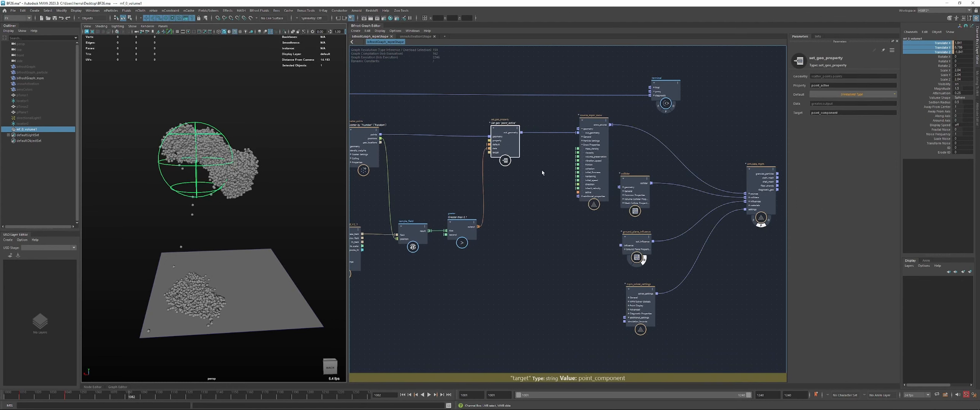
type("p")
key("BackSpace")
type("sgp")
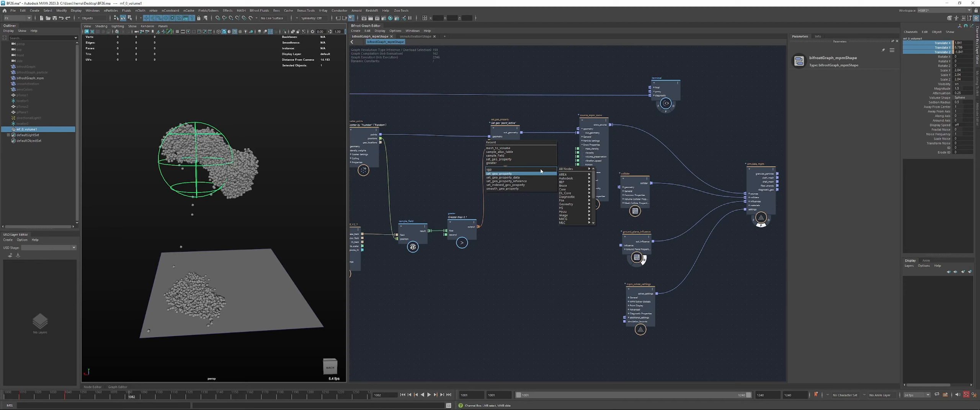
key("Return")
left_click_drag(552, 161, 545, 146)
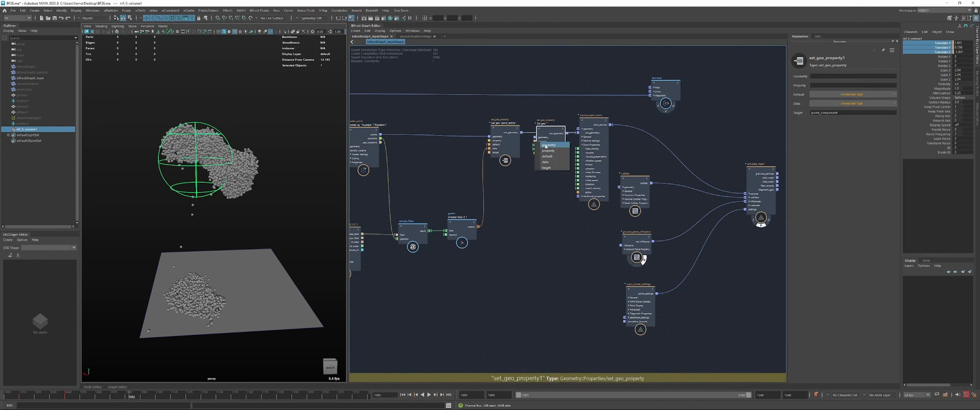
left_click(546, 145)
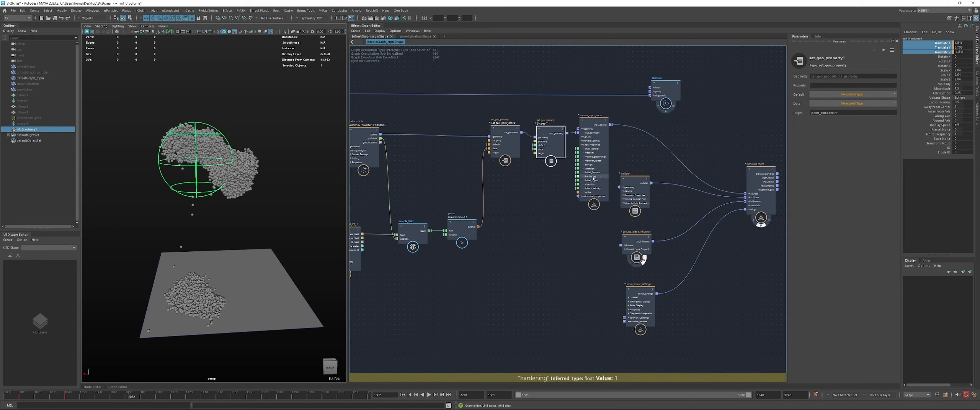
Play the simulation from a lower viewing angle and return to the start frame
left_click_drag(245, 268, 271, 241, "alt")
key("alt+v")
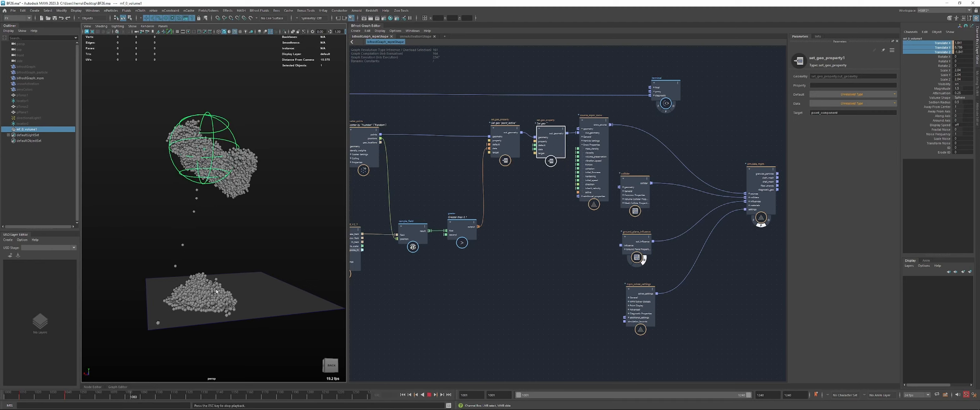
left_click(402, 395)
left_click(565, 230)
key("Tab")
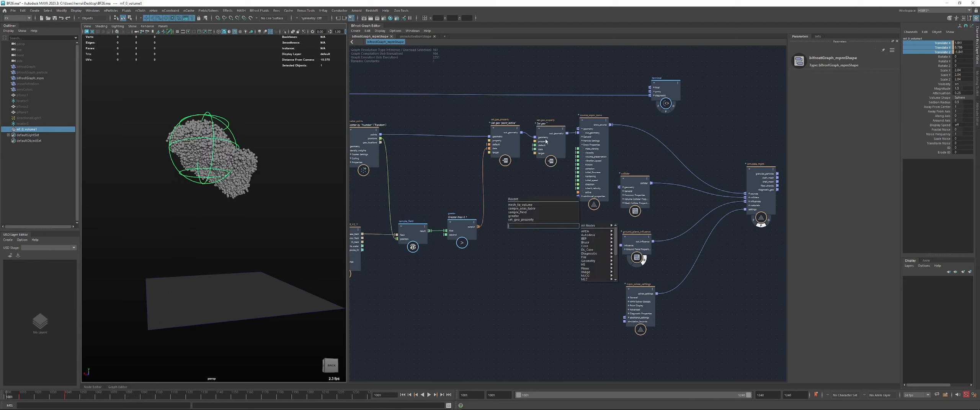
left_click(521, 181)
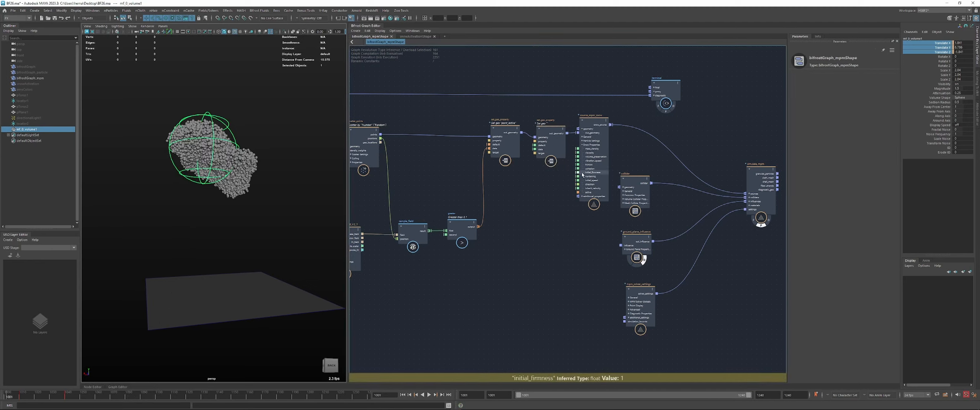
Add an if node, connect the greater output to its condition, and fill in its True Case and False Case values
key("Tab")
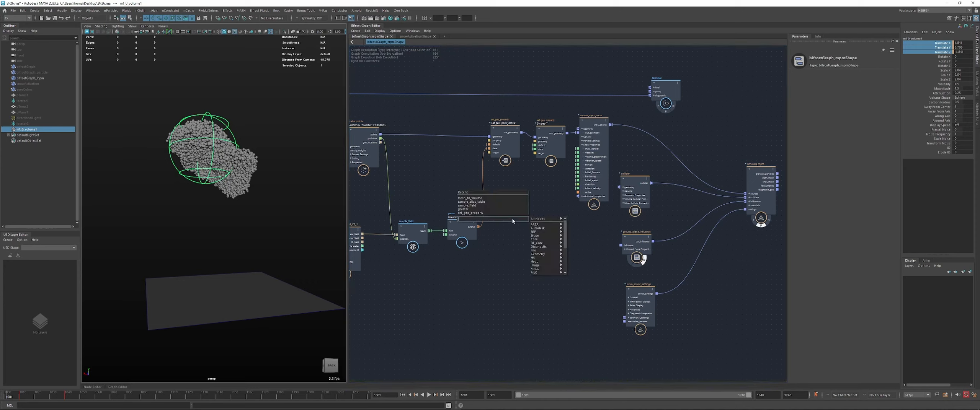
type("if")
key("Return")
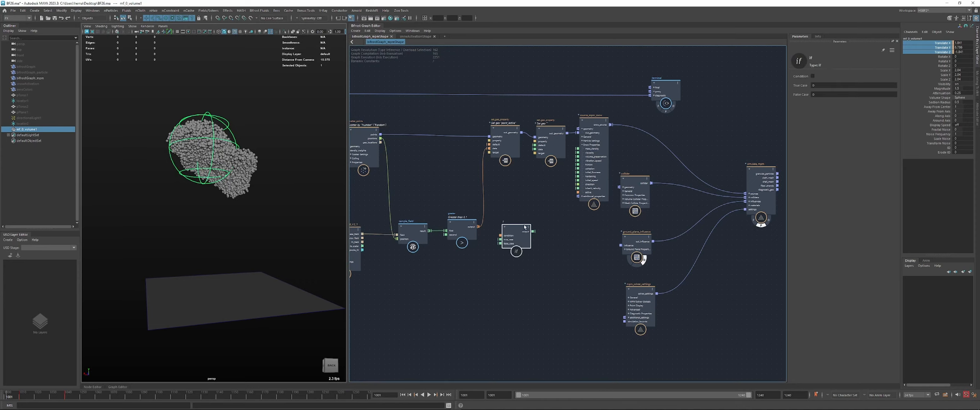
left_click_drag(478, 227, 504, 227)
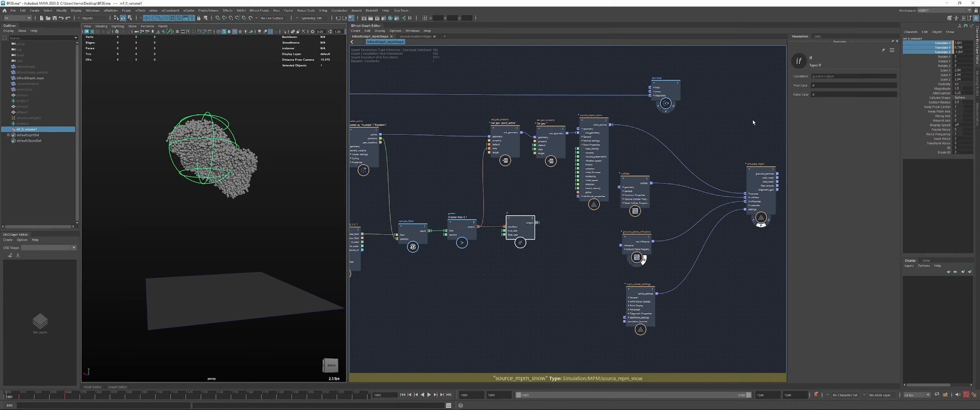
left_click(827, 85)
left_click(832, 95)
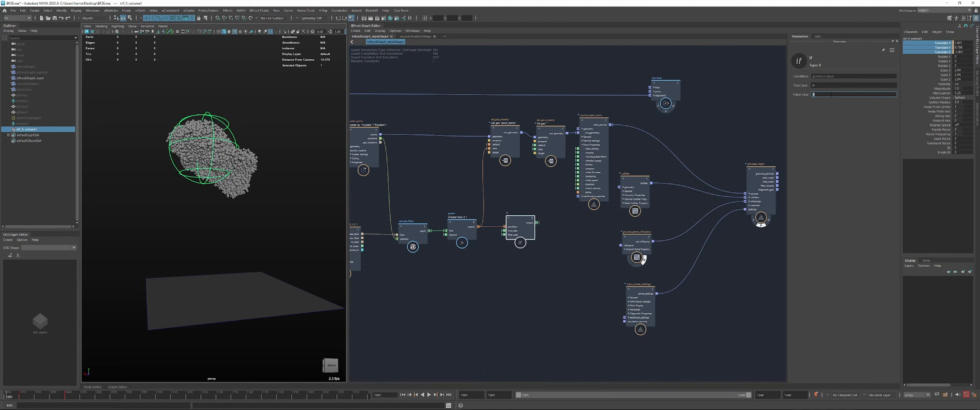
Connect the if output to the data port of the second set_geo_property and set its Property name to point_firmness
left_click(596, 148)
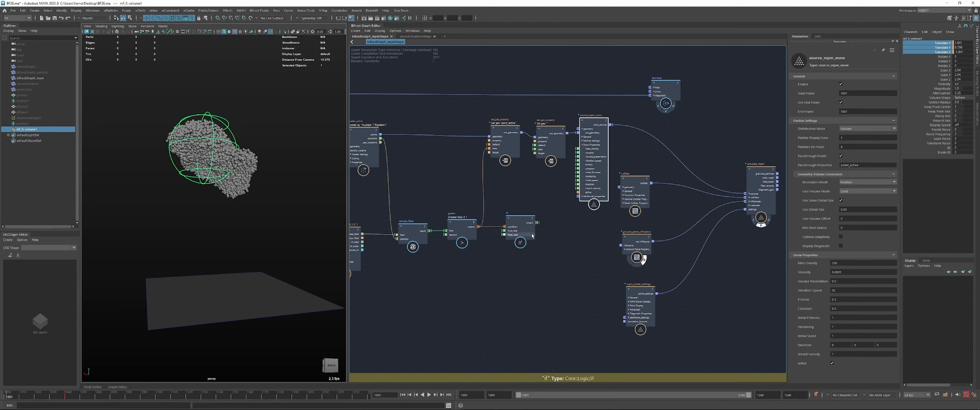
left_click_drag(537, 222, 537, 150)
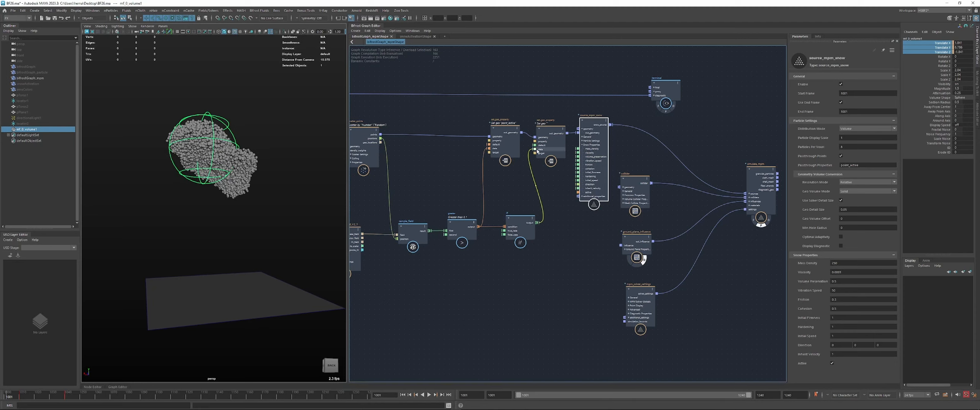
left_click(537, 151)
left_click(835, 84)
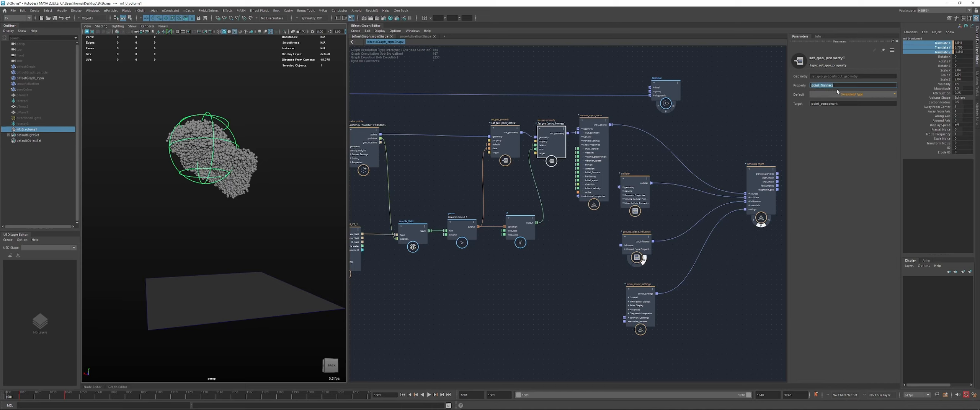
Add point_firmness to the Passthrough Properties of source_mpm_snow and play the simulation
left_click_drag(594, 126, 598, 129)
left_click(878, 164)
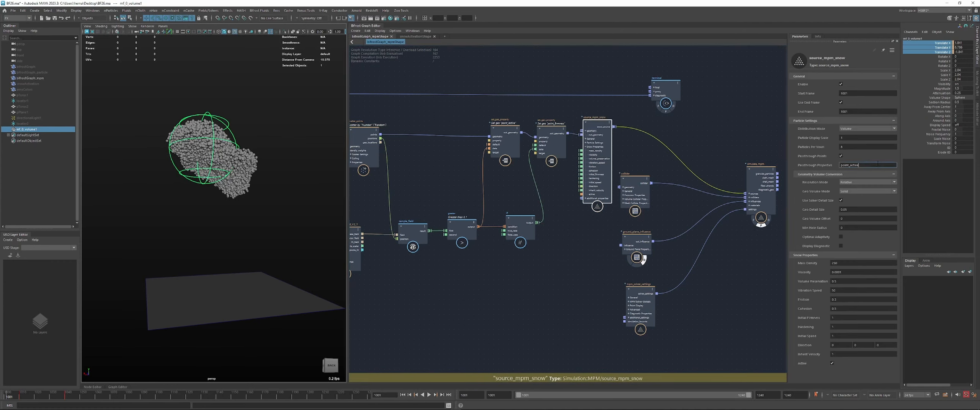
type("point_firmness")
left_click(563, 278)
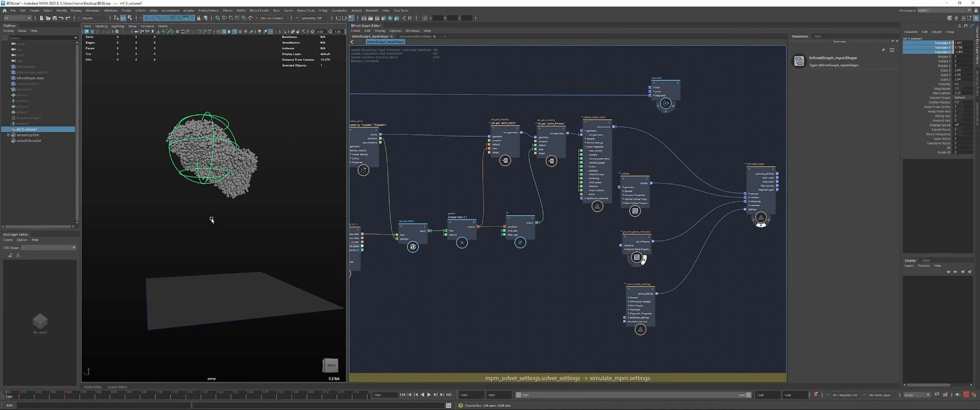
key("alt+v")
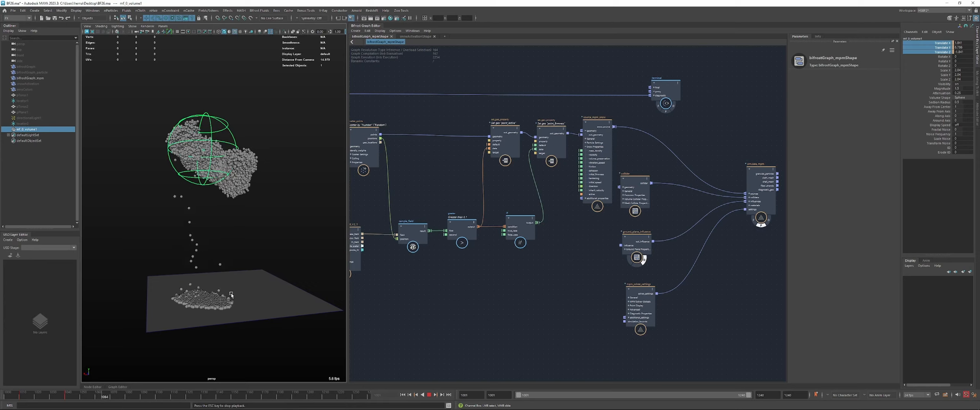
Continue the simulation playback from a slightly different viewing angle and stop it
key("Escape")
left_click_drag(240, 295, 257, 287, "alt")
key("alt+v")
key("Escape")
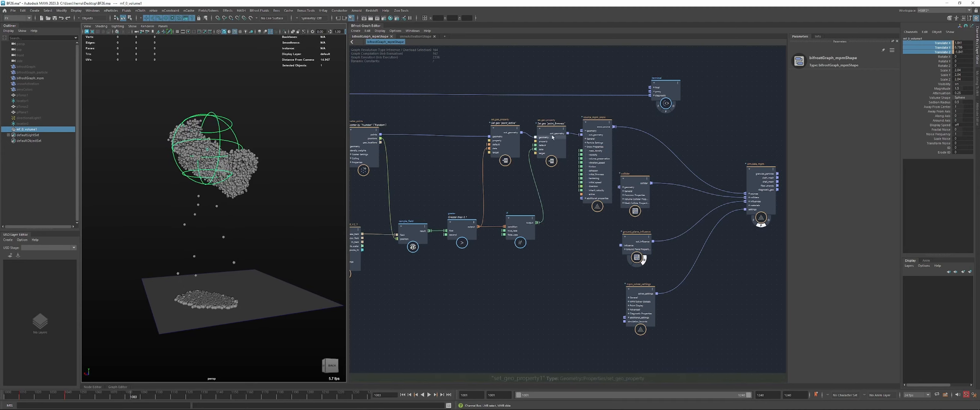
Collapse the source_mpm_snow node, space it apart from the point_firmness set_geo_property node, and reposition the terminal node
middle_click_drag(586, 139, 564, 136)
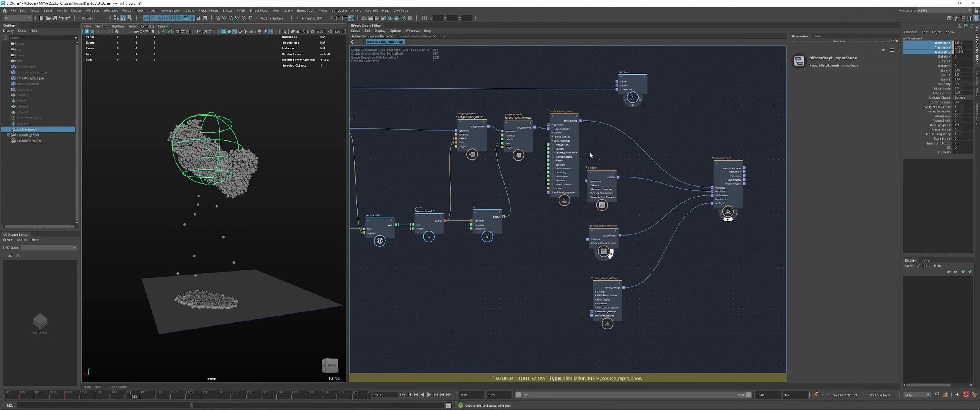
left_click(552, 141)
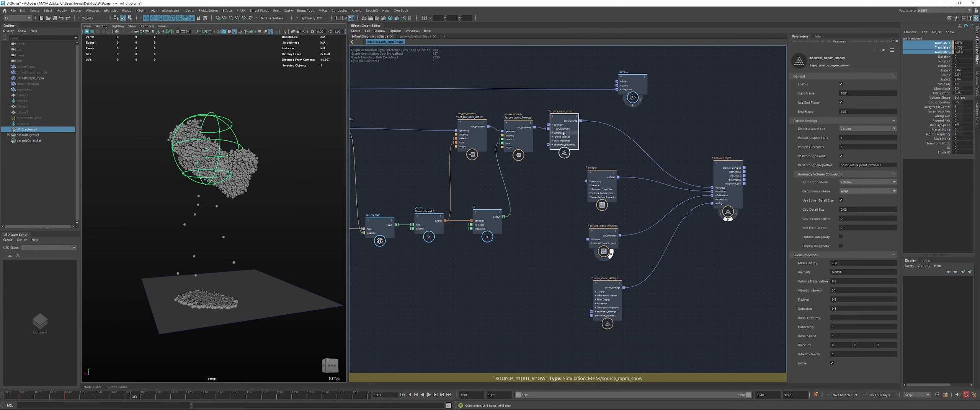
left_click_drag(568, 130, 597, 130)
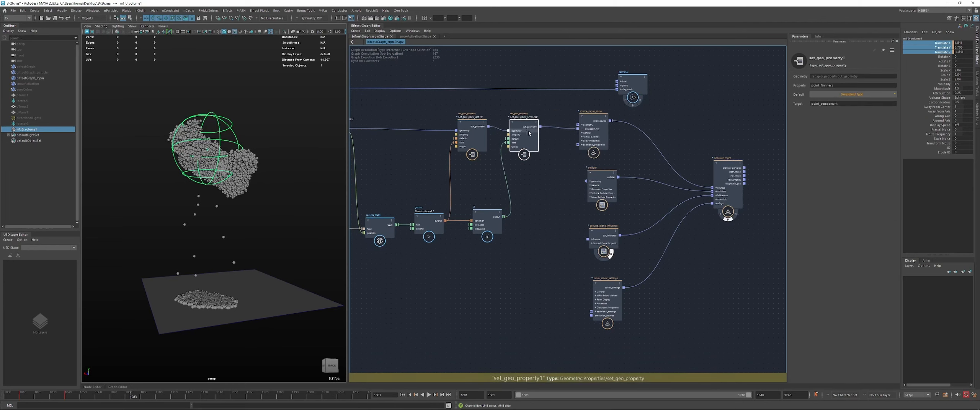
left_click_drag(528, 130, 534, 130)
left_click_drag(880, 165, 825, 163)
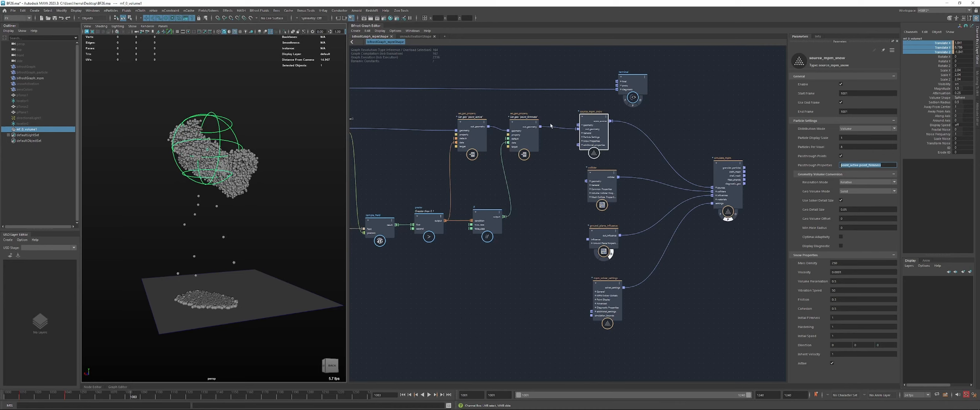
left_click_drag(633, 90, 610, 73)
Play the snow simulation from higher viewing angles and return to the start frame
left_click_drag(179, 184, 191, 204, "alt")
key("alt+v")
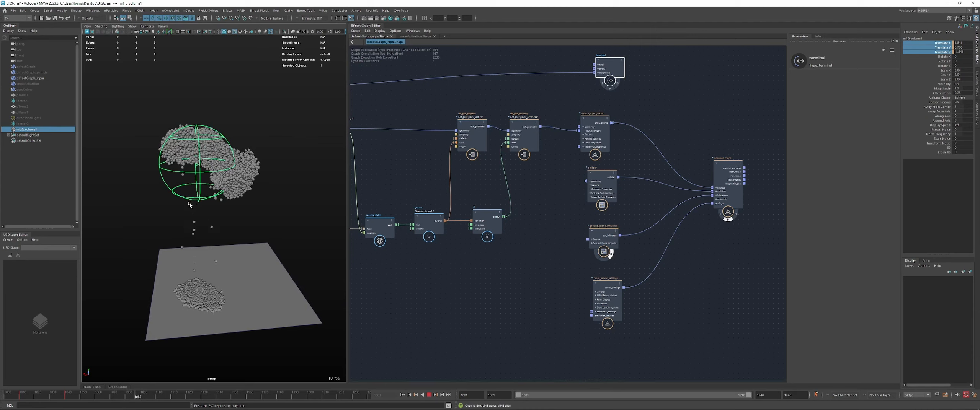
key("Escape")
left_click_drag(599, 132, 605, 133)
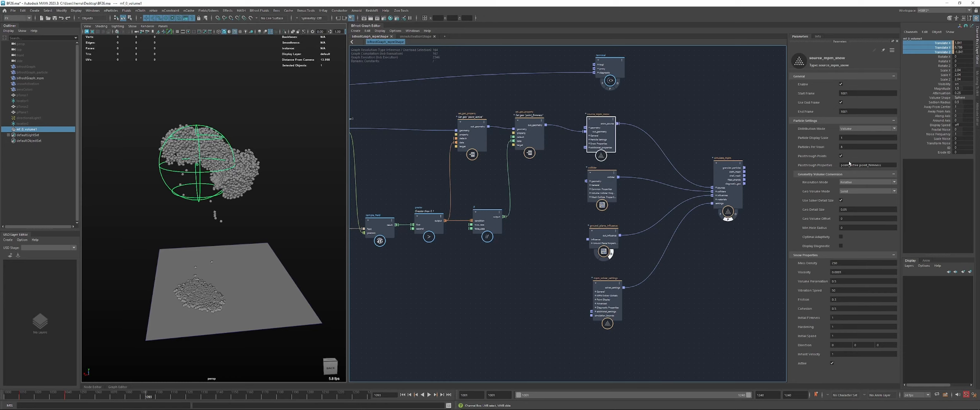
left_click_drag(256, 214, 246, 216, "alt")
key("alt+v")
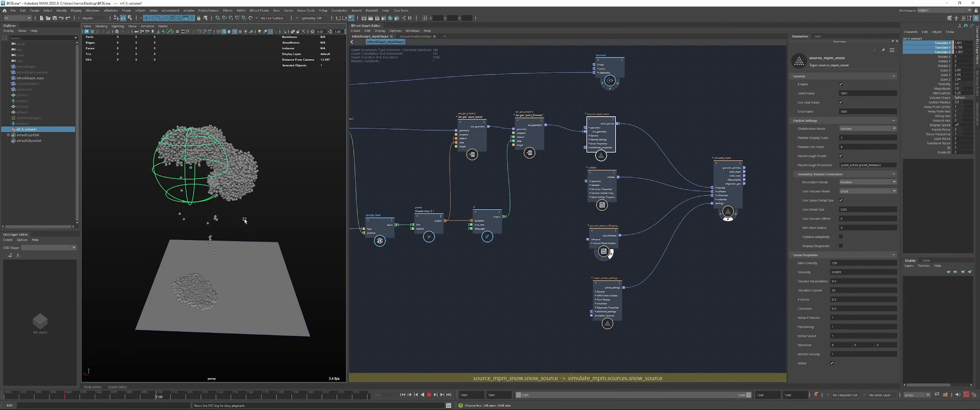
key("Escape")
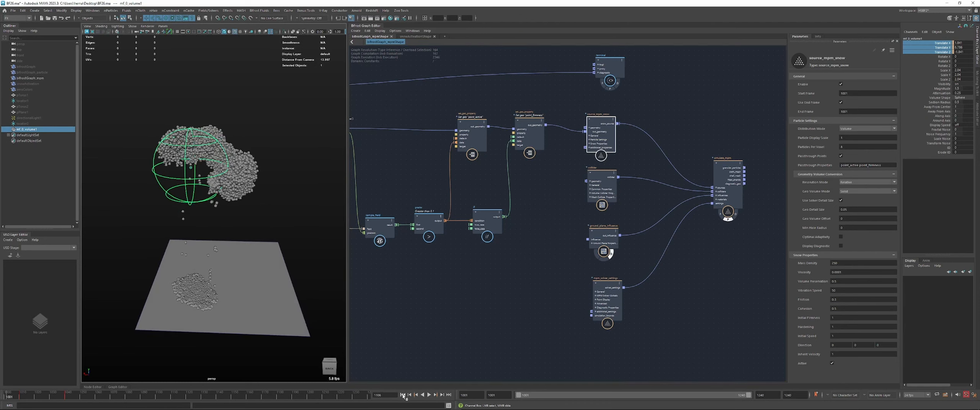
left_click(403, 395)
left_click_drag(230, 176, 216, 185, "alt")
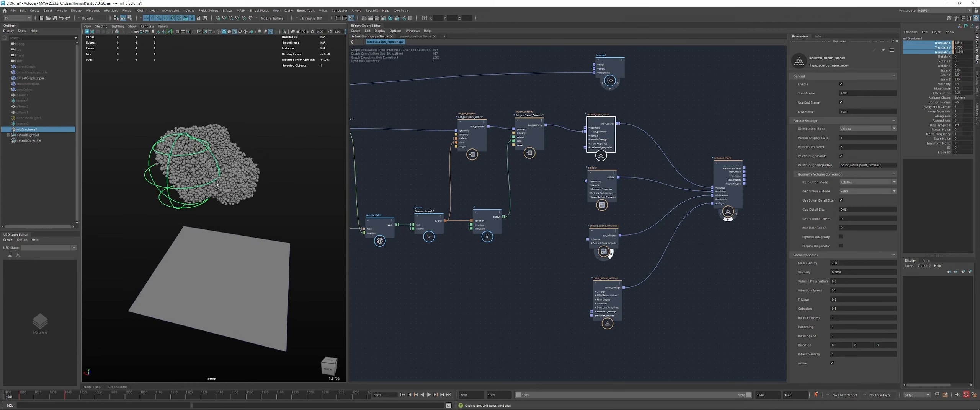
Unmute the selected translate channels of the spherical manipulator volume
left_click(554, 172)
middle_click_drag(568, 169, 669, 157, "alt")
scroll(647, 173, "down", 1)
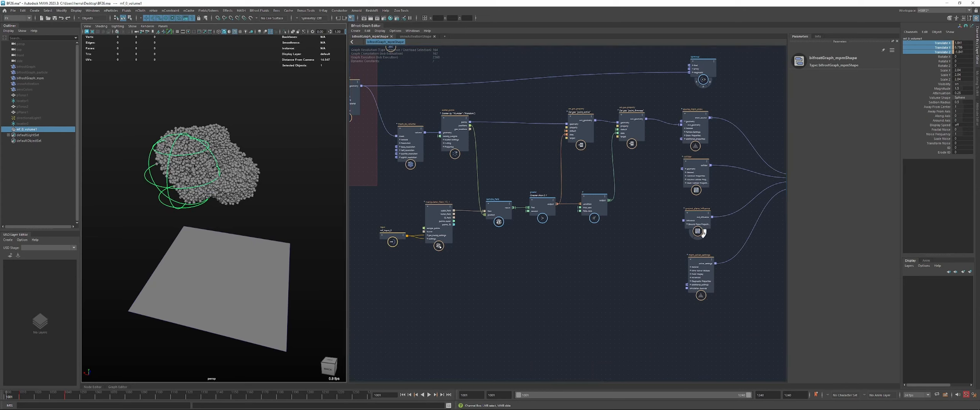
right_click(937, 52)
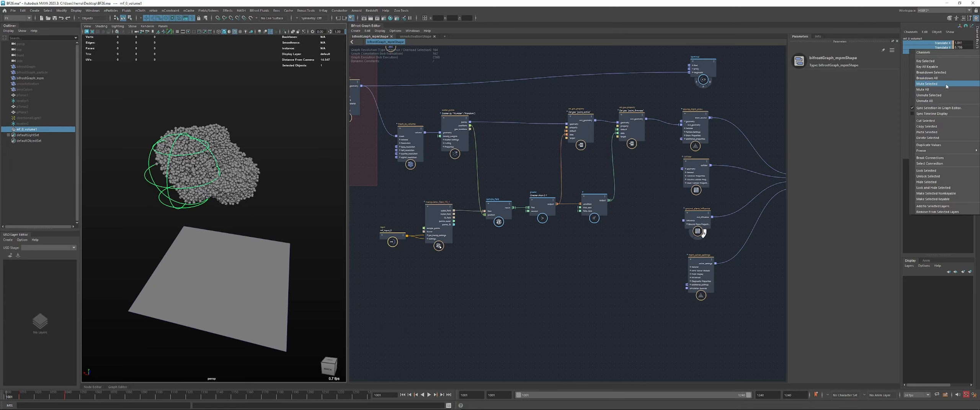
left_click(946, 96)
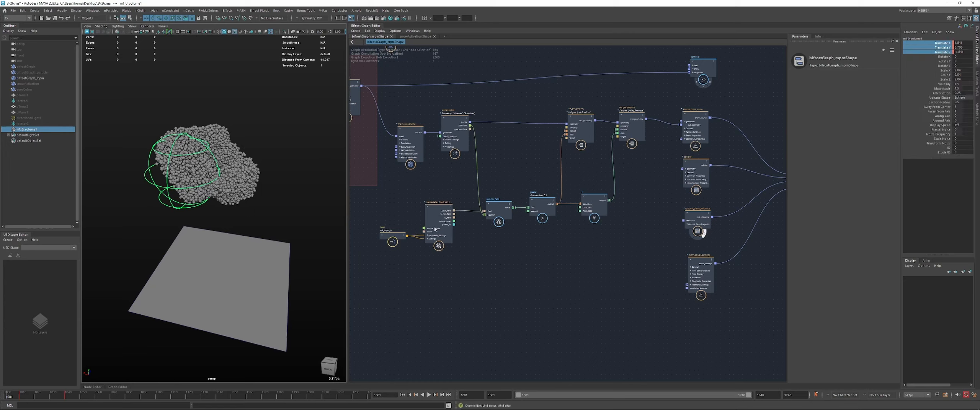
Add a scalar_field_scope node, feeding it the manipulator's scalar field and the incoming geometry as its probe geometry
key("Tab")
type("scal")
key("Down")
key("Down")
key("Return")
left_click_drag(454, 213, 362, 87)
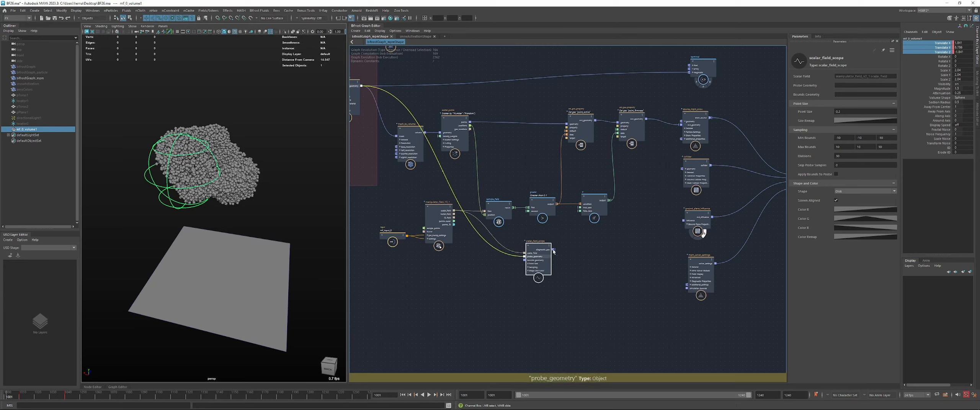
Connect the scope's diagnostic_geo output to the terminal node and display the diagnostics in the viewport
left_click_drag(554, 250, 691, 79)
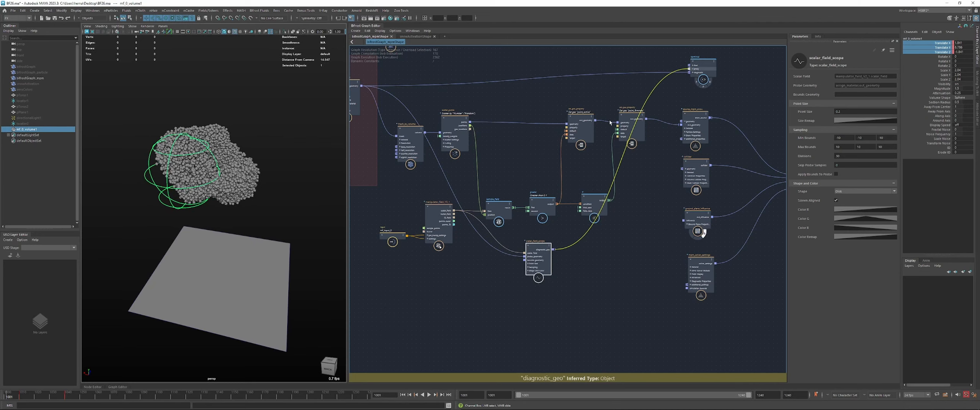
middle_click_drag(610, 122, 444, 117, "alt")
left_click(538, 84)
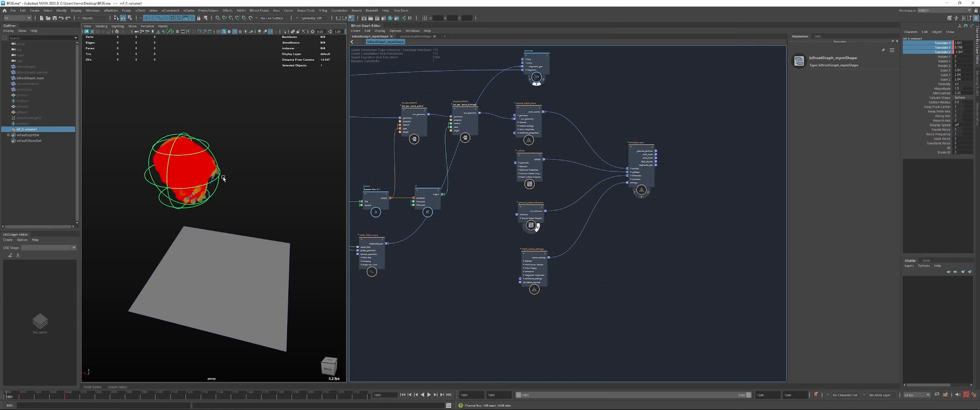
left_click_drag(222, 178, 213, 185, "alt")
left_click_drag(256, 164, 191, 181, "alt")
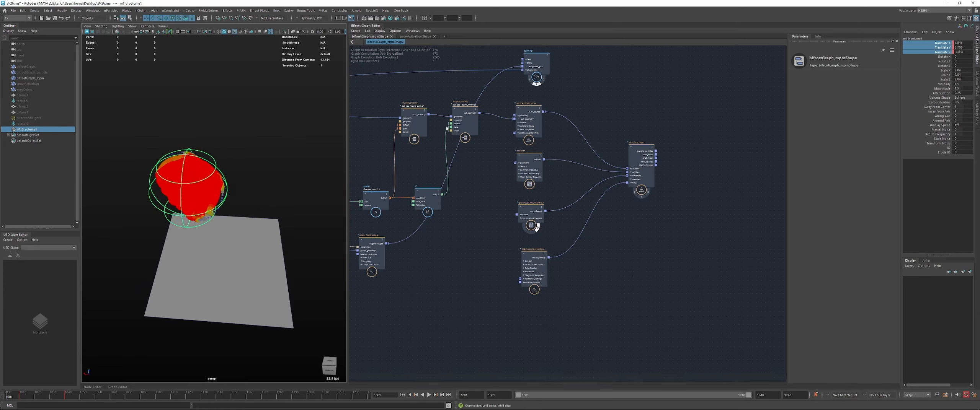
Bypass the point_firmness node by connecting the point_active set_geo_property output directly to source_mpm_snow, and move the bypassed node aside
left_click_drag(464, 116, 466, 137)
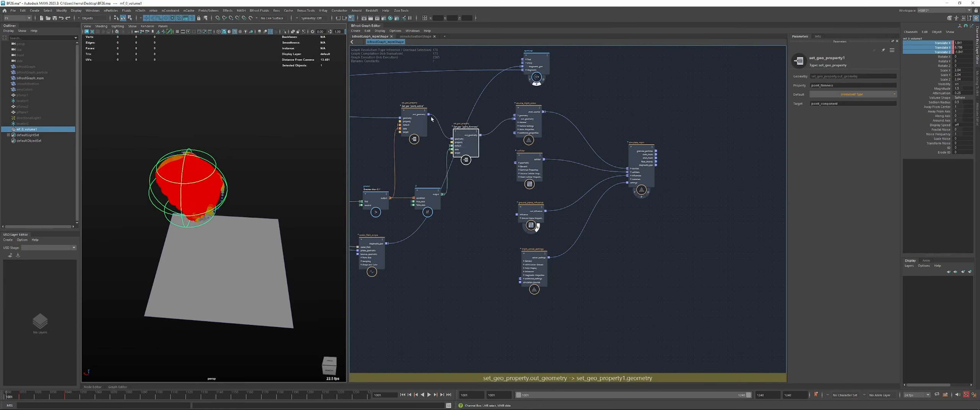
left_click_drag(429, 114, 517, 120)
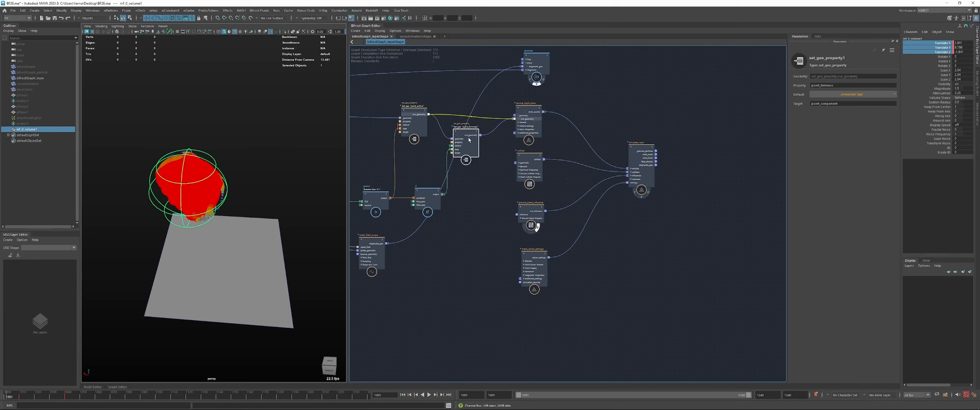
left_click_drag(469, 140, 482, 157)
left_click(500, 162)
left_click(480, 159)
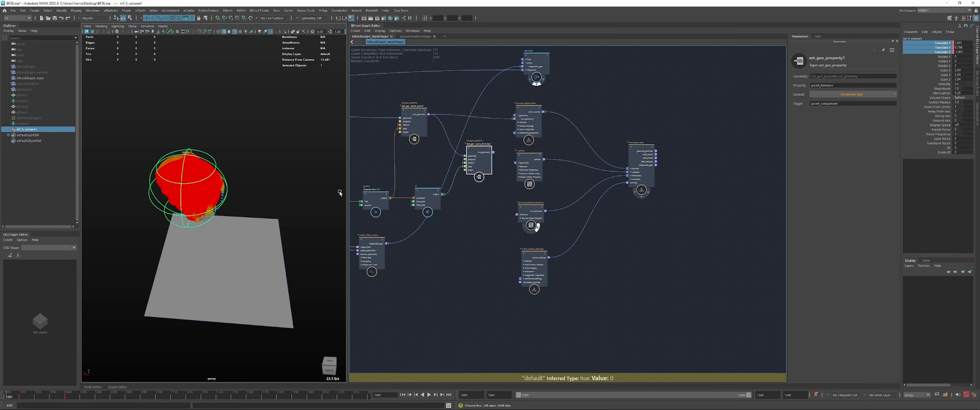
Deselect the manipulator volume, play its animation to examine the moving field diagnostics, and return to the start frame
left_click_drag(156, 290, 175, 278, "alt")
middle_click_drag(209, 266, 217, 242, "alt")
left_click_drag(216, 242, 209, 251, "alt")
left_click(294, 182)
middle_click_drag(278, 191, 270, 201, "alt")
key("alt+v")
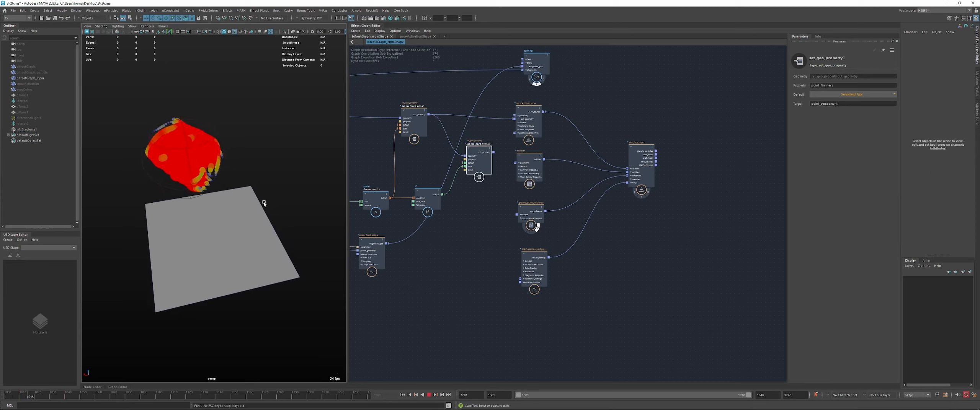
key("Escape")
key("alt+shift+v")
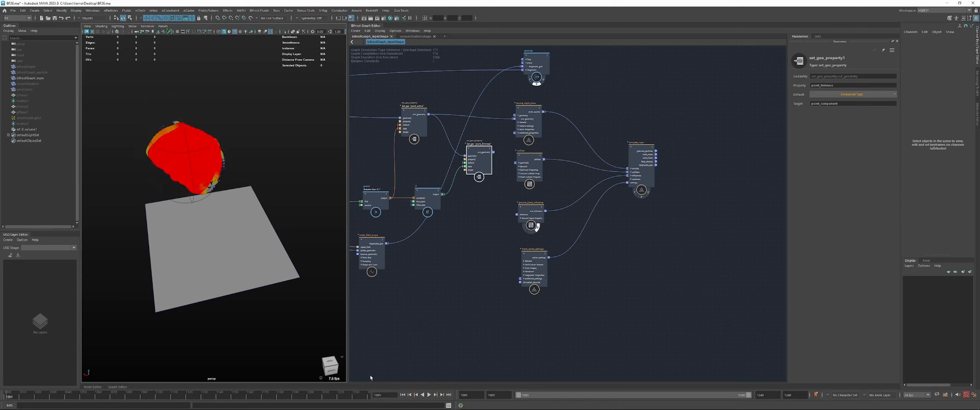
key("alt+v")
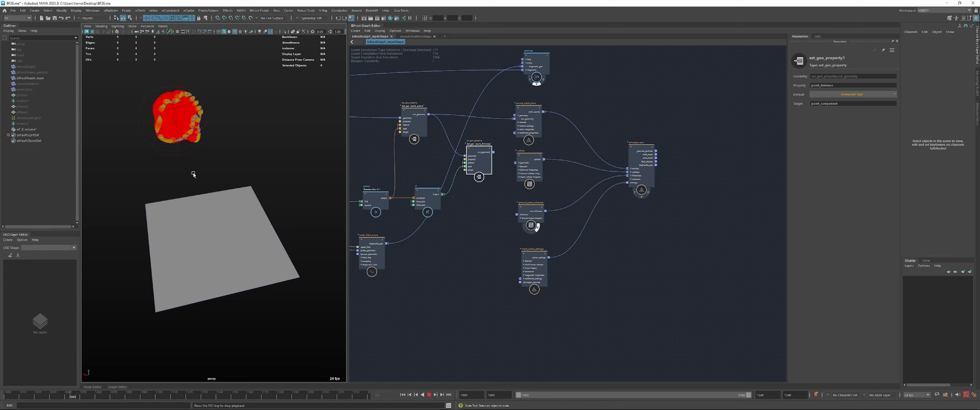
key("Escape")
left_click(401, 396)
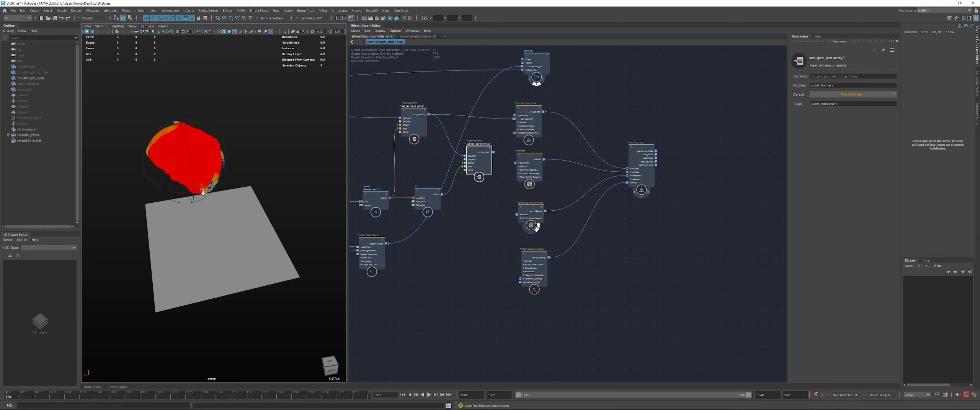
left_click_drag(199, 183, 197, 187, "alt")
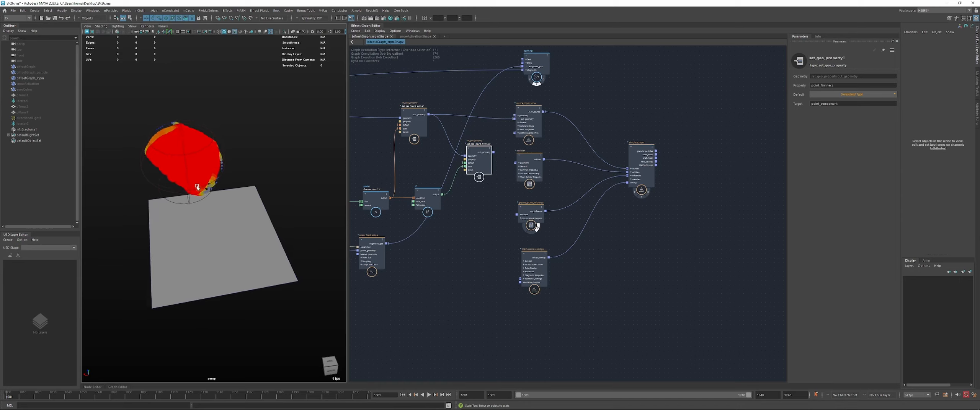
Play the simulation, then select the mf_input_0 and connected manipulator field nodes to review the graph's input
key("alt+v")
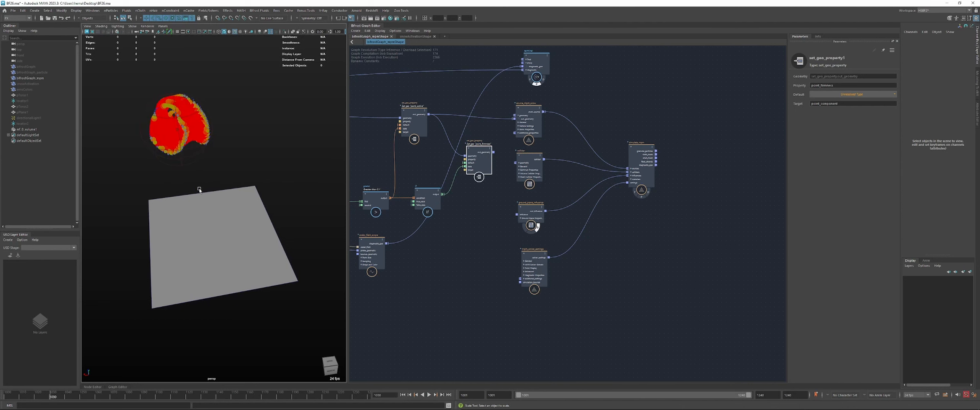
middle_click_drag(428, 248, 612, 243, "alt")
left_click_drag(399, 255, 457, 211)
left_click_drag(459, 209, 454, 210)
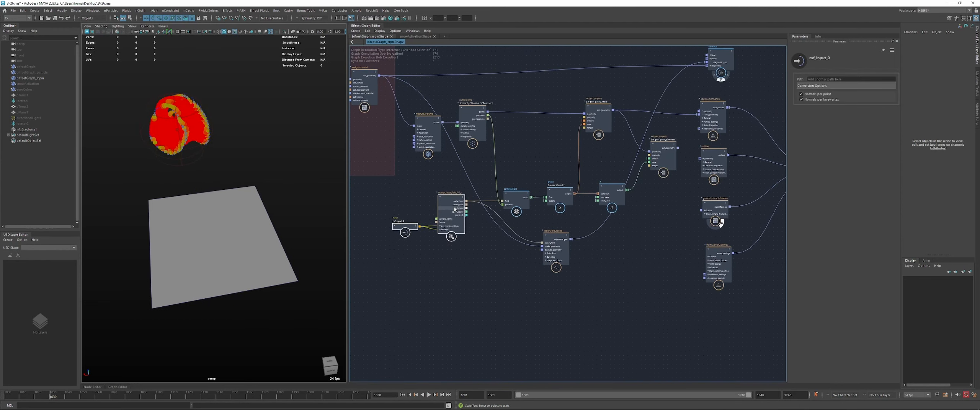
left_click(488, 249)
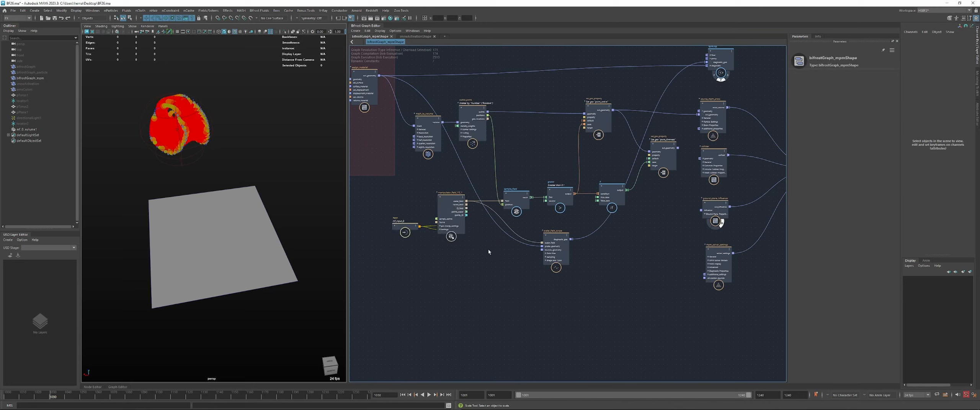
Replay the simulation from the first frame to examine the coloured field display, then rewind
left_click_drag(254, 216, 248, 219, "alt")
key("alt+v")
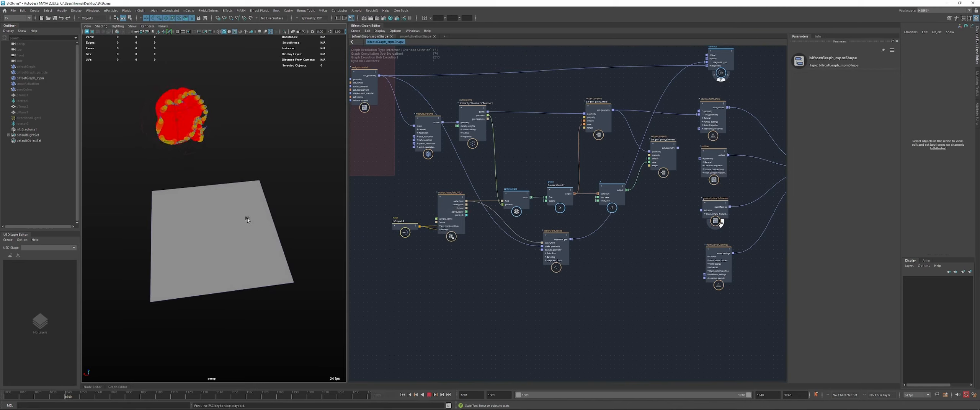
key("alt+v")
left_click(403, 395)
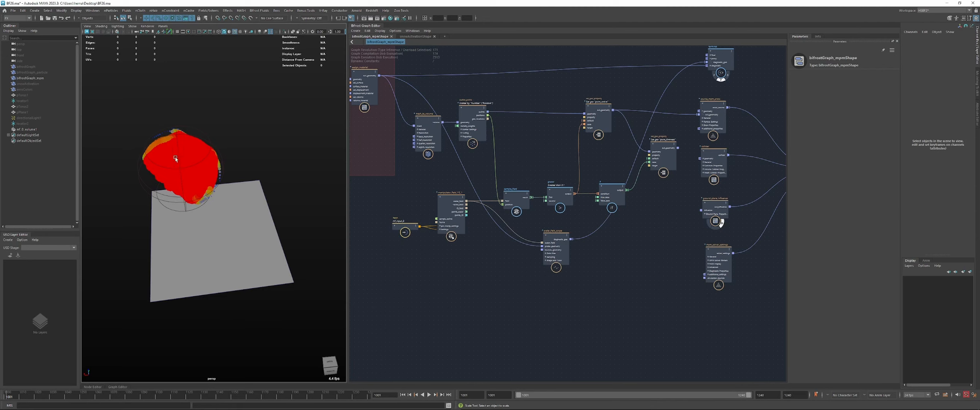
key("alt+v")
key("Escape")
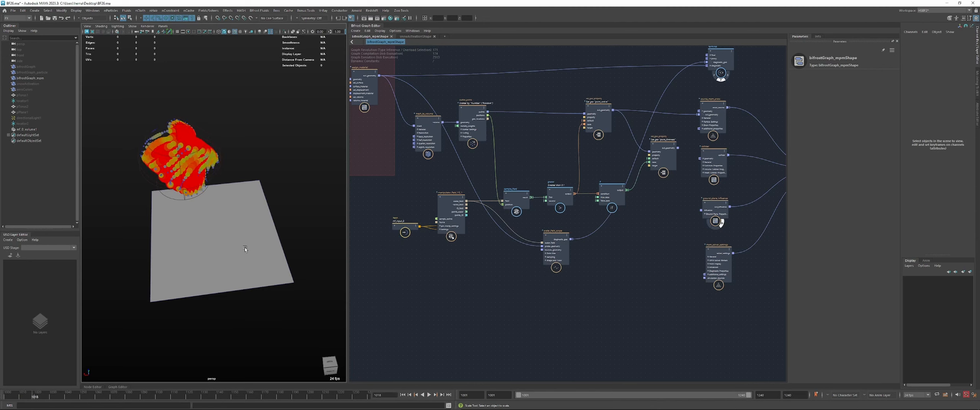
left_click(403, 395)
Set the display shape of the scalar_field_scope node to Numeric
middle_click_drag(742, 101, 692, 124, "alt")
left_click(508, 265)
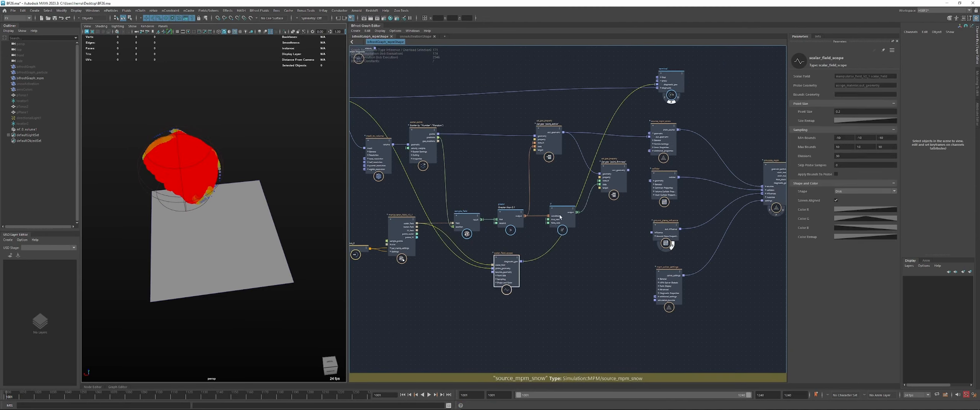
left_click(845, 191)
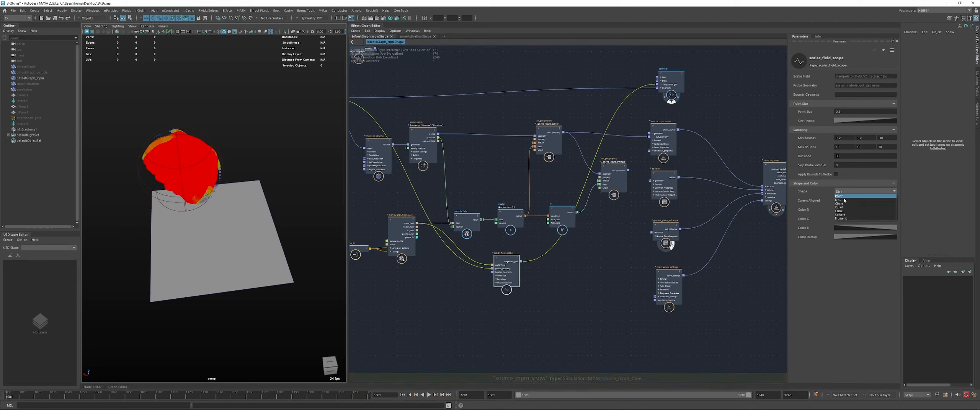
left_click(844, 218)
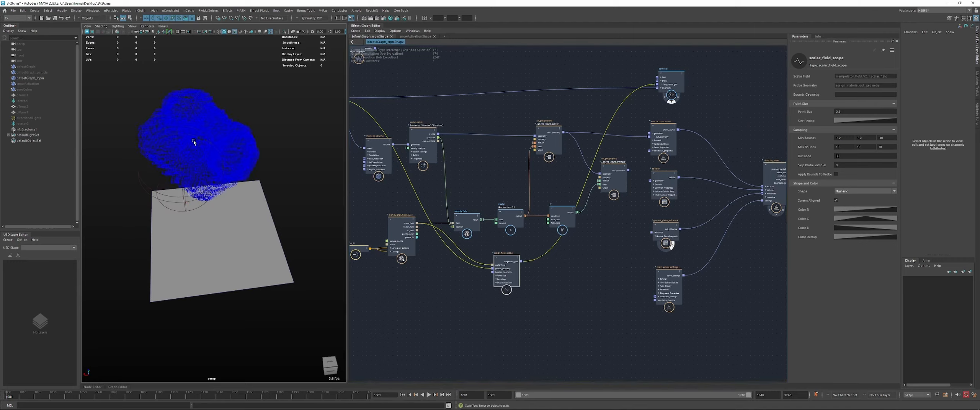
Examine the numeric field values around the shape in the viewport from close up and from several angles
right_click_drag(192, 143, 232, 125, "alt")
middle_click_drag(232, 125, 251, 174, "alt")
left_click_drag(251, 173, 219, 173, "alt")
middle_click_drag(218, 173, 227, 172, "alt")
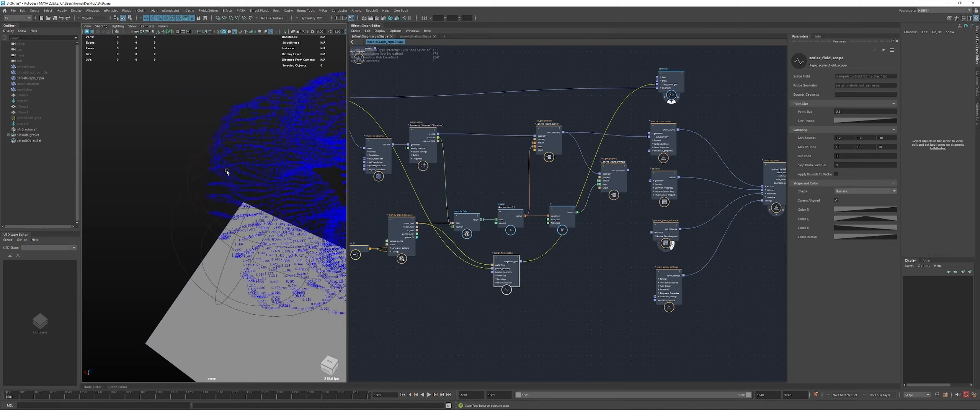
left_click_drag(227, 171, 187, 174, "alt")
right_click_drag(187, 174, 200, 172, "alt")
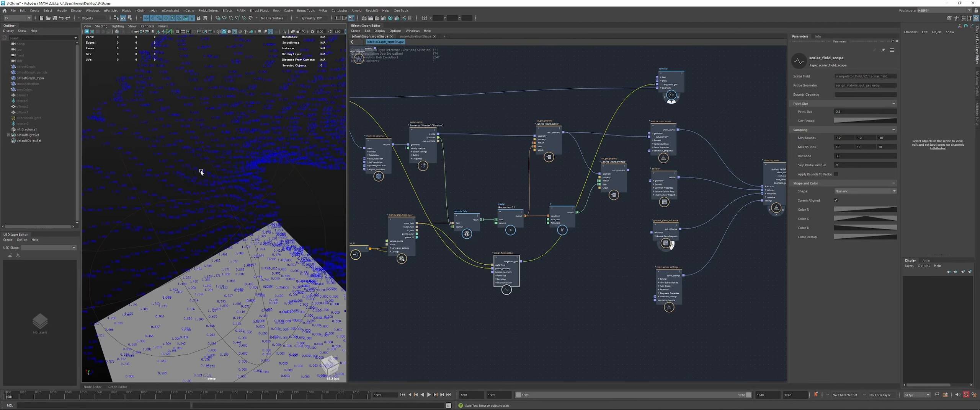
middle_click_drag(201, 172, 217, 182, "alt")
left_click_drag(216, 181, 171, 161, "alt")
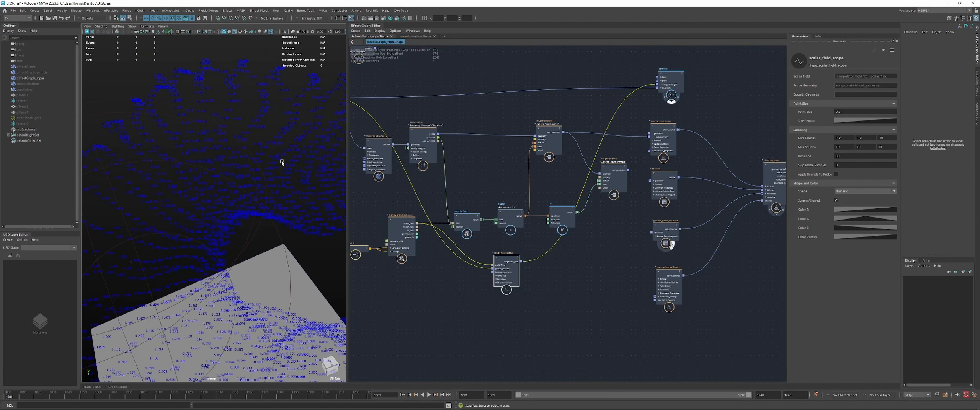
left_click_drag(282, 162, 236, 162, "alt")
left_click_drag(239, 166, 201, 192, "alt")
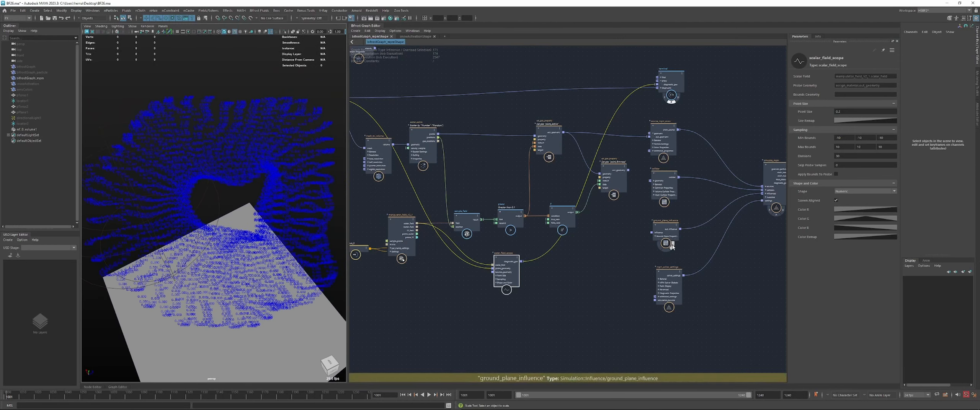
left_click(689, 264)
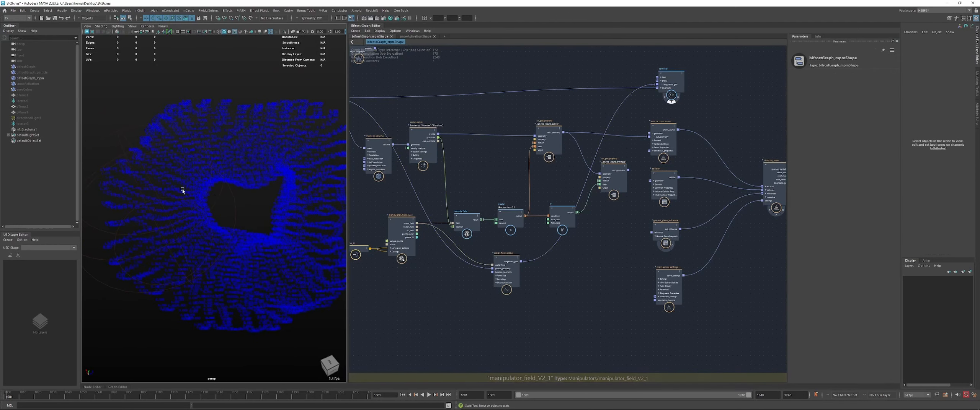
scroll(172, 186, "up", 5)
scroll(203, 187, "down", 4)
Play short stretches of the simulation to check how the numeric field values change, then return to the first frame
key("alt+v")
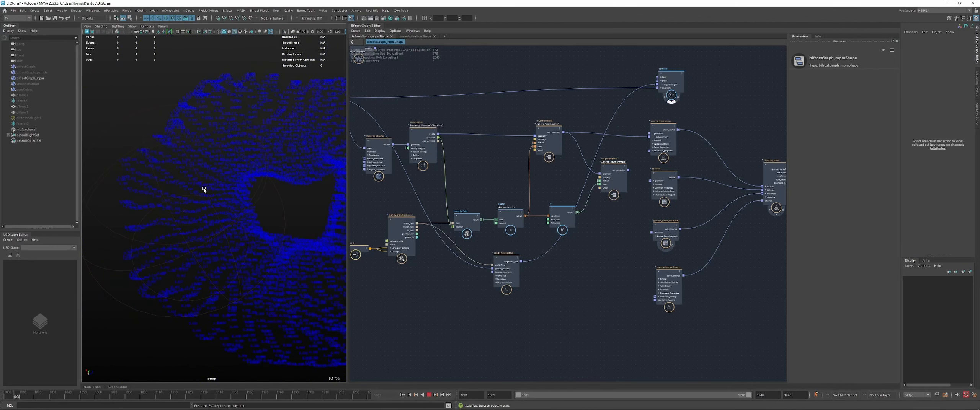
key("Escape")
key("alt+v")
key("Escape")
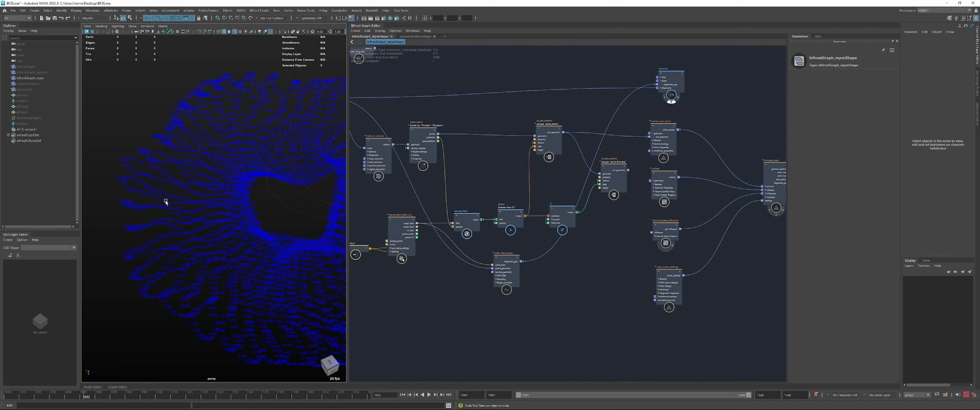
left_click(288, 198)
left_click(281, 210)
key("alt+v")
key("Escape")
left_click(402, 395)
Switch to the browser and watch Autodesk Maya's Bifrost video full screen, pausing to study the snow simulation on the coil
key("alt+Tab")
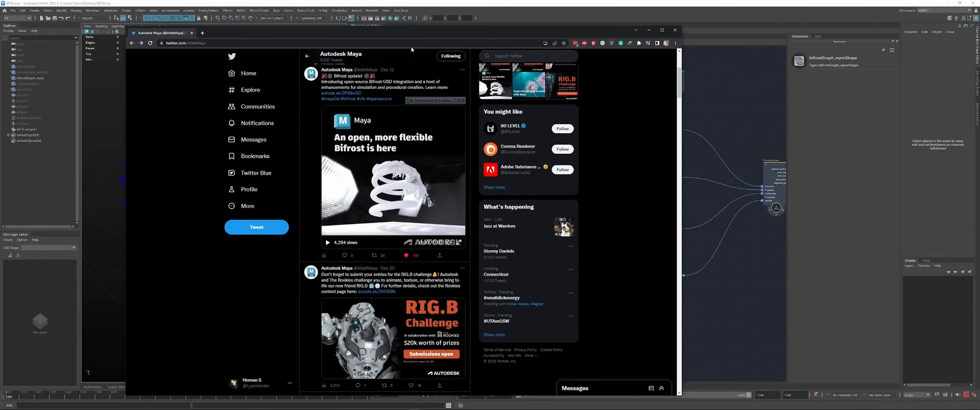
left_click(458, 243)
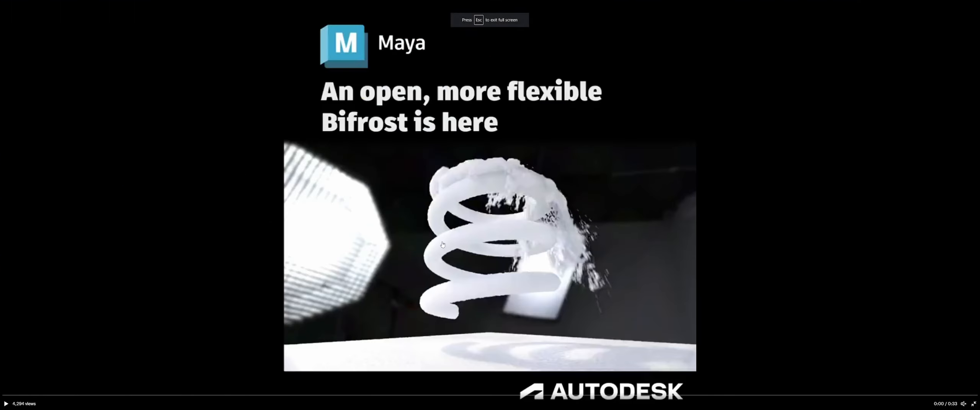
left_click(6, 404)
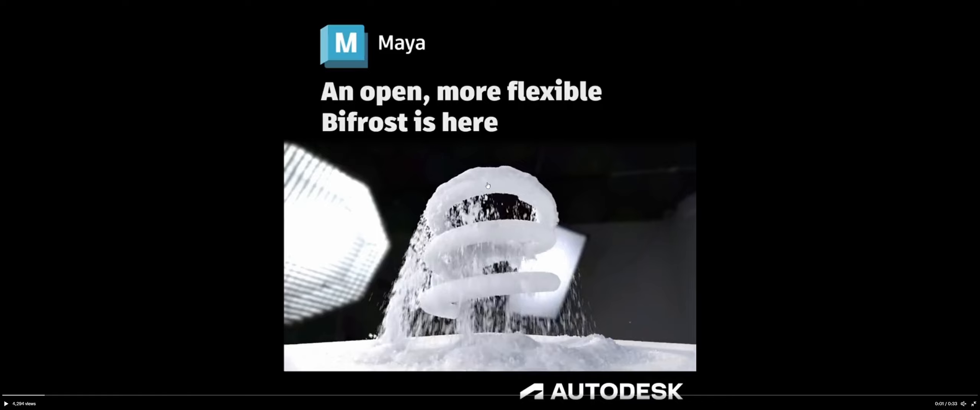
left_click(544, 195)
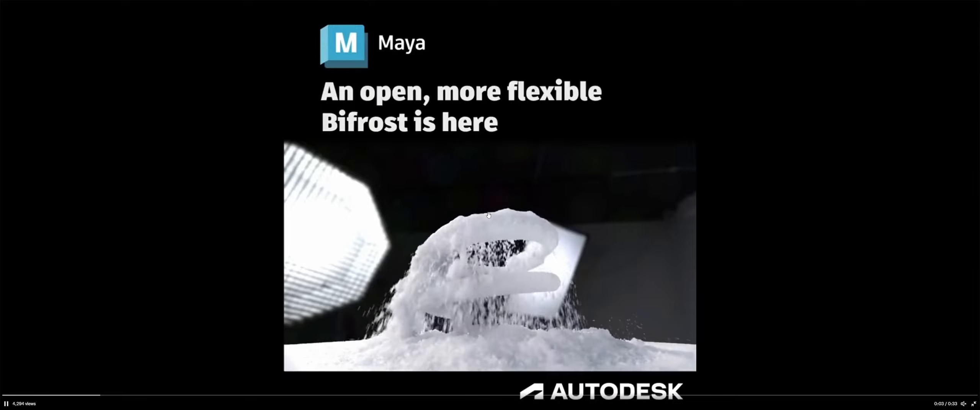
left_click(437, 233)
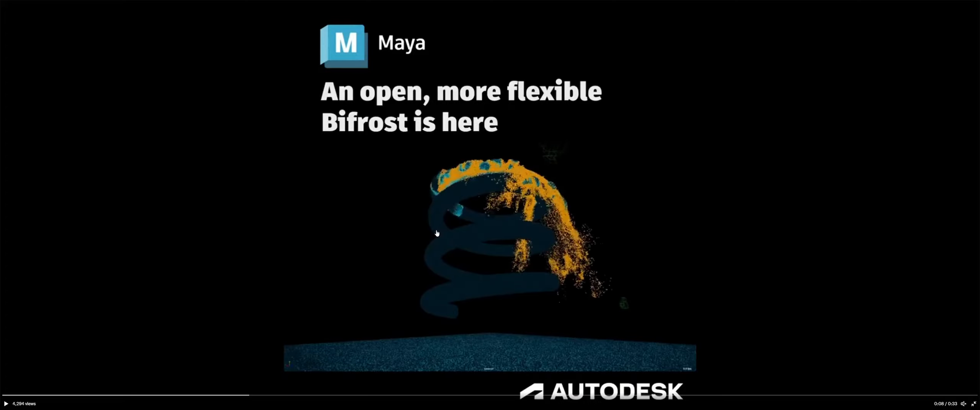
left_click(467, 208)
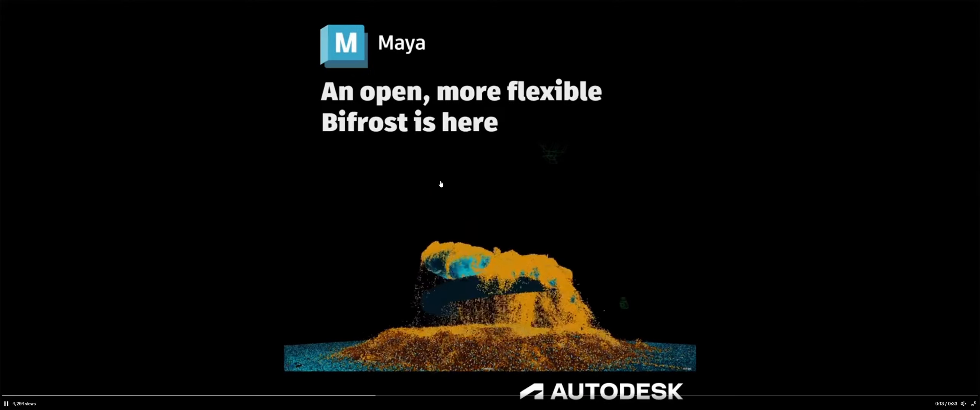
left_click(428, 178)
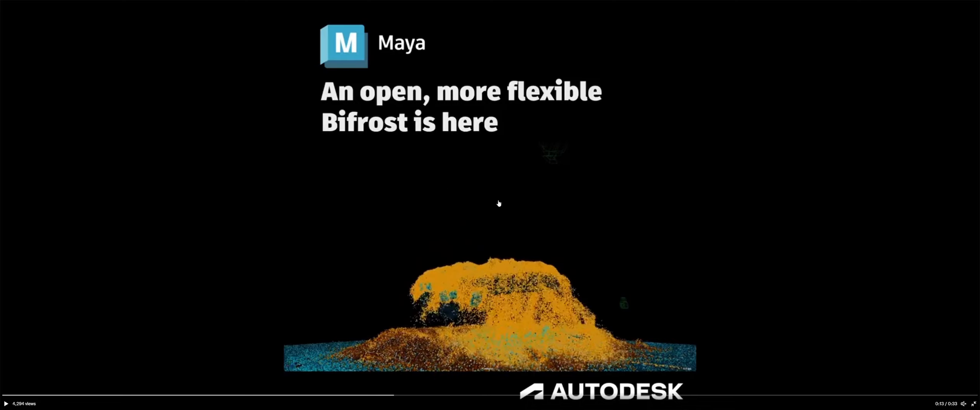
left_click(446, 206)
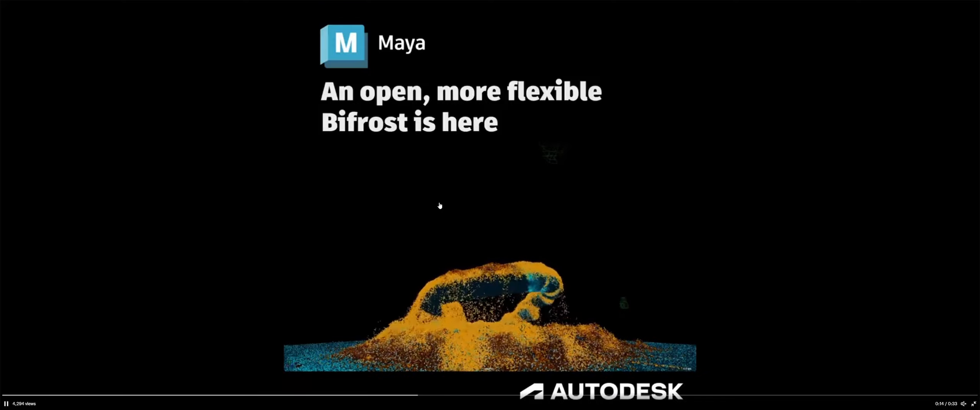
left_click(451, 226)
Leave the full-screen video and switch back to Maya
left_click(974, 404)
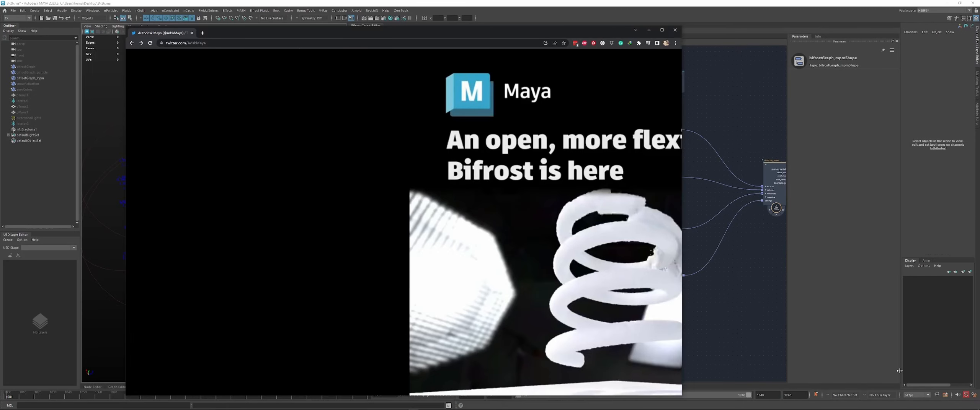
left_click_drag(459, 32, 494, 37)
key("alt+Tab")
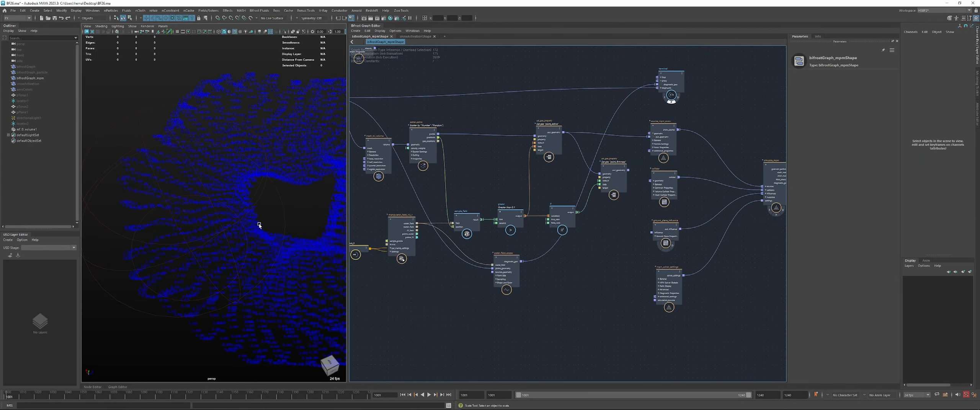
Play a few more frames with the numeric field display and rewind to the first frame
key("alt+v")
key("Escape")
left_click(403, 395)
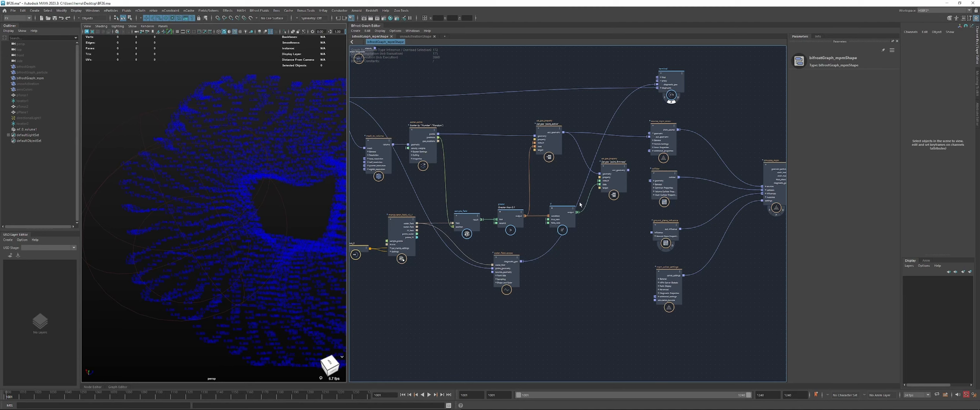
key("r")
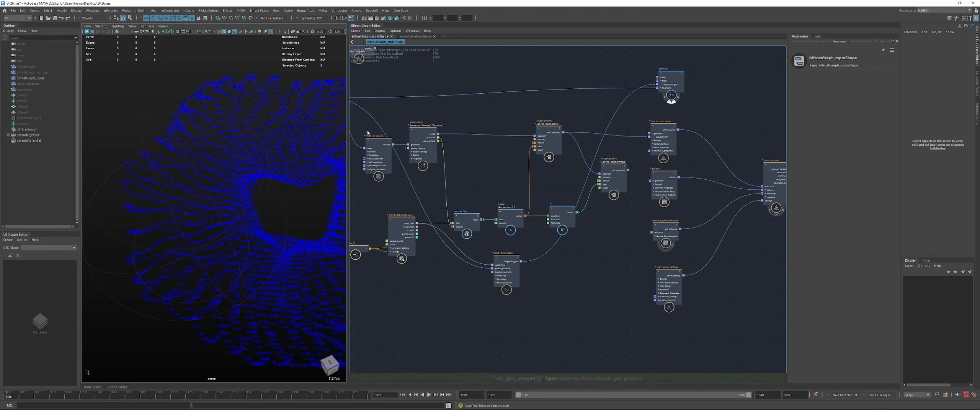
Hide the bifrostGraph_mpm object and show the snowActivation object
left_click(27, 78)
key("h")
left_click(38, 84)
key("h")
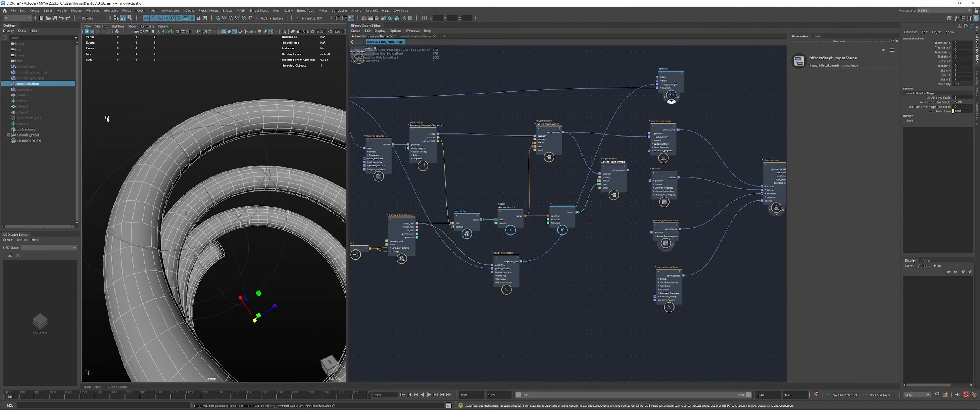
Hide the mf_0_volume1 manipulator sphere so only the coil is displayed
scroll(209, 183, "down", 5)
left_click(178, 180)
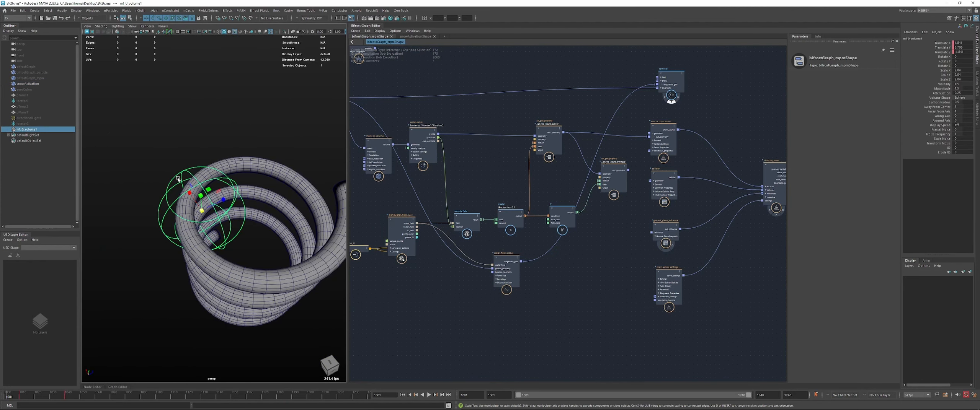
left_click_drag(162, 168, 211, 173, "alt")
left_click(134, 125)
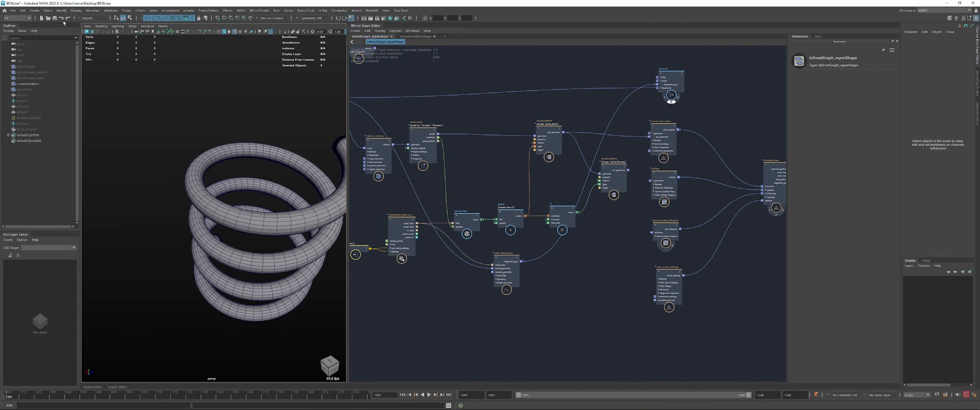
Look through the Snow example graphs in the Bifrost Browser, then close it
left_click(90, 13)
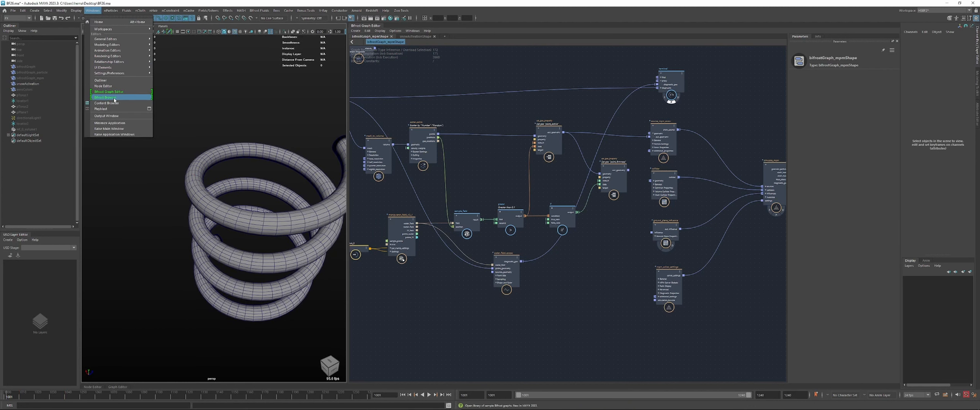
left_click(115, 98)
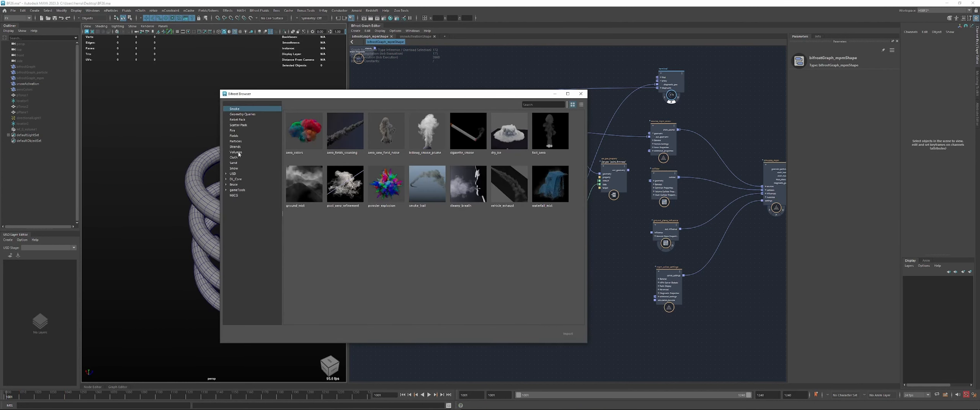
left_click(234, 168)
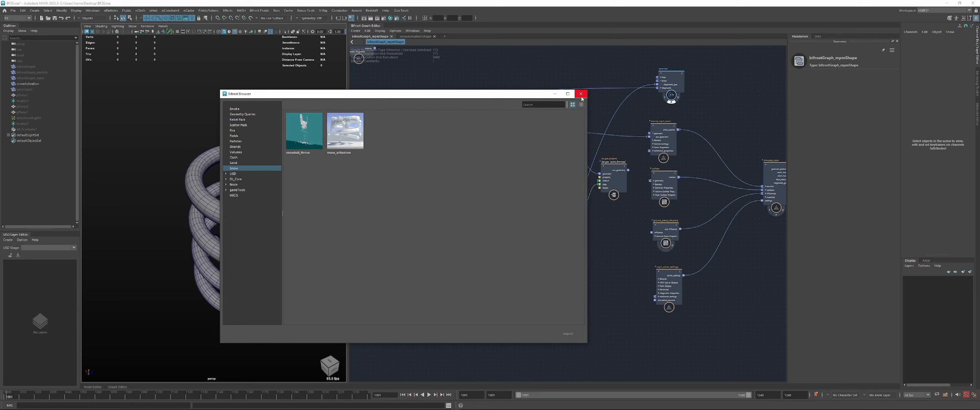
left_click(580, 94)
Bring up the snowActivationShape graph in the Bifrost Graph Editor
left_click(415, 36)
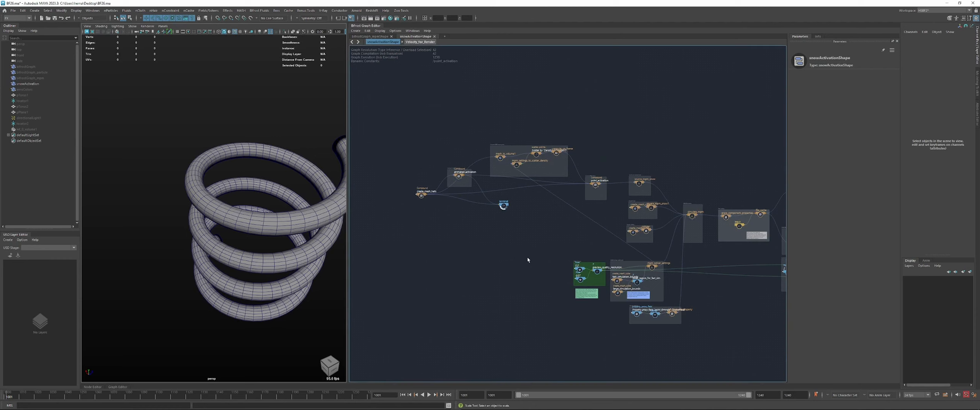
Review the overall snow activation graph and inspect the create_mesh_helix node and the animated_activation compound
middle_click_drag(527, 258, 423, 221)
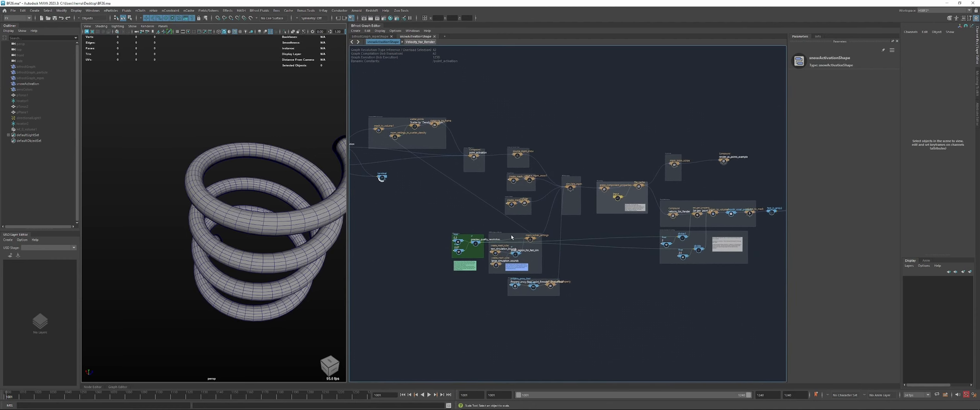
scroll(474, 215, "up", 5)
left_click_drag(299, 195, 242, 196, "alt")
right_click_drag(235, 207, 280, 203, "alt")
left_click(429, 177)
right_click_drag(432, 184, 566, 163, "alt")
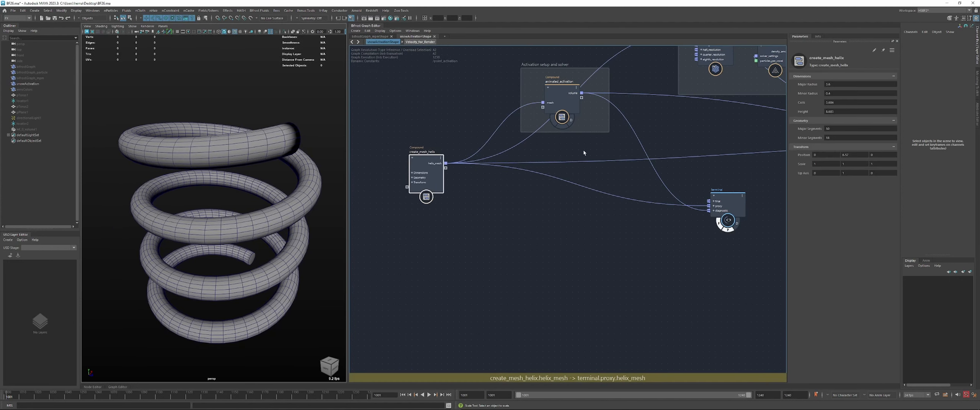
left_click_drag(564, 94, 570, 95)
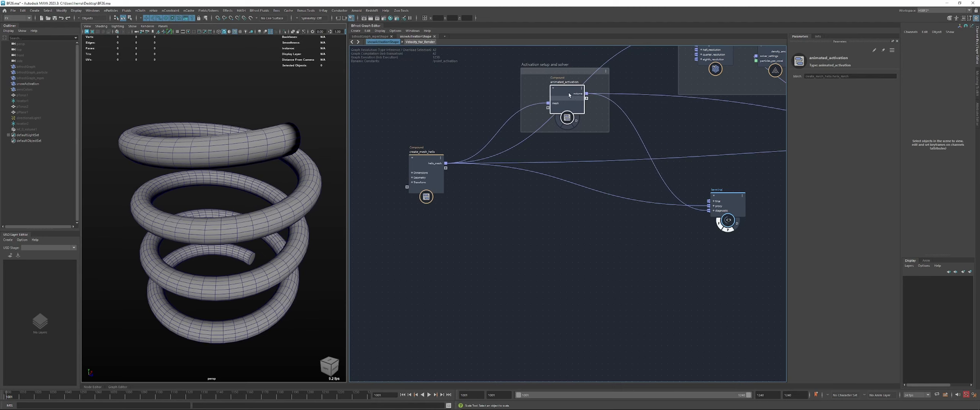
left_click(630, 160)
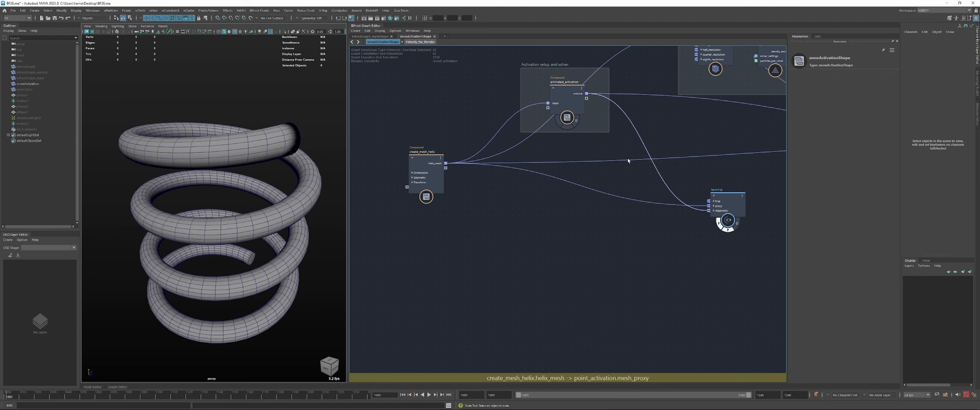
Open the animated_activation compound and inspect its mesh_to_volume, scatter_points, point_scope and compute_on_frame1 nodes
double_click(569, 102)
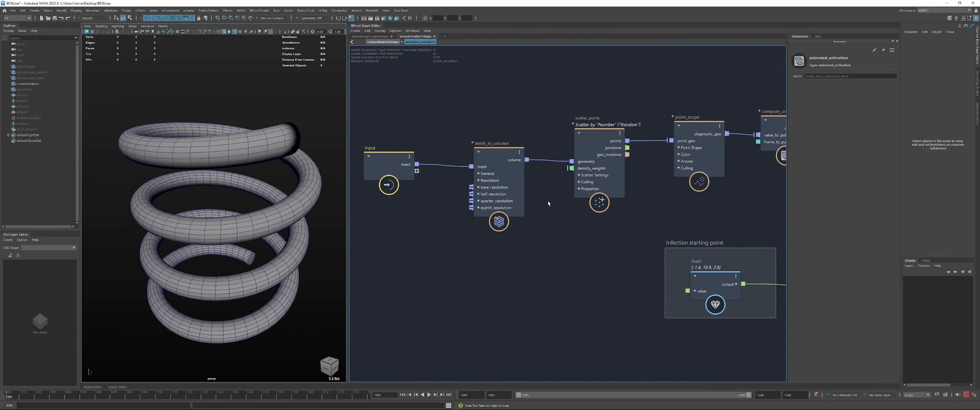
left_click_drag(380, 165, 375, 165)
left_click_drag(497, 159, 487, 158)
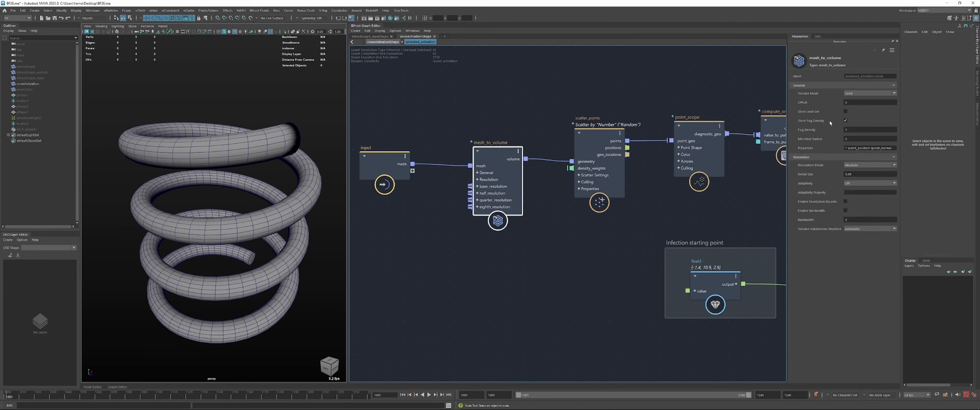
left_click(601, 136)
middle_click_drag(602, 136, 394, 144)
left_click(509, 153)
left_click_drag(589, 134, 587, 136)
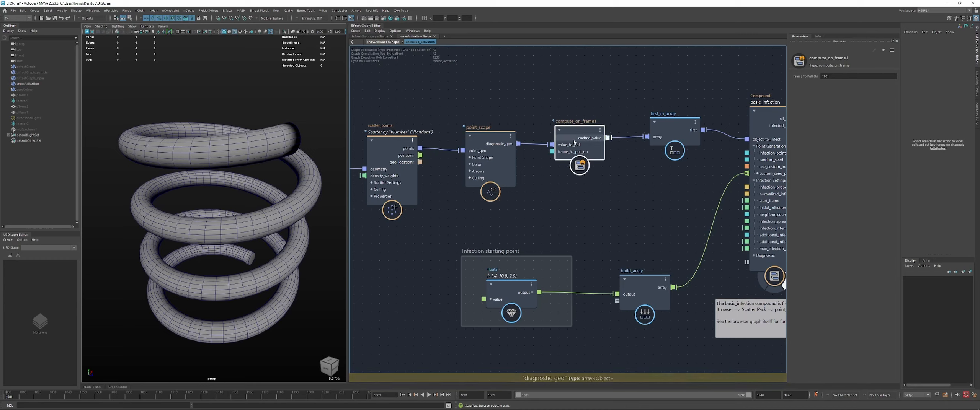
left_click_drag(570, 143, 572, 144)
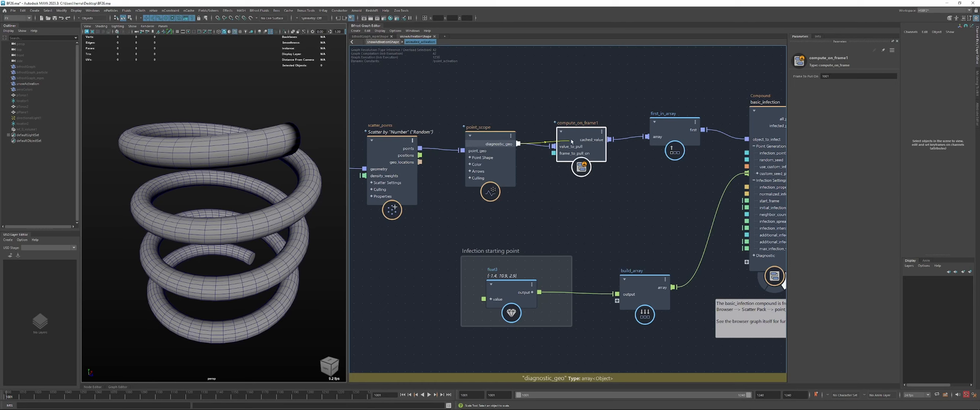
left_click_drag(571, 141, 569, 139)
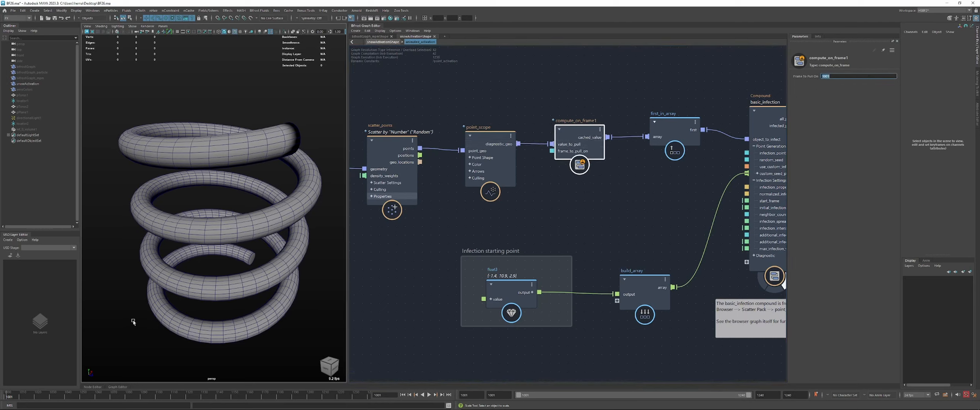
Play the coil's animation briefly, stop it and return to the first frame
key("alt+v")
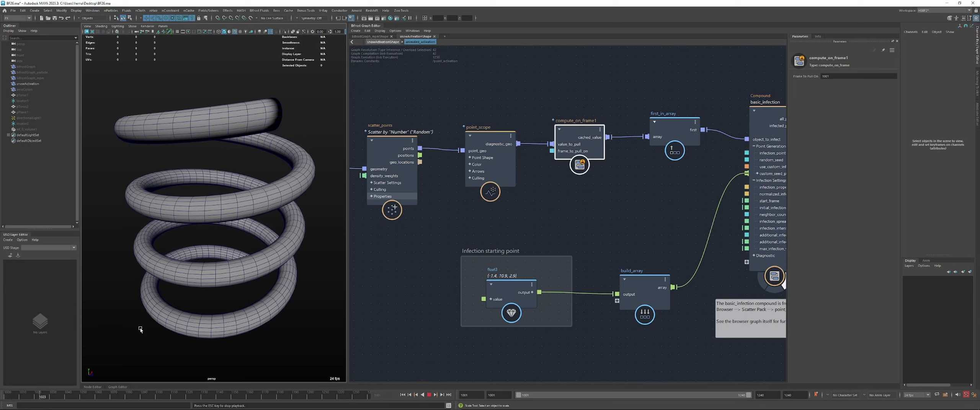
key("Escape")
left_click(403, 395)
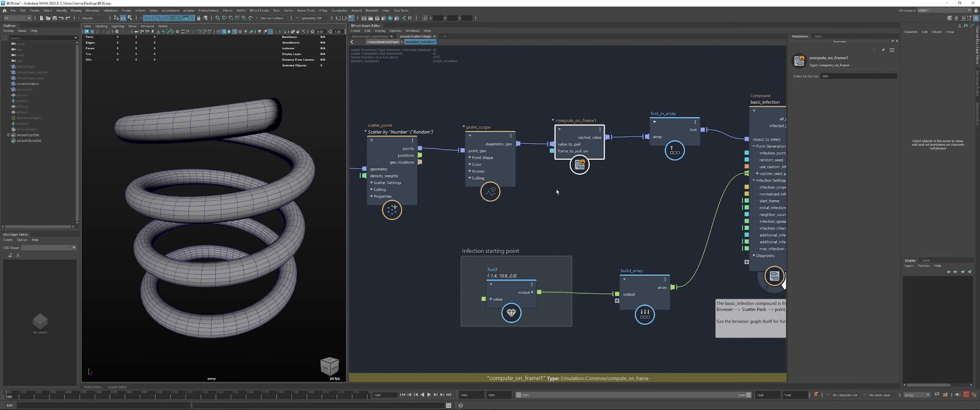
Inspect the float3 value of the infection starting point and trace its connection through build_array to basic_infection
left_click_drag(276, 179, 256, 188, "alt")
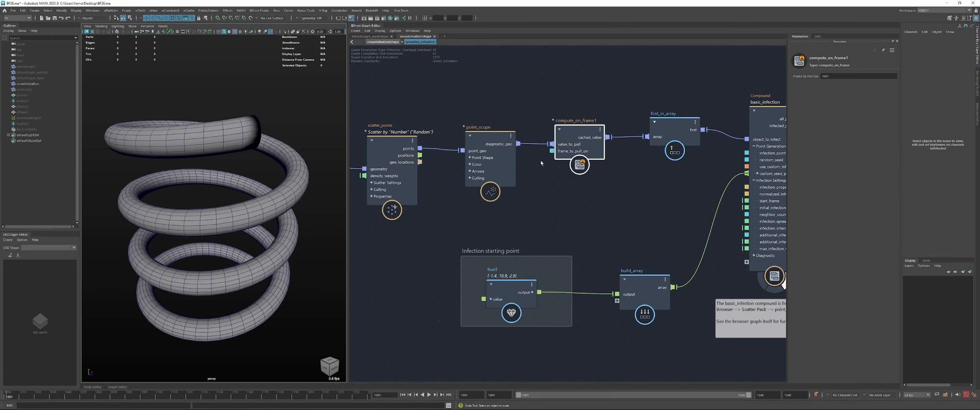
left_click(581, 177)
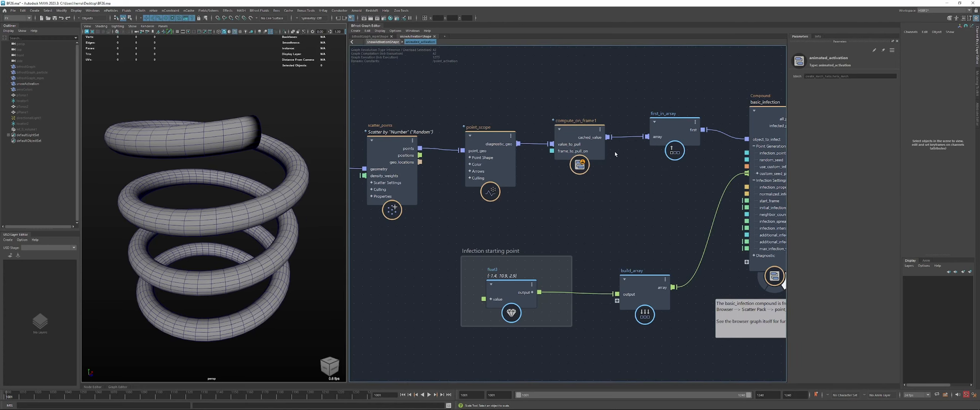
middle_click_drag(677, 173, 651, 159, "alt")
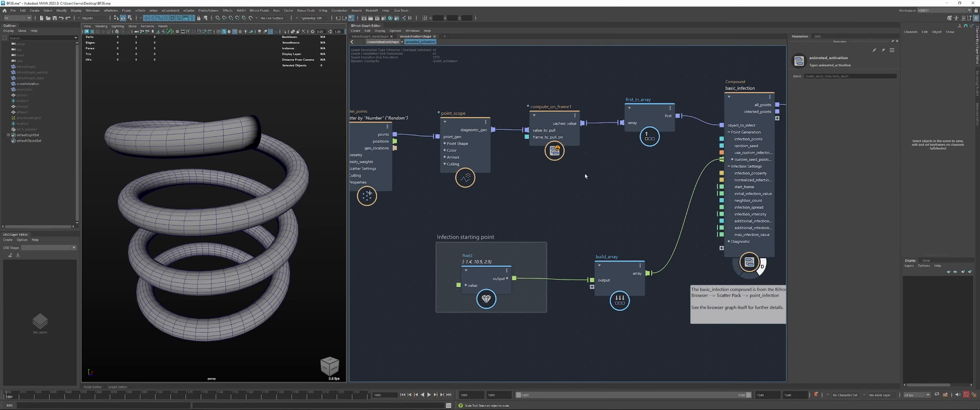
left_click(486, 276)
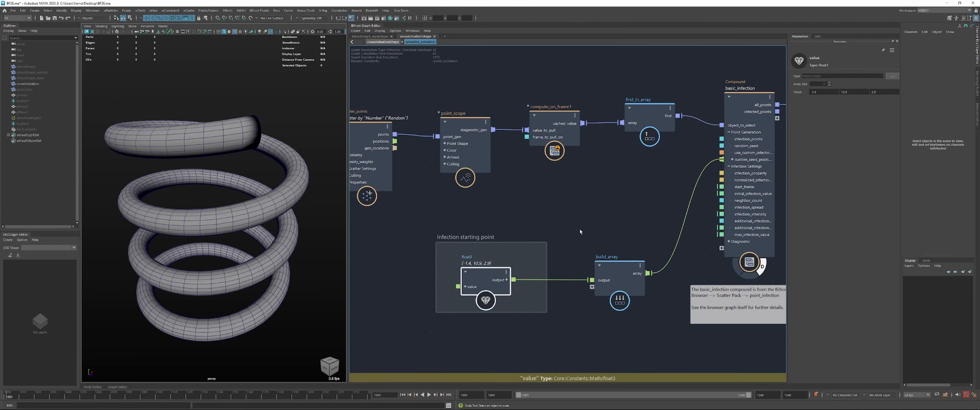
middle_click_drag(589, 214, 585, 211, "alt")
left_click_drag(170, 158, 234, 175, "alt")
middle_click_drag(604, 215, 356, 211, "alt")
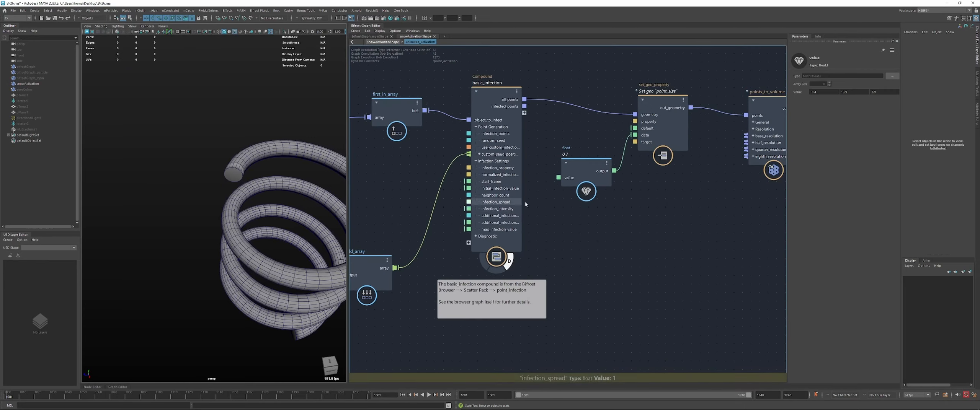
Select the basic_infection compound, find its source example point_infection in the Bifrost Browser's Scatter Pack, and close the browser
left_click(505, 138)
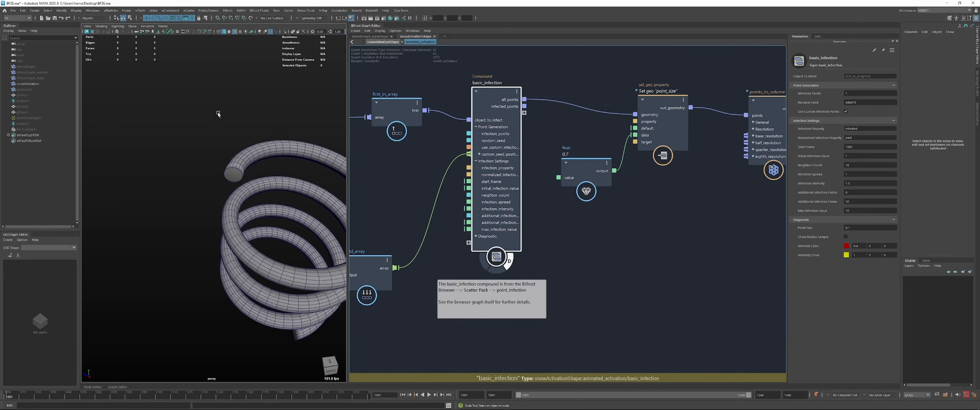
left_click(96, 12)
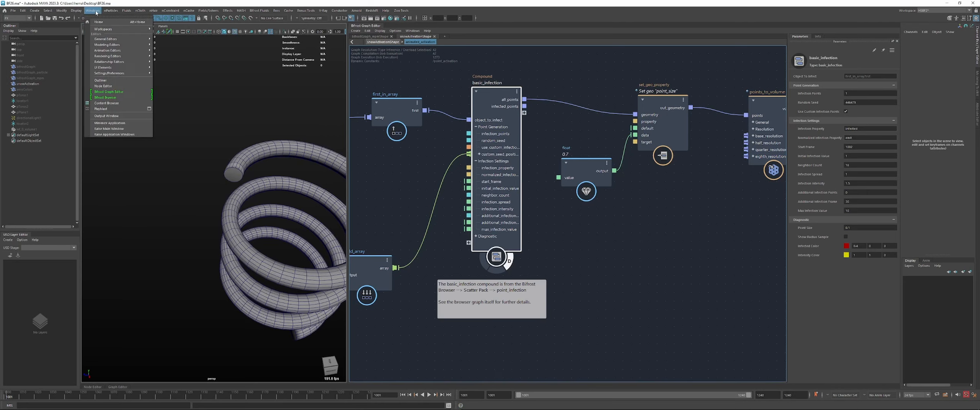
left_click(106, 97)
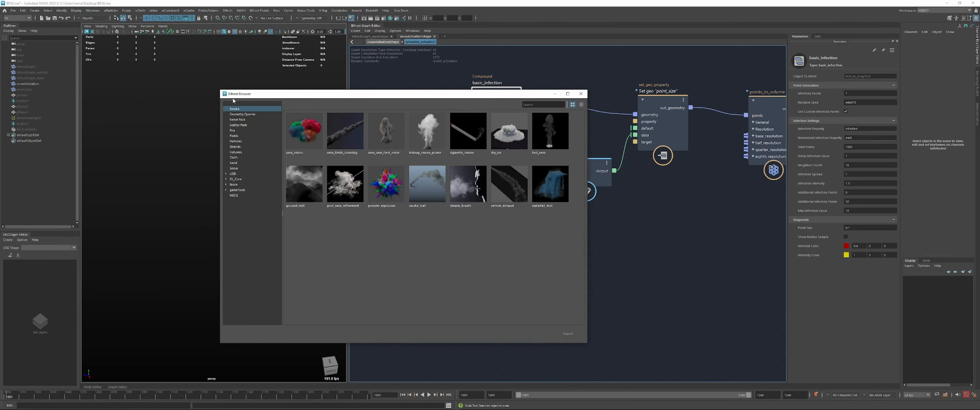
left_click(240, 126)
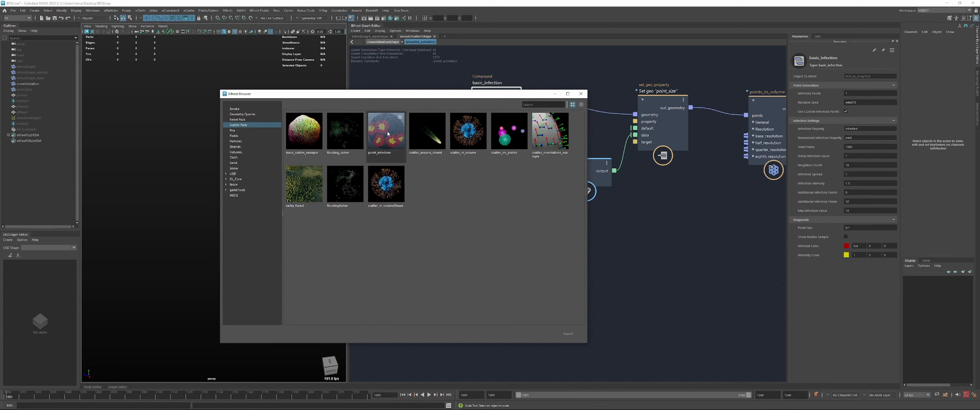
left_click(581, 94)
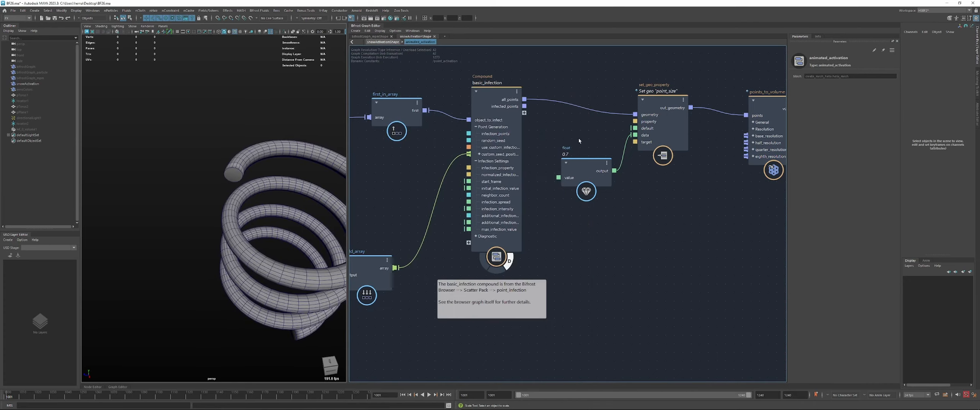
Inspect the point_size property nodes and the level set and fog density settings of points_to_volume
left_click_drag(663, 189, 664, 186)
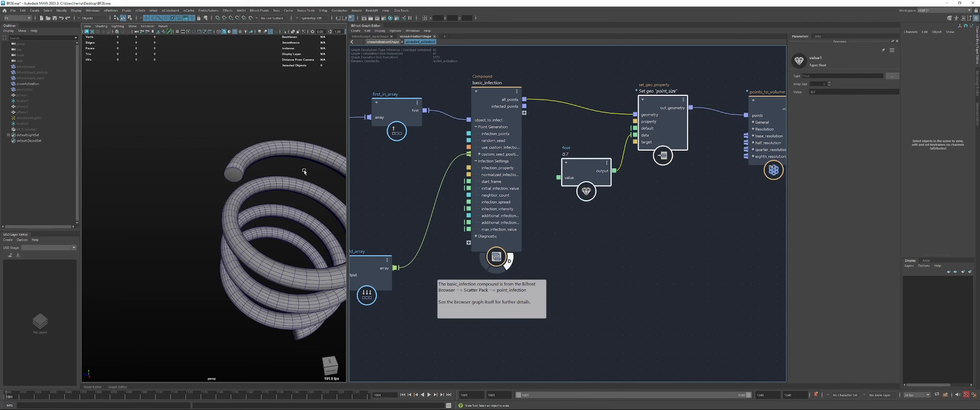
middle_click_drag(770, 154, 690, 159)
left_click(693, 125)
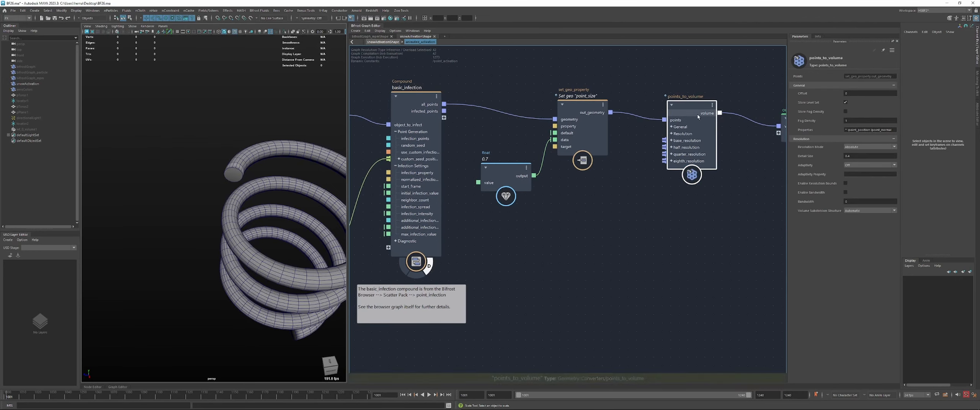
left_click_drag(699, 116, 705, 111)
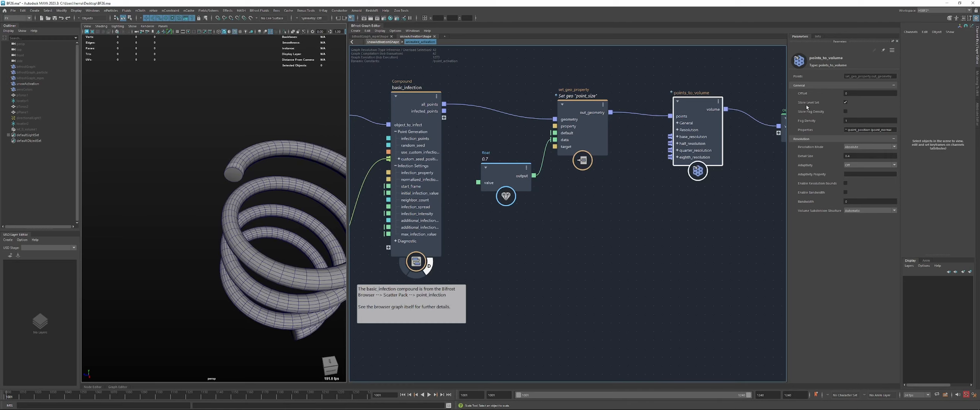
middle_click_drag(766, 171, 750, 178)
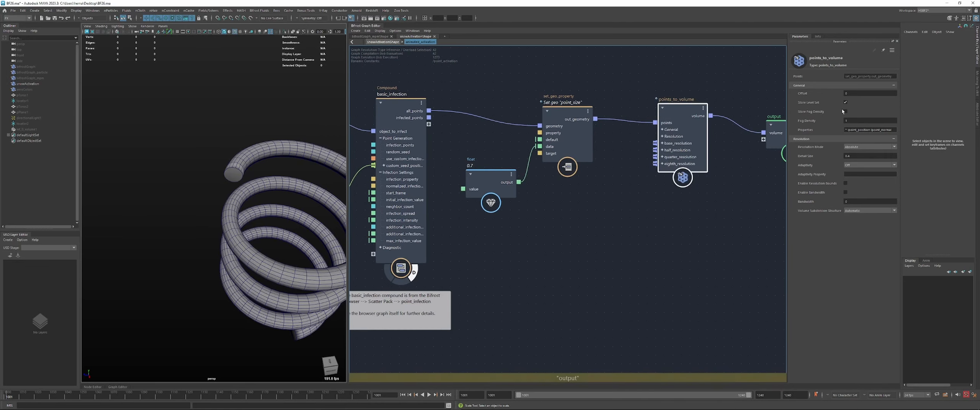
Return to the top-level graph, show the infection diagnostic points without the coil proxy, and play the spread before stopping it
double_click(624, 256)
left_click(581, 186)
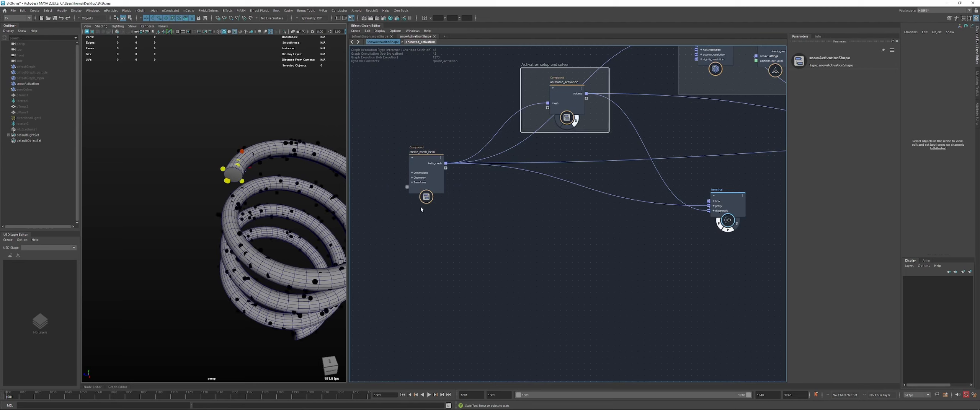
mouse_move(192, 189)
left_mouse_down("alt")
mouse_move(236, 192)
mouse_move(205, 187)
left_mouse_up("alt")
key("alt+v")
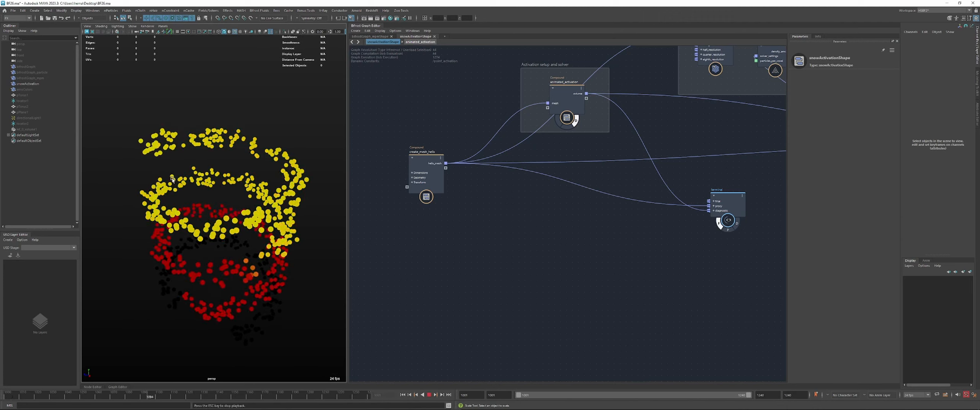
key("Escape")
Reopen the animated_activation compound and examine basic_infection's Normalized Infection Property setting
double_click(573, 98)
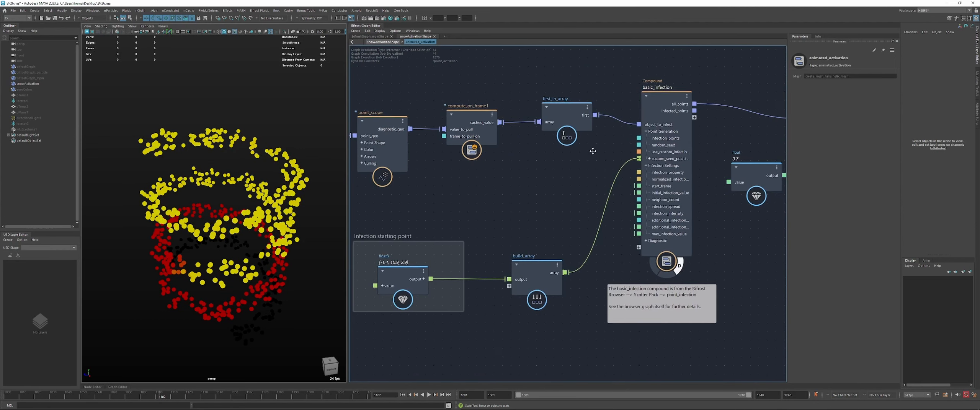
middle_click_drag(616, 111, 571, 115, "alt")
left_click(622, 116)
left_click(855, 138)
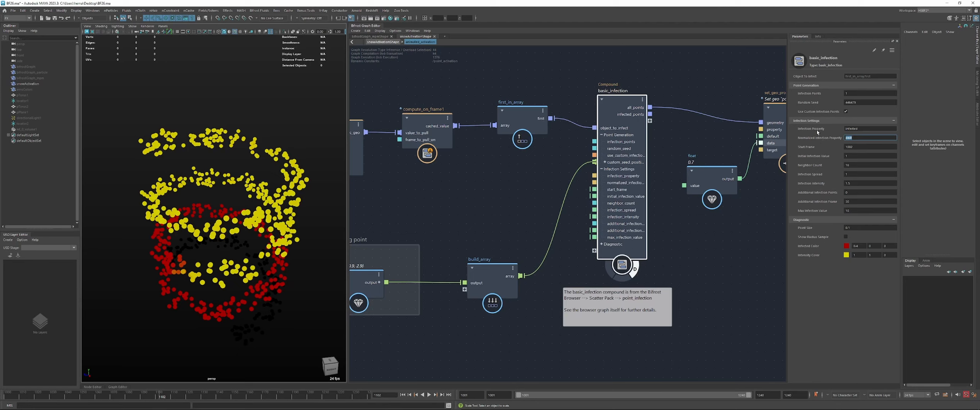
Go back to the top-level graph and inspect mesh_to_volume1, mpm_settings_to_scatter_density and scatter_points1 in the MPM source points group
left_click(383, 41)
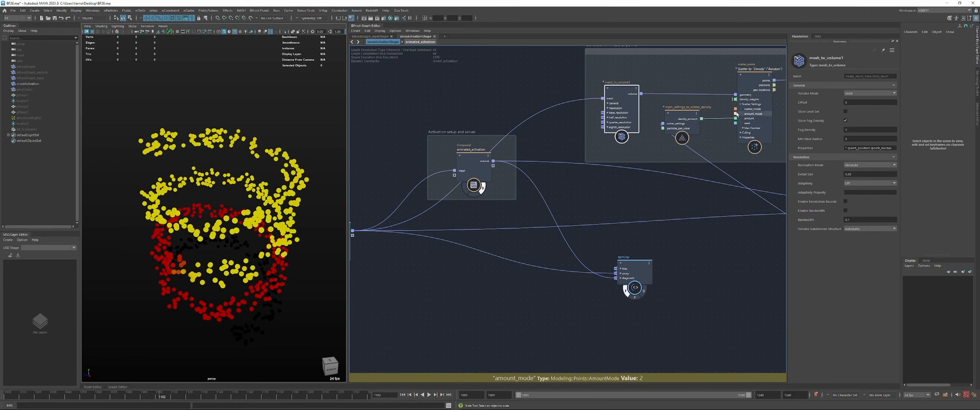
left_click(680, 122)
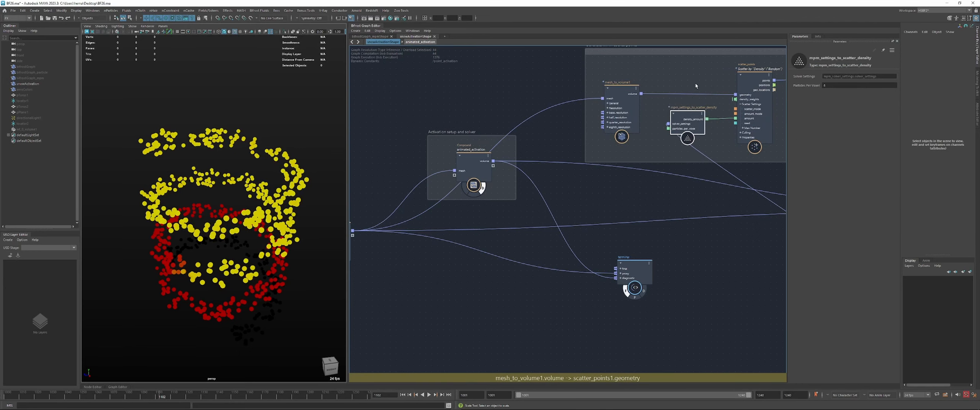
middle_click_drag(730, 79, 606, 99)
left_click(631, 101)
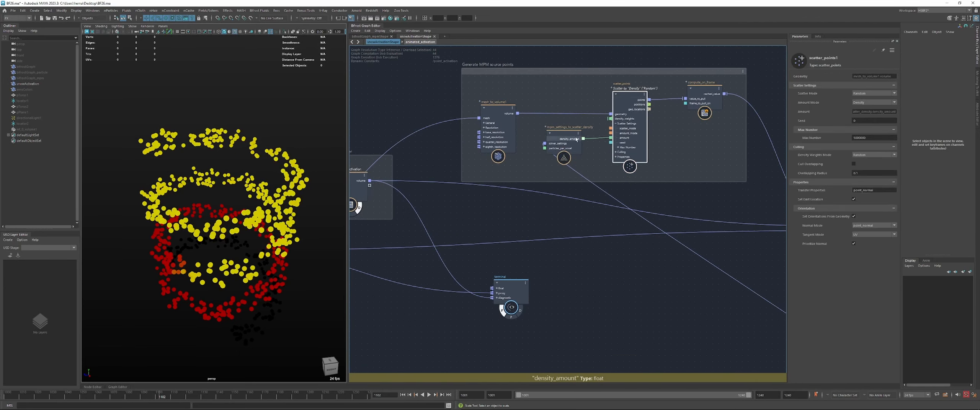
left_click_drag(560, 139, 556, 137)
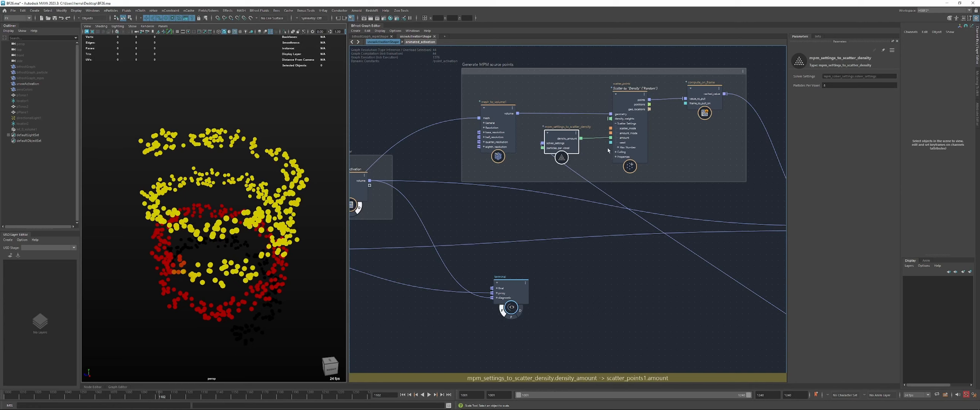
Trace the solver settings connection feeding mpm_settings_to_scatter_density across the graph and reselect that node
mouse_move(723, 317)
middle_mouse_down("alt")
mouse_move(494, 216)
mouse_move(409, 146)
middle_mouse_up("alt")
middle_click_drag(505, 227, 400, 150, "alt")
left_click_drag(631, 271, 628, 272)
middle_click_drag(626, 270, 529, 214, "alt")
left_click(499, 192)
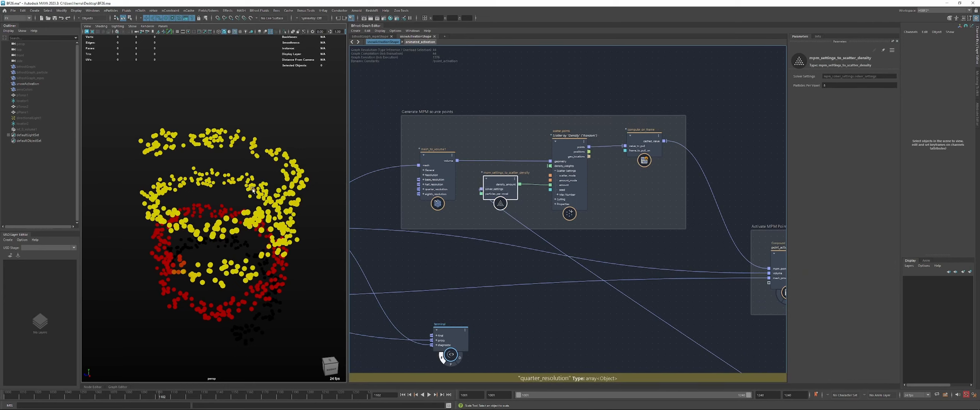
left_click_drag(499, 185, 502, 187)
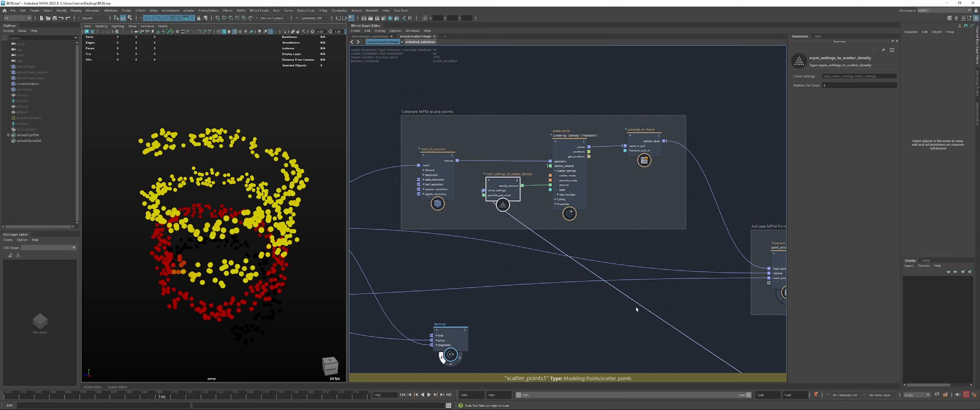
Inspect the compute_on_frame node and follow its cached_value output to point_activation in the Activate MPM Points group
middle_click_drag(636, 310, 454, 206)
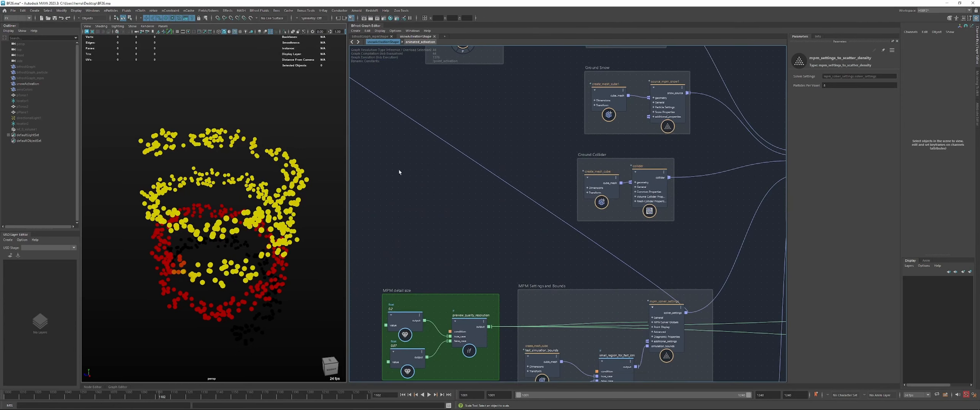
middle_click_drag(398, 169, 574, 196)
left_click_drag(602, 168, 604, 171)
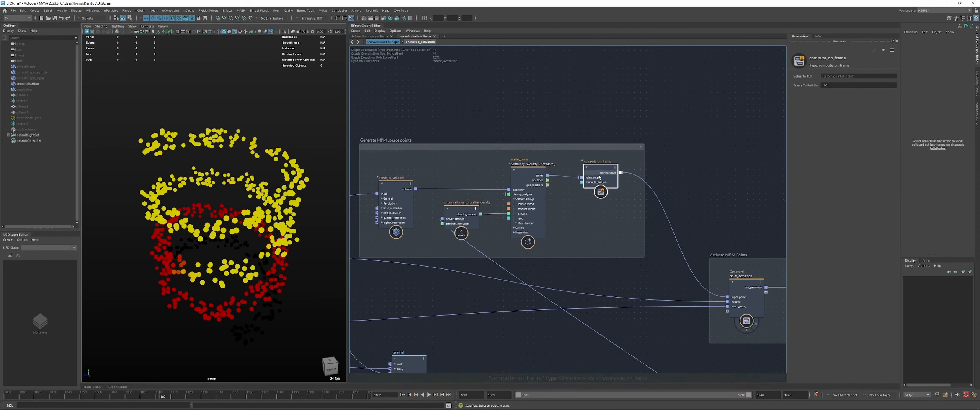
middle_click_drag(722, 185, 618, 136)
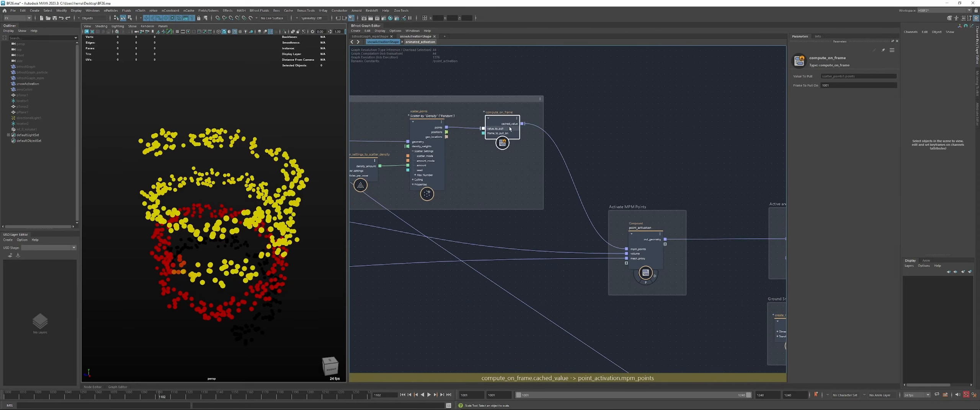
middle_click_drag(669, 164, 769, 151)
left_click(669, 227)
left_click(570, 170)
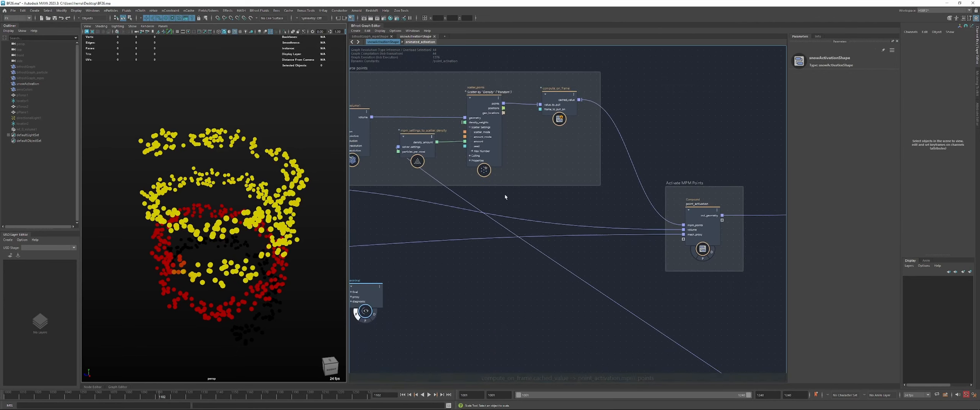
middle_click_drag(666, 169, 635, 162)
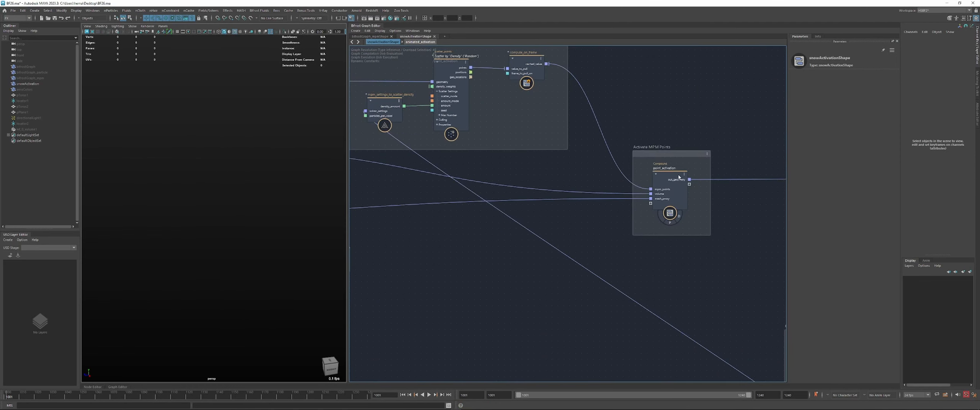
Open the point_activation compound and examine how the input volume feeds voxel_field and its Property setting
double_click(679, 178)
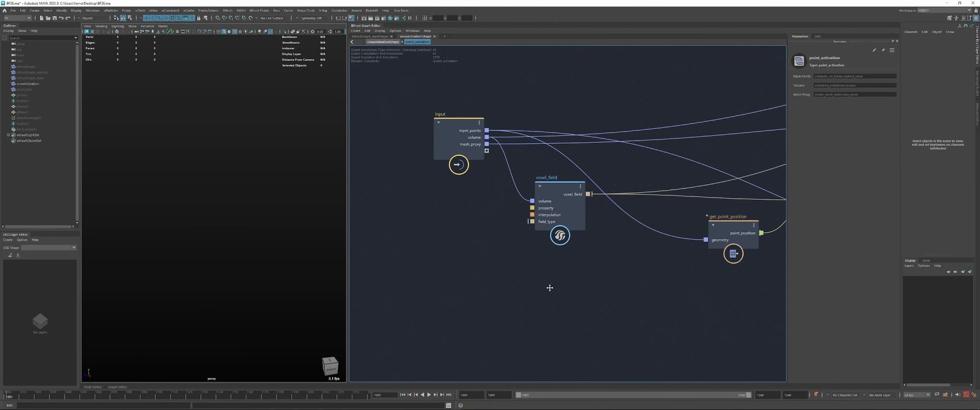
left_click_drag(525, 202, 522, 203)
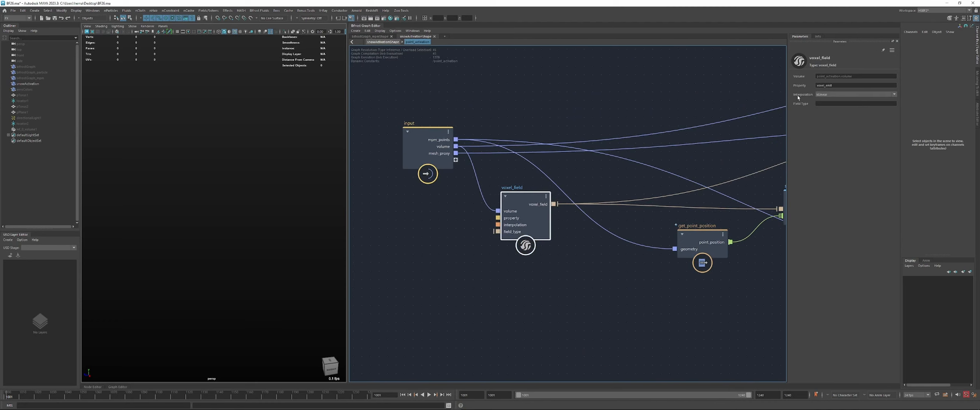
double_click(849, 85)
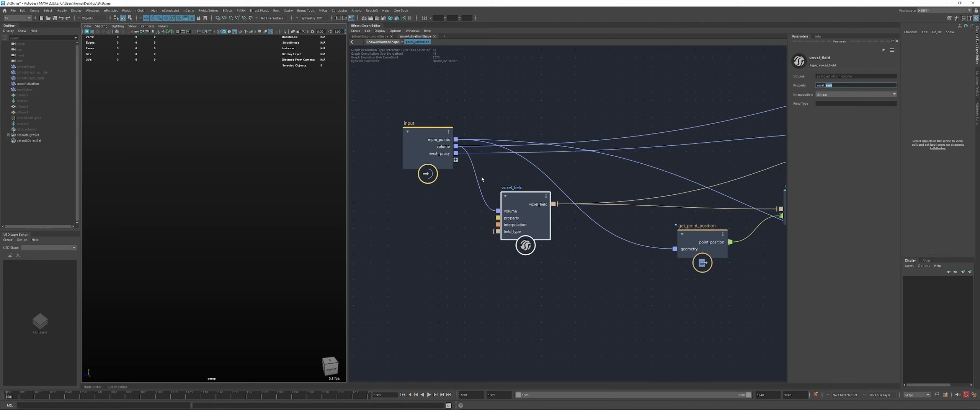
left_click_drag(436, 147, 434, 140)
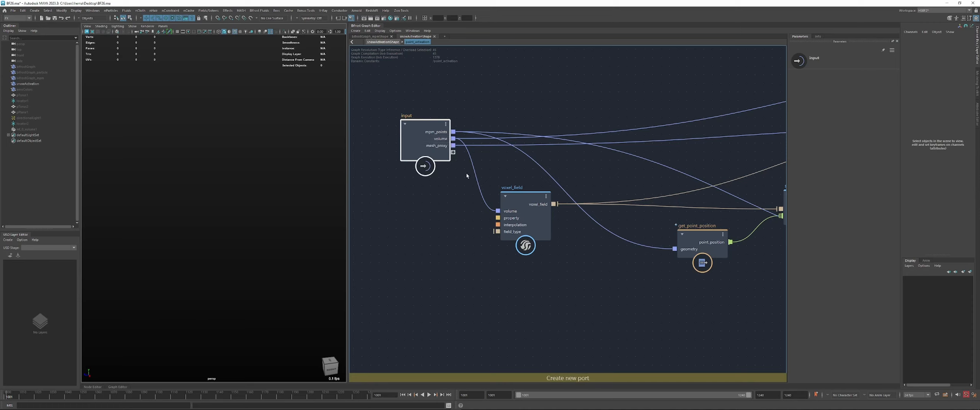
left_click_drag(524, 222, 527, 222)
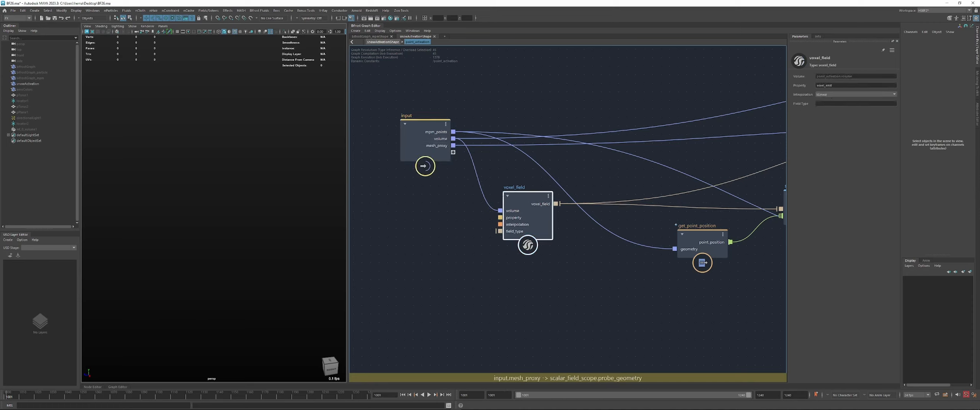
double_click(823, 86)
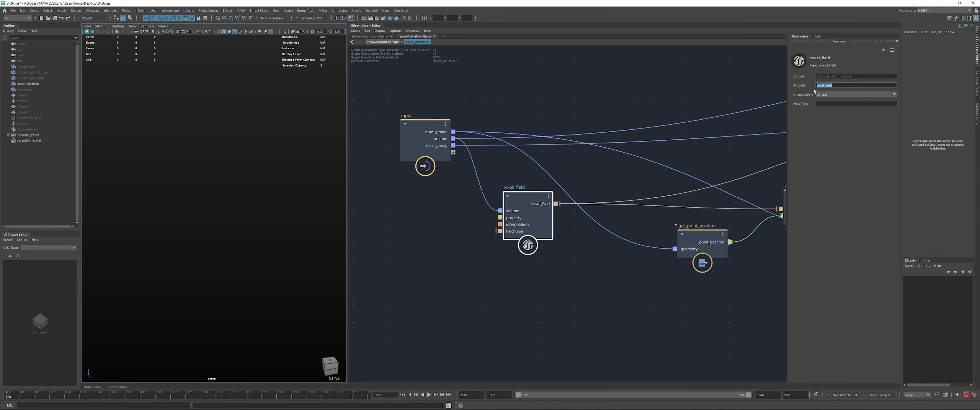
left_click(517, 207)
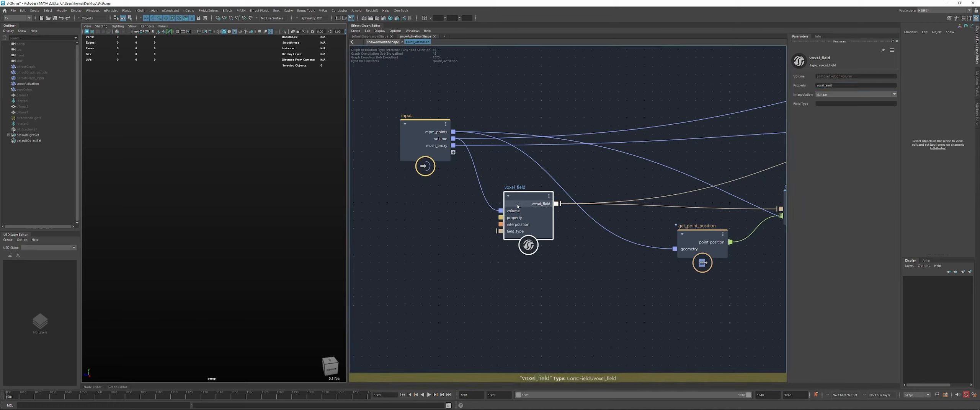
left_click_drag(517, 207, 531, 193)
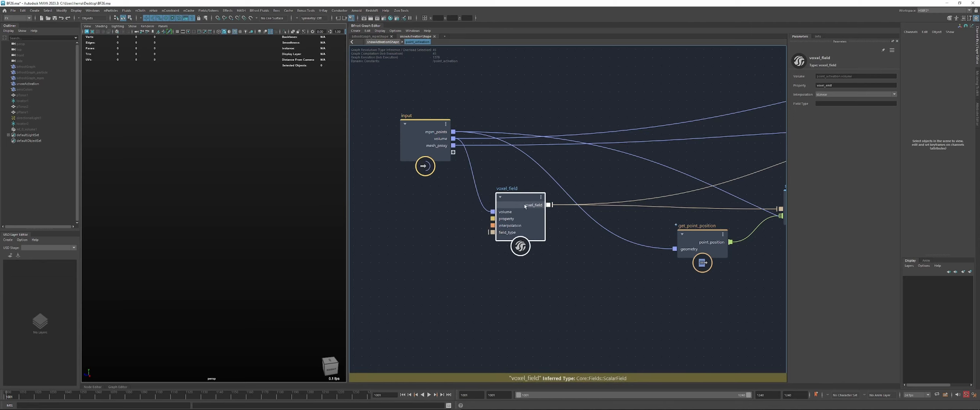
left_click_drag(832, 86, 823, 86)
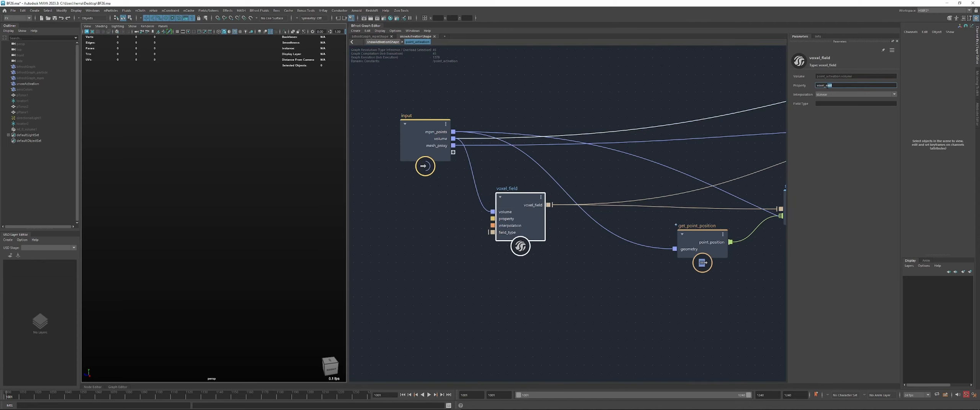
Inspect the sample_field, greater_or_equal and set_geo_property nodes that set the point_active property inside point_activation
middle_click_drag(665, 216, 536, 205)
left_click_drag(674, 191, 681, 189)
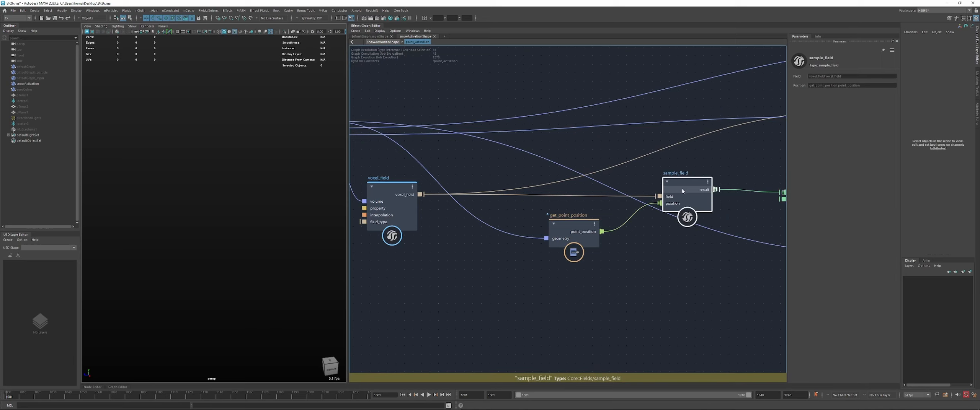
middle_click_drag(521, 220, 490, 218)
middle_click_drag(707, 216, 550, 214)
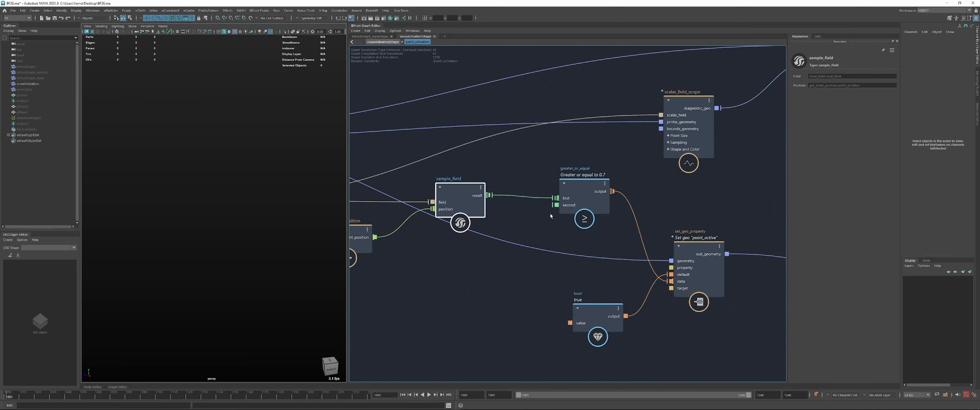
left_click_drag(586, 200, 589, 198)
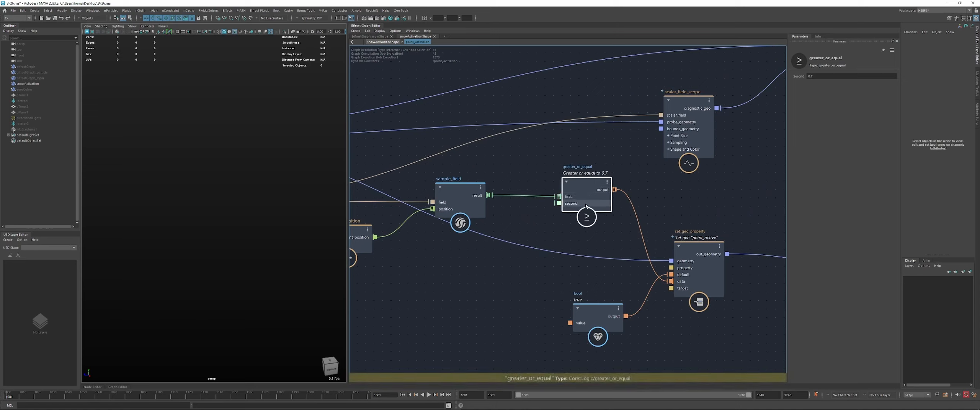
left_click_drag(706, 253, 705, 253)
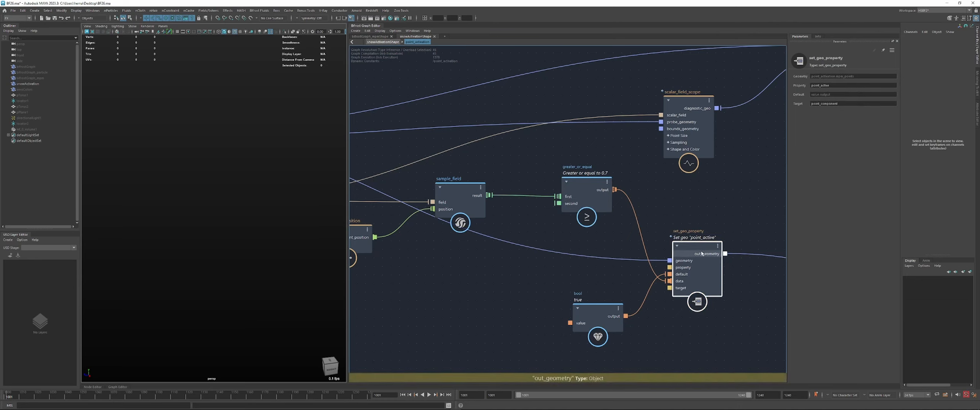
middle_click_drag(695, 209, 661, 209)
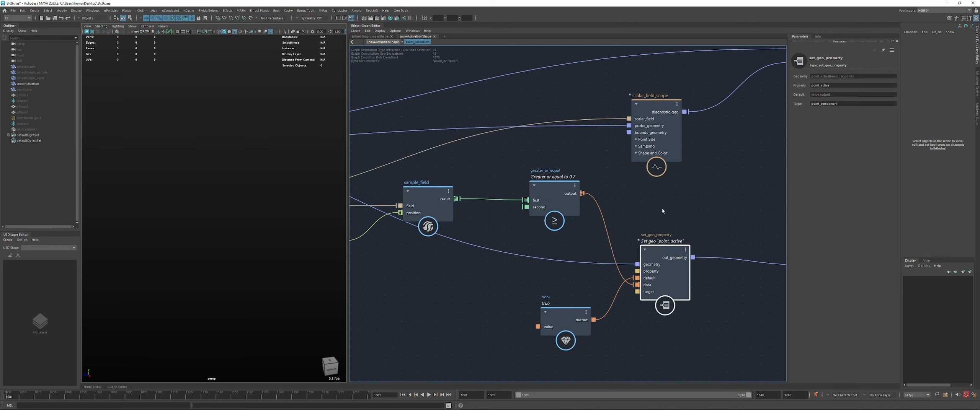
middle_click_drag(708, 168, 630, 216)
Return to the top-level graph, show point_activation's diagnostics, play the spread along the coil, stop it and view the coil from another angle
double_click(624, 216)
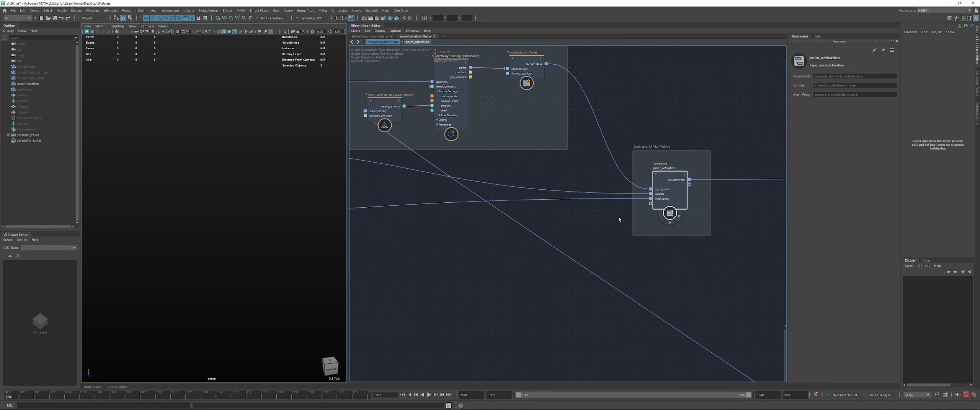
left_click(680, 221)
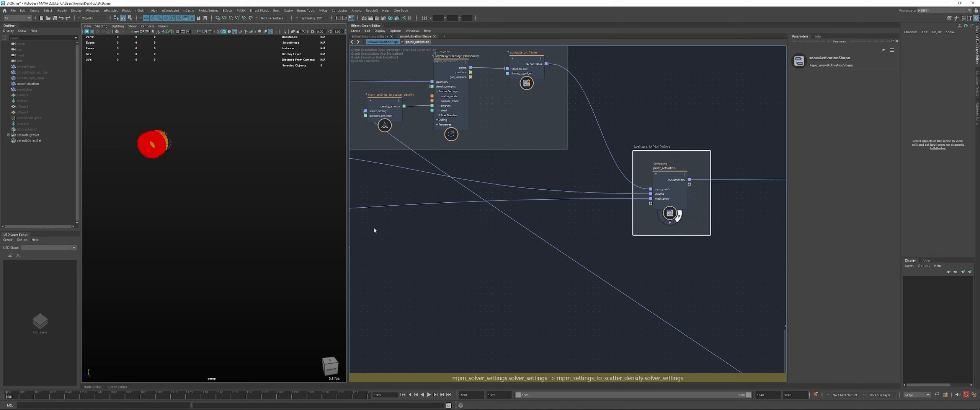
key("alt+v")
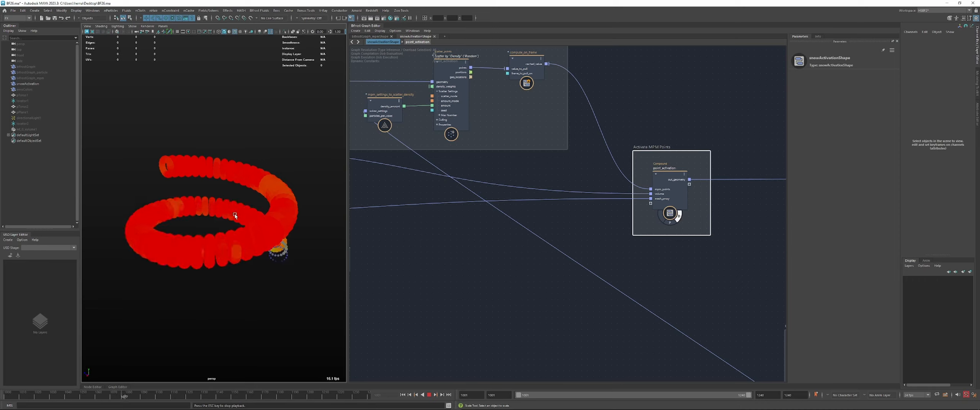
key("Escape")
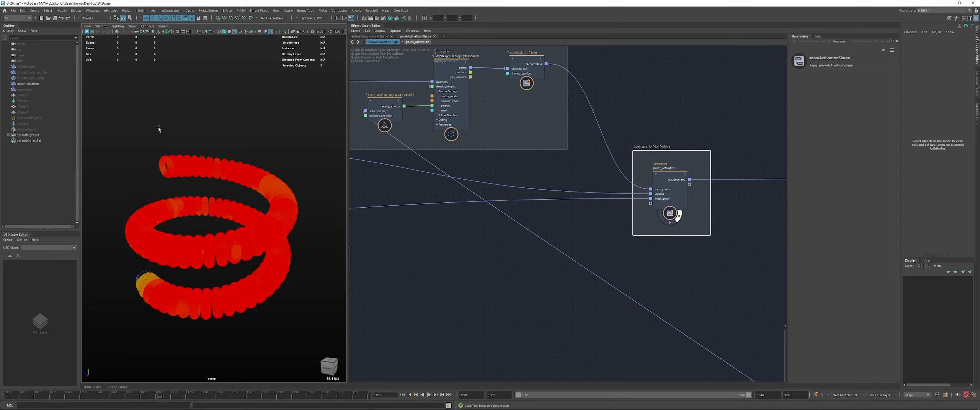
left_click_drag(158, 146, 159, 150, "alt")
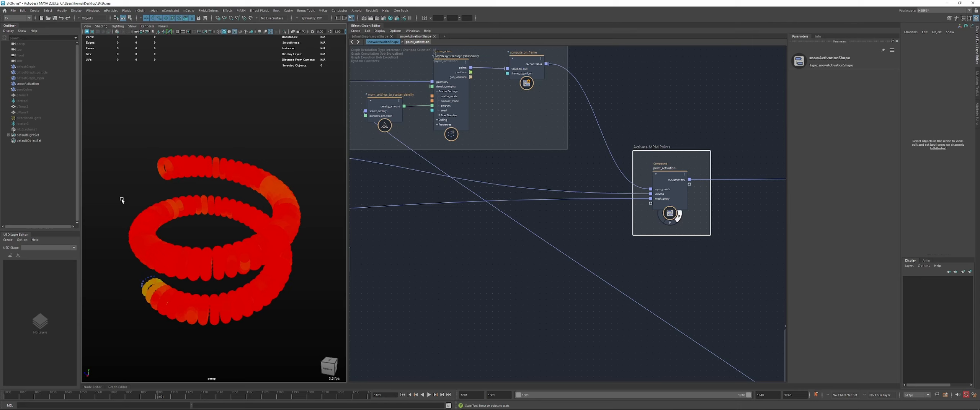
left_click_drag(189, 193, 240, 197, "alt")
Reopen point_activation, rewind to the first frame and set the scalar_field_scope node's Shape to Numeric
double_click(669, 189)
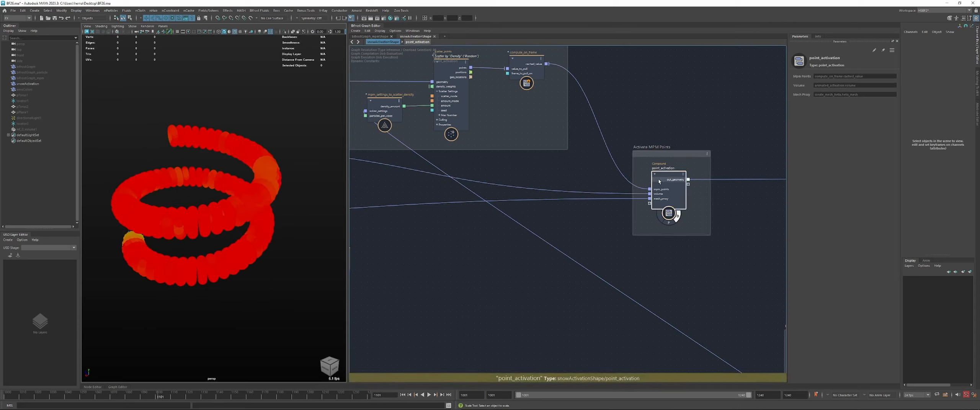
middle_click_drag(739, 115, 526, 205, "alt")
middle_click_drag(783, 143, 414, 192, "alt")
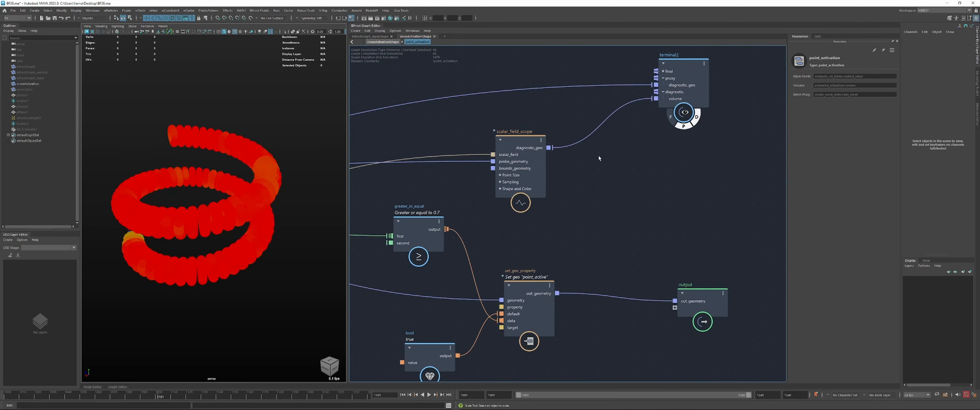
left_click(531, 169)
left_click(402, 395)
left_click(859, 191)
left_click(841, 219)
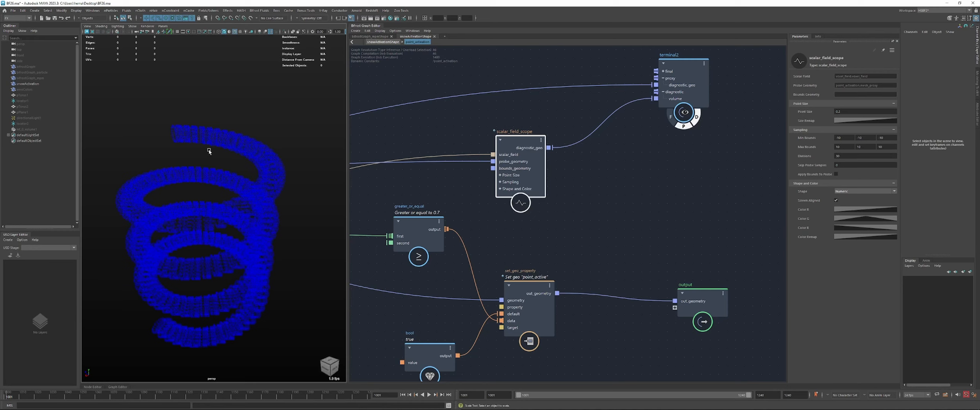
Examine the numeric field values along the coil up close from several angles
right_click_drag(201, 148, 268, 132, "alt")
mouse_move(214, 158)
left_mouse_down("alt")
mouse_move(241, 164)
mouse_move(218, 162)
mouse_move(231, 152)
left_mouse_up("alt")
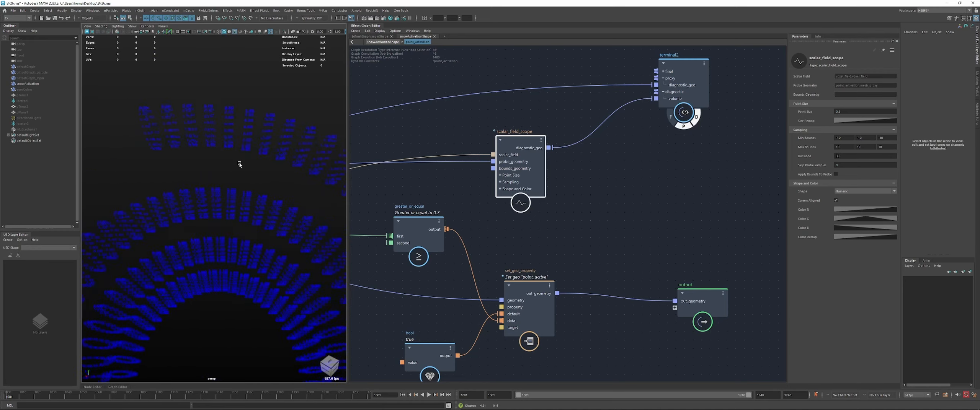
key("r")
left_click_drag(246, 221, 223, 186, "alt")
right_click_drag(223, 185, 277, 186, "alt")
middle_click_drag(267, 236, 248, 194, "alt")
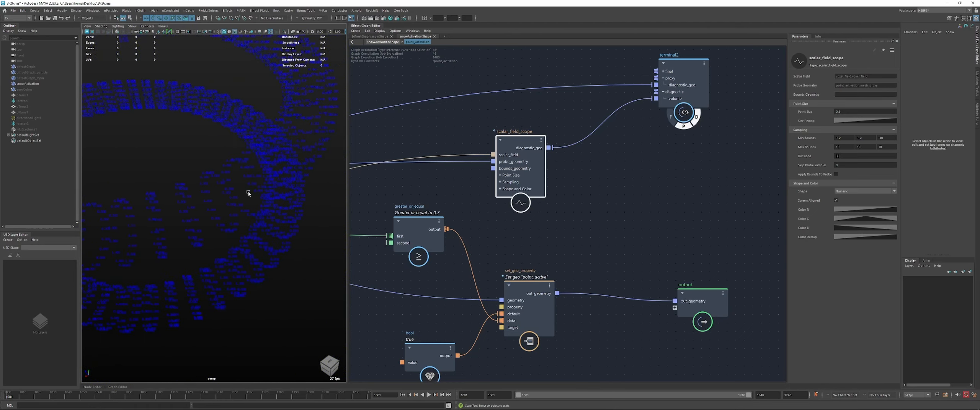
left_click_drag(229, 109, 241, 196, "alt")
middle_click_drag(240, 196, 222, 192, "alt")
left_click_drag(223, 192, 228, 194, "alt")
Play the animation with the numeric field values shown, stop it and inspect the values around the coil
key("alt+v")
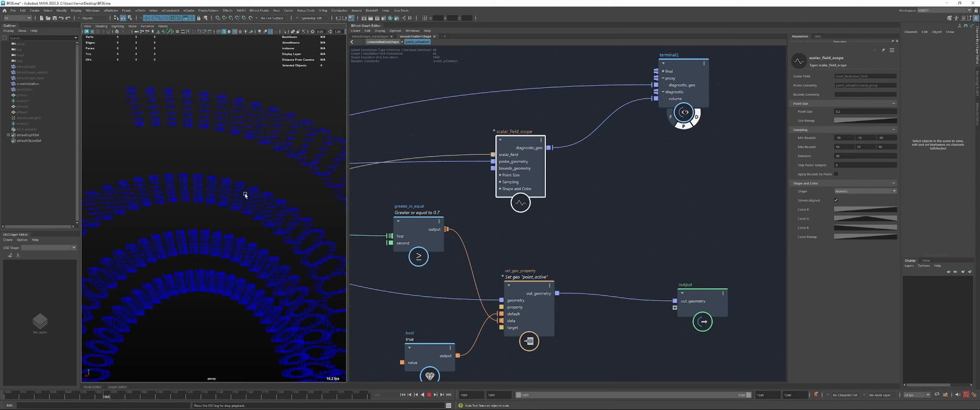
key("Escape")
left_click_drag(244, 274, 230, 140, "alt")
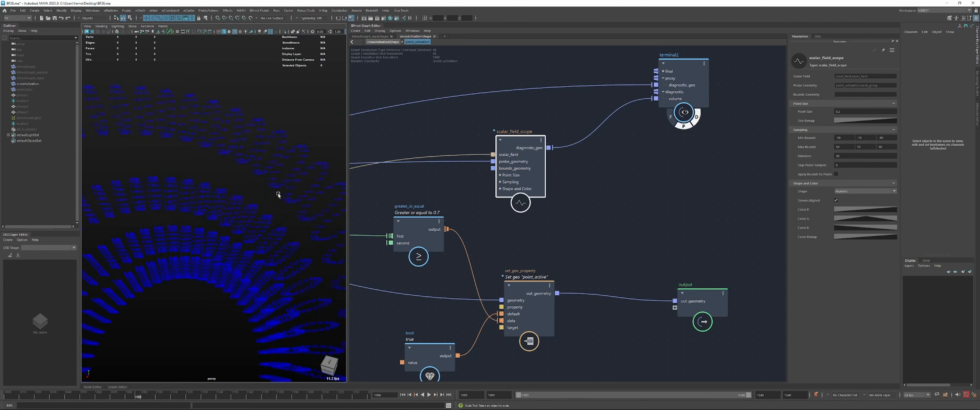
left_click_drag(295, 186, 318, 158, "alt")
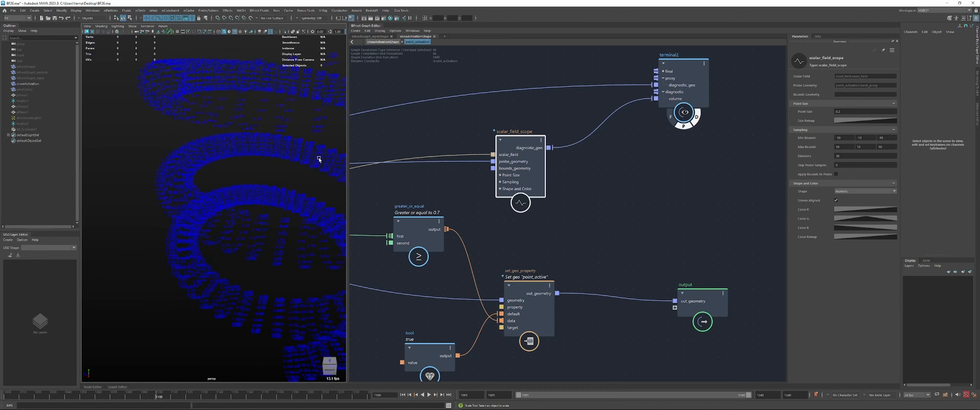
key("Escape")
left_click_drag(305, 161, 276, 152, "alt")
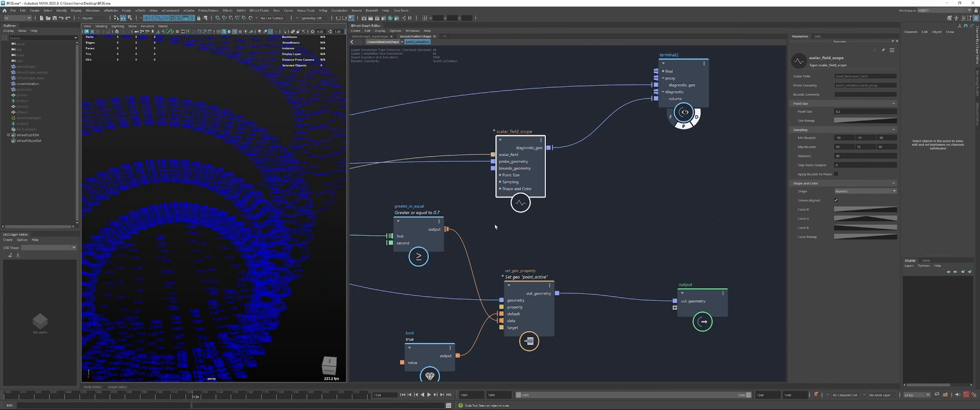
Return to the top-level graph and follow point_activation's output to source_mpm_snow in the Active and Inactive Snow group
double_click(429, 240)
double_click(551, 228)
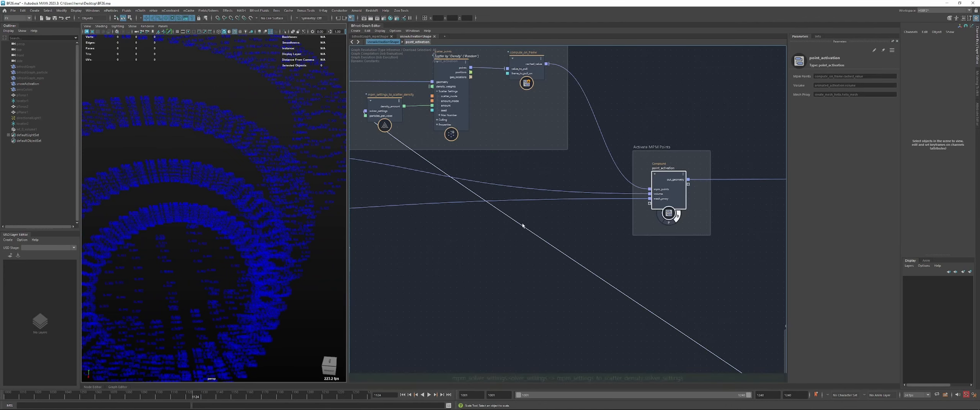
left_click(552, 166)
middle_click_drag(674, 149, 652, 189, "alt")
middle_click_drag(717, 183, 532, 157, "alt")
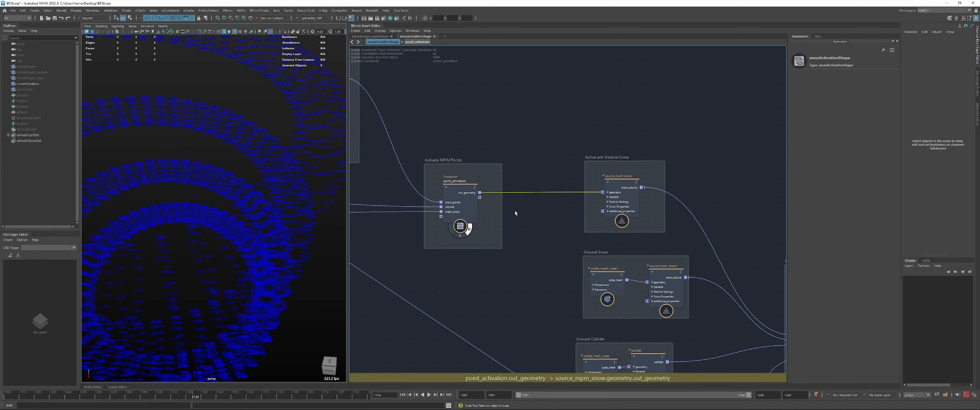
Inspect the data on point_activation's output connection and compare its point_active property with source_mpm_snow's Passthrough Properties
mouse_move(565, 239)
middle_mouse_down("alt")
mouse_move(518, 196)
mouse_move(782, 283)
middle_mouse_up("alt")
left_click(548, 179)
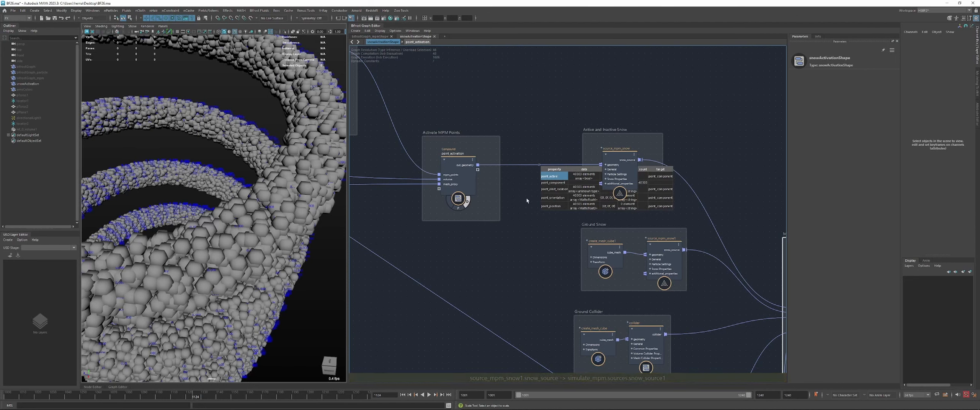
left_click(620, 165)
left_click_drag(860, 165, 812, 163)
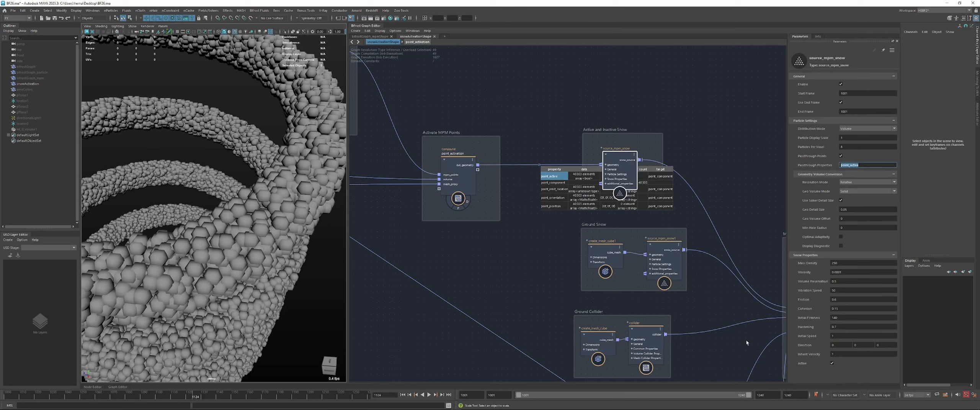
left_click_drag(542, 150, 520, 190)
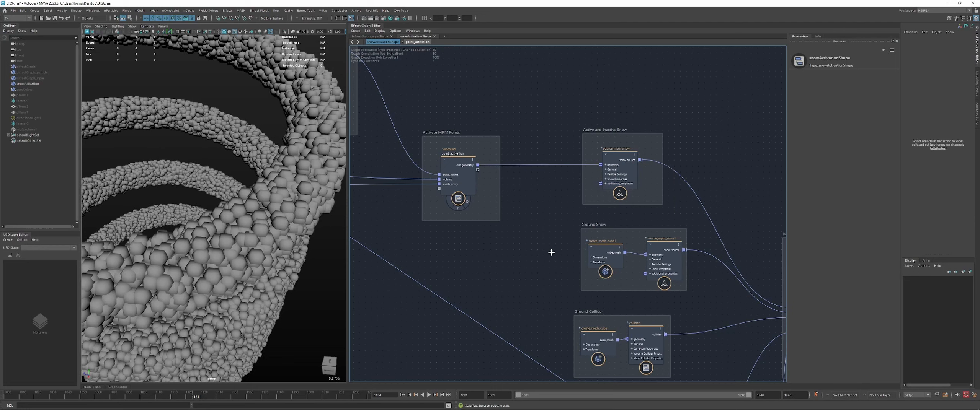
Review the settings of source_mpm_snow1 in the Ground Snow group and of the collider in the Ground Collider group
middle_click_drag(624, 234, 590, 188)
left_click(621, 205)
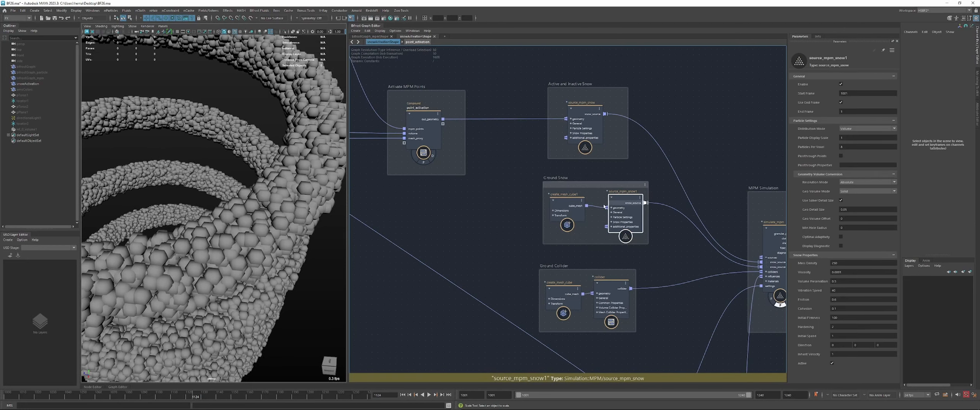
scroll(306, 233, "down", 3)
middle_click_drag(660, 255, 660, 156)
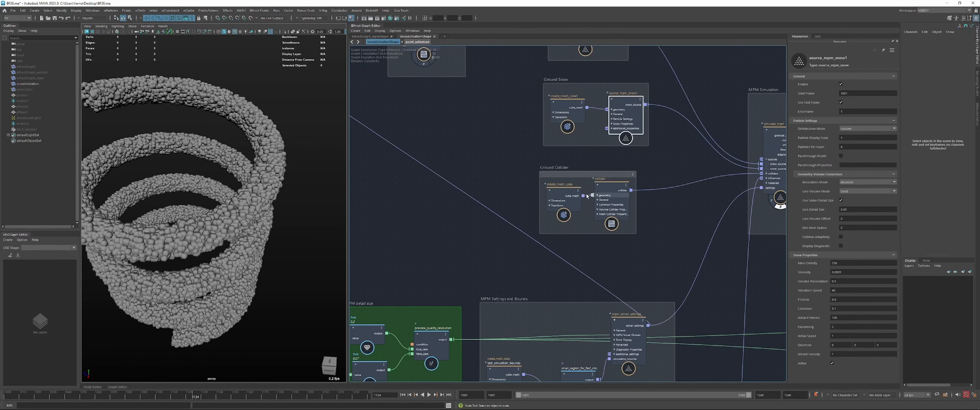
left_click(611, 192)
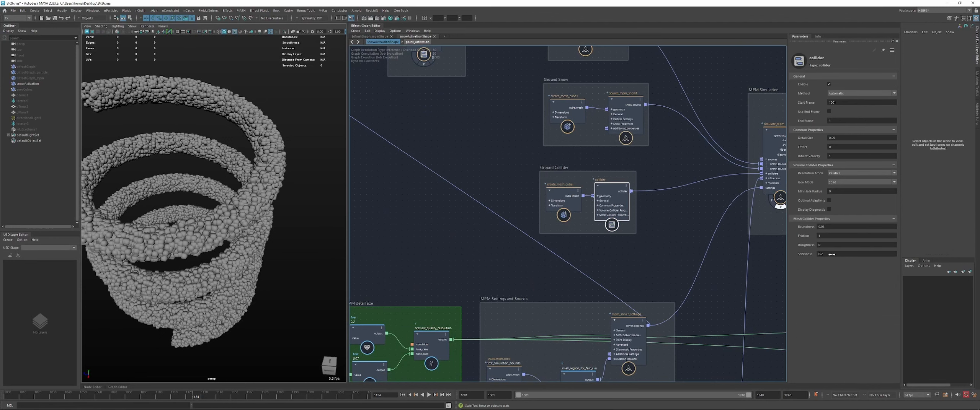
middle_click_drag(528, 285, 560, 201)
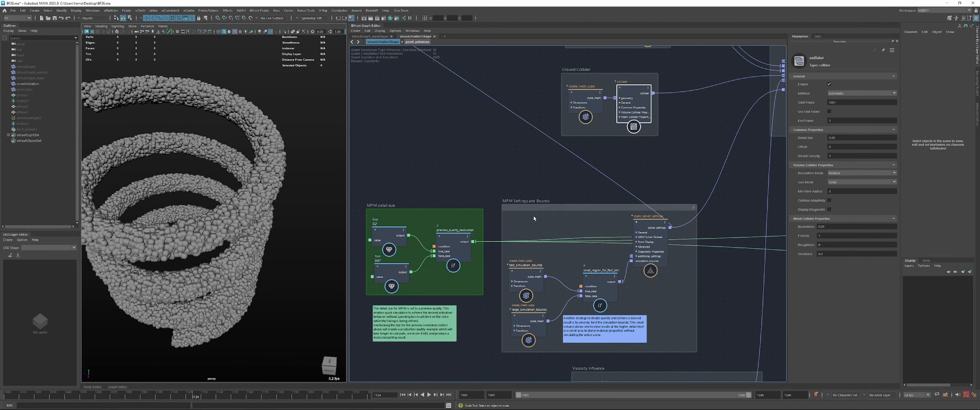
Rewind to the first frame and compare the coil's particles with preview_quality_resolution's Condition off and on
mouse_move(421, 215)
left_mouse_down()
mouse_move(411, 219)
mouse_move(423, 223)
left_mouse_up()
left_click(438, 240)
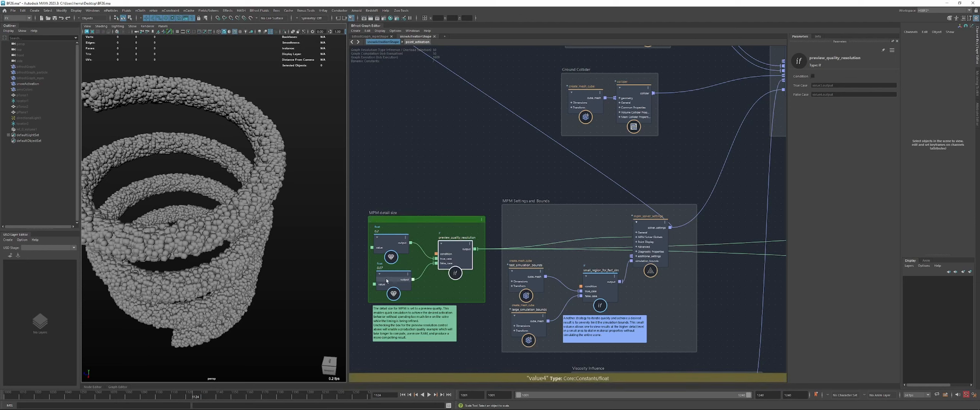
left_click(403, 395)
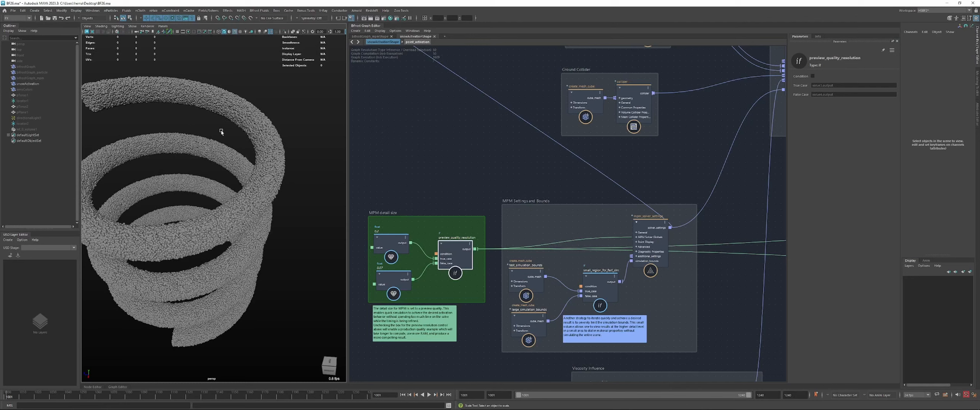
left_click_drag(198, 127, 268, 137, "alt")
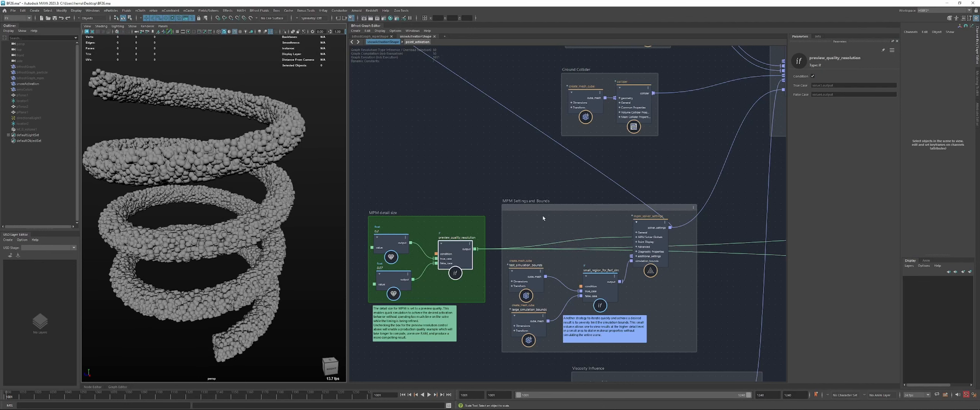
Examine the Viscosity Influence group, checking property_proxy_field's Property and influence_set_property's Key
middle_click_drag(604, 295, 583, 267, "alt")
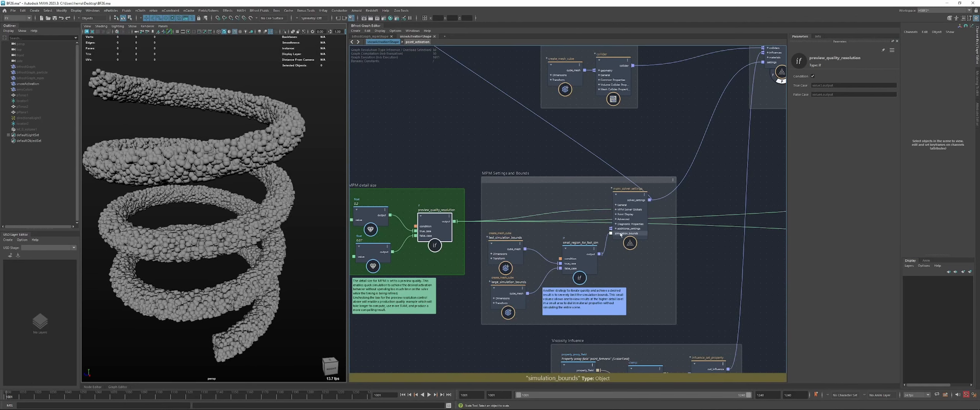
middle_click_drag(664, 323, 569, 212, "alt")
left_click_drag(478, 262, 477, 263)
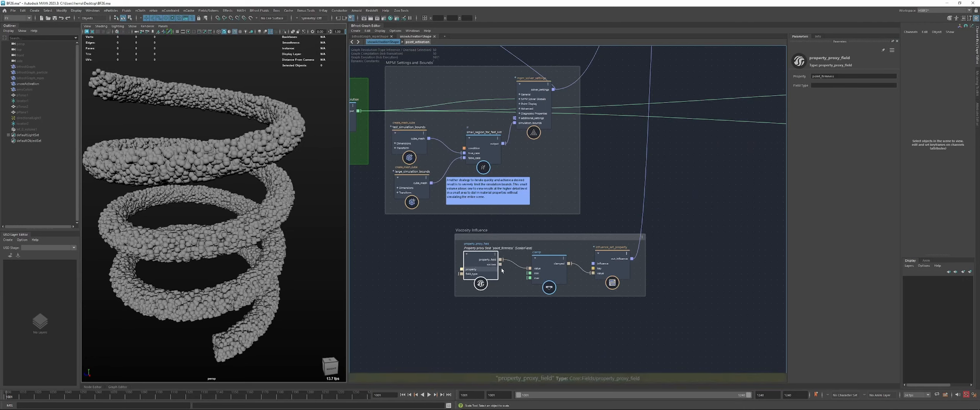
left_click_drag(490, 253, 489, 253)
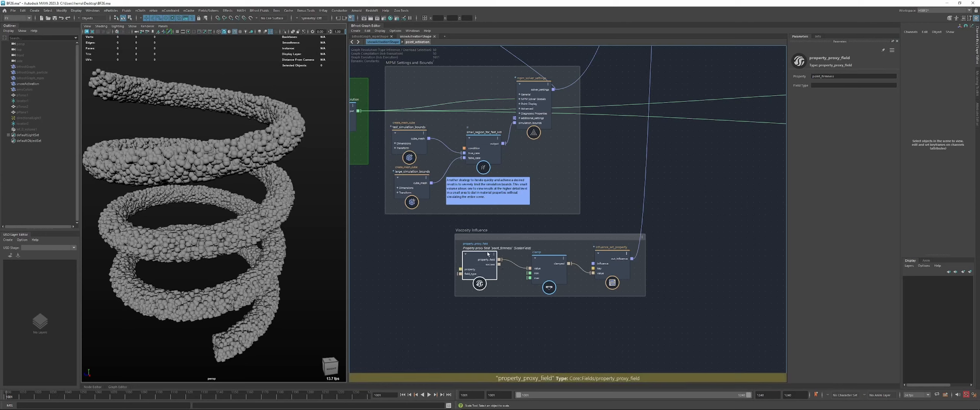
double_click(823, 76)
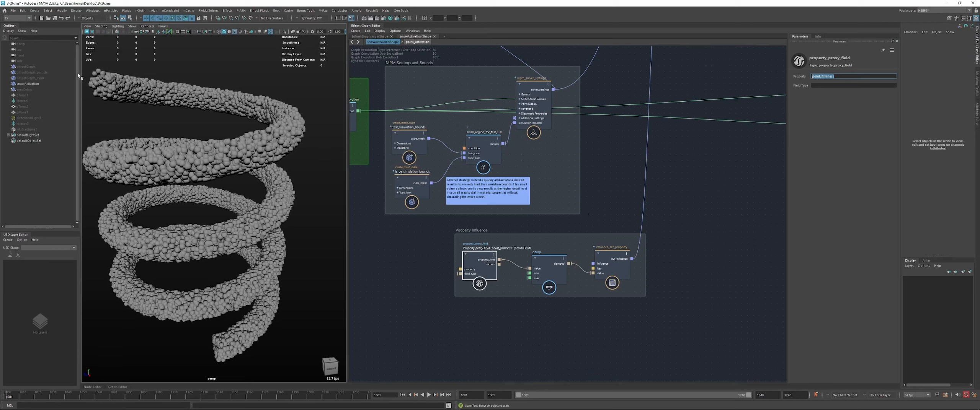
left_click(611, 256)
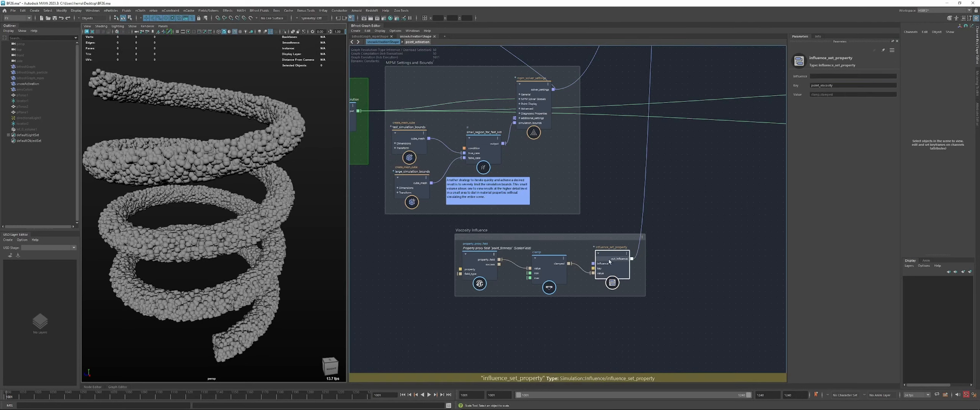
double_click(839, 85)
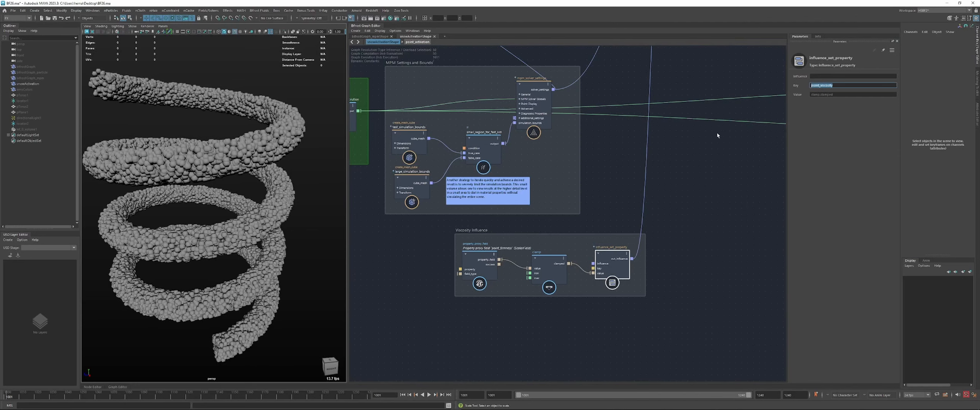
Try replacing the Properties list of erase_component_properties in the File Caching group with *, and undo it
middle_click_drag(718, 135, 496, 218)
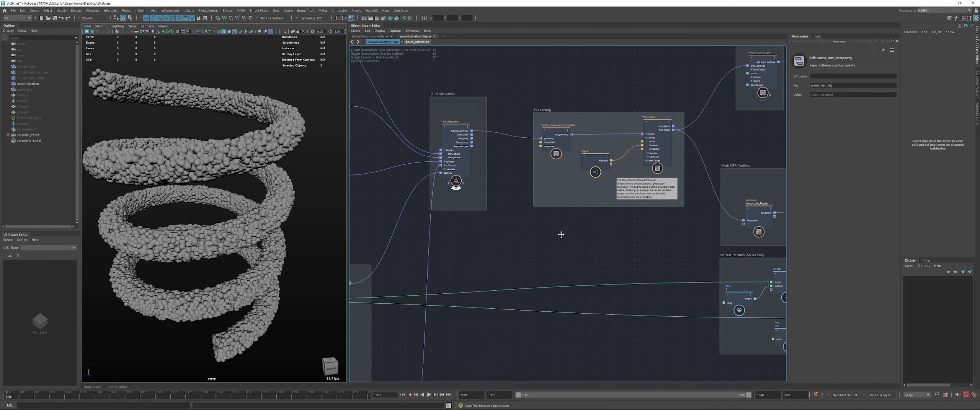
mouse_move(561, 234)
middle_mouse_down()
mouse_move(535, 186)
mouse_move(555, 176)
middle_mouse_up()
left_click(540, 165)
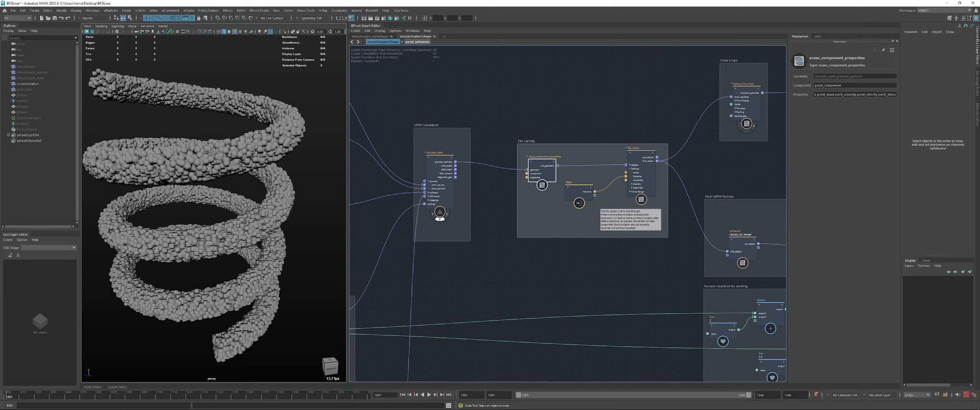
triple_click(847, 94)
key("BackSpace")
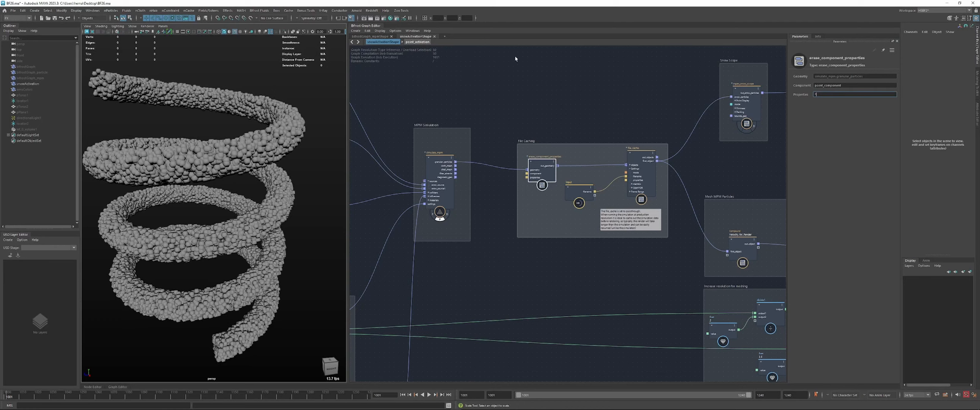
type("*")
left_click(524, 73)
key("ctrl+z")
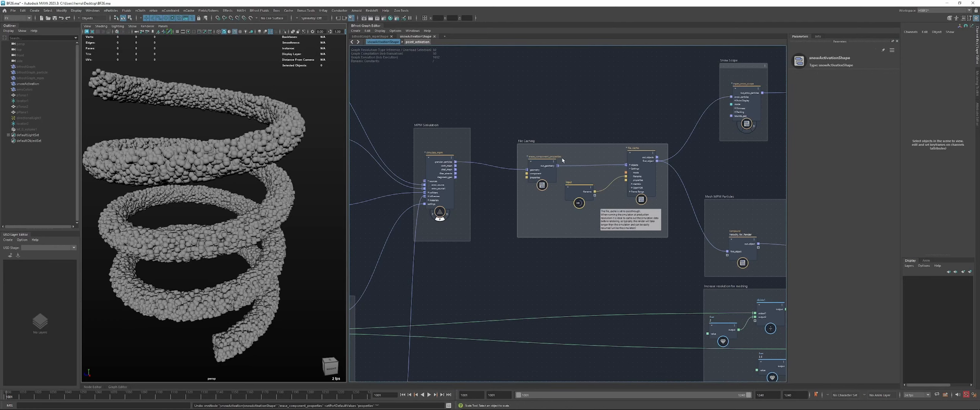
middle_click_drag(605, 114, 507, 126)
left_click(448, 174)
Display the mpm_snow_scope node's output in the viewport and set its Mode to Firmness
middle_click_drag(571, 119, 493, 128)
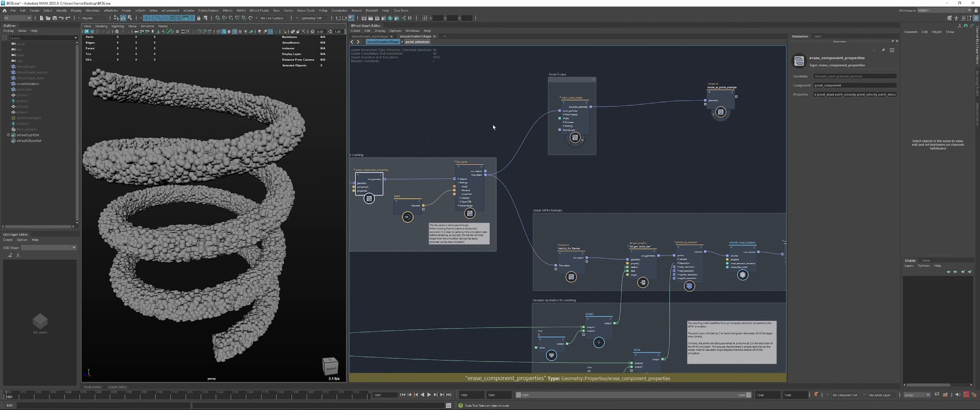
scroll(499, 169, "up", 3)
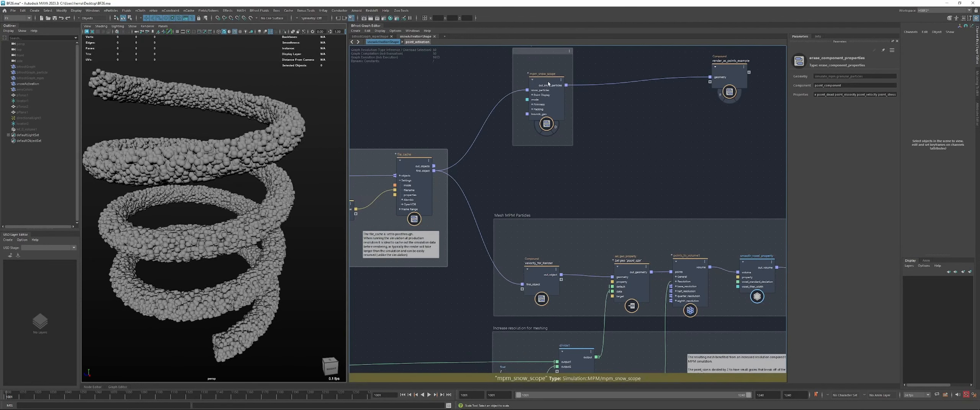
left_click_drag(547, 82, 544, 81)
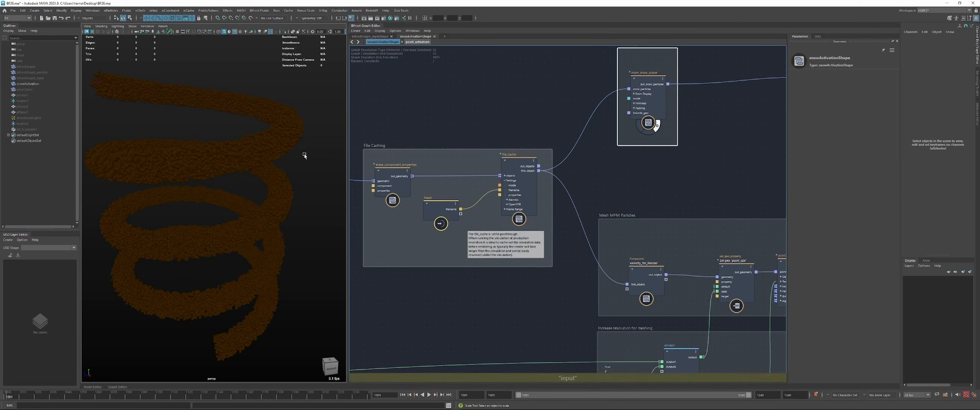
left_click(650, 81)
left_click(858, 122)
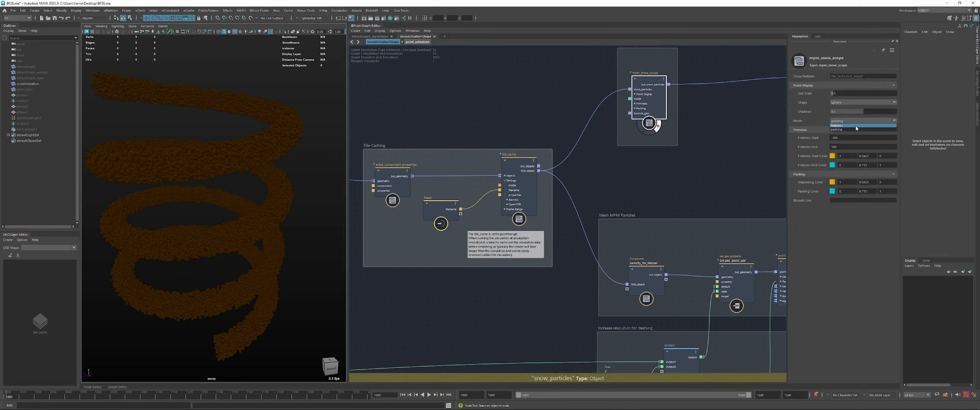
left_click(833, 127)
scroll(219, 182, "down", 5)
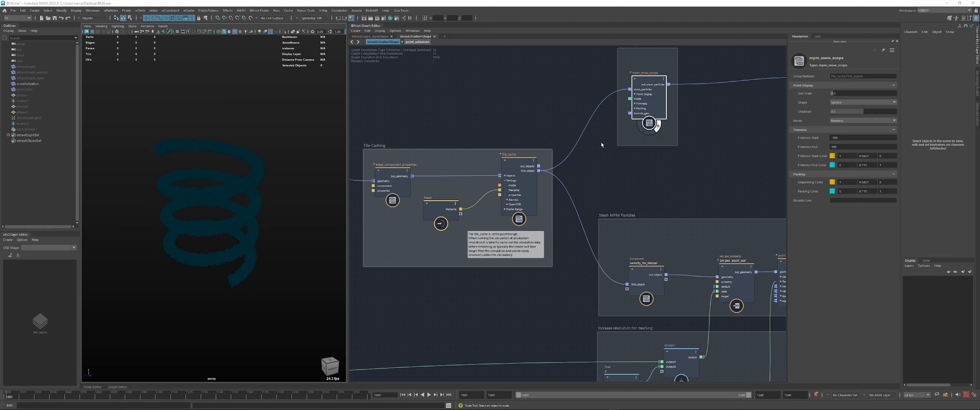
Play the simulation from the first frame with the firmness colours shown, stopping to inspect the start of the coil
middle_click_drag(646, 146, 557, 174)
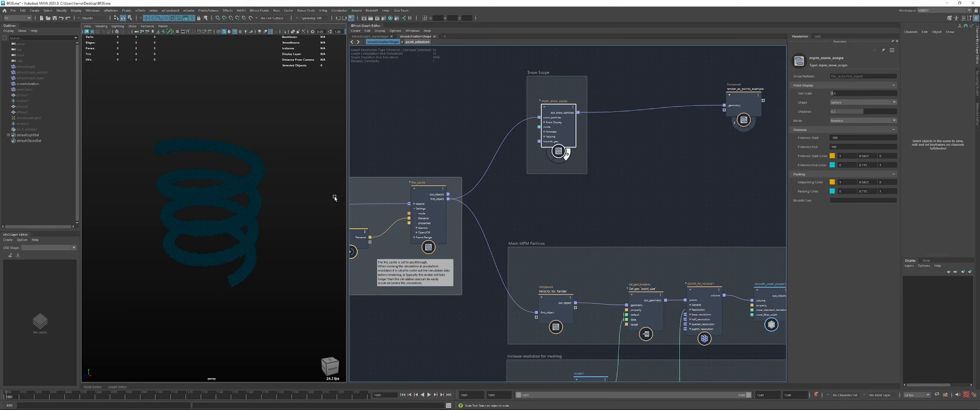
key("alt+v")
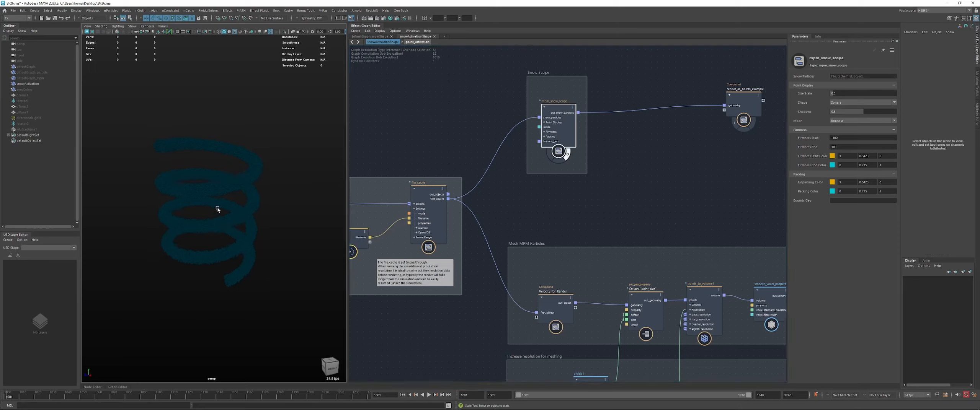
key("Escape")
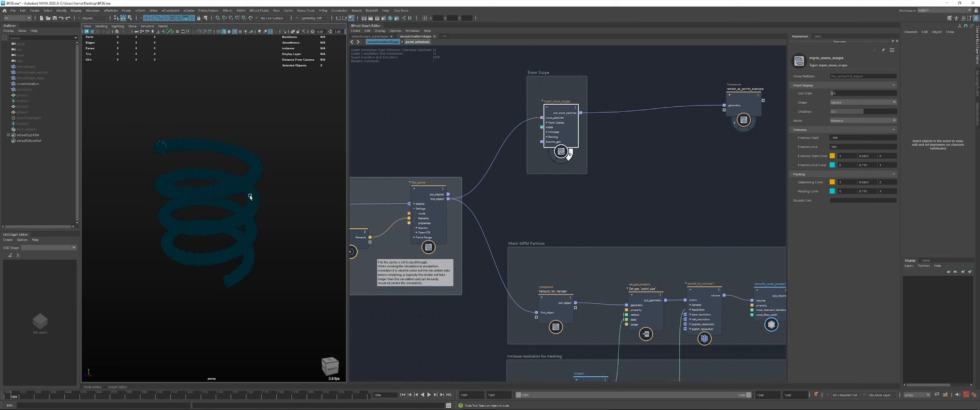
key("alt+v")
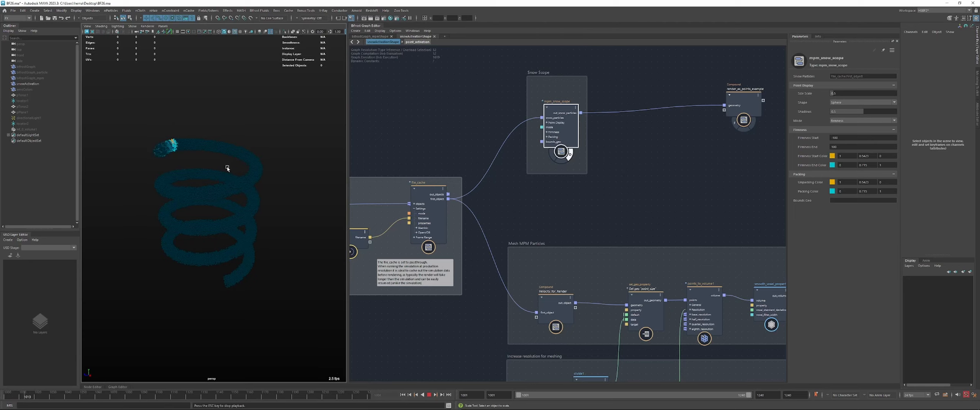
key("Escape")
Revisit property_proxy_field and influence_set_property in the Viscosity Influence group, then return to the Snow Scope group
middle_click_drag(465, 228, 581, 187, "alt")
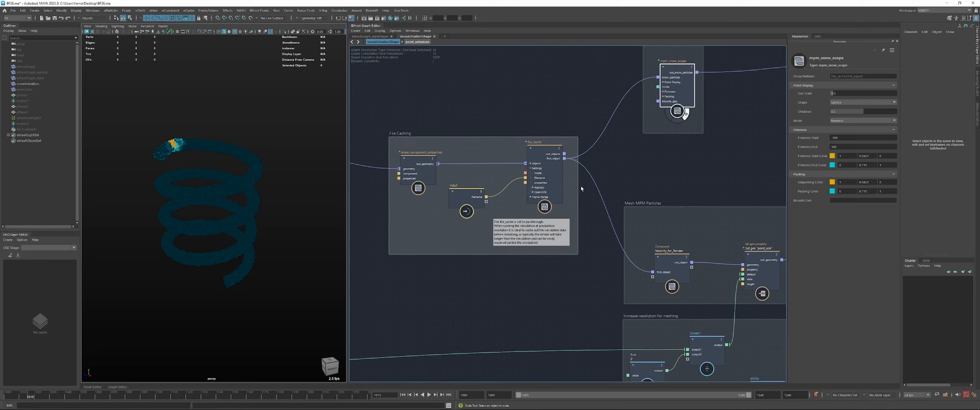
middle_click_drag(474, 254, 624, 158, "alt")
left_click(485, 253)
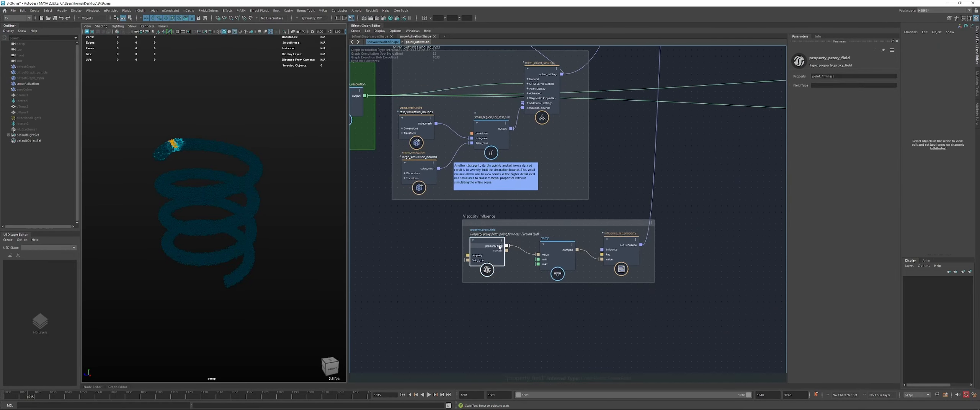
left_click(623, 248)
middle_click_drag(627, 234, 501, 312, "alt")
middle_click_drag(663, 155, 416, 356, "alt")
middle_click_drag(566, 201, 509, 247, "alt")
Continue playback in short runs to inspect how firmness spreads along the coil, and go to the mpm_snow_scope node
key("alt+v")
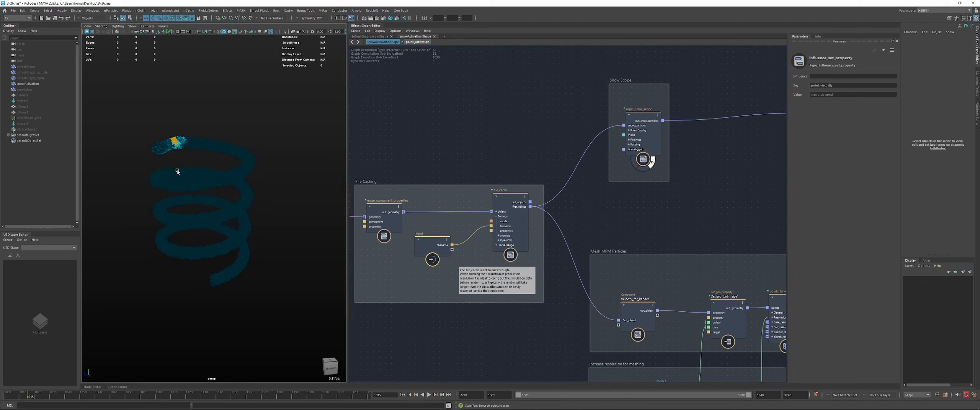
key("Escape")
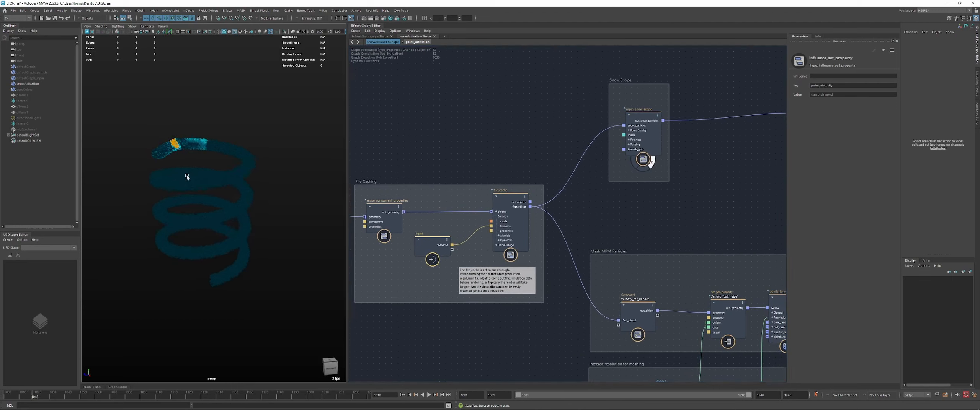
key("alt+v")
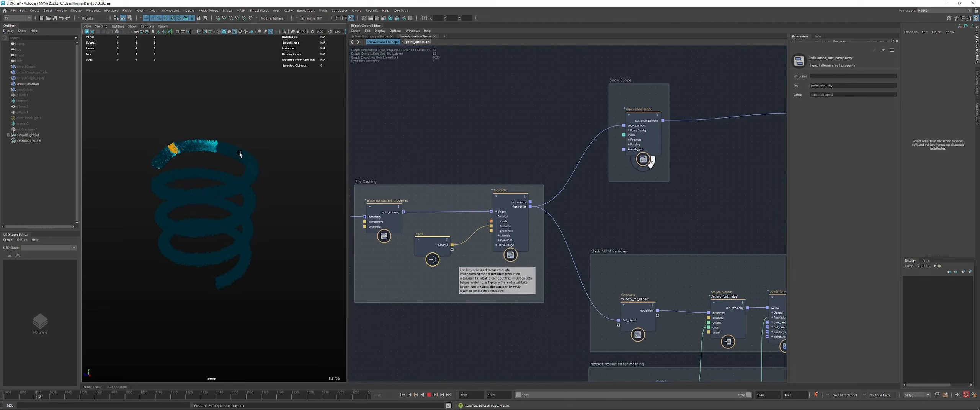
key("Escape")
left_click(643, 122)
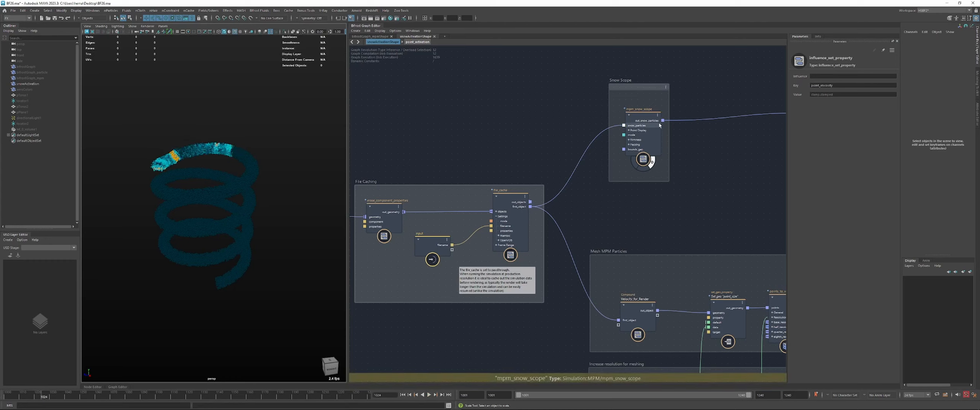
Set the mpm_snow_scope node's Mode to Packing and play a short stretch of the simulation to inspect the packing colours
left_click(832, 123)
left_click(839, 130)
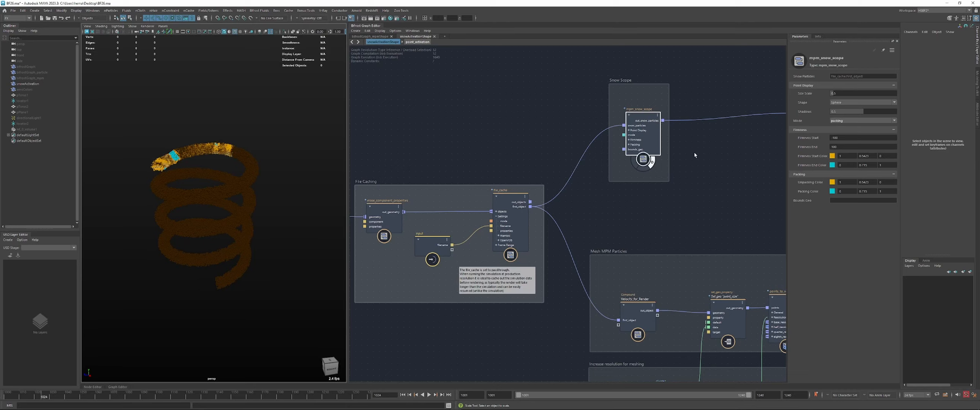
left_click(740, 175)
middle_click_drag(739, 180, 661, 172, "alt")
left_click_drag(571, 115, 566, 110)
key("alt+v")
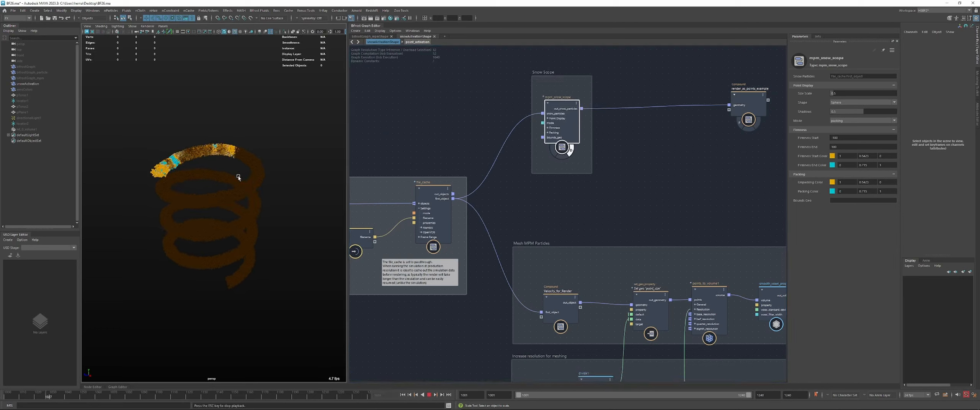
key("Escape")
Review the Mesh MPM Particles, Increase resolution for meshing and Snow Shader groups, and return the simulation to the first frame
middle_click_drag(691, 153, 633, 72, "alt")
middle_click_drag(607, 154, 556, 98, "alt")
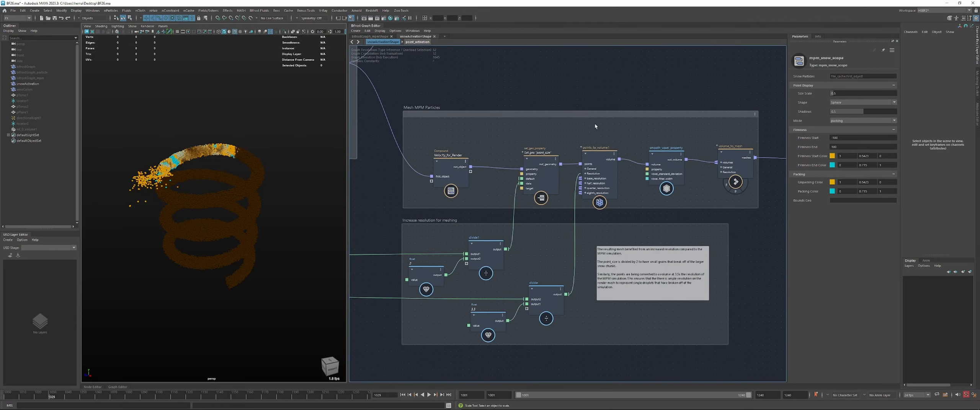
left_click(707, 254)
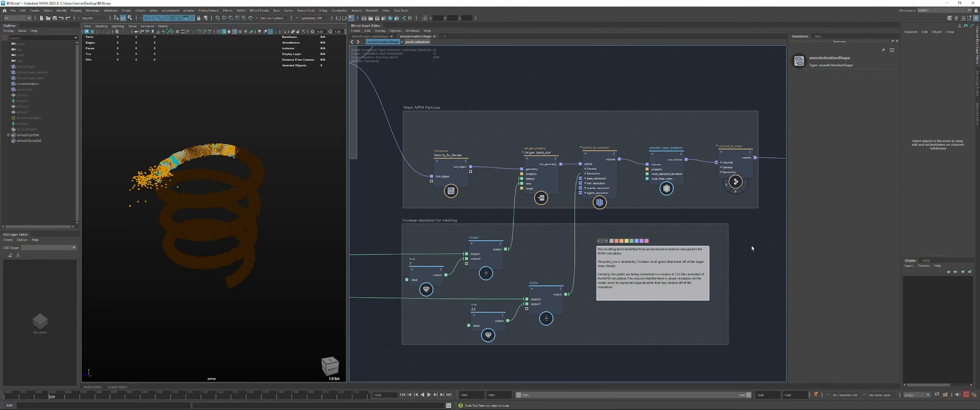
middle_click_drag(757, 231, 452, 253, "alt")
middle_click_drag(481, 205, 523, 258, "alt")
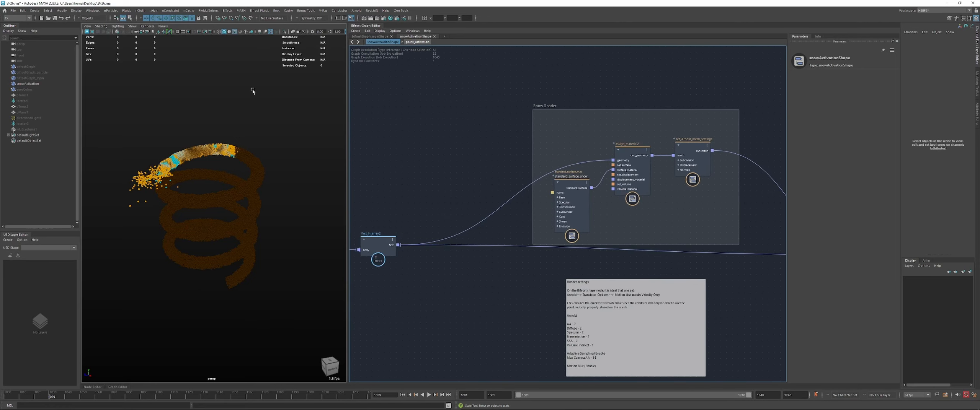
left_click(403, 395)
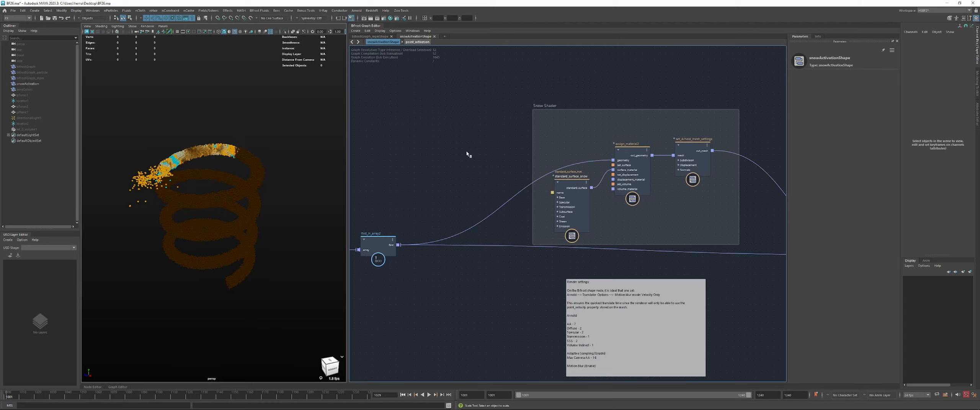
Add a source_mpm_fluid node in the empty graph area beside the Active and Inactive Snow group
middle_click_drag(429, 167, 661, 201, "alt")
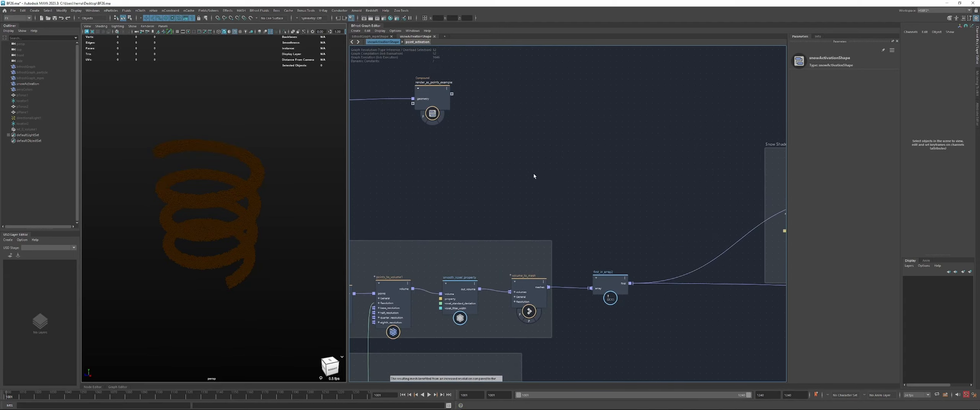
middle_click_drag(533, 173, 735, 255, "alt")
middle_click_drag(417, 197, 580, 179, "alt")
middle_click_drag(452, 150, 594, 190, "alt")
left_click(460, 201)
left_click(609, 174)
key("Tab")
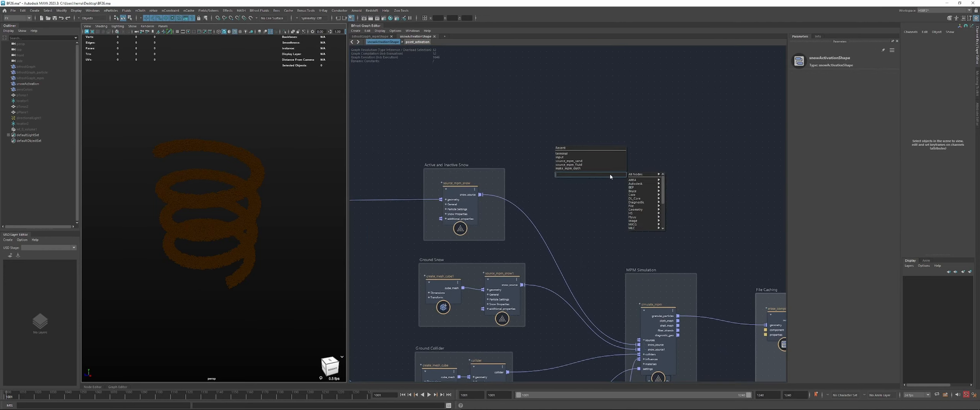
type("sour")
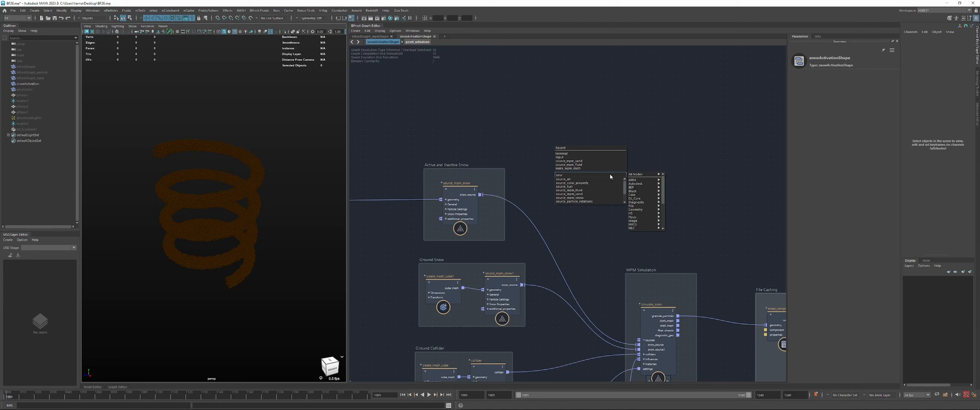
left_click(582, 190)
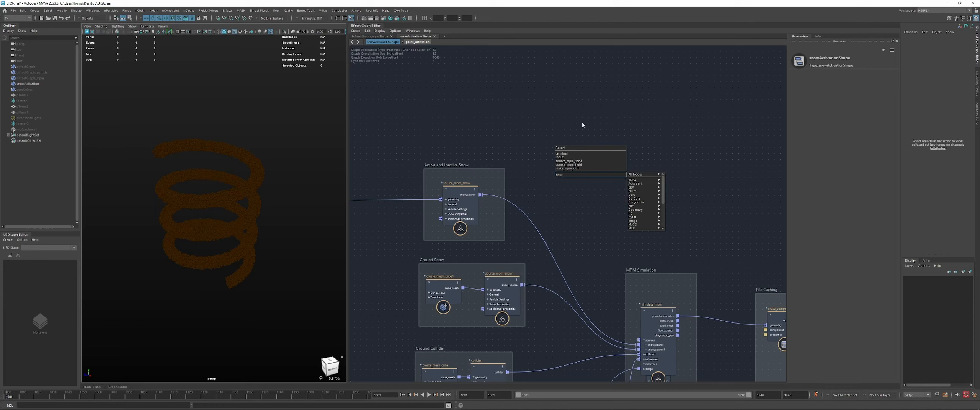
Add a source_mpm_sand node next to the source_mpm_fluid node
key("Tab")
type("souc")
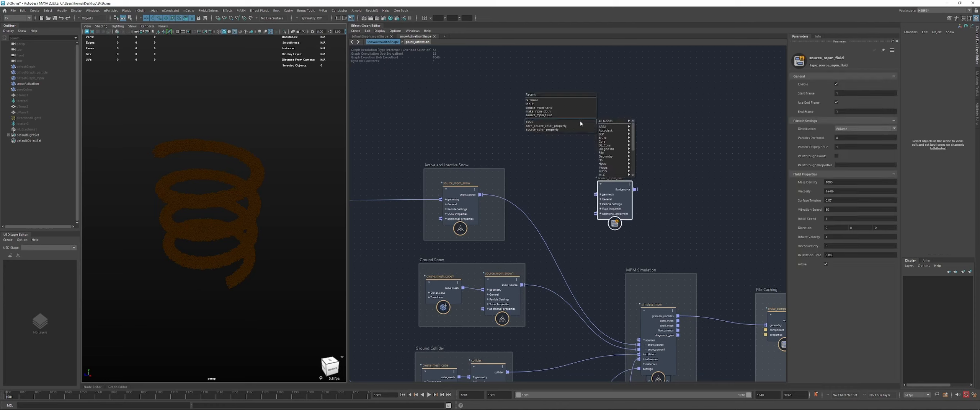
key("BackSpace")
type("r")
key("Down")
key("Down")
key("Down")
key("Down")
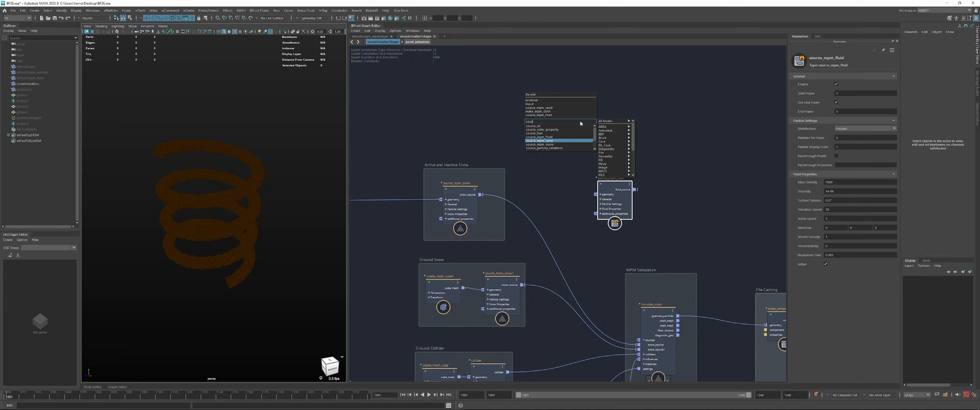
key("Return")
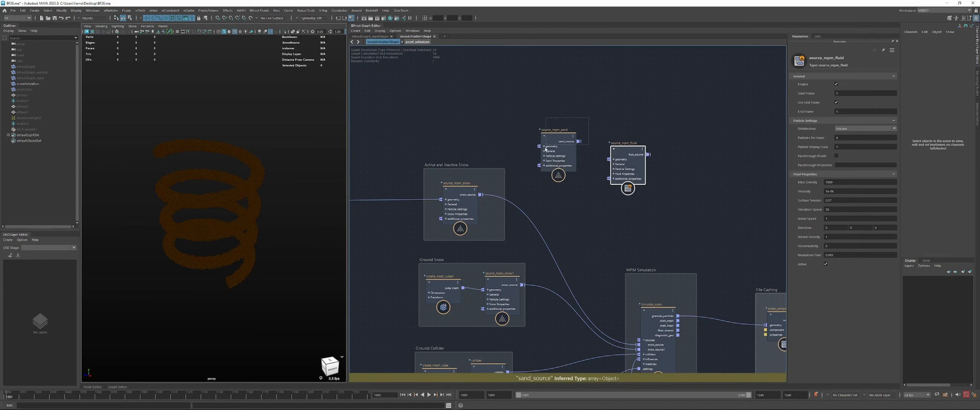
Inspect the parameters of source_mpm_sand and source_mpm_fluid, and reposition the two nodes near each other
left_click_drag(546, 148, 546, 149)
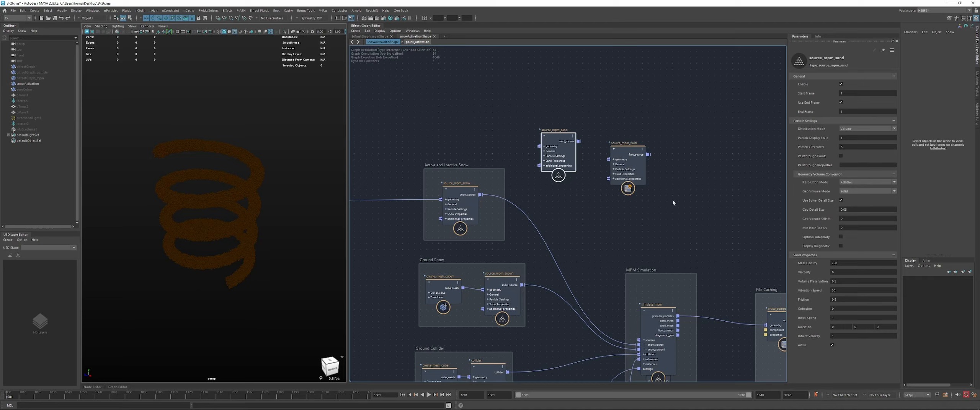
left_click(628, 165)
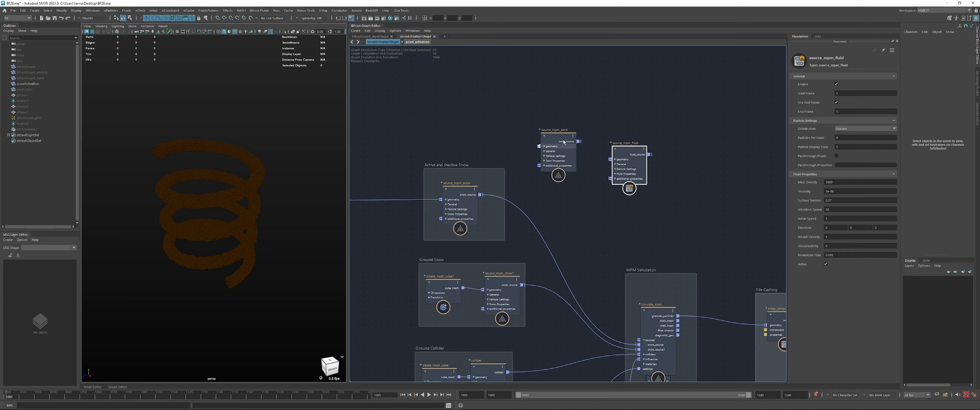
left_click_drag(629, 155, 633, 148)
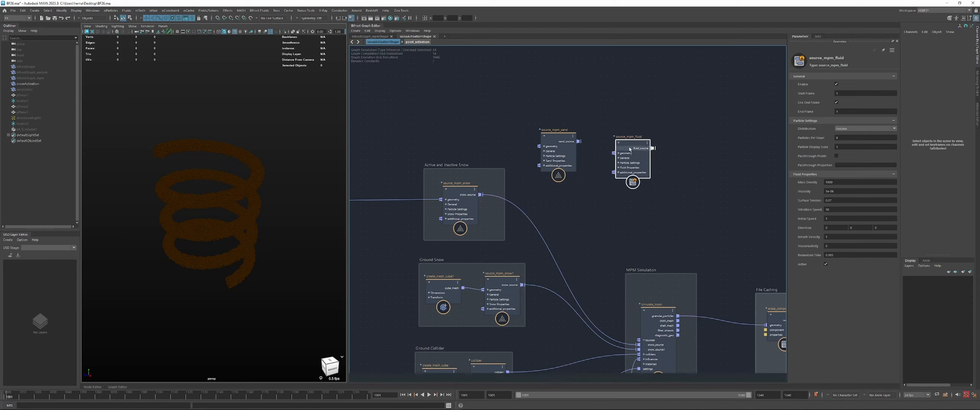
left_click_drag(631, 163, 637, 156)
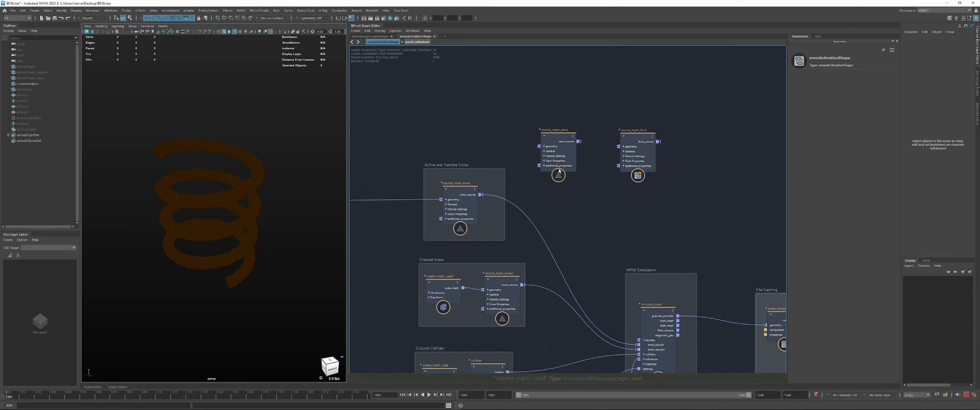
left_click_drag(554, 160, 554, 176)
Compare the Snow Properties of source_mpm_snow with the Sand Properties of source_mpm_sand
left_click(465, 202)
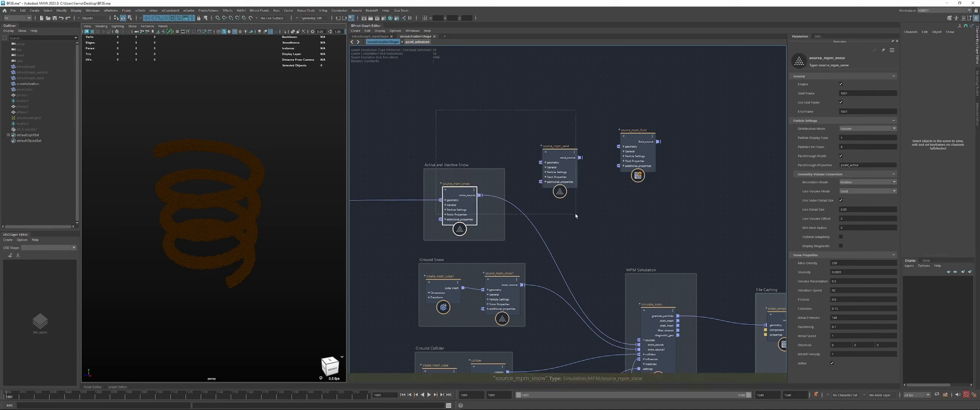
left_click(612, 207)
left_click_drag(452, 196, 453, 197)
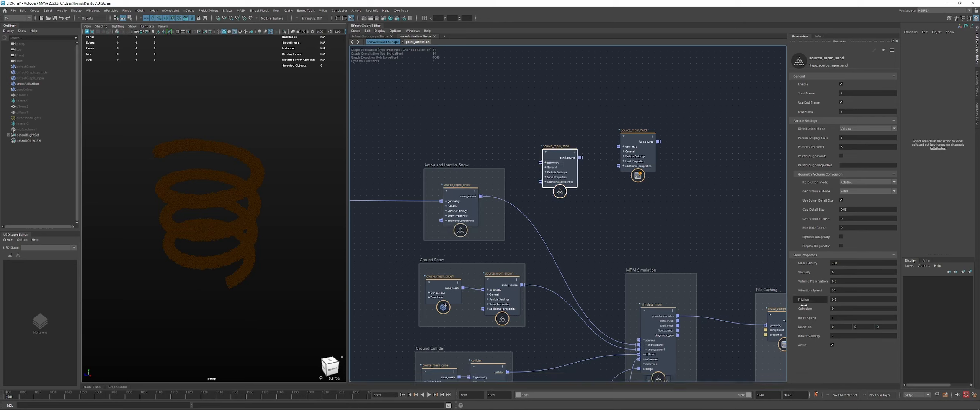
left_click_drag(462, 200, 467, 199)
left_click(558, 163)
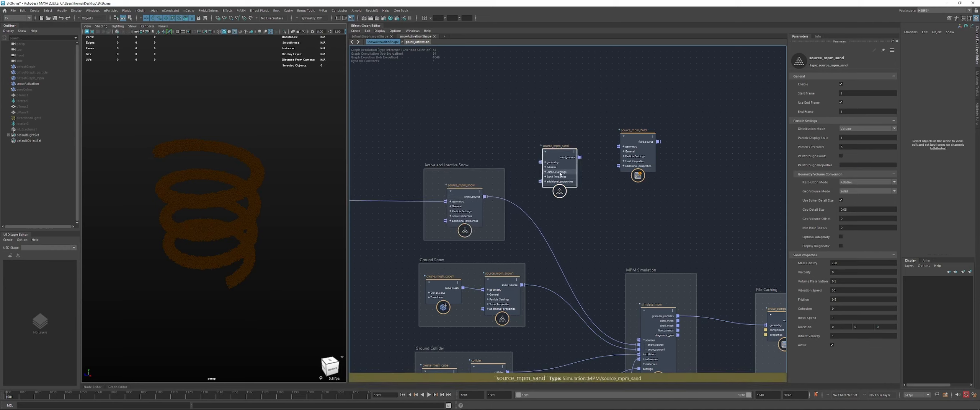
left_click(503, 158)
Move source_mpm_snow out of the Active and Inactive Snow backdrop and shift the empty backdrop away from the source nodes
left_click_drag(467, 197, 464, 124)
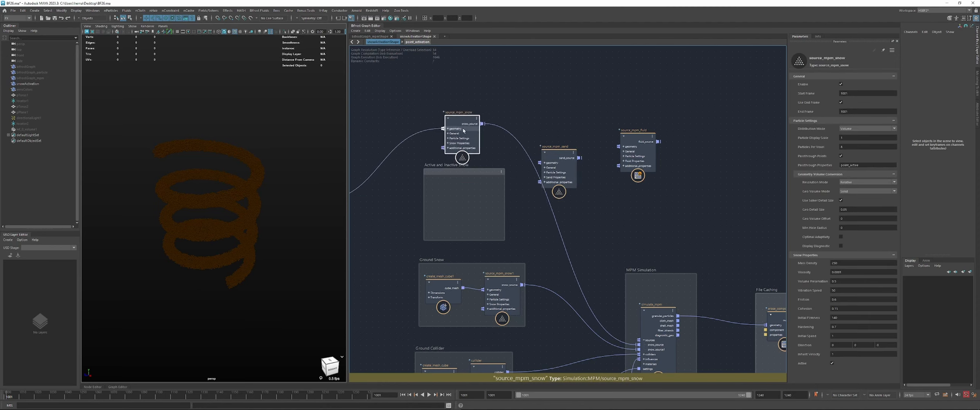
left_click_drag(472, 181, 753, 209)
scroll(520, 149, "up", 3)
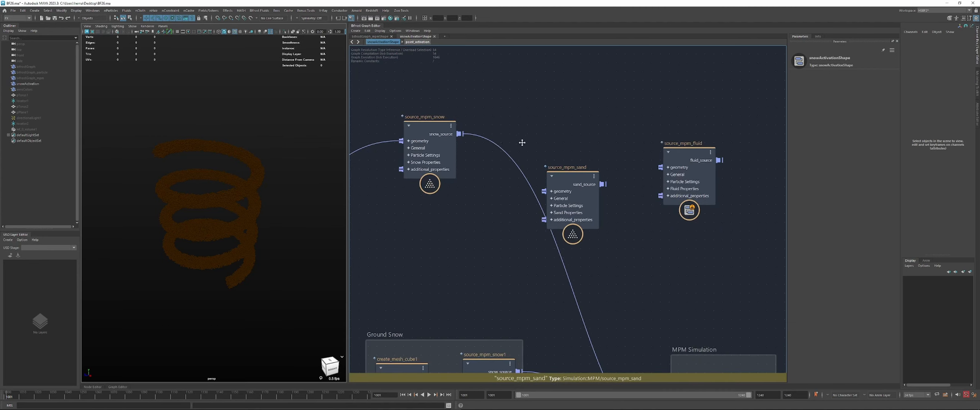
left_click_drag(519, 152, 504, 233)
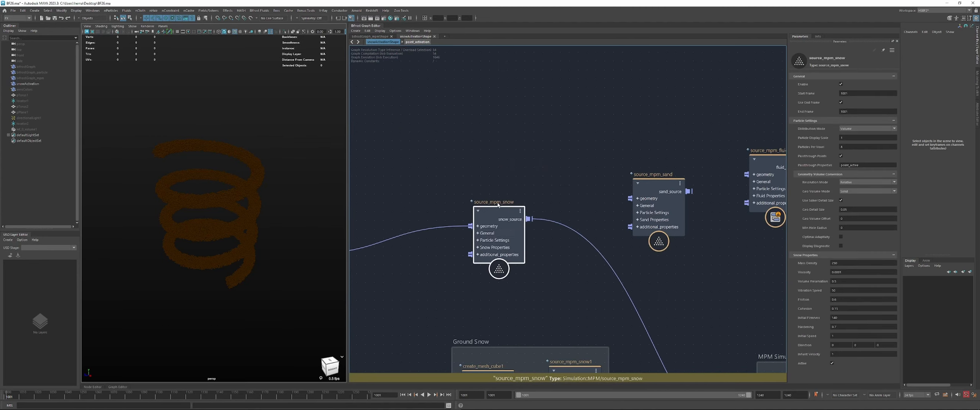
scroll(506, 207, "down", 2)
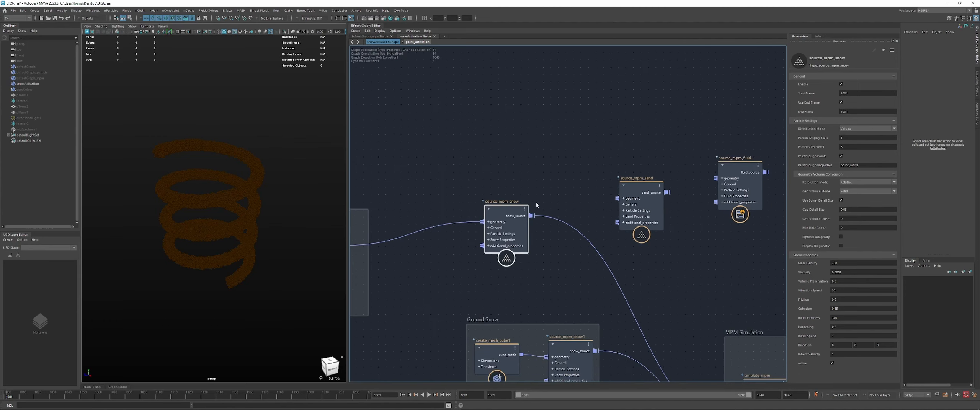
Rearrange the source_mpm_snow, source_mpm_sand and source_mpm_fluid nodes for a side-by-side comparison of the MPM sources
left_click_drag(490, 192, 503, 211)
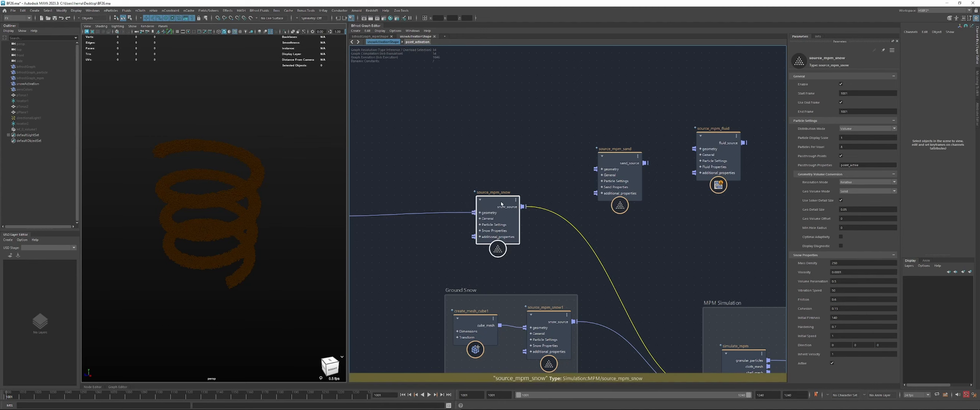
scroll(506, 194, "up", 1)
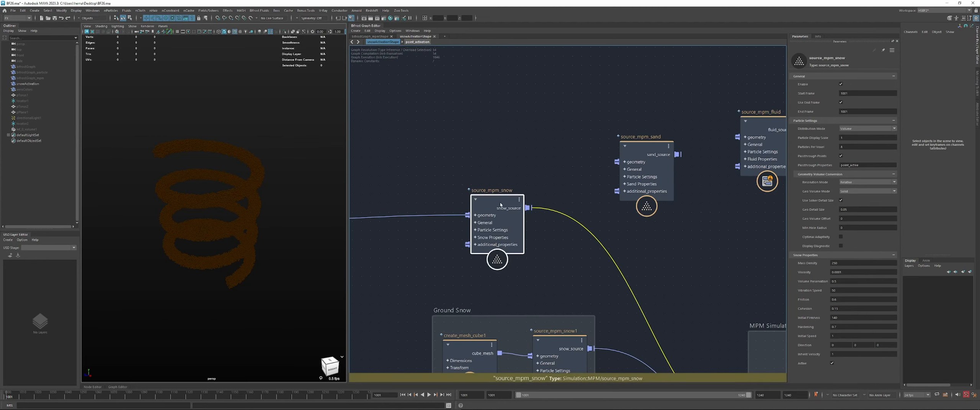
left_click_drag(500, 205, 497, 205)
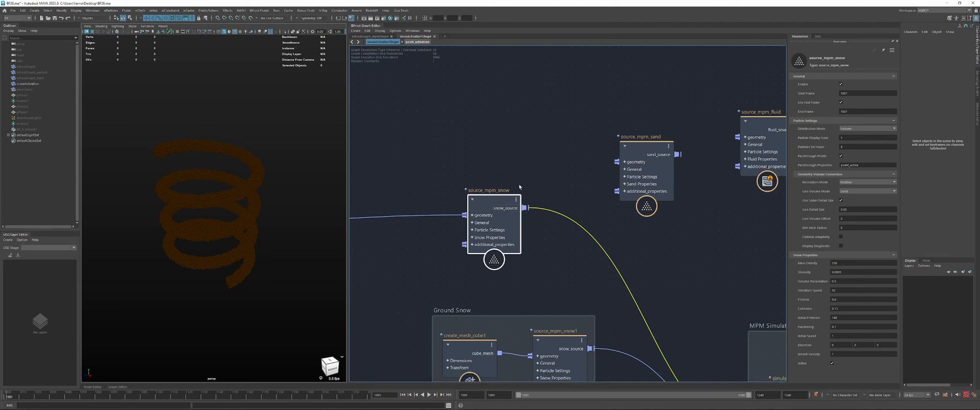
left_click_drag(500, 203, 515, 203)
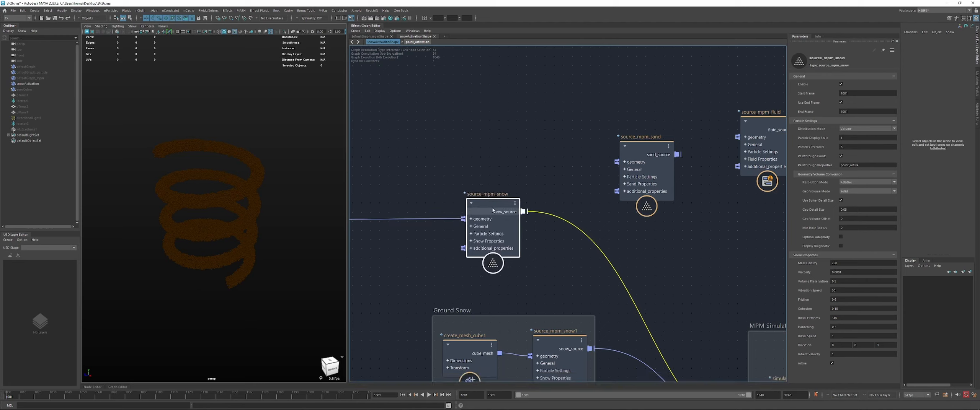
left_click_drag(641, 167, 579, 146)
left_click_drag(762, 132, 759, 137)
Examine how the snow sources, ground collider and settings feed the simulate_mpm node in the MPM Simulation group
scroll(578, 229, "down", 4)
middle_click_drag(651, 345, 578, 184, "alt")
left_click(578, 253)
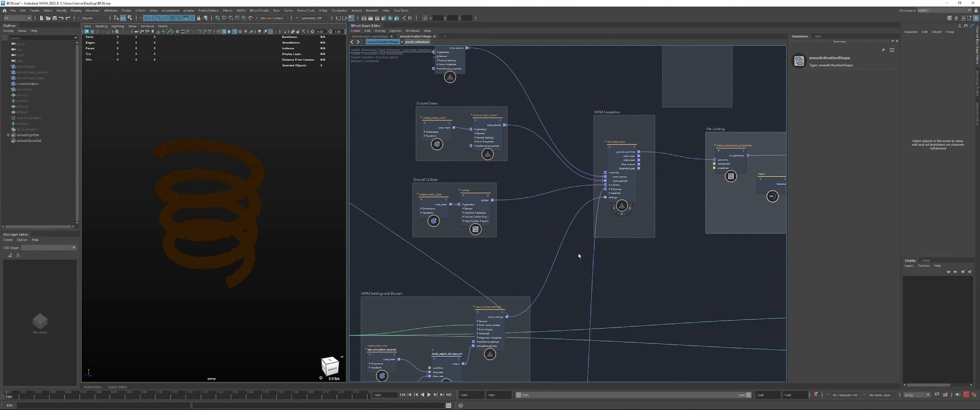
middle_click_drag(650, 256, 595, 281, "alt")
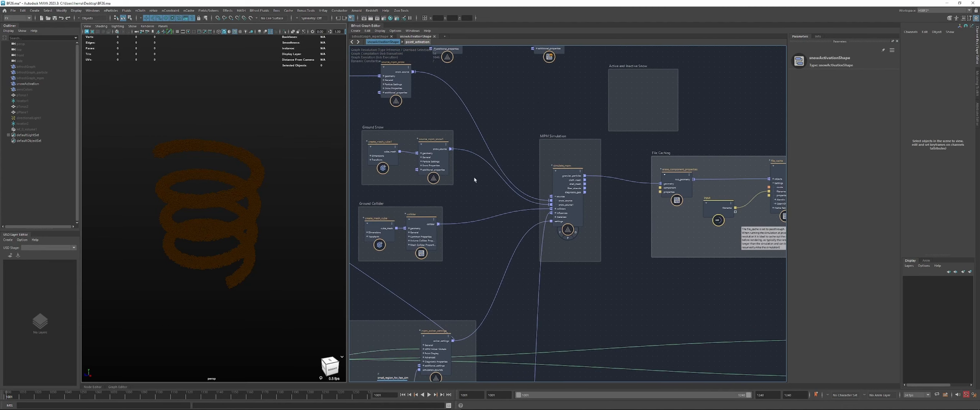
middle_click_drag(474, 177, 488, 214, "alt")
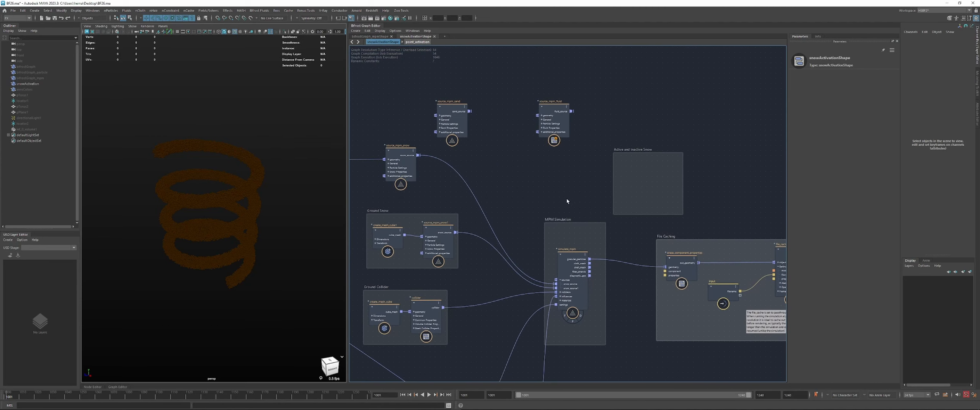
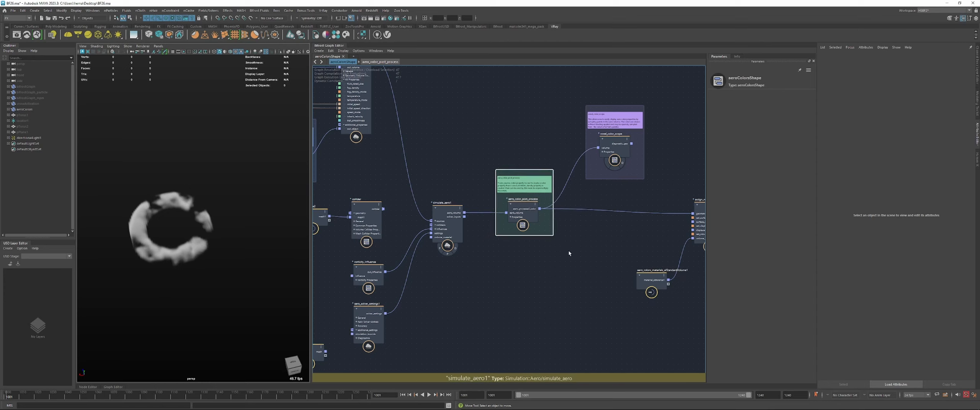
Look over the aeroColors graph from the source and color property nodes through simulate_aero to the color post process and scope
middle_click_drag(343, 257, 475, 307, "alt")
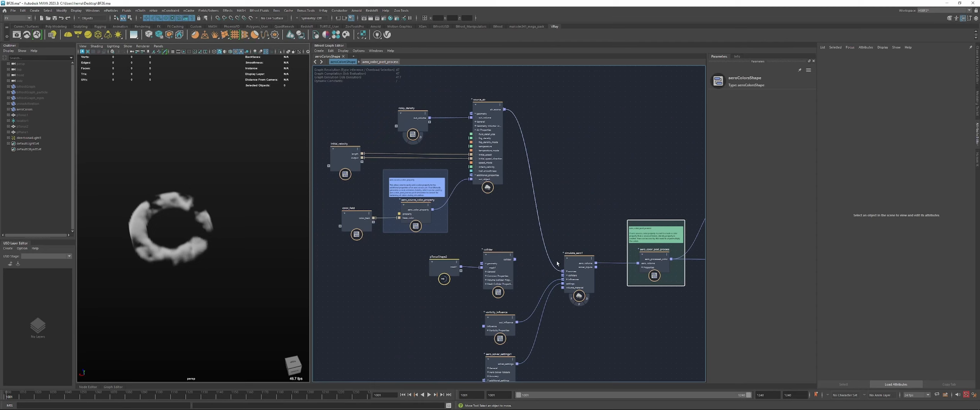
middle_click_drag(605, 247, 548, 223, "alt")
left_click_drag(540, 235, 537, 235)
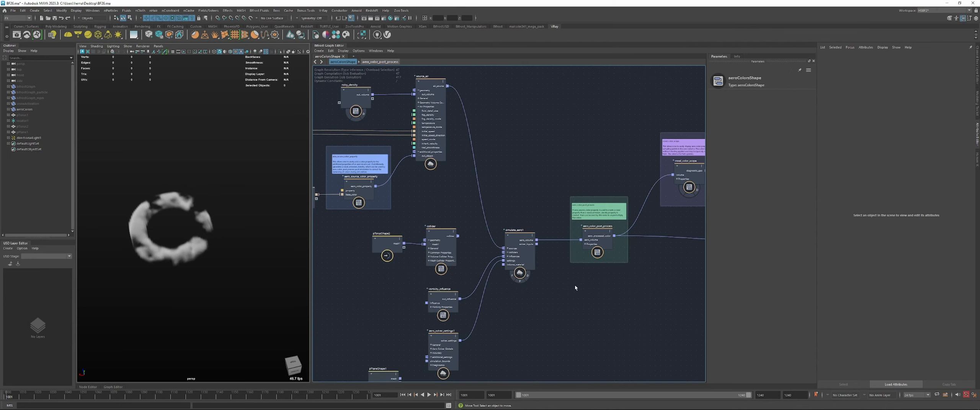
middle_click_drag(574, 285, 512, 256, "alt")
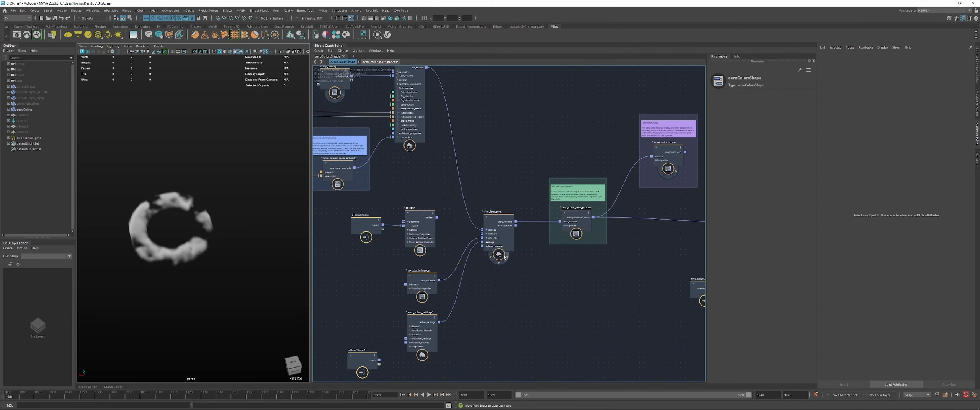
Inspect the aero_solver_settings1 parameters and the downstream material nodes, and check the aero_colors example in the Bifrost Browser
left_click(417, 325)
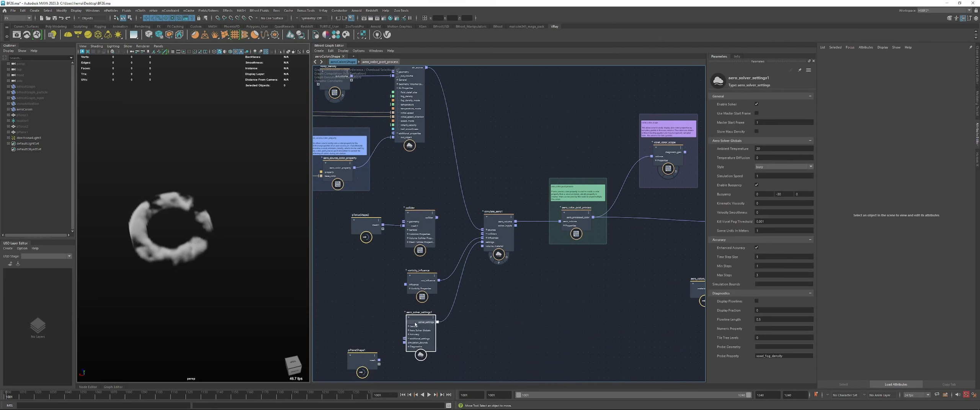
left_click(489, 308)
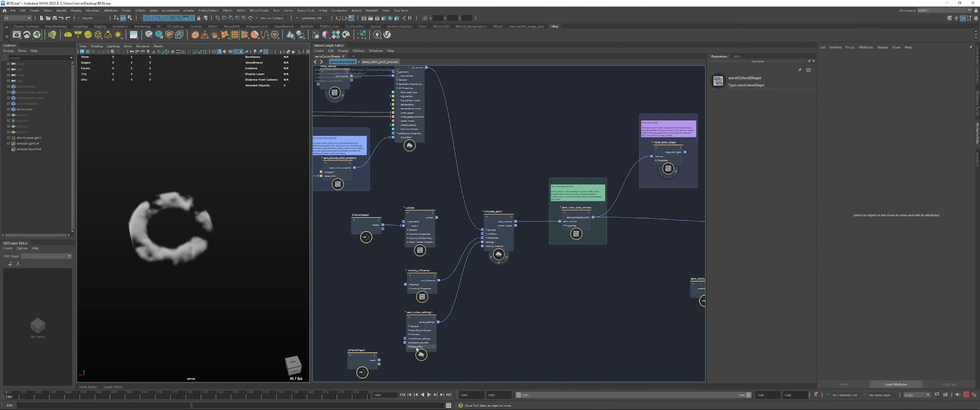
middle_click_drag(670, 245, 523, 268, "alt")
scroll(574, 263, "up", 1)
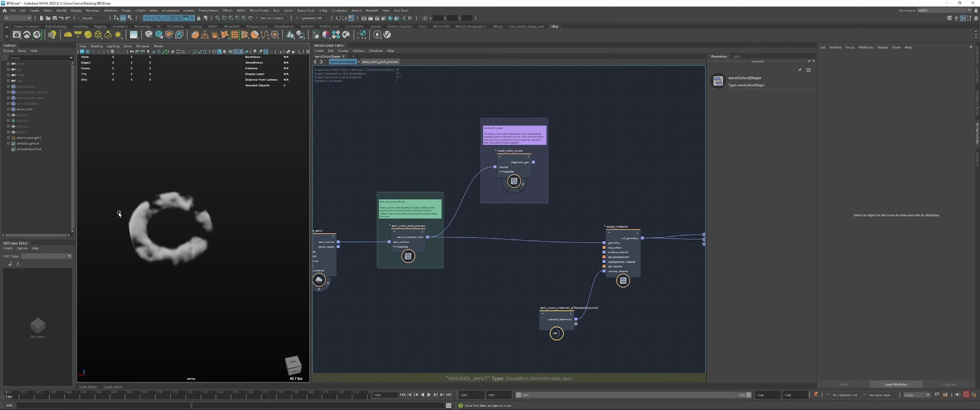
left_click(92, 10)
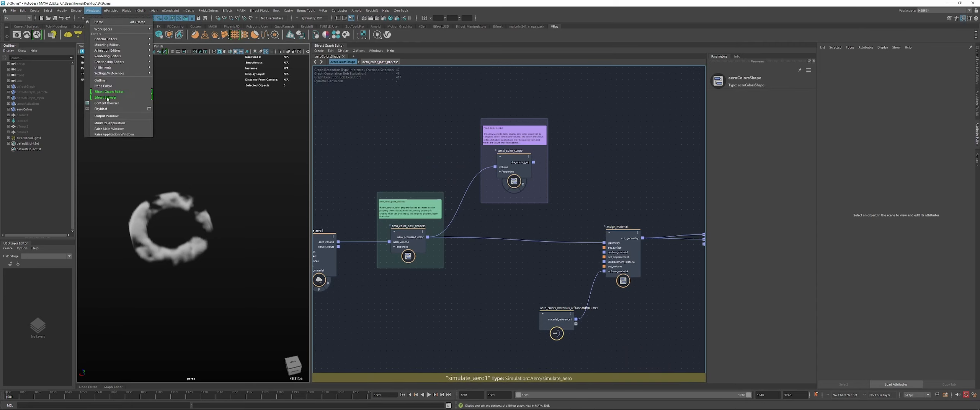
left_click(115, 102)
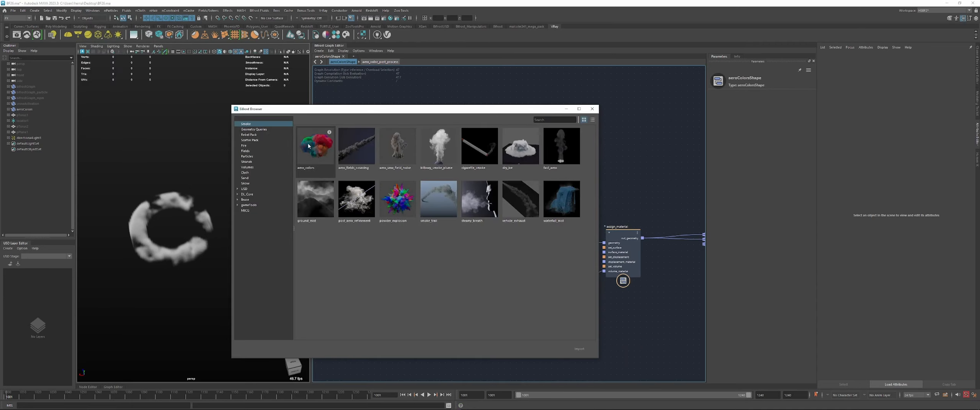
left_click(592, 109)
Play the aero simulation through its first frames, stop it, and bring the terminal node and smoke ring into view
key("alt+v")
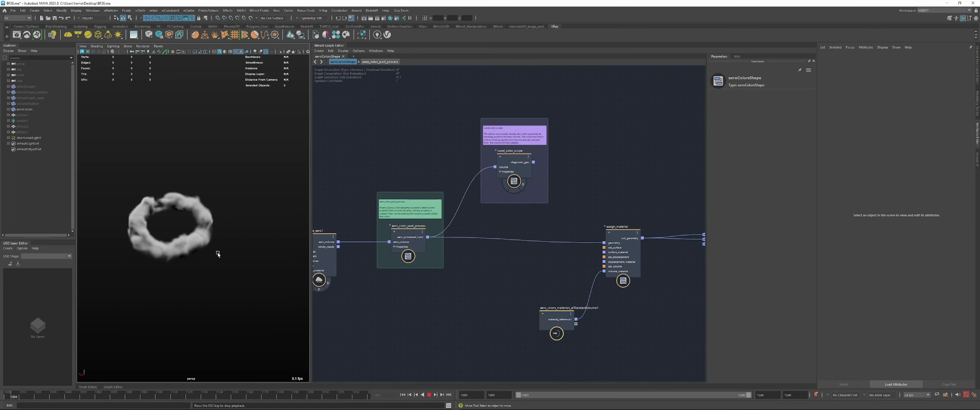
key("Escape")
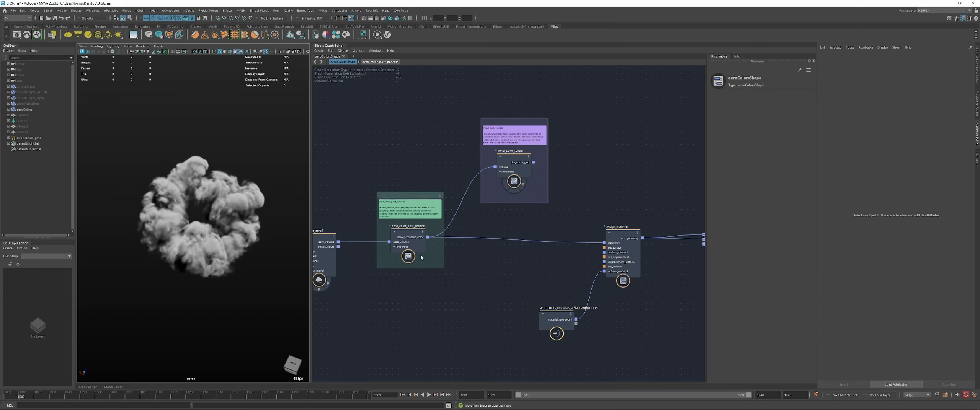
middle_click_drag(657, 261, 540, 257, "alt")
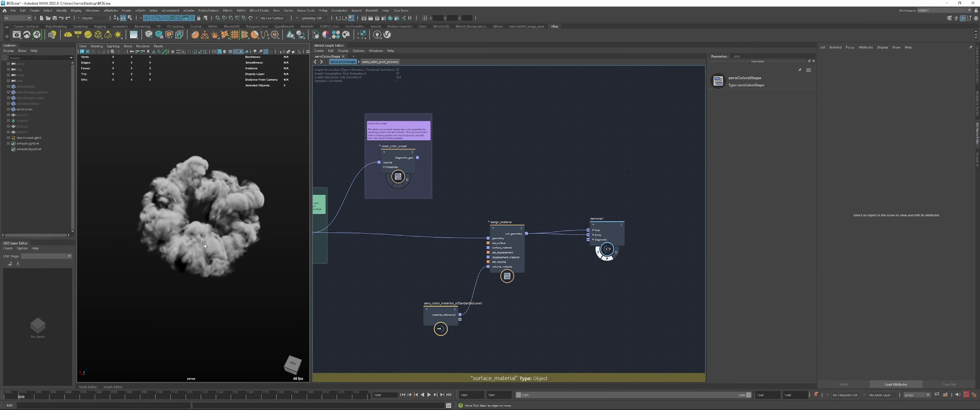
middle_click_drag(216, 244, 204, 245, "alt")
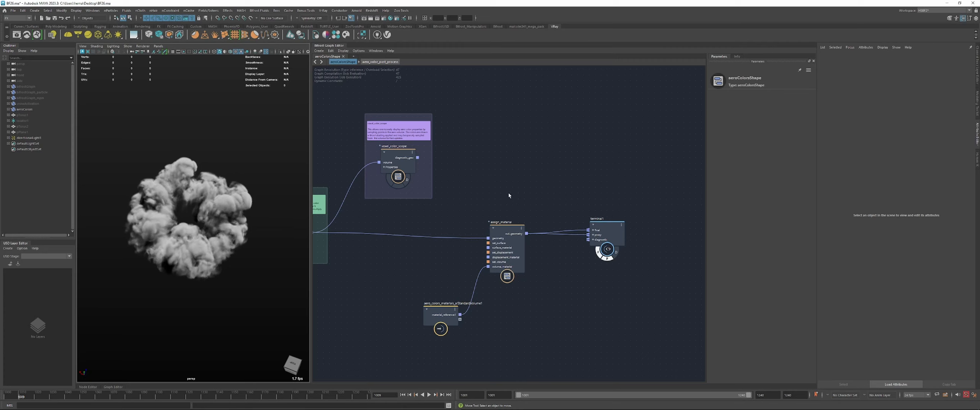
Display only the voxel_color_scope diagnostic points in place of the smoke volume and examine the colored ring from several angles
left_click(407, 181)
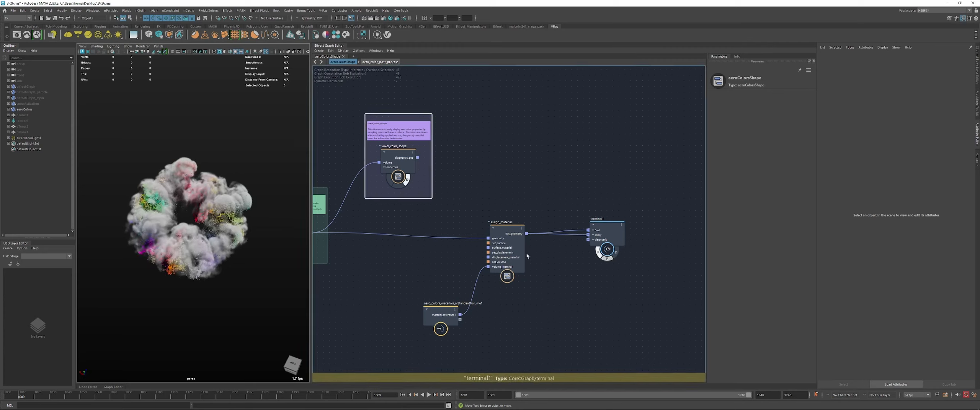
left_click_drag(190, 236, 156, 239, "alt")
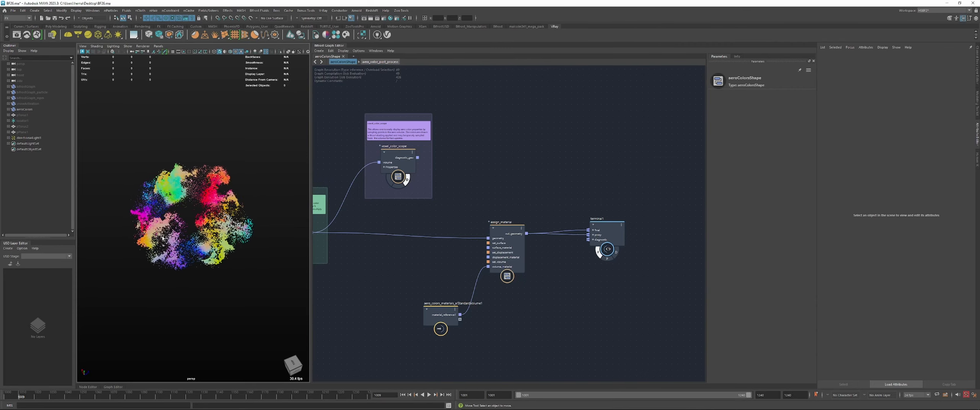
middle_click_drag(426, 221, 523, 229, "alt")
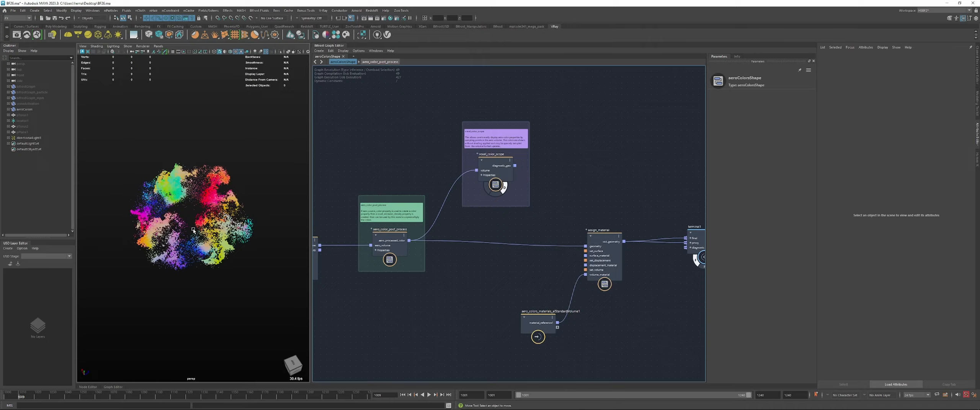
left_click_drag(215, 254, 148, 268, "alt")
left_click_drag(503, 168, 503, 171)
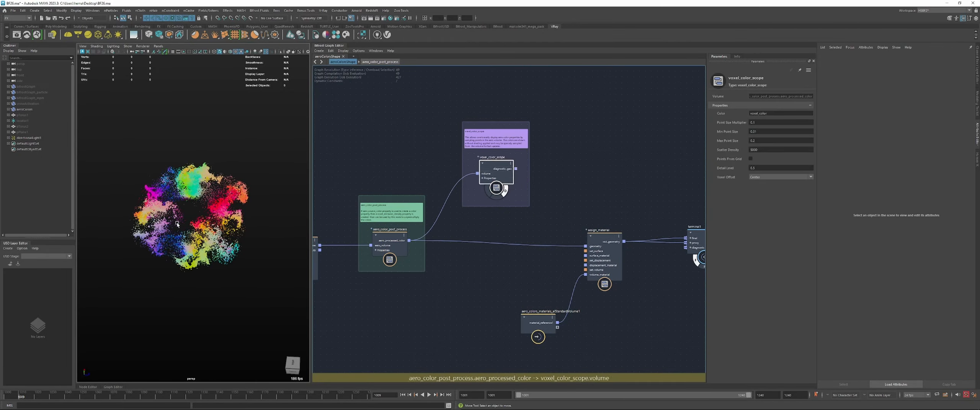
left_click_drag(176, 224, 201, 202, "alt")
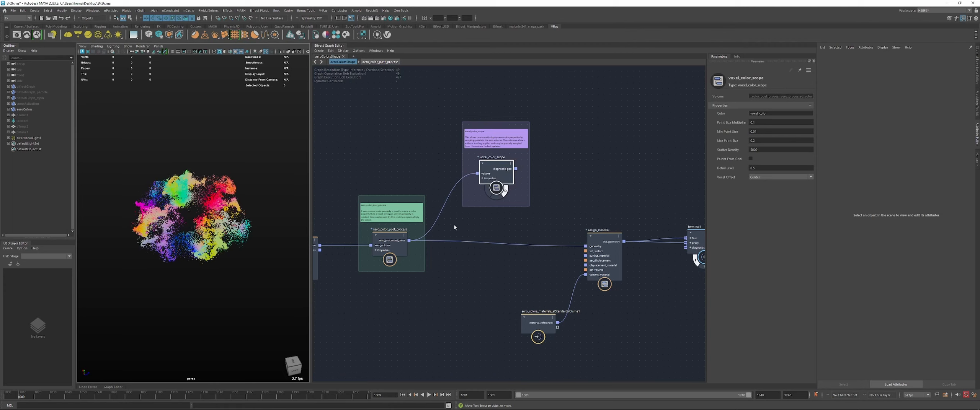
Compare the properties of the aero_color_post_process node with those of the voxel_color_scope node
left_click_drag(388, 238, 389, 241)
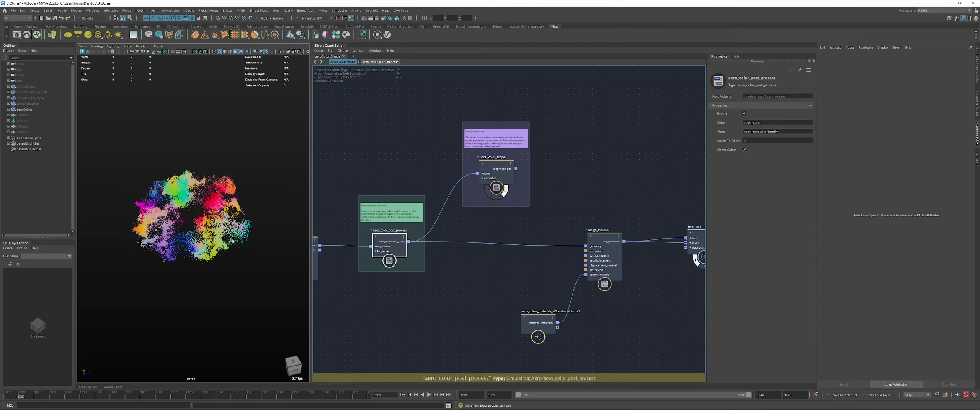
left_click_drag(232, 241, 247, 170, "alt")
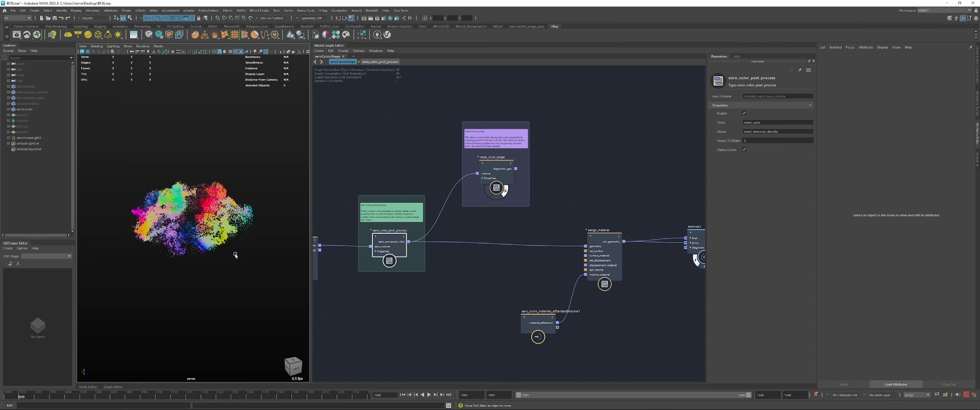
left_click_drag(384, 244, 385, 243)
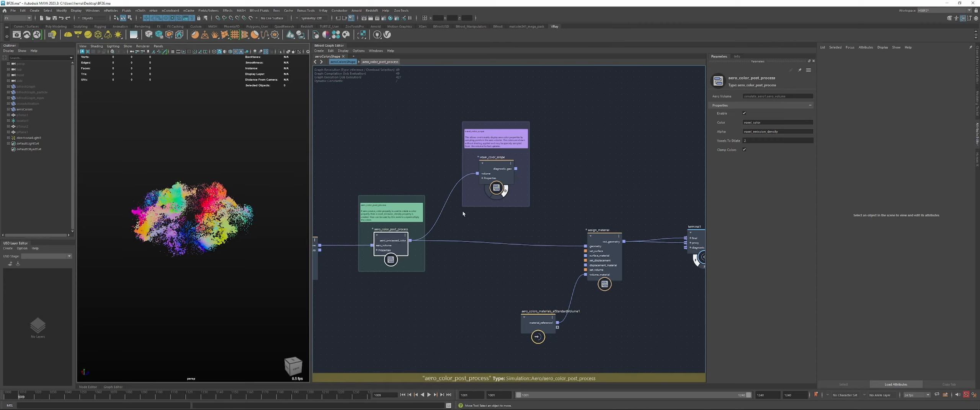
left_click(495, 169)
left_click(392, 245)
left_click(497, 174)
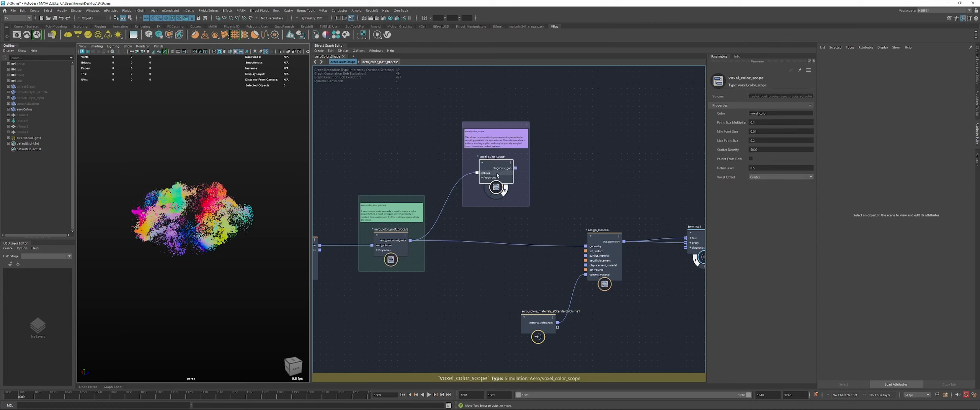
left_click(389, 243)
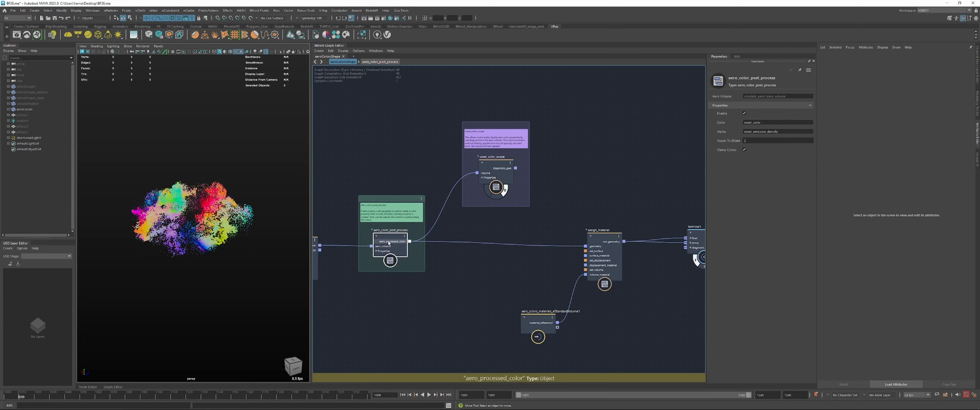
left_click_drag(496, 174, 494, 174)
left_click(391, 244)
left_click(391, 244)
left_click(391, 245)
Switch the display back to the smoke volume and inspect the aero_colors_materials_aiStandardVolume1 reference feeding assign_material
key("alt+v")
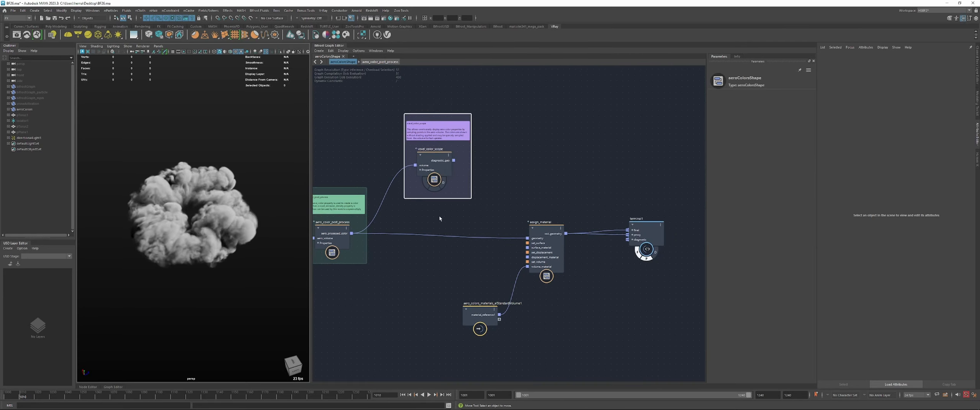
middle_click_drag(439, 216, 458, 213, "alt")
left_click_drag(561, 233, 560, 233)
left_click_drag(499, 313, 499, 309)
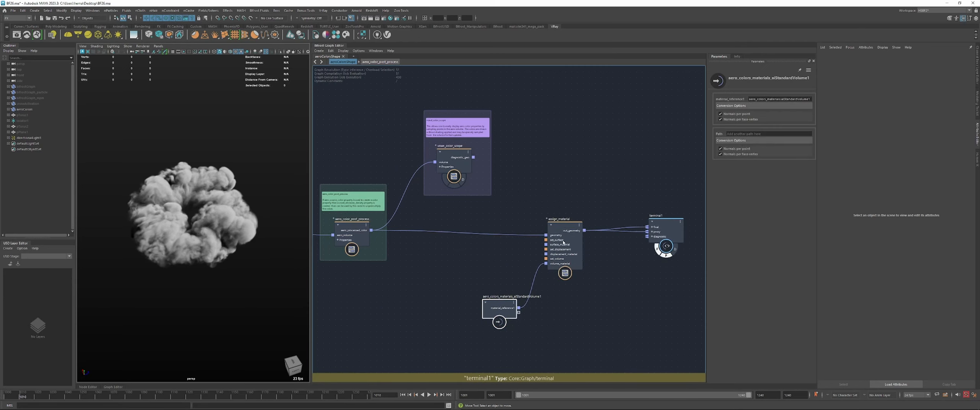
Render the smoke ring in Arnold RenderView and place the render window clear of the viewport and color nodes
left_click_drag(979, 153, 203, 120)
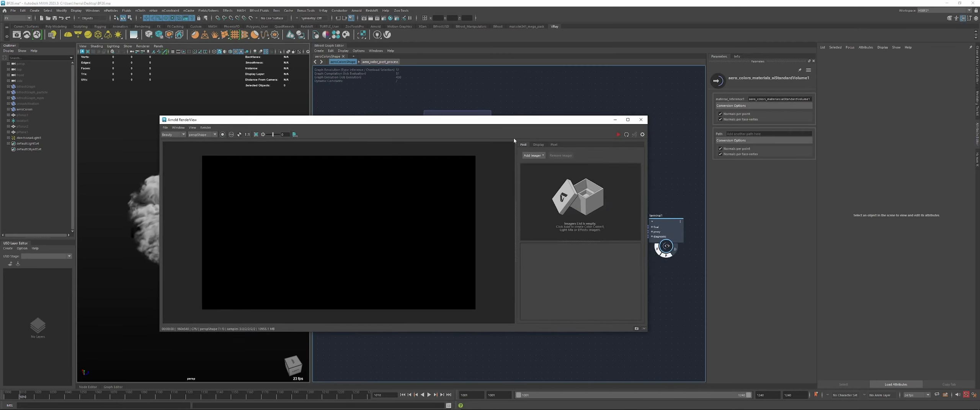
left_click(617, 135)
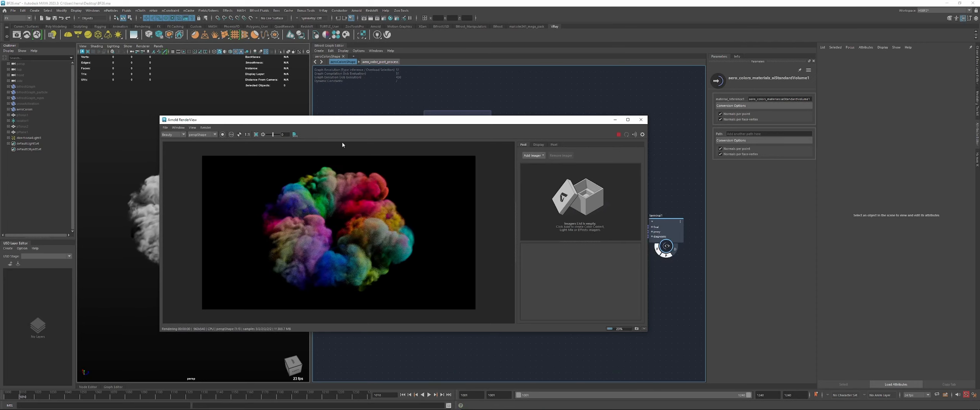
left_click_drag(336, 127, 487, 125)
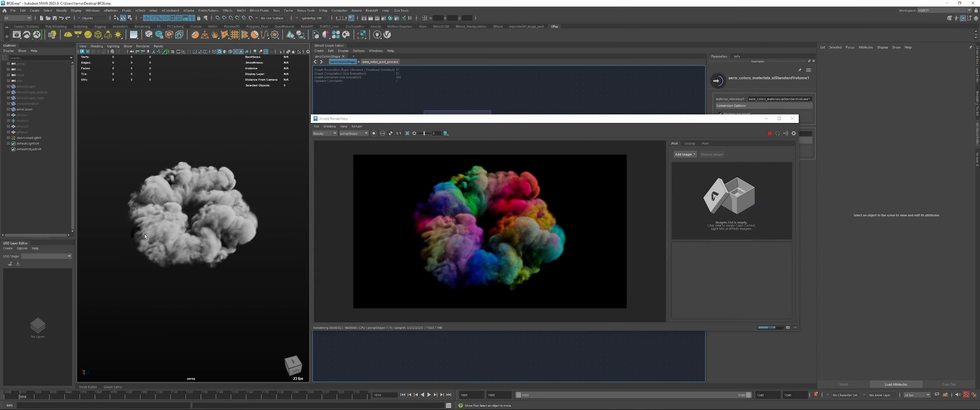
left_click_drag(173, 233, 142, 240, "alt")
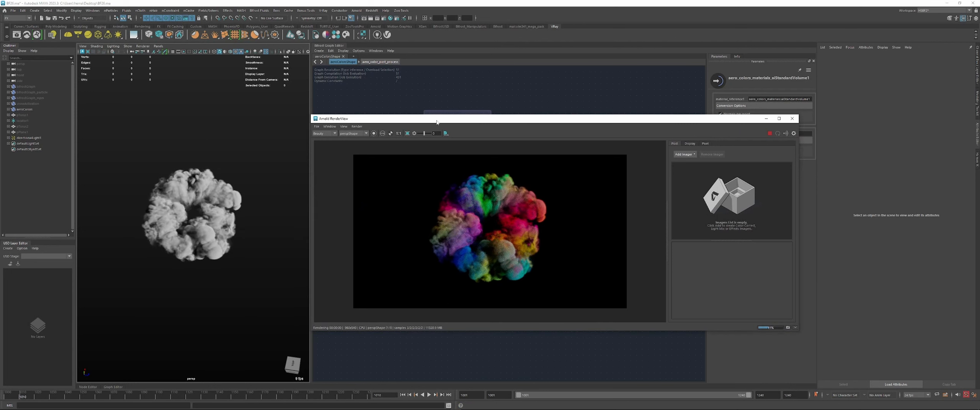
left_click_drag(437, 121, 600, 154)
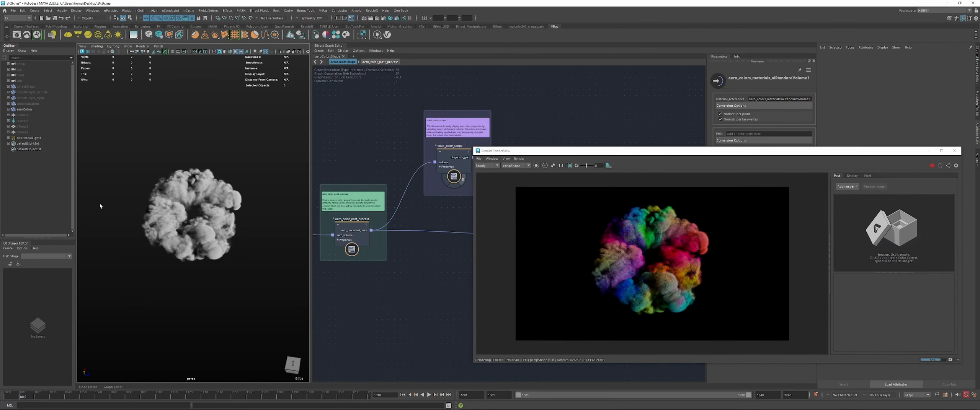
Show only the color scope points in the viewport and compare them with the Arnold render from different angles
middle_click_drag(603, 143, 394, 125, "alt")
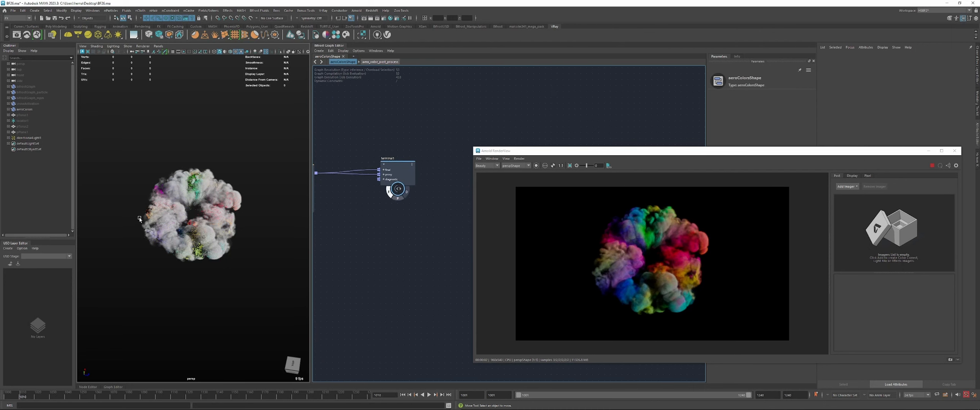
mouse_move(177, 225)
right_mouse_down("alt")
mouse_move(221, 219)
mouse_move(191, 229)
right_mouse_up("alt")
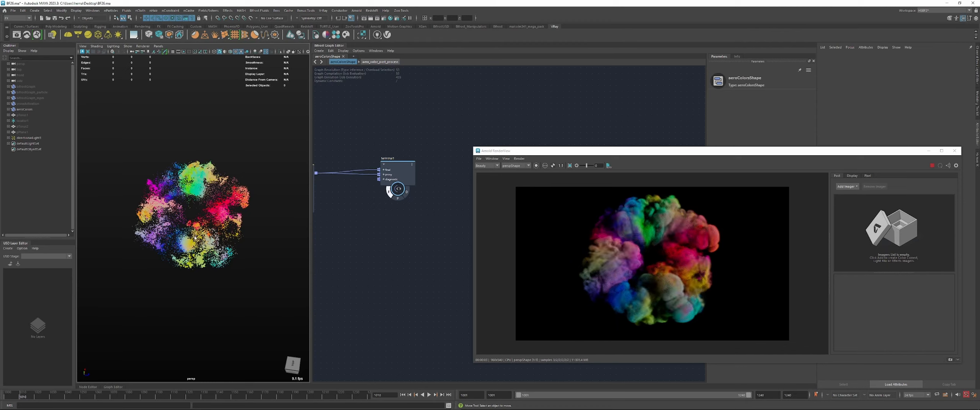
left_click_drag(183, 225, 238, 212, "alt")
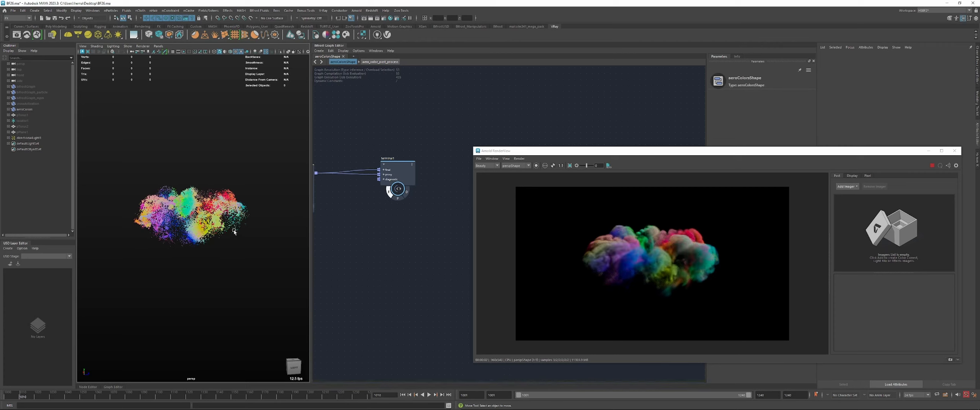
left_click_drag(221, 236, 233, 211, "alt")
Examine the aero_color_post_process properties and the dilate_color_post_process node inside its compound, and return to the parent graph
mouse_move(335, 210)
middle_mouse_down("alt")
mouse_move(510, 219)
mouse_move(410, 217)
mouse_move(470, 226)
middle_mouse_up("alt")
left_click_drag(412, 200, 409, 198)
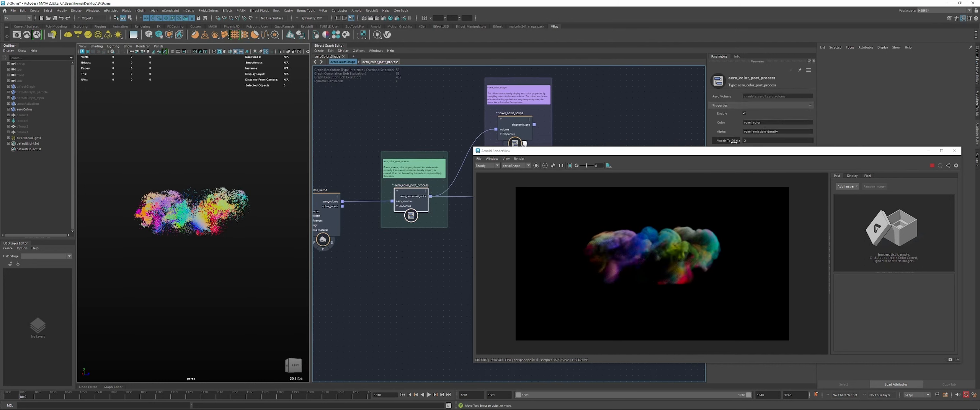
left_click_drag(411, 200, 412, 198)
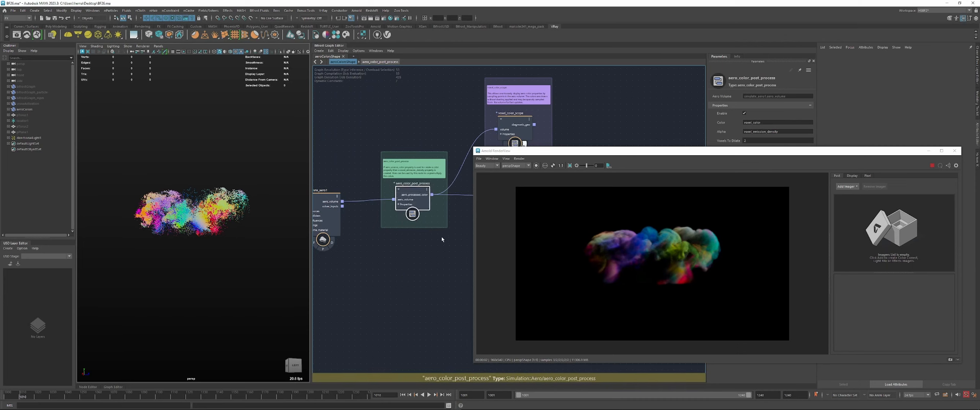
double_click(412, 214)
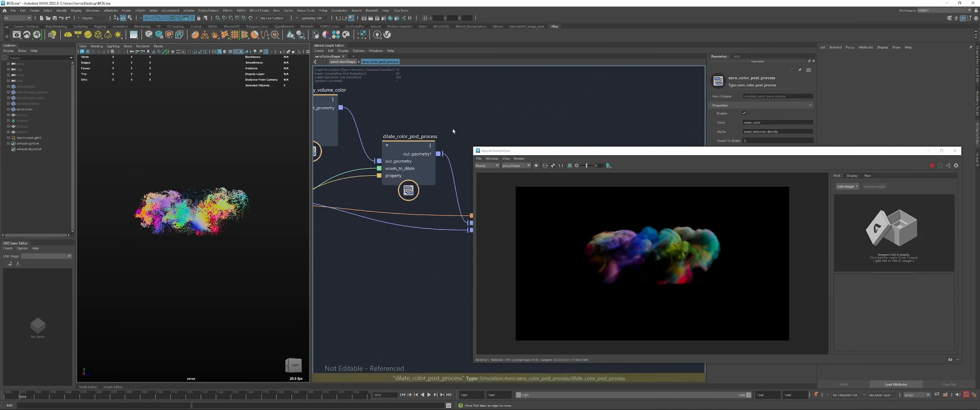
key("u")
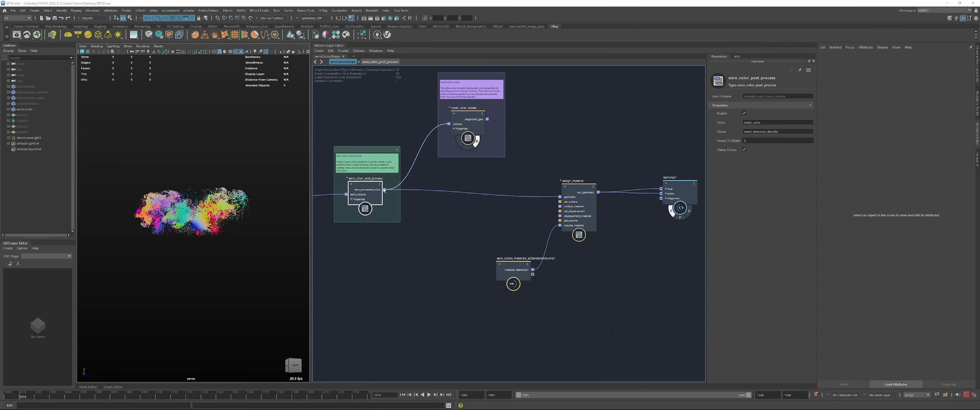
Look back from the color post process backdrop to simulate_aero1 and its source, collider, influence and settings nodes
middle_click_drag(444, 214, 515, 228)
left_click_drag(440, 163, 438, 167)
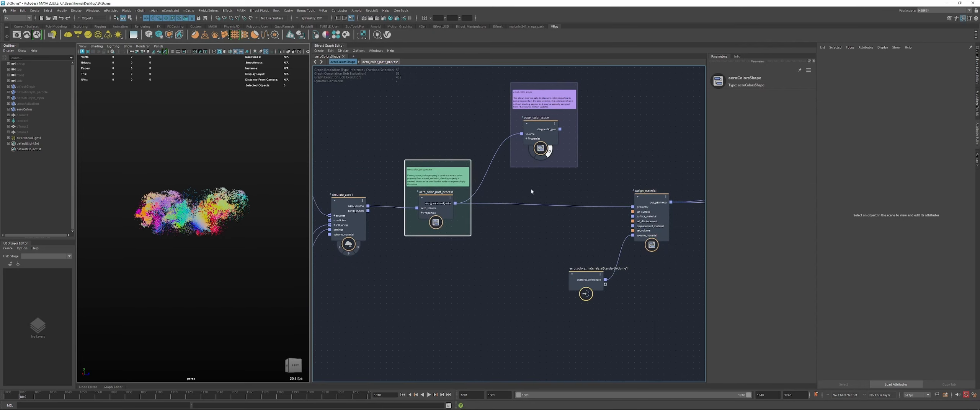
middle_click_drag(531, 188, 679, 173)
scroll(627, 228, "down", 3)
middle_click_drag(532, 242, 567, 227)
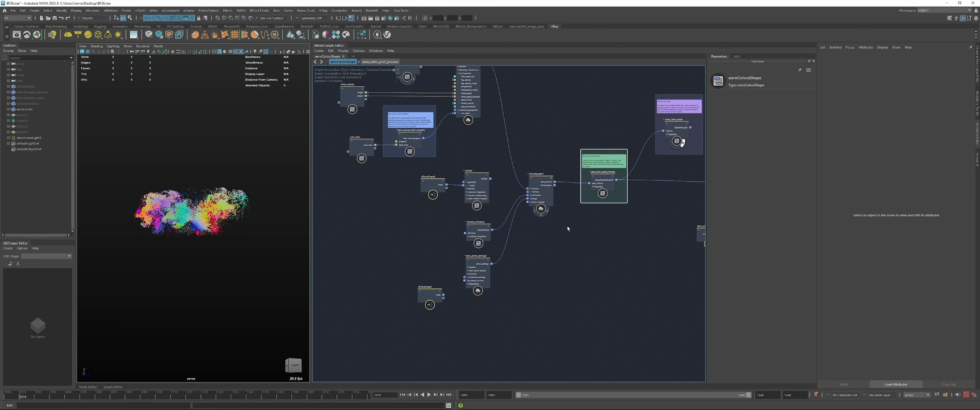
Connect the collider node's output to the colliders input of simulate_aero1
scroll(566, 230, "up", 1)
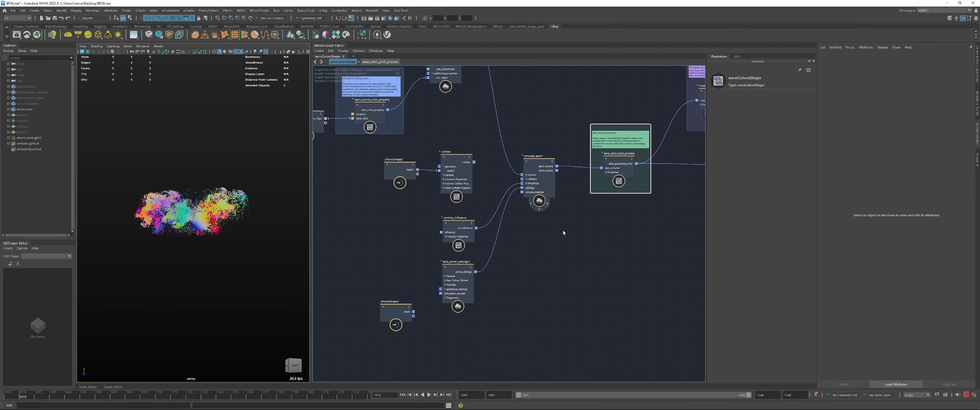
left_click(546, 208)
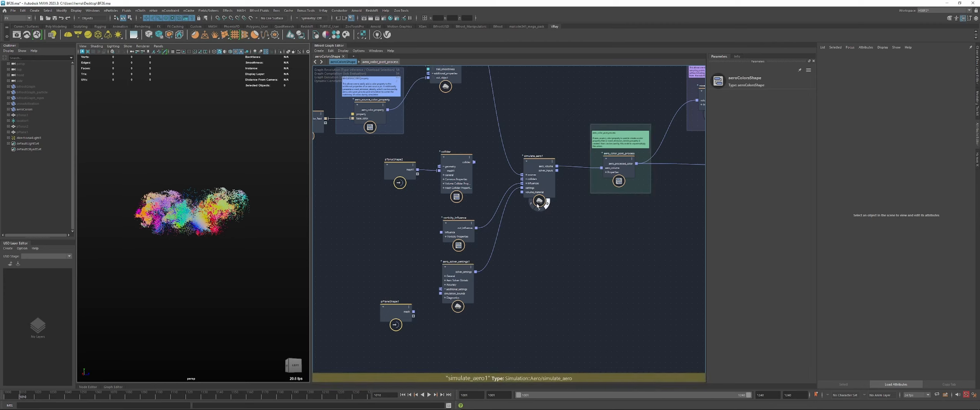
left_click(392, 173)
middle_click_drag(481, 168, 454, 191)
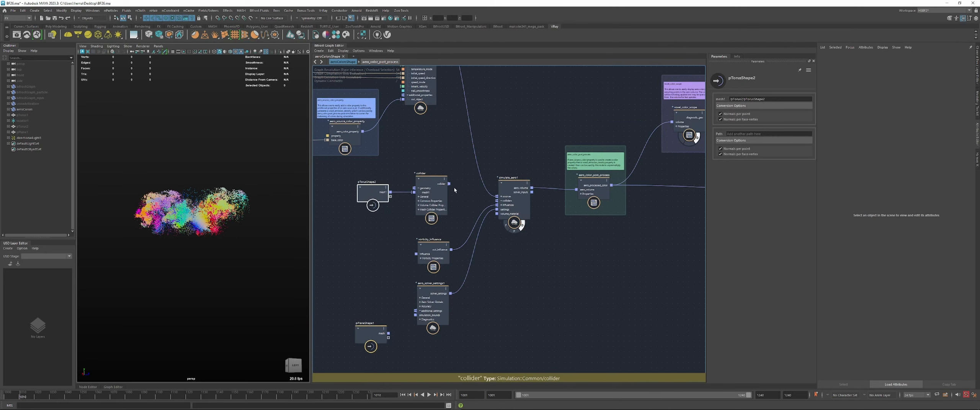
left_click_drag(449, 183, 497, 200)
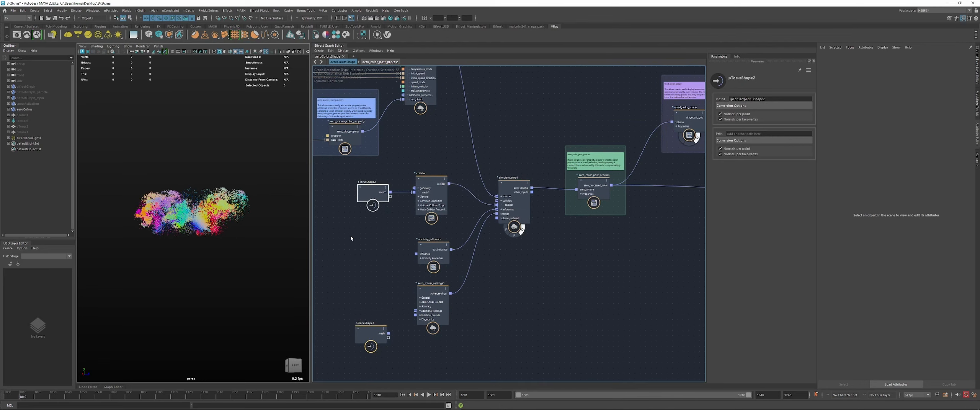
Rewind to the first frame and display the graph's final output in the viewport in place of the color scope points
middle_click_drag(616, 242, 360, 254)
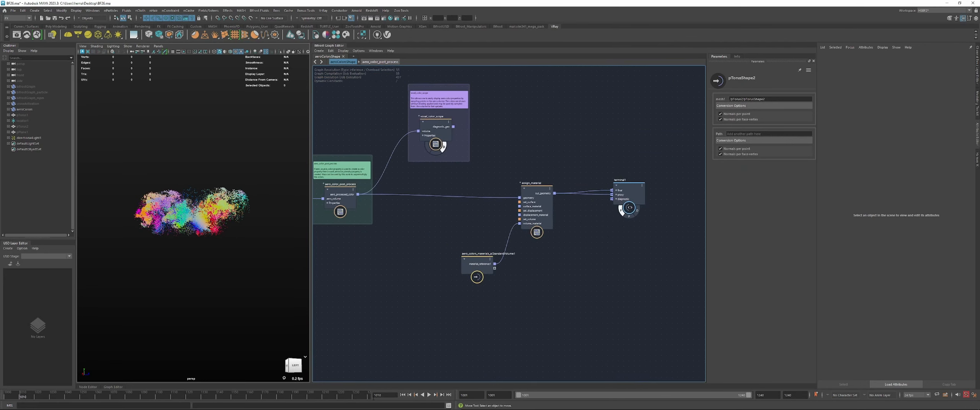
left_click(404, 396)
left_click(631, 216)
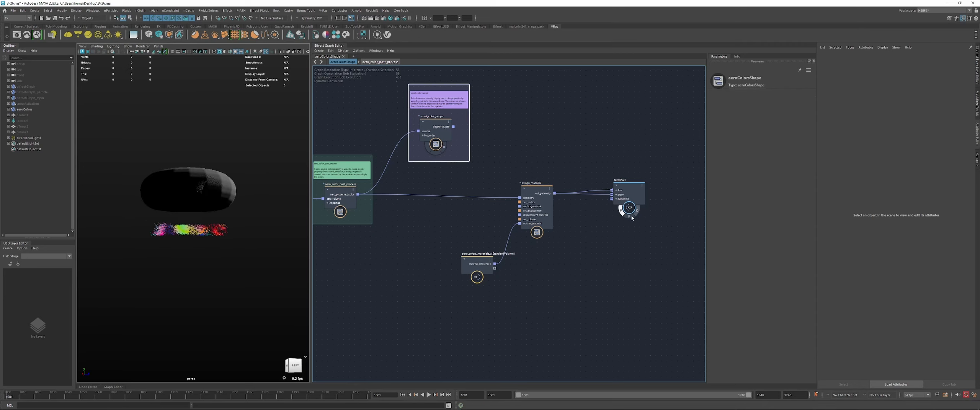
Play the smoke simulation with the torus collider and examine the interaction from the side and from above
middle_click_drag(383, 238, 523, 235)
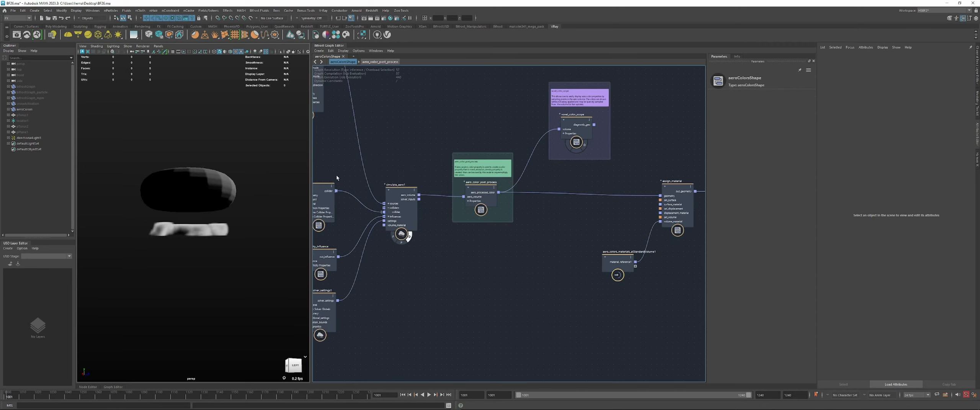
middle_click_drag(338, 183, 409, 180)
left_click(394, 188)
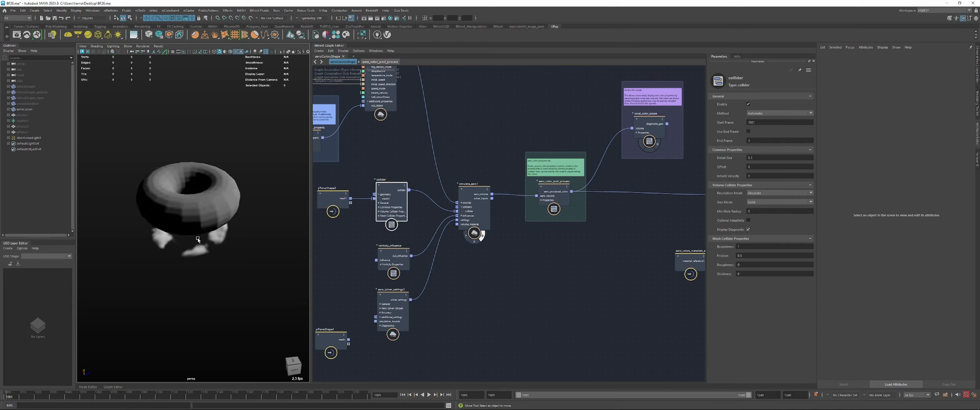
left_click_drag(219, 235, 234, 216, "alt")
key("alt+v")
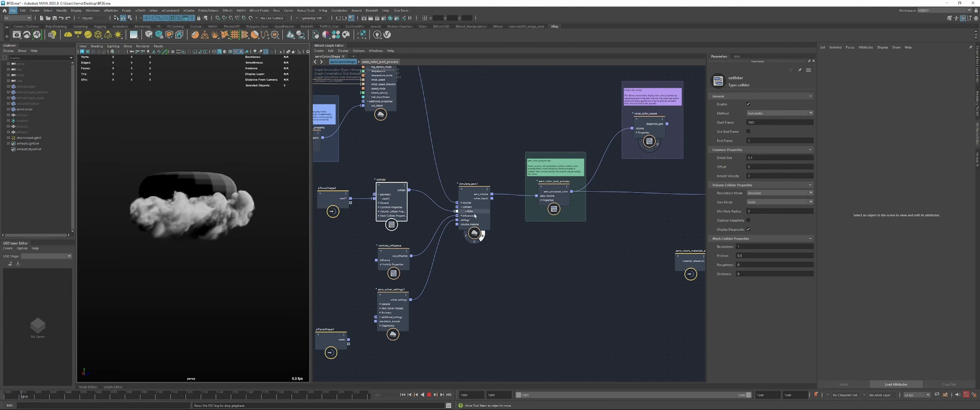
key("Escape")
left_click_drag(241, 220, 243, 258, "alt")
key("alt+v")
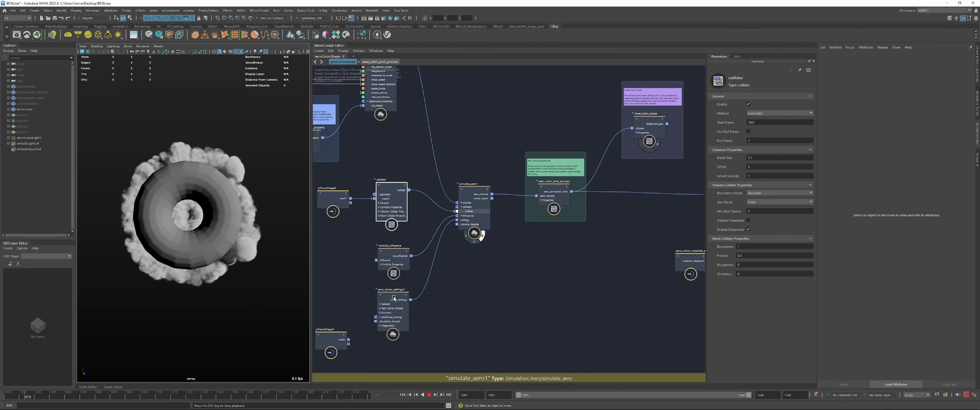
key("Escape")
Enable Display Flowlines in the diagnostics of aero_solver_settings1 and examine the flowlines from several angles
left_click_drag(395, 298, 399, 298)
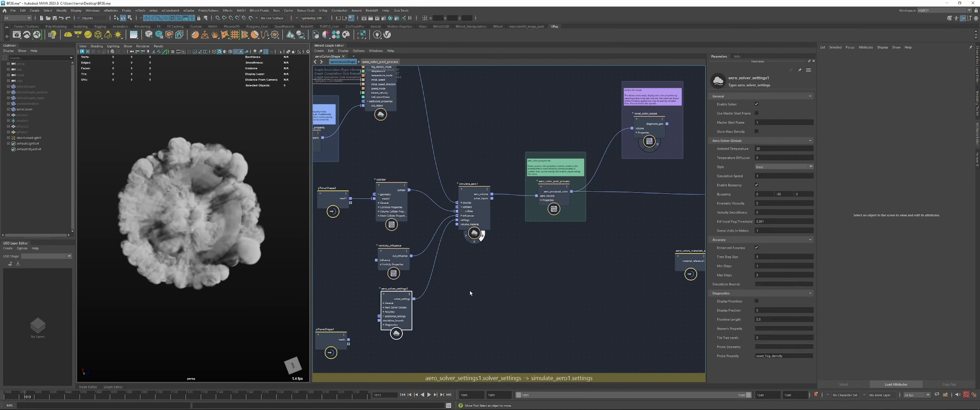
left_click_drag(169, 260, 203, 234, "alt")
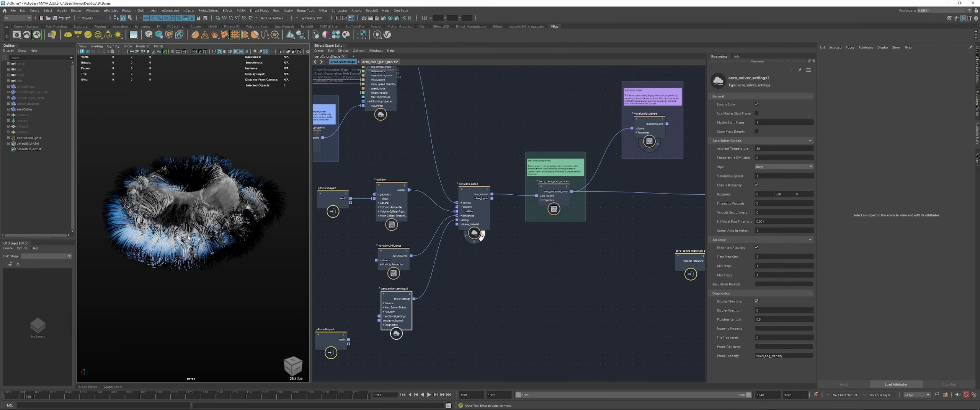
left_click_drag(220, 231, 78, 220, "alt")
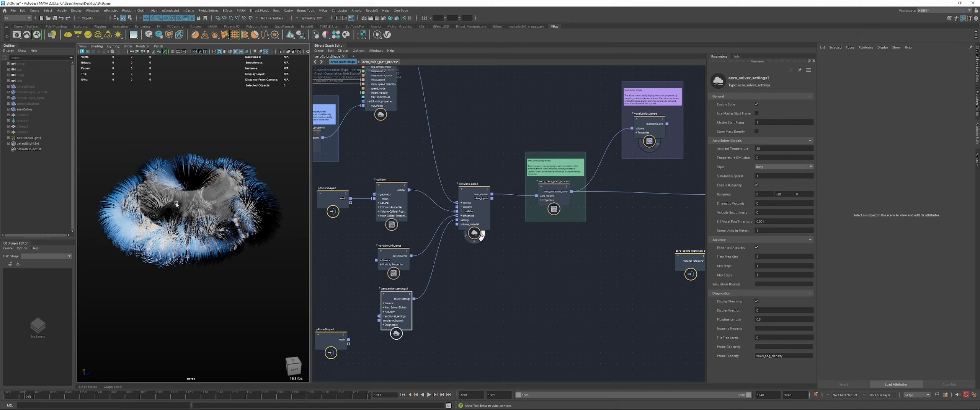
left_click_drag(136, 210, 223, 231, "alt")
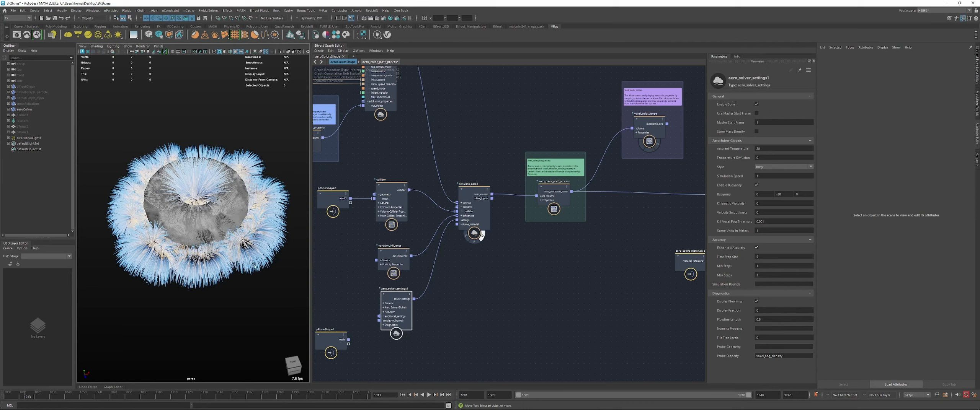
Vary the flowlines' Display Fraction and play the simulation to compare their density
left_click(776, 310)
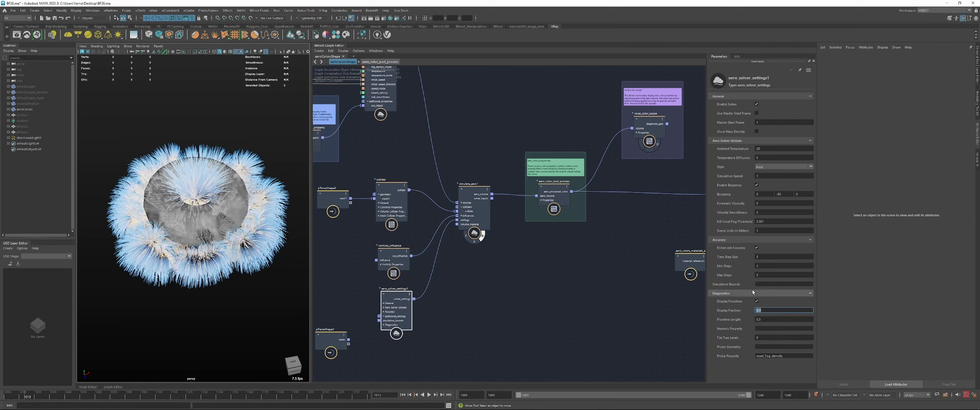
left_click_drag(219, 220, 225, 240, "alt")
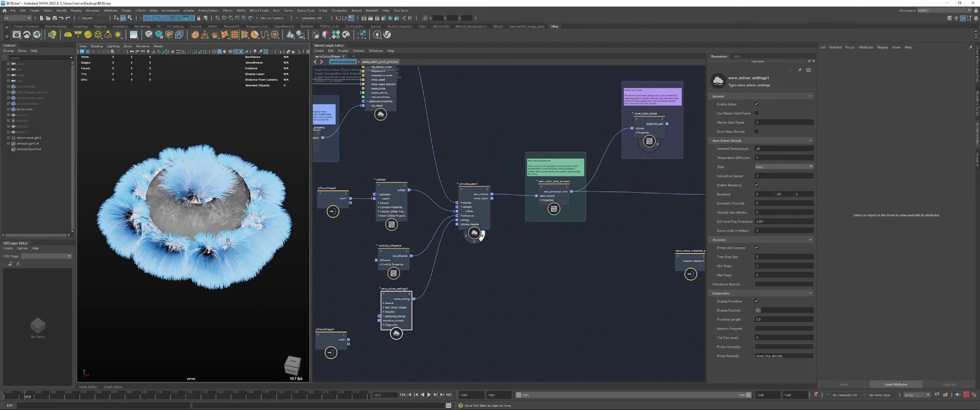
left_click(774, 311)
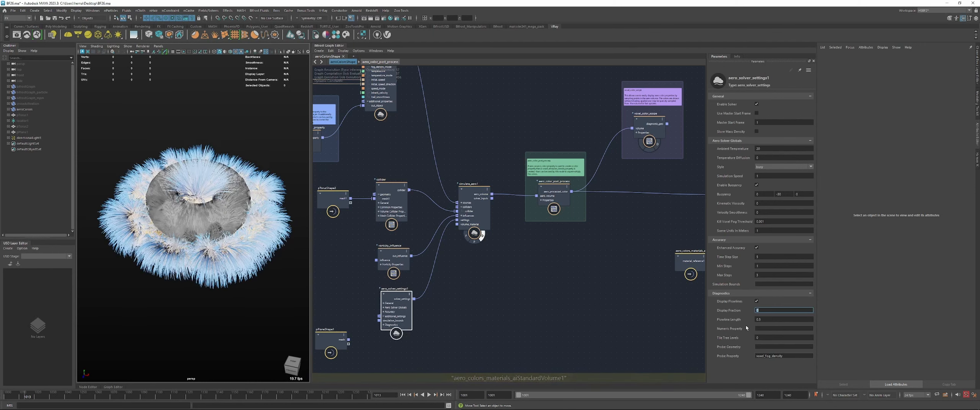
key("alt+v")
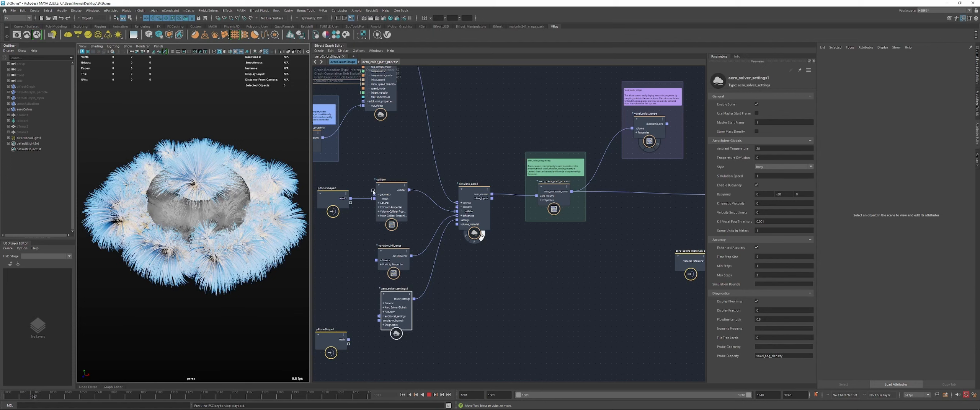
key("Escape")
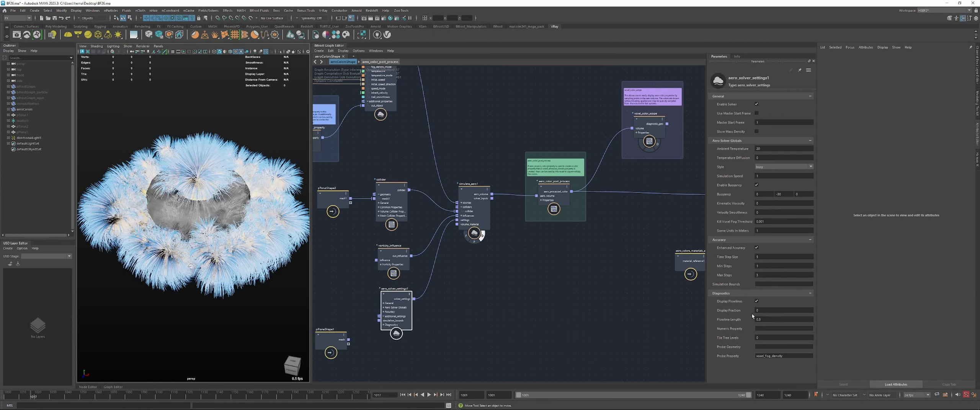
Return to the first frame and turn off Display Diagnostics on the collider node to hide the torus
left_click_drag(728, 328, 730, 332)
left_click(403, 395)
left_click(392, 191)
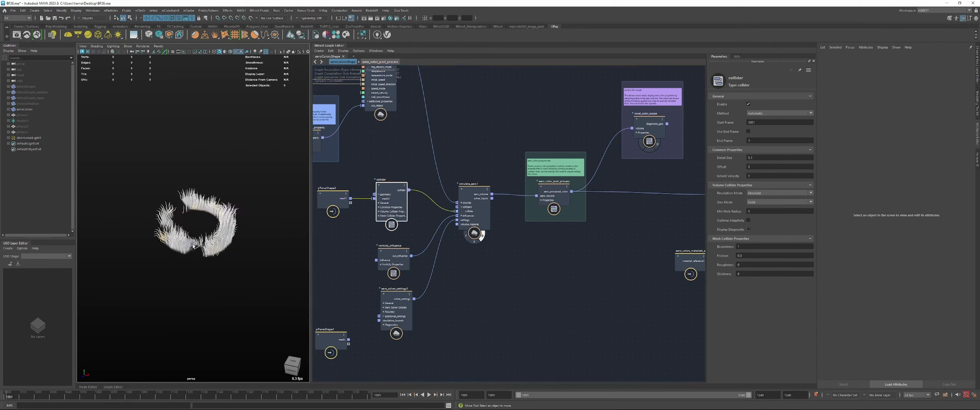
scroll(191, 232, "up", 4)
left_click_drag(190, 232, 222, 233, "alt")
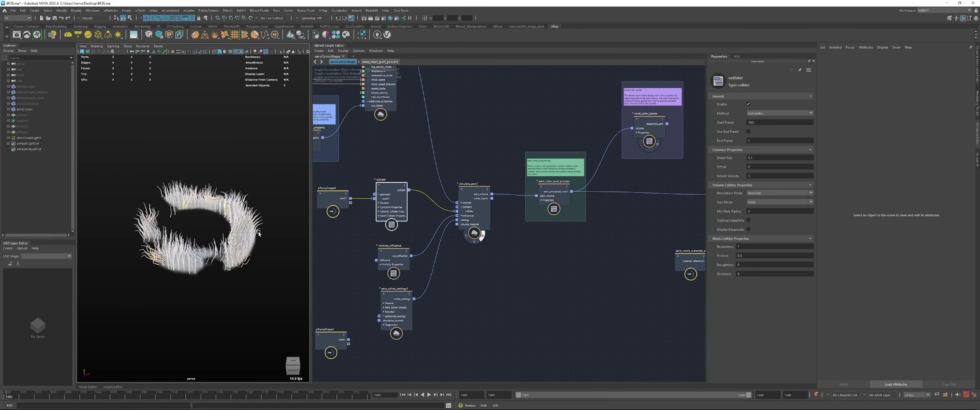
Turn off Display Flowlines in aero_solver_settings1 so only the smoke volume is shown
left_click(395, 302)
left_click(757, 301)
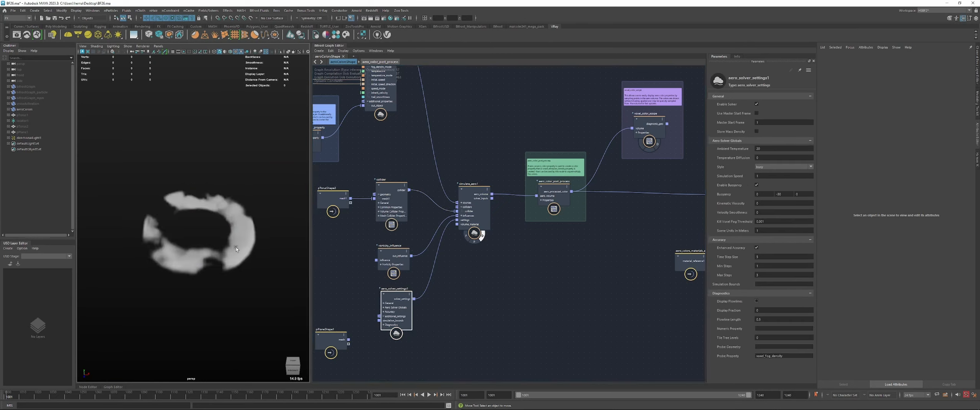
left_click_drag(230, 253, 228, 259, "alt")
Set the solver's Numeric Property to voxel_fog_density and examine the per-voxel numbers on the smoke ring up close
left_click(770, 329)
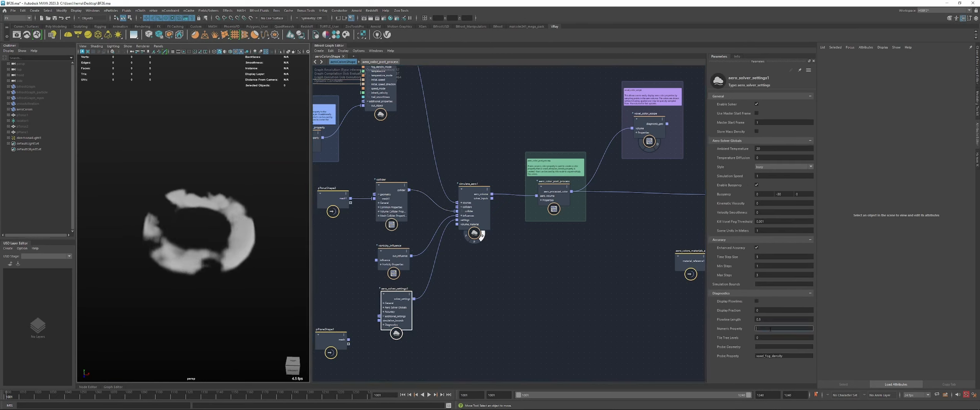
left_click_drag(793, 356, 754, 355)
key("ctrl+c")
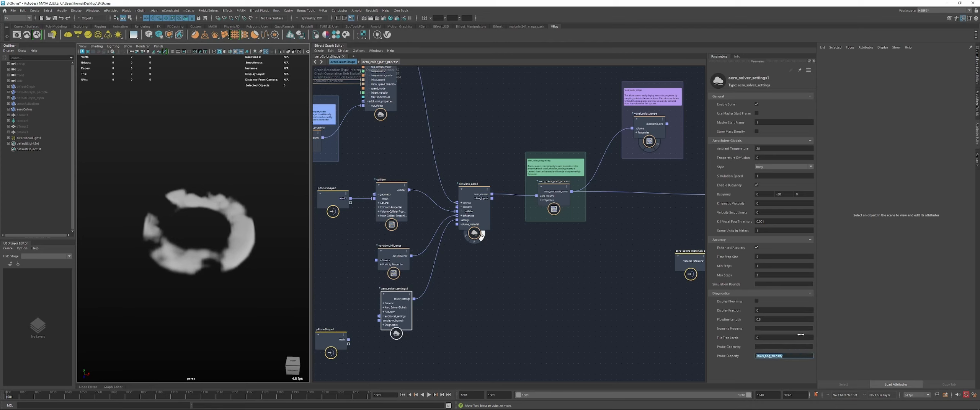
left_click(773, 328)
key("ctrl+v")
left_click(530, 302)
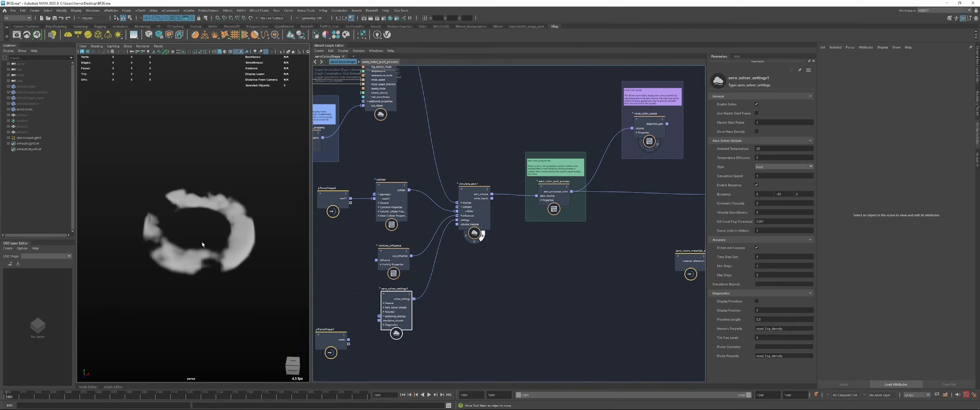
right_click_drag(207, 246, 330, 249, "alt")
middle_click_drag(277, 248, 238, 243, "alt")
left_click_drag(238, 243, 205, 259, "alt")
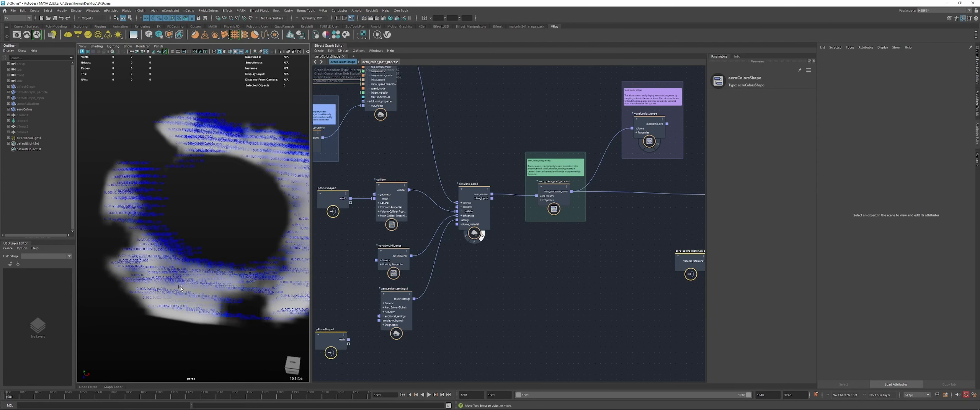
left_click_drag(180, 289, 171, 278, "alt")
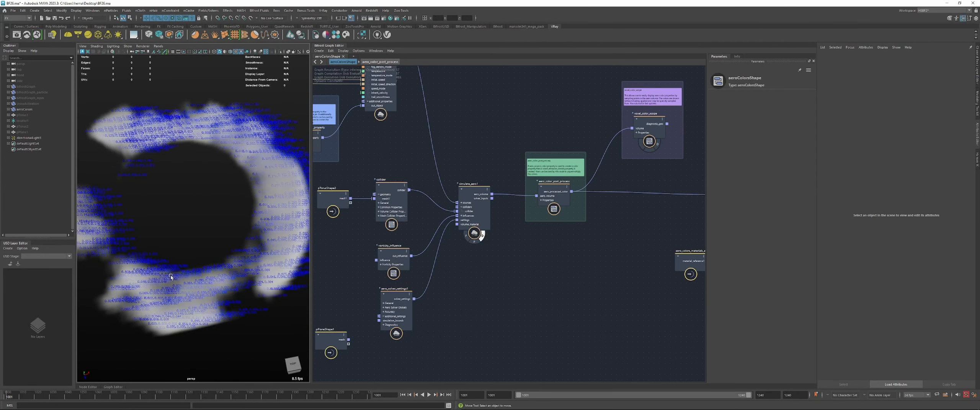
Change the Numeric Property of aero_solver_settings1 to voxel_temperature and view the numbers in the viewport
left_click(396, 306)
left_click_drag(766, 329, 784, 328)
type("temperature")
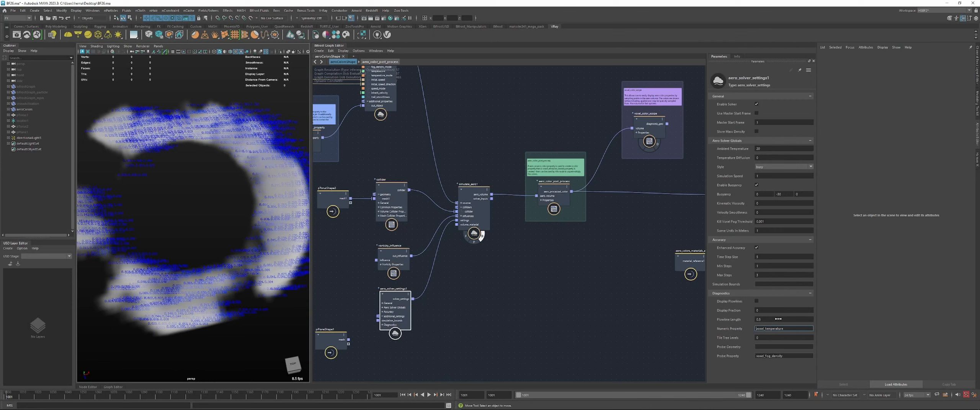
left_click_drag(146, 210, 168, 218, "alt")
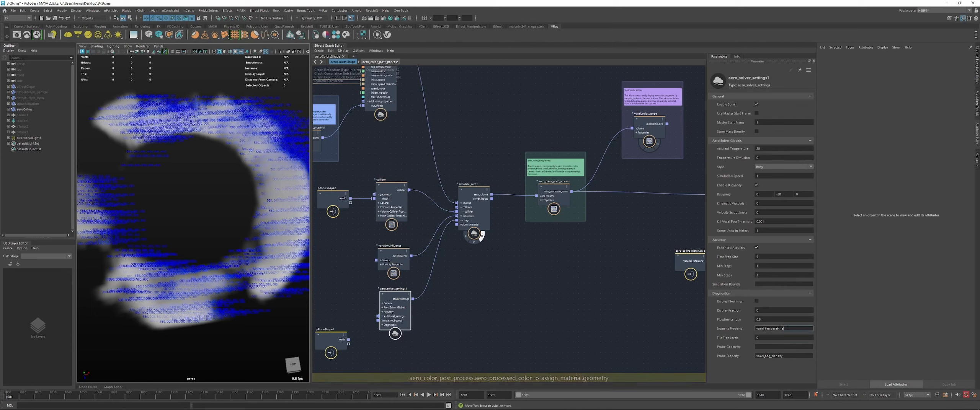
Clear the Numeric Property, set Tile Tree Levels to 2, and inspect the voxel tile structure around the smoke
left_click_drag(787, 329, 730, 328)
key("BackSpace")
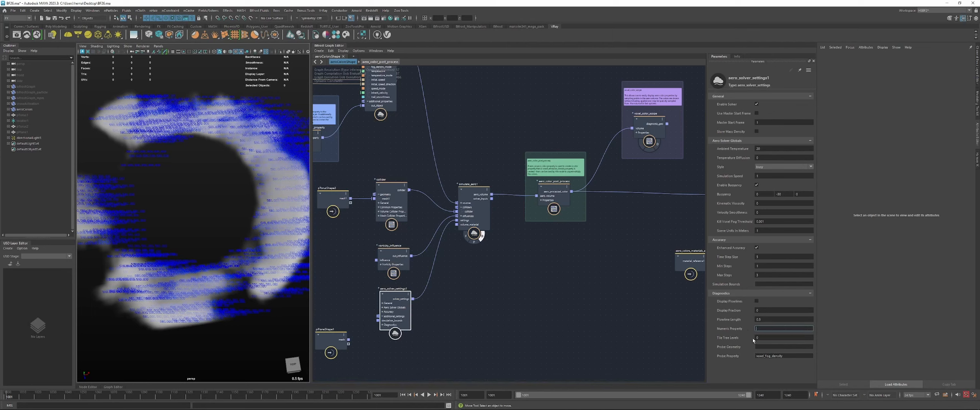
left_click(769, 338)
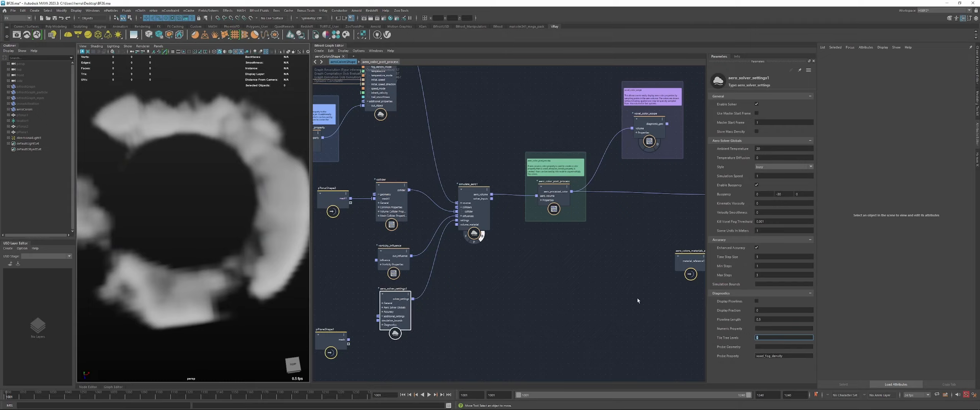
type("2")
key("Return")
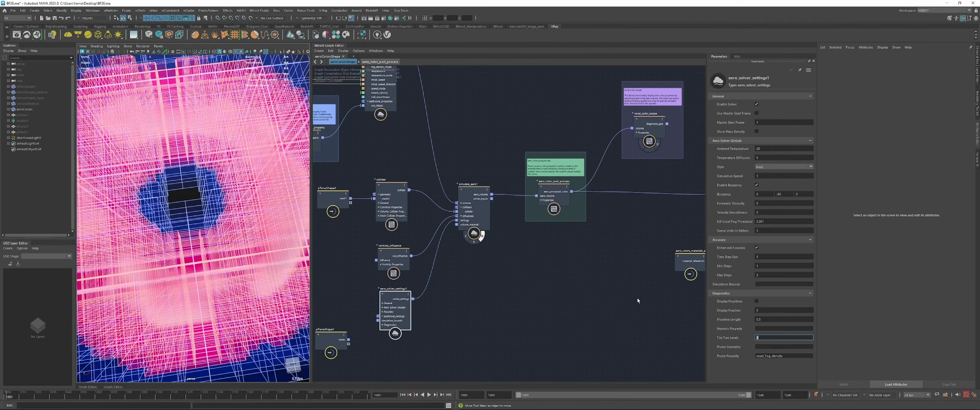
scroll(183, 224, "down", 5)
left_click_drag(183, 224, 224, 184, "alt")
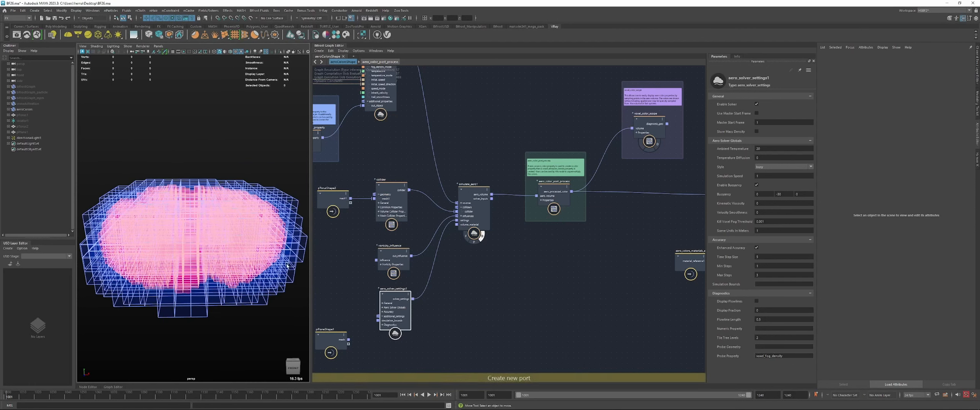
left_click_drag(210, 240, 306, 250, "alt")
Add a volume_scope node in the empty graph area below the aero_color_post_process backdrop
left_click(565, 274)
key("Tab")
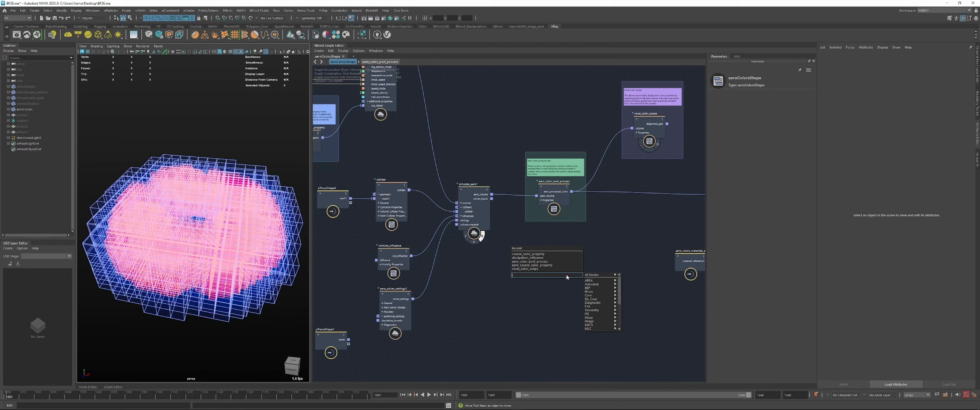
type("volscop")
key("Down")
key("Return")
left_click_drag(570, 284, 571, 289)
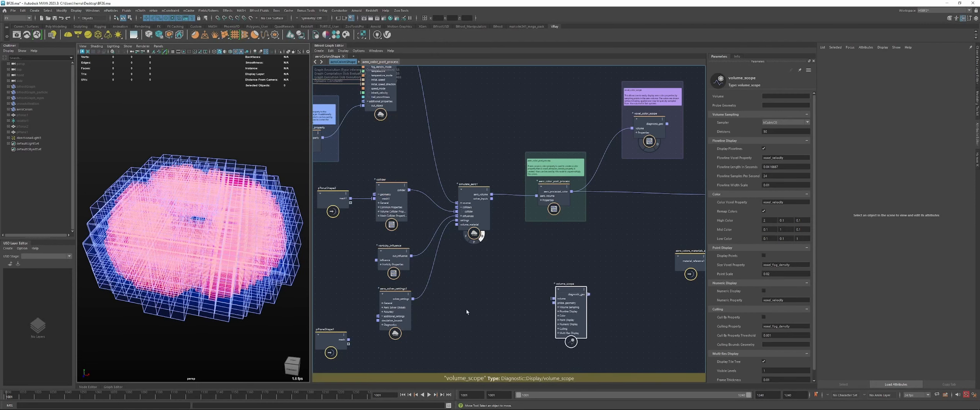
Turn off the tile tree display of aero_solver_settings1 and unhide the pPlane1 plane in the scene
left_click(406, 318)
left_click(780, 338)
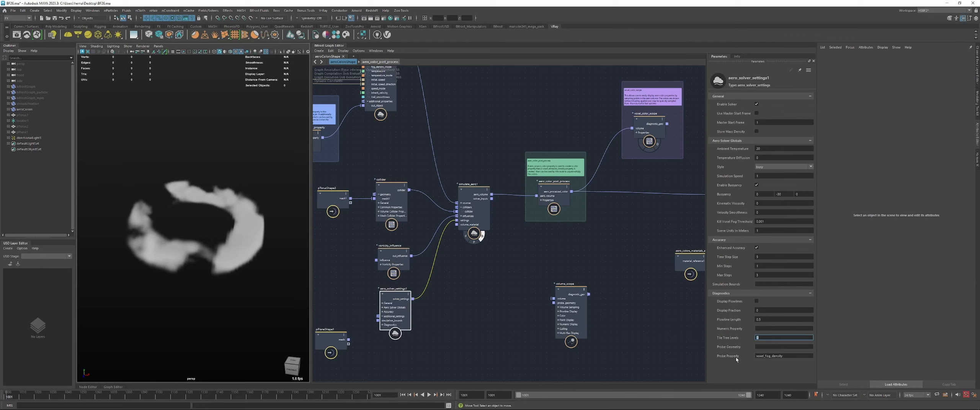
middle_click_drag(350, 304, 375, 299, "alt")
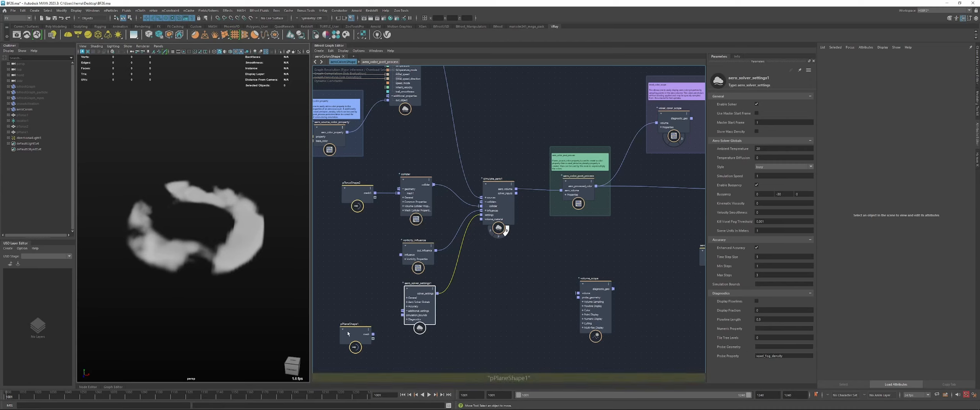
left_click(20, 133)
key("h")
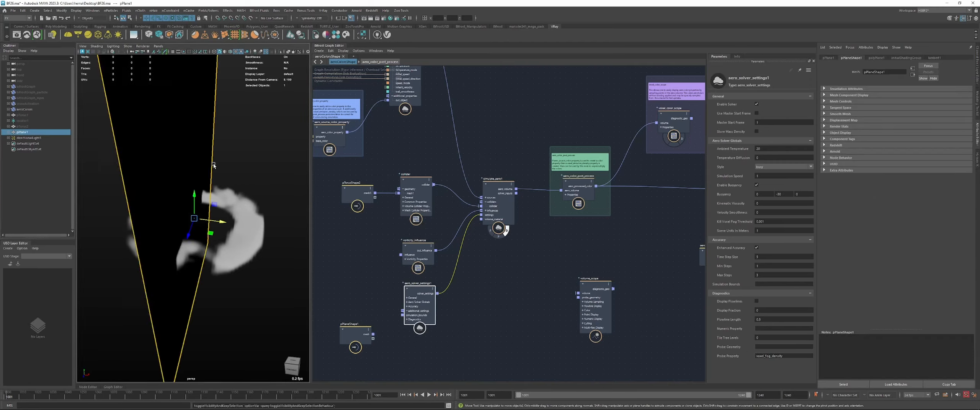
mouse_move(223, 186)
left_mouse_down("alt")
mouse_move(232, 187)
mouse_move(220, 189)
left_mouse_up("alt")
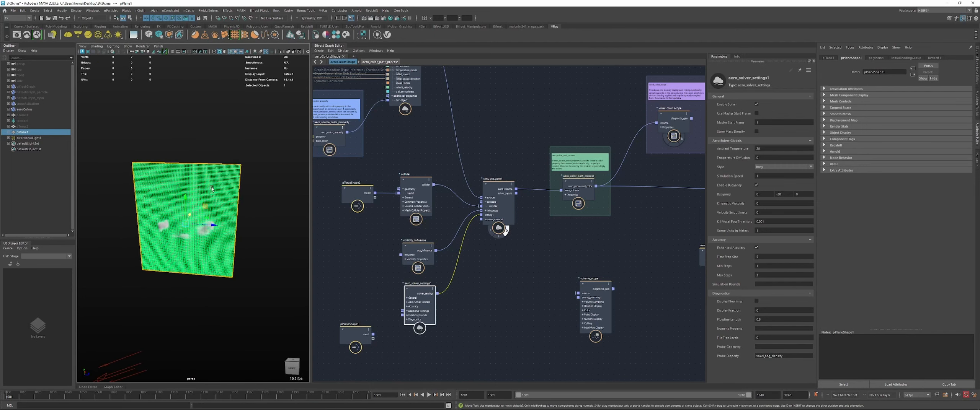
key("alt+5")
Connect the pPlaneShape1 mesh to the probe_geometry input of aero_solver_settings1 and view the voxel_fog_density probe on the plane
mouse_move(356, 340)
left_mouse_down()
mouse_move(349, 312)
mouse_move(404, 323)
mouse_move(408, 346)
left_mouse_up()
key("h")
left_click_drag(355, 307, 363, 334)
left_click_drag(424, 302, 425, 298)
left_click_drag(789, 356, 741, 355)
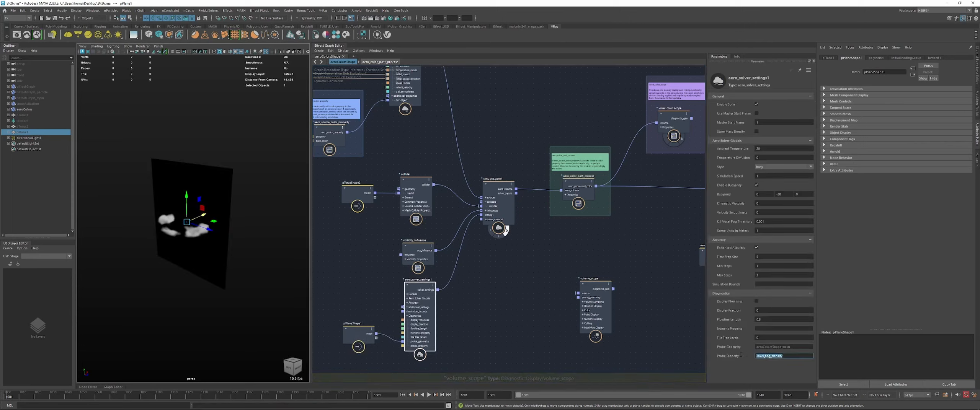
left_click_drag(189, 151, 238, 100, "alt")
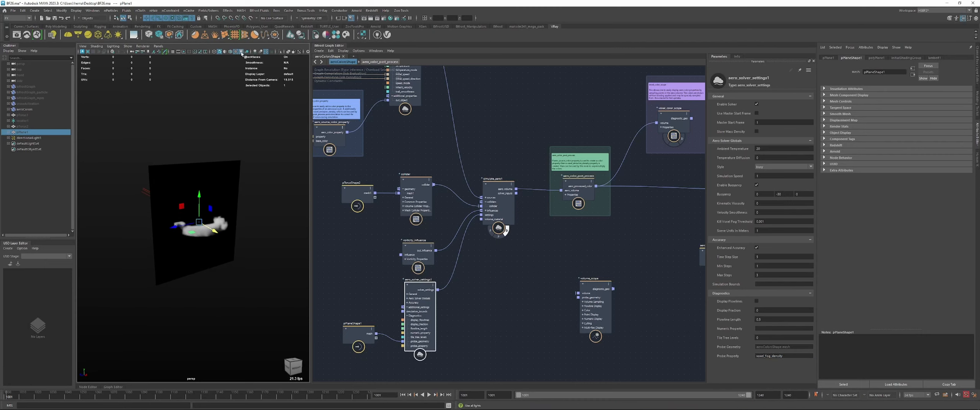
Hide the terminal's smoke output and play the simulation to view the density cross-section on the plane
scroll(326, 272, "down", 1)
middle_click_drag(633, 228, 476, 225)
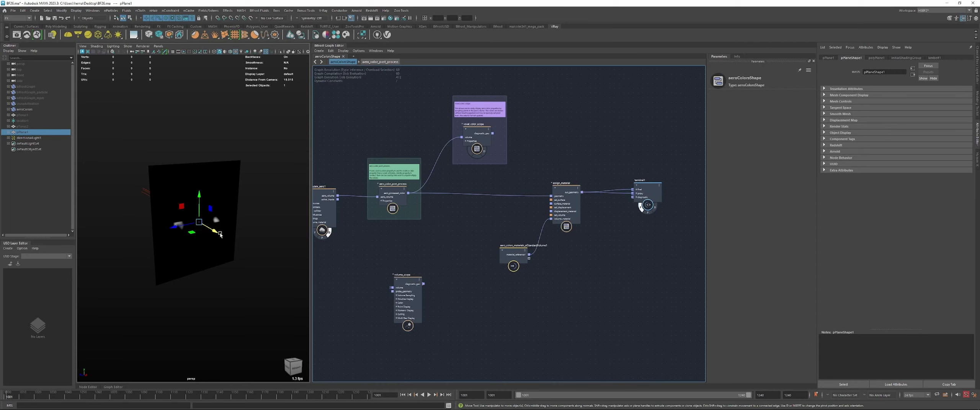
scroll(203, 233, "up", 3)
left_click(298, 226)
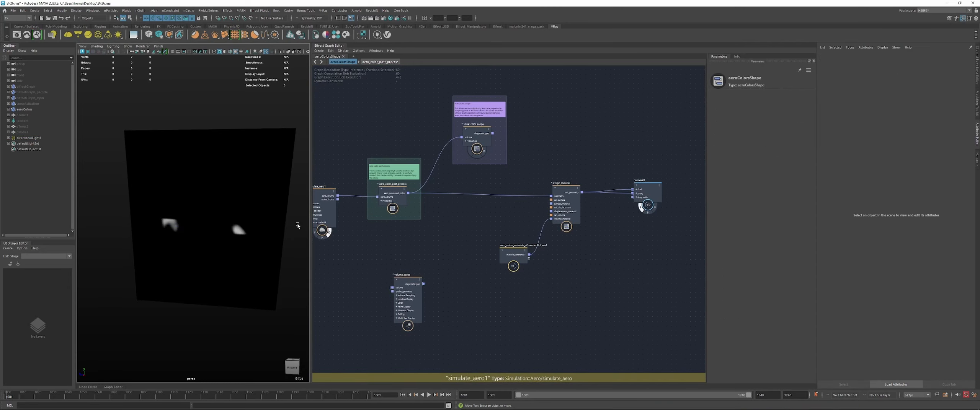
key("alt+v")
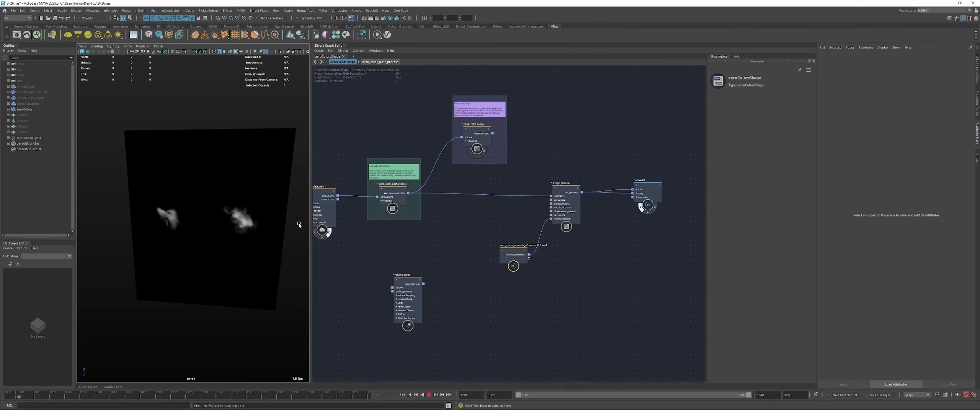
key("Escape")
left_click_drag(291, 230, 242, 212, "alt")
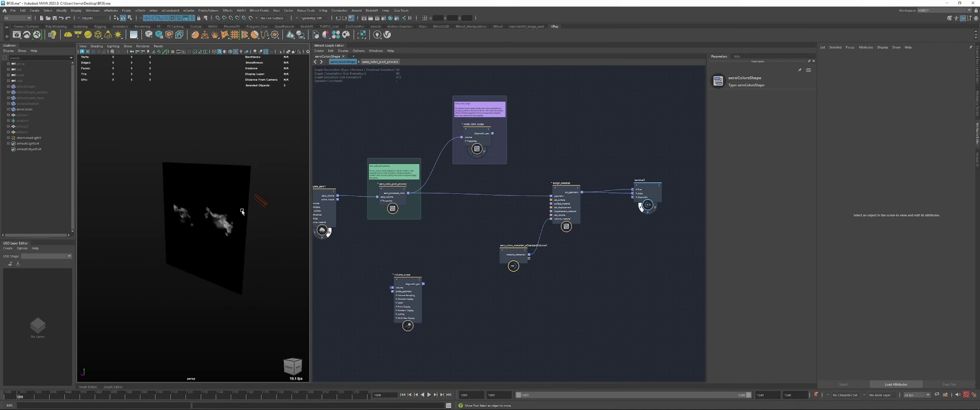
Try moving pPlane1 through the smoke and undo the move
left_click(202, 237)
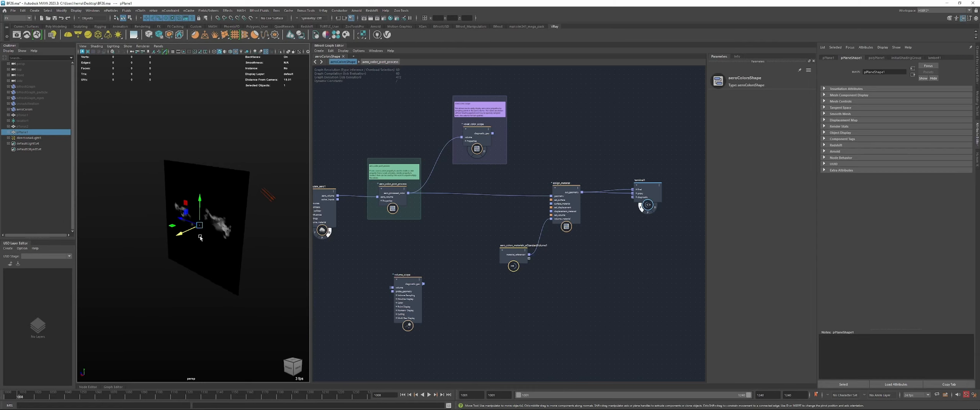
middle_click_drag(202, 237, 165, 246)
key("ctrl+z")
Set the Probe Property of aero_solver_settings1 to voxel_color
middle_click_drag(333, 265, 517, 231)
left_click(436, 274)
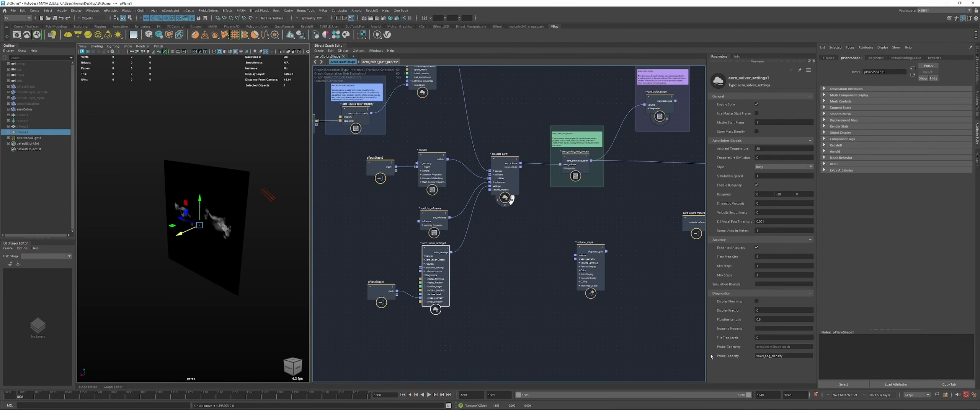
left_click_drag(760, 356, 783, 357)
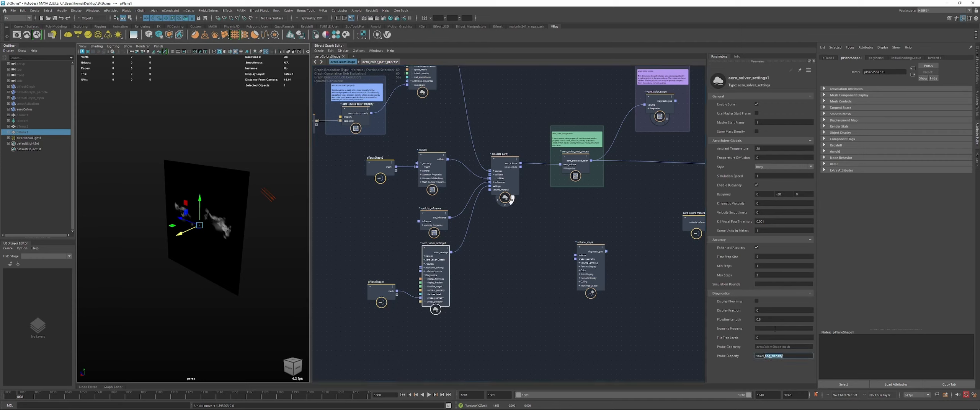
type("color")
key("Return")
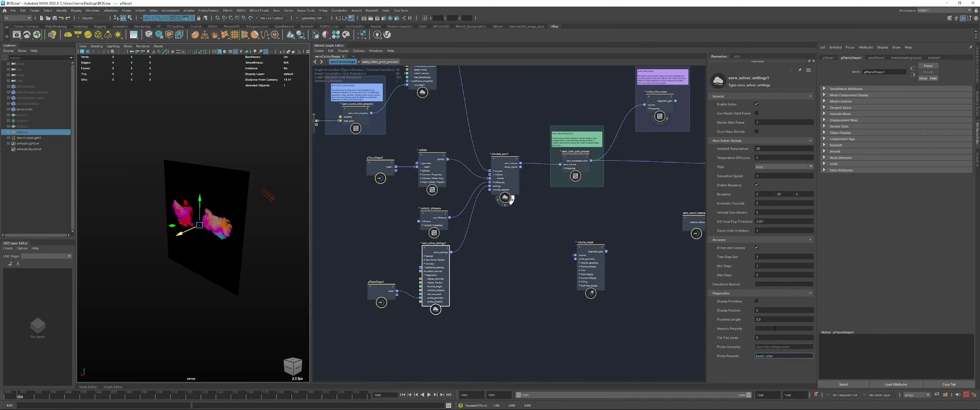
Slide pPlane1 through the smoke and play the simulation to view the color slices
left_click_drag(183, 232, 202, 236)
key("alt+v")
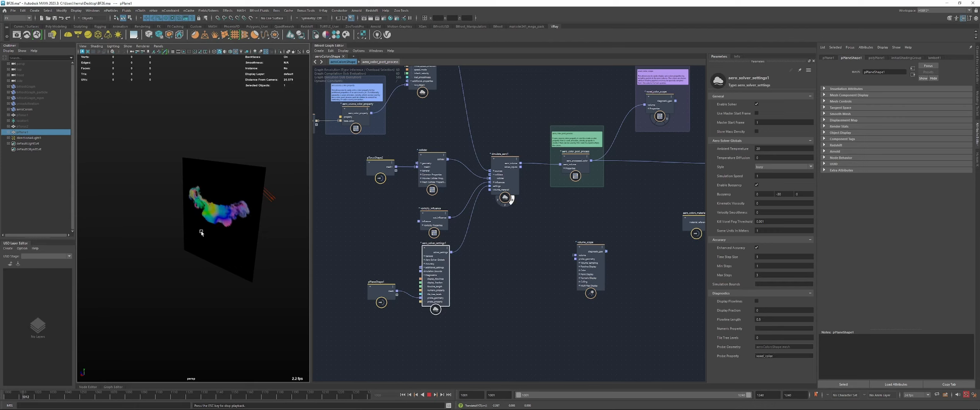
key("Escape")
mouse_move(198, 226)
left_mouse_down()
mouse_move(146, 247)
mouse_move(195, 226)
left_mouse_up()
Move the material, assign_material and terminal nodes farther from the post-process node and re-enable the terminal's smoke output
middle_click_drag(585, 223, 354, 230)
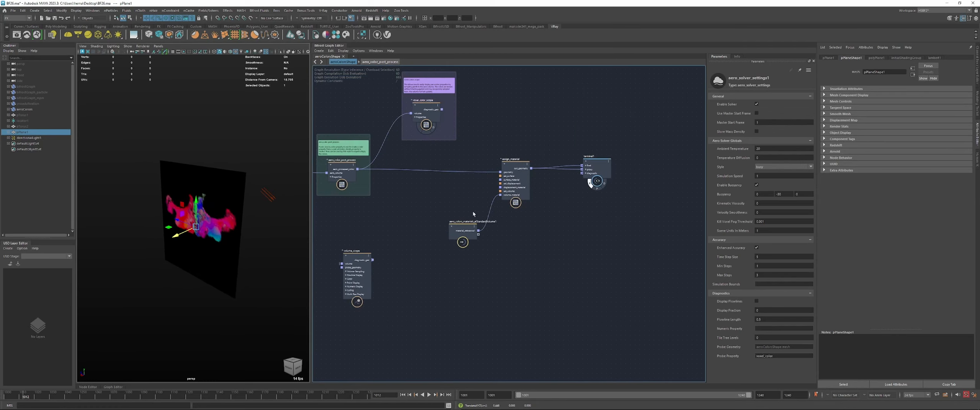
left_click_drag(453, 240, 453, 240)
left_click_drag(453, 240, 488, 236)
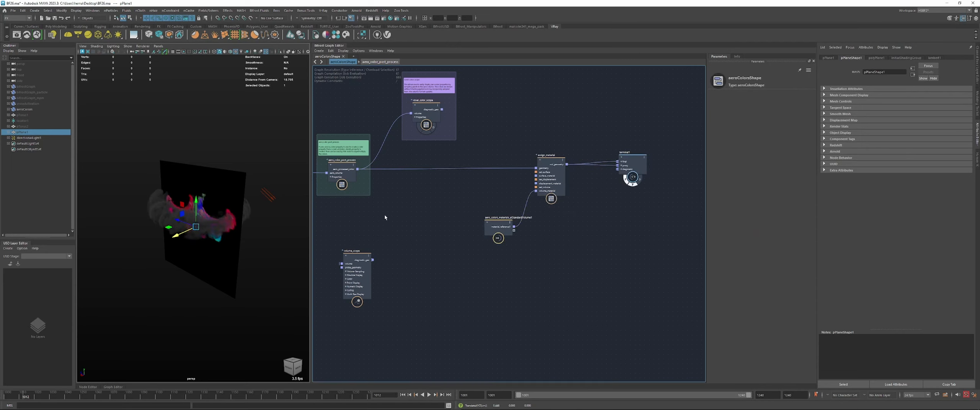
Review the solver settings and simulate_aero1 connections, and play the simulation to view the smoke together with the probe plane
middle_click_drag(358, 232, 525, 203)
left_click(368, 248)
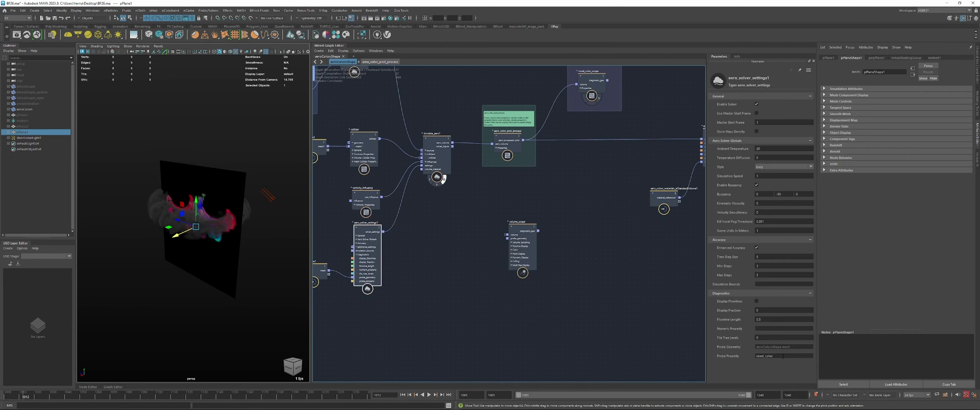
middle_click_drag(630, 133, 563, 172)
left_click(535, 188)
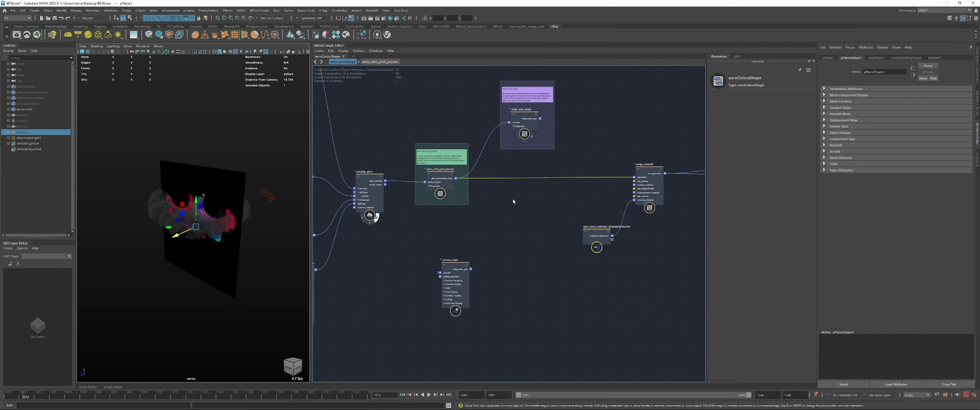
mouse_move(541, 178)
middle_click_drag(386, 229, 449, 226)
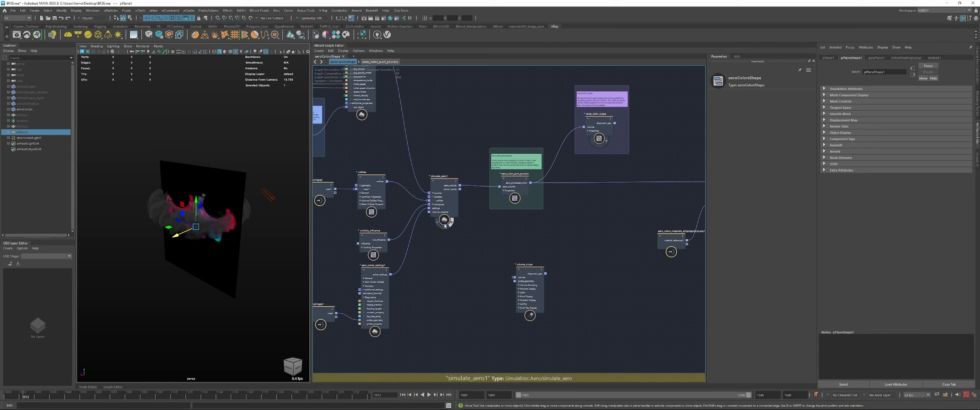
key("alt+v")
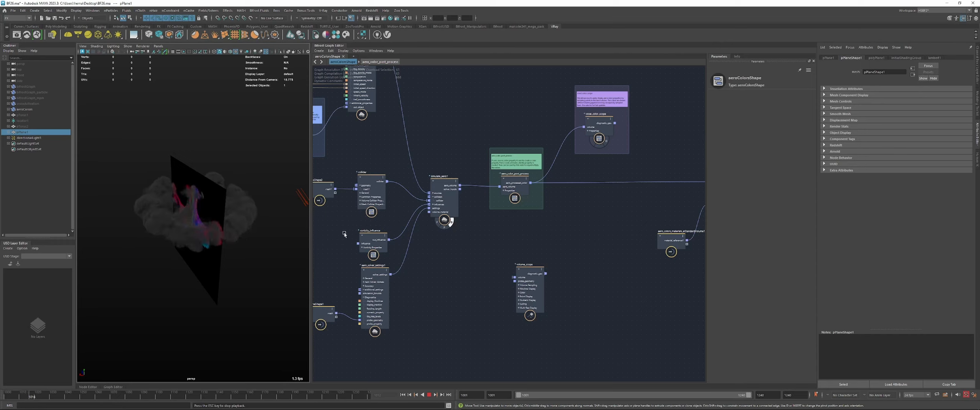
key("Escape")
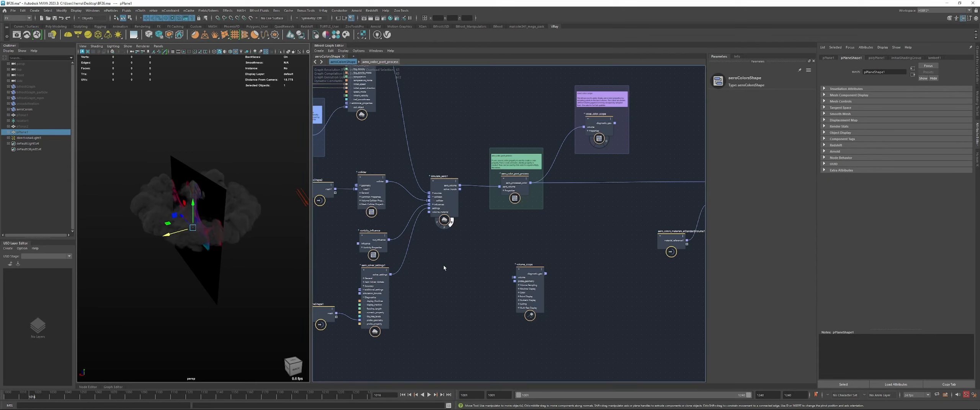
Move the aero_solver_settings1 and pPlaneShape1 nodes down to free space below the influence node
middle_click_drag(442, 264, 563, 245)
left_click_drag(563, 248, 430, 318)
left_click_drag(501, 254, 514, 298)
Add a ground_plane_influence node in the empty area above the pPlaneShape1 node
left_click(509, 218)
left_click(429, 249)
key("Tab")
type("g")
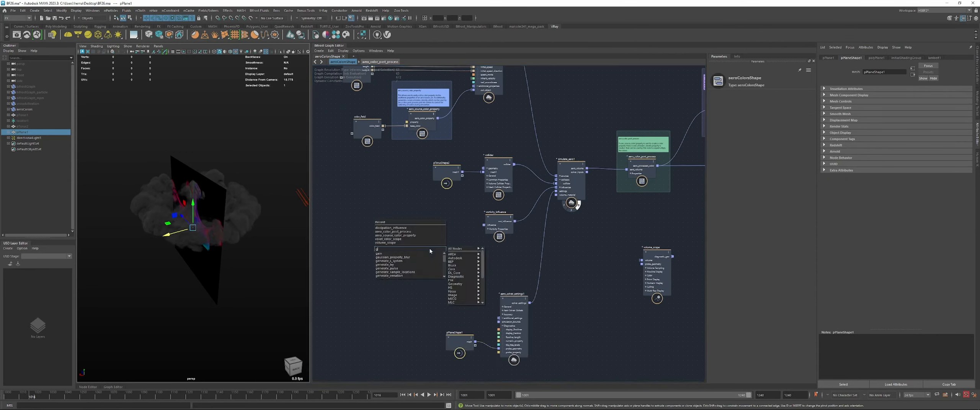
type("round")
key("Return")
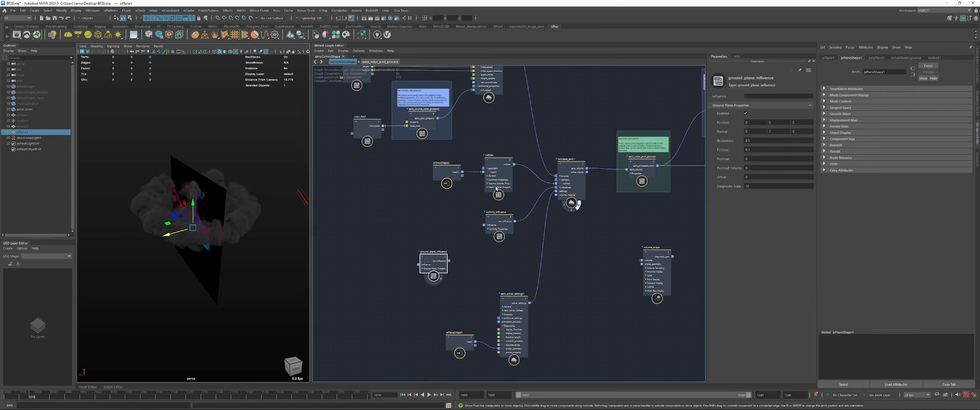
Add a collide_field_influence node and delete it together with the ground_plane_influence node
left_click(453, 228)
key("Tab")
type("collid")
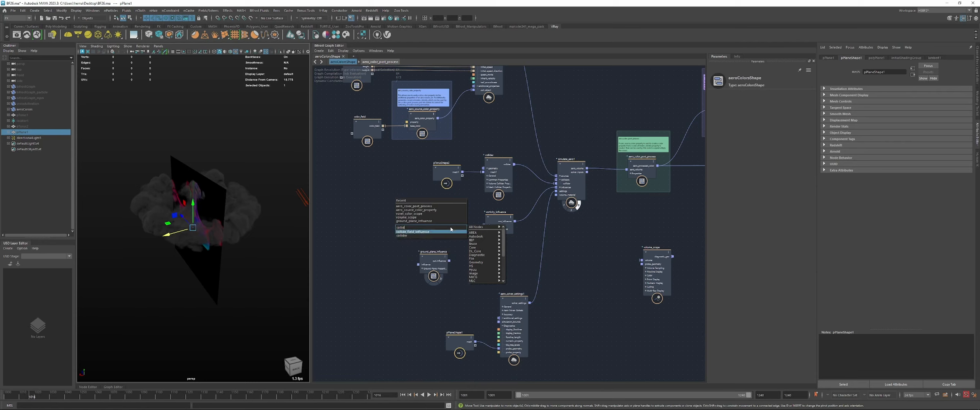
key("Return")
left_click_drag(452, 240, 425, 287)
key("Delete")
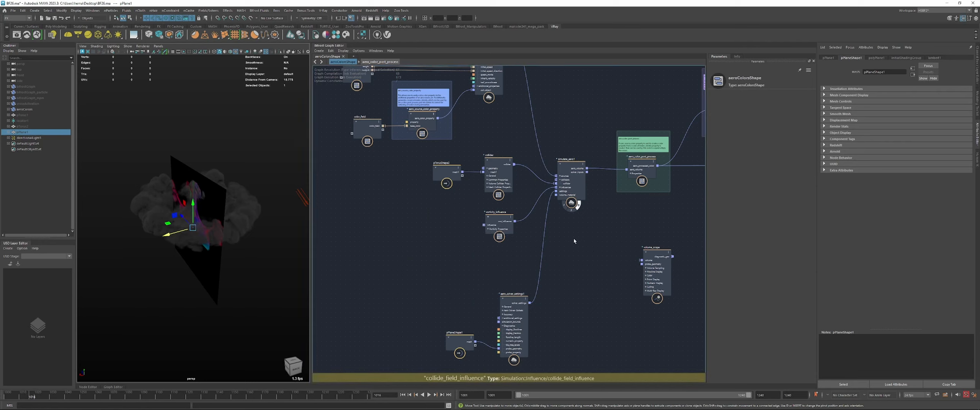
Delete the unconnected volume_scope node below the aero_color_post_process backdrop
middle_click_drag(686, 231, 500, 230, "alt")
left_click(463, 279)
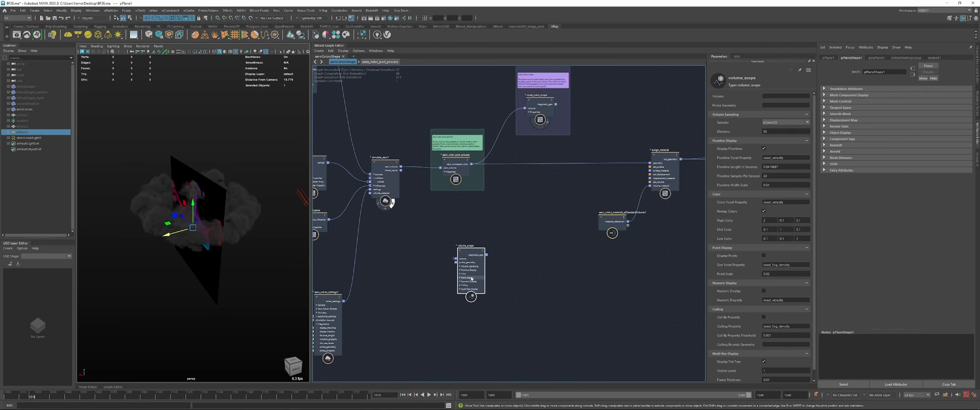
key("Delete")
middle_click_drag(513, 206, 577, 258, "alt")
scroll(577, 258, "down", 2)
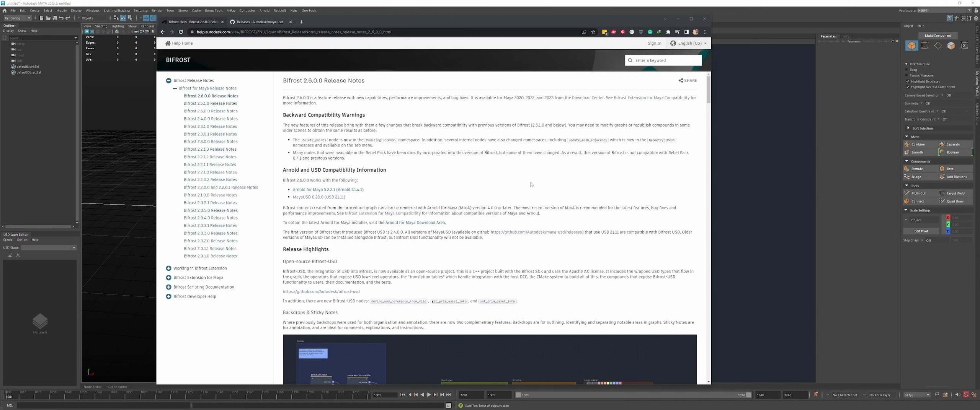
Switch to the browser and read the introduction of the Bifrost 2.6.0.0 Release Notes
left_click(509, 195)
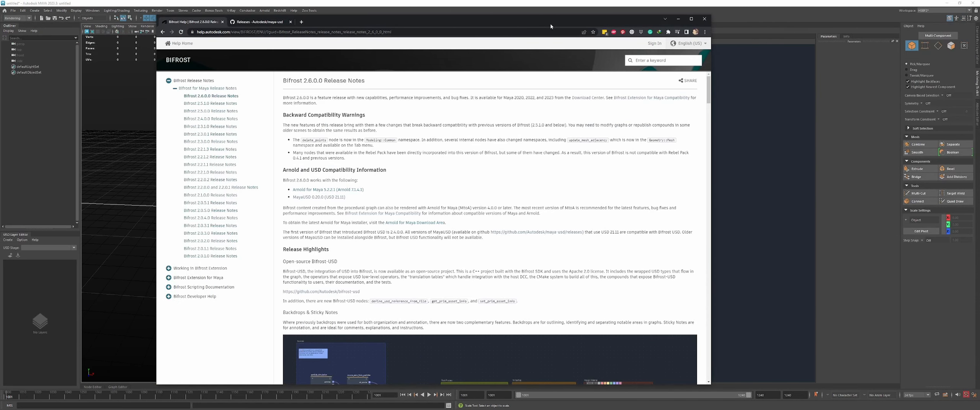
left_click_drag(550, 26, 530, 24)
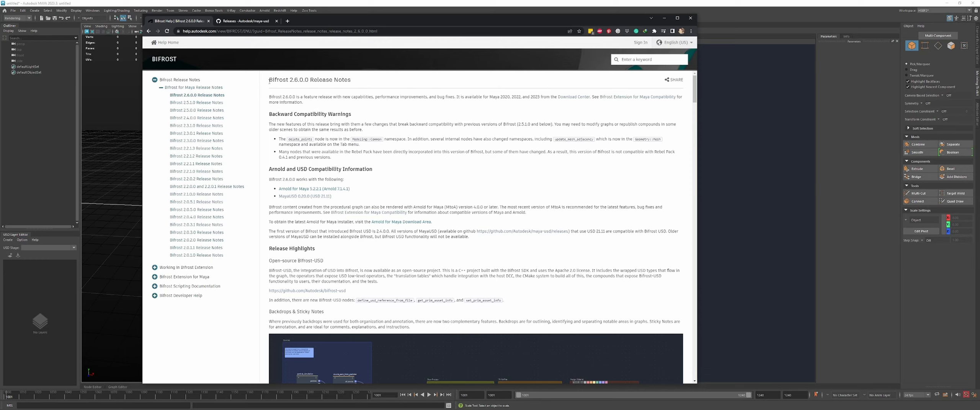
left_click_drag(270, 80, 371, 81)
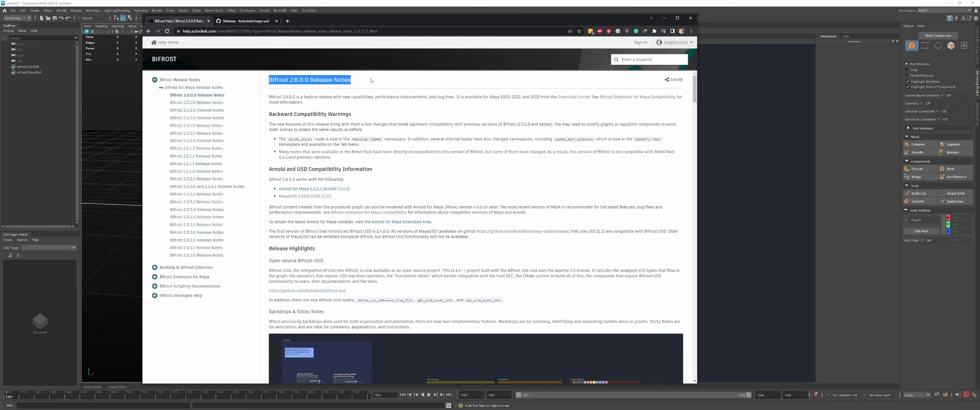
left_click(409, 172)
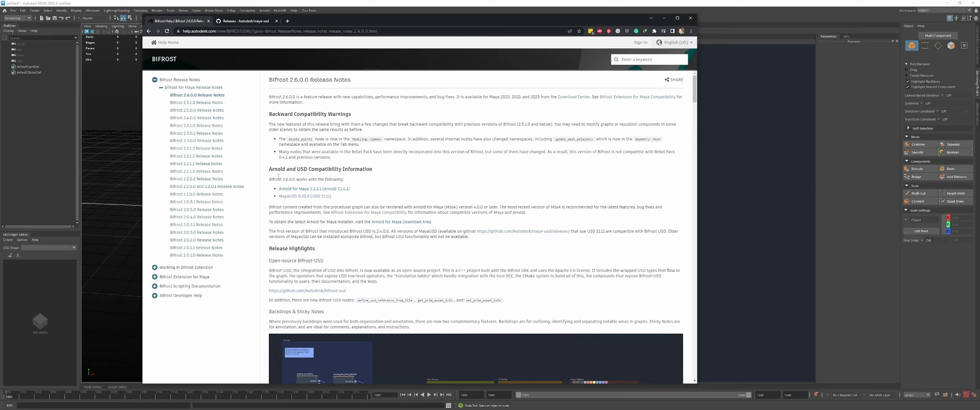
Check the Arnold and USD compatibility information in the release notes and compare it with the MayaUSD releases on GitHub
left_click_drag(279, 169, 379, 171)
left_click_drag(332, 196, 291, 197)
left_click_drag(310, 207, 308, 207)
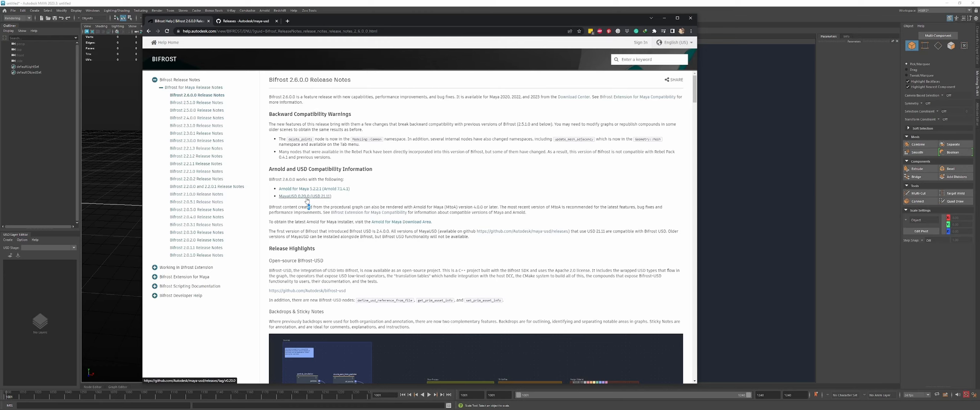
left_click(247, 22)
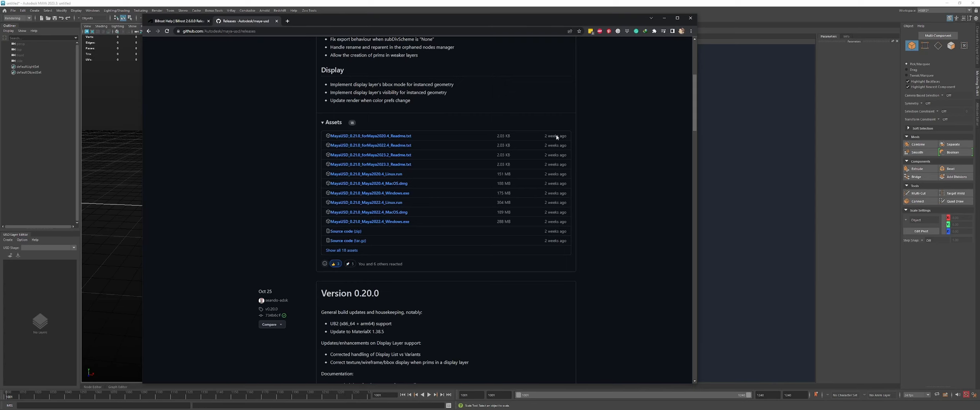
left_click(187, 21)
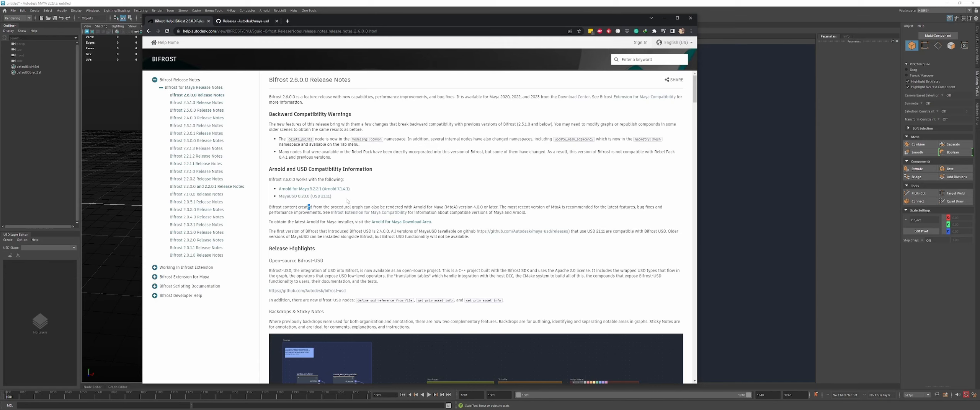
Read the compatible Arnold for Maya version and the Open-source Bifrost-USD highlight, including its new USD nodes
left_click_drag(362, 190, 277, 190)
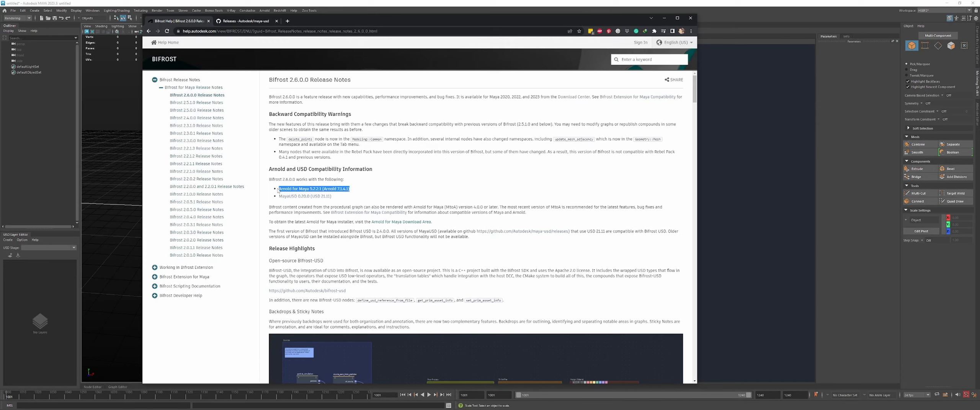
left_click(439, 175)
scroll(549, 162, "down", 2)
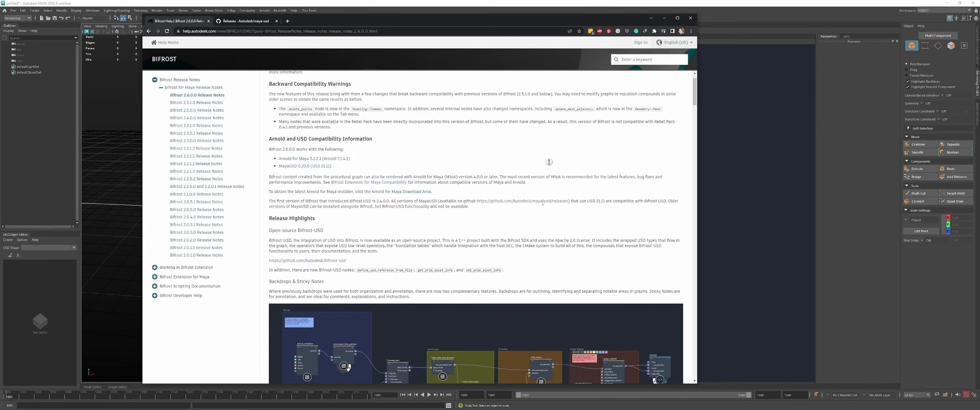
left_click_drag(271, 188, 329, 188)
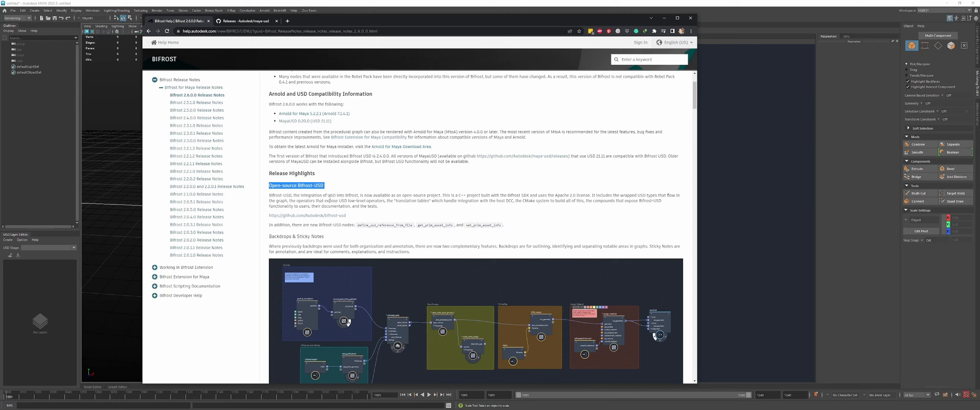
left_click(367, 243)
left_click_drag(339, 225, 503, 225)
left_click(564, 220)
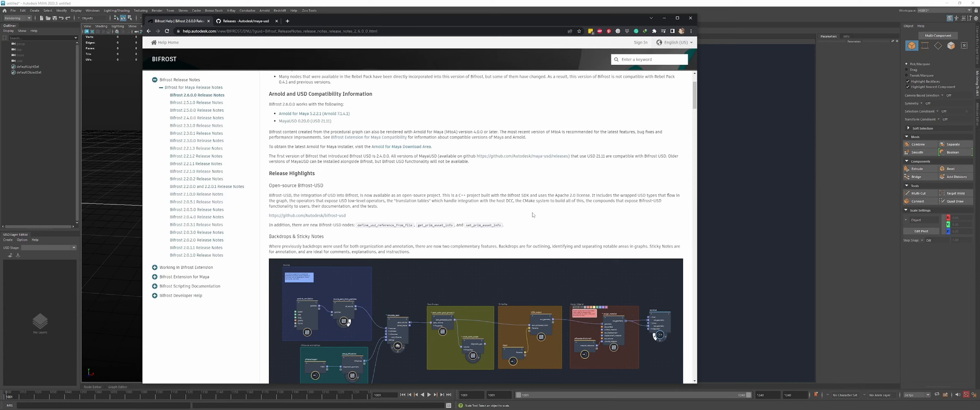
Skim the release highlights from Backdrops & Sticky Notes through simulation diagnostics, MPM and geometry nodes to Bifcmd
middle_click(550, 168)
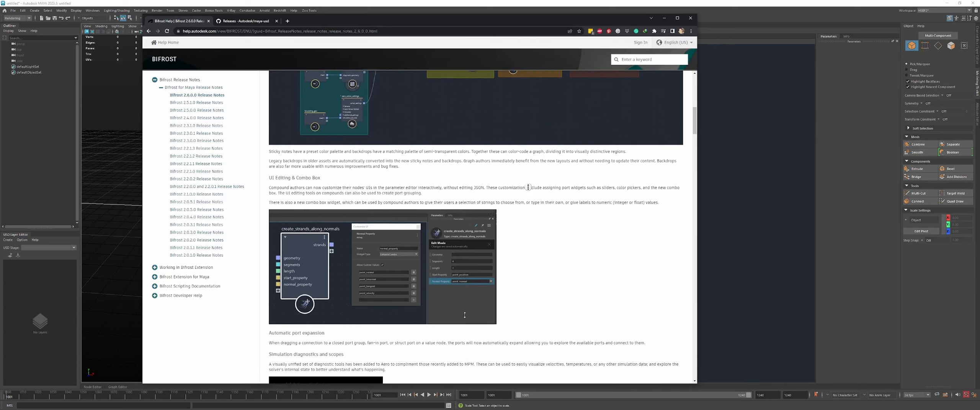
middle_click_drag(523, 194, 554, 260)
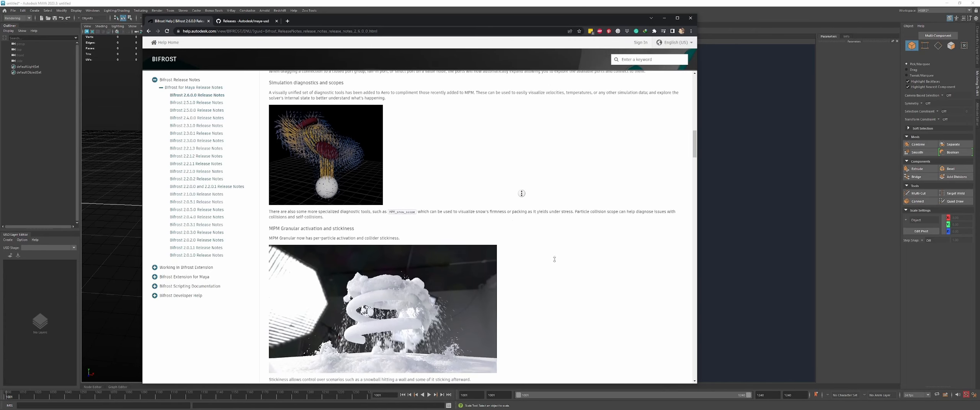
middle_click_drag(553, 179, 559, 256)
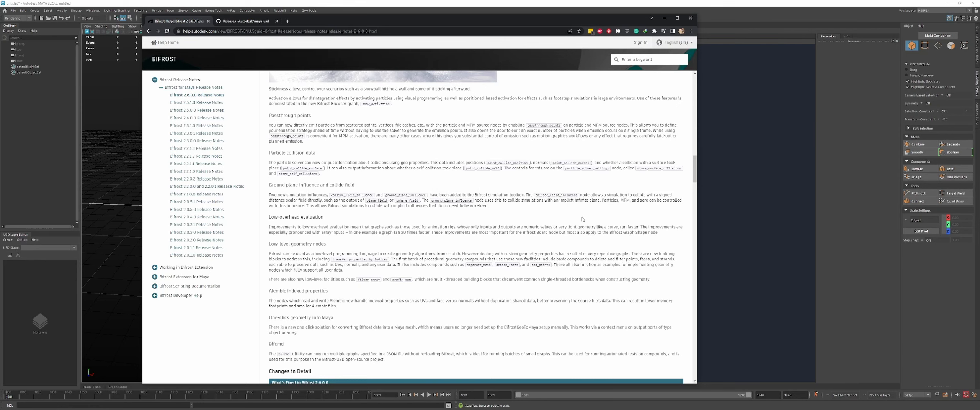
scroll(503, 226, "down", 5)
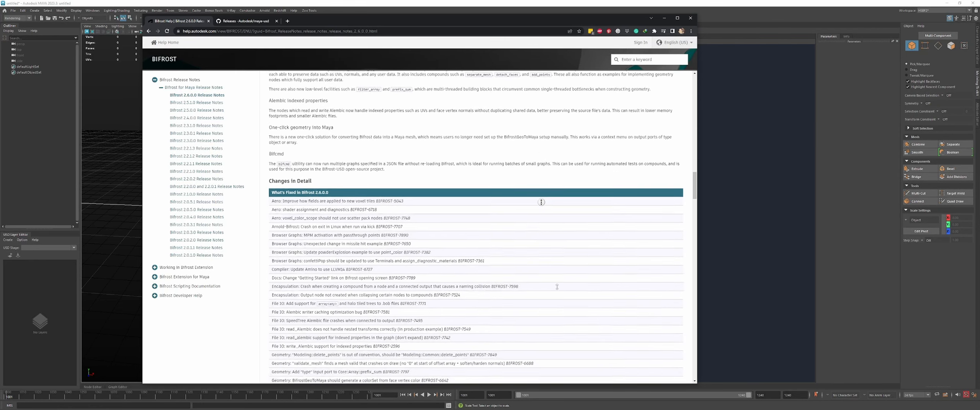
Examine the Changes in Detail list of fixes in Bifrost 2.6.0.0, from the Aero entries through the NanoVTT entries
scroll(509, 193, "down", 2)
scroll(400, 171, "up", 1)
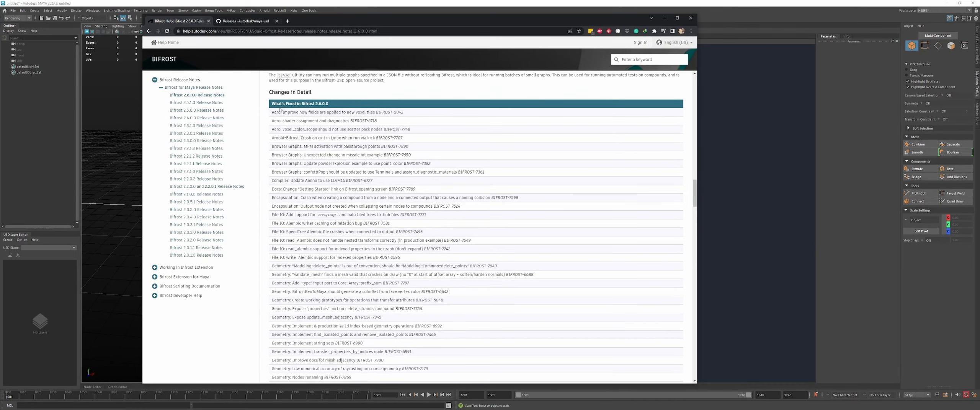
left_click_drag(269, 93, 330, 93)
left_click(332, 95)
scroll(530, 207, "down", 5)
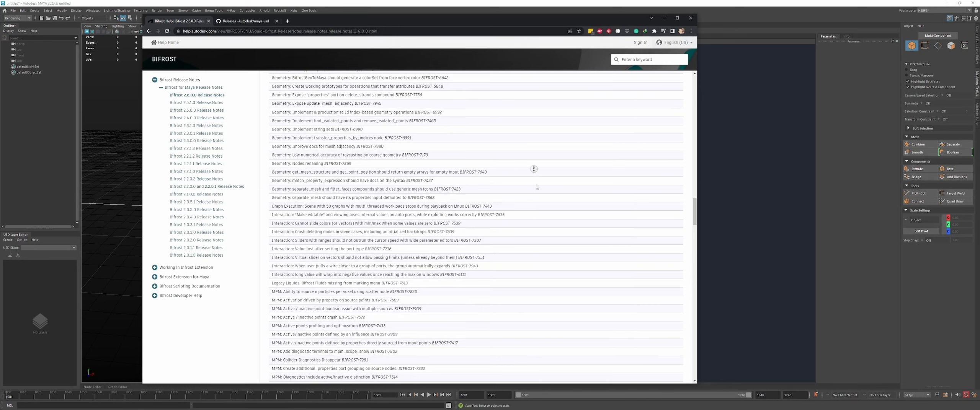
scroll(536, 172, "down", 1)
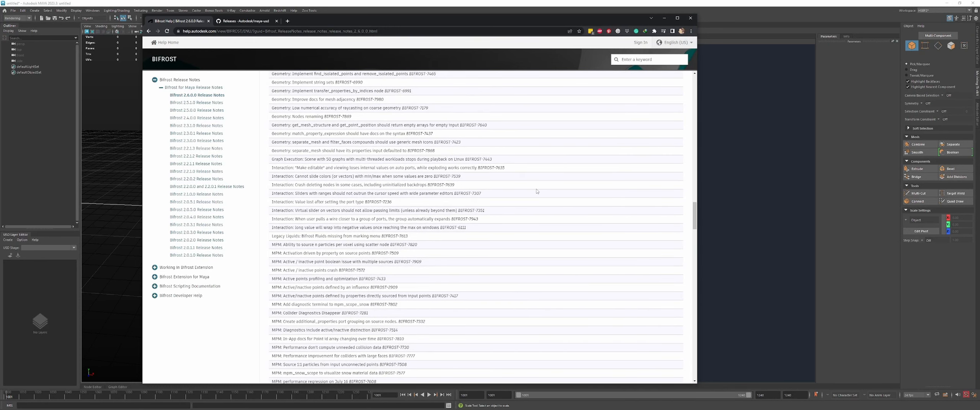
scroll(534, 196, "down", 3)
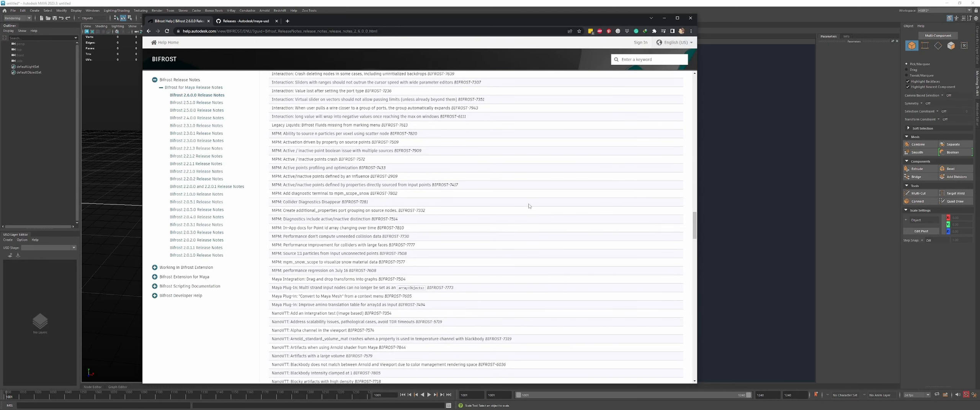
scroll(529, 203, "down", 4)
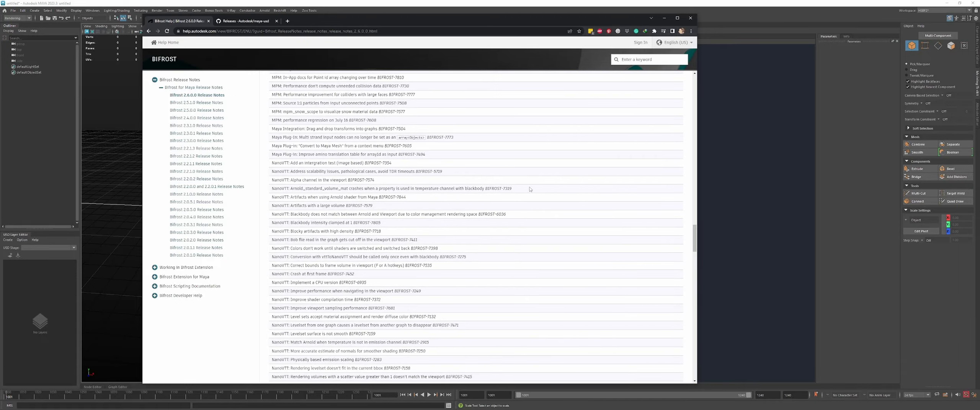
scroll(528, 190, "down", 6)
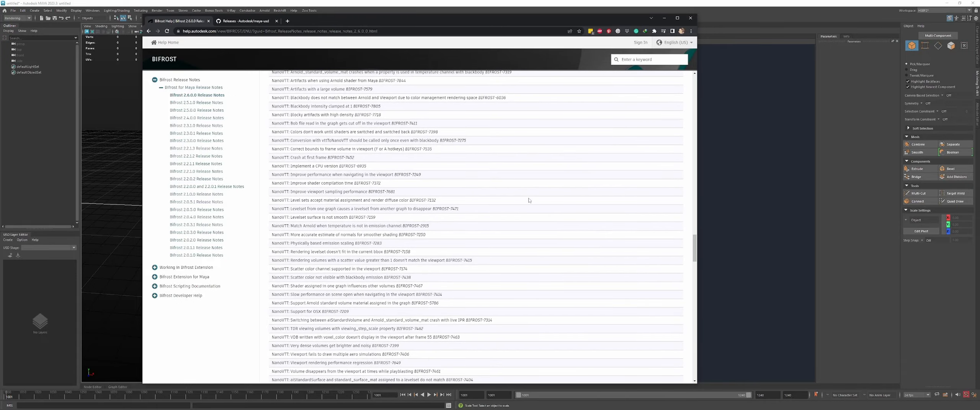
scroll(525, 176, "down", 2)
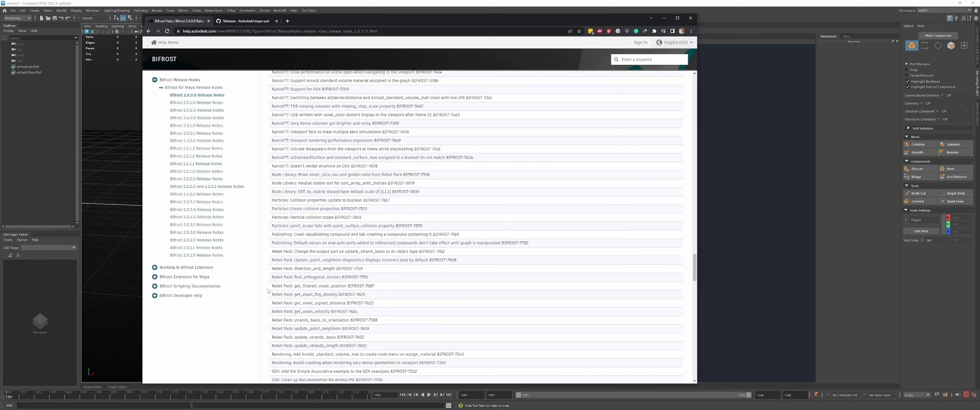
Highlight the Rebel Pack entries from find_orthogonal_vectors to update_strands_basis and review the simulation and USD fixes
left_click_drag(277, 279, 366, 338)
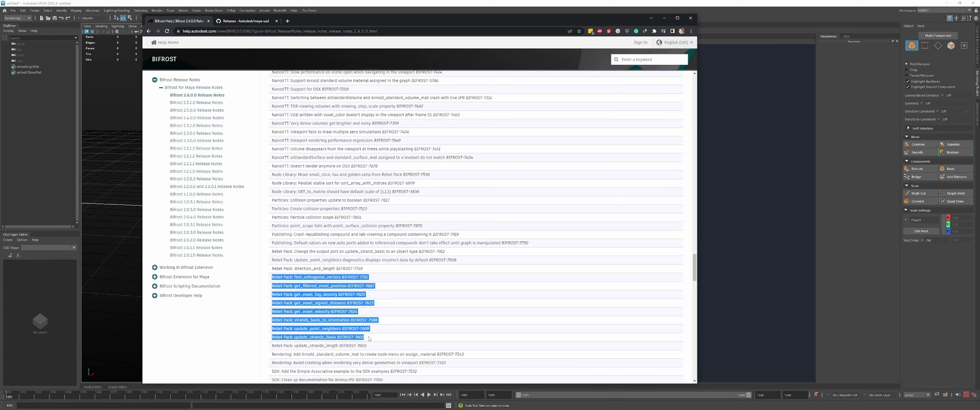
middle_click(496, 190)
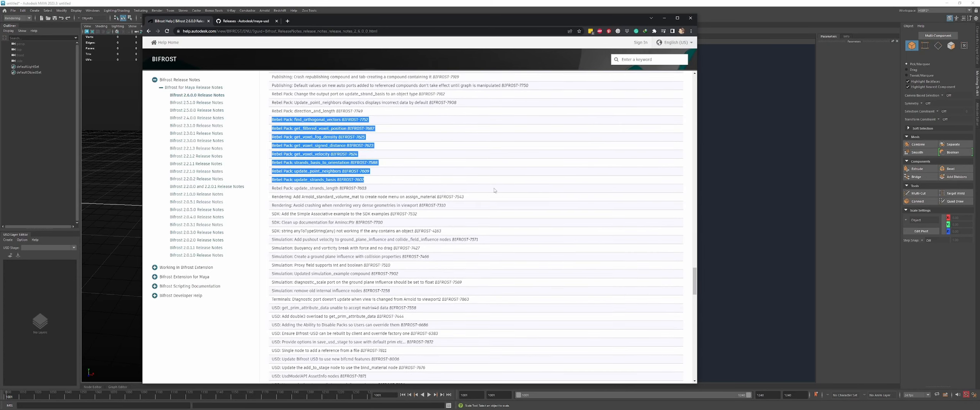
middle_click_drag(499, 225, 494, 251)
middle_click_drag(431, 237, 432, 220)
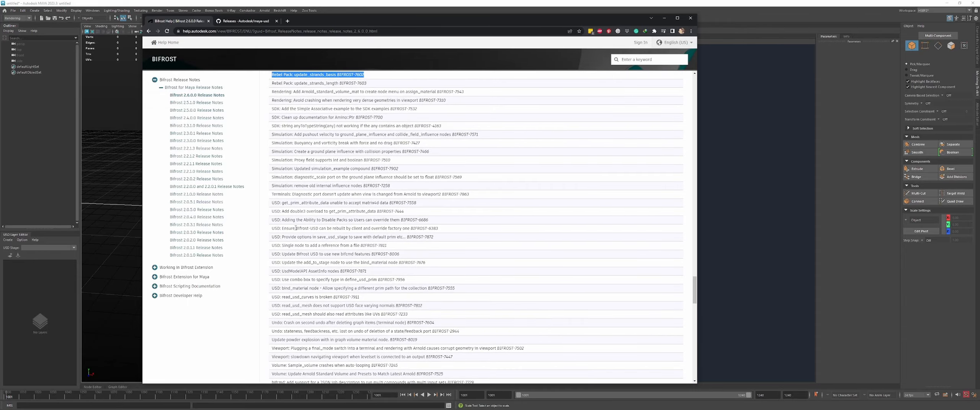
middle_click_drag(502, 287, 584, 109)
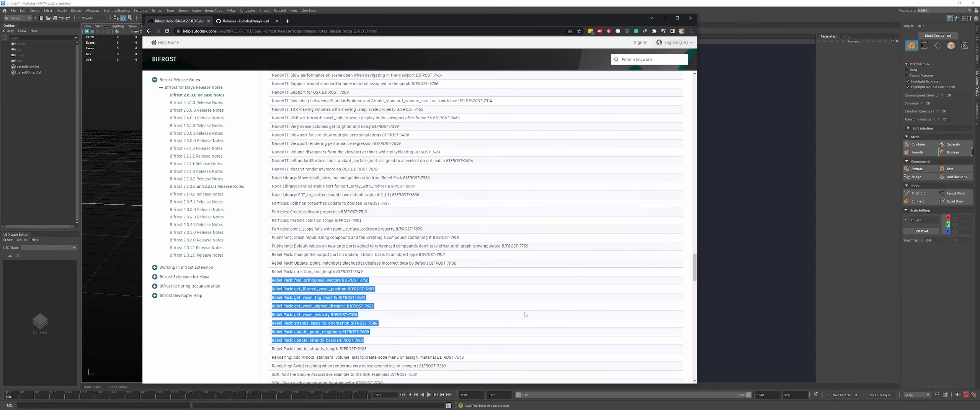
Return to the start of the release notes and review the MayaUSD version under Arnold and USD Compatibility Information
scroll(523, 268, "up", 5)
scroll(507, 246, "up", 20)
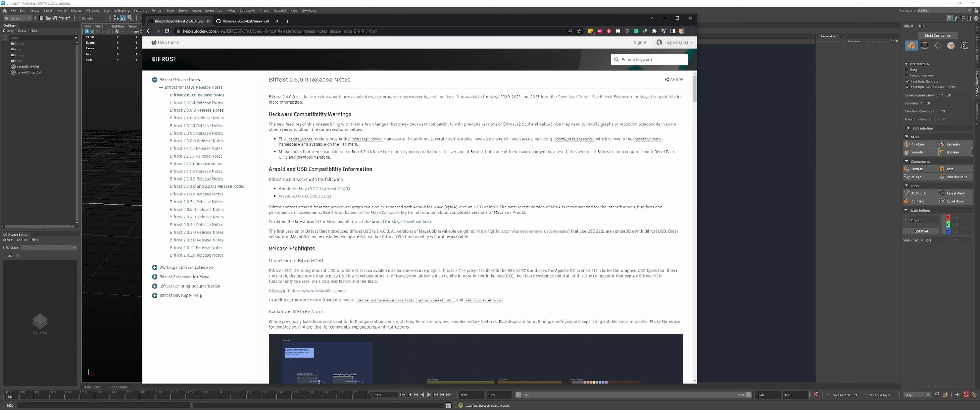
left_click_drag(458, 188, 447, 196)
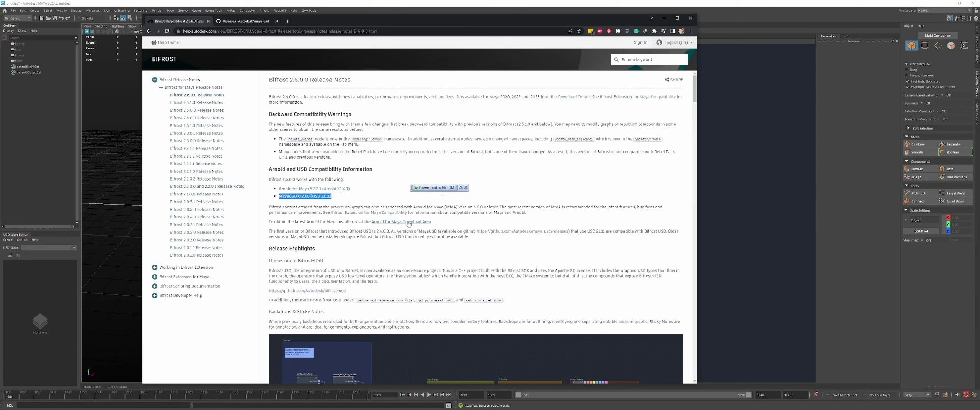
left_click(538, 219)
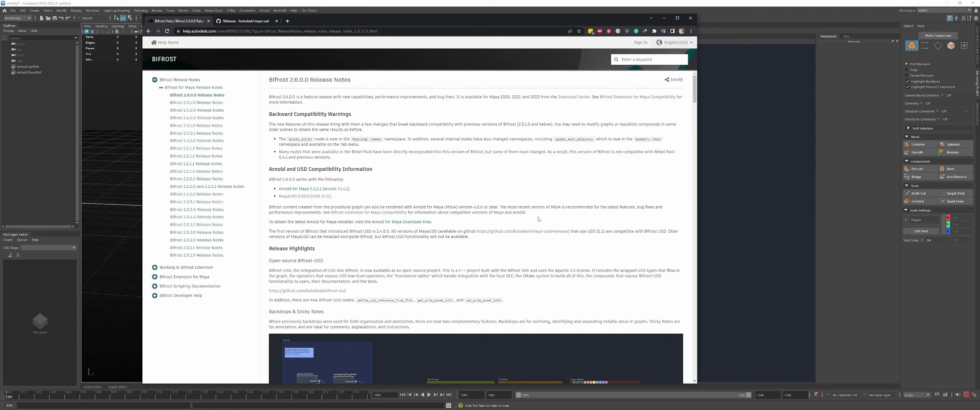